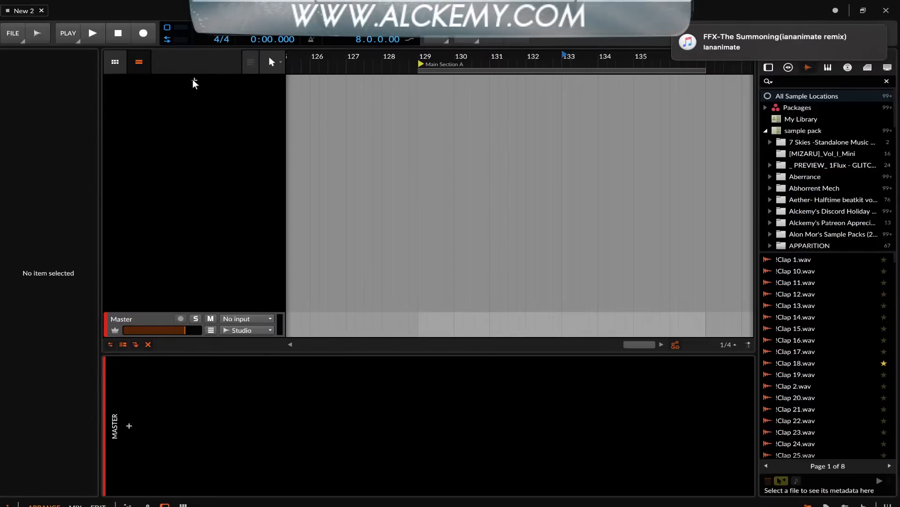
- Create a new instrument track and load the Phase Plant synth on it by searching for "phase"
double_click(195, 81)
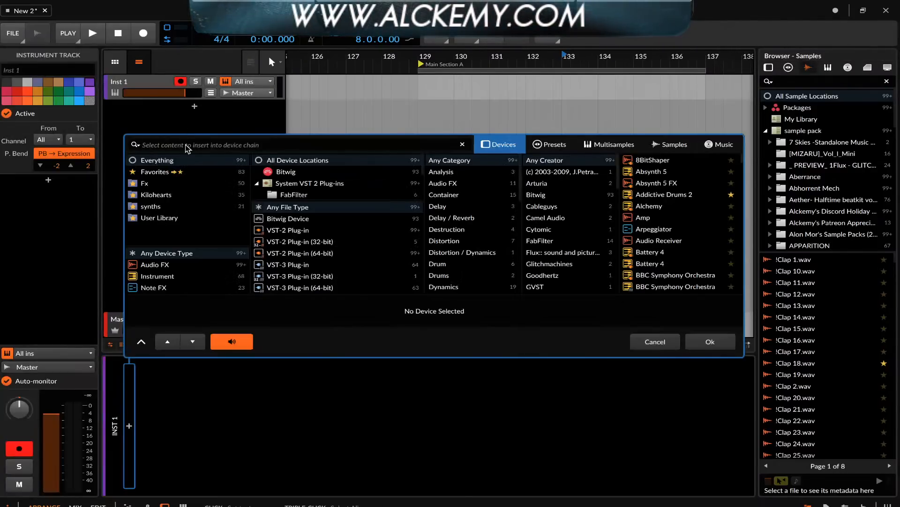
type("ph")
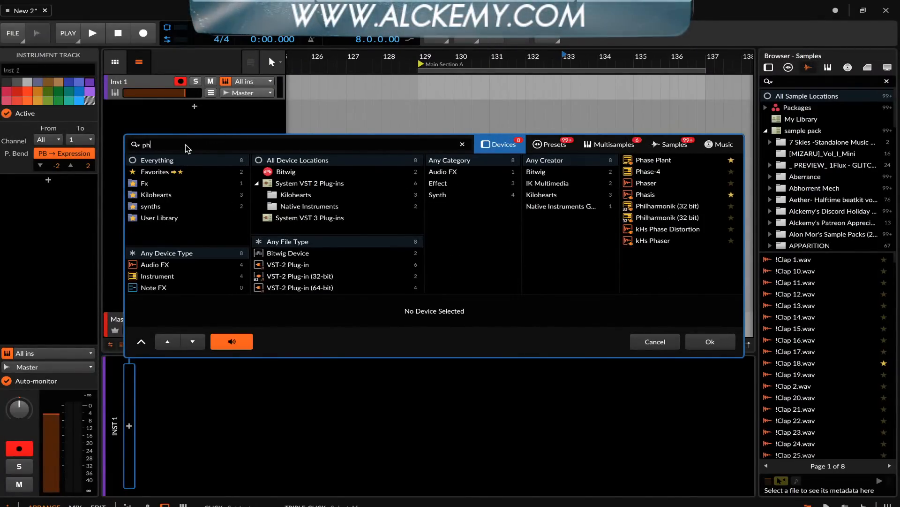
type("ase")
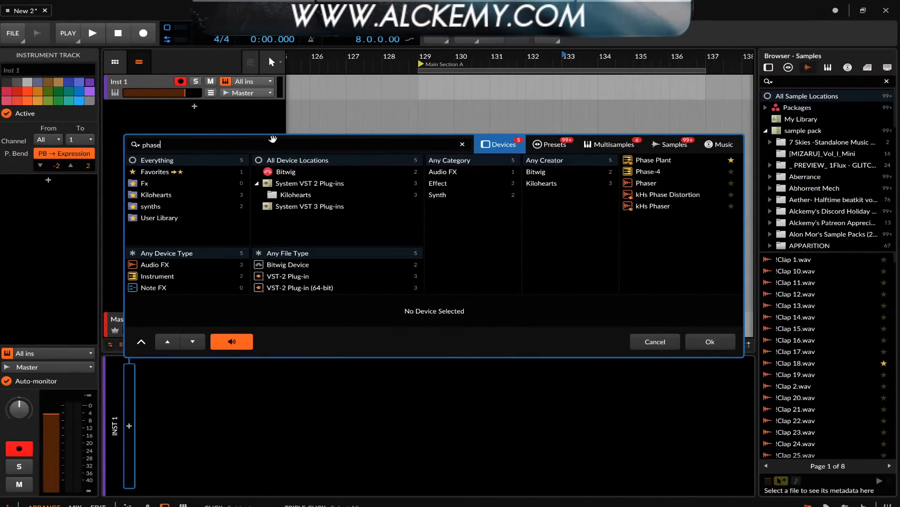
left_click(645, 162)
left_click(717, 340)
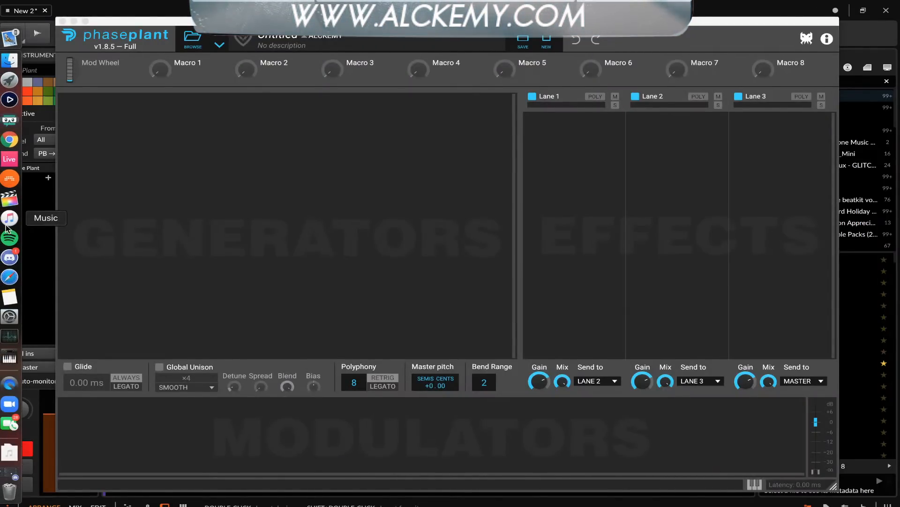
- Switch to the Music app, lower its playback volume to about half, and return to Bitwig Studio
left_click(9, 219)
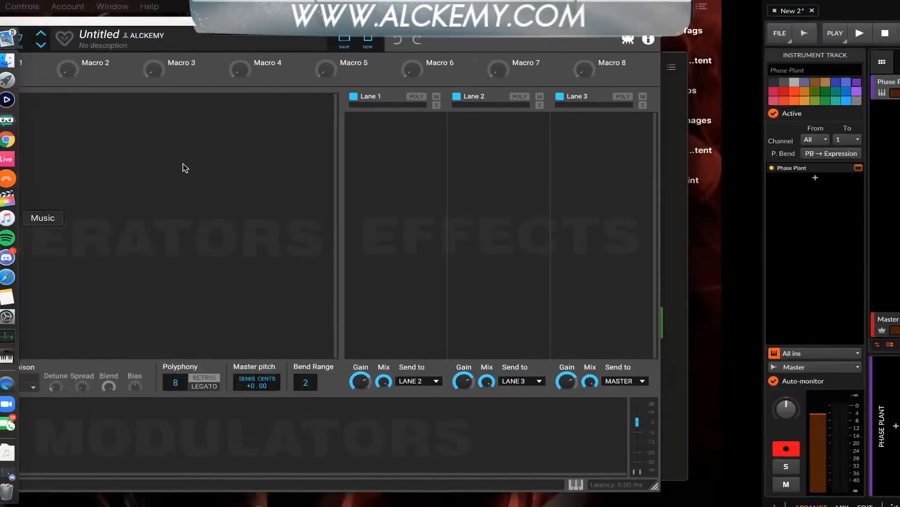
left_click_drag(773, 71, 717, 70)
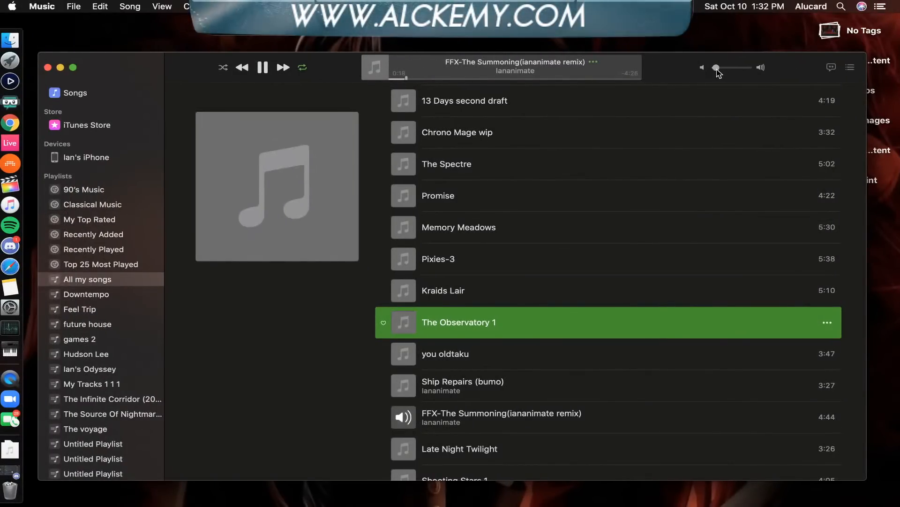
left_click(10, 163)
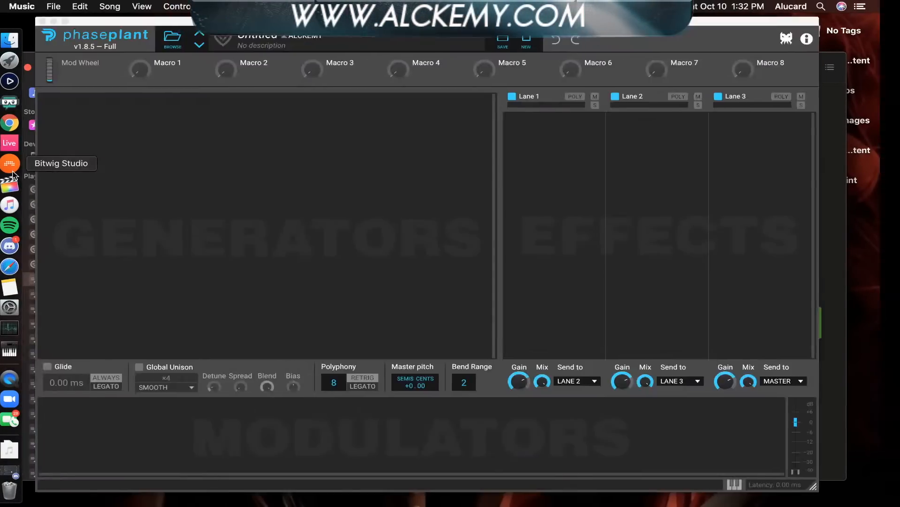
- Add an Analog generator to the empty patch and set its waveform to square
left_click(195, 119)
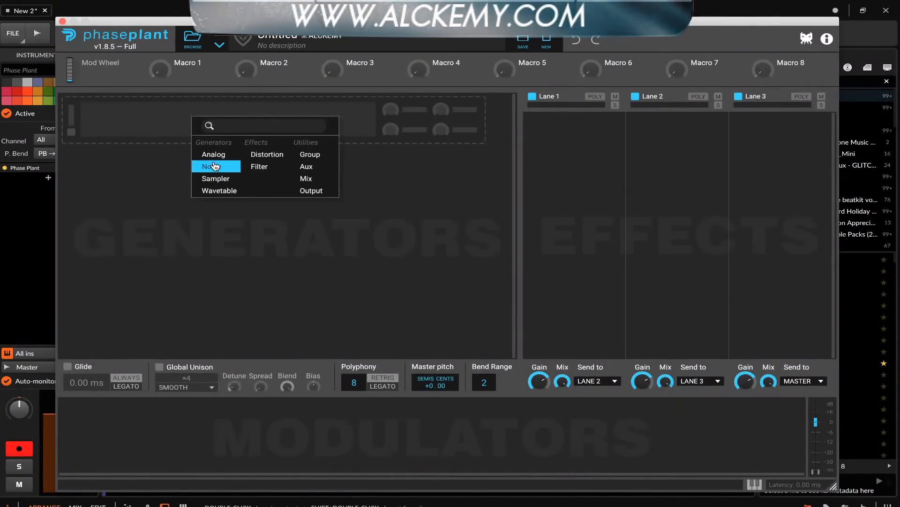
left_click(221, 153)
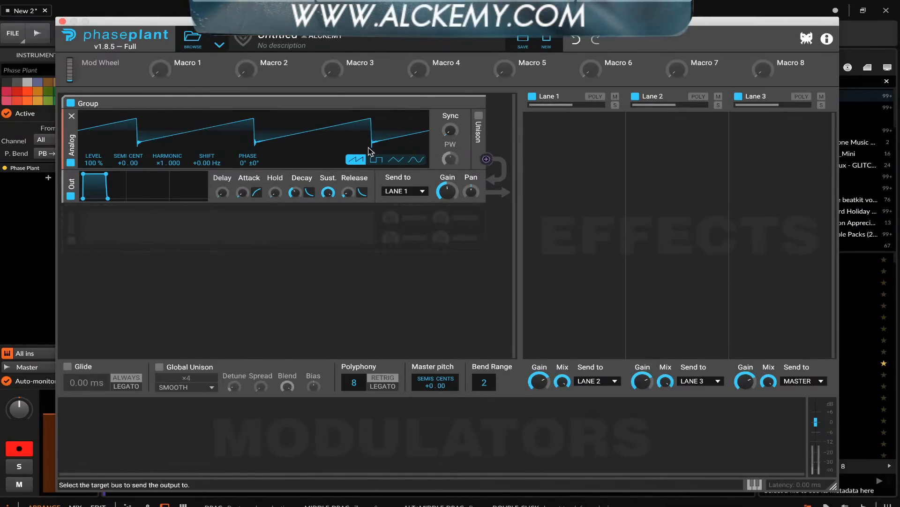
left_click(376, 160)
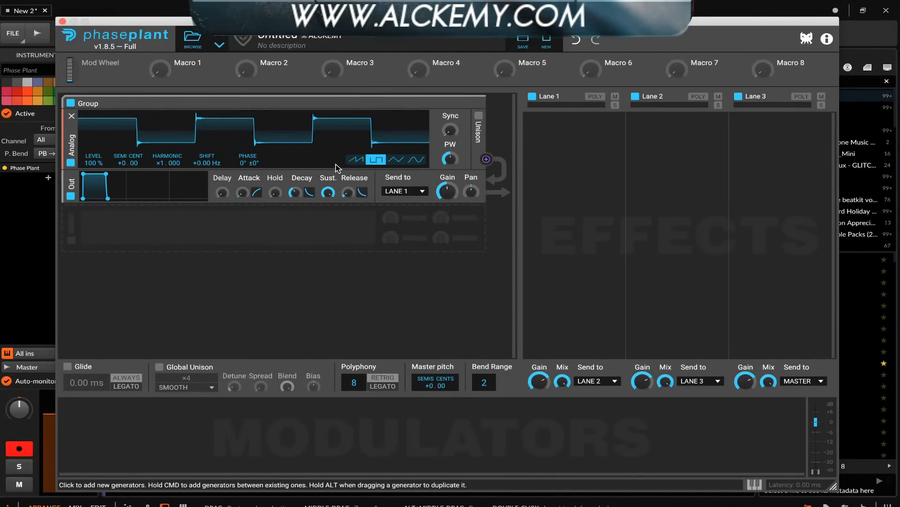
- Add an LFO modulator and load the Classic factory shape Square into it
left_click(172, 433)
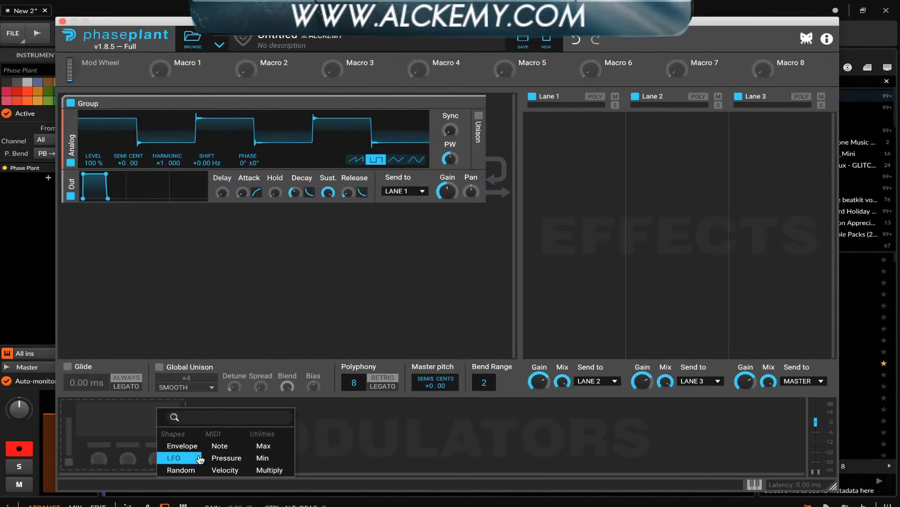
left_click(173, 455)
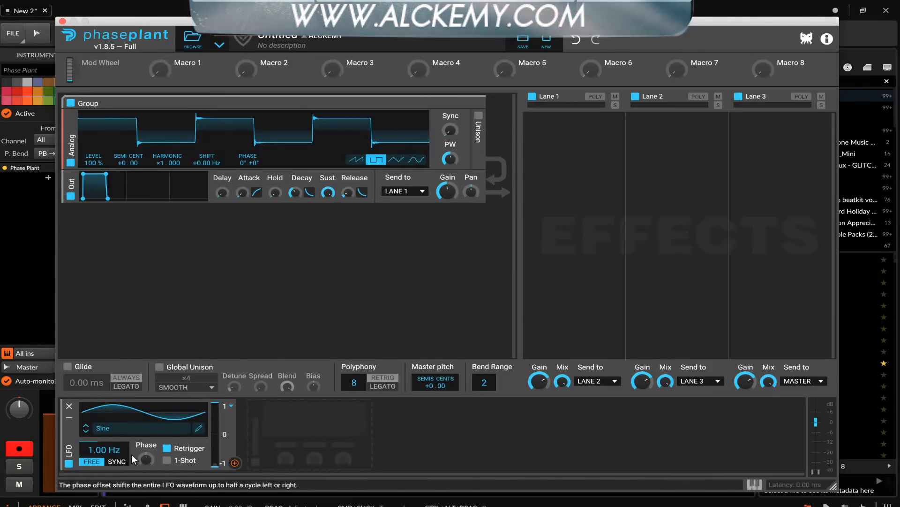
left_click(150, 427)
left_click(448, 380)
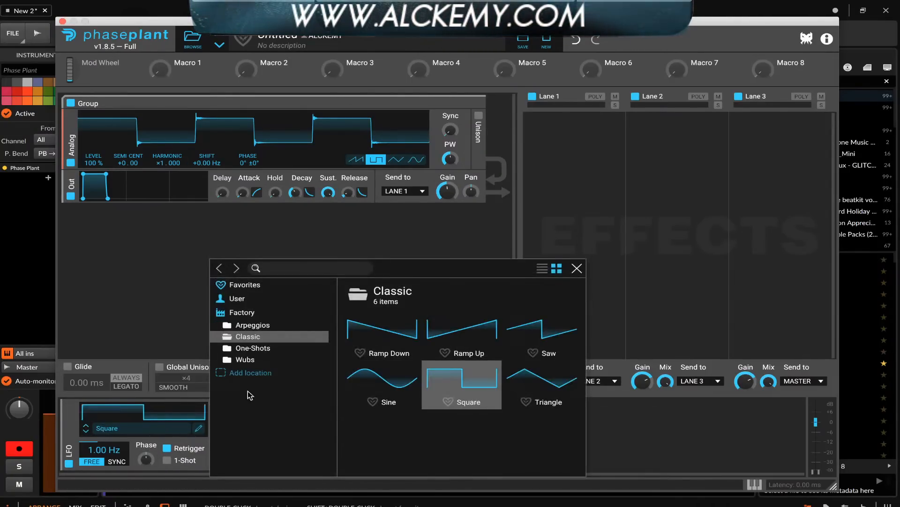
left_click(577, 268)
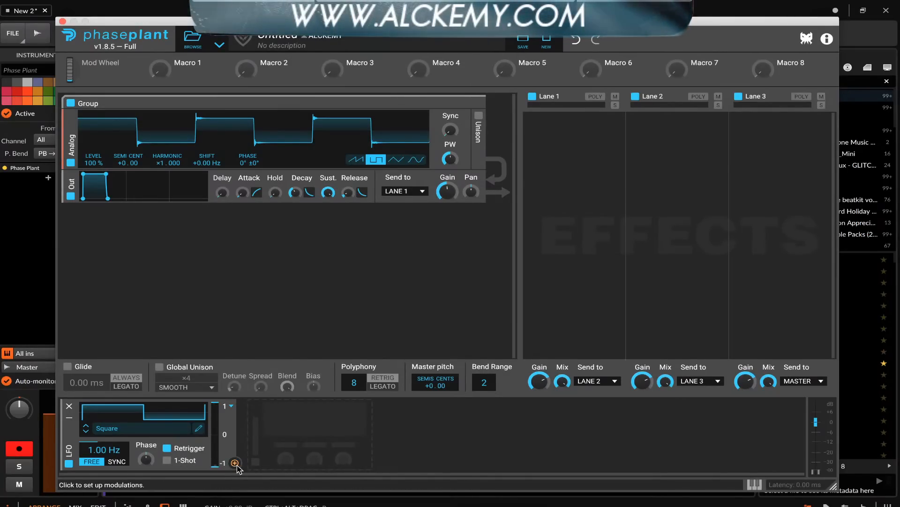
- Modulate the master pitch with the square LFO by about +12.60 and set its rate to tempo-synced 8/16
left_click_drag(235, 463, 435, 393)
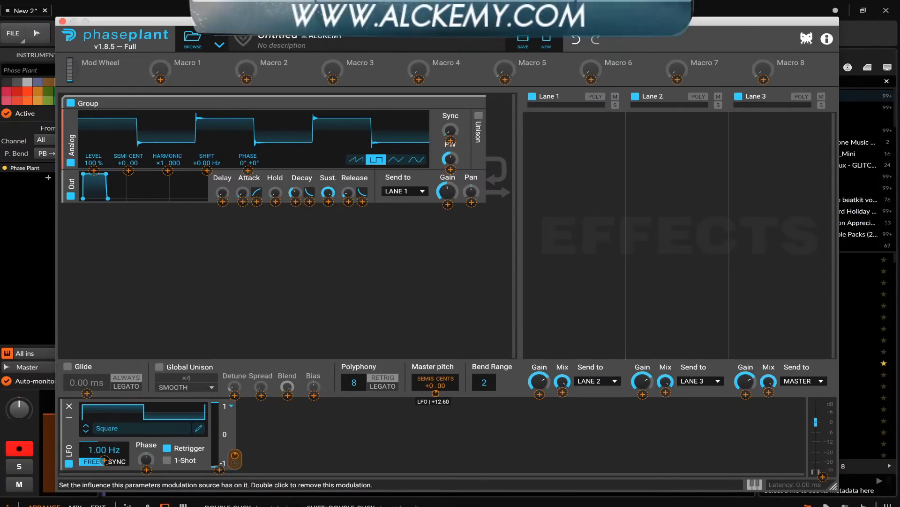
left_click(331, 428)
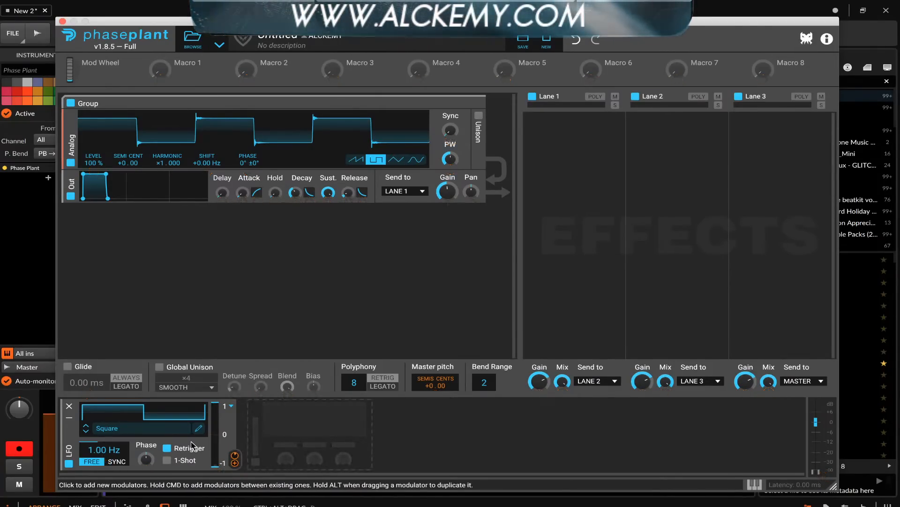
left_click(112, 459)
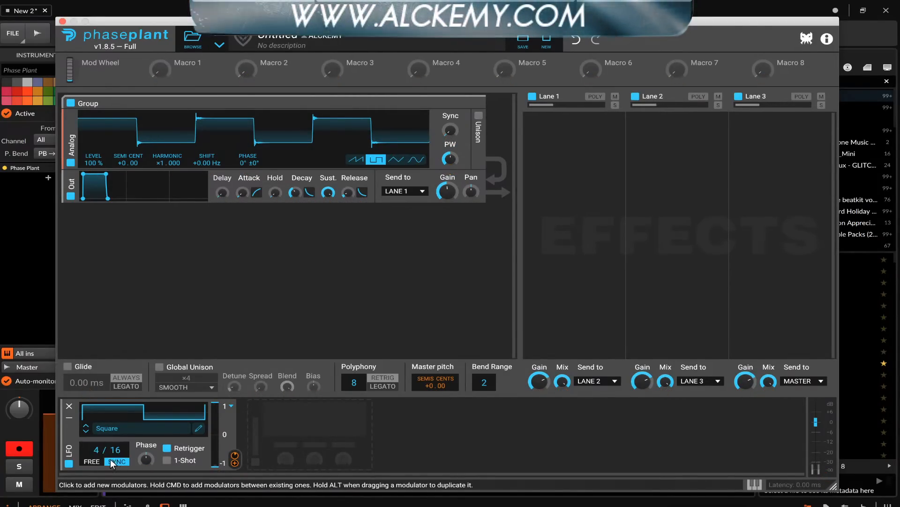
left_click_drag(97, 449, 97, 444)
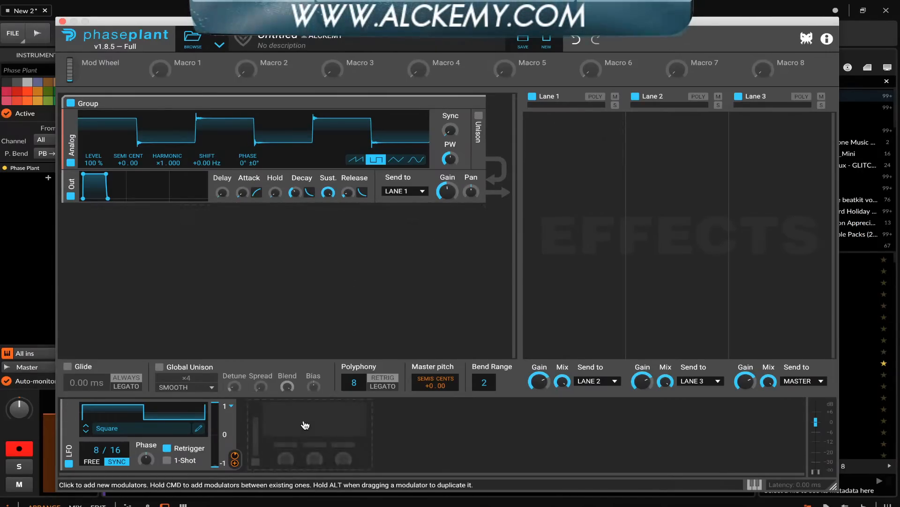
- Add a second LFO modulator and insert a Filter effect in Lane 1
left_click(305, 420)
left_click(329, 462)
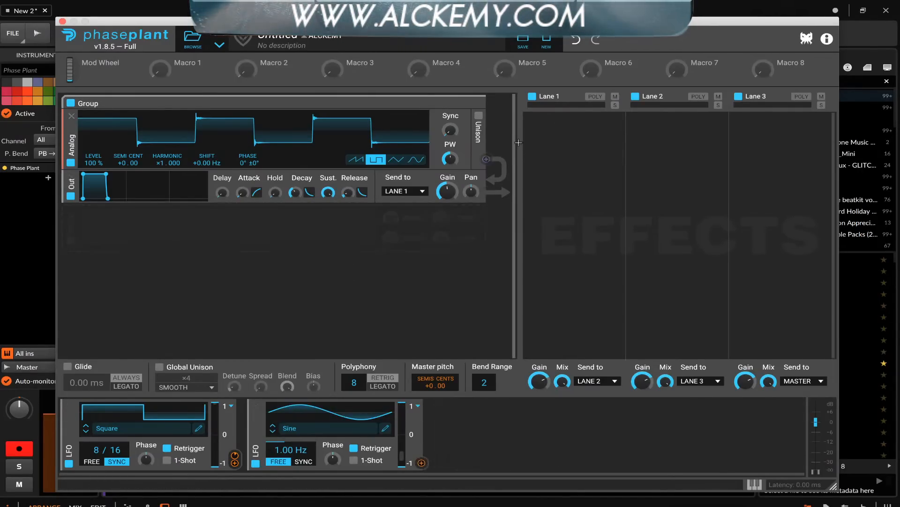
left_click(558, 145)
left_click(646, 171)
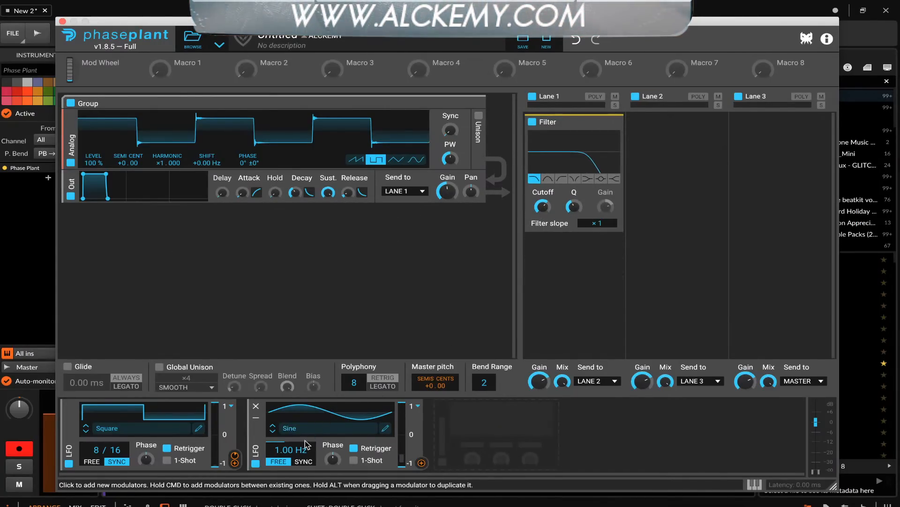
- Sync the second LFO at 8/16 and reshape its sine into a curve falling from 100% at the start to -100% at the end
left_click(284, 458)
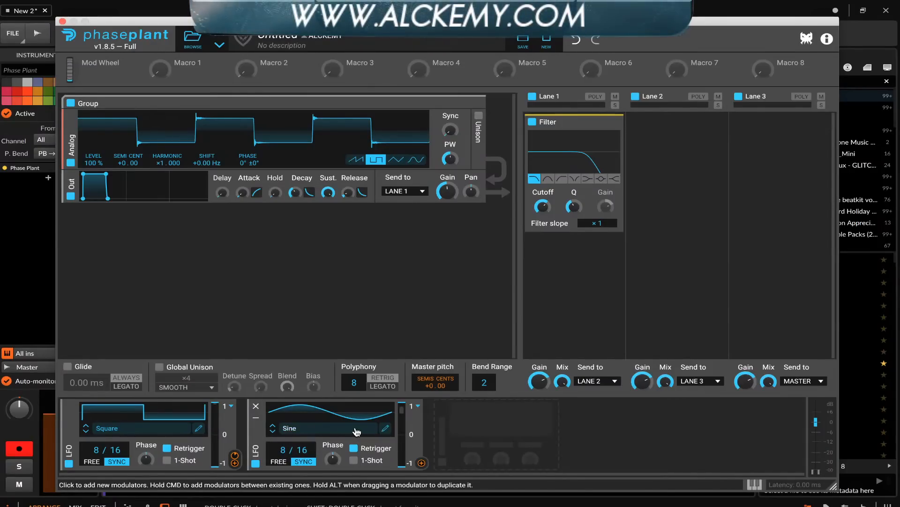
left_click(385, 429)
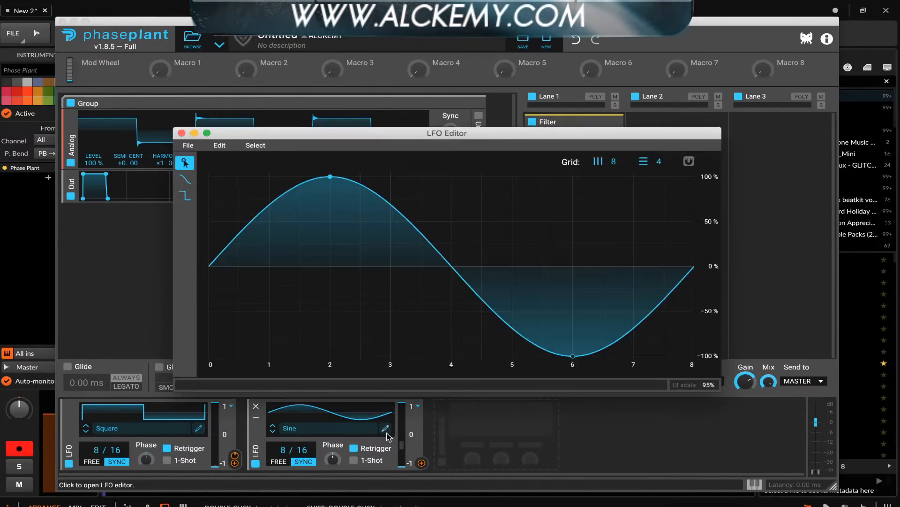
left_click_drag(329, 184, 209, 184)
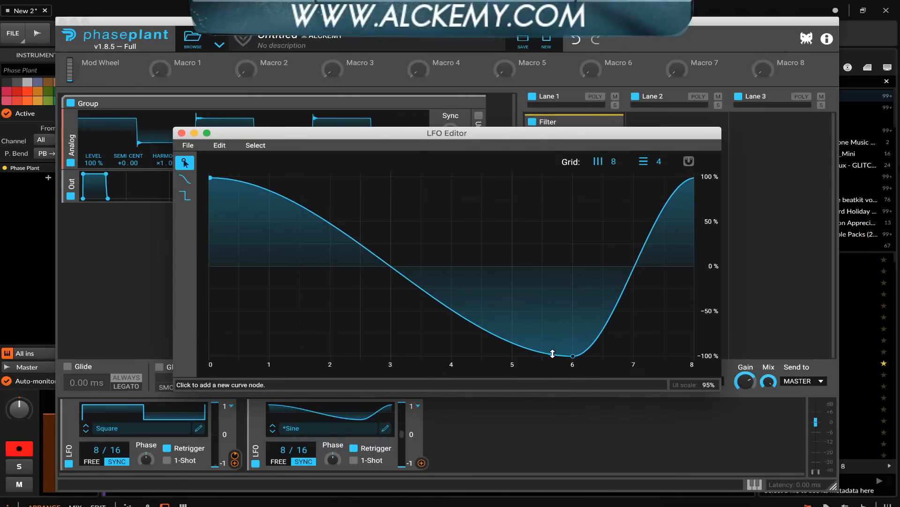
left_click_drag(570, 354, 699, 371)
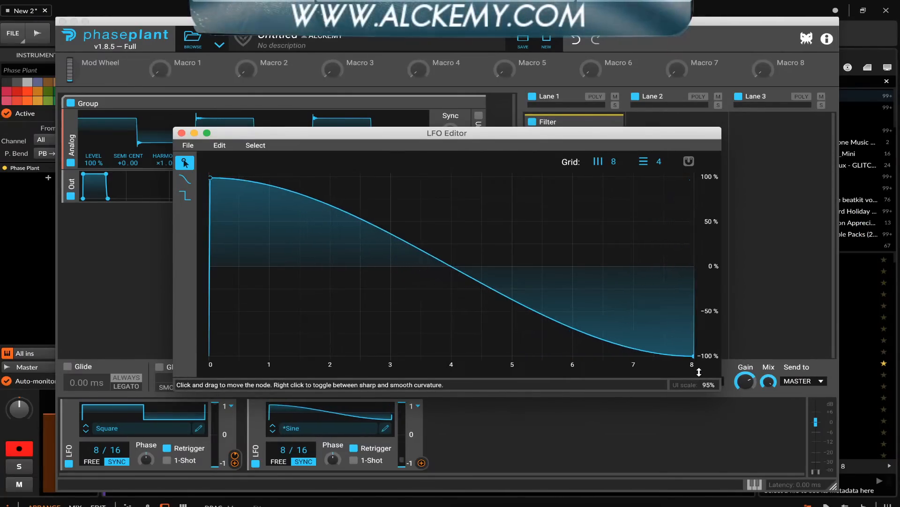
left_click(181, 133)
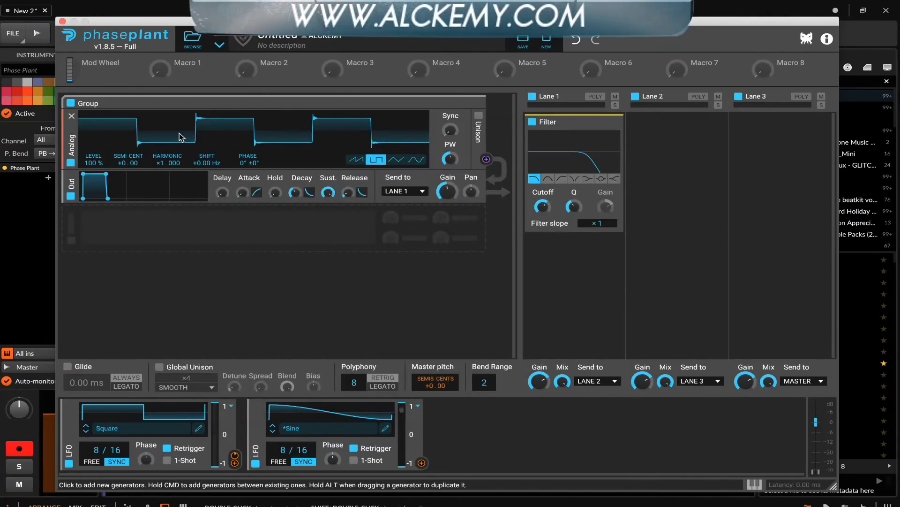
- Modulate the Lane 1 filter's cutoff with the second LFO at a 4/16 rate and lower the base cutoff
left_click_drag(422, 462, 544, 209)
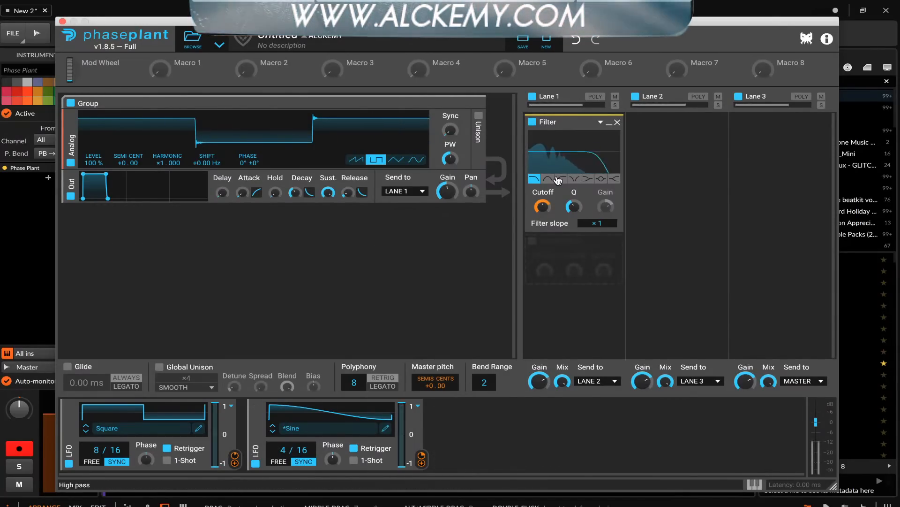
left_click_drag(543, 207, 543, 211)
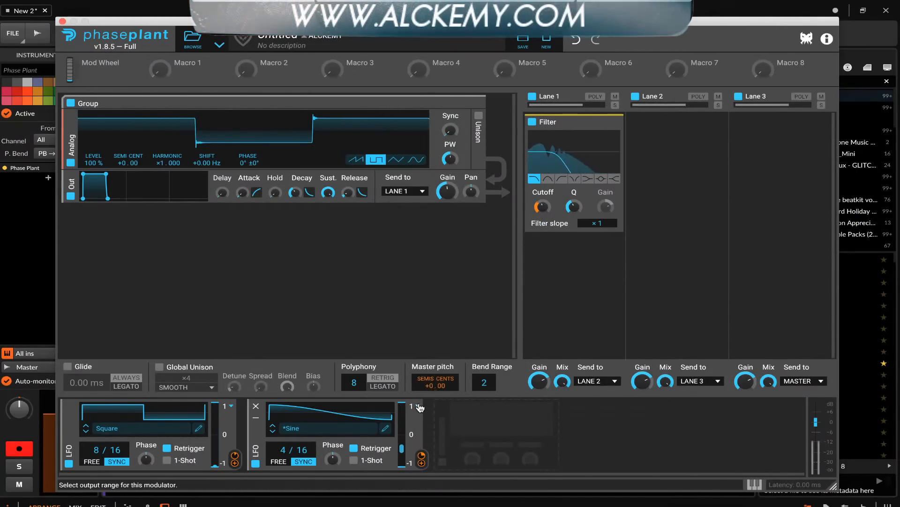
- Set the output range of the square LFO to Unipolar
left_click(231, 406)
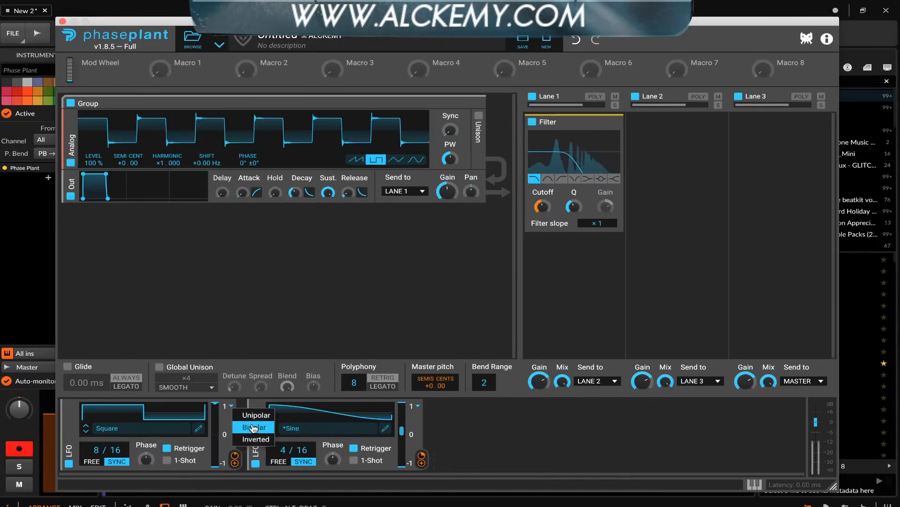
left_click(256, 414)
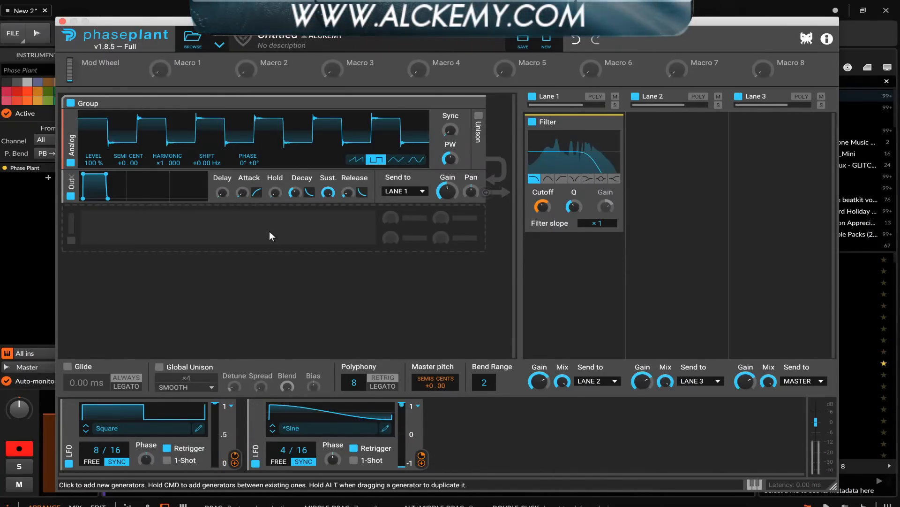
left_click(141, 245)
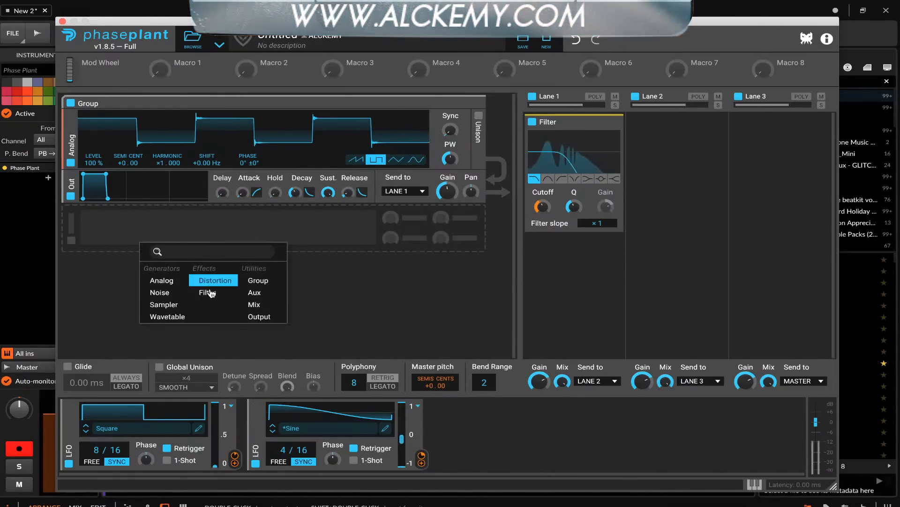
left_click(165, 281)
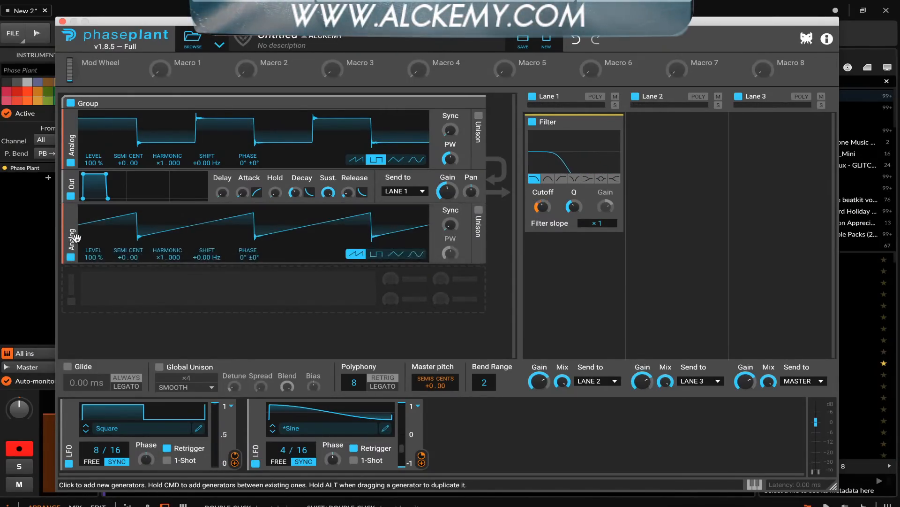
left_click(376, 254)
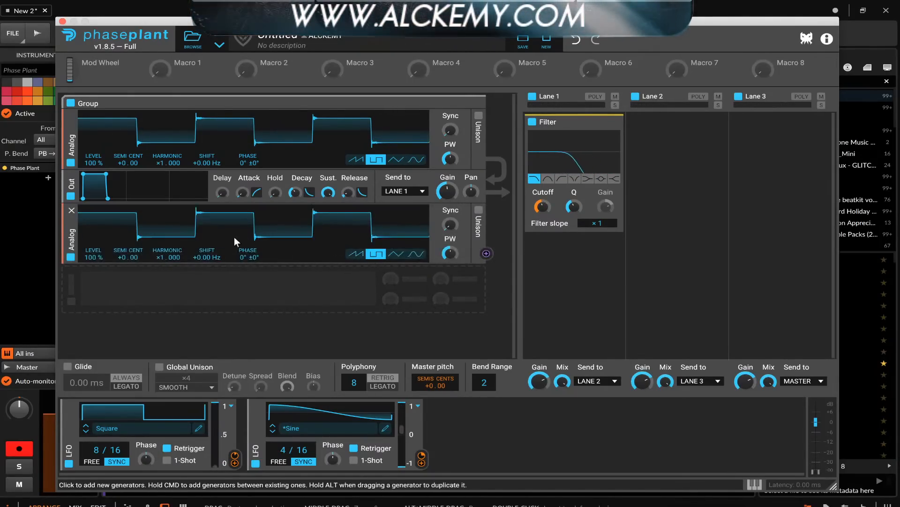
left_click(72, 211)
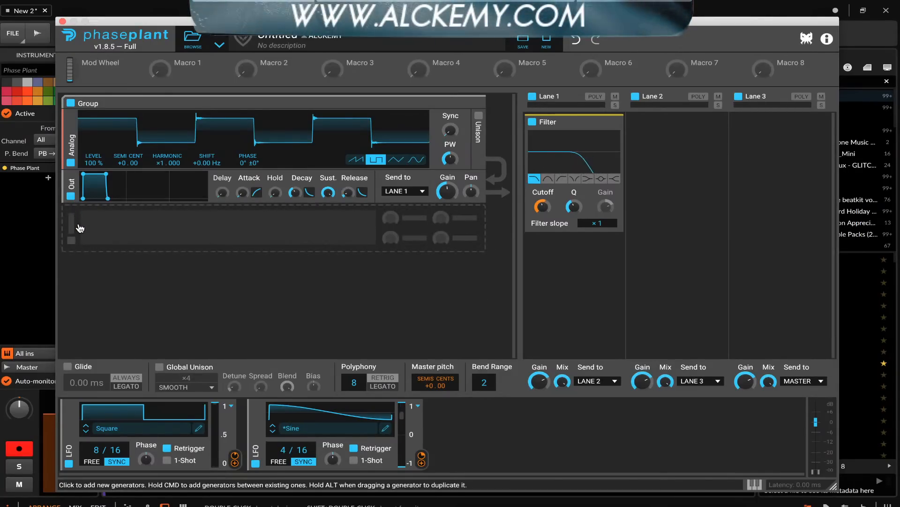
- Add an Overdrive Distortion effect after the Analog generator in the group and raise its spread
left_click(81, 229)
left_click(142, 265)
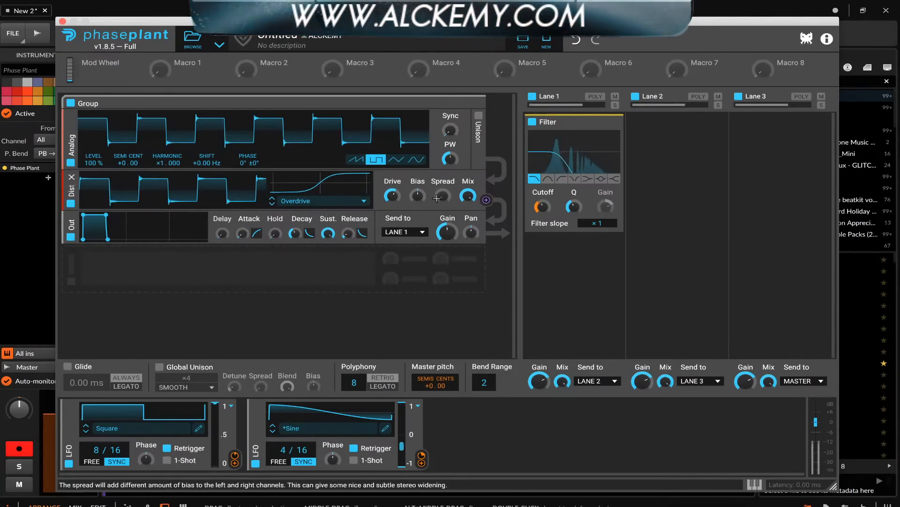
left_click_drag(443, 196, 443, 179)
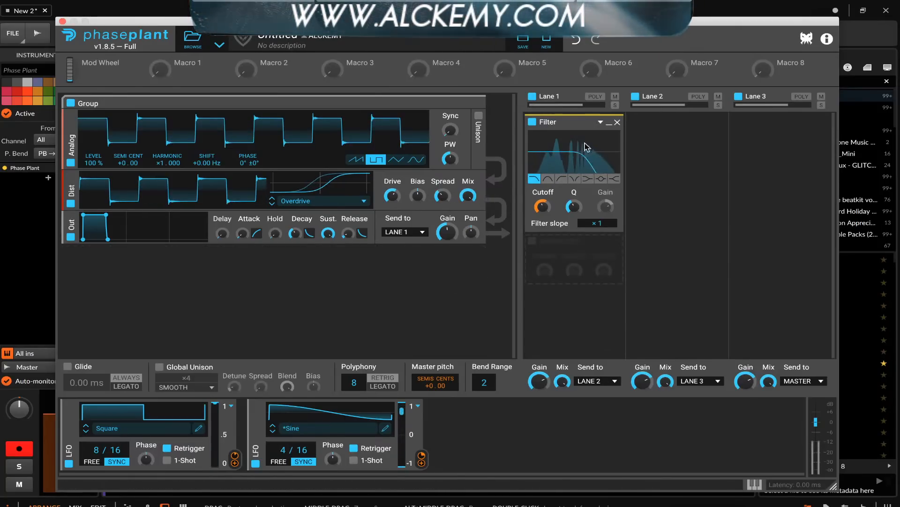
- Add a Chorus after the Filter in Lane 1, lower its mix, and collapse both effects
left_click(611, 123)
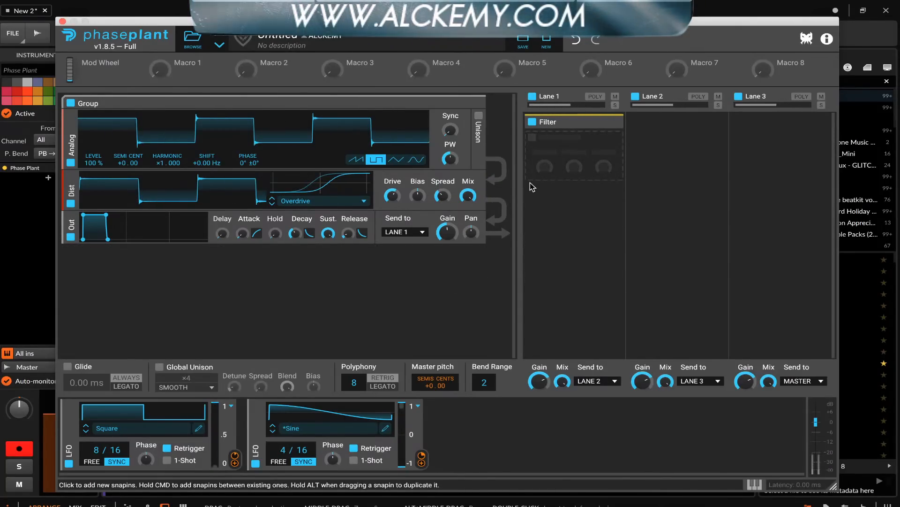
left_click(558, 169)
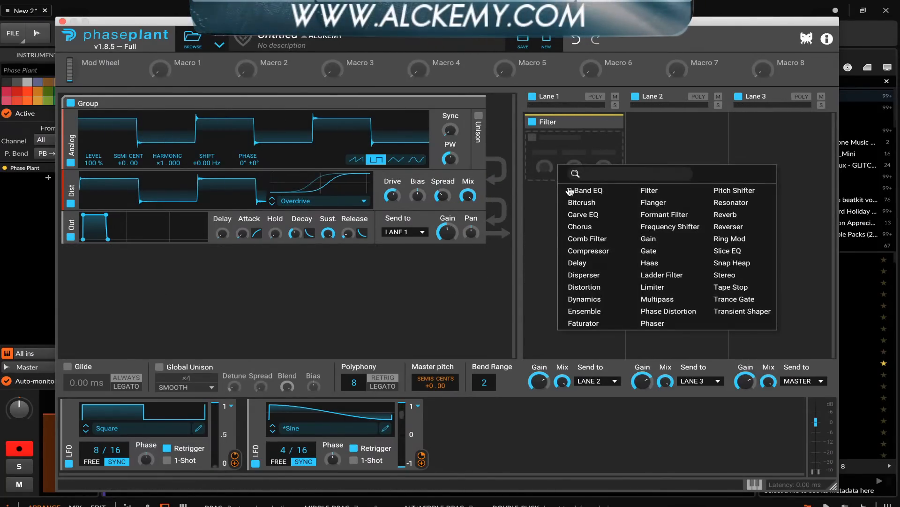
left_click(588, 227)
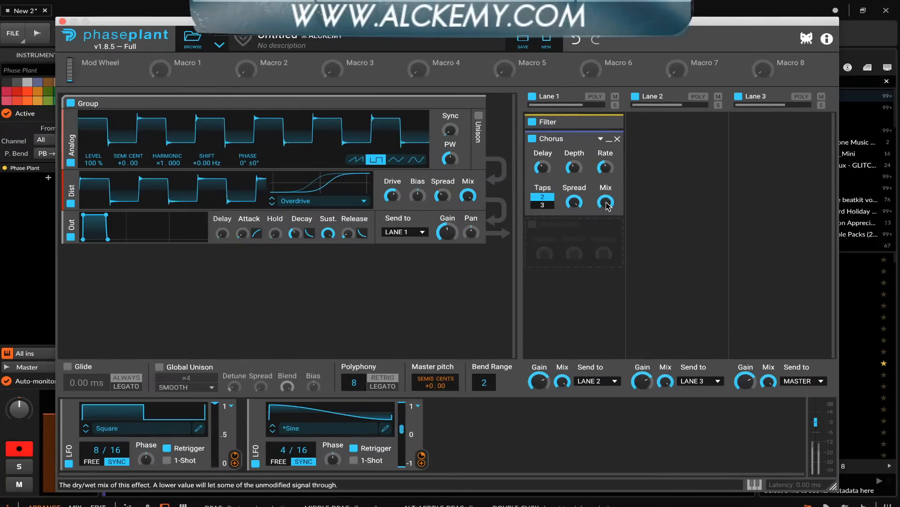
left_click_drag(606, 200, 606, 196)
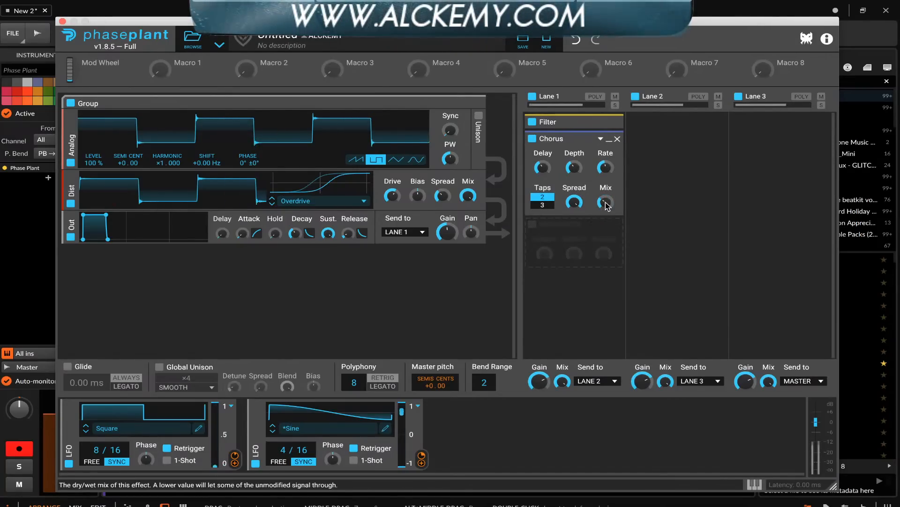
left_click(608, 138)
- Add an Ensemble after the Chorus in Lane 1, lower its mix, and collapse it
left_click(568, 177)
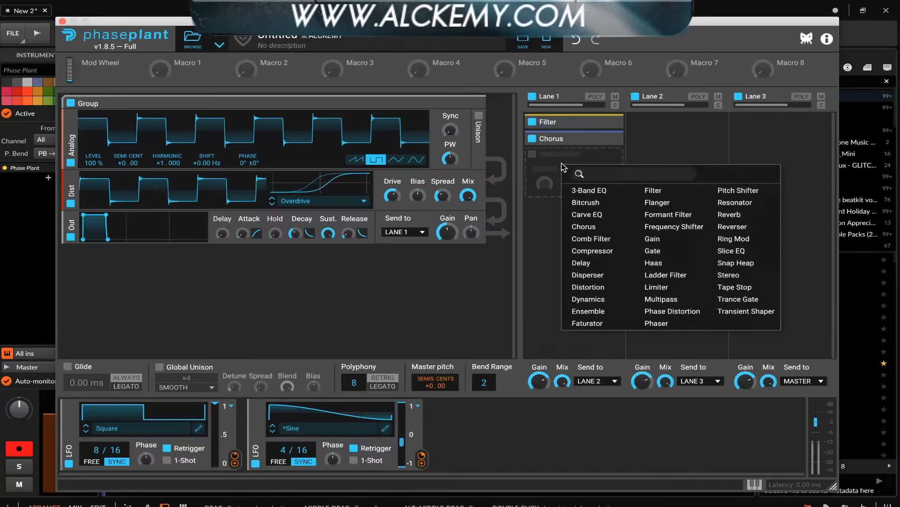
left_click(592, 311)
mouse_move(605, 223)
left_mouse_down()
mouse_move(574, 240)
mouse_move(602, 240)
left_mouse_up()
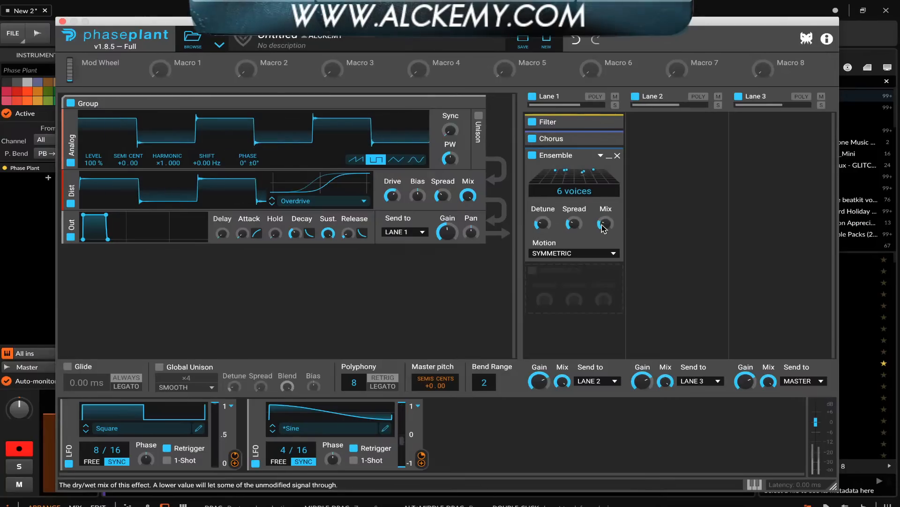
left_click(612, 156)
- Add a Pitch Shifter after the Ensemble at +12.00 semitones, with larger grain size, about 47% mix, Correlate off and High compensation
left_click(584, 184)
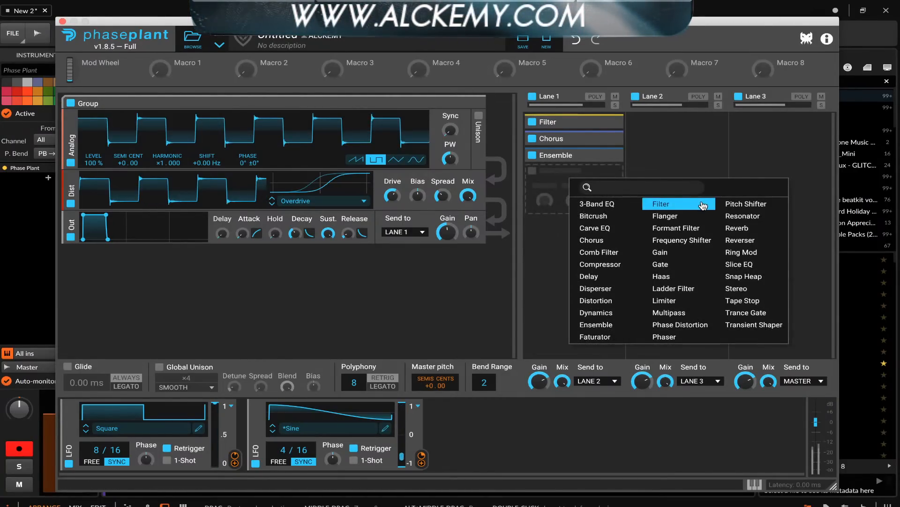
left_click(733, 208)
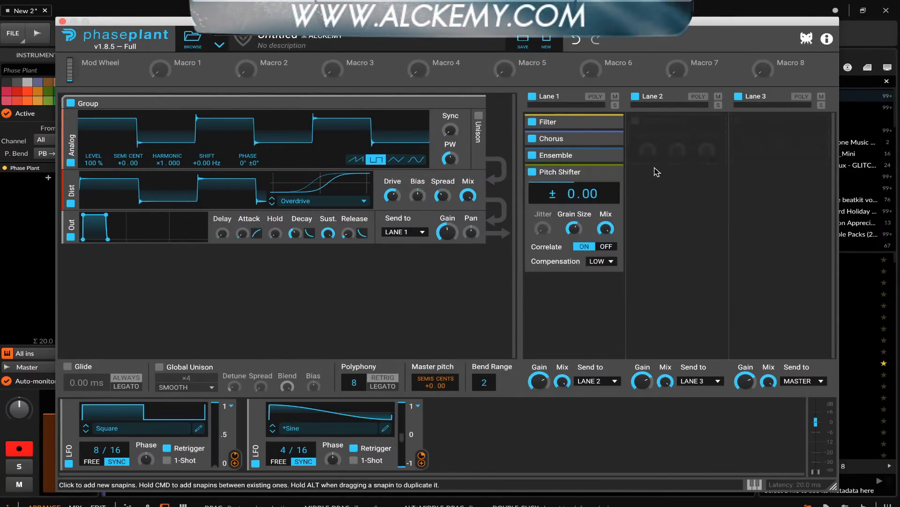
left_click_drag(573, 193, 572, 185)
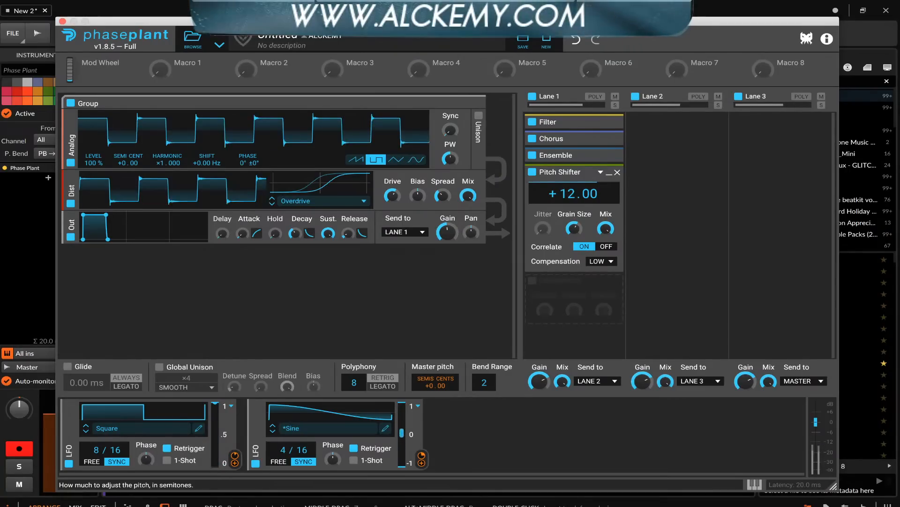
mouse_move(574, 229)
left_mouse_down()
mouse_move(574, 244)
mouse_move(605, 246)
mouse_move(575, 215)
left_mouse_up()
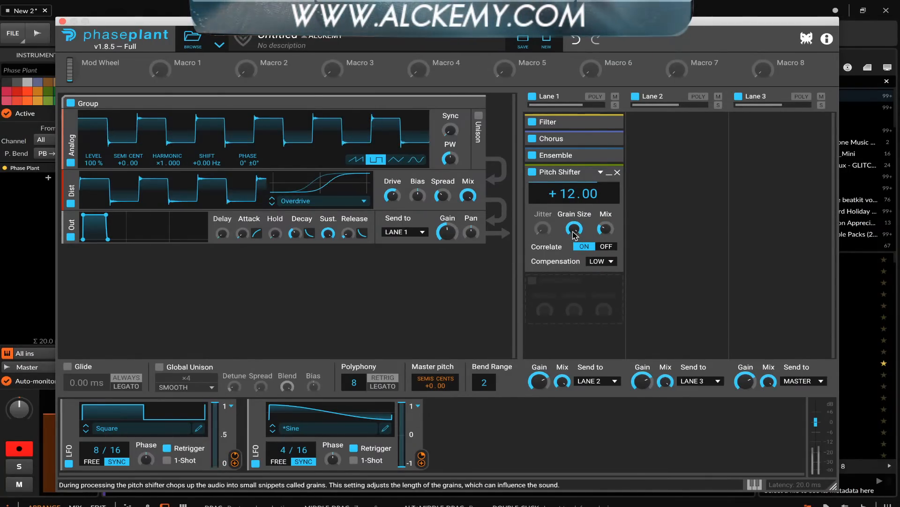
left_click_drag(605, 228, 606, 224)
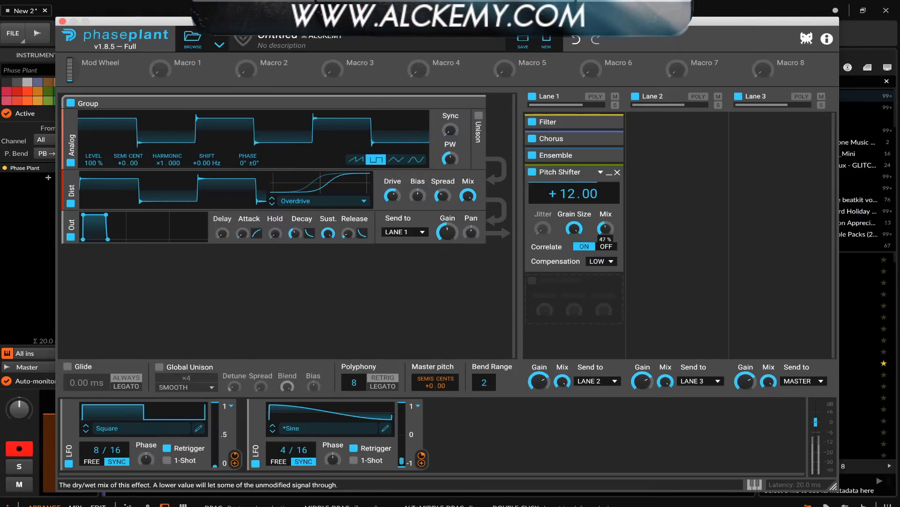
left_click(602, 261)
left_click(603, 265)
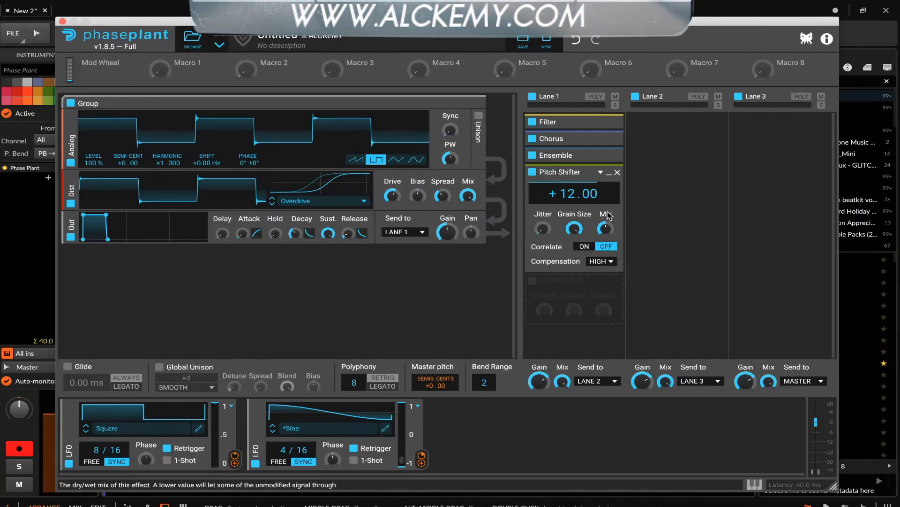
left_click(609, 173)
- Add a Stereo effect after the Pitch Shifter in Lane 1 and collapse it
left_click(570, 204)
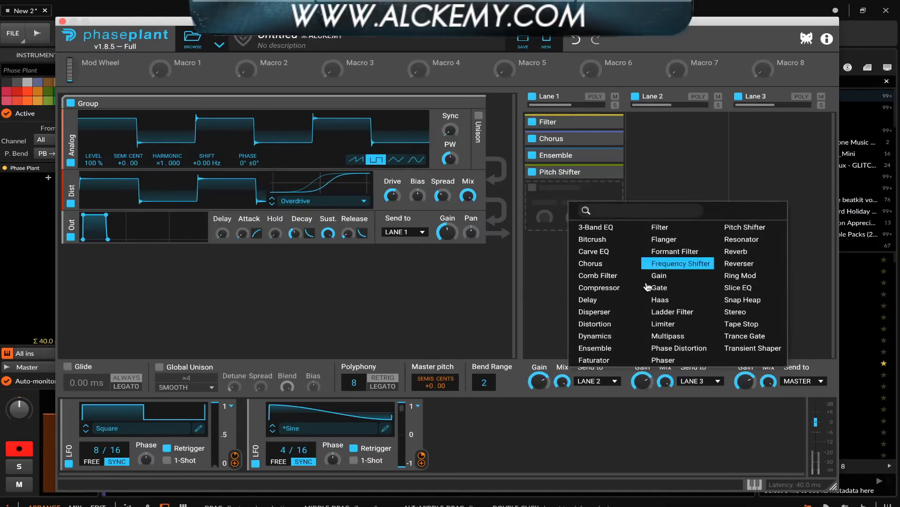
left_click(729, 313)
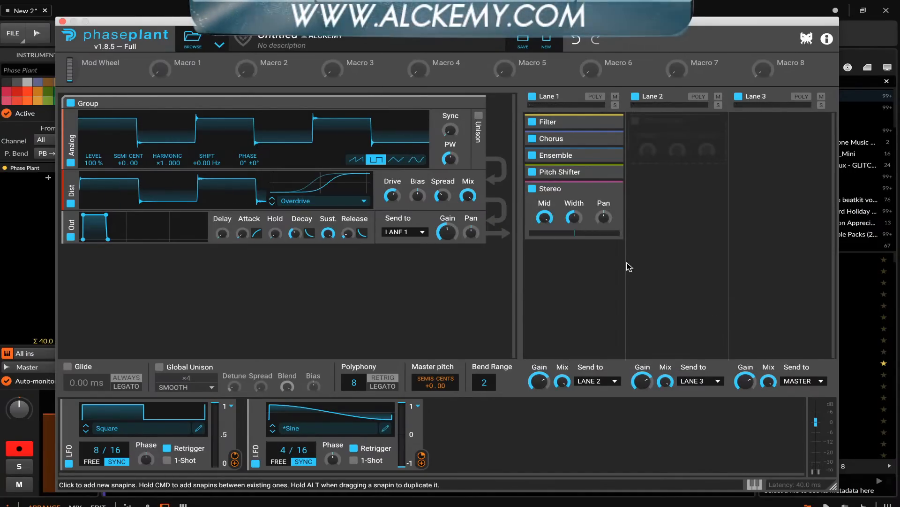
left_click(610, 191)
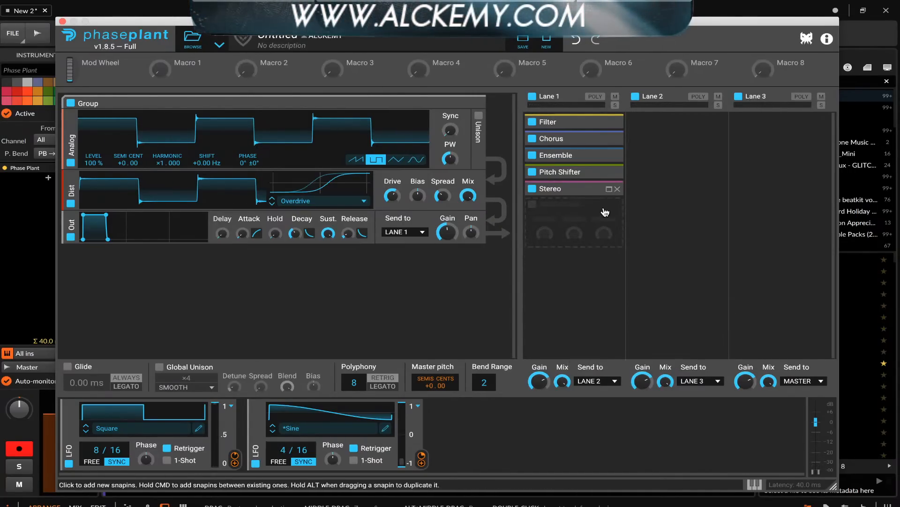
- Enable unison on the Analog generator with 2 voices in Smooth mode and raise its detune
left_click(479, 115)
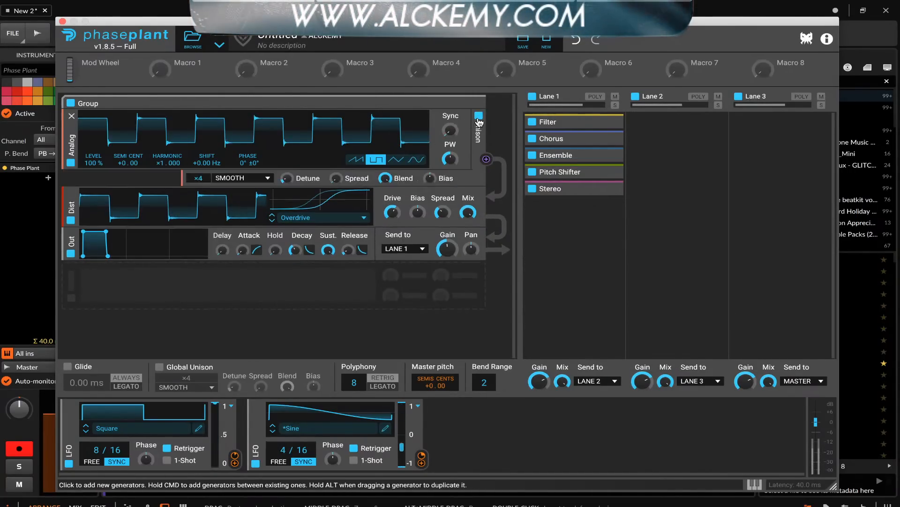
left_click_drag(198, 178, 199, 188)
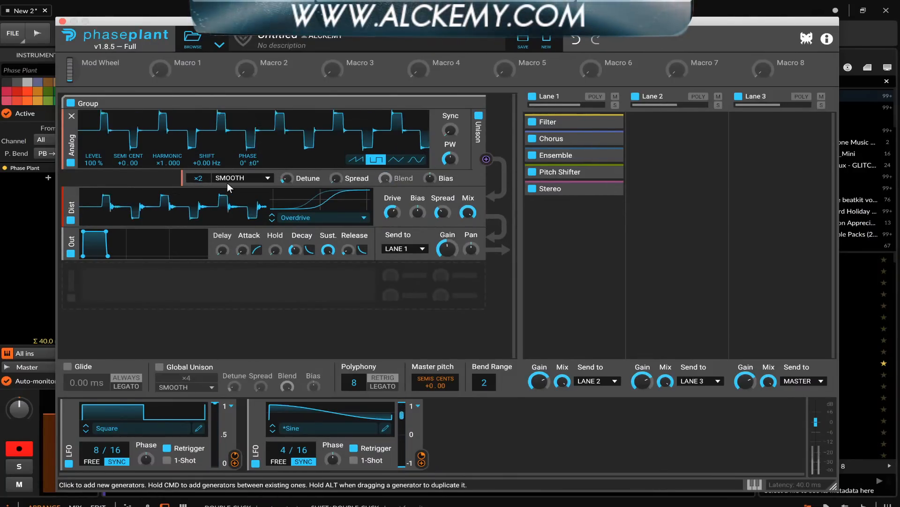
left_click_drag(288, 179, 287, 161)
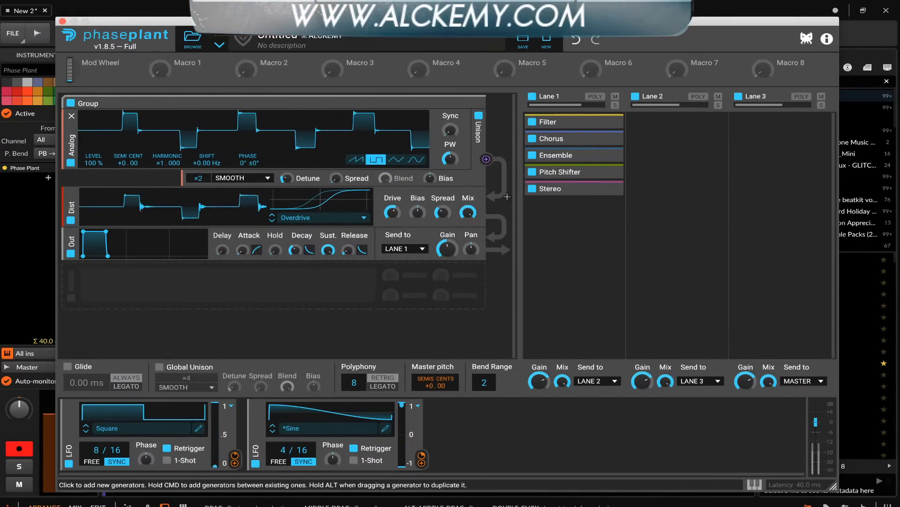
left_click(549, 205)
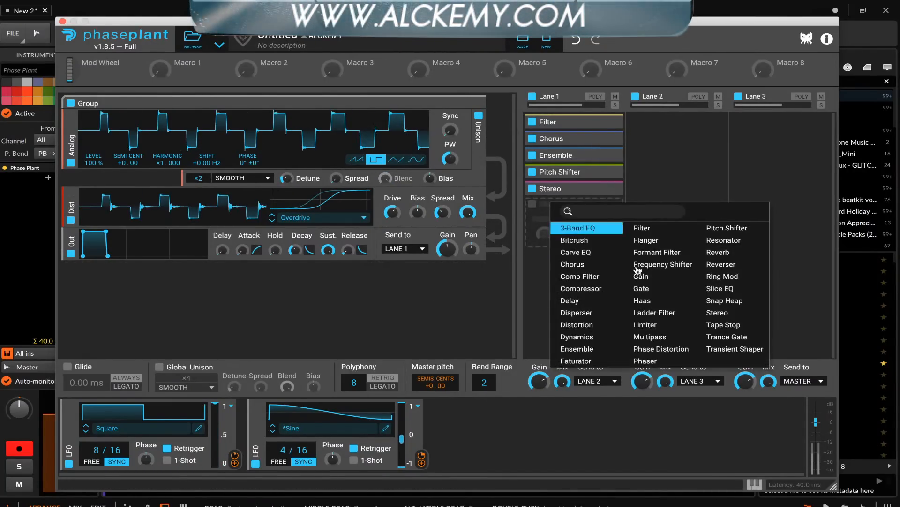
left_click(730, 265)
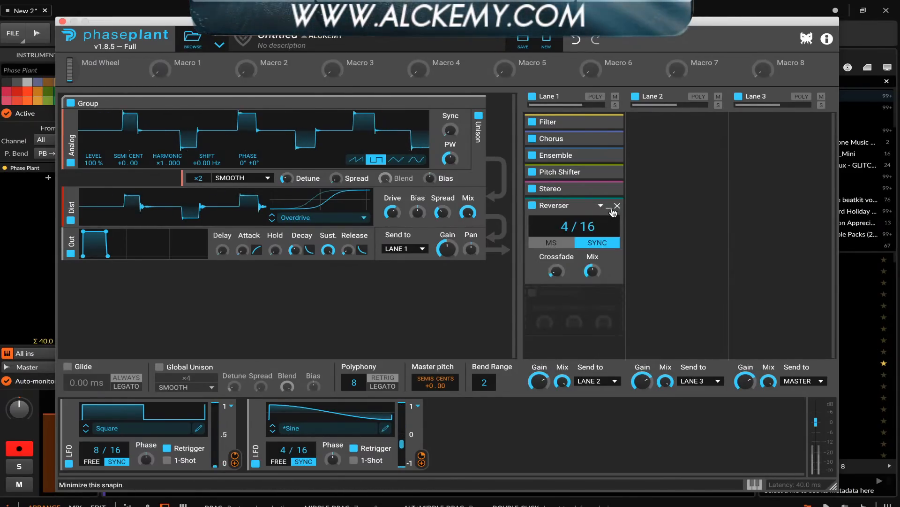
left_click(617, 211)
- Add a Reverb after the Stereo effect in Lane 1 and a Limiter with slightly raised input gain in Lane 3
left_click(616, 210)
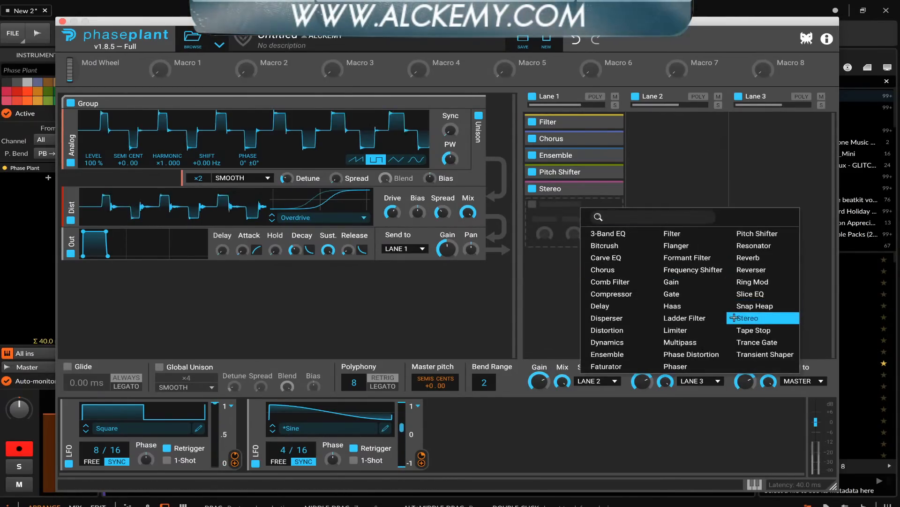
left_click(749, 254)
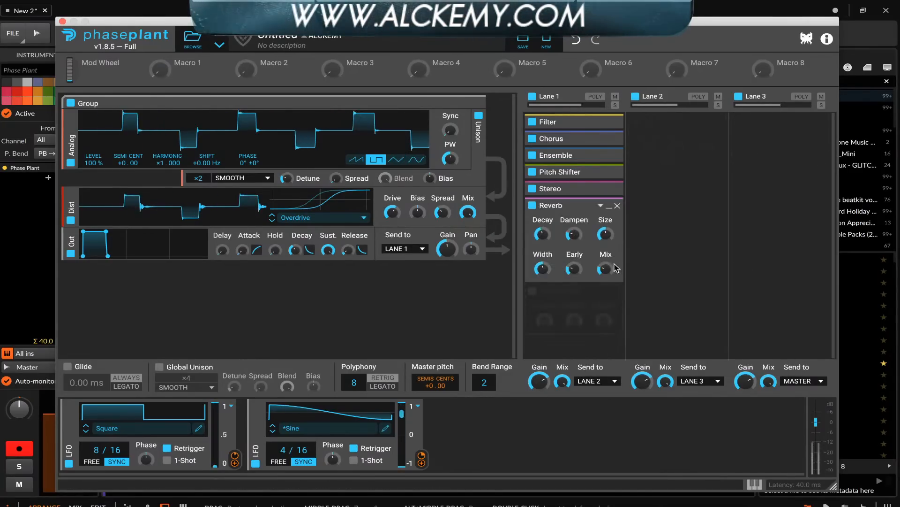
left_click(746, 131)
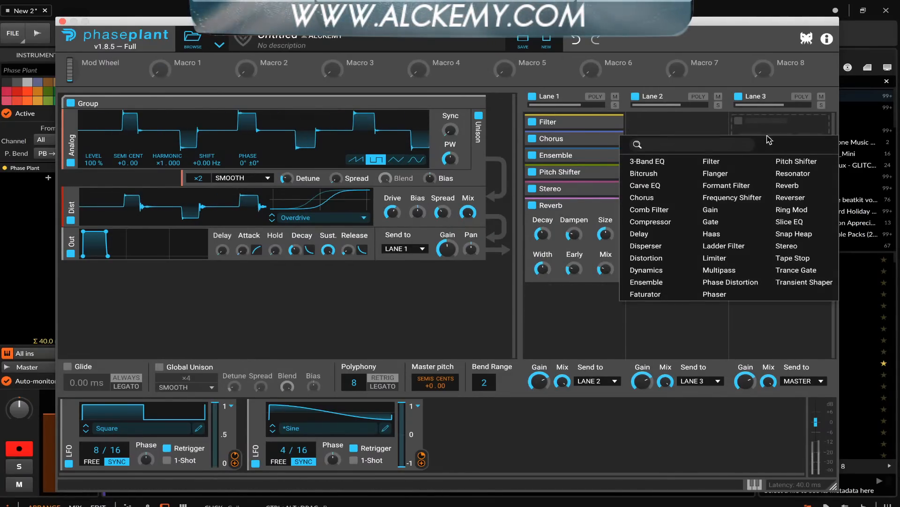
left_click(713, 258)
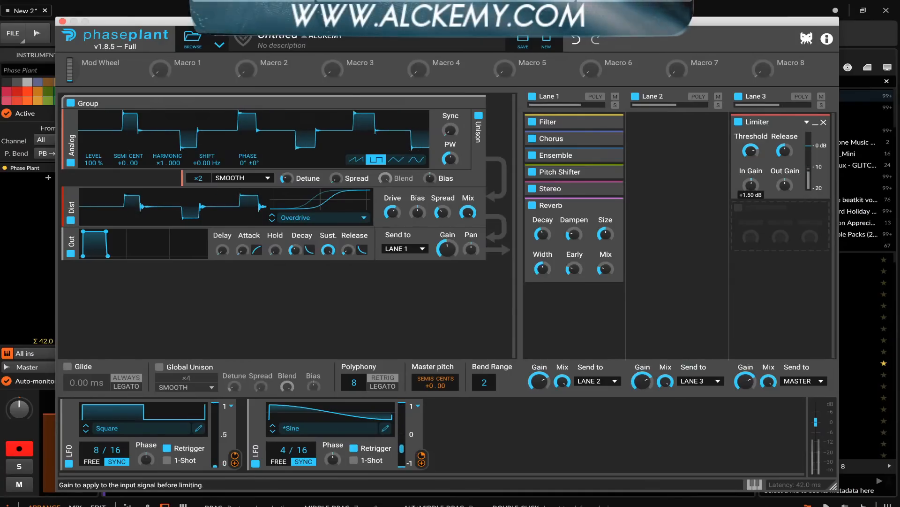
left_click(609, 208)
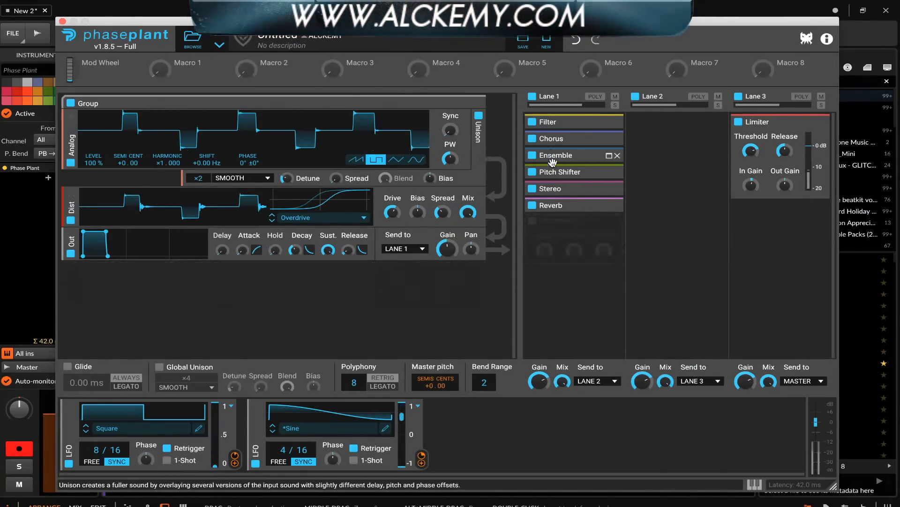
- Add a tempo-synced 3/16 Delay after the Reverb in Lane 1, with Ping-Pong on and the mix lowered to about 13%
left_click(551, 222)
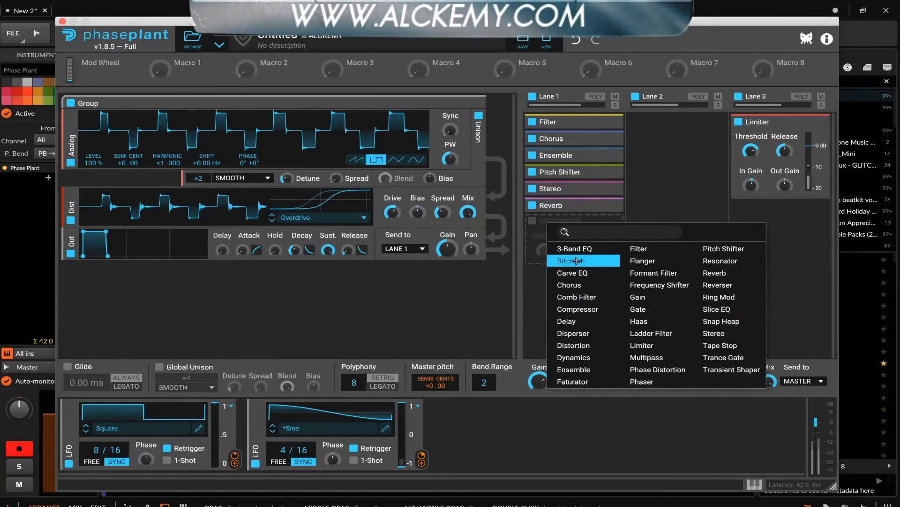
left_click(570, 322)
left_click(597, 259)
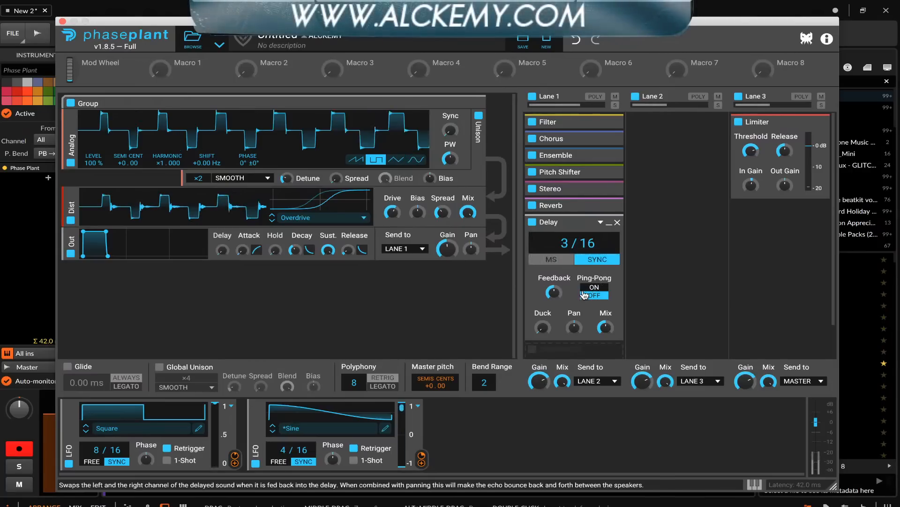
left_click(591, 288)
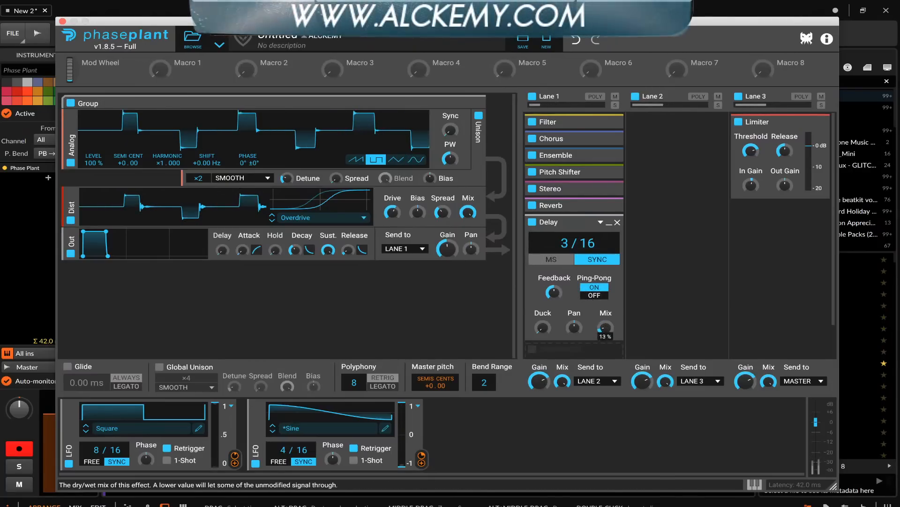
- Add a Random modulator synced at 8/16, use it to modulate the Delay's mix, and collapse the Delay
left_click(490, 413)
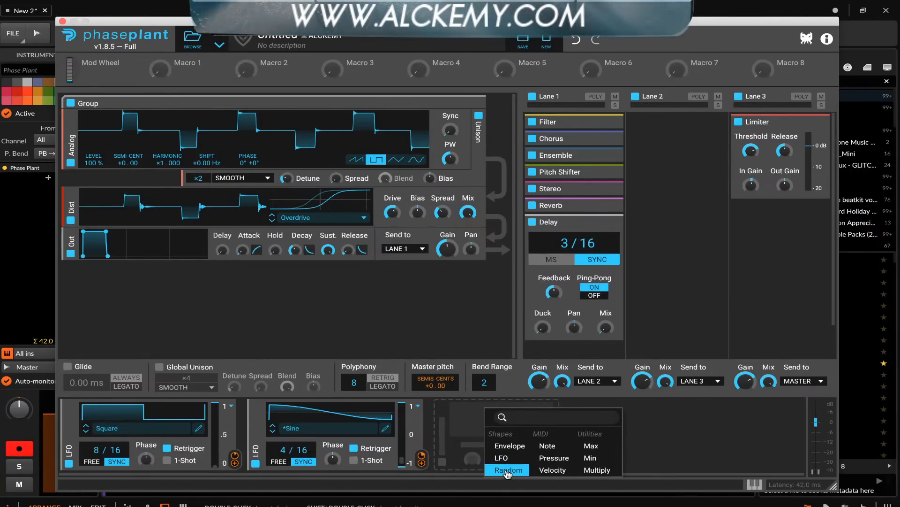
left_click(508, 469)
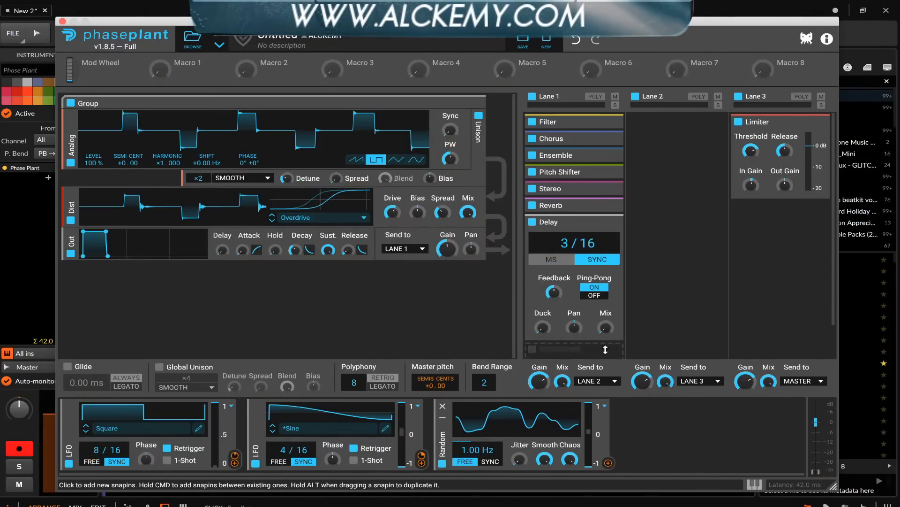
left_click(608, 462)
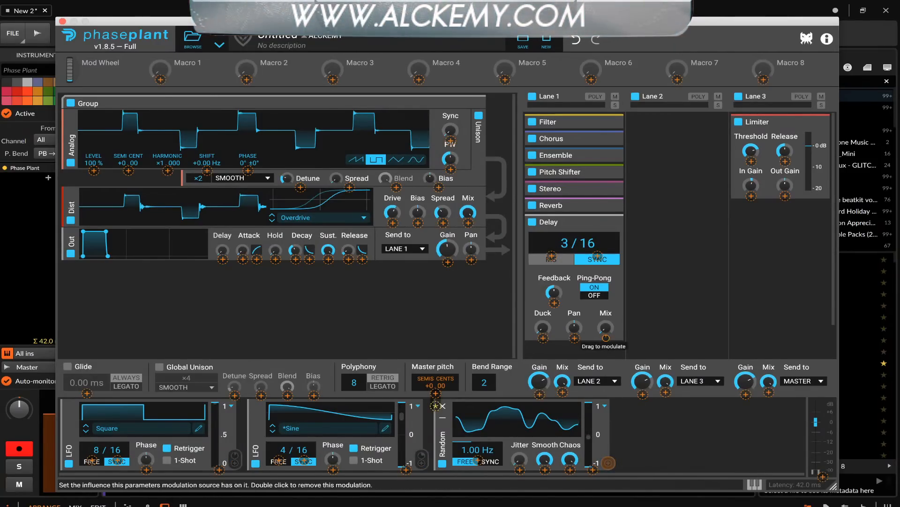
left_click_drag(606, 337, 604, 308)
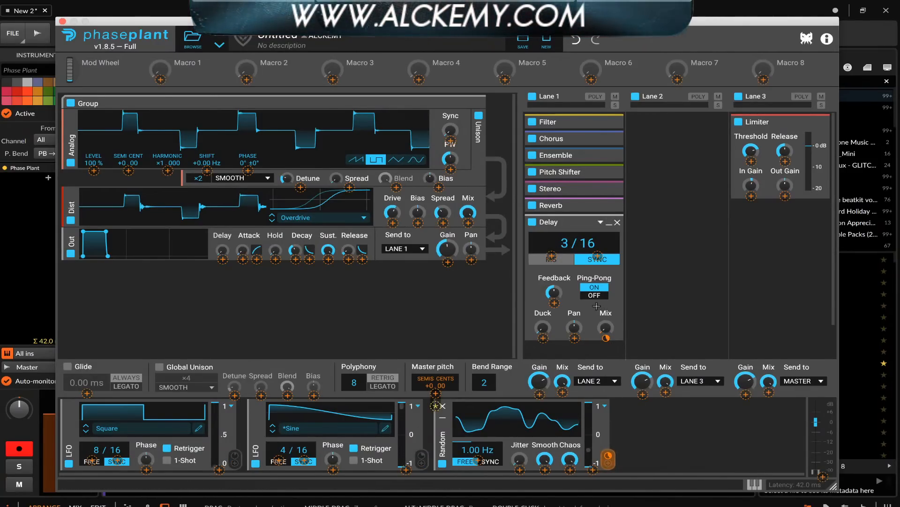
left_click(491, 461)
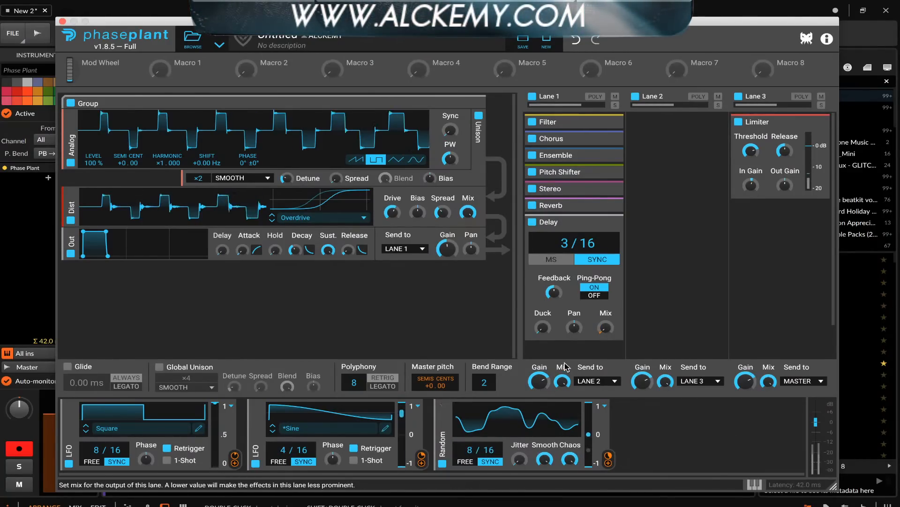
left_click(609, 223)
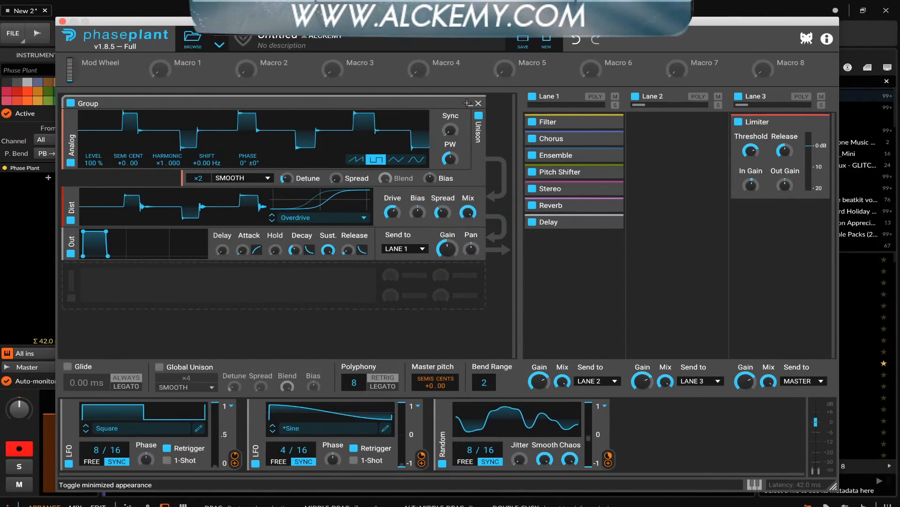
left_click(470, 103)
left_click(218, 148)
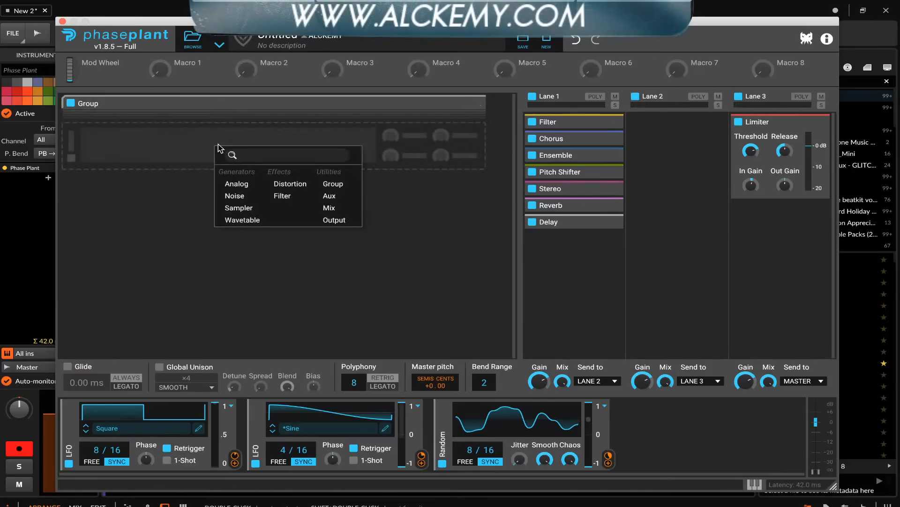
left_click(229, 185)
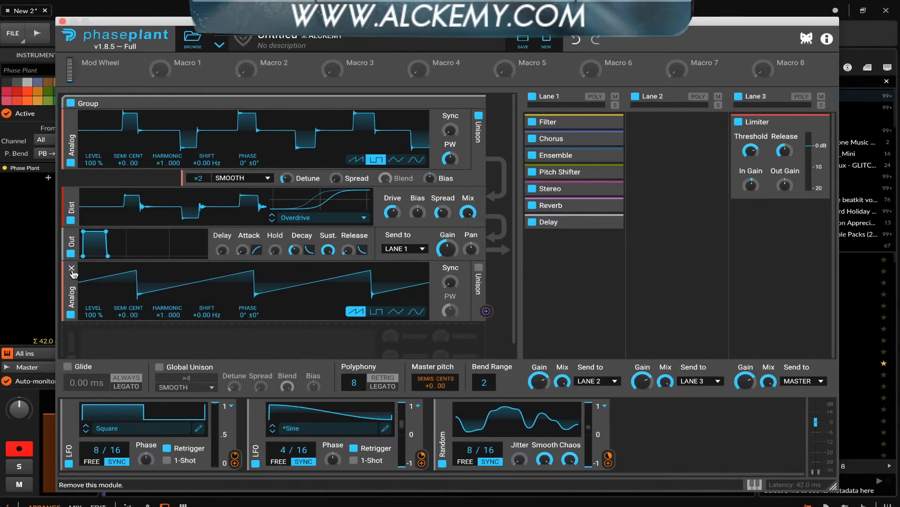
left_click(72, 268)
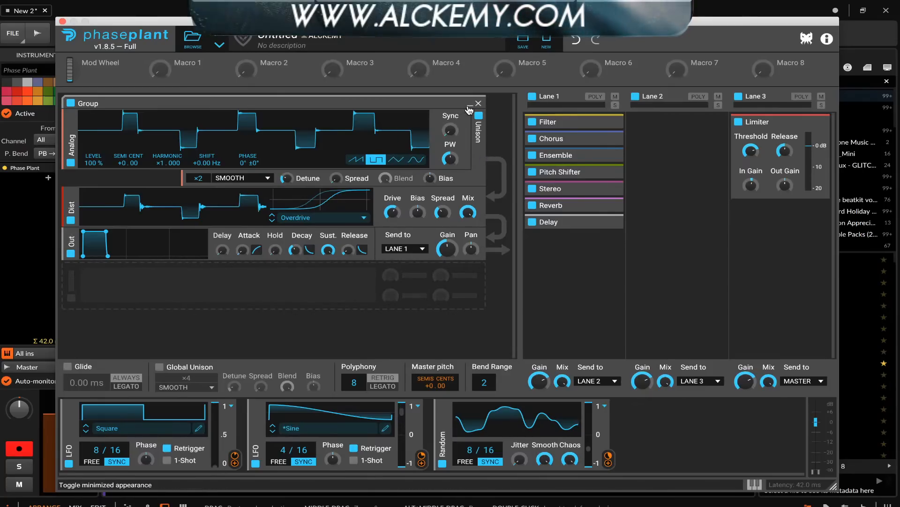
- Collapse the first group and add a second Group containing an Analog generator set to a pulse wave
left_click(470, 104)
left_click(312, 157)
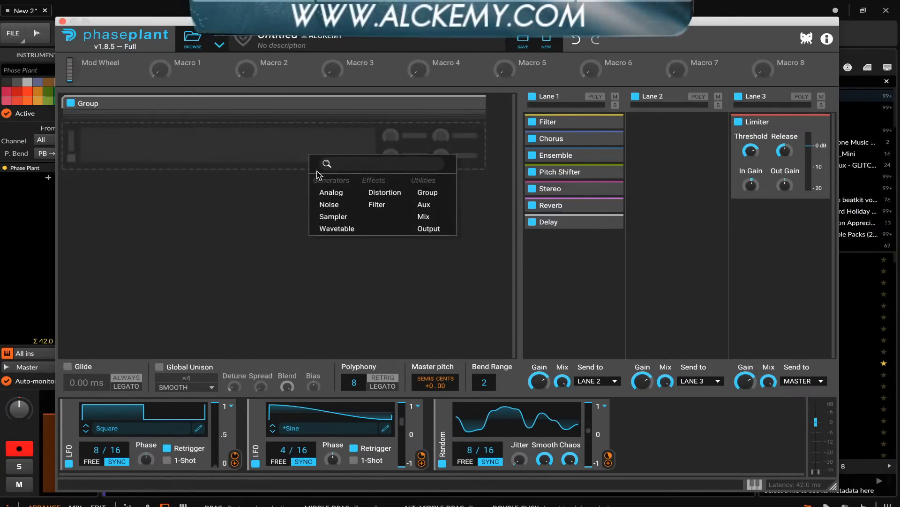
left_click(417, 192)
left_click(248, 180)
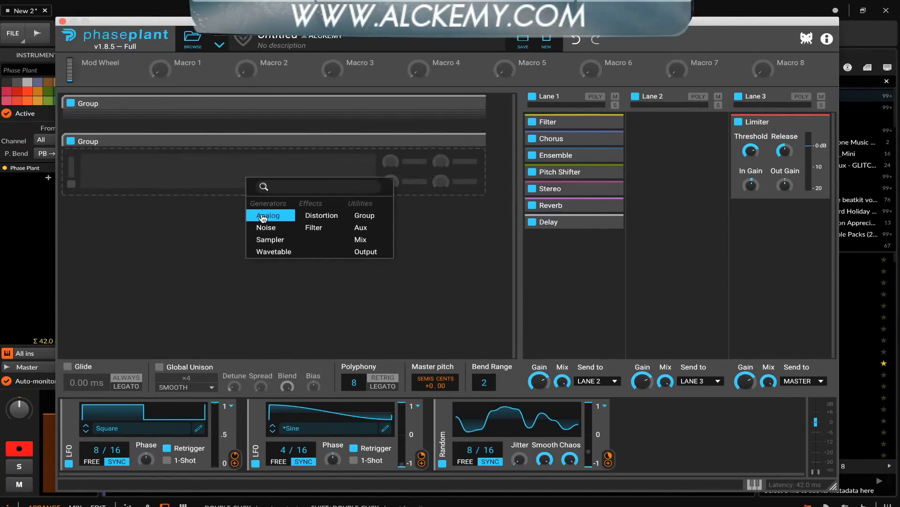
left_click(263, 217)
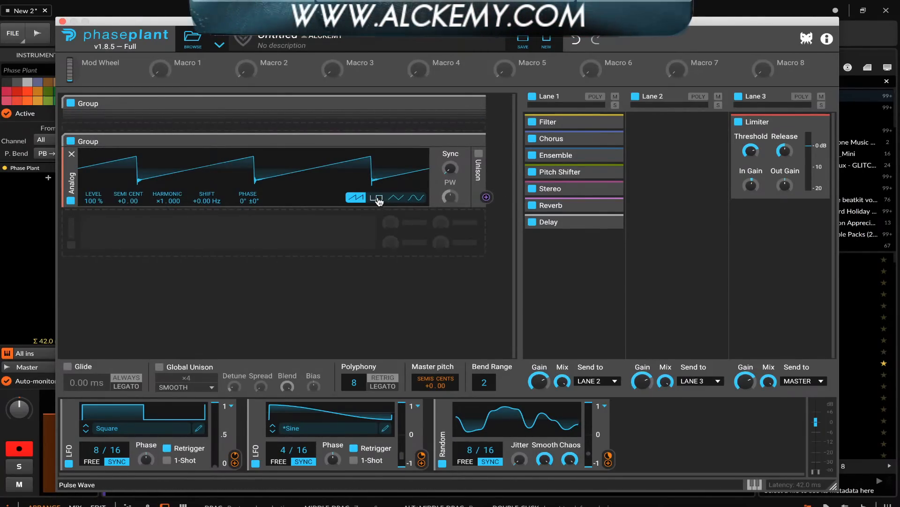
left_click(377, 198)
- Disable the first group and add an Output after the Analog generator in the second group
left_click(71, 103)
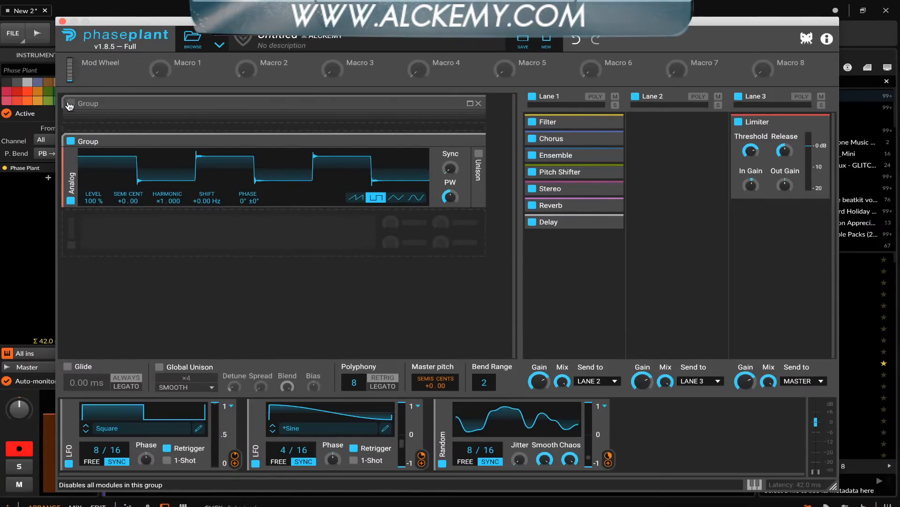
left_click(125, 229)
left_click(250, 270)
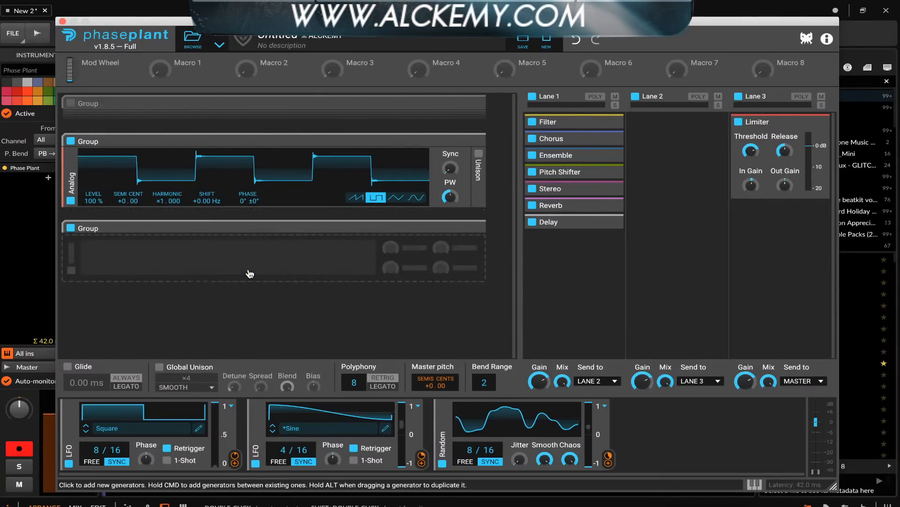
left_click(478, 228)
left_click(476, 232)
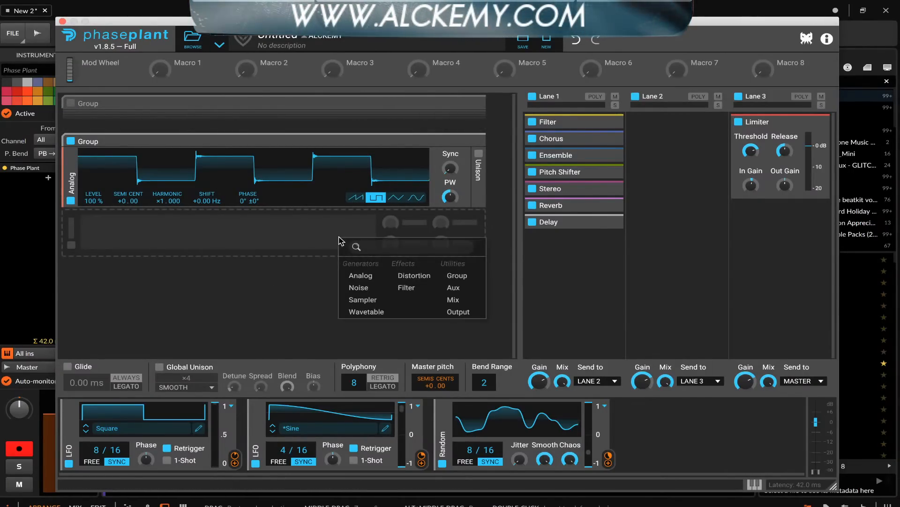
left_click(452, 312)
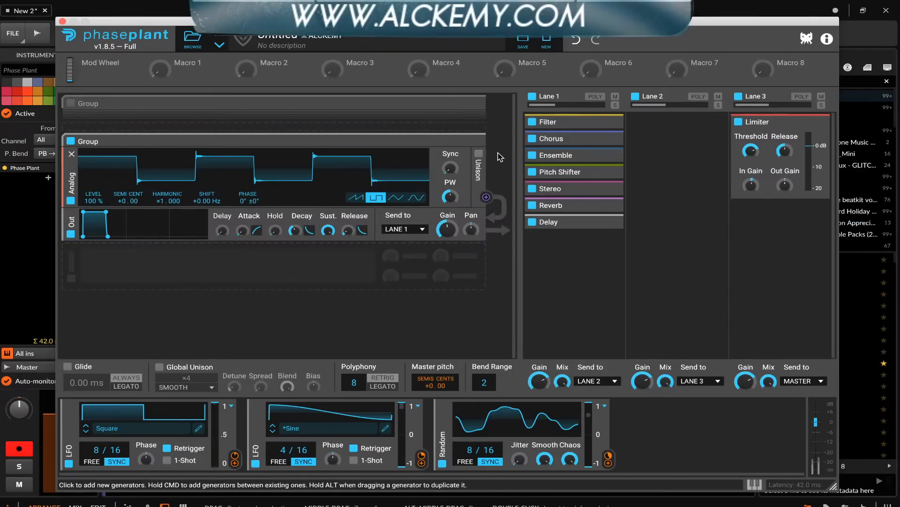
- Bypass Lane 1 and set the harmonic of the second group's Analog generator to ×2.000
left_click(532, 97)
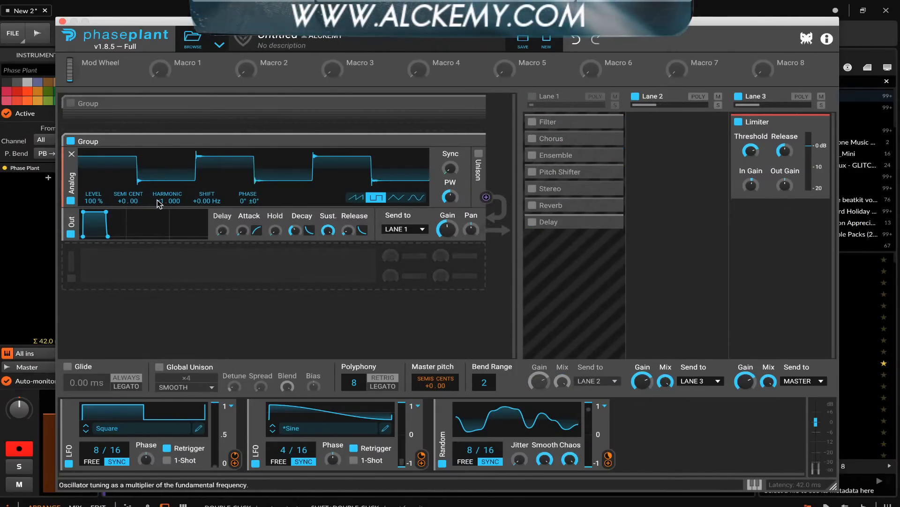
left_click_drag(167, 201, 168, 192)
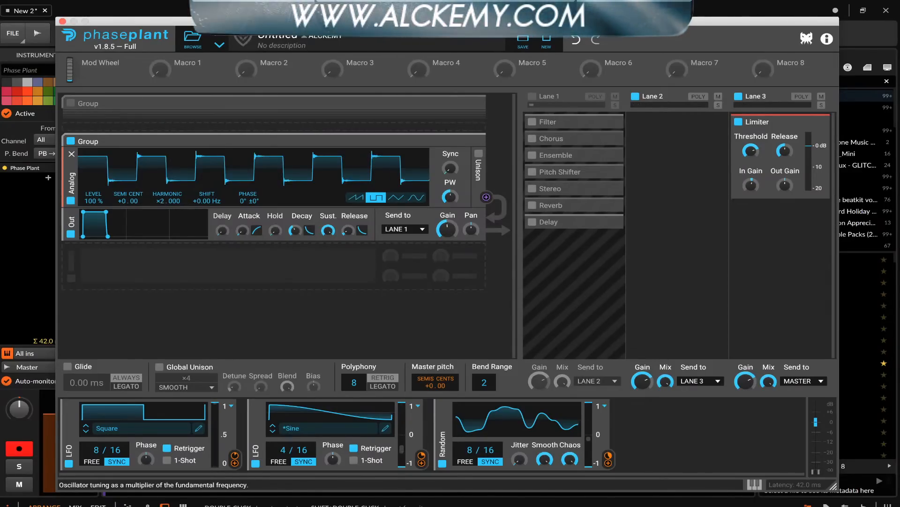
left_click(123, 263)
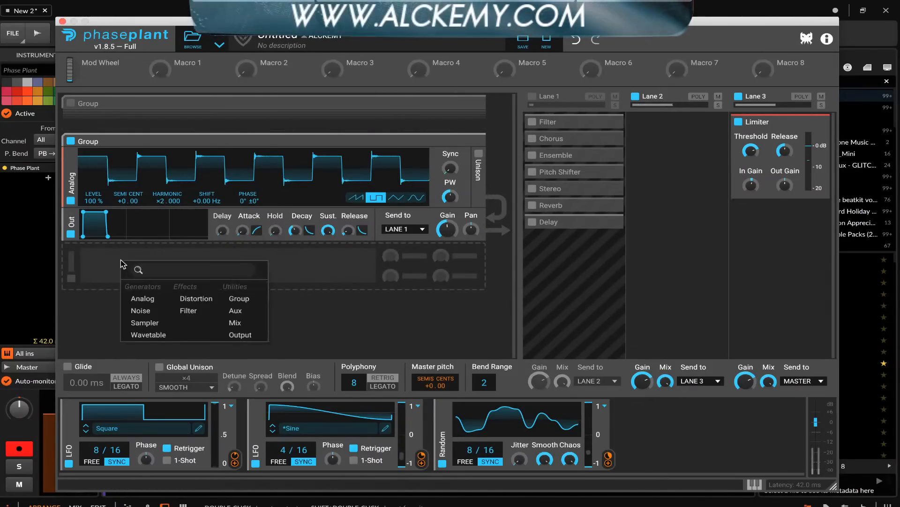
left_click(233, 247)
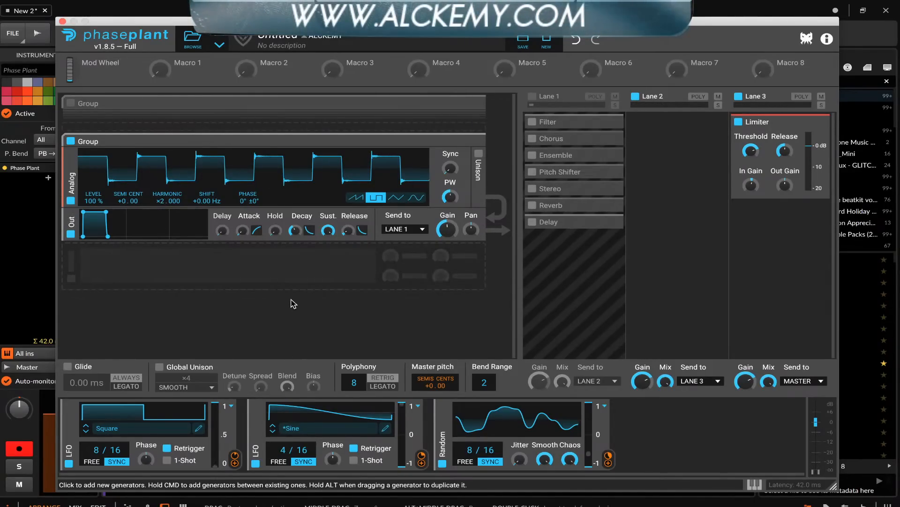
- Modulate the level of the second group's Analog generator with the Random modulator and lower its base level to 0%
left_click(608, 460)
left_click(94, 208)
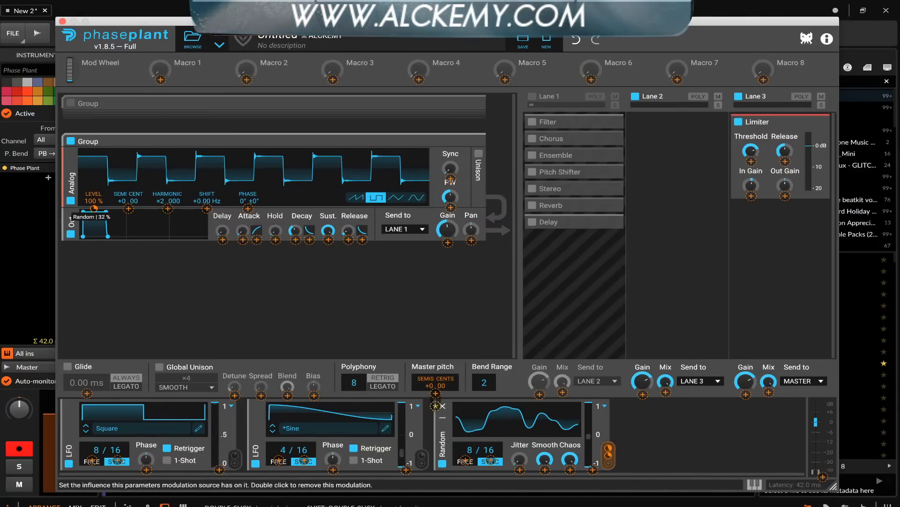
left_click(94, 252)
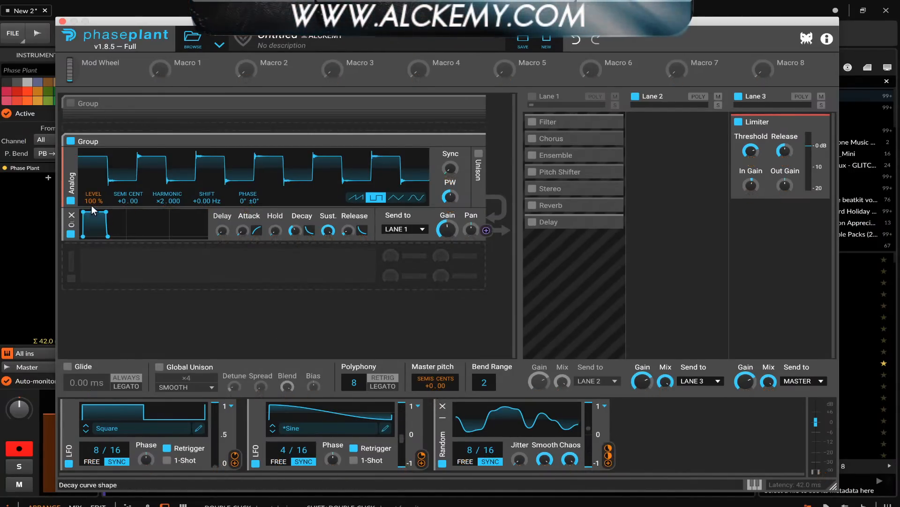
left_click_drag(94, 201, 93, 248)
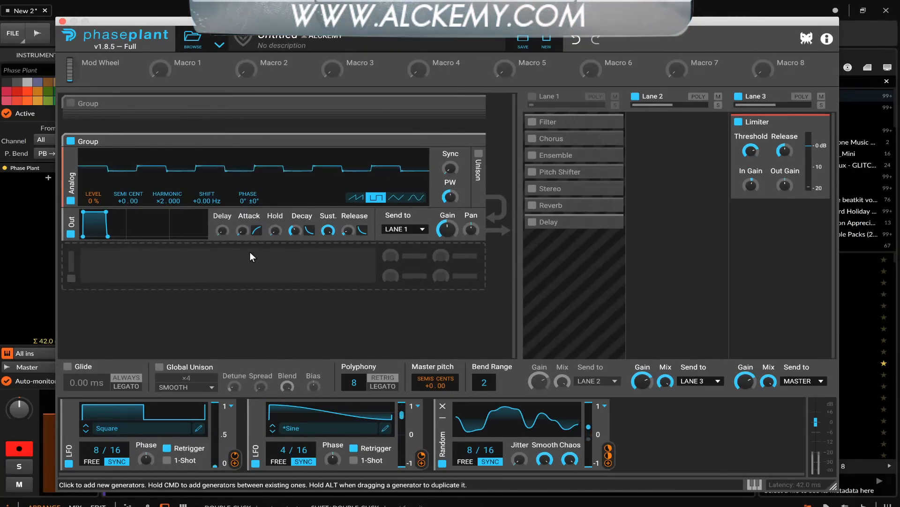
left_click(213, 258)
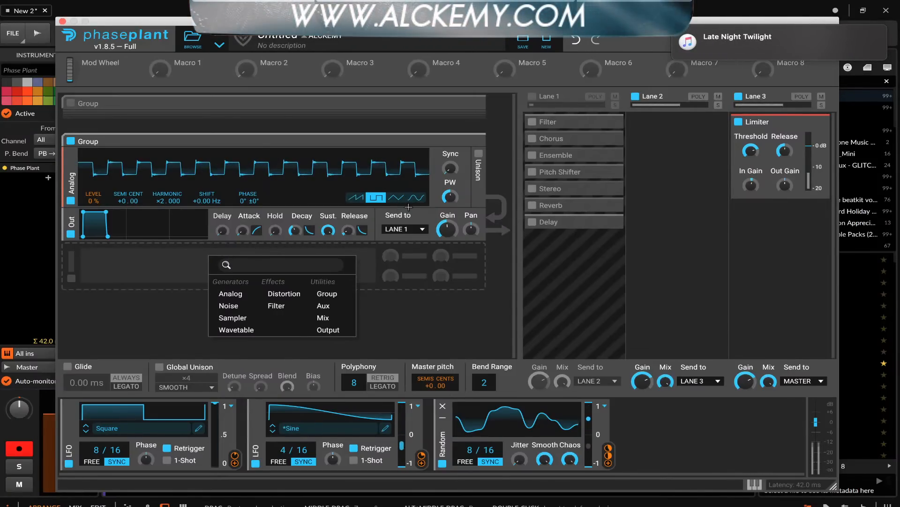
- Remove the square LFO's modulation from the master pitch and apply it to the first group's Analog pitch at about +12.6 semitones
left_click(435, 382)
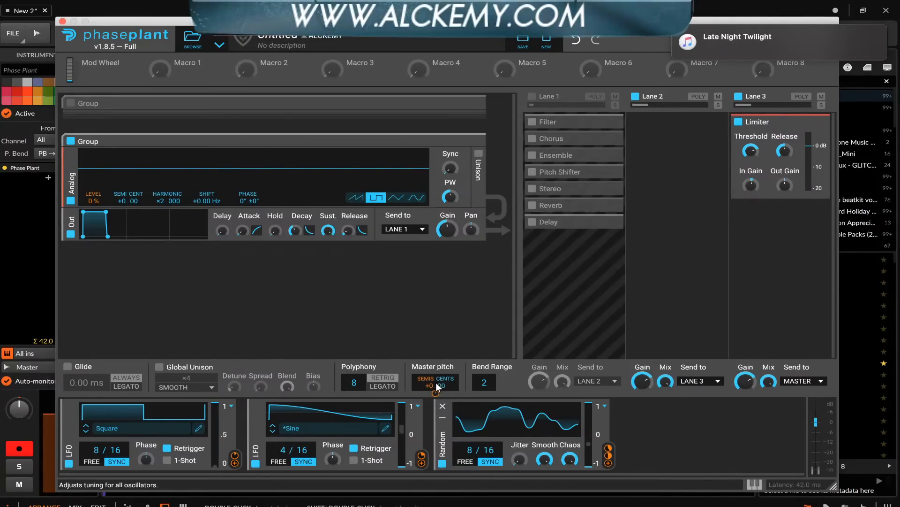
double_click(435, 394)
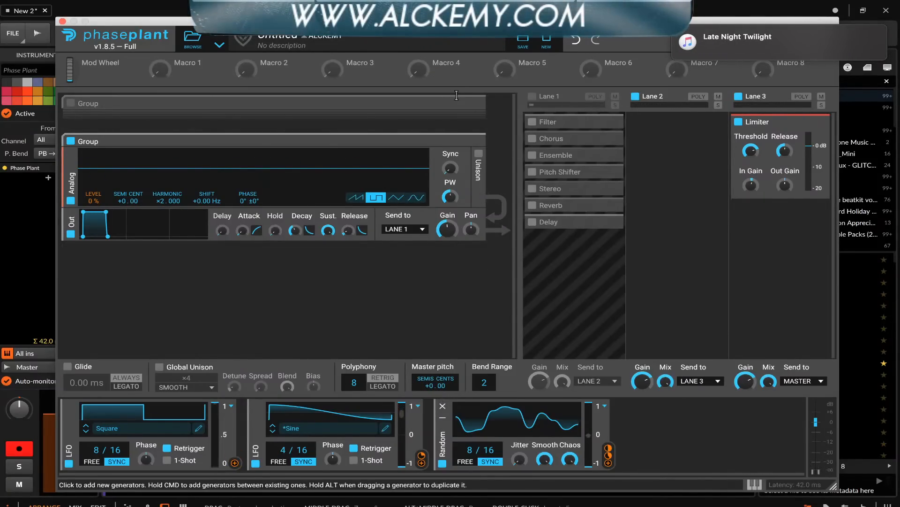
left_click(471, 103)
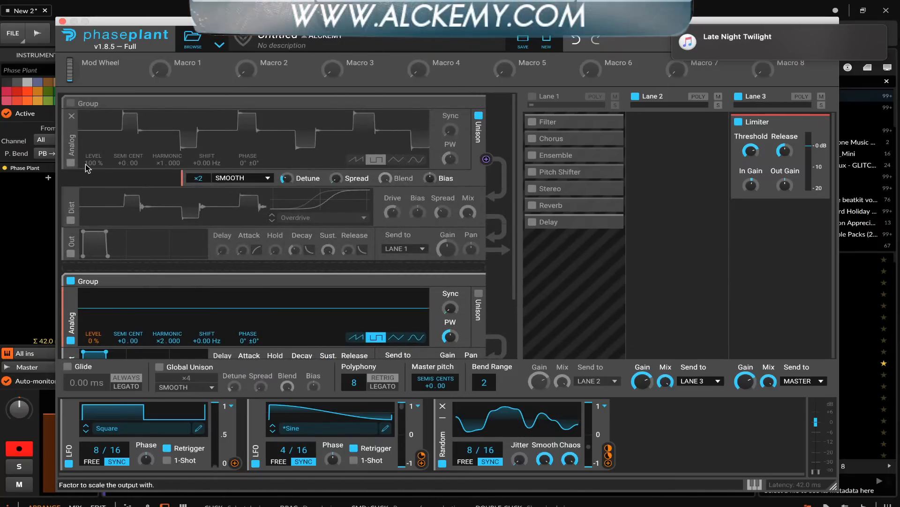
left_click(235, 463)
left_click(129, 170)
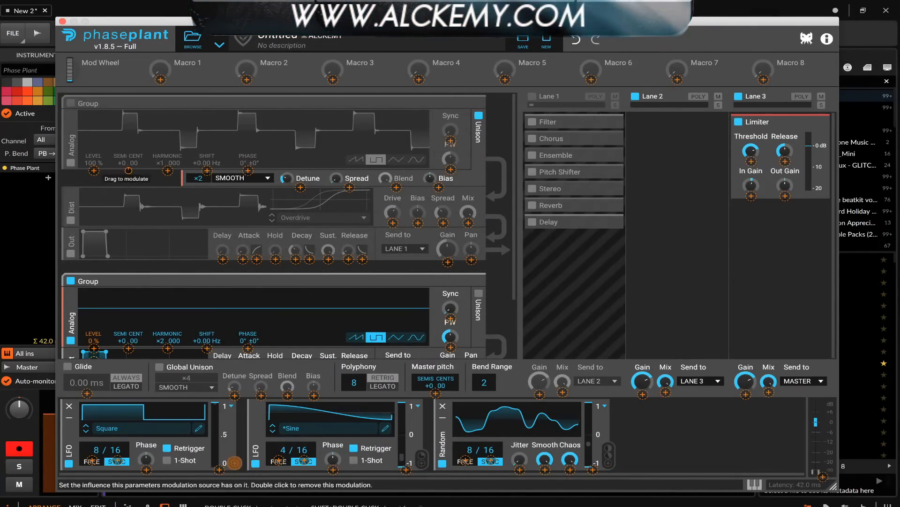
mouse_move(129, 171)
left_mouse_down()
mouse_move(128, 158)
mouse_move(129, 169)
left_mouse_up()
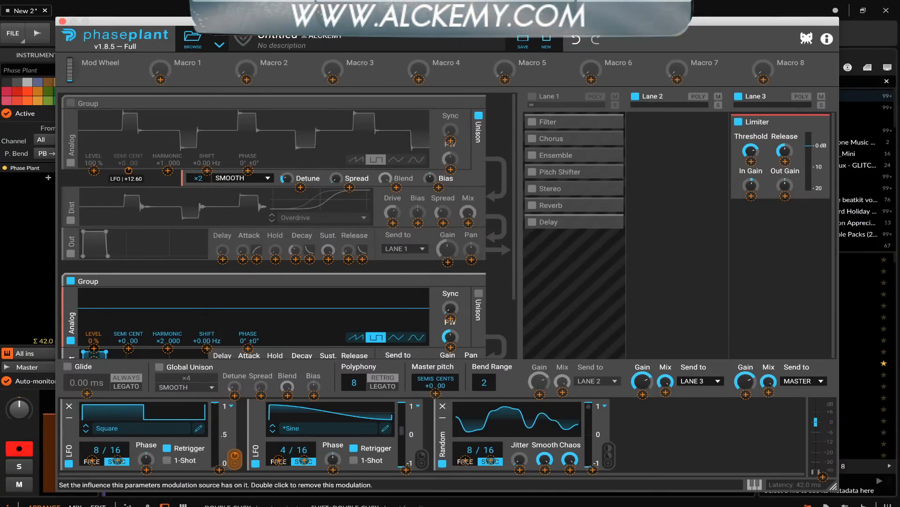
left_click(151, 176)
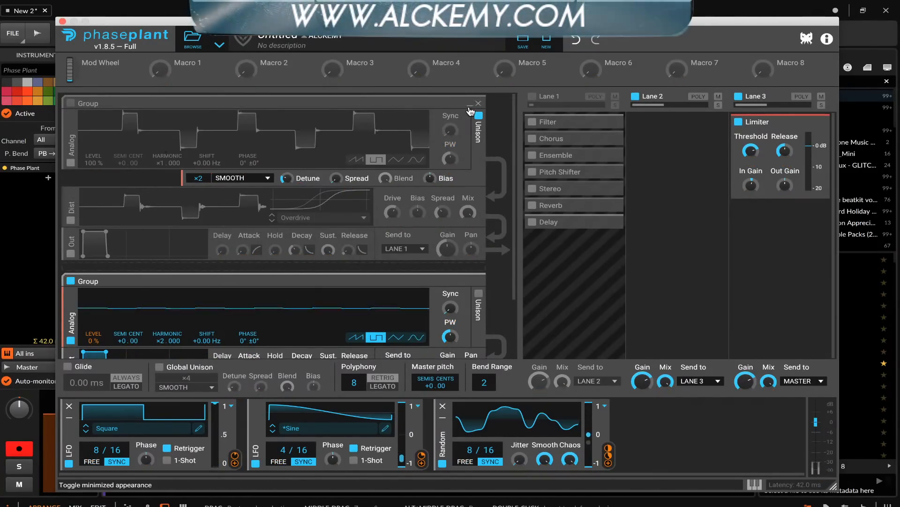
left_click(470, 105)
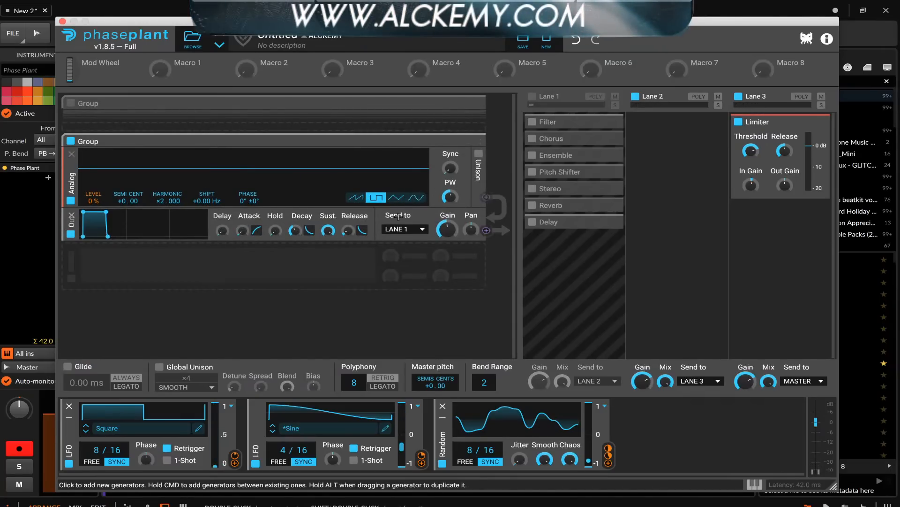
- Enable 4-voice Smooth unison on the second group's Analog generator and slightly raise its detune and spread
left_click(478, 153)
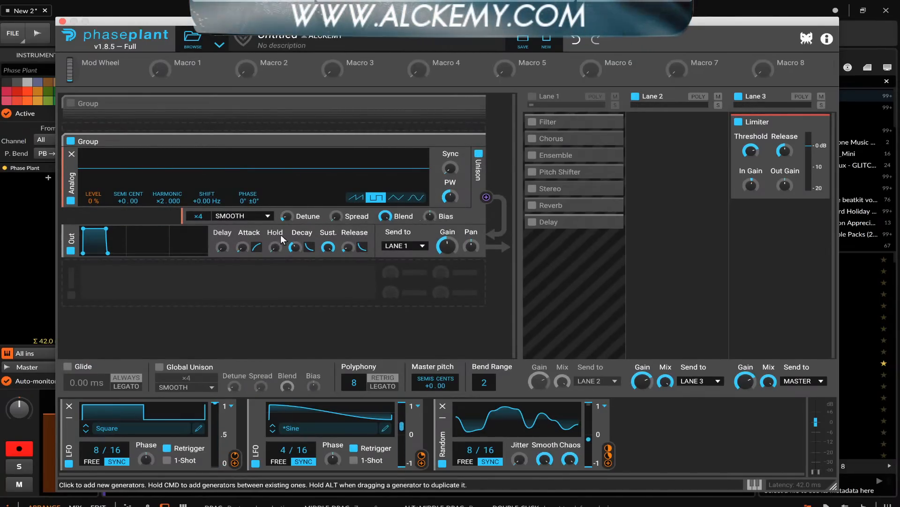
left_click_drag(287, 216, 336, 210)
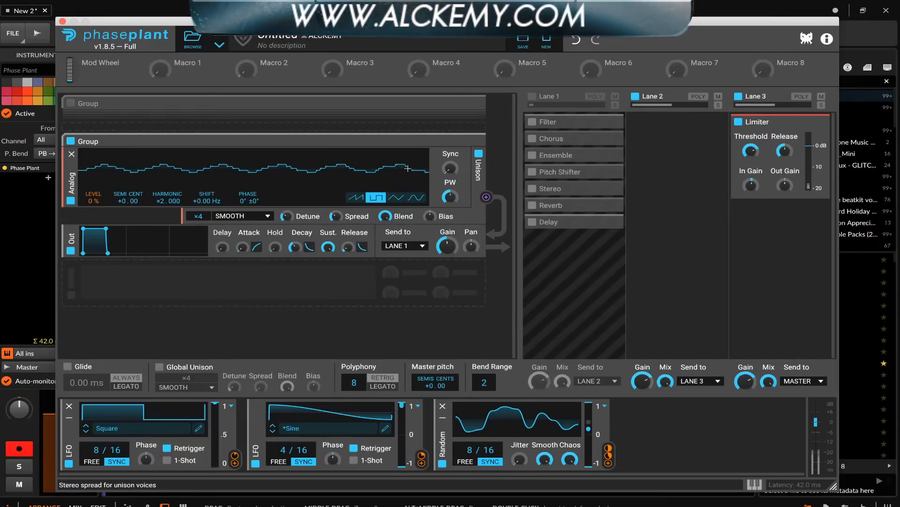
left_click(470, 141)
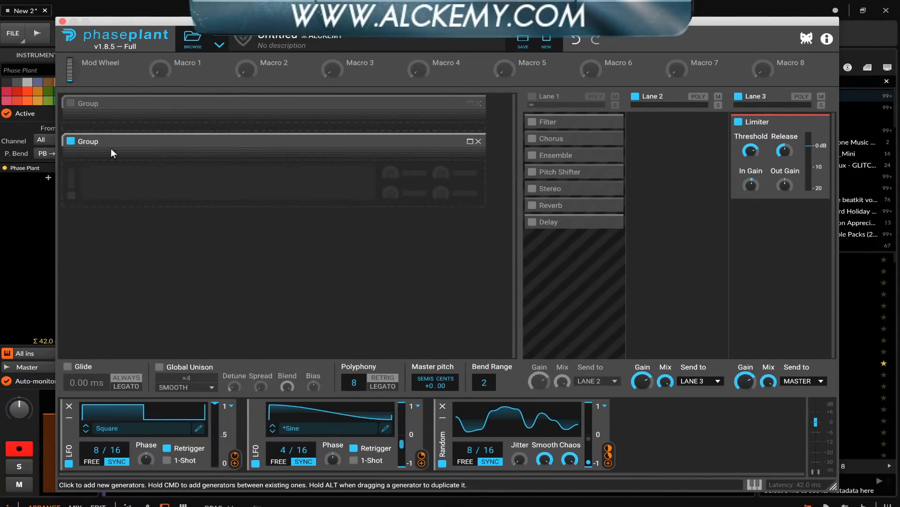
left_click(470, 141)
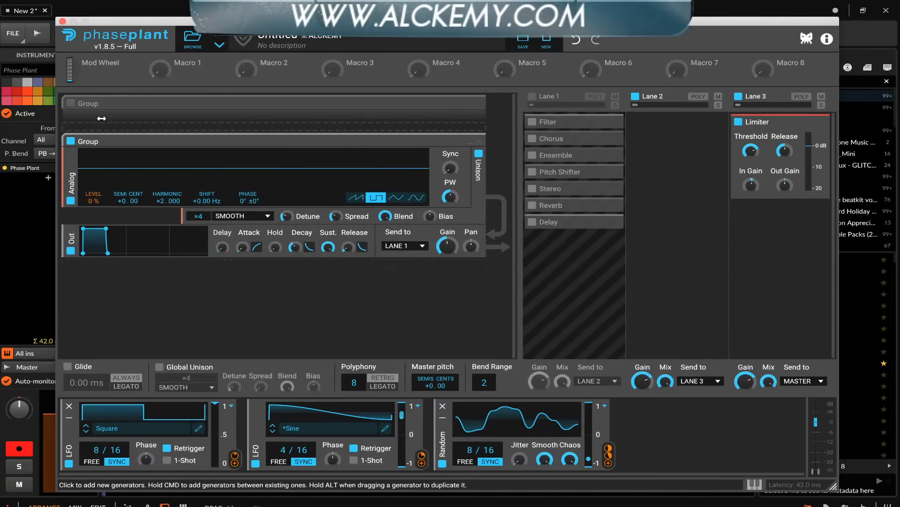
- Re-enable the first group and Lane 1, and collapse the second group
left_click(70, 104)
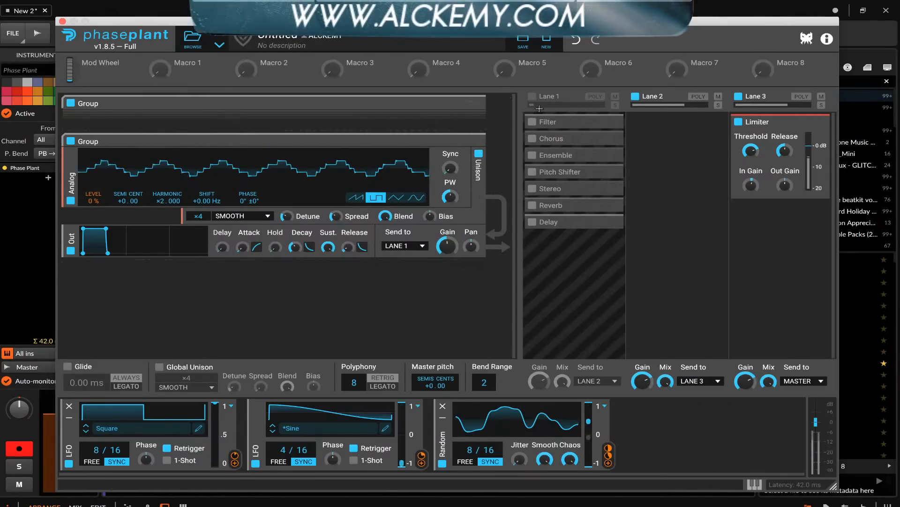
left_click(532, 96)
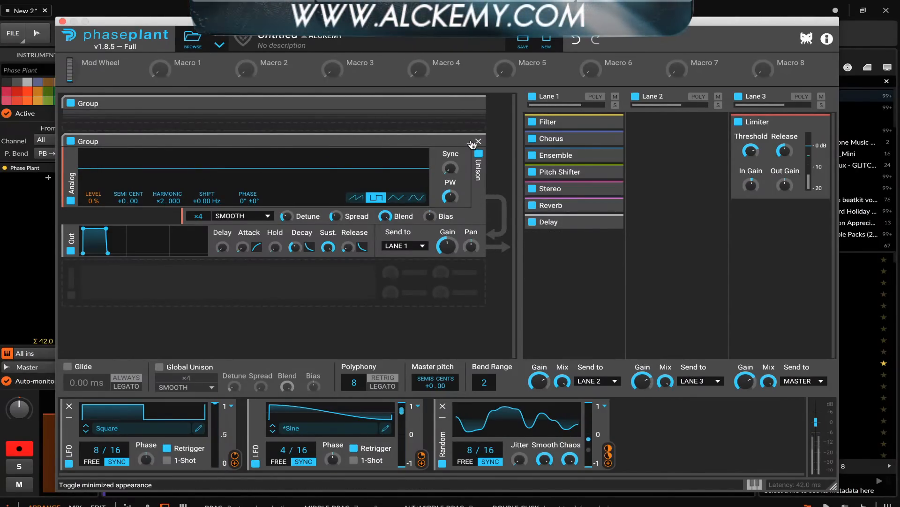
left_click(262, 288)
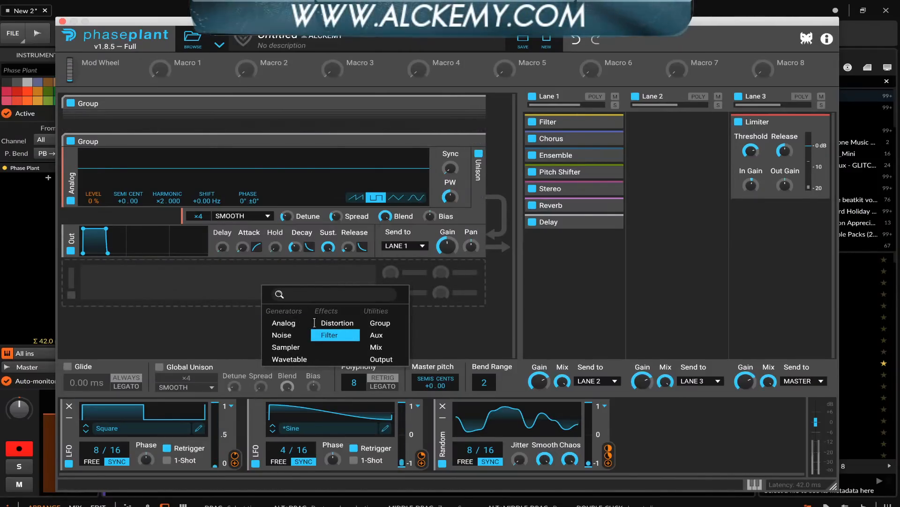
left_click(209, 289)
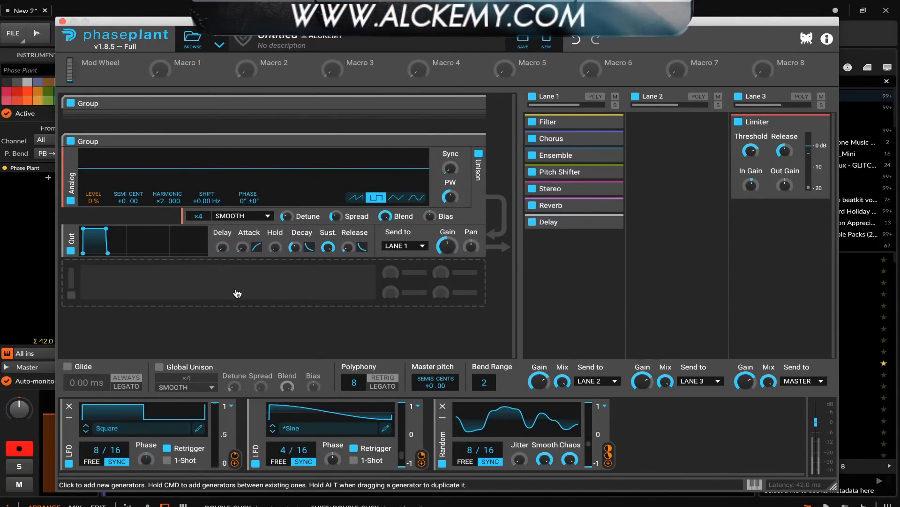
left_click(469, 142)
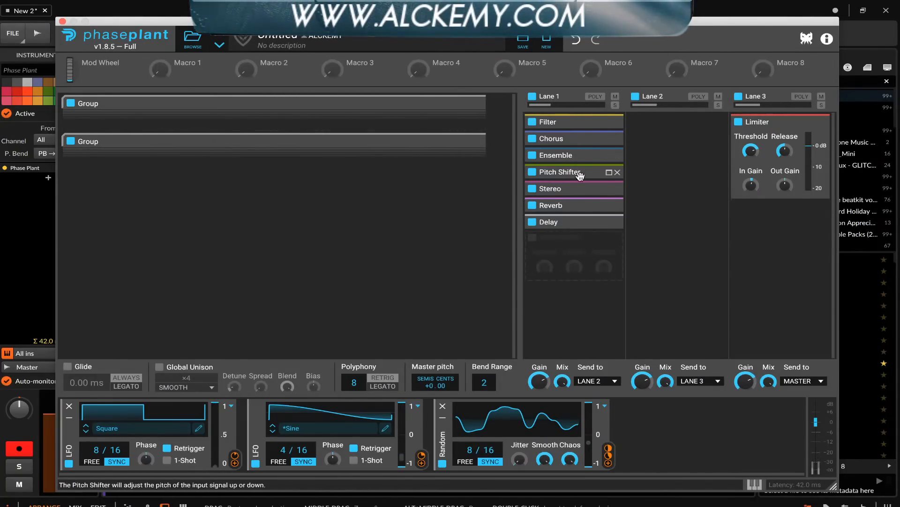
- Add a Multipass effect to the end of the Lane 1 chain and open its editor
left_click(558, 254)
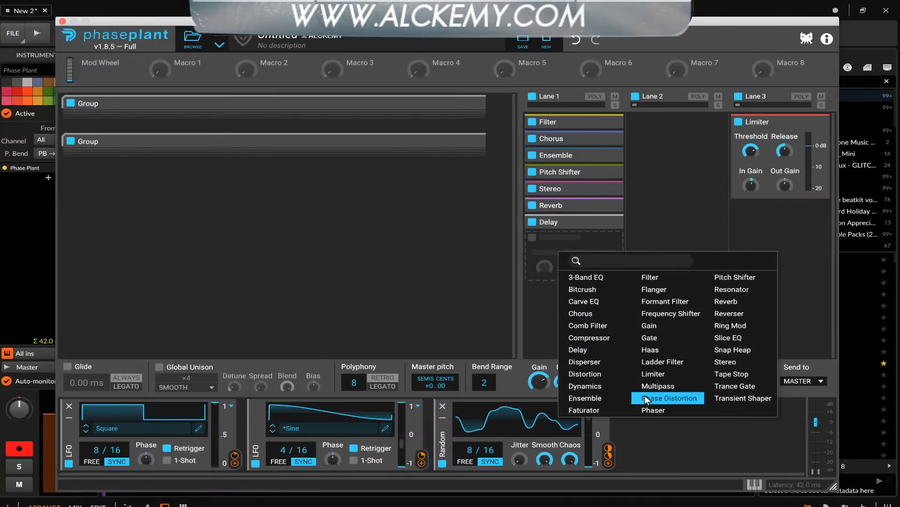
left_click(657, 381)
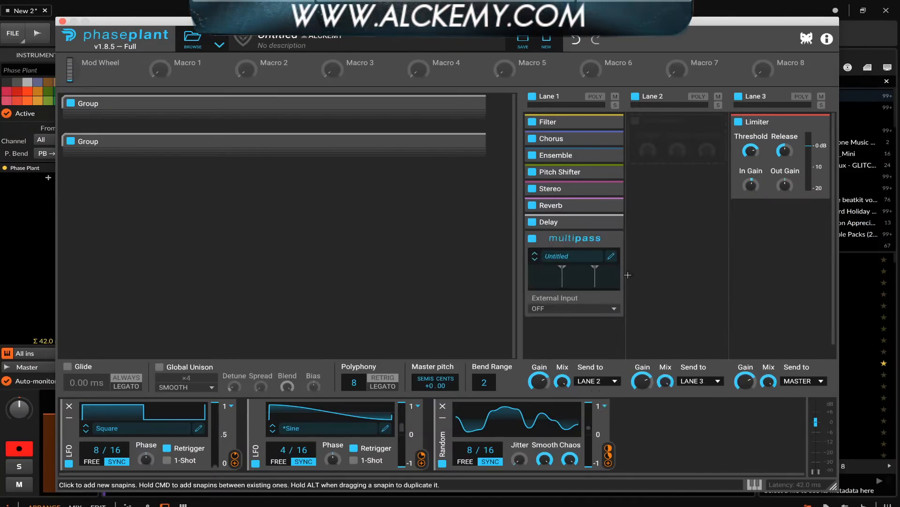
left_click(614, 263)
- Add a Stereo effect to Band 2 with its width at minimum and lower that band's upper crossover to 142 Hz
left_click(361, 253)
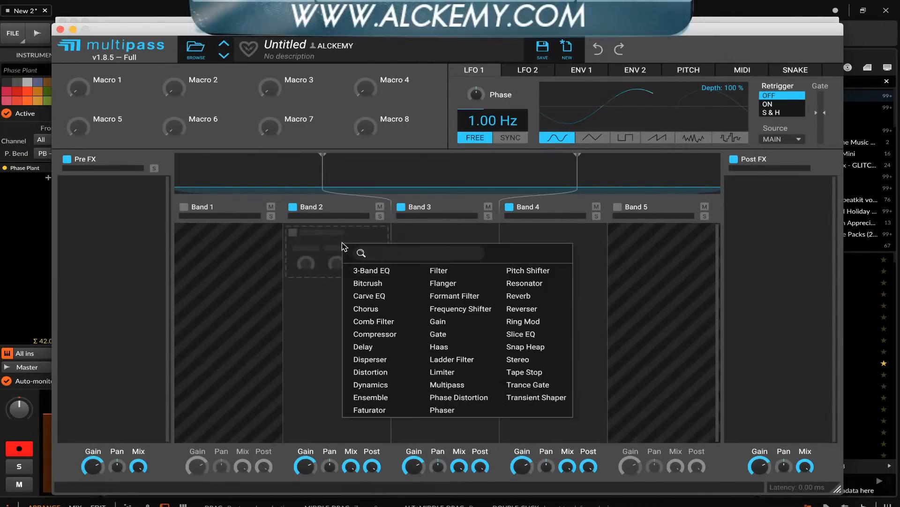
left_click(525, 357)
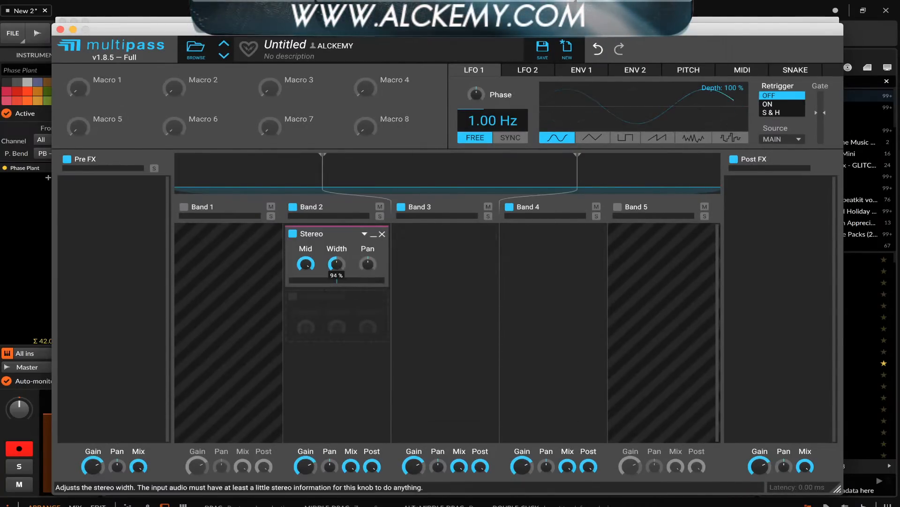
left_click_drag(336, 264, 337, 305)
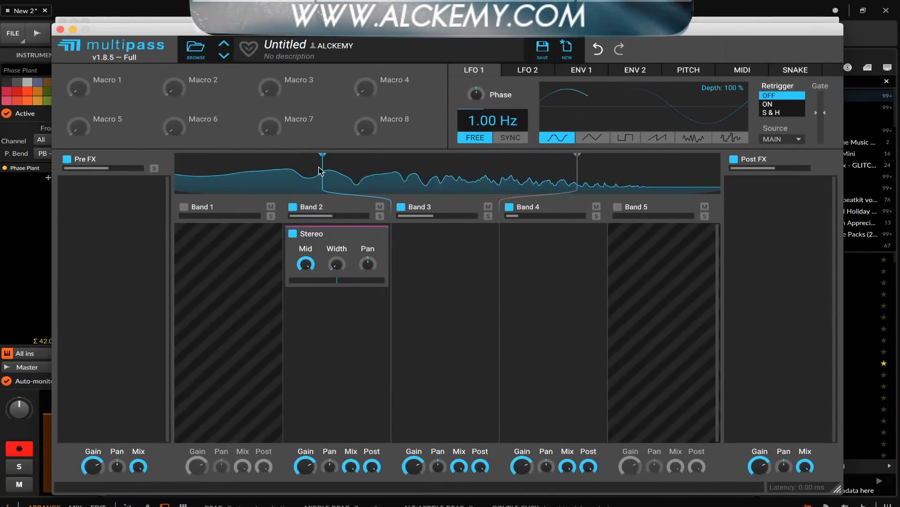
left_click_drag(323, 173, 264, 174)
- Add a Comb Filter to the middle band and set its cutoff to 331 Hz
left_click(408, 229)
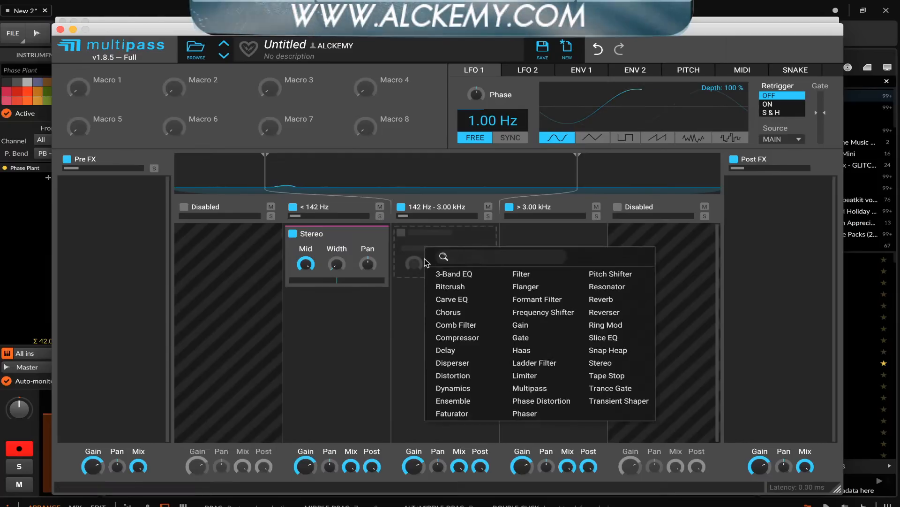
left_click(462, 324)
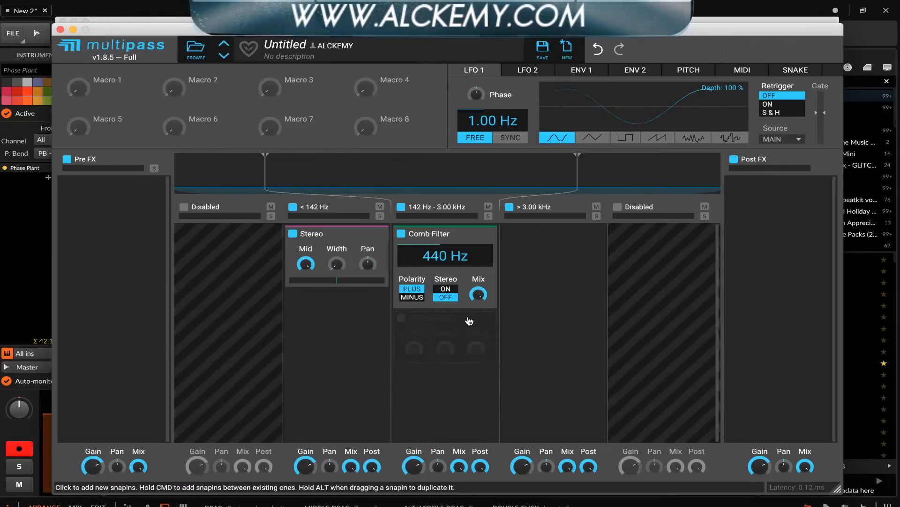
left_click_drag(438, 258, 438, 286)
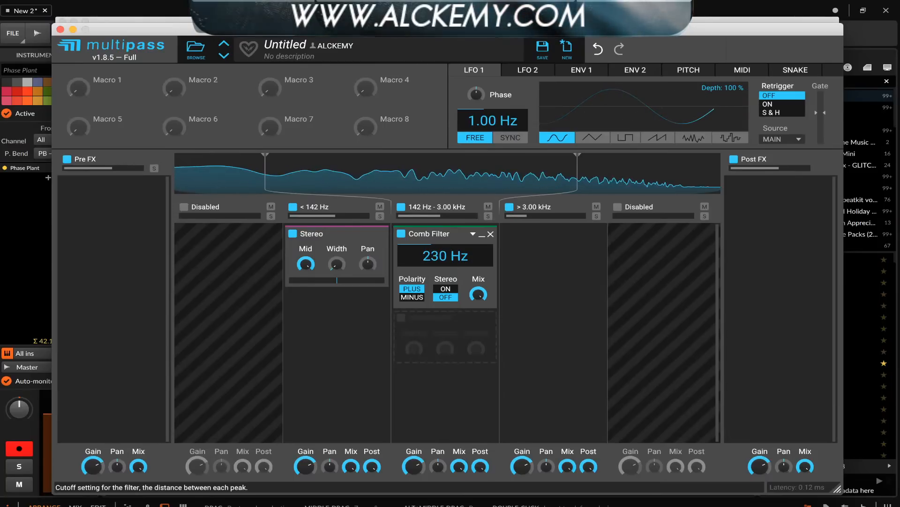
- Modulate the Comb Filter's cutoff with LFO 1, using a random waveform synced at 8/16, and collapse the filter
left_click(693, 137)
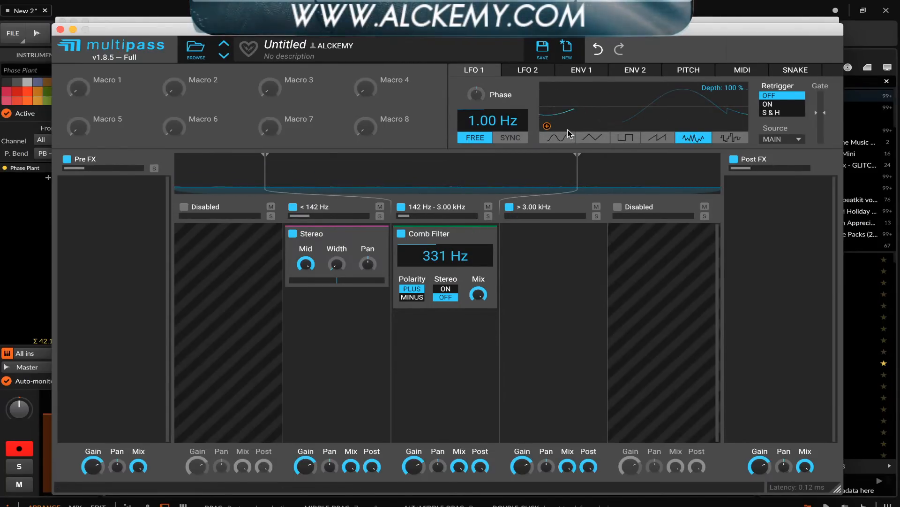
left_click_drag(546, 126, 446, 271)
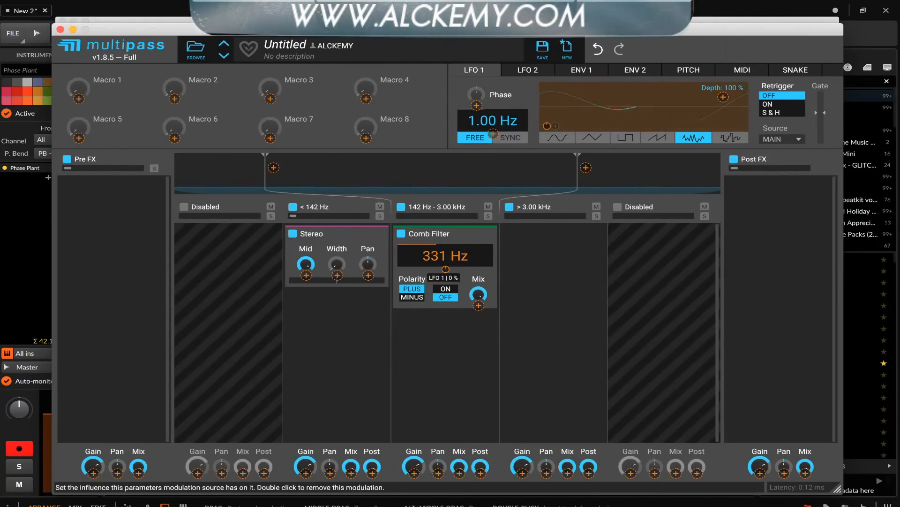
left_click(512, 136)
left_click_drag(484, 123, 484, 118)
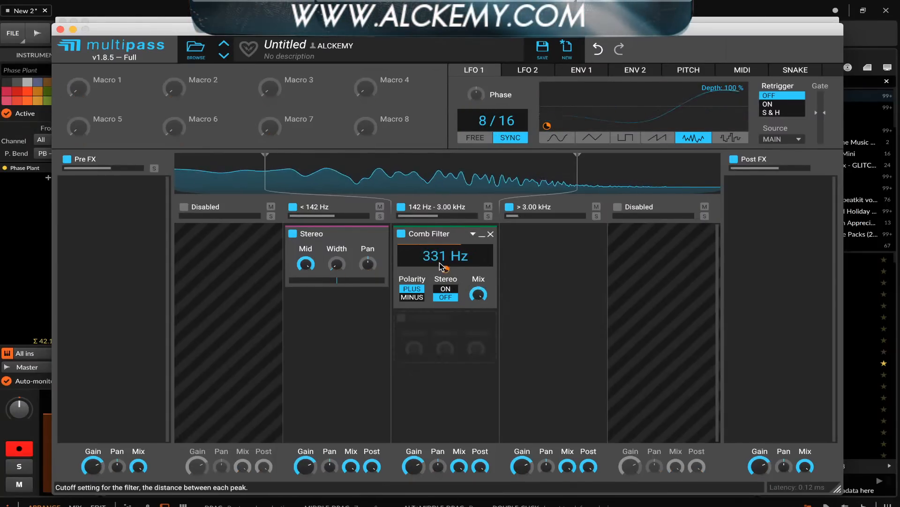
mouse_move(449, 266)
left_mouse_down()
mouse_move(449, 276)
mouse_move(448, 266)
left_mouse_up()
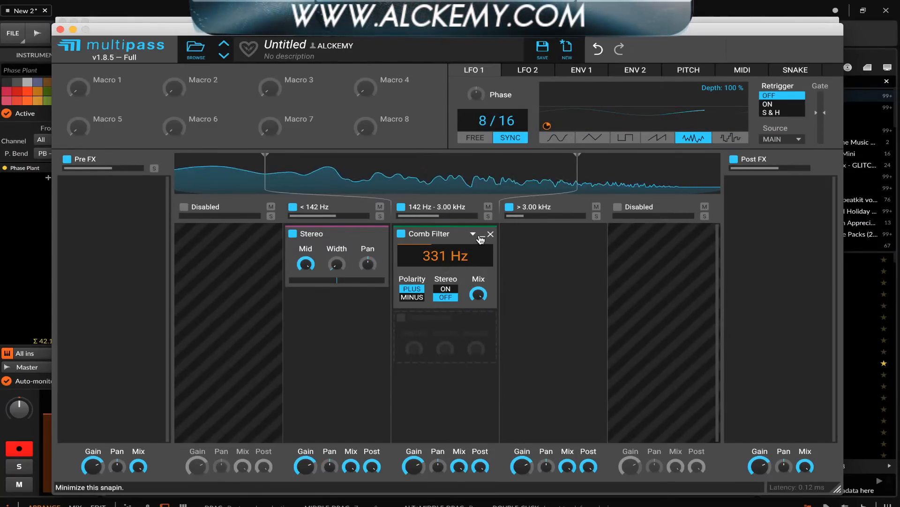
left_click(481, 237)
- Add a Disperser to the band above 3.00 kHz and collapse it
left_click(526, 242)
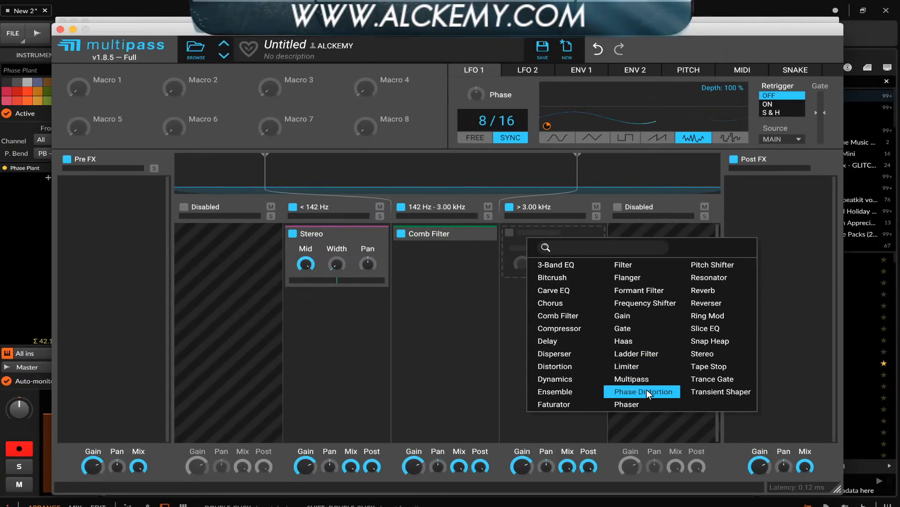
left_click(568, 357)
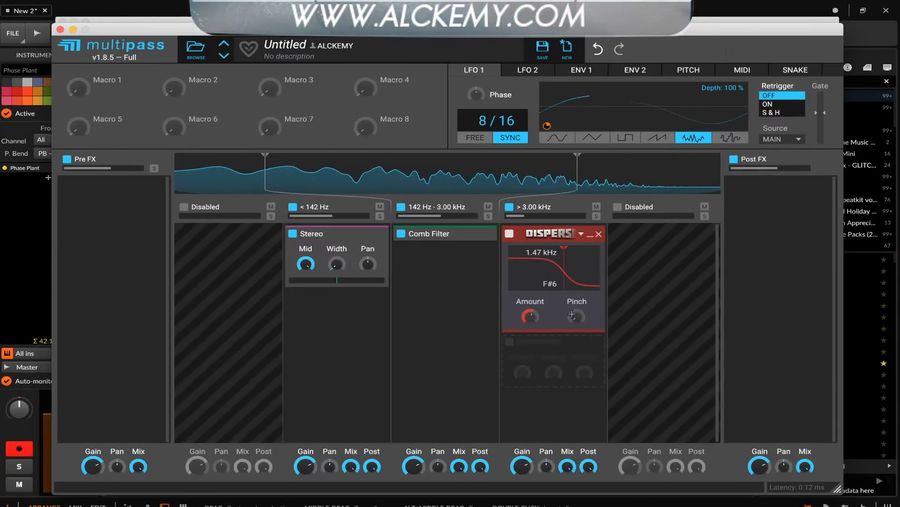
left_click(591, 235)
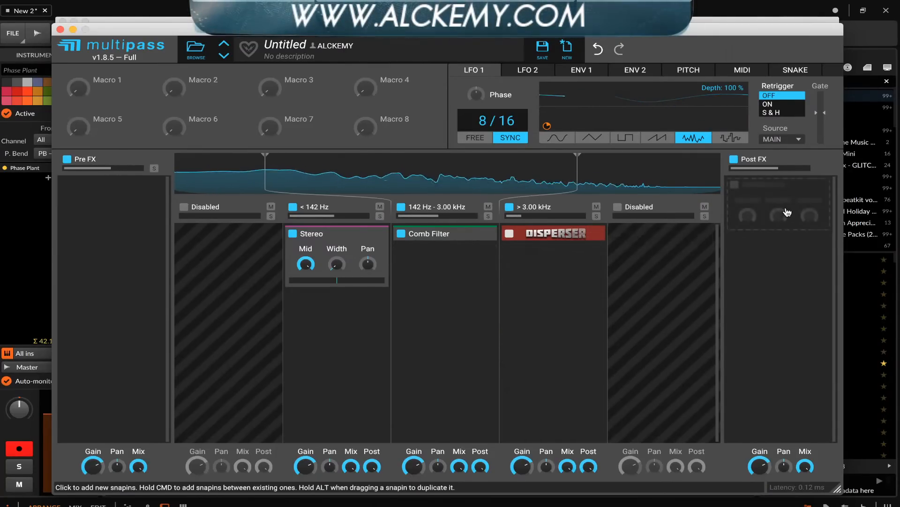
- Add a Reverb to Post FX, modulate its mix with LFO 1, and close the Multipass editor
left_click(788, 212)
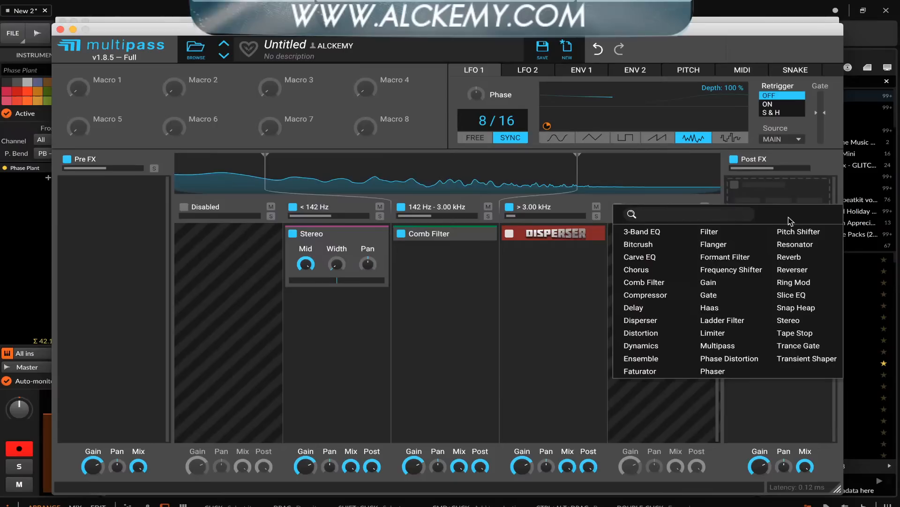
left_click(794, 256)
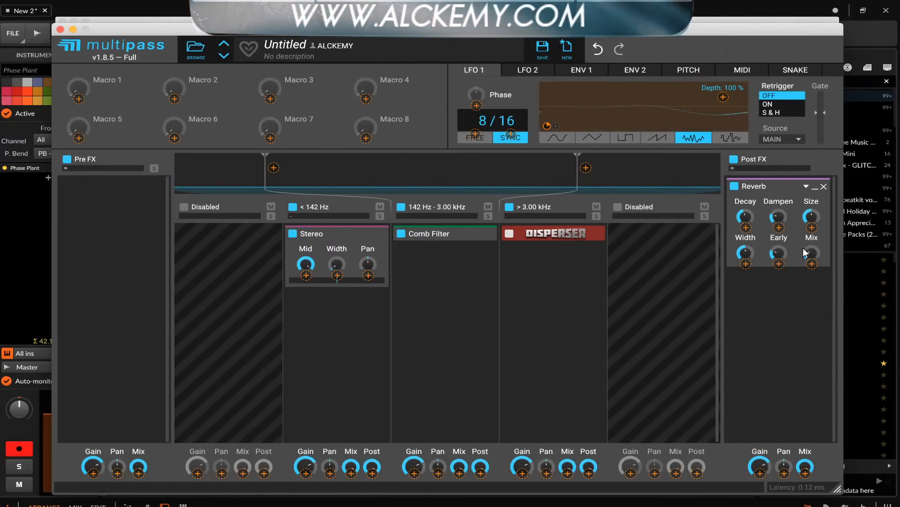
left_click_drag(803, 248, 810, 286)
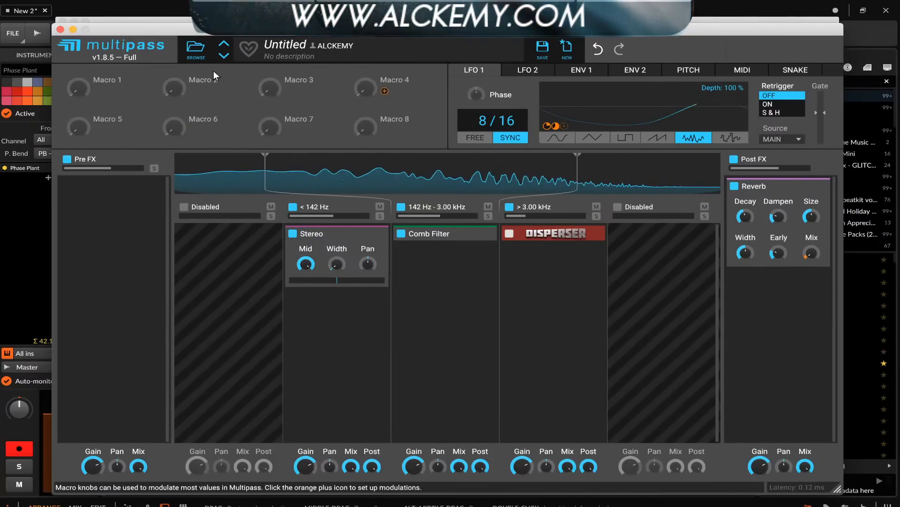
left_click(60, 29)
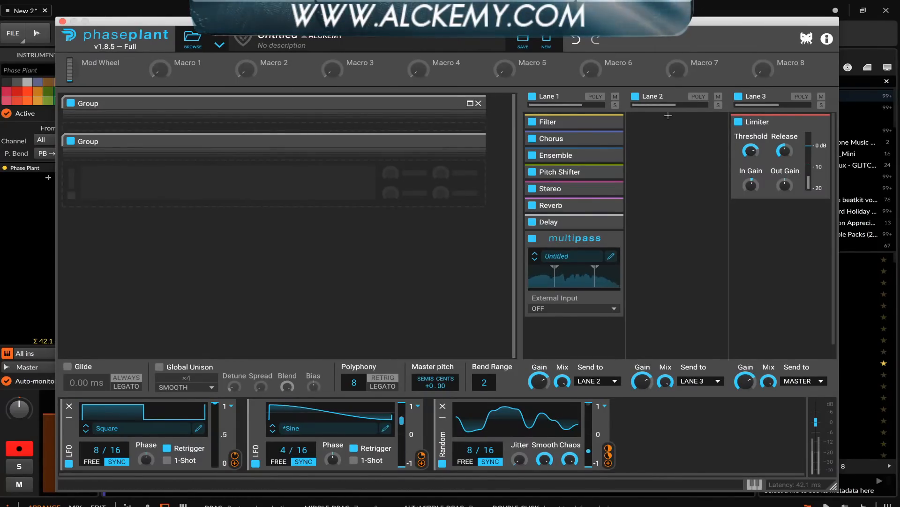
- Add a Multipass effect to Lane 2 and load the favorite preset KINDA OCARINA OF TIME into it
left_click(704, 134)
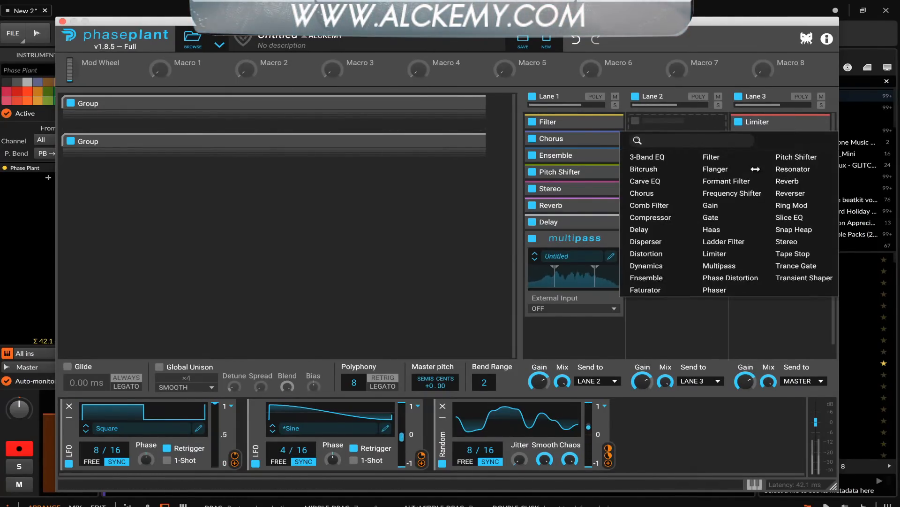
left_click(722, 265)
left_click(716, 143)
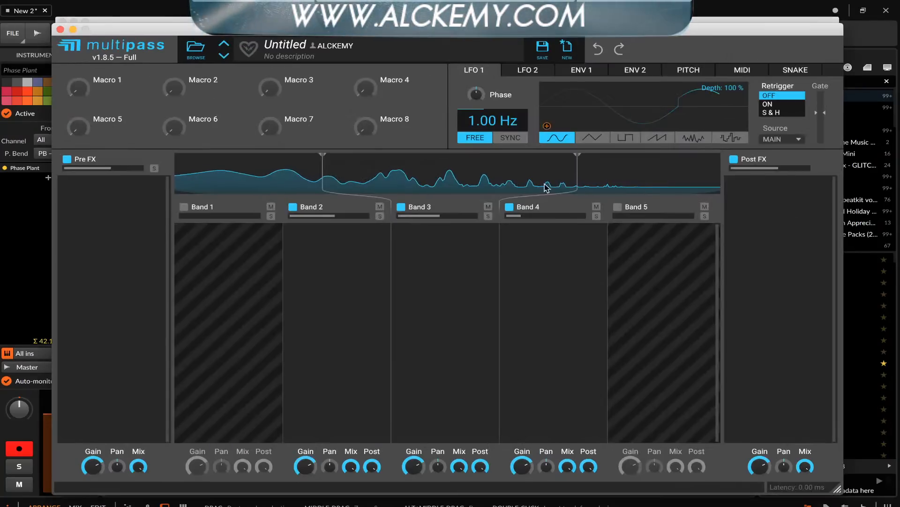
left_click(195, 47)
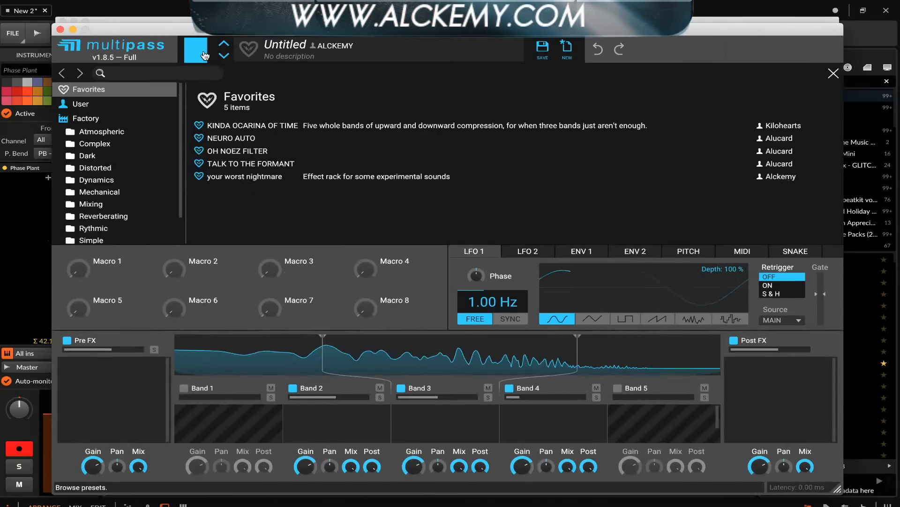
left_click(231, 125)
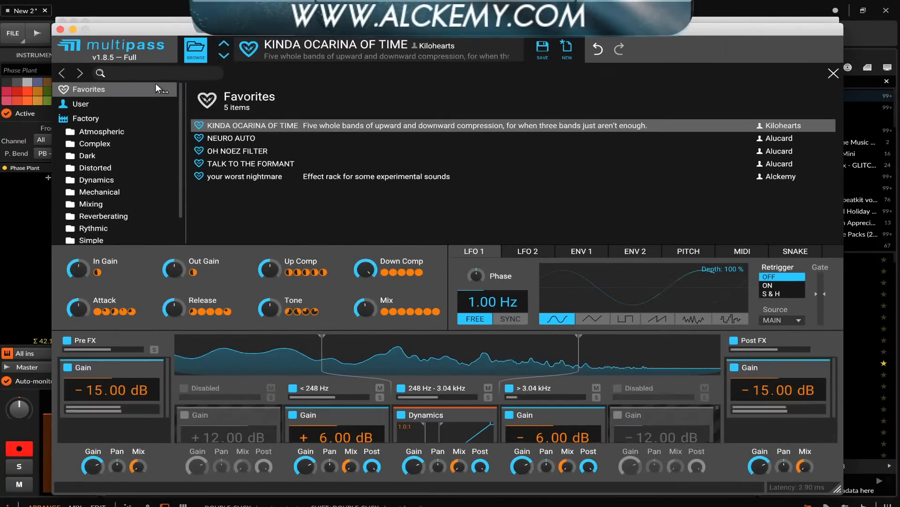
left_click(60, 29)
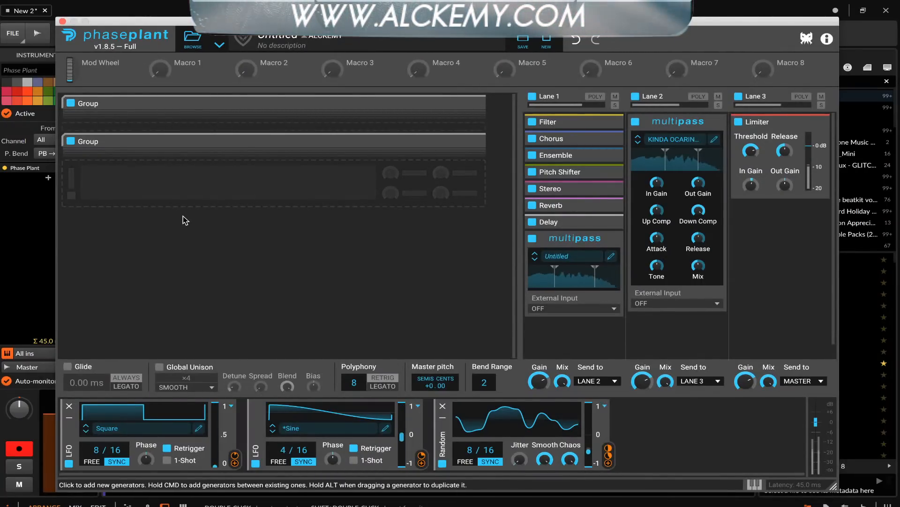
- Expand the second group and disable the first group
left_click(470, 140)
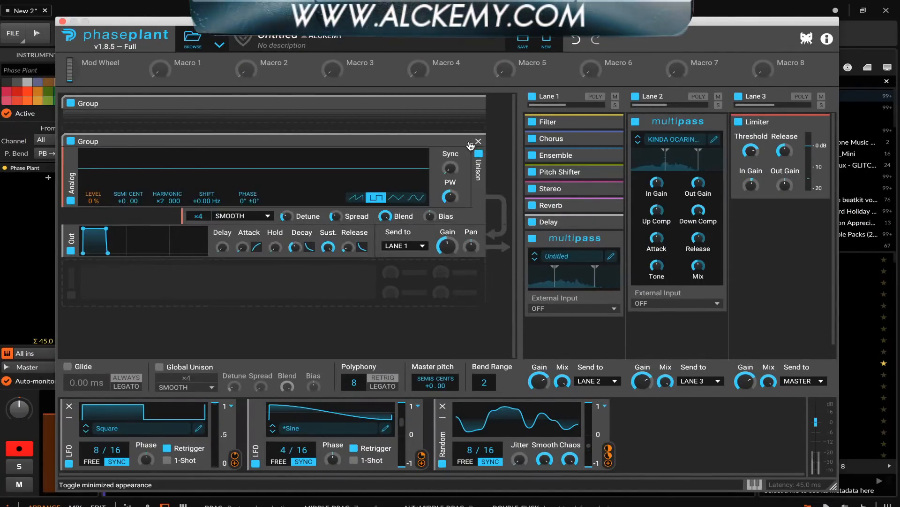
left_click(71, 104)
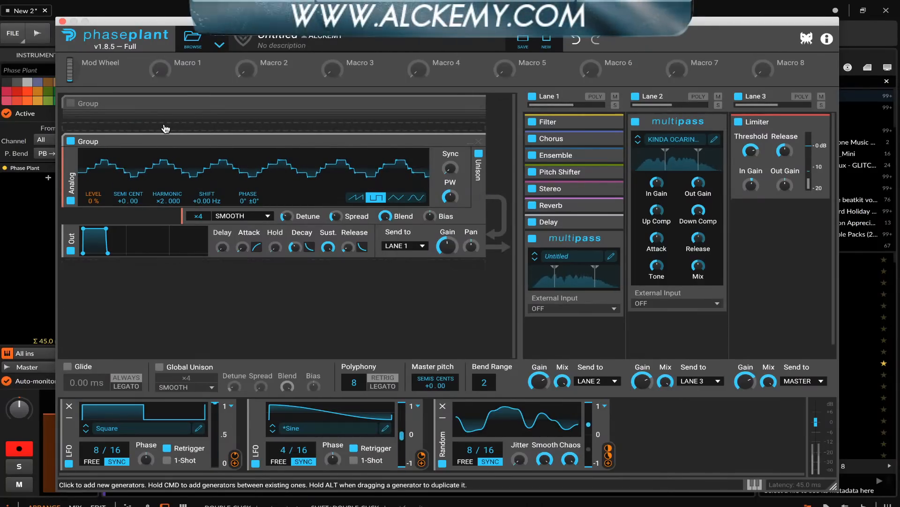
left_click(166, 275)
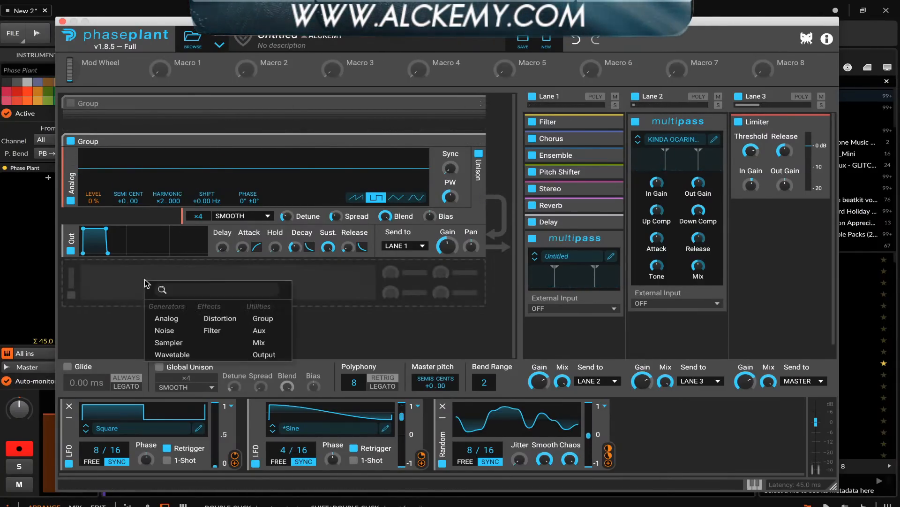
left_click(71, 182)
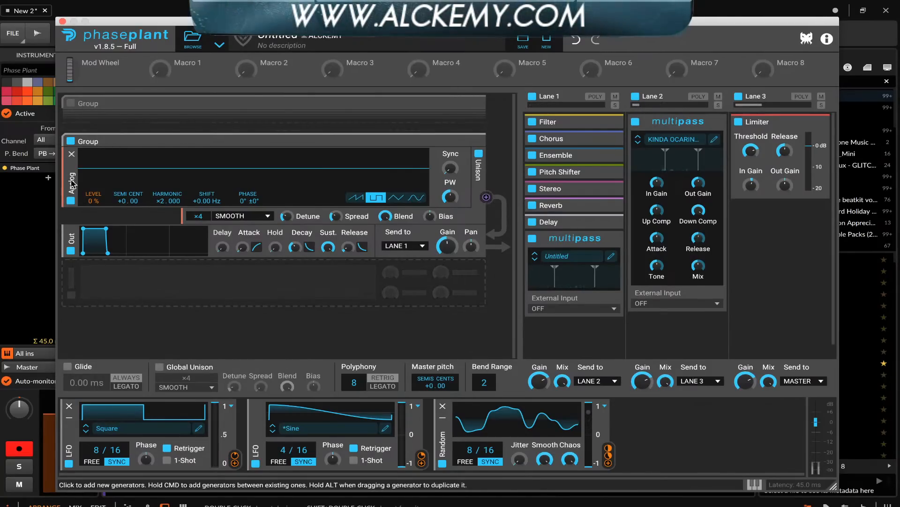
- Duplicate the second group's Analog generator twice, making the copies triangle oscillators pitched at +7 and +12 semitones
left_click_drag(72, 180, 70, 180)
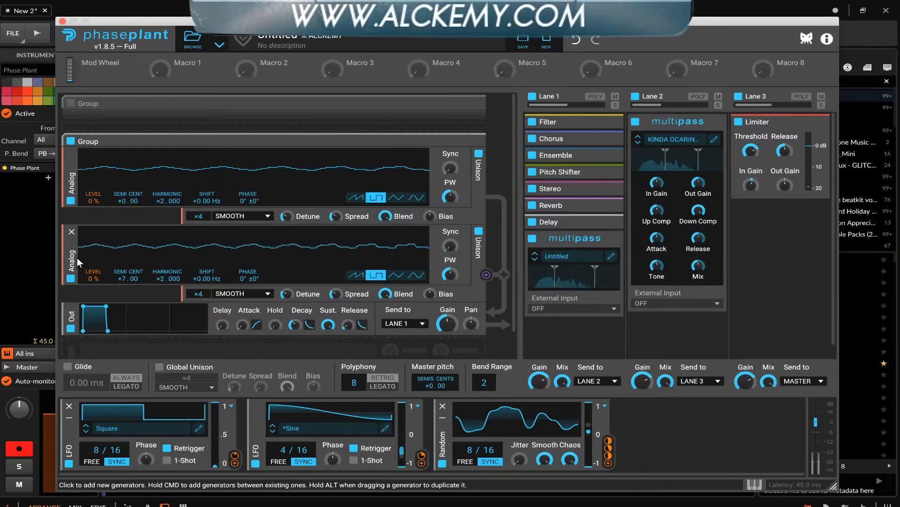
left_click(395, 275)
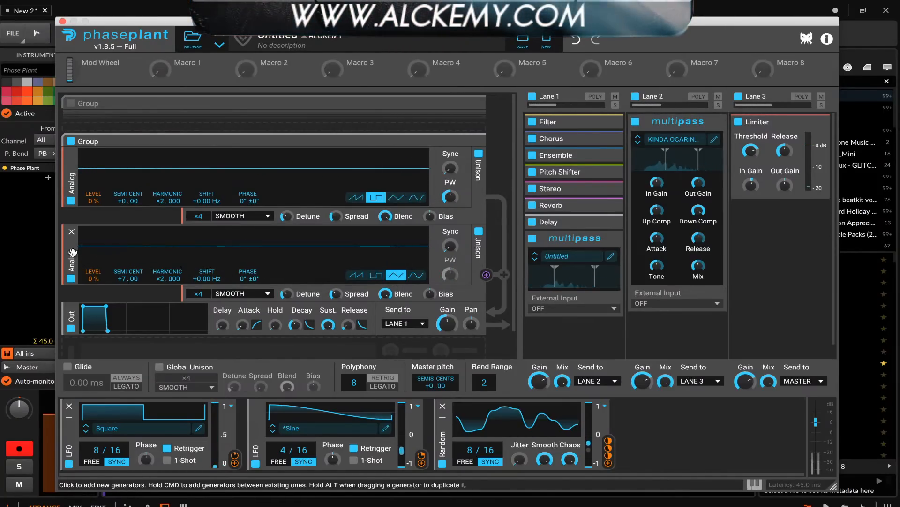
left_click_drag(70, 253, 72, 256)
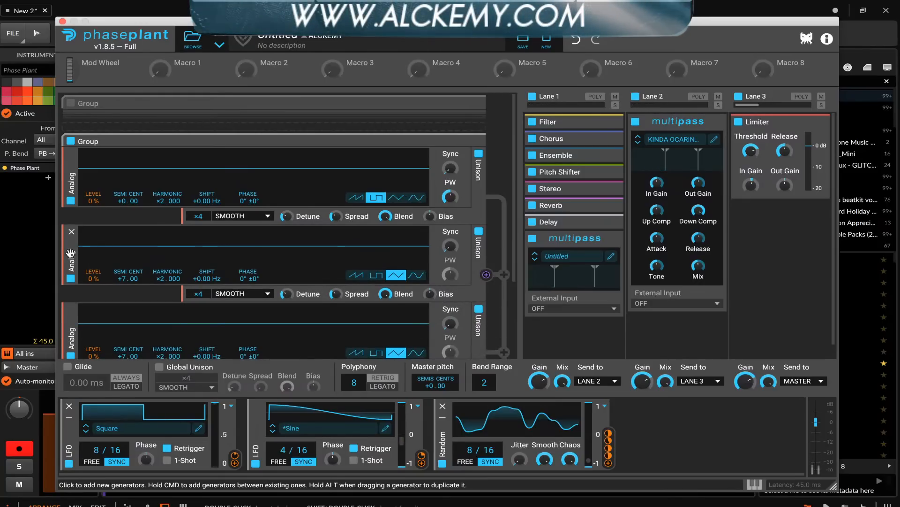
scroll(94, 253, "down", 3)
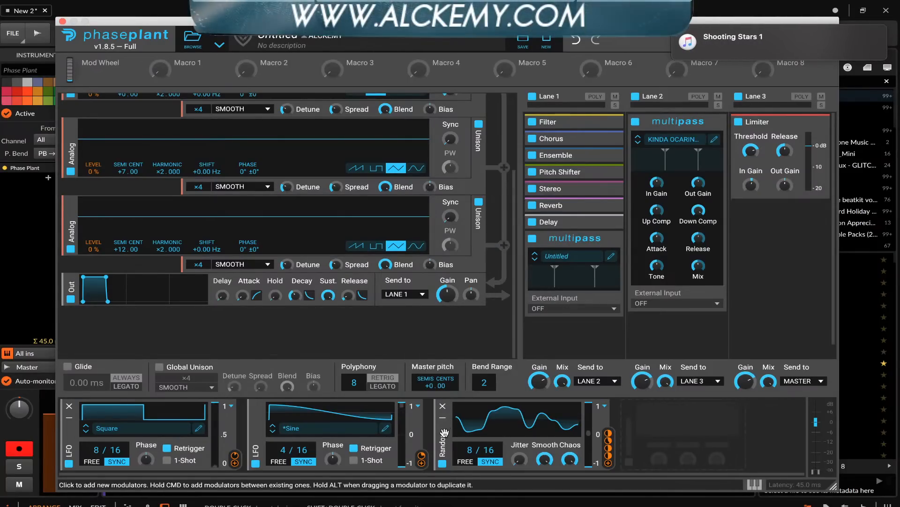
- Duplicate the Random modulator and use the unassigned one to modulate the level of the +12 semitone Analog generator
left_click_drag(445, 433, 610, 462)
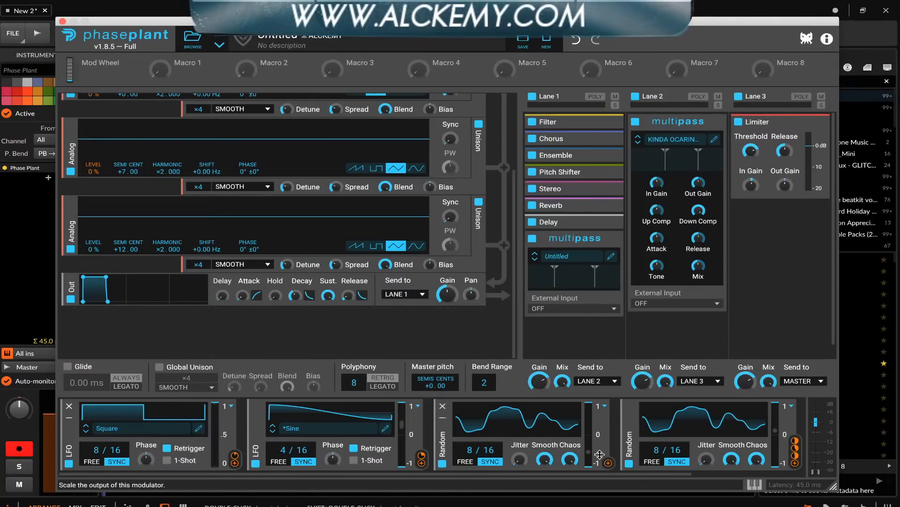
left_click_drag(609, 463, 94, 263)
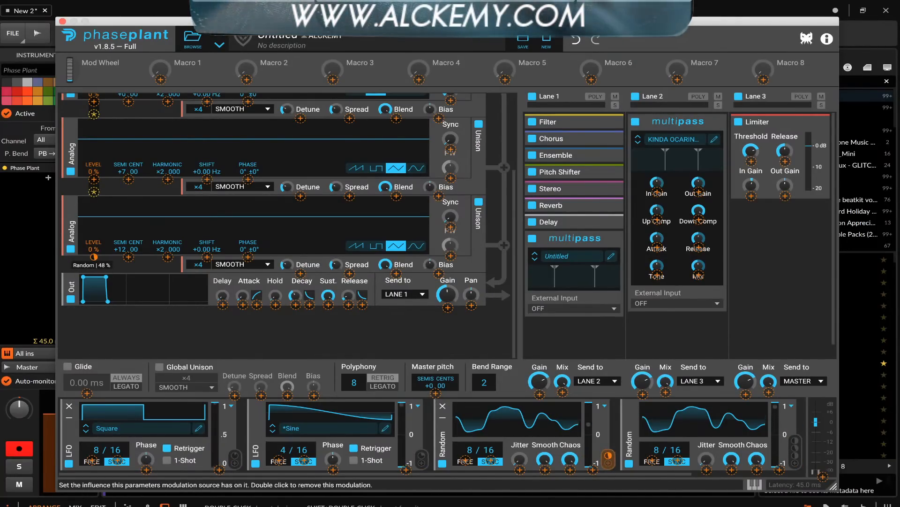
left_click_drag(94, 263, 94, 257)
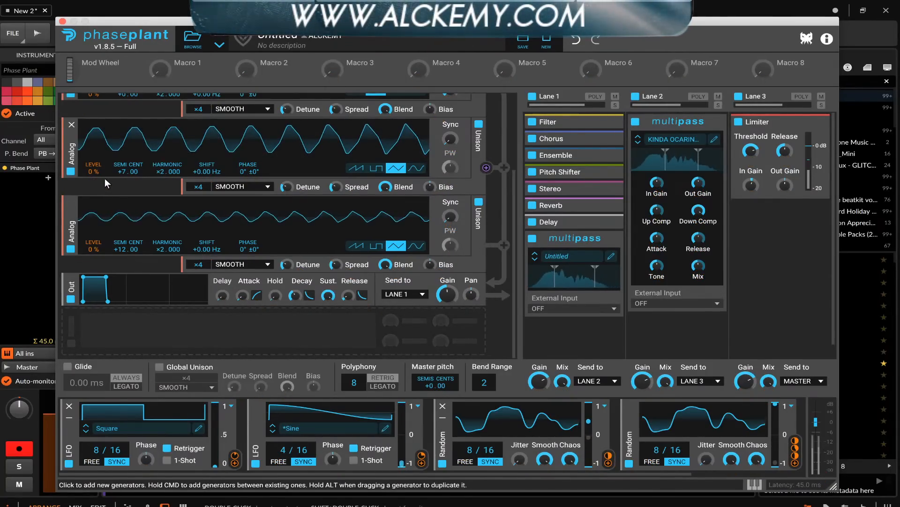
- Re-enable the first generator group and collapse the second group
scroll(105, 179, "up", 5)
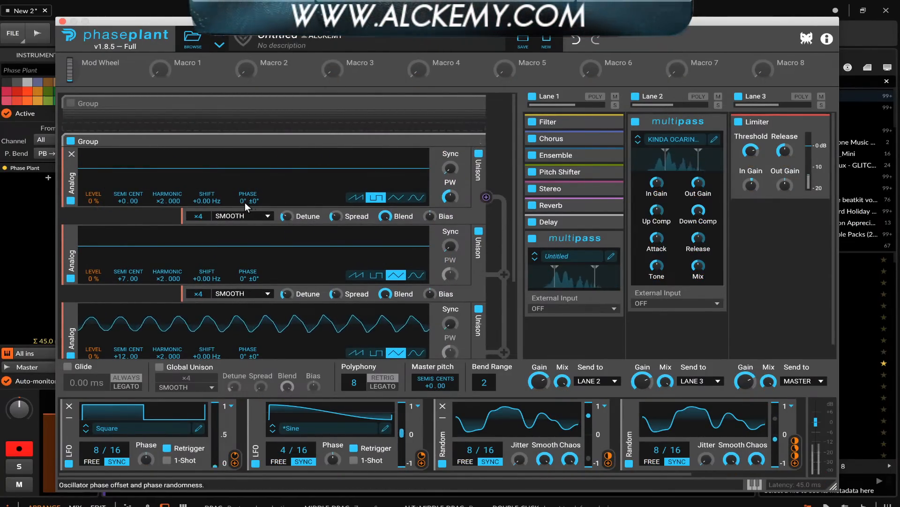
scroll(207, 213, "down", 1)
scroll(207, 213, "down", 2)
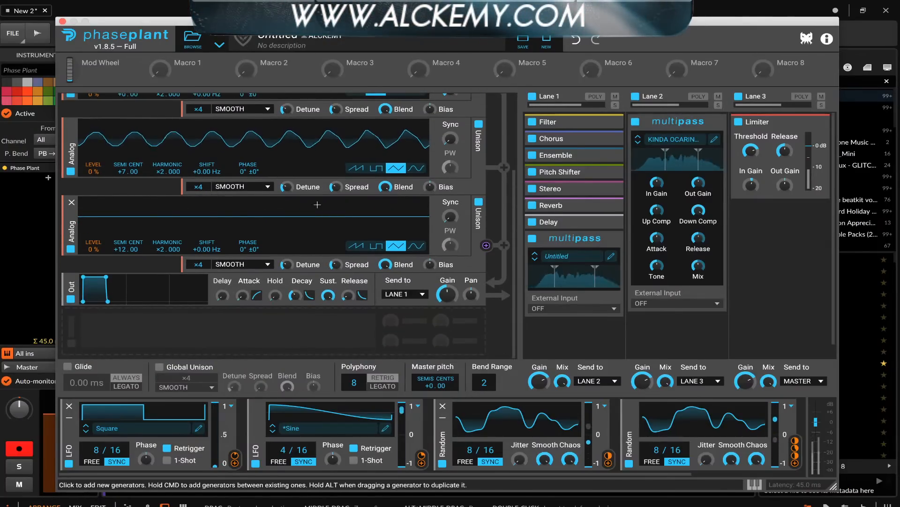
scroll(238, 202, "up", 3)
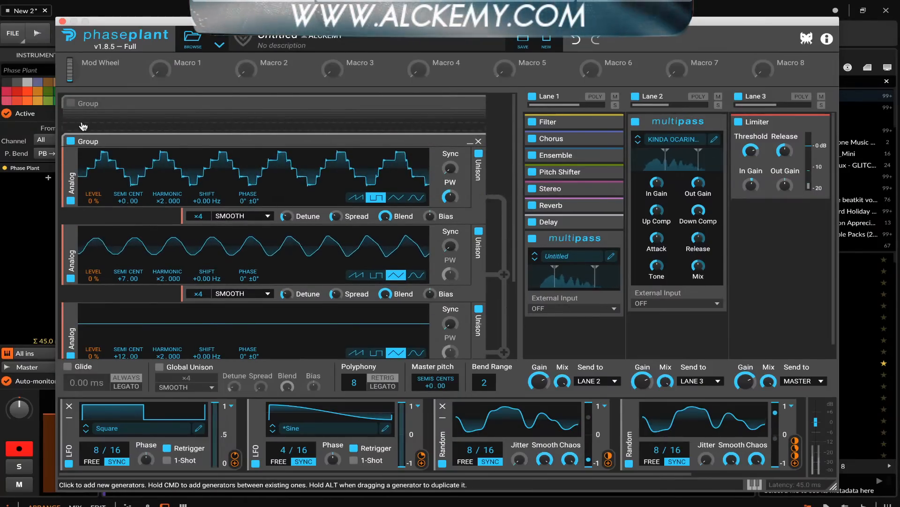
left_click(71, 102)
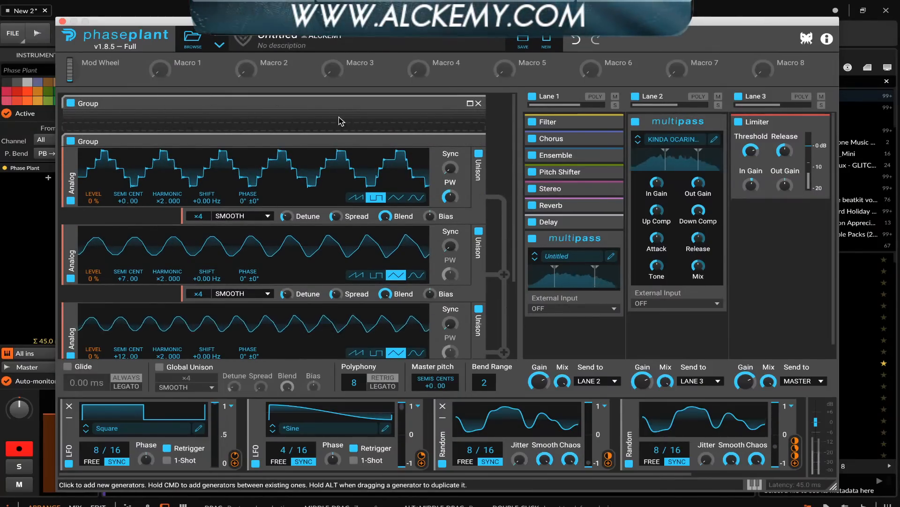
left_click(471, 142)
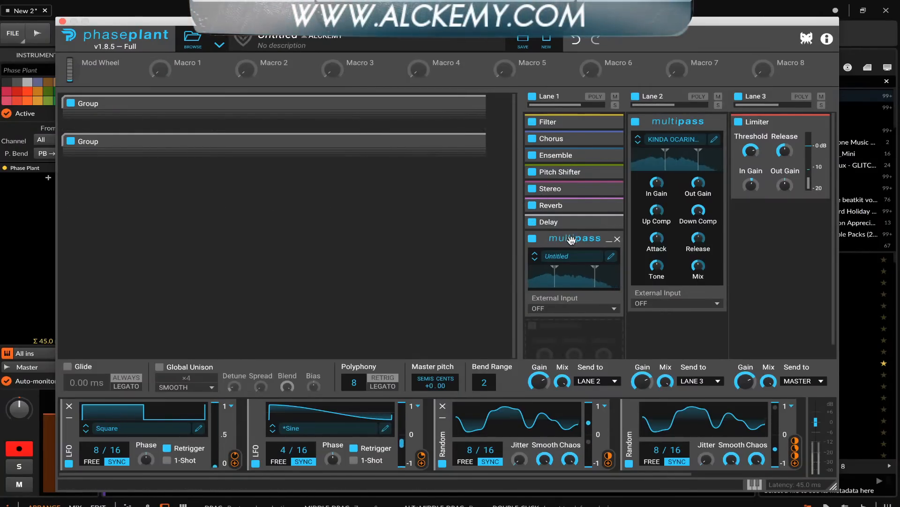
- Minimize the existing Multipass effects in Lanes 1 and 2, add a second Multipass to Lane 2 and open its editor
left_click(610, 238)
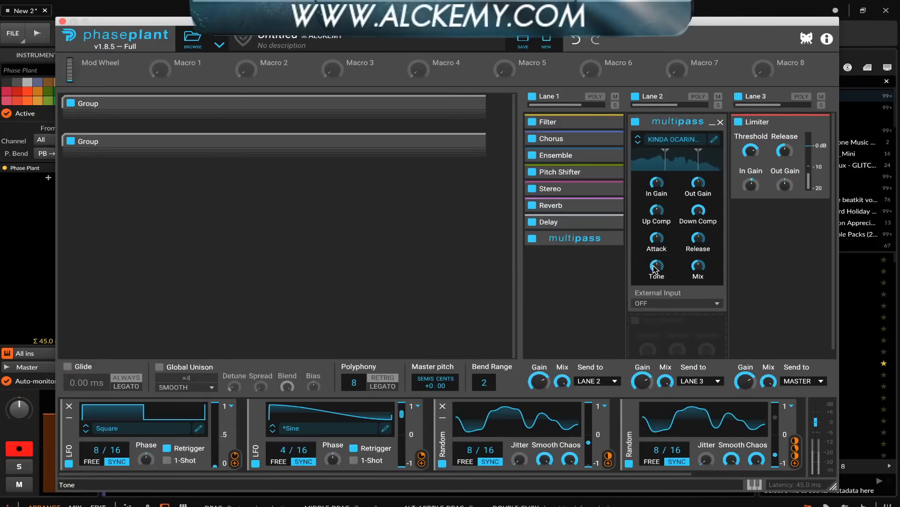
left_click(723, 128)
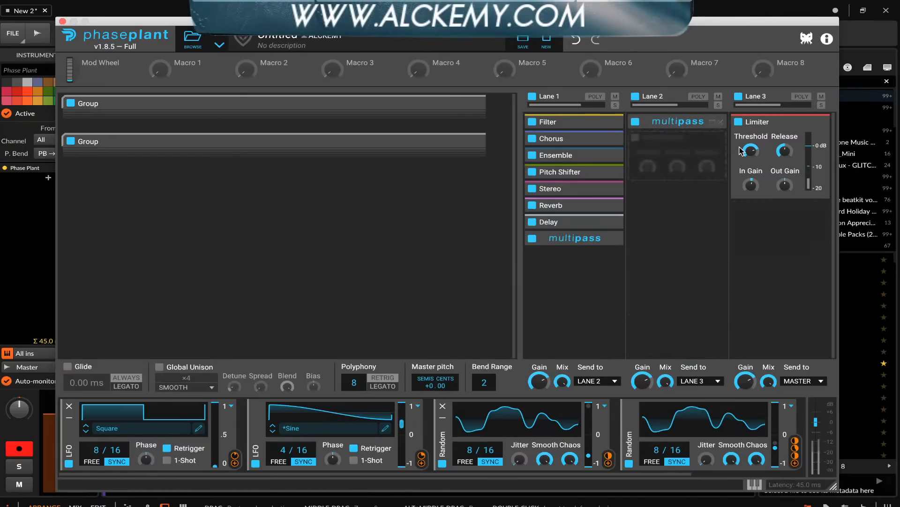
left_click(693, 152)
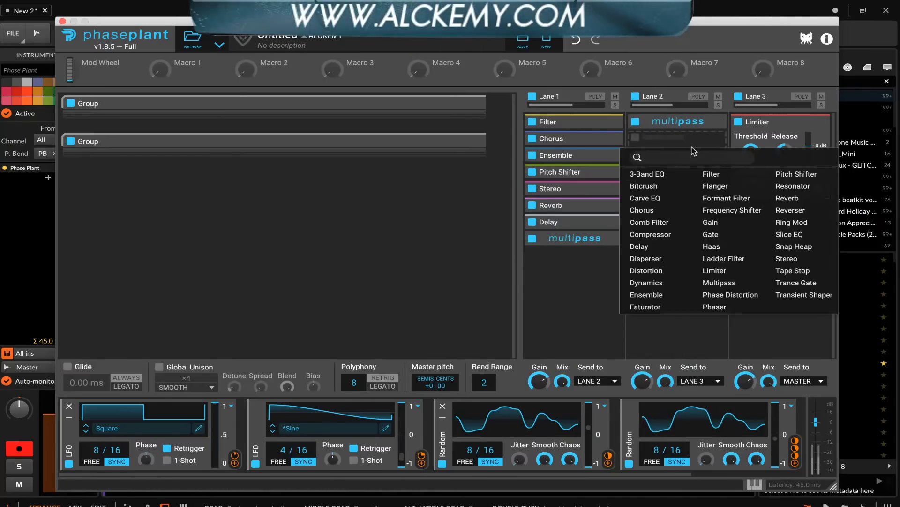
left_click(710, 282)
left_click(713, 156)
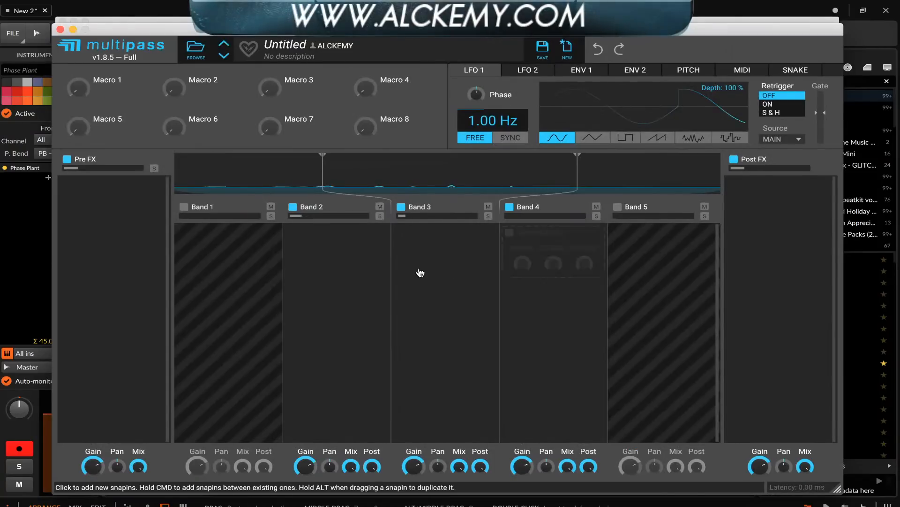
- Set the new Multipass's low crossover to 148 Hz, add a Stereo effect to the band below it and close the editor
left_click_drag(323, 180, 268, 180)
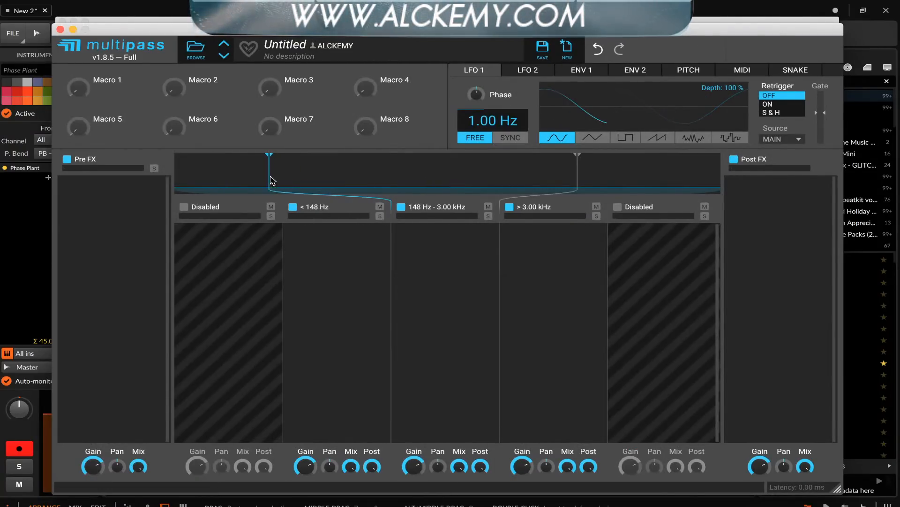
left_click(334, 249)
left_click(517, 362)
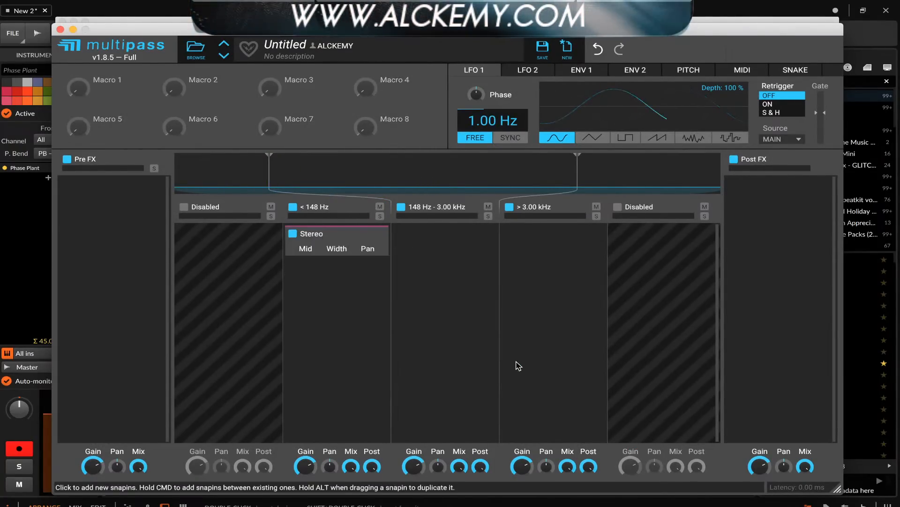
left_click(60, 30)
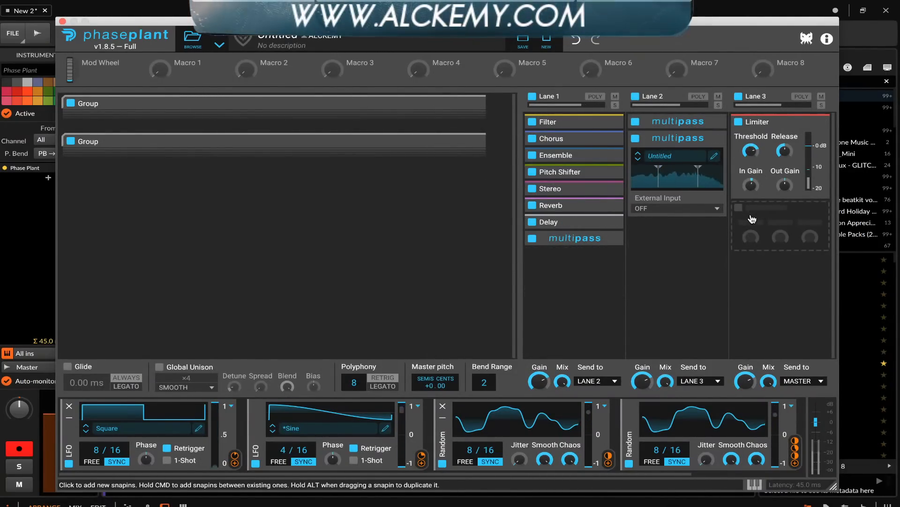
- Add a Dynamics effect above the Limiter in Lane 3, with a downward compression ratio of 1.8:1 and a lowered low threshold
left_click(753, 219)
left_click(663, 350)
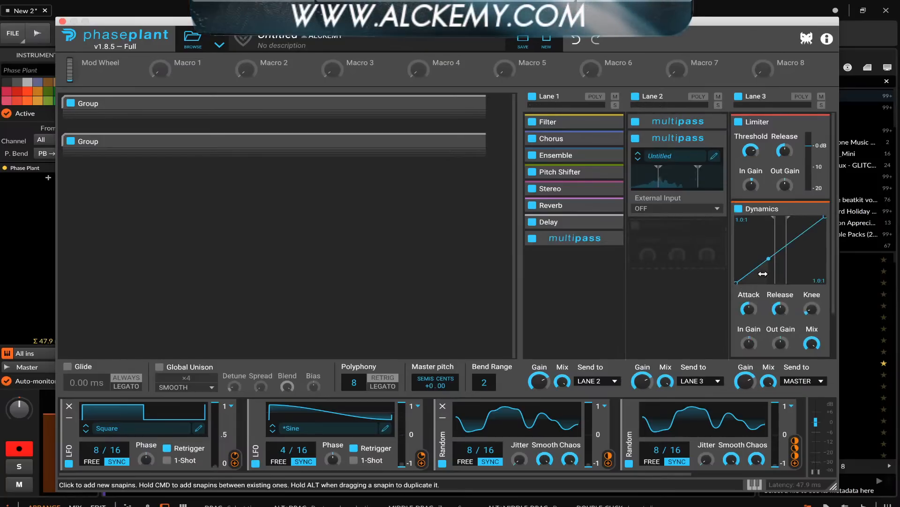
left_click_drag(762, 208, 760, 123)
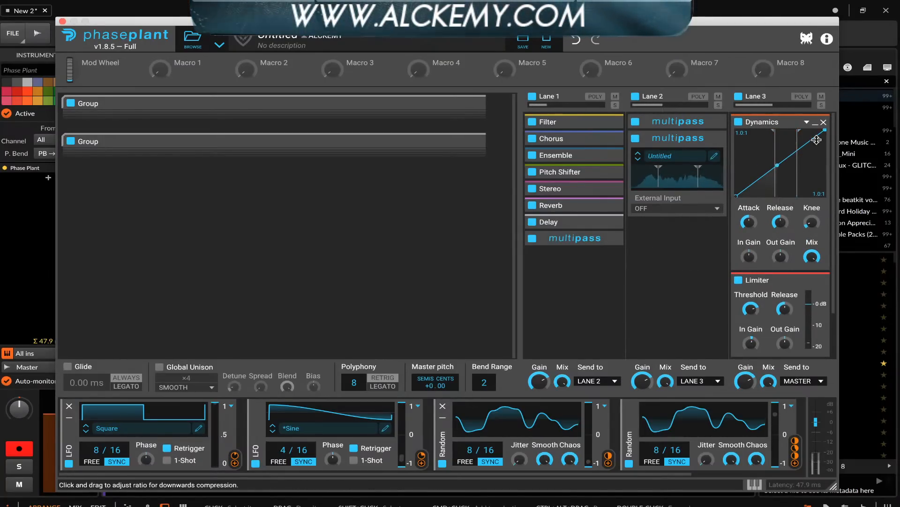
left_click_drag(820, 141, 822, 147)
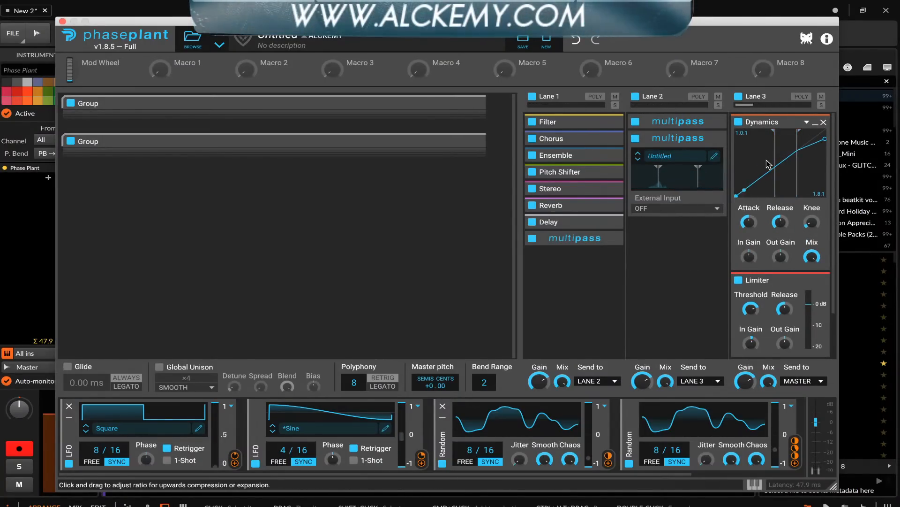
left_click_drag(773, 163, 765, 159)
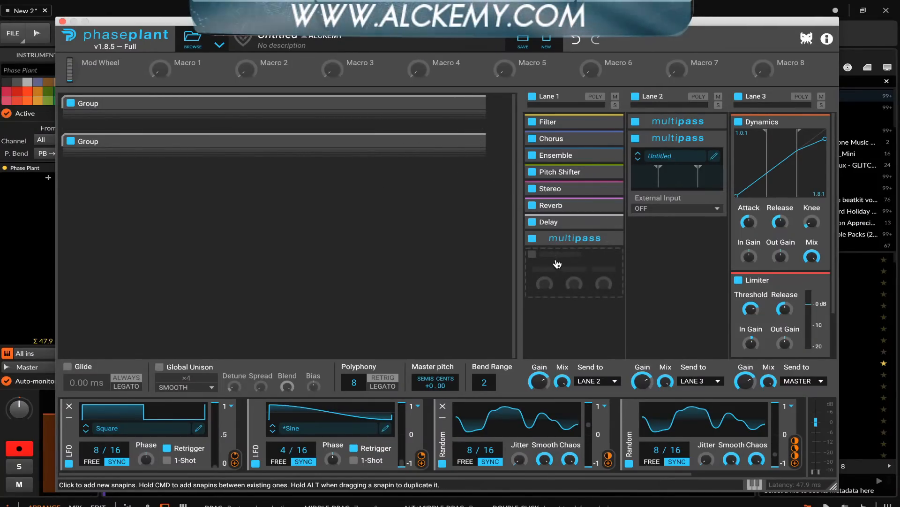
left_click(561, 262)
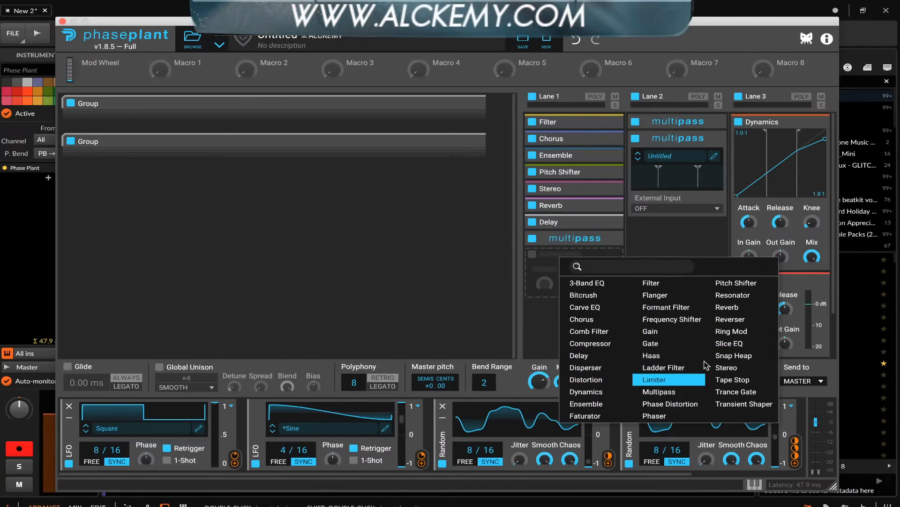
left_click(739, 377)
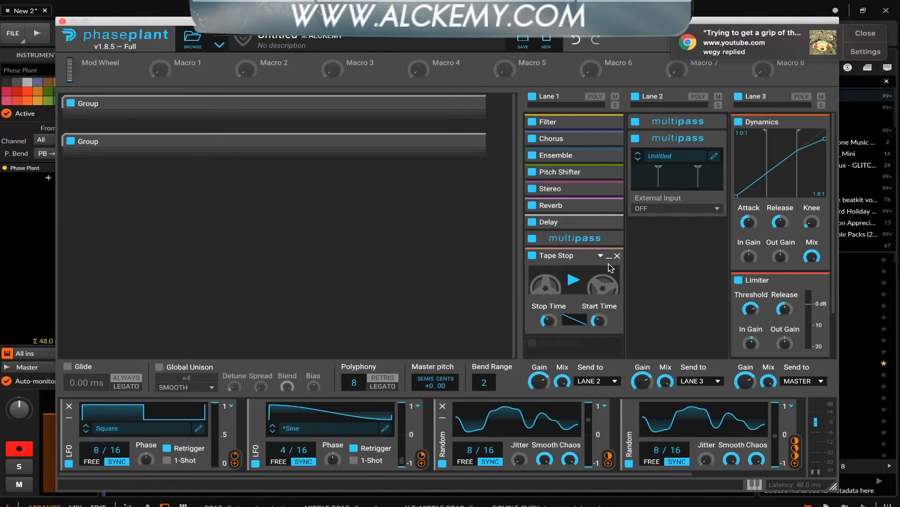
left_click(617, 257)
- Add a Trance Gate to Lane 2 with alternating on and off steps and a resolution of 1/8T
left_click(659, 240)
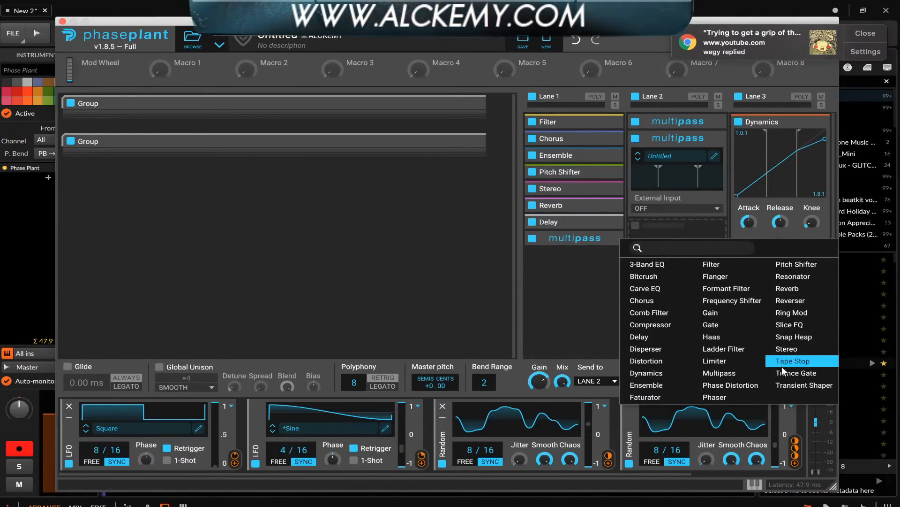
left_click(796, 373)
scroll(690, 258, "down", 2)
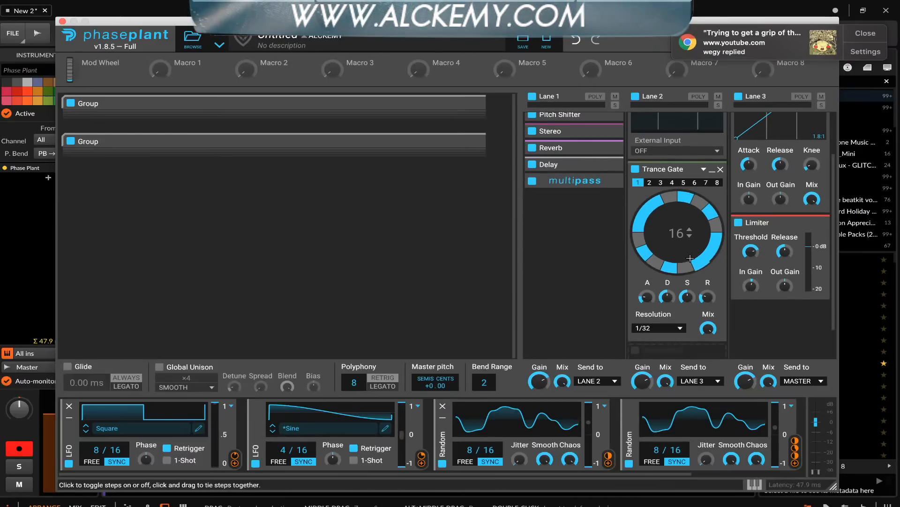
left_click(658, 331)
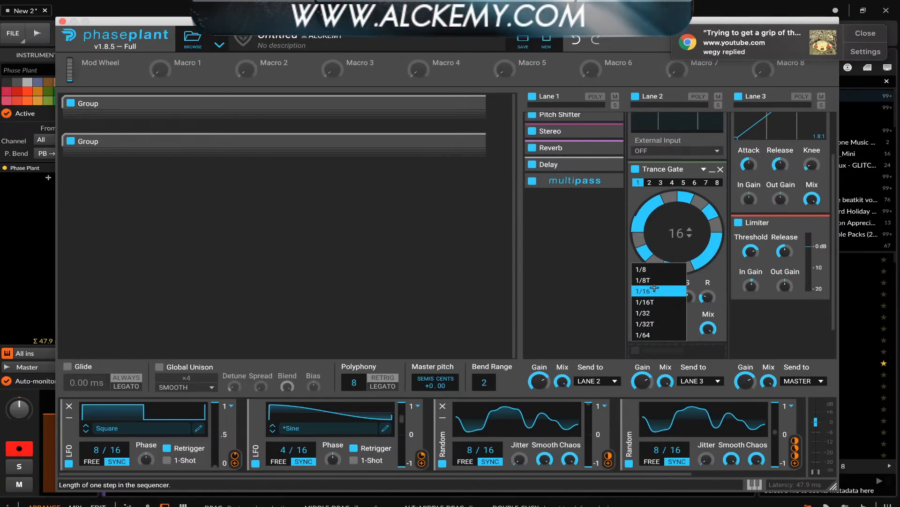
left_click(655, 287)
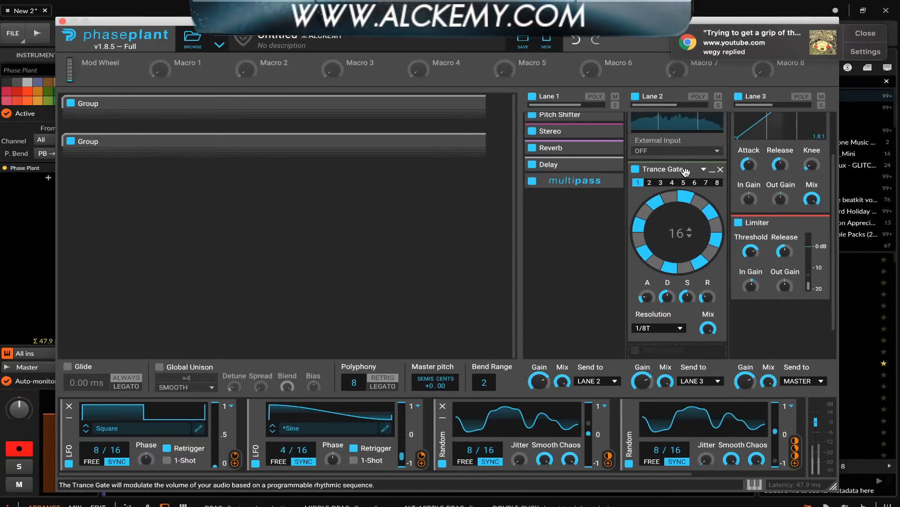
- Move the Trance Gate to the end of Lane 1, modulate its Mix with the first Random modulator and minimize it
left_click_drag(687, 171, 594, 187)
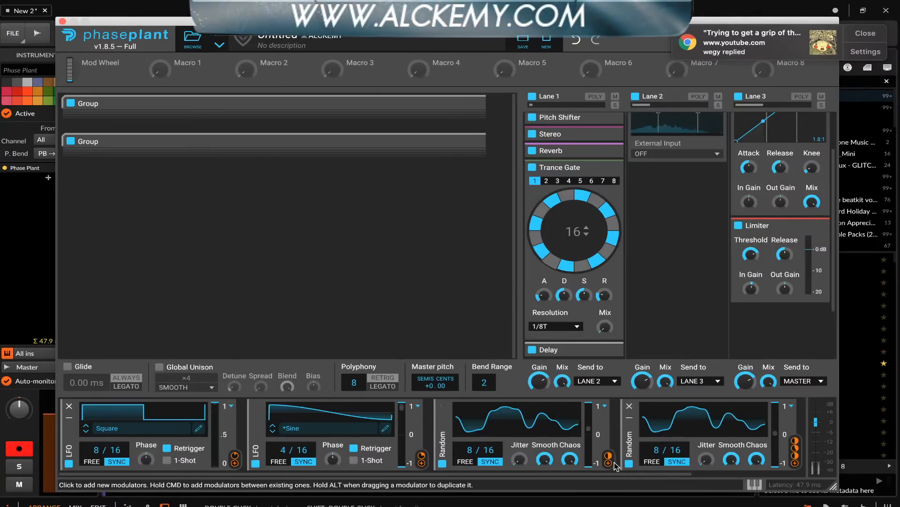
left_click_drag(608, 462, 605, 334)
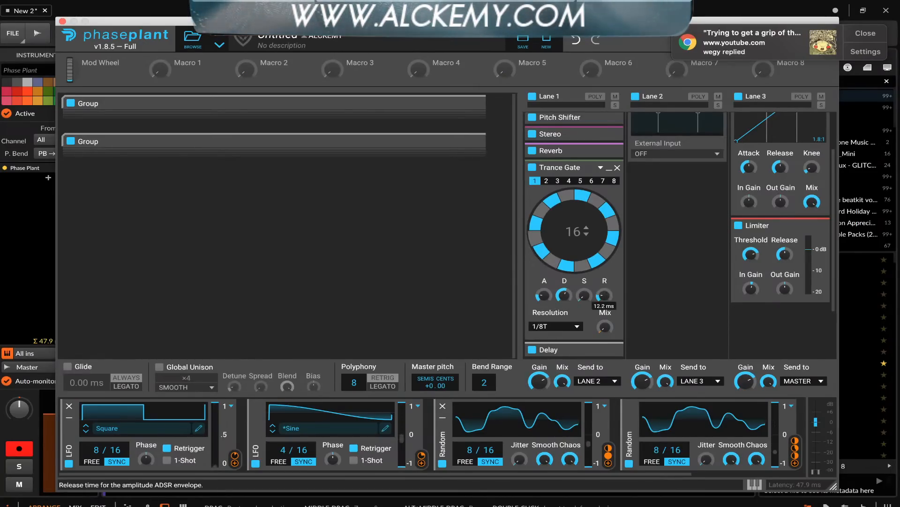
left_click(609, 168)
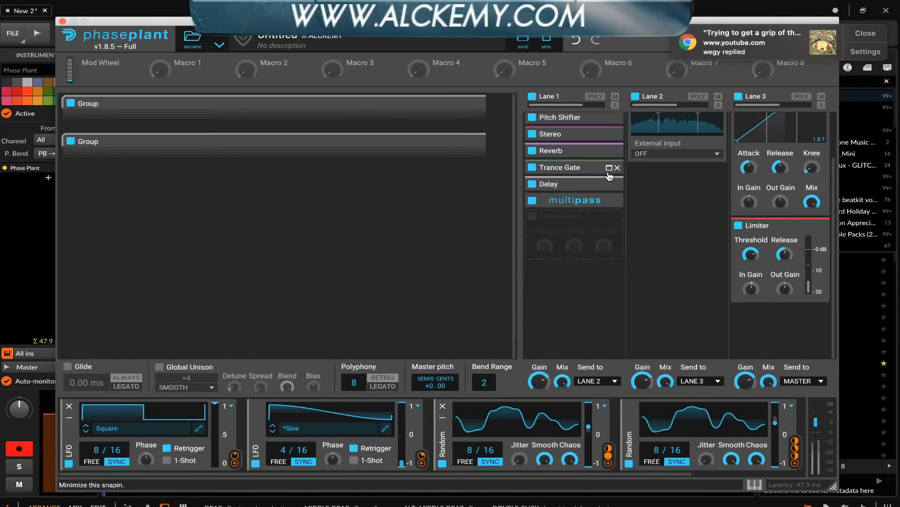
left_click_drag(567, 169, 566, 239)
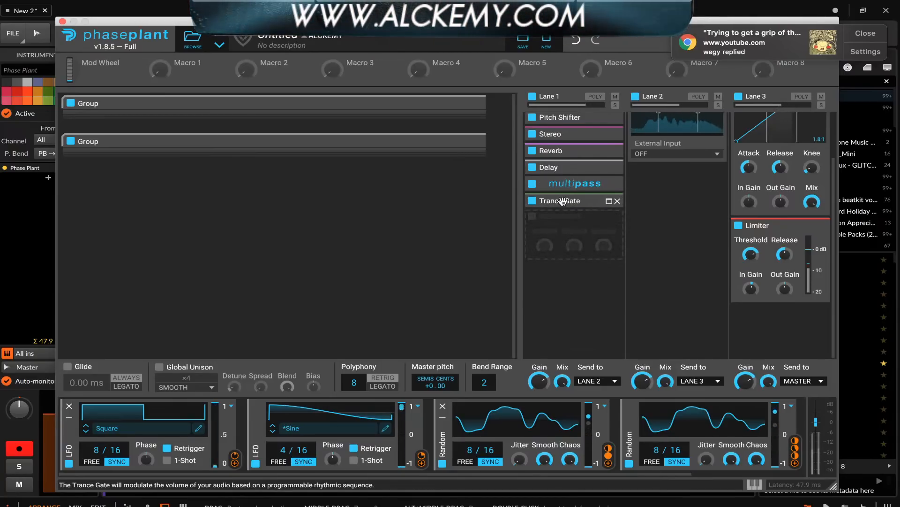
scroll(562, 205, "up", 2)
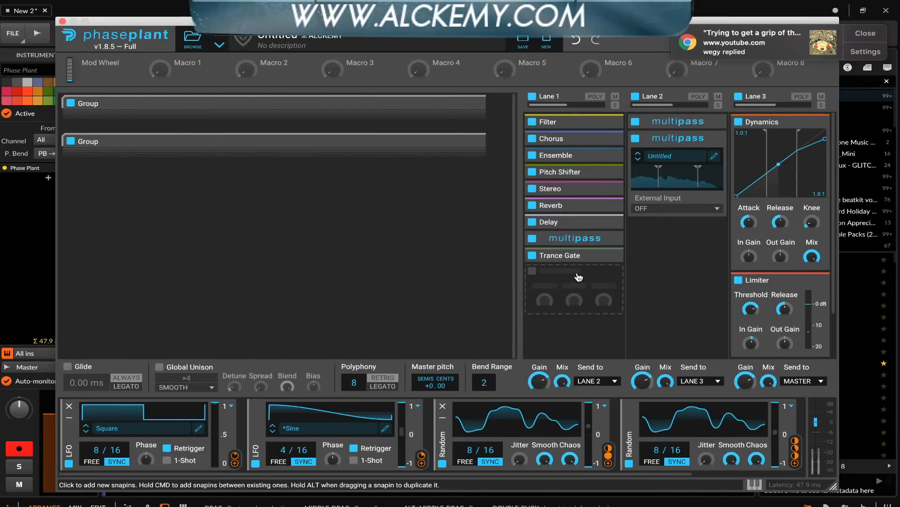
left_click(470, 141)
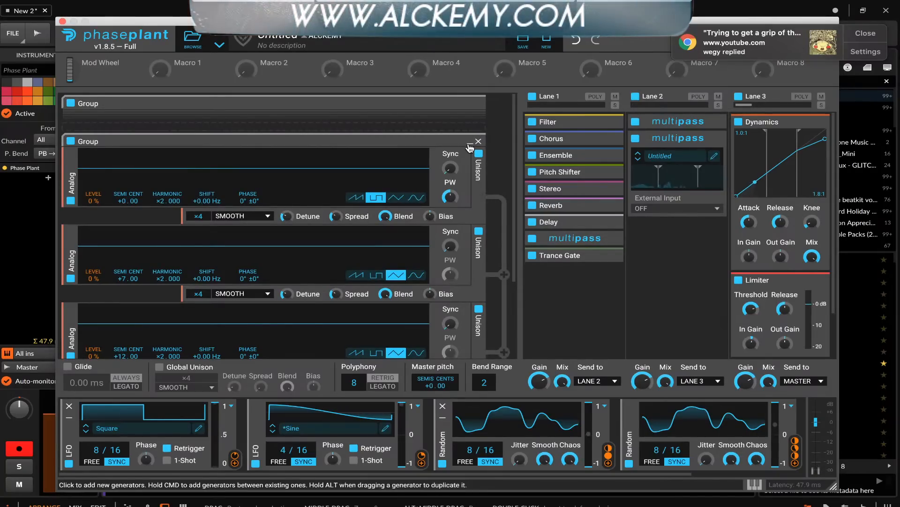
left_click(469, 144)
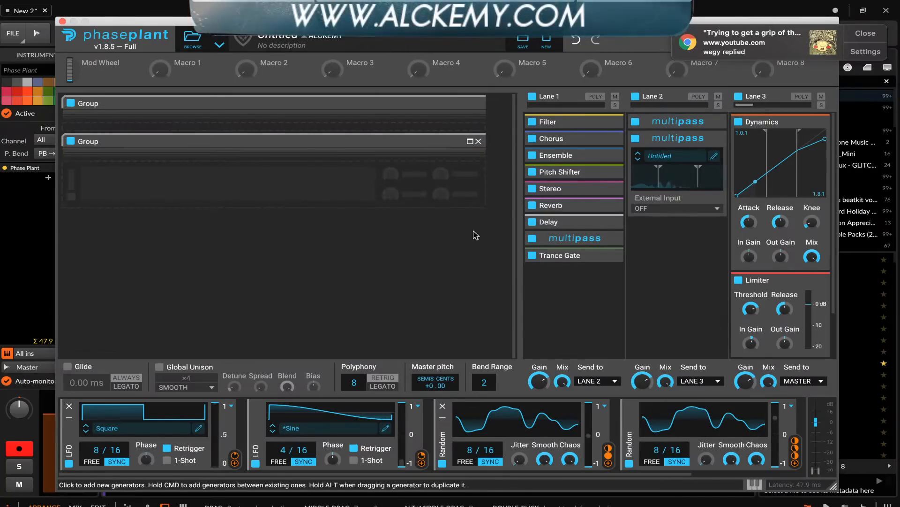
- Minimize both existing Random modulators and add a third Random modulator
left_click(443, 419)
left_click(464, 418)
left_click(505, 432)
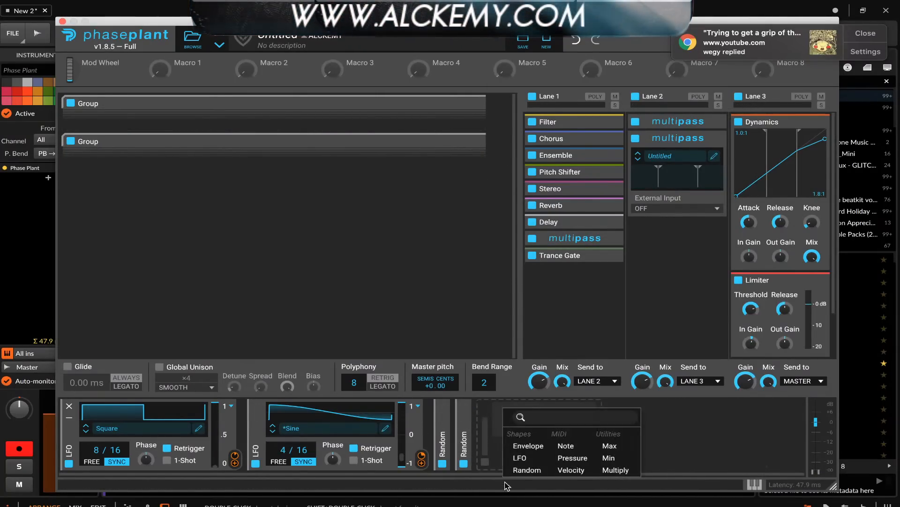
left_click(526, 469)
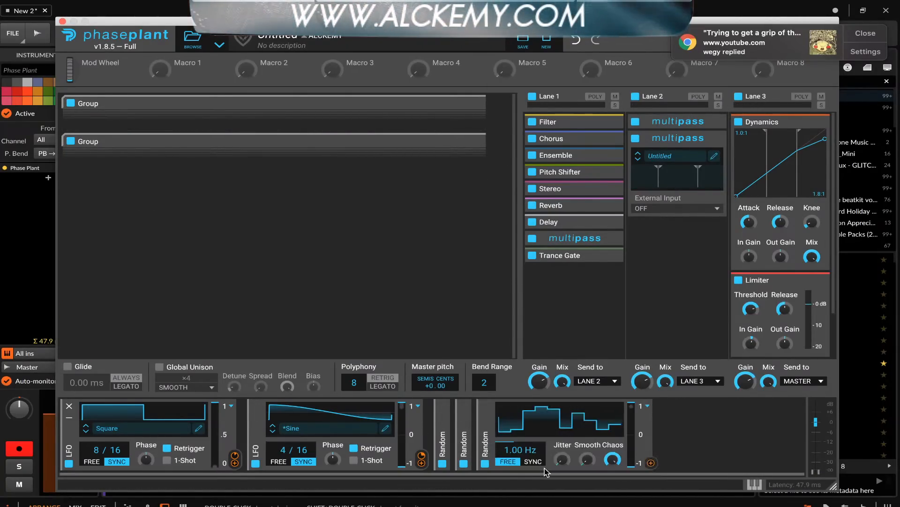
- Modulate the Master pitch with the new Random modulator by an amount of about +40.80
left_click(651, 463)
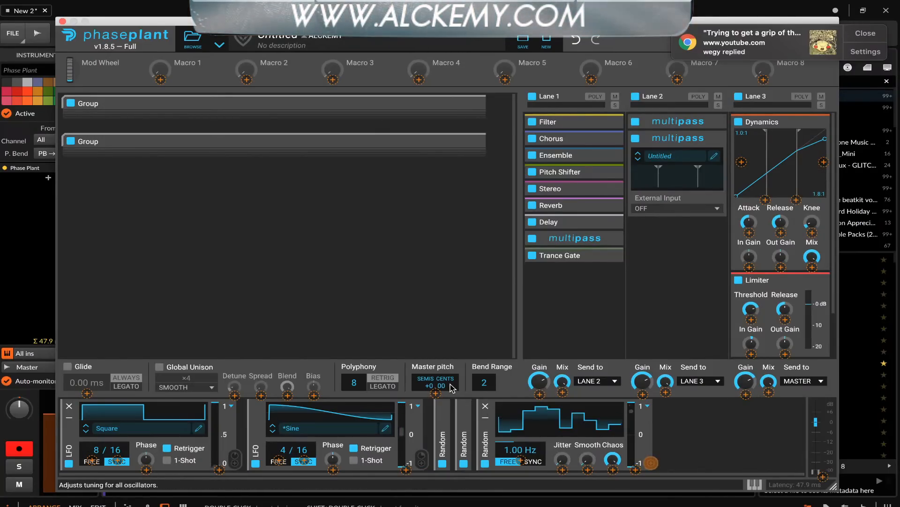
left_click(435, 393)
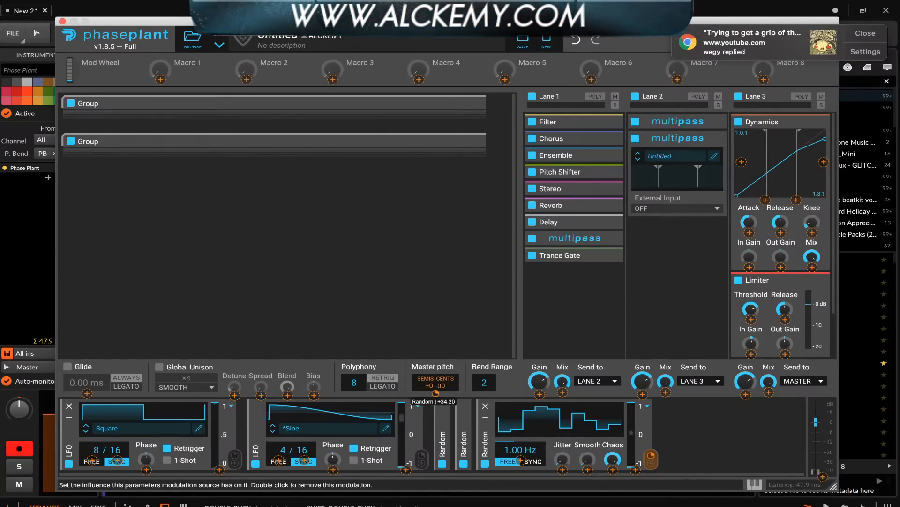
left_click_drag(435, 393, 436, 389)
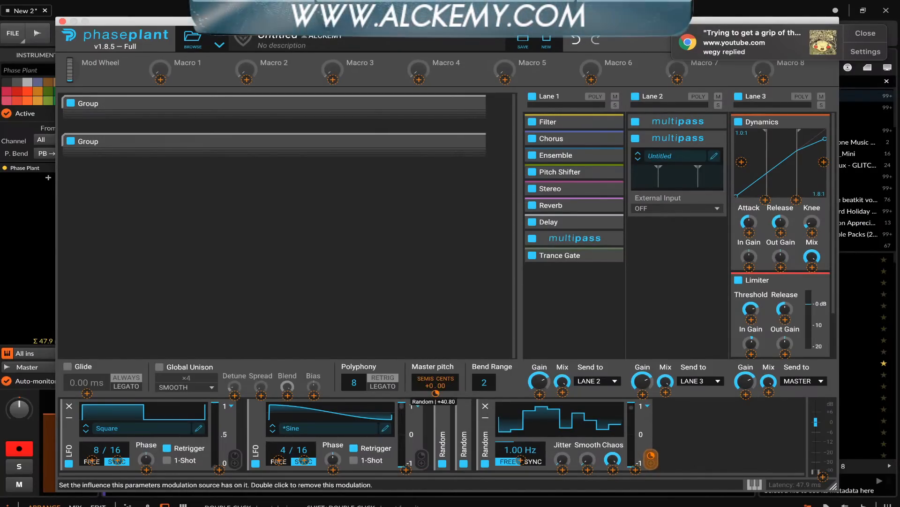
left_click_drag(436, 389, 436, 389)
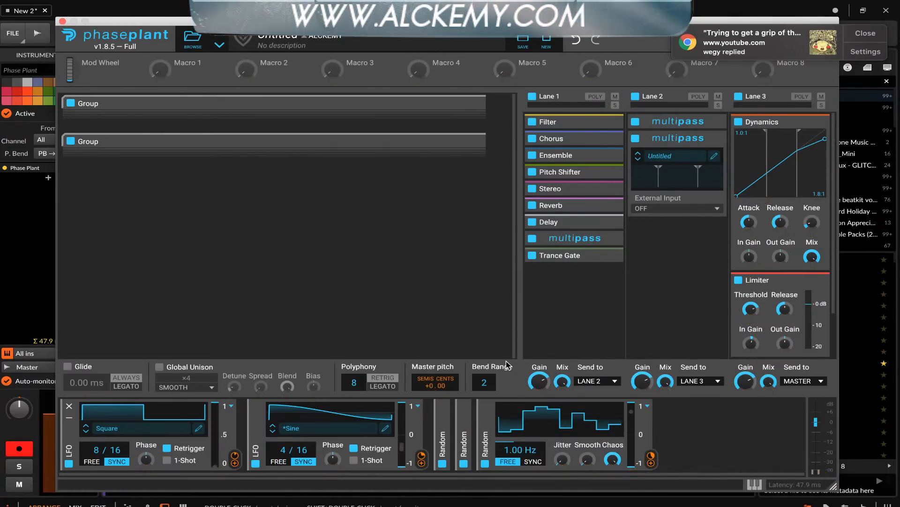
- Move the Filter below the Delay in Lane 1 and add a Pitch Shifter after the Trance Gate
left_click_drag(561, 123, 566, 247)
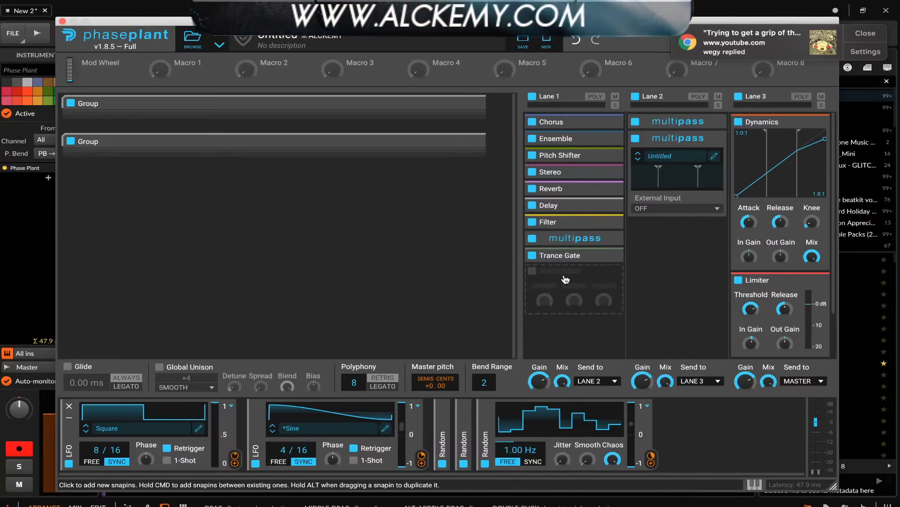
left_click(565, 280)
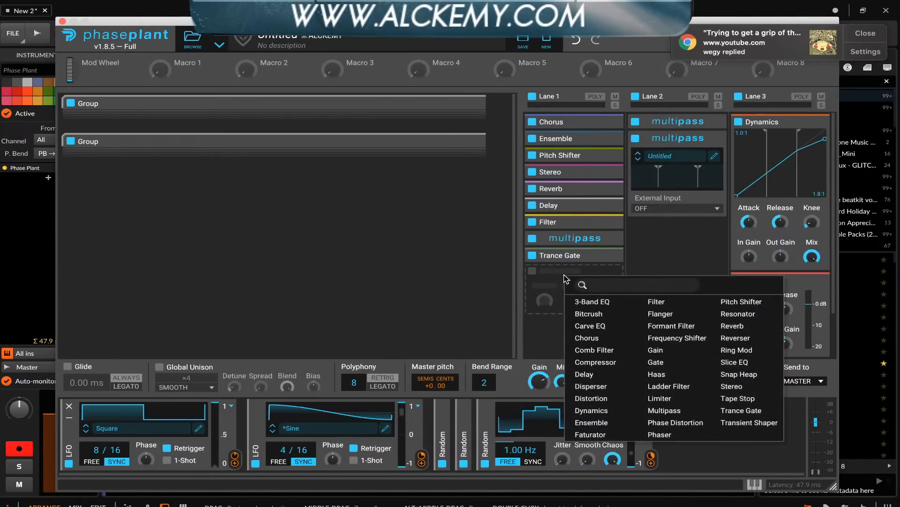
left_click(740, 301)
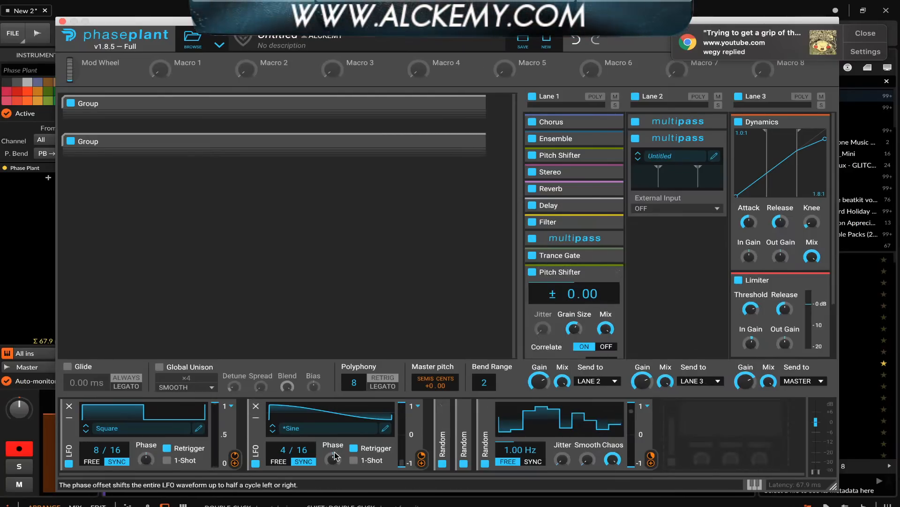
- Modulate the new Pitch Shifter's Mix with the second Random modulator and place it, minimized, between Stereo and Reverb
left_click(461, 418)
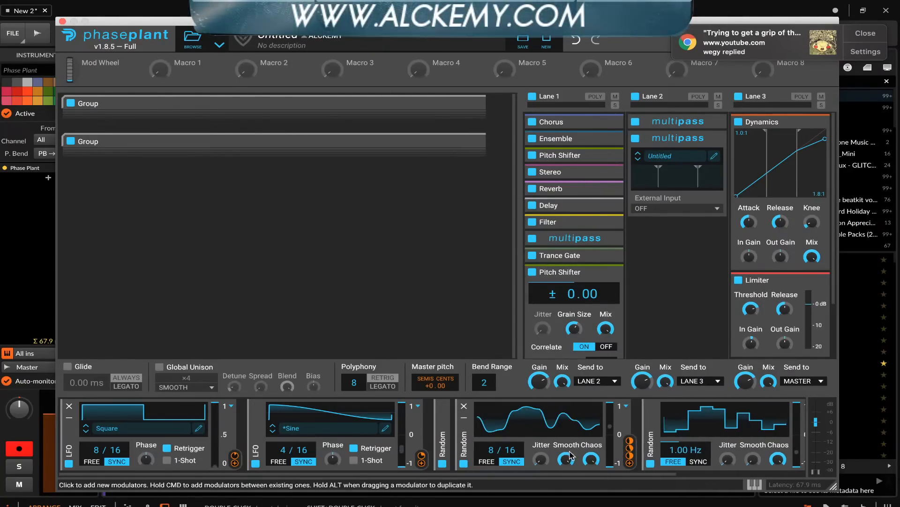
left_click_drag(628, 461, 606, 330)
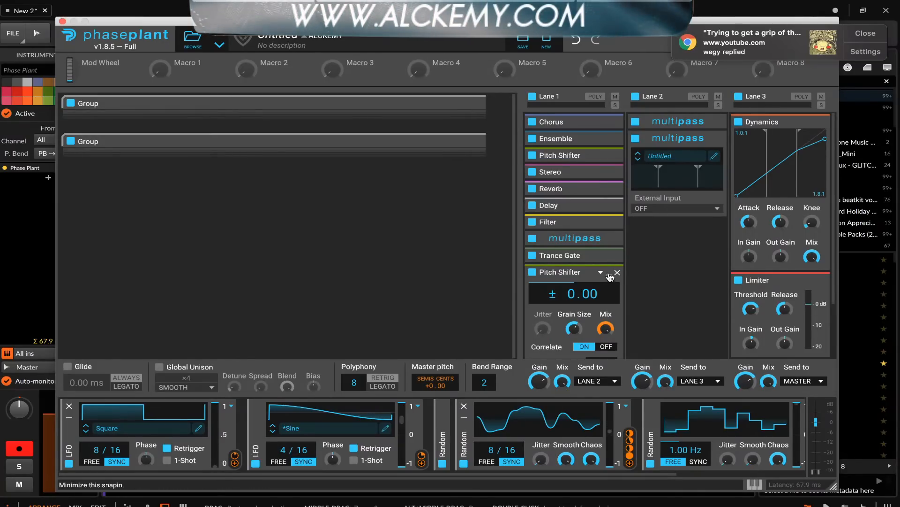
left_click_drag(577, 272, 570, 187)
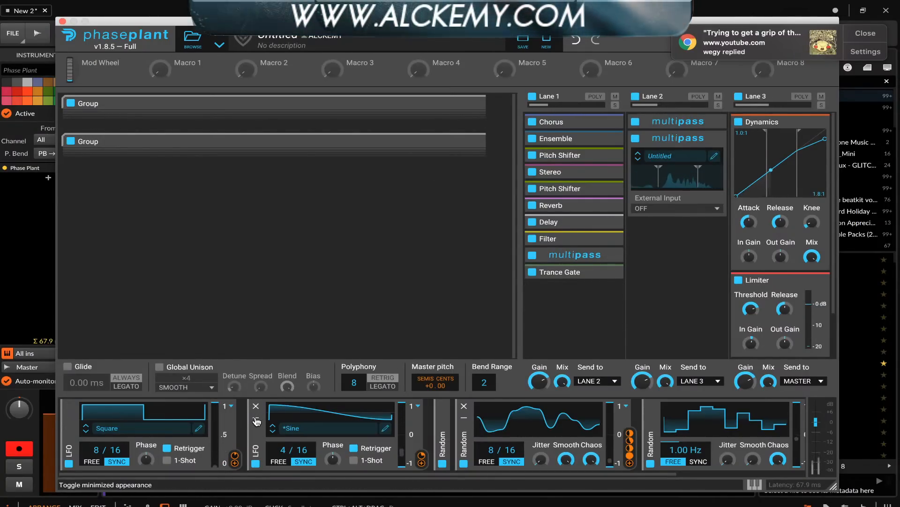
- Minimize the second LFO and switch the third Random modulator to a synced rate of 4/16
left_click(256, 419)
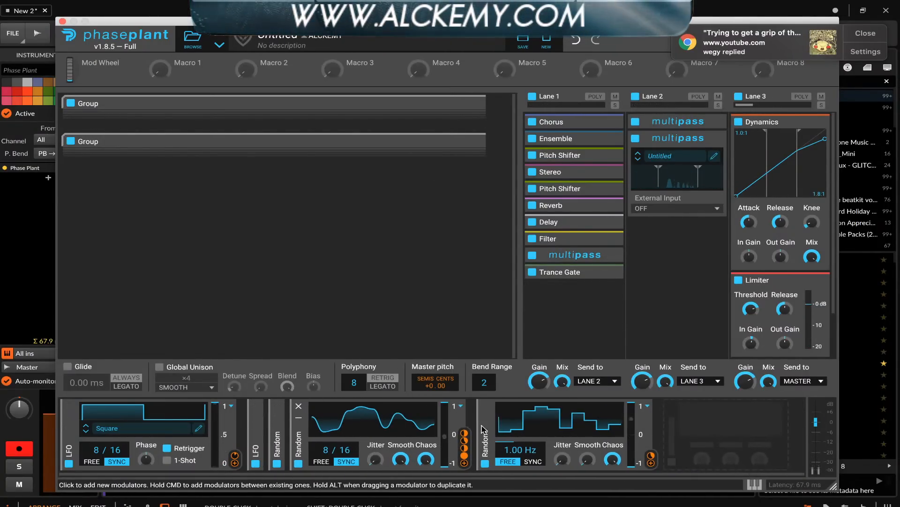
left_click(533, 462)
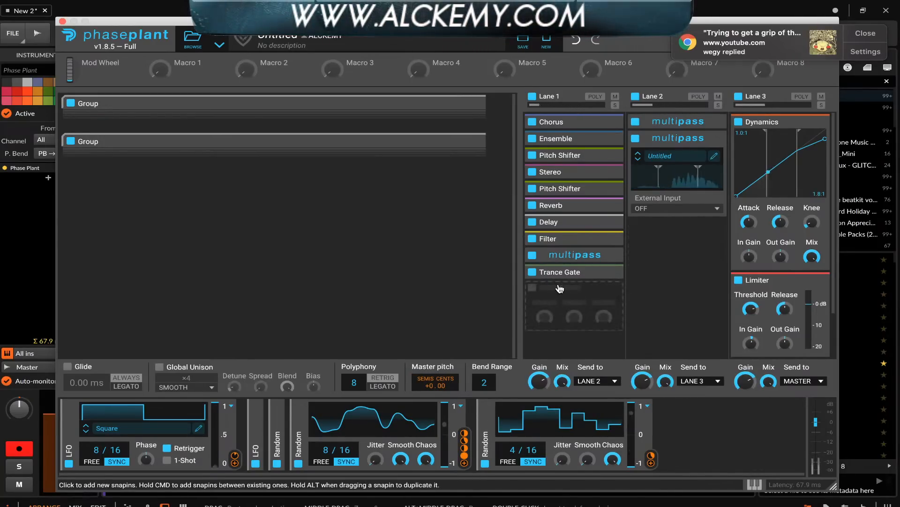
left_click(552, 301)
left_click(412, 235)
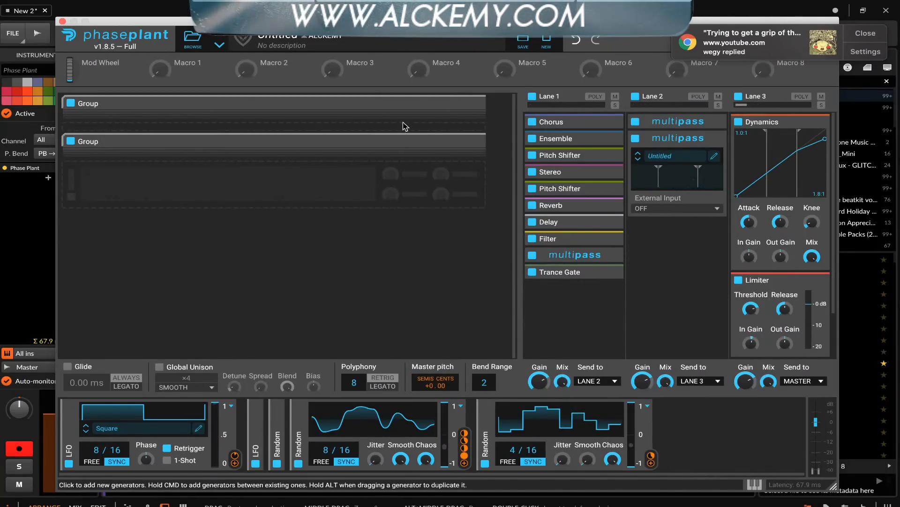
- Change the first group's Analog oscillator unison mode to Synthetic and collapse the group
left_click(468, 97)
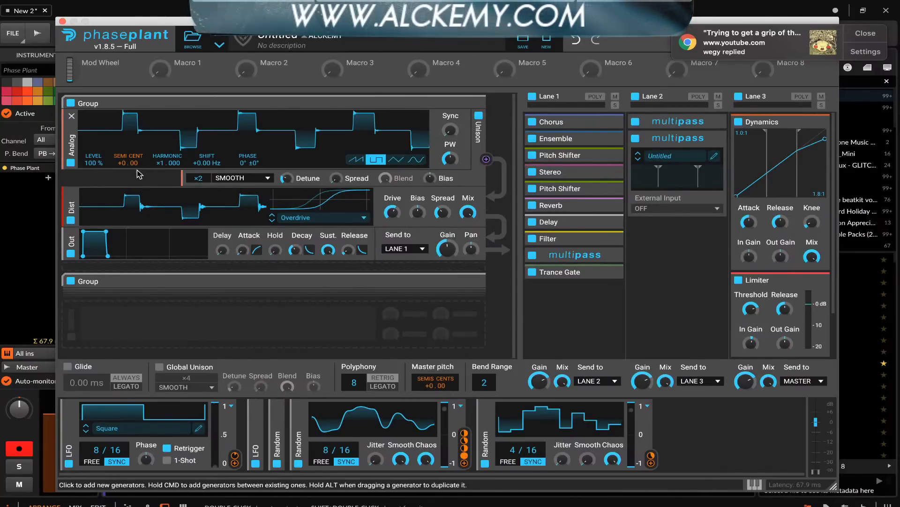
left_click(220, 180)
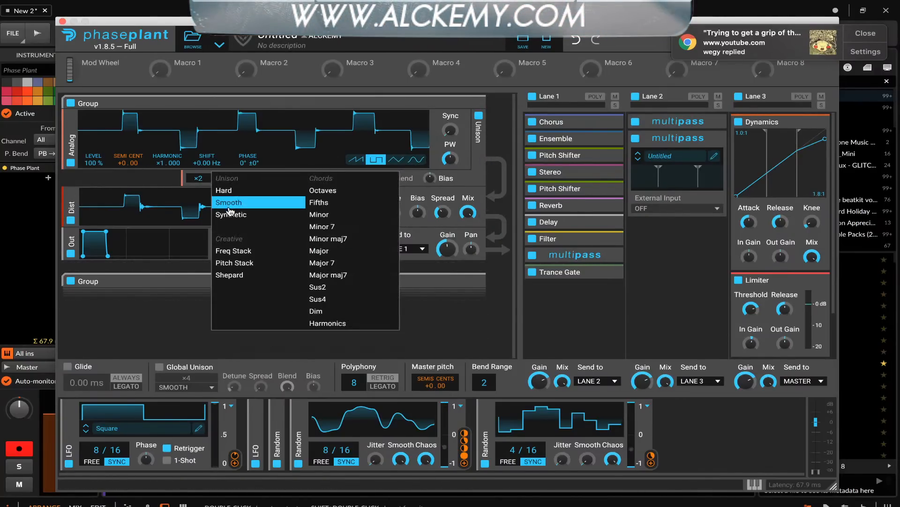
left_click(239, 209)
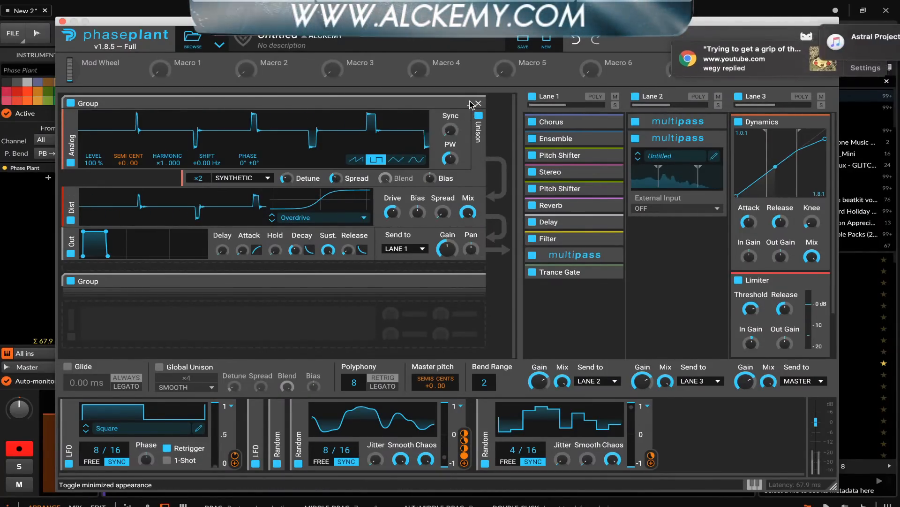
left_click(471, 104)
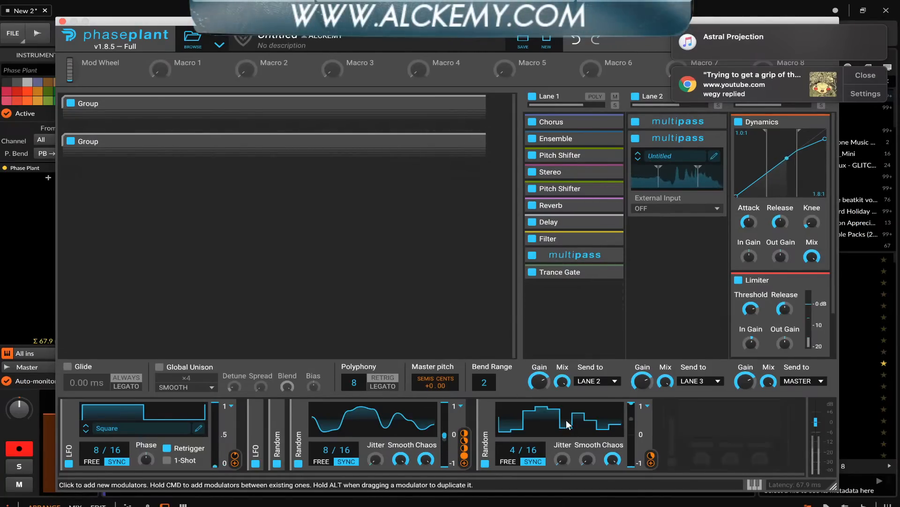
- Add a fourth Random modulator, modulate the third Random's rate with it, and minimize the first LFO and the third Random
left_click(718, 437)
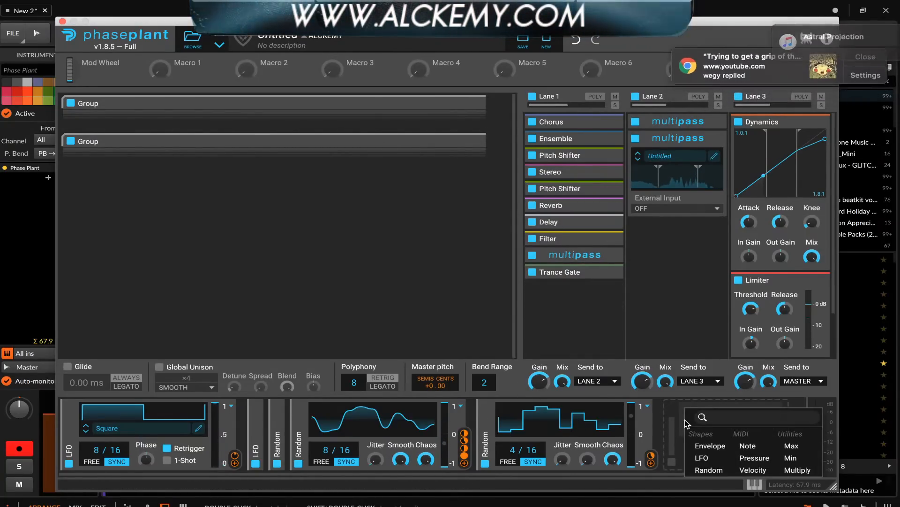
left_click(720, 471)
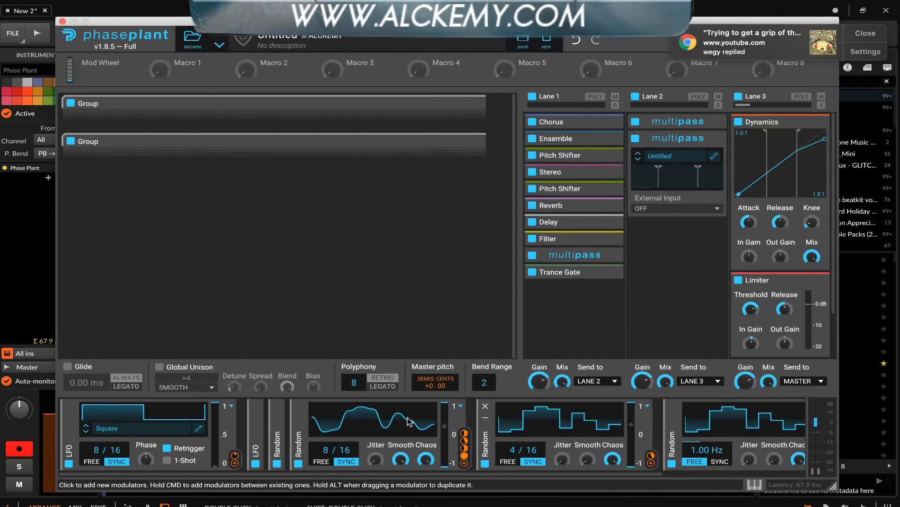
left_click(68, 418)
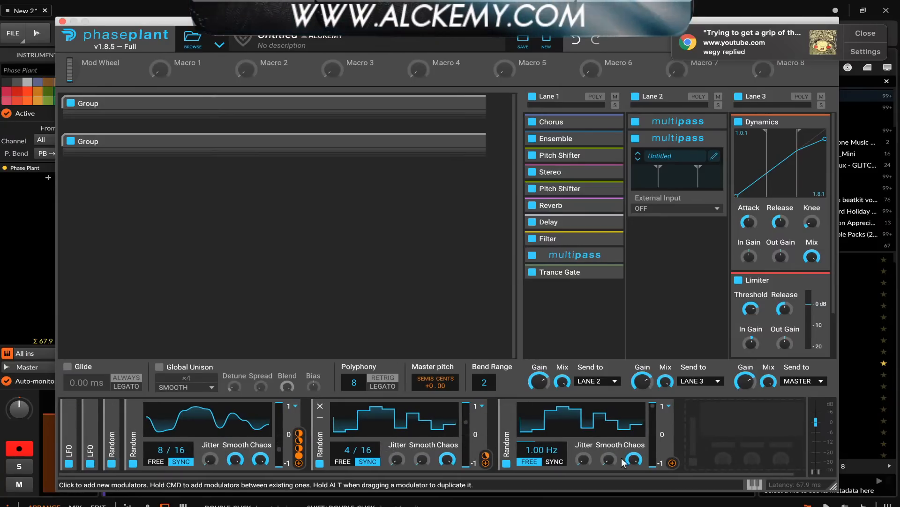
left_click(672, 463)
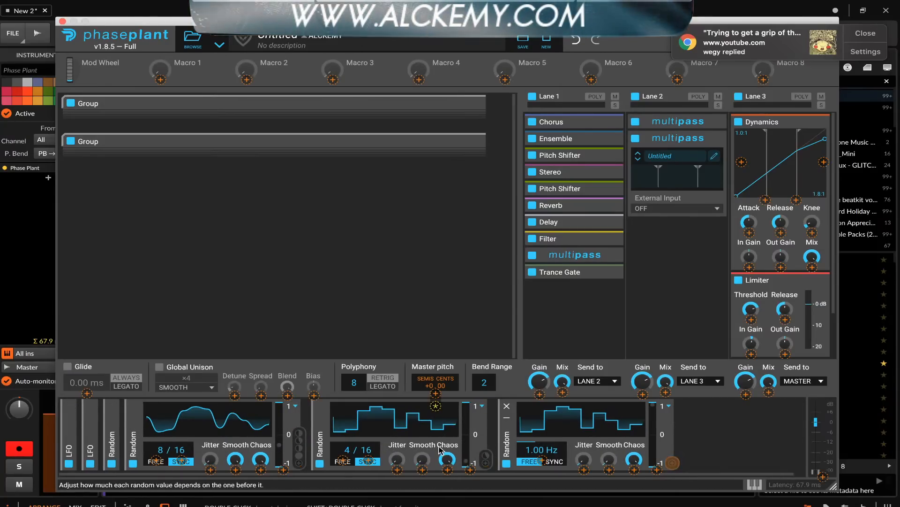
left_click(343, 461)
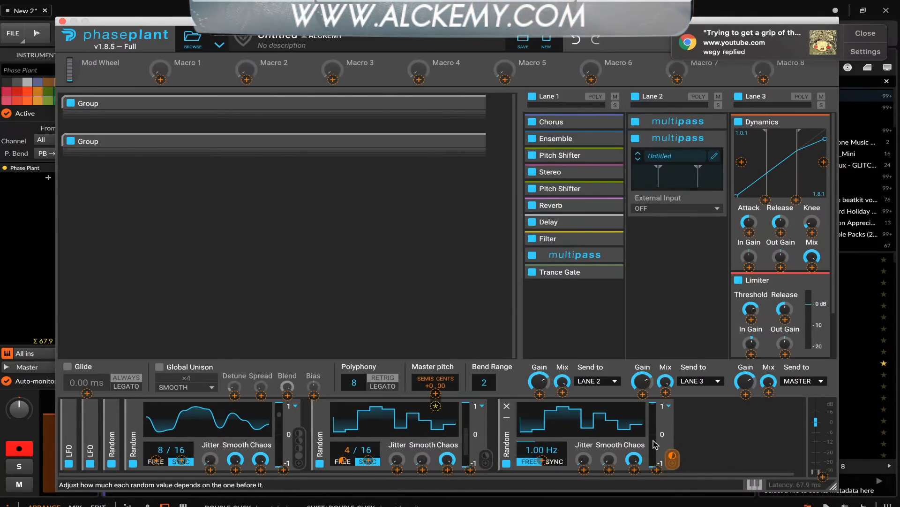
left_click(717, 412)
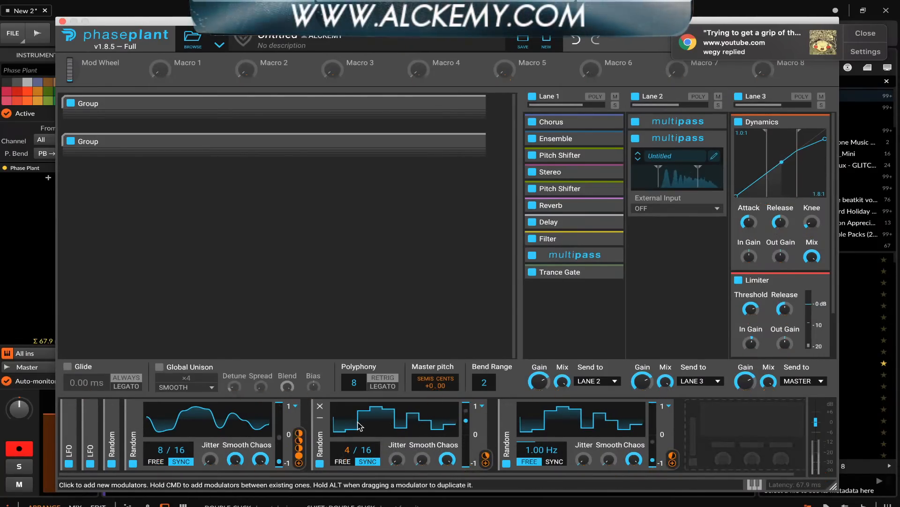
left_click(320, 417)
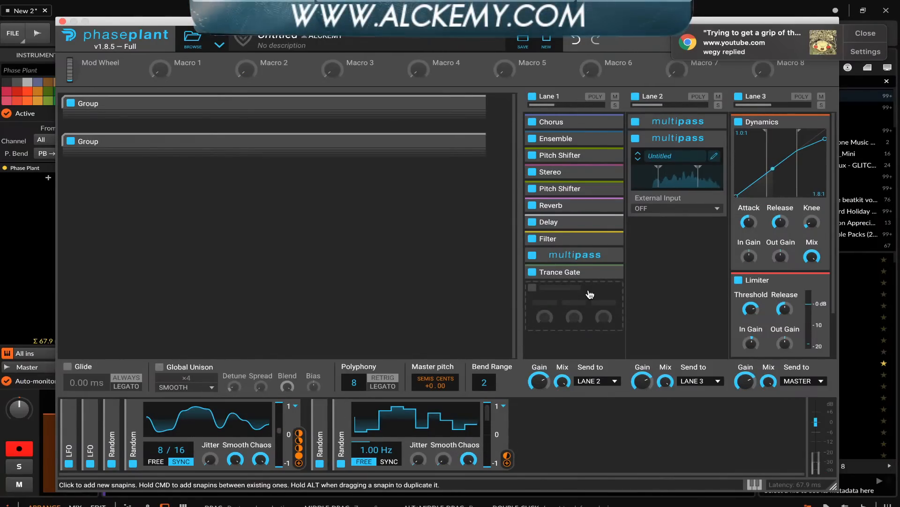
- Add a Reverb after the Trance Gate at the end of Lane 1
left_click(589, 294)
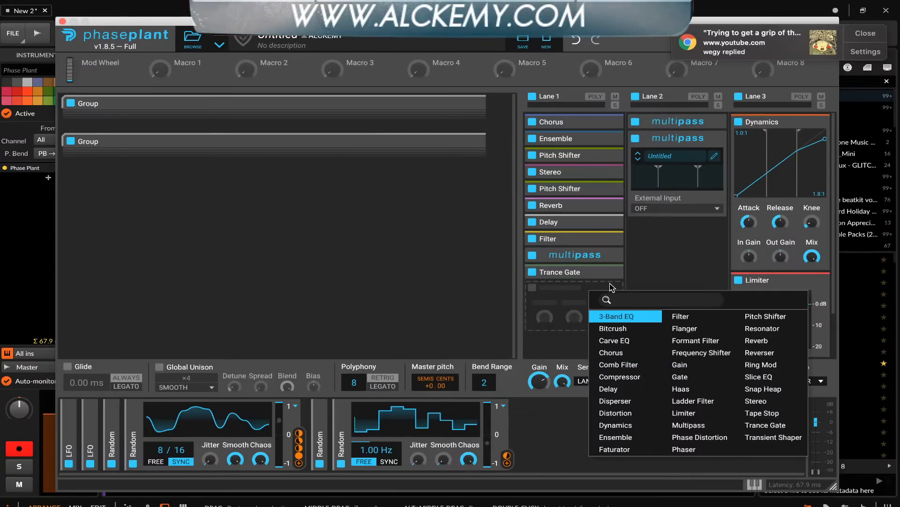
left_click(572, 291)
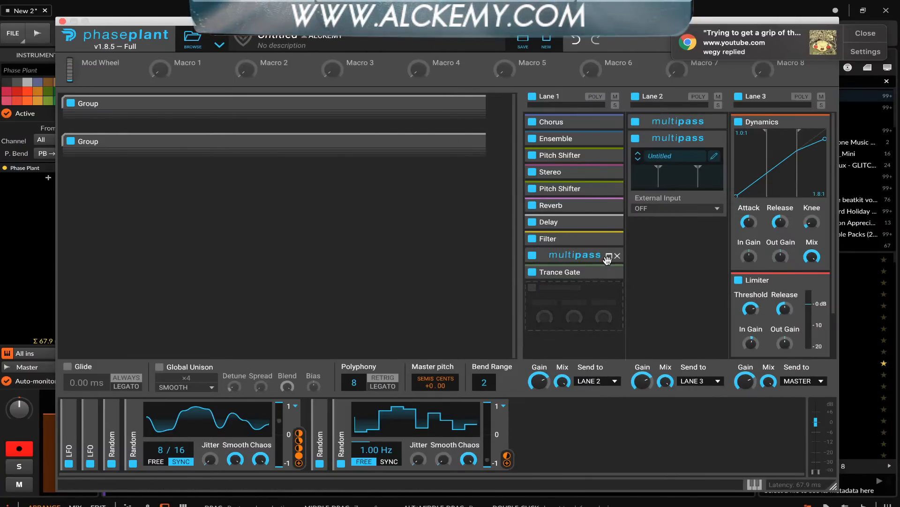
left_click(576, 301)
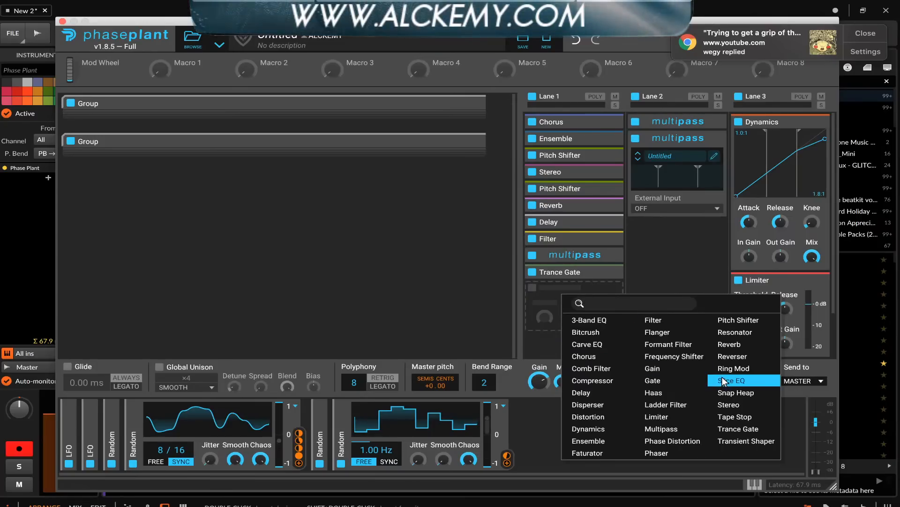
left_click(730, 346)
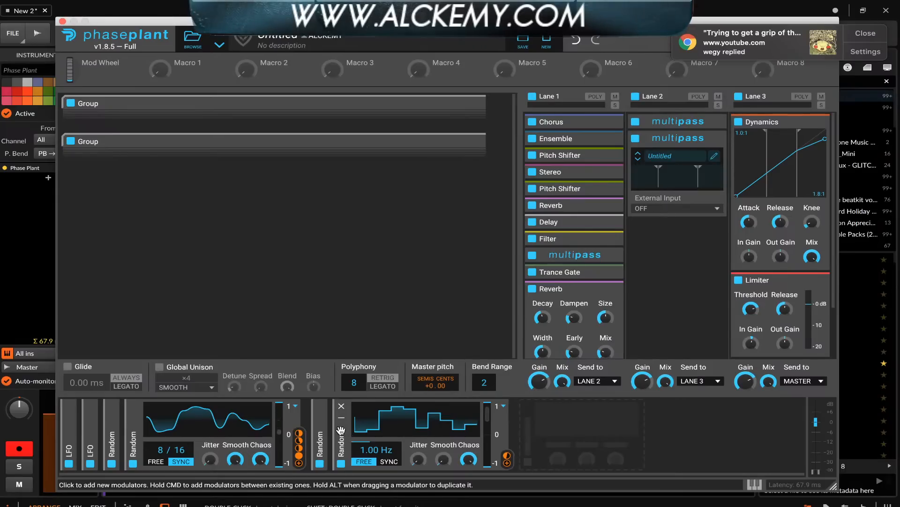
- Modulate the last Reverb's Mix with the first Random modulator by about 36 %, with its base Mix at 0 %, and minimize it
left_click_drag(299, 457, 435, 406)
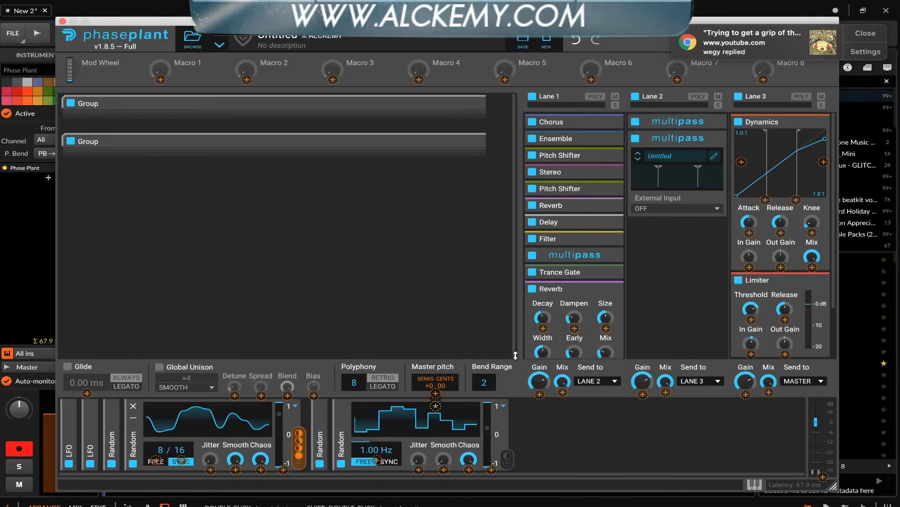
scroll(577, 317, "down", 3)
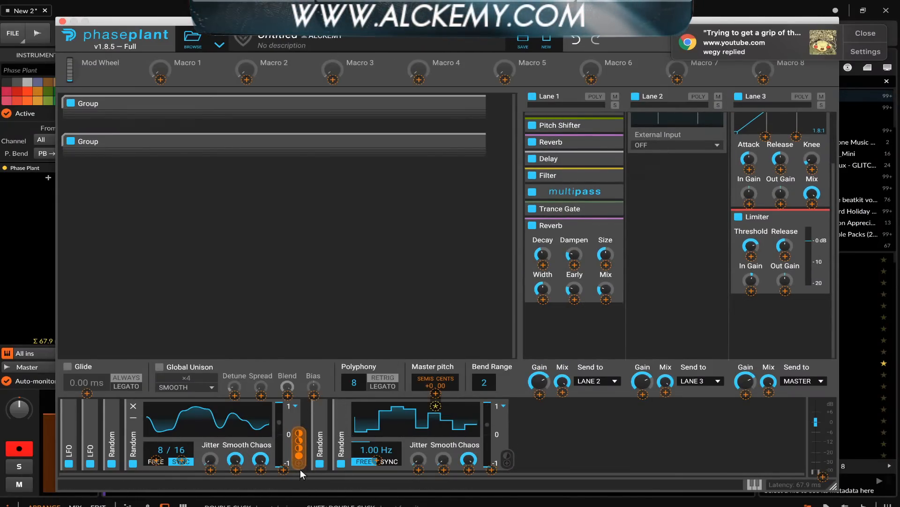
left_click(320, 425)
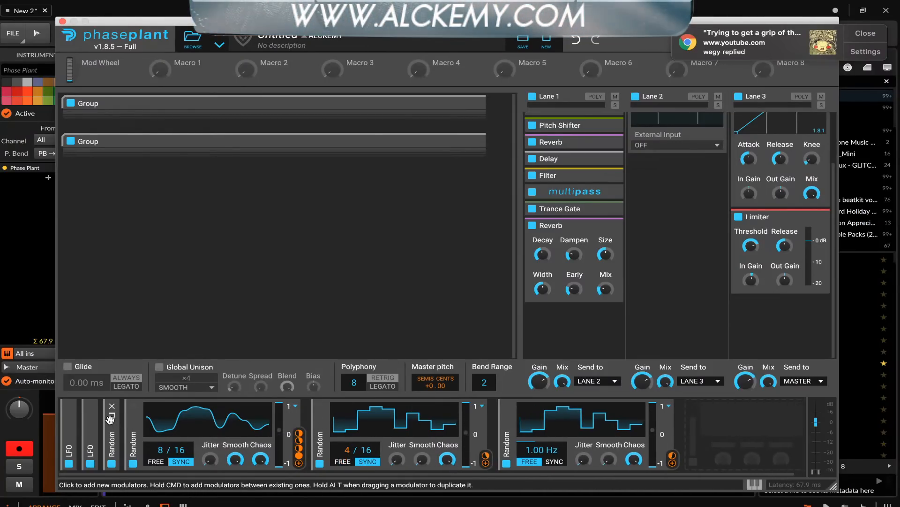
left_click(112, 417)
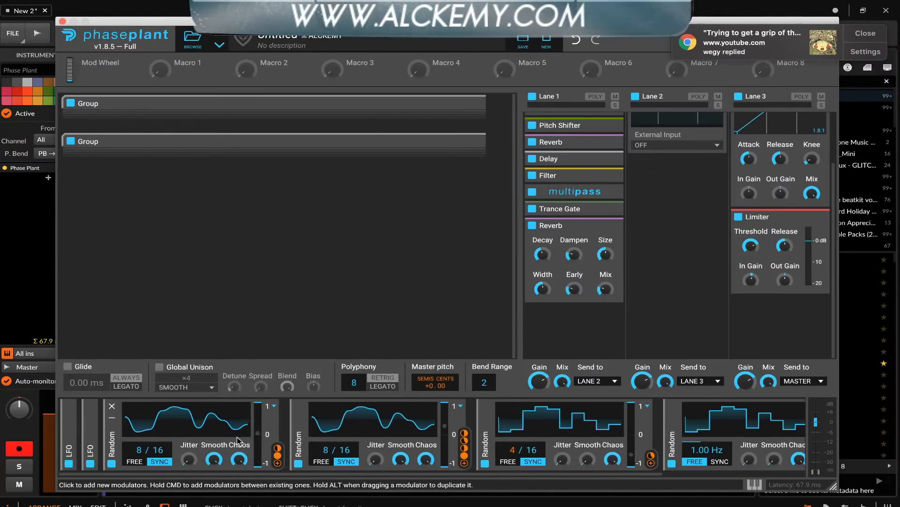
left_click(278, 462)
left_click_drag(606, 299, 606, 280)
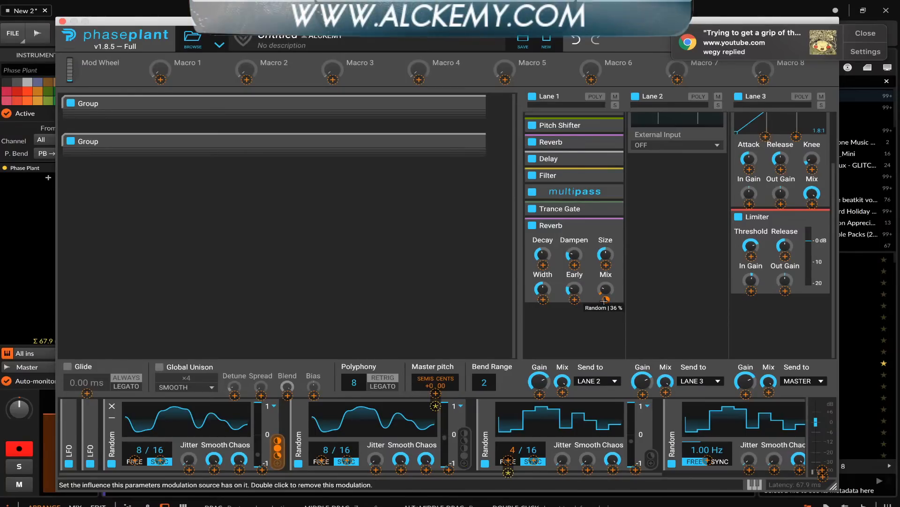
left_click(600, 321)
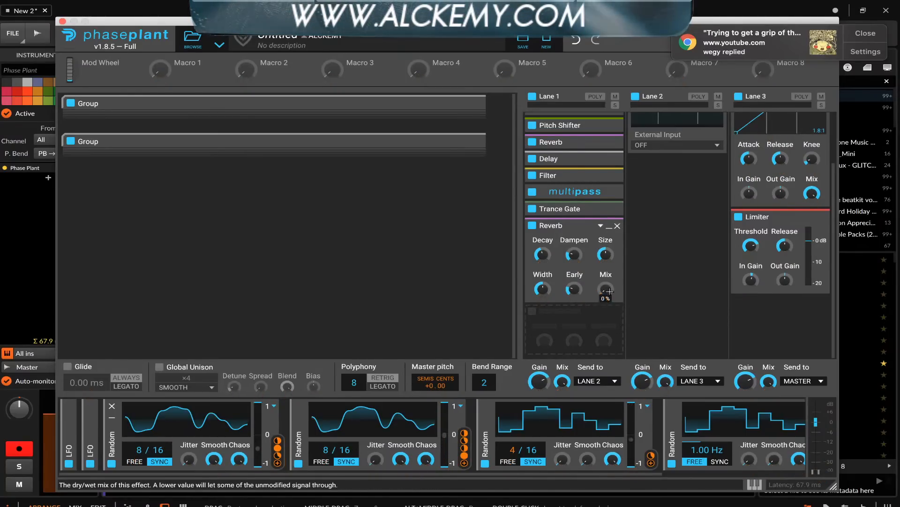
left_click(611, 227)
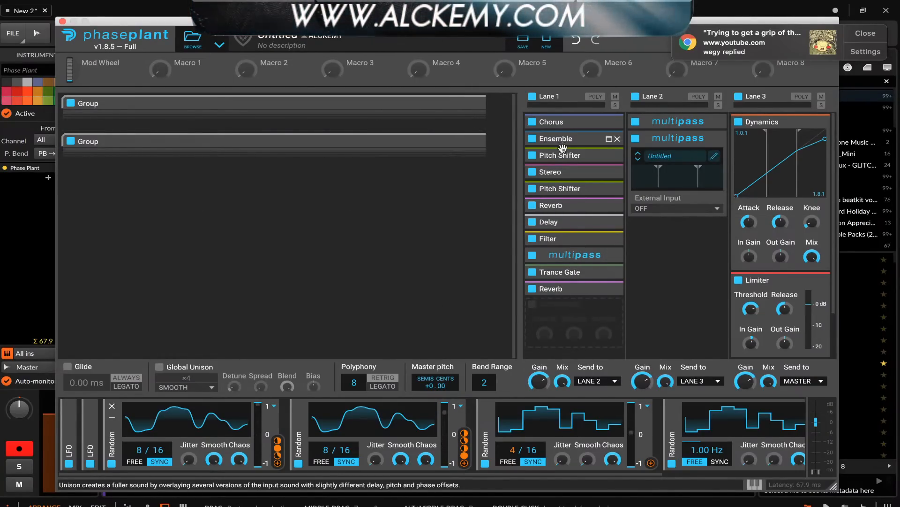
- Modulate the first Pitch Shifter's pitch with the first Random and its Mix with the second Random, minimizing the Pitch Shifter and second Random
left_click(577, 155)
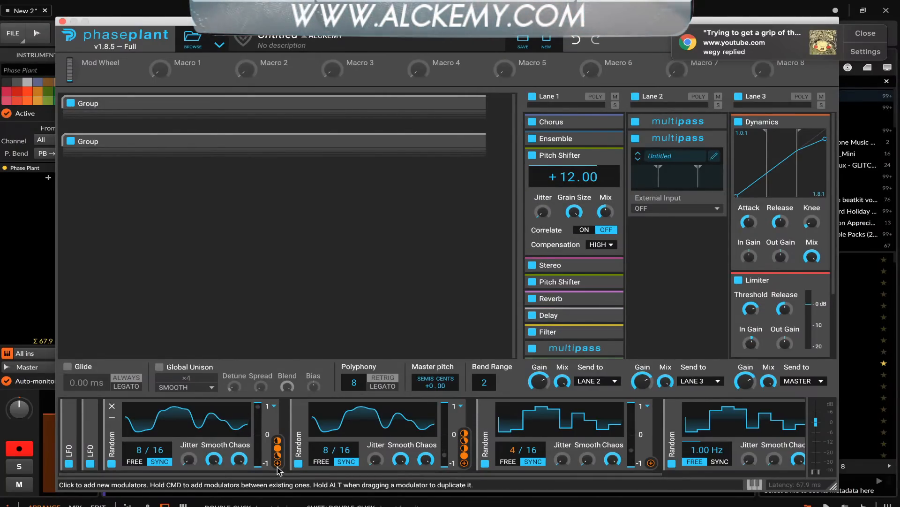
left_click_drag(277, 466, 574, 187)
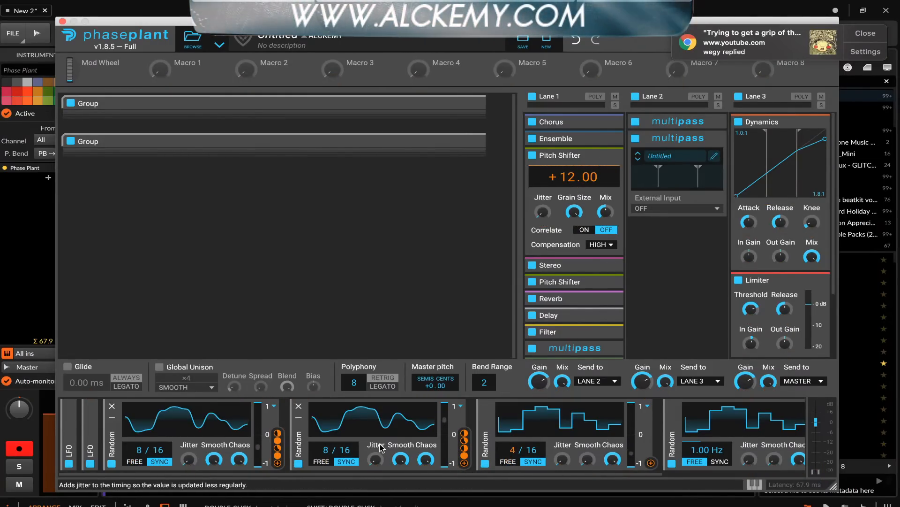
left_click_drag(464, 469, 605, 220)
left_click(613, 157)
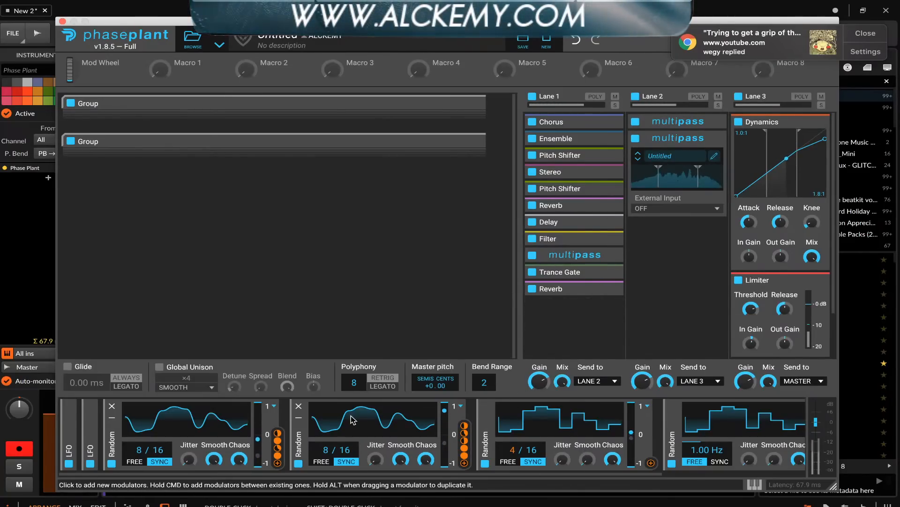
left_click(299, 418)
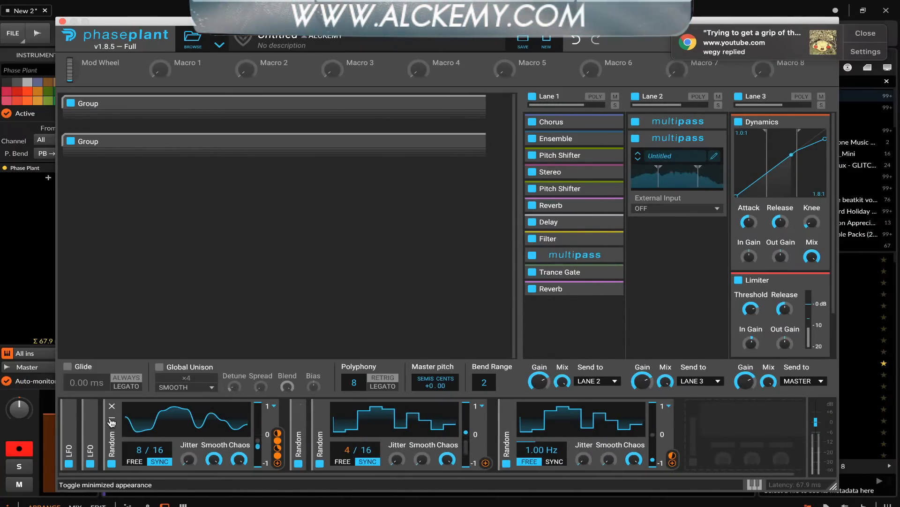
- Minimize the first Random, modulate the first LFO's rate with the fourth Random by about -67 %, and minimize that LFO
left_click(112, 418)
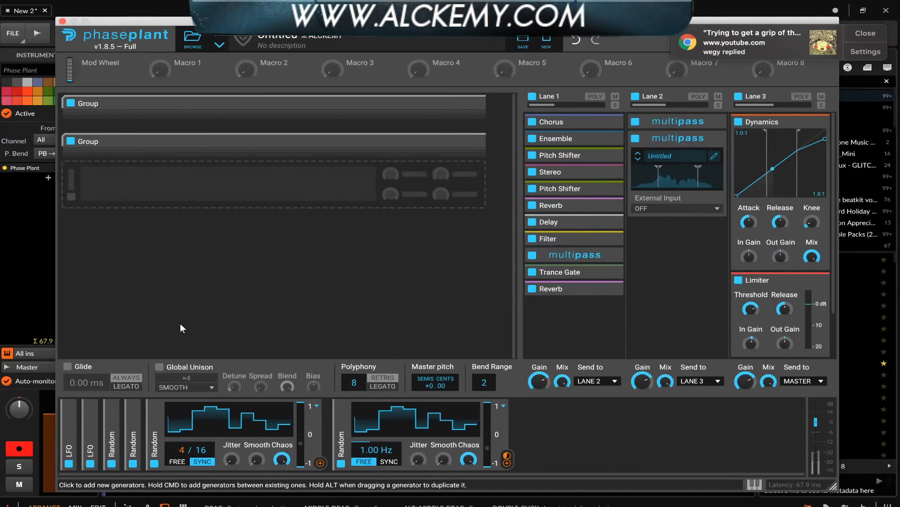
left_click(69, 418)
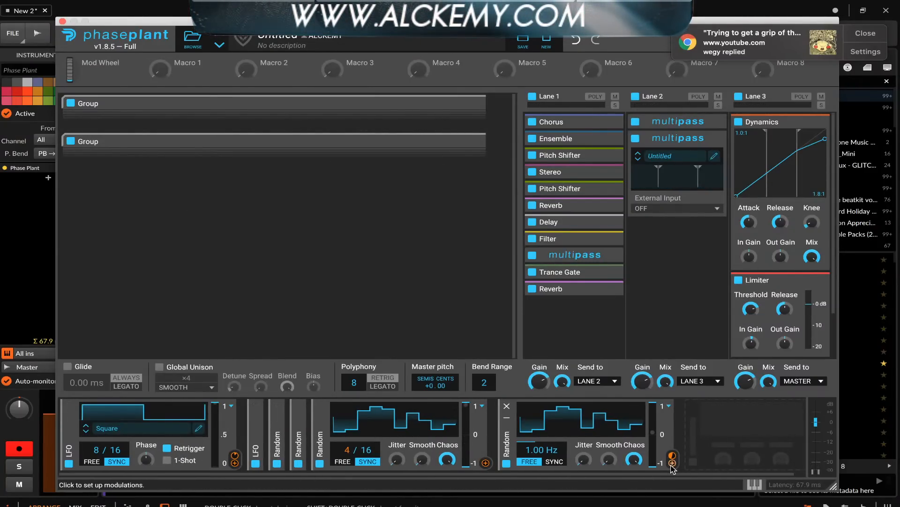
left_click_drag(673, 468, 92, 461)
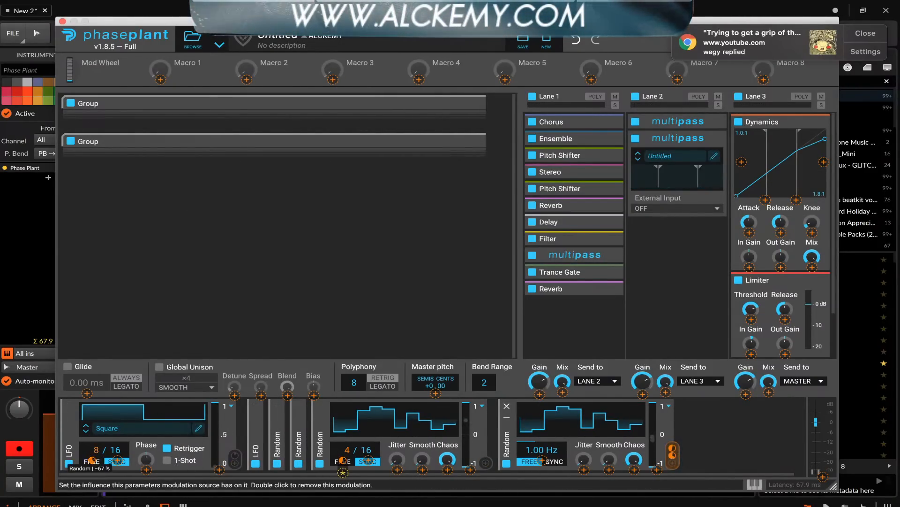
left_click(152, 441)
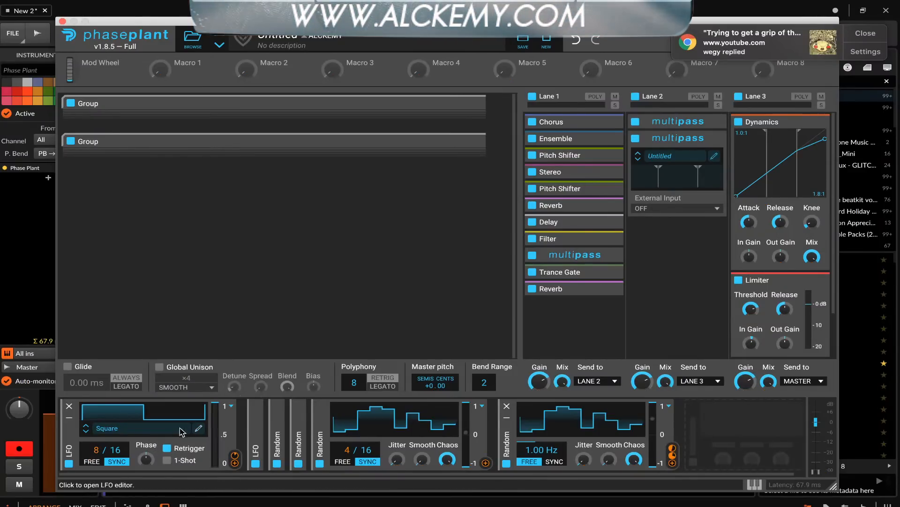
left_click(69, 417)
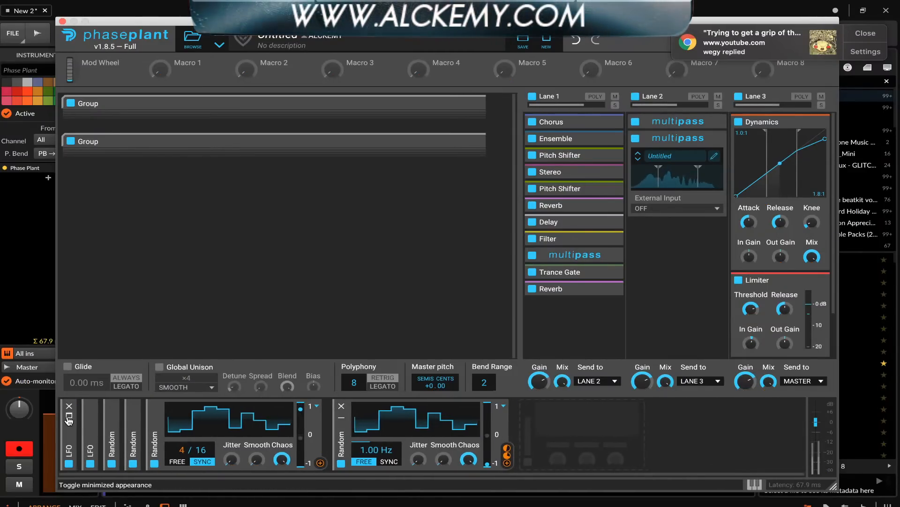
left_click(69, 419)
left_click(69, 418)
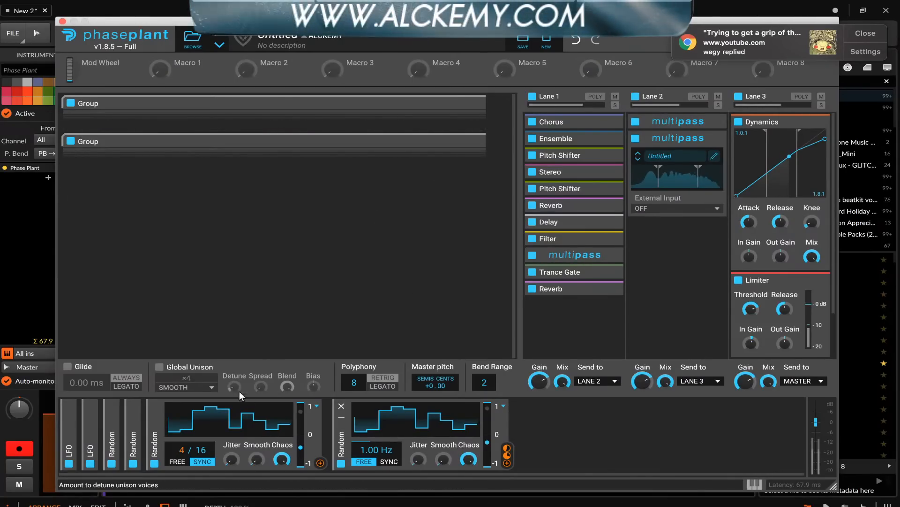
left_click(133, 425)
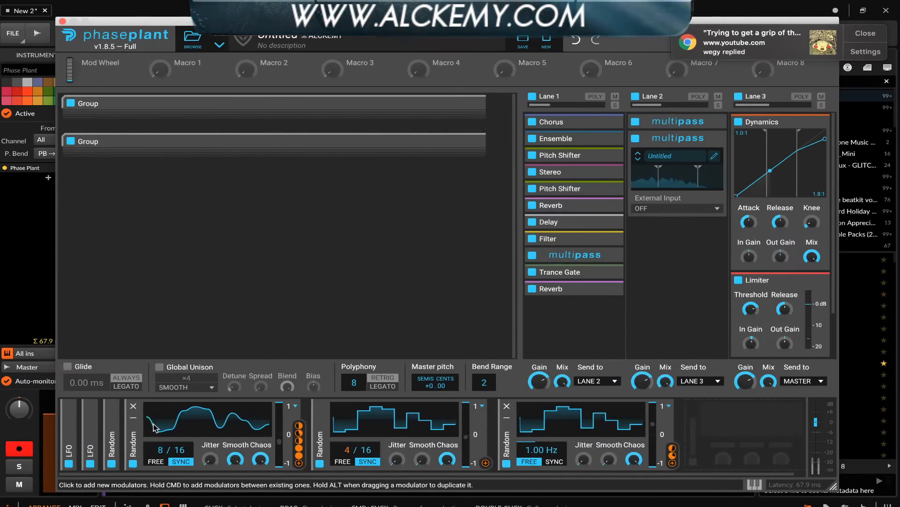
left_click(113, 421)
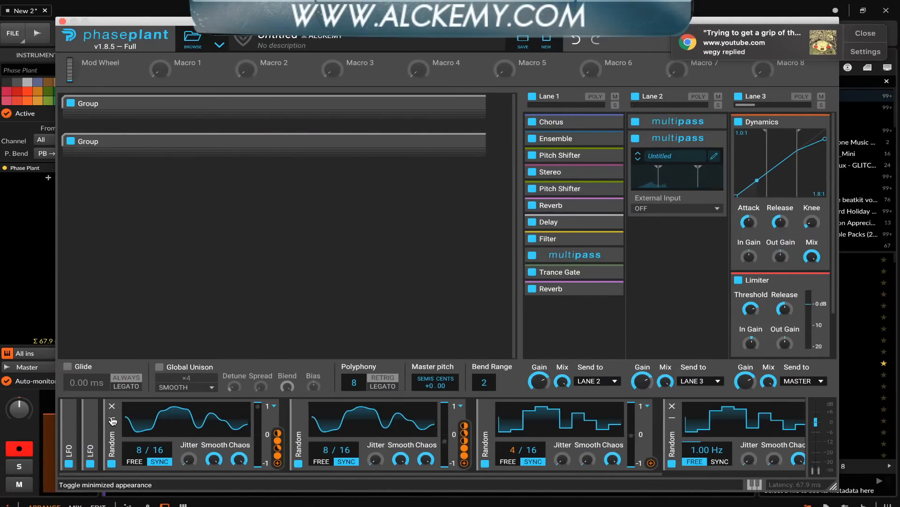
left_click(112, 420)
left_click(133, 420)
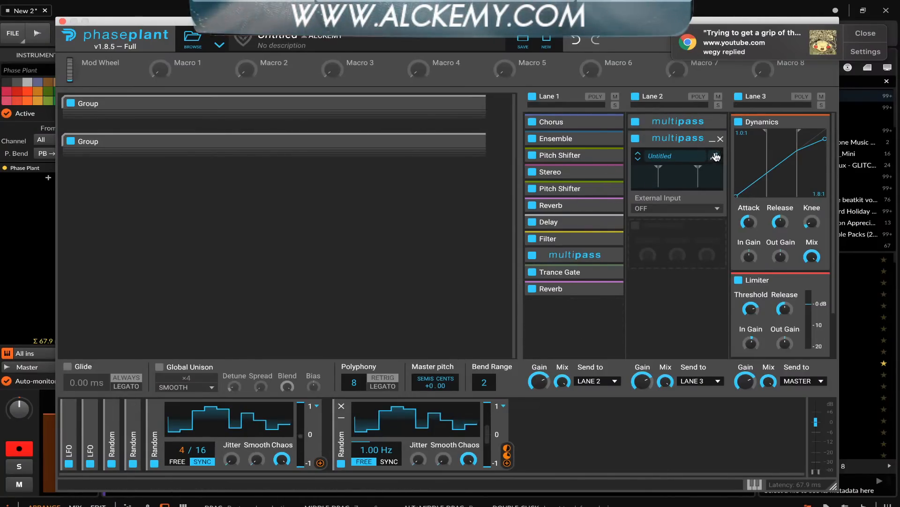
- Minimize the second Multipass in Lane 2 and add an Ensemble between the Trance Gate and last Reverb in Lane 1
left_click(712, 140)
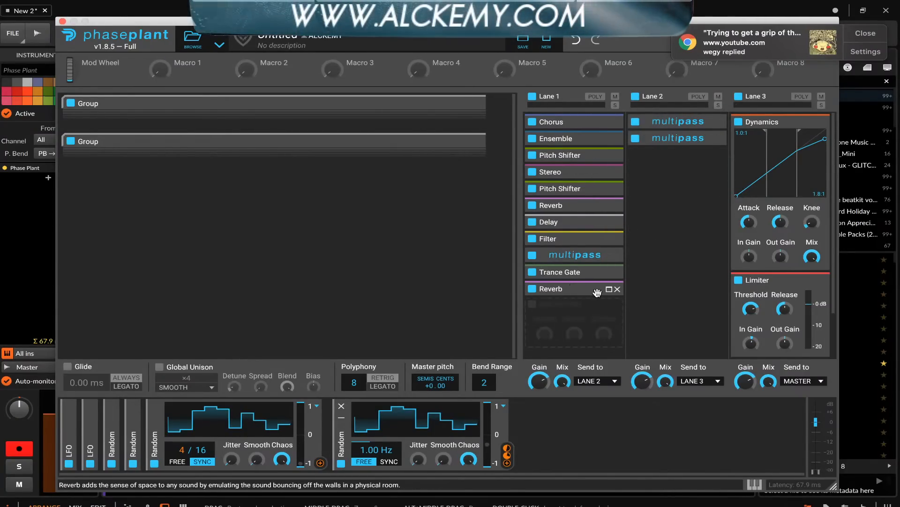
left_click(573, 315)
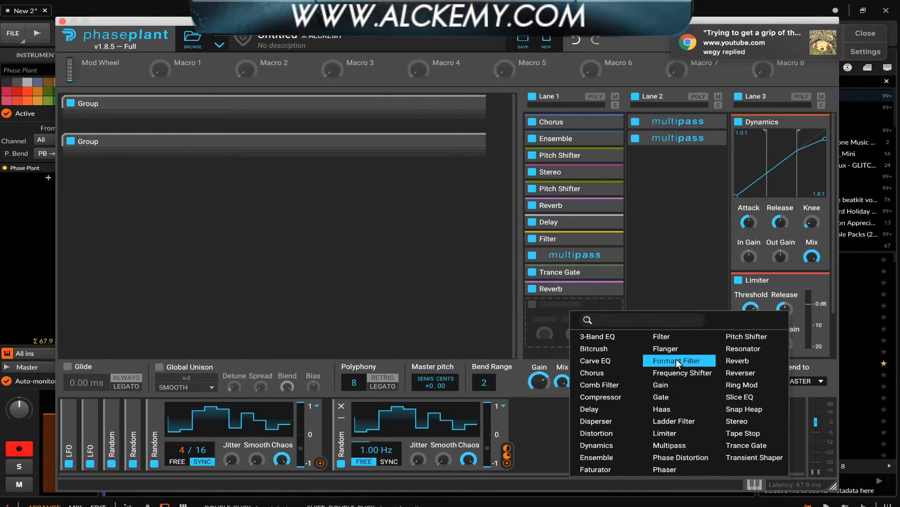
left_click(604, 457)
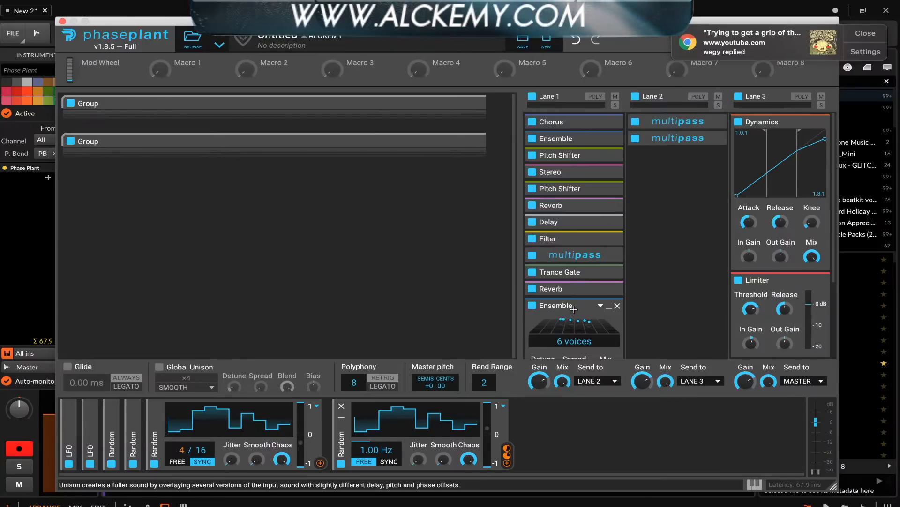
left_click_drag(578, 308, 577, 289)
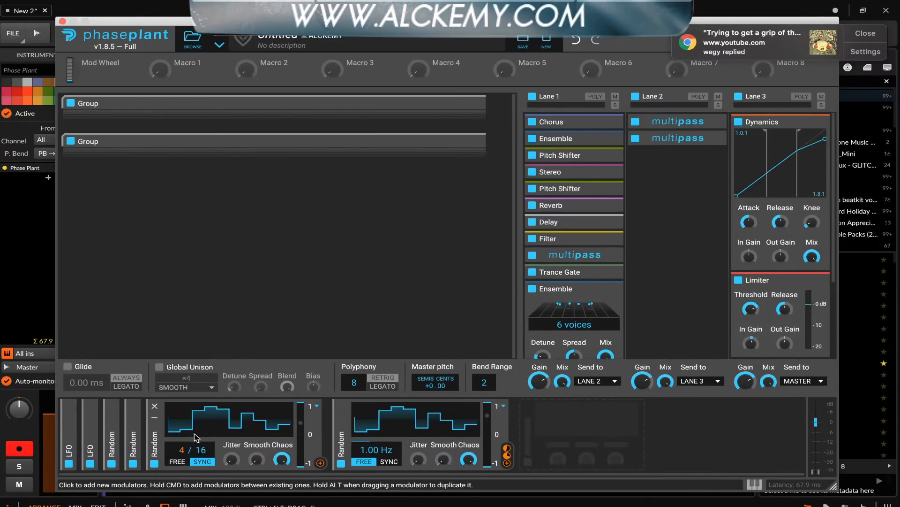
- Raise the third Random's Smooth to maximum, modulate the new Ensemble's Mix with it, and minimize the Ensemble
left_click_drag(256, 459, 256, 437)
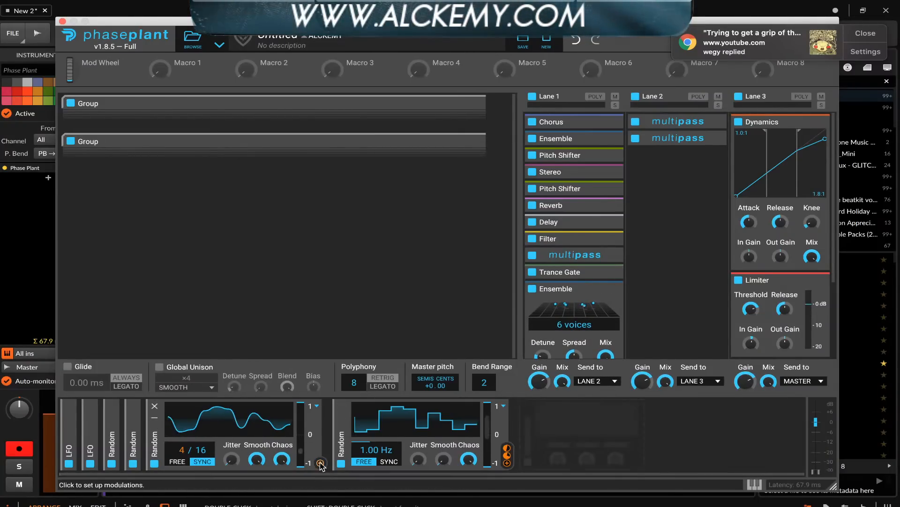
left_click_drag(320, 463, 582, 315)
scroll(582, 316, "down", 4)
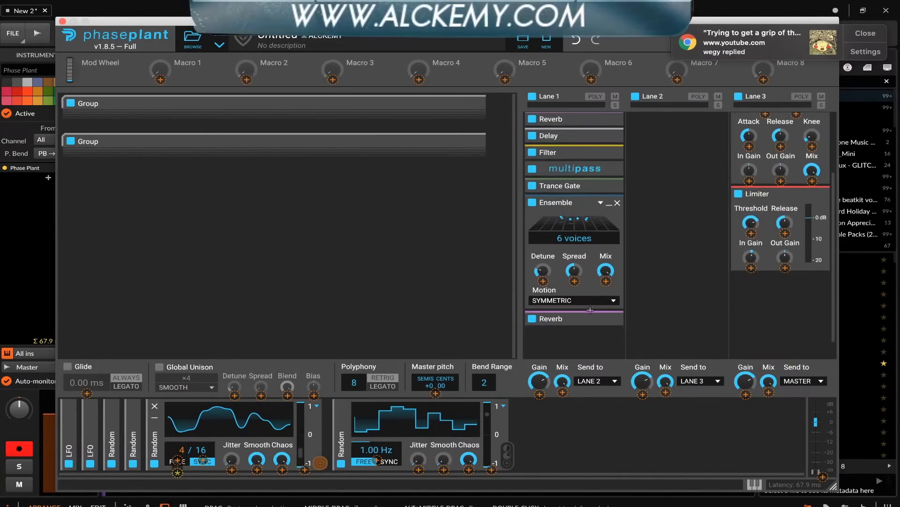
left_click(606, 281)
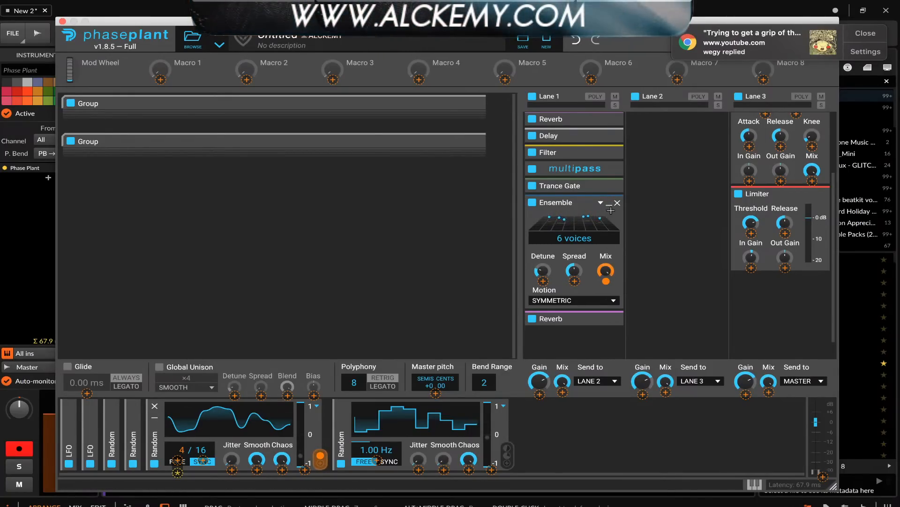
left_click(609, 206)
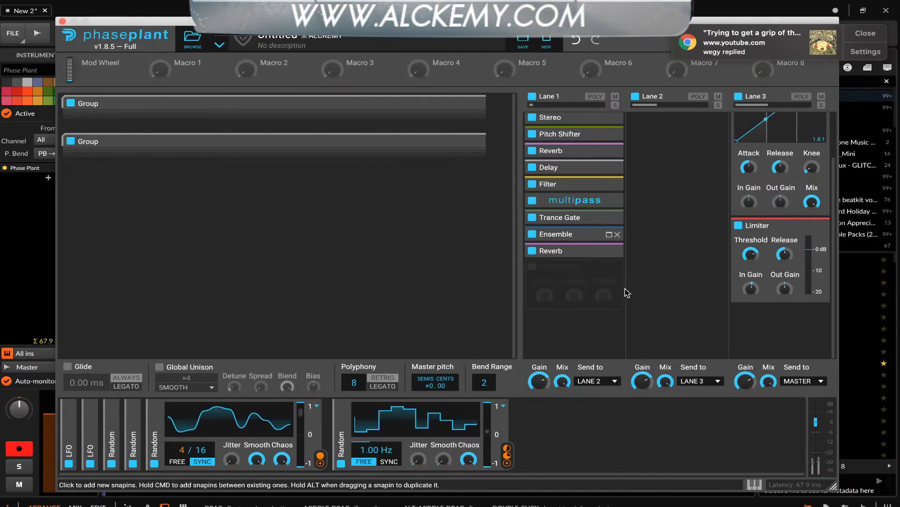
- Remove the first LFO with the Square shape and minimize the third and fourth Random modulators
left_click(342, 421)
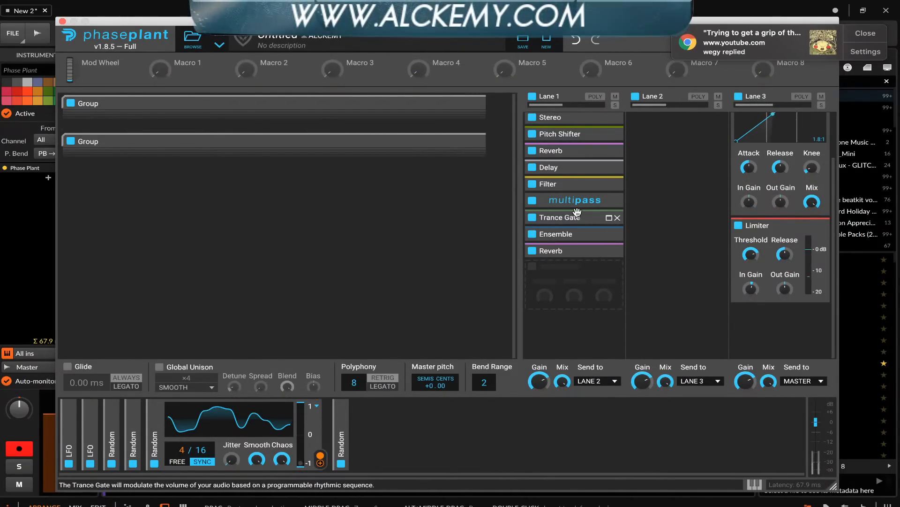
left_click(69, 416)
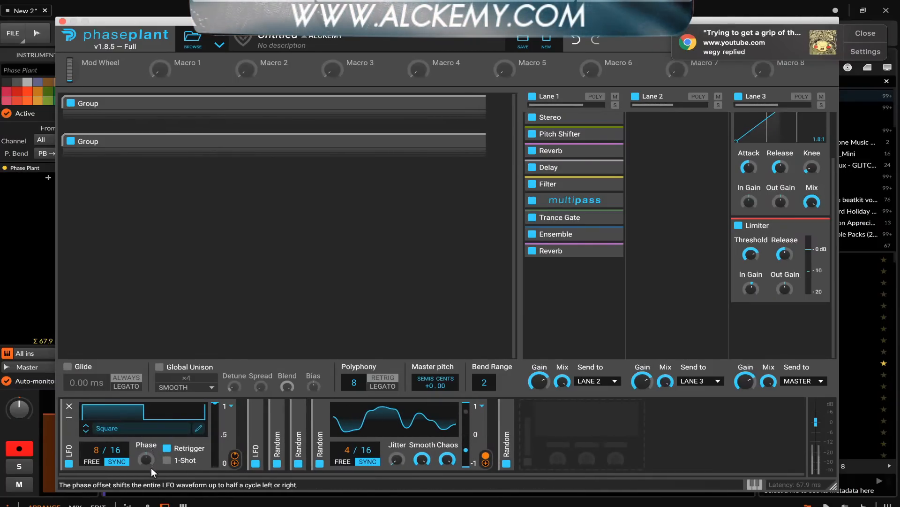
left_click(69, 409)
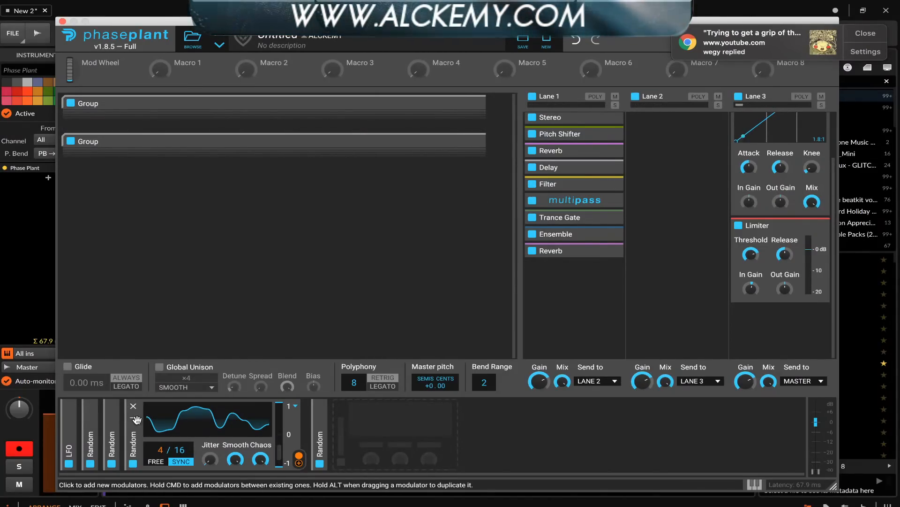
left_click(135, 420)
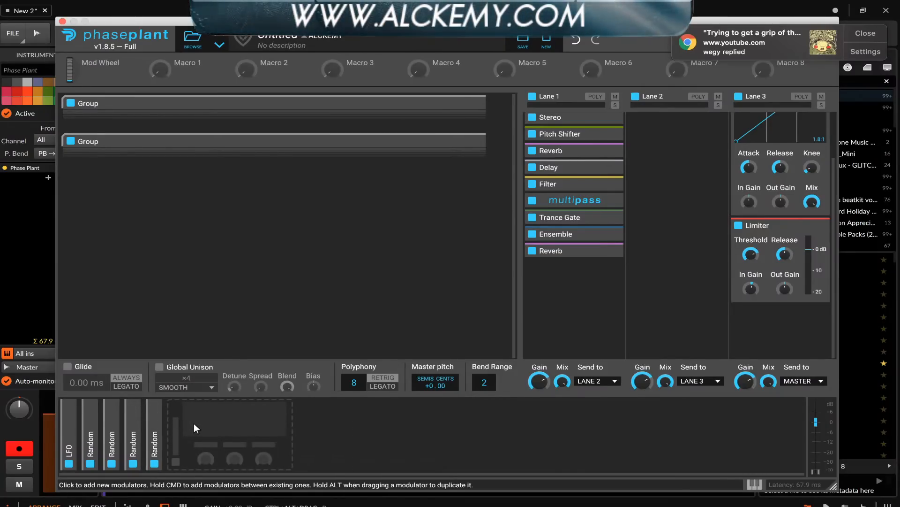
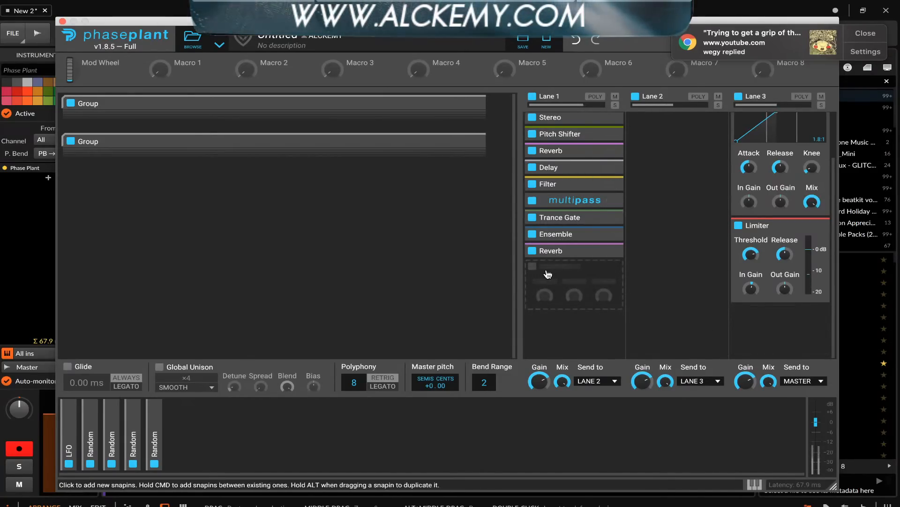
- Expand the first two Random modulators and remove the remaining Sine-based LFO
mouse_move(115, 437)
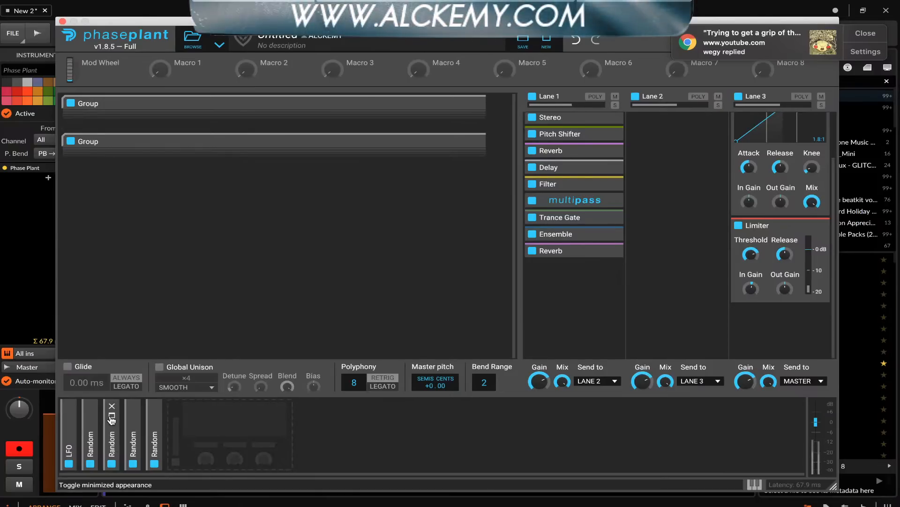
left_click(111, 417)
left_click(90, 418)
left_click(69, 418)
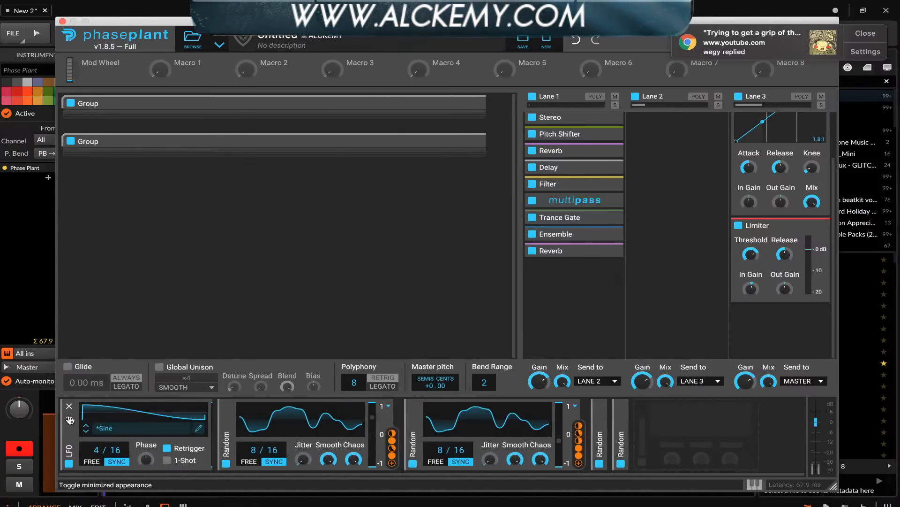
left_click(70, 407)
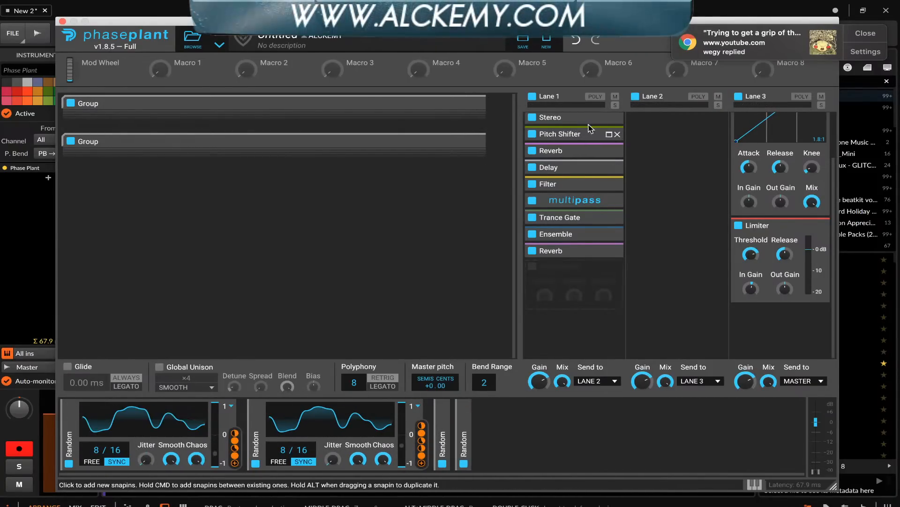
- Lower the Lane 1 Filter's Cutoff to its minimum, and minimize the Filter and the first two Randoms
left_click(607, 183)
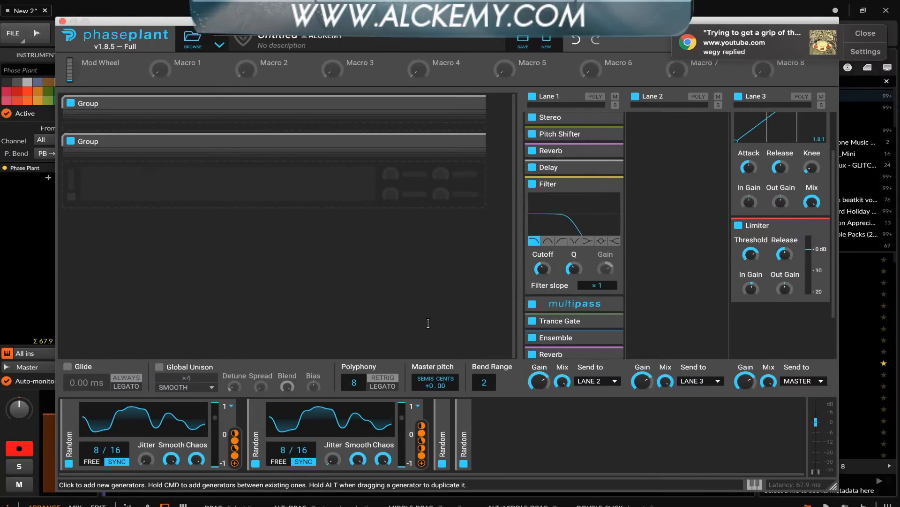
left_click_drag(234, 448, 542, 269)
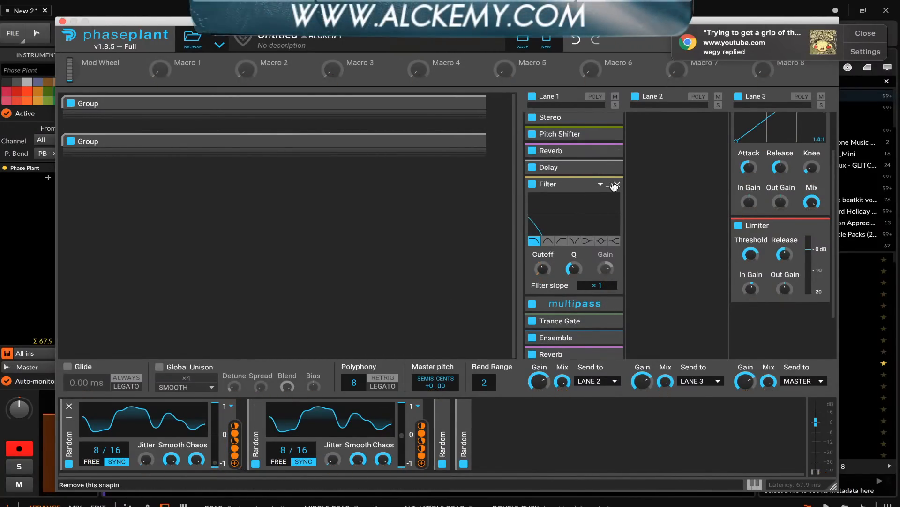
left_click(614, 186)
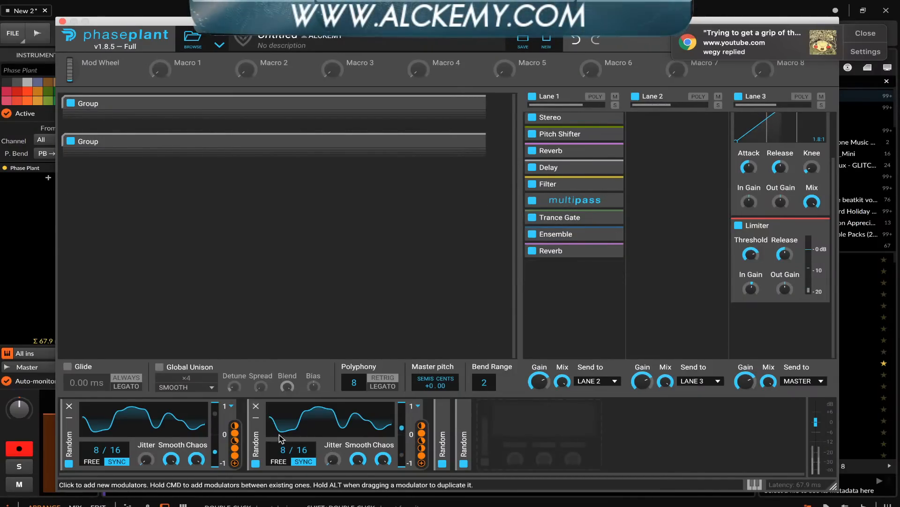
left_click(257, 419)
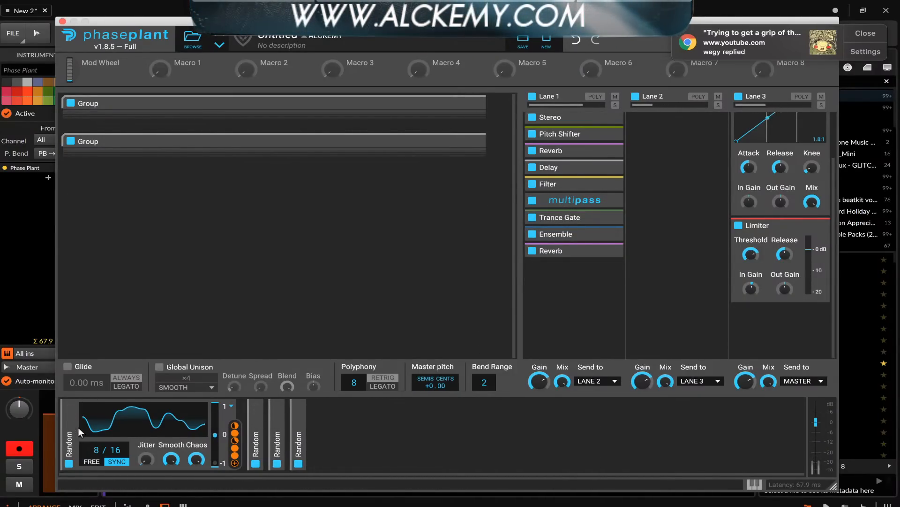
left_click(66, 423)
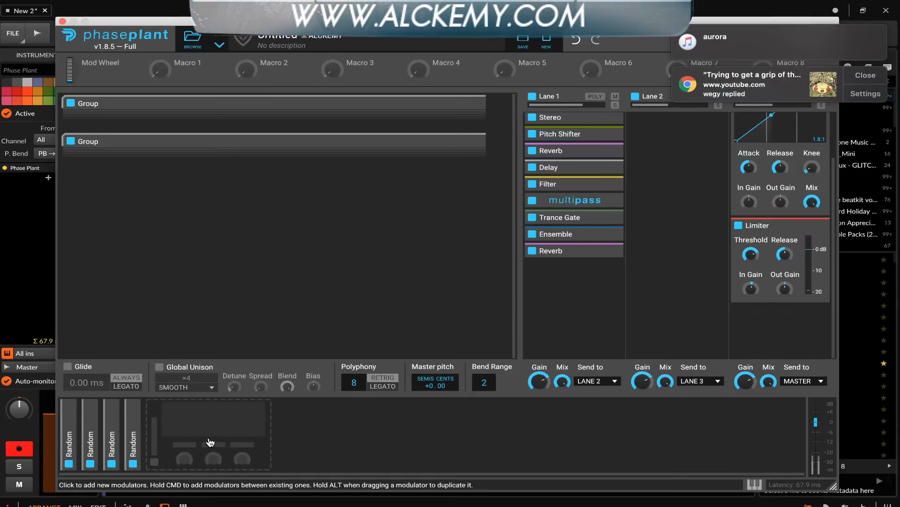
- Add a fifth Random modulator and raise its Smooth to maximum
left_click(184, 420)
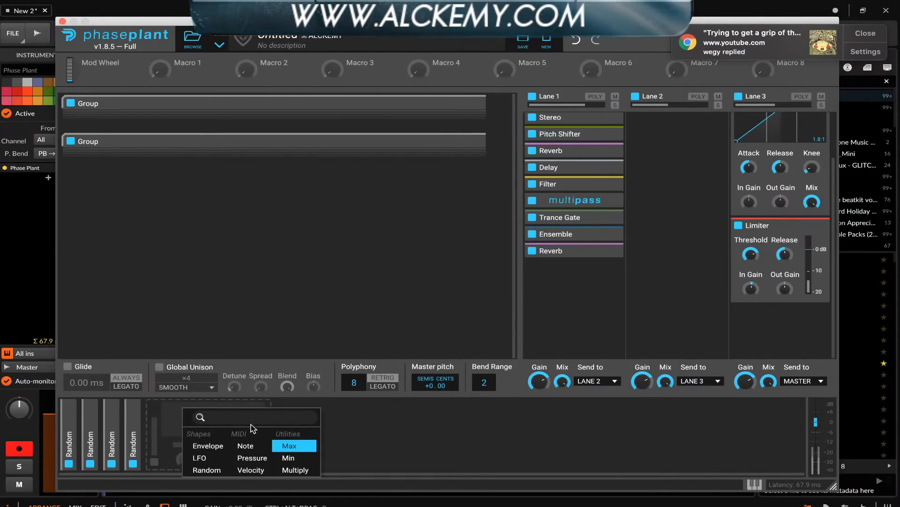
left_click(204, 468)
left_click_drag(259, 462, 261, 443)
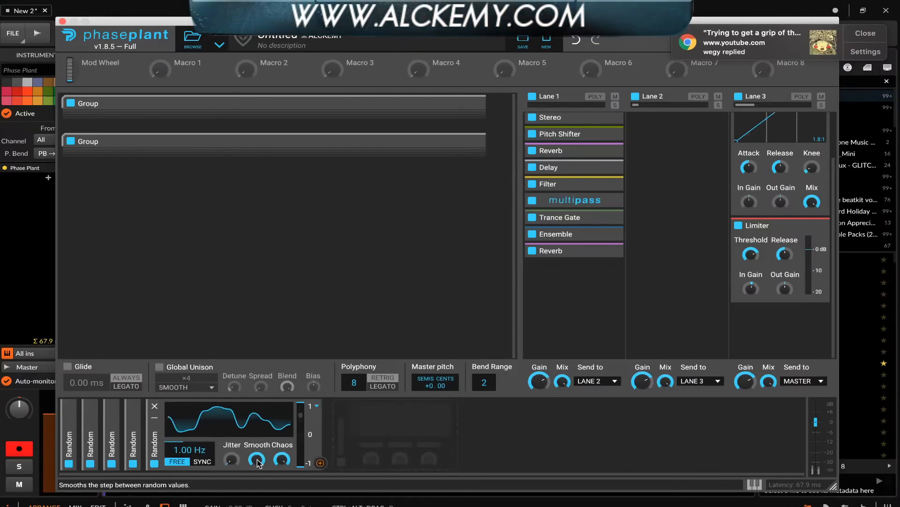
- Modulate the Master pitch with the fifth Random by +48.00 semitones and switch that Random's rate to tempo sync at 4/16
left_click(320, 463)
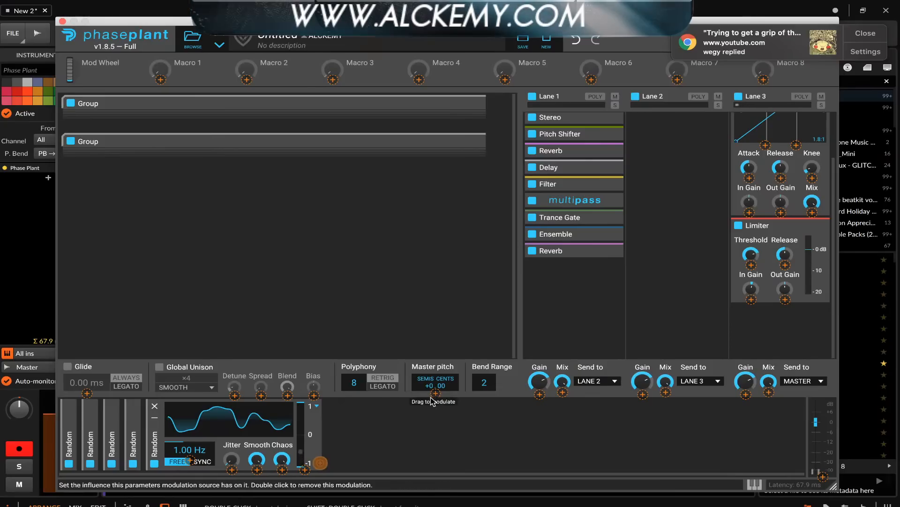
left_click_drag(434, 400, 434, 373)
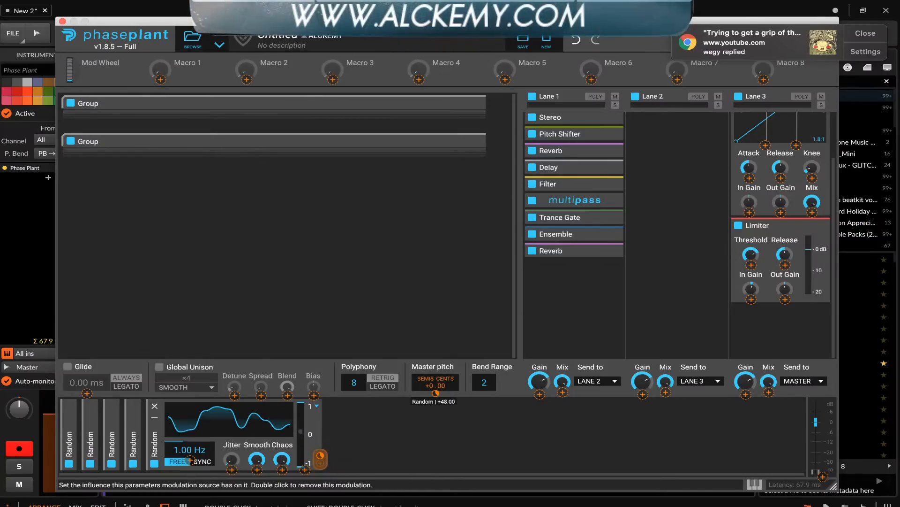
left_click(155, 420)
left_click(155, 419)
left_click(202, 461)
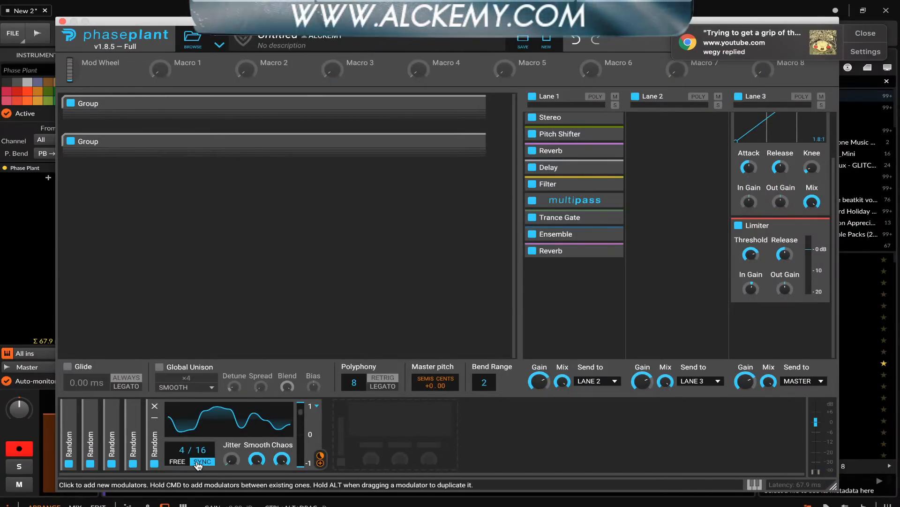
- Minimize the fifth Random modulator, duplicate it as a sixth Random, and expand the copy
left_click(155, 417)
left_click(157, 429, "alt")
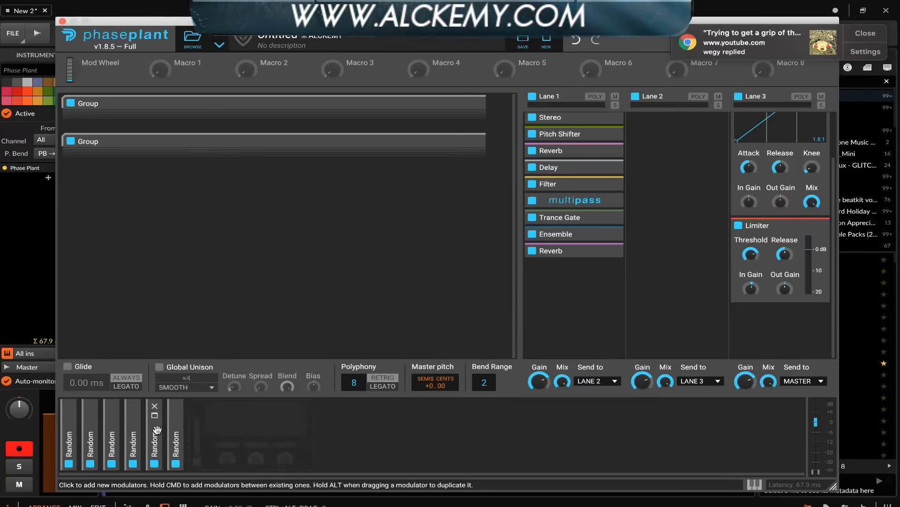
left_click(176, 415)
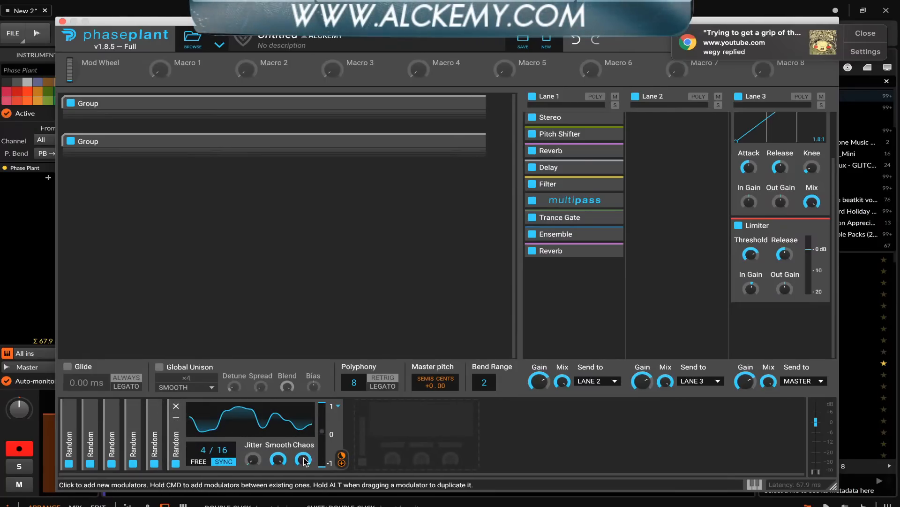
- Set the fifth Random's modulation of Master pitch to about +0.60 semitones, and minimize the fifth and sixth Randoms
left_click(159, 418)
left_click_drag(321, 463, 436, 396)
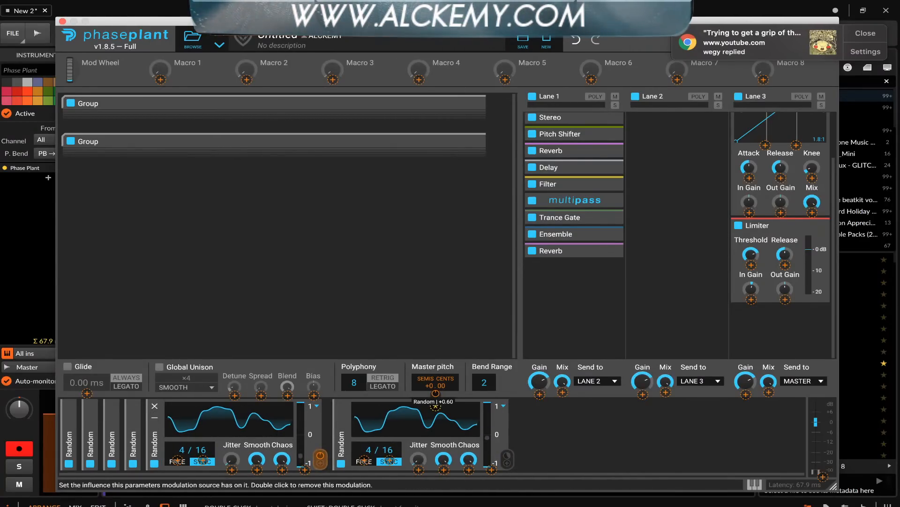
left_click(536, 426)
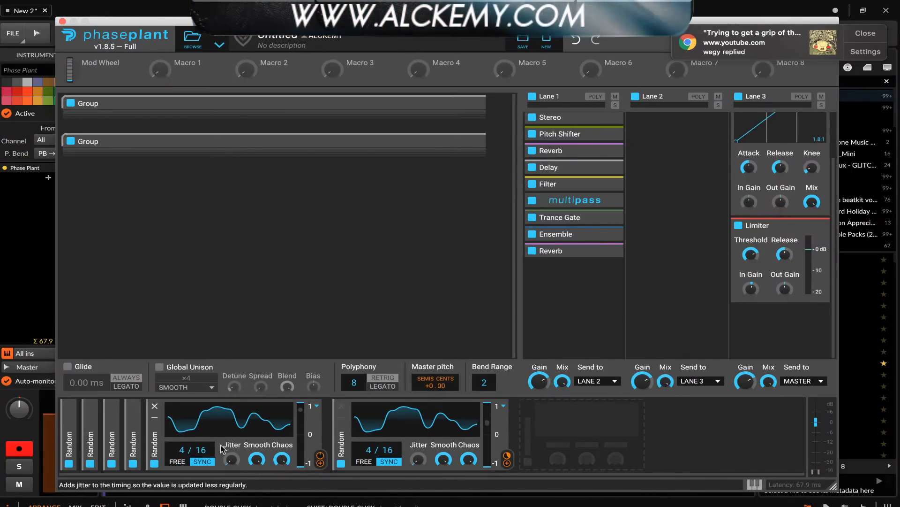
left_click(158, 418)
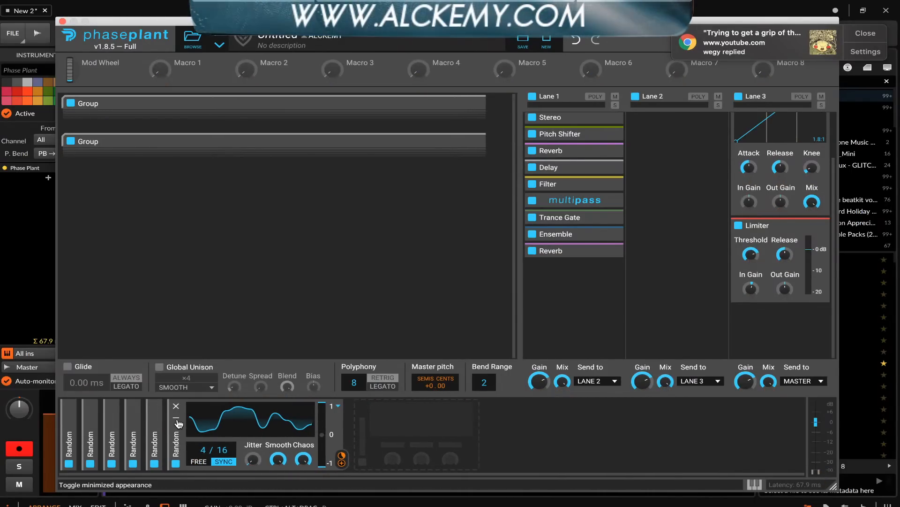
left_click(177, 418)
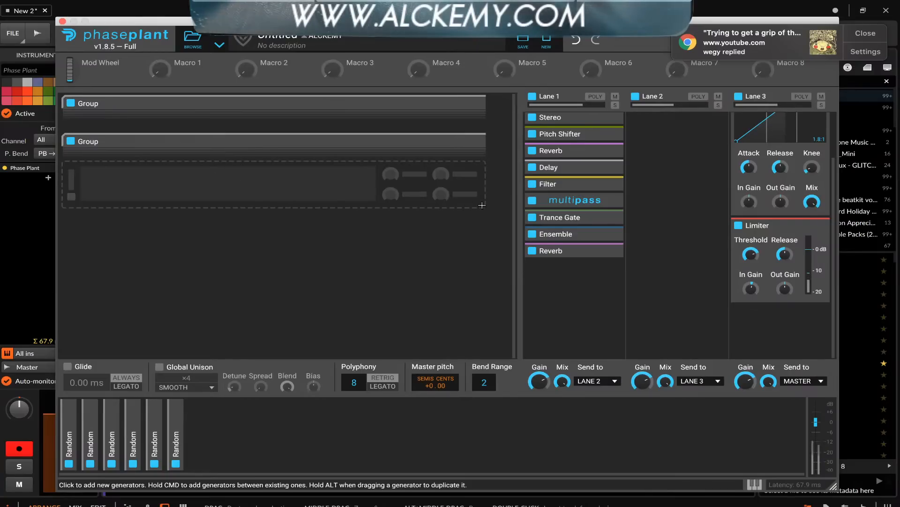
- Add a third, empty generator Group below the two existing ones
left_click(244, 182)
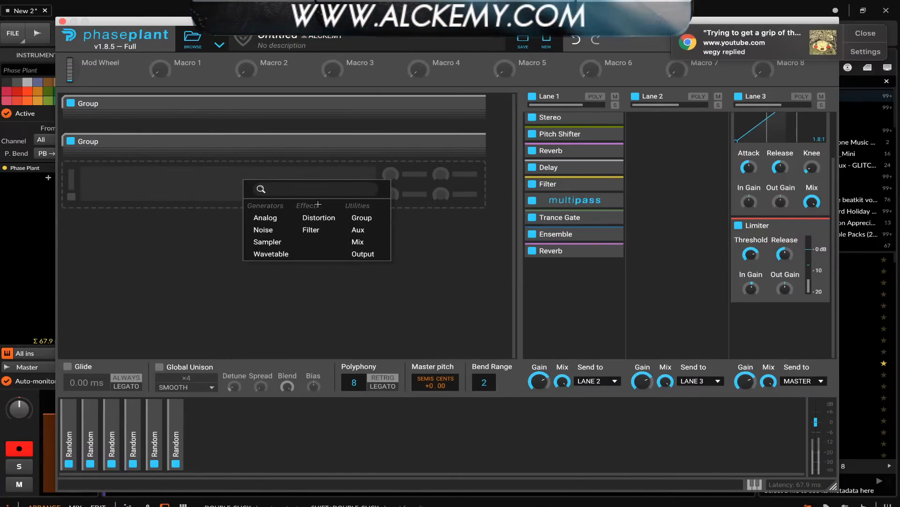
left_click(363, 218)
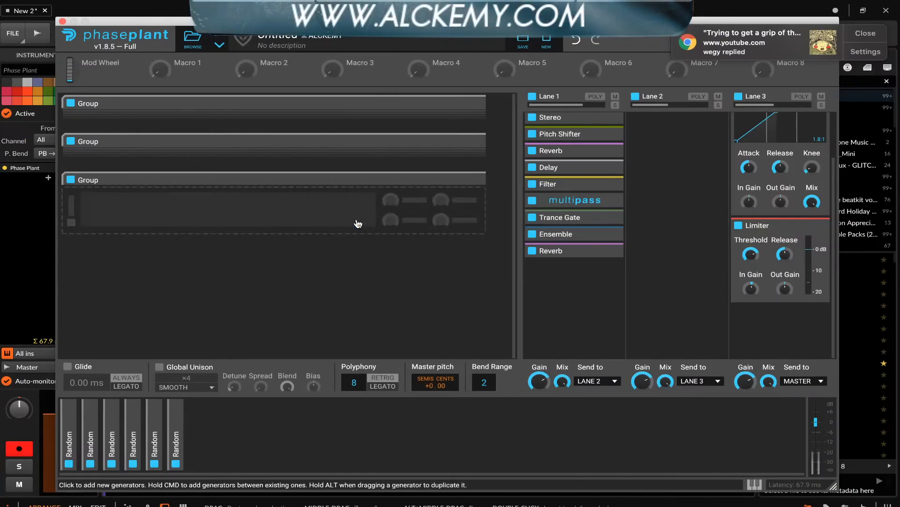
left_click(163, 210)
left_click(230, 186)
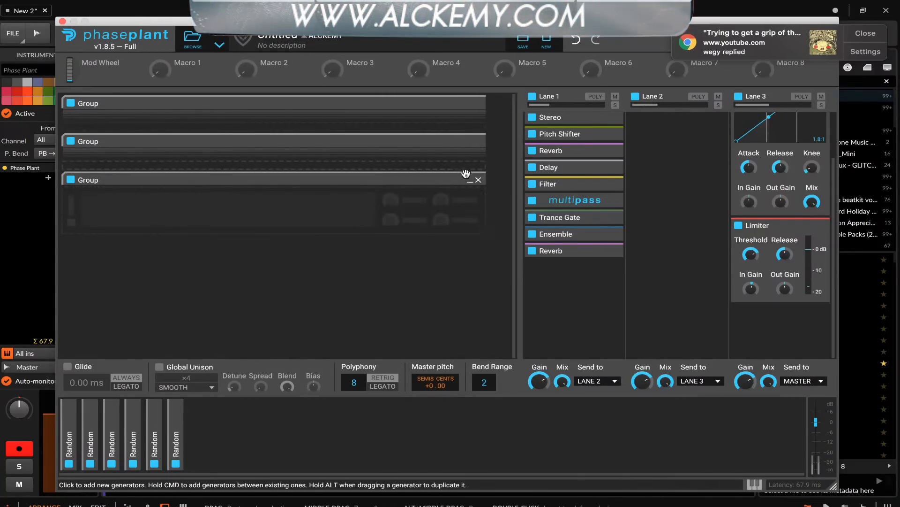
- Switch the first Analog oscillator in the second Group to a triangle wave and minimize that Group
left_click(469, 141)
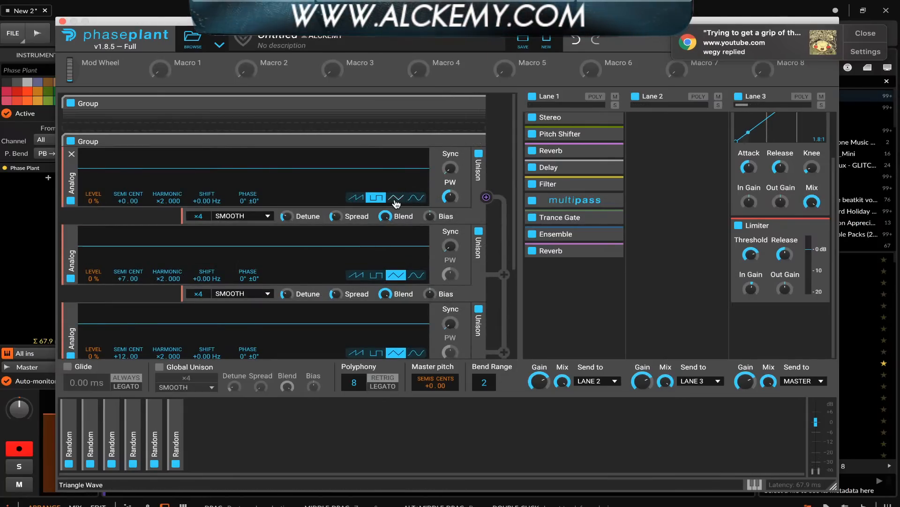
left_click(396, 199)
scroll(396, 203, "down", 2)
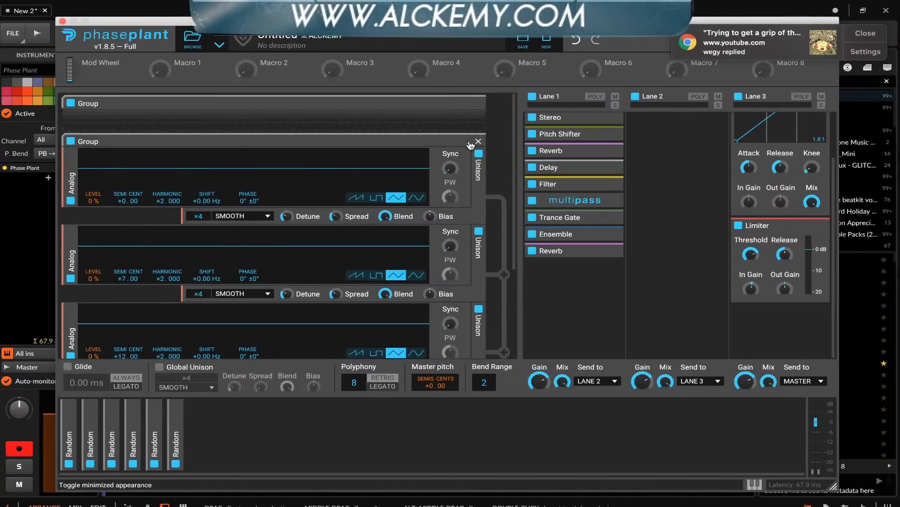
left_click(467, 140)
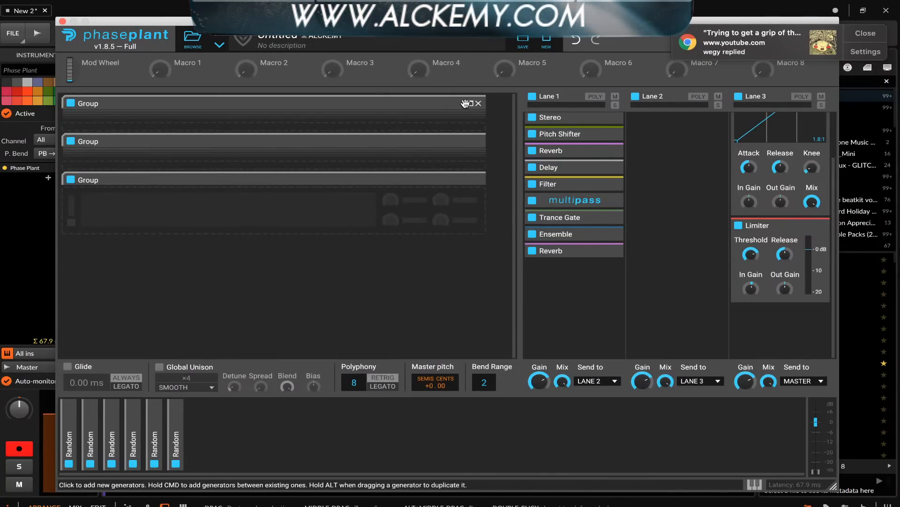
- Set the first Group's Analog oscillator to a triangle wave, and reduce its unison to one voice with Unison switched off
left_click(467, 103)
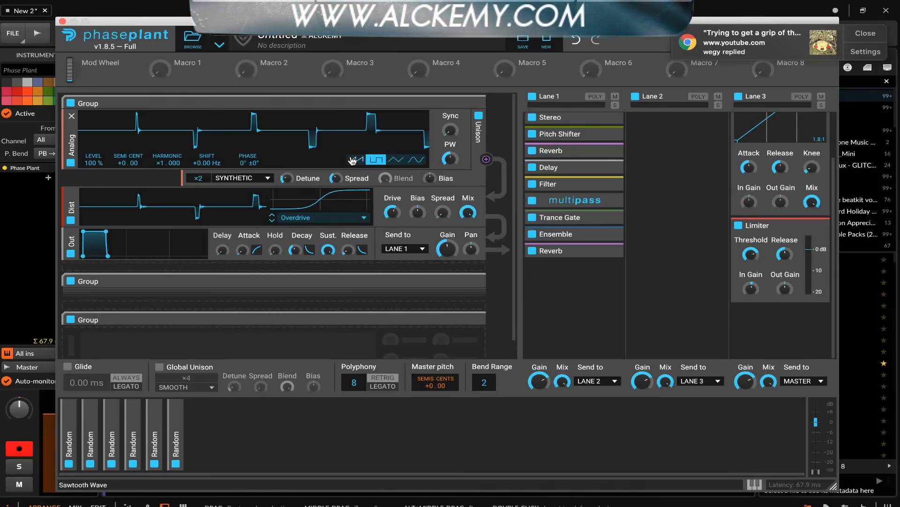
left_click(394, 160)
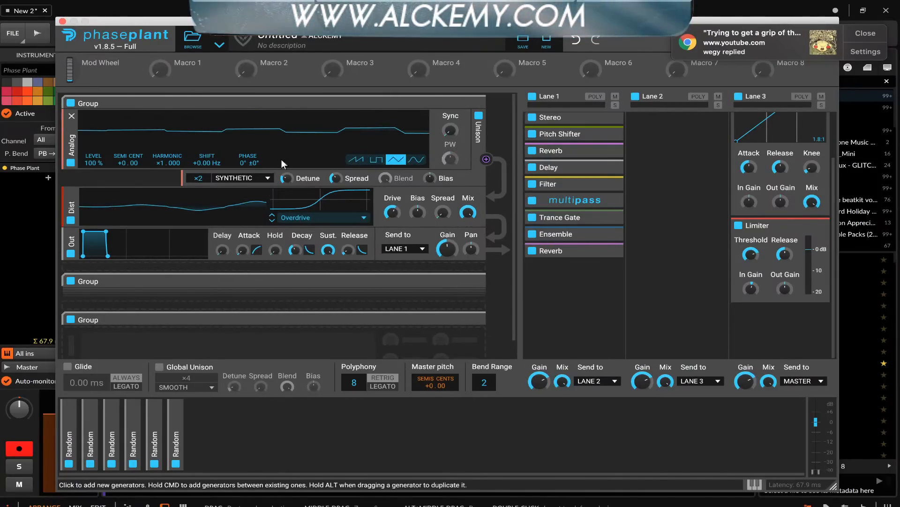
left_click_drag(200, 178, 200, 189)
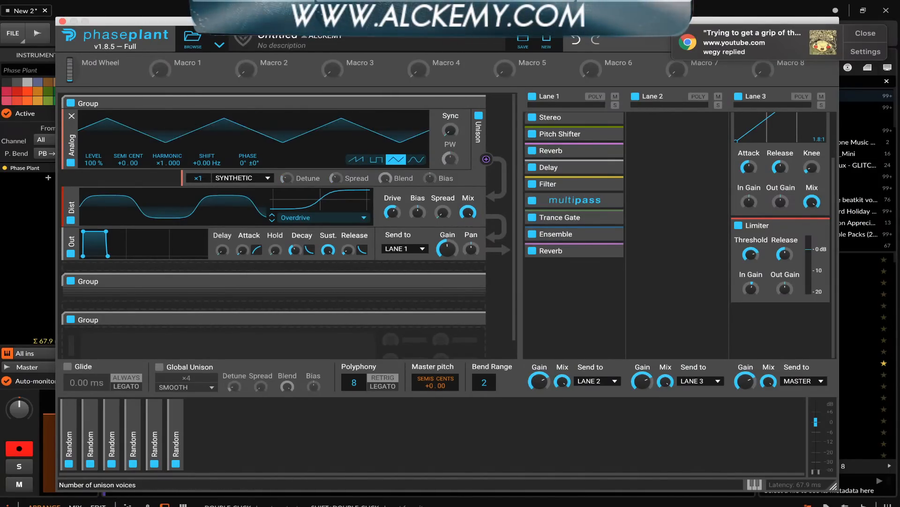
left_click(478, 115)
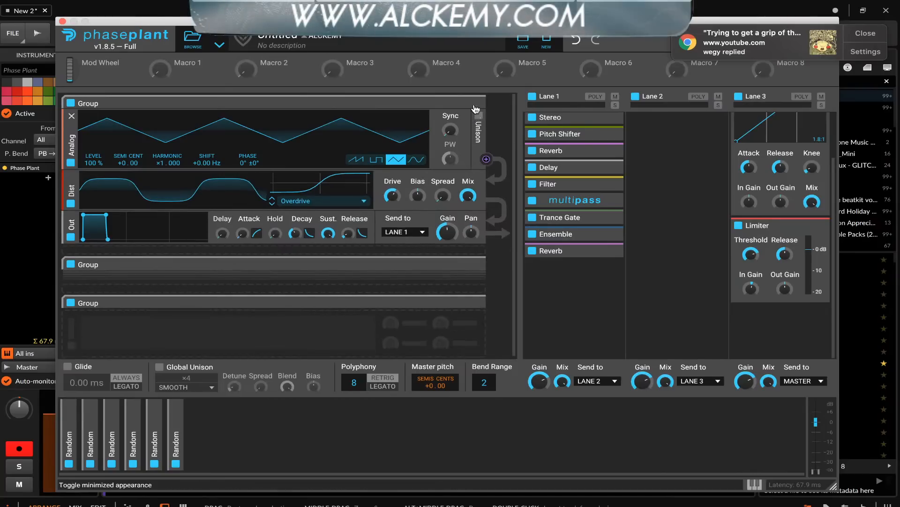
left_click(471, 109)
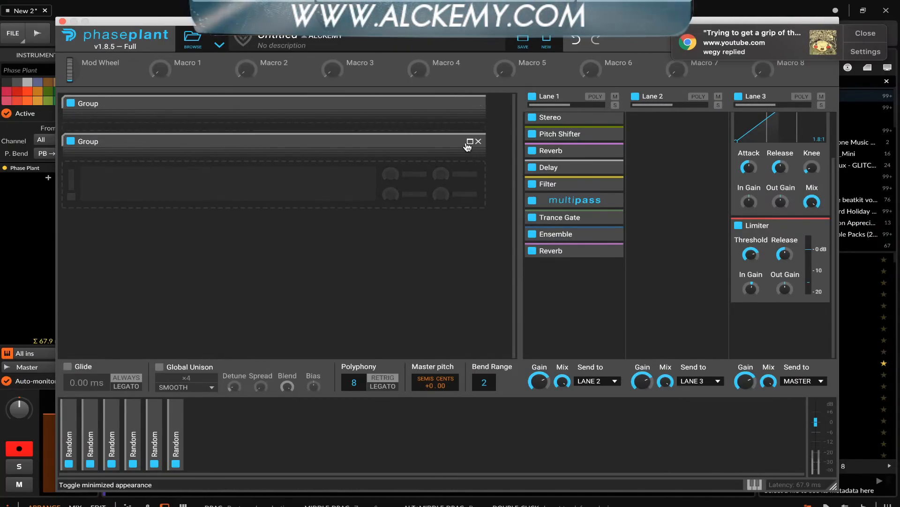
- Add a Distortion to the second Group, place it between the last Analog oscillator and the Output, and minimize the Group
left_click(470, 142)
scroll(329, 181, "down", 3)
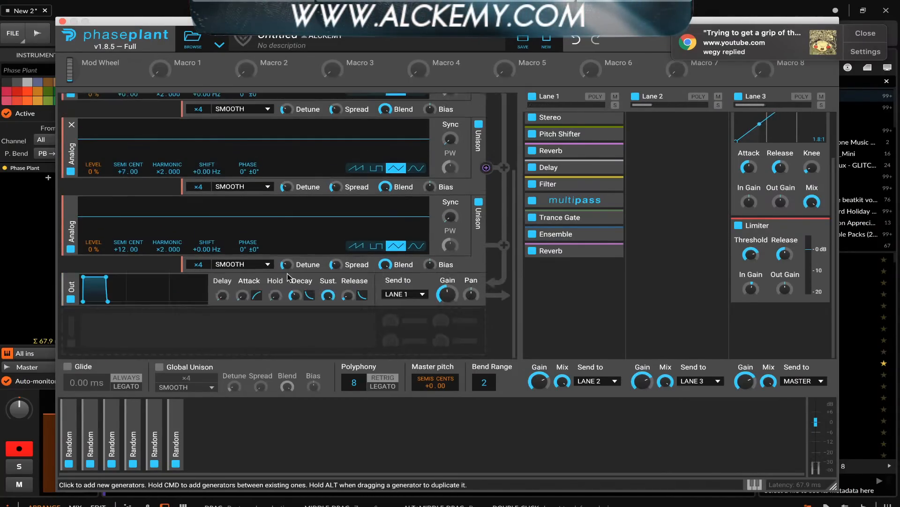
left_click(221, 327)
left_click(293, 364)
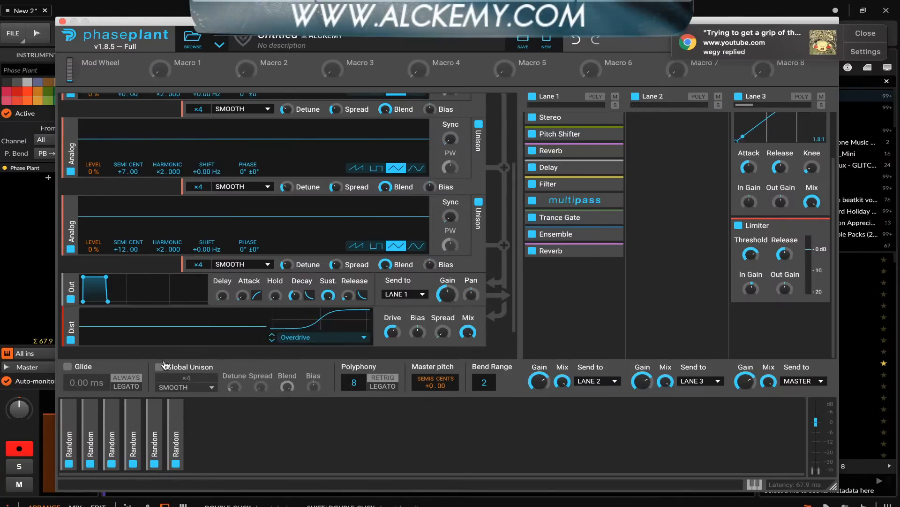
left_click_drag(72, 327, 72, 289)
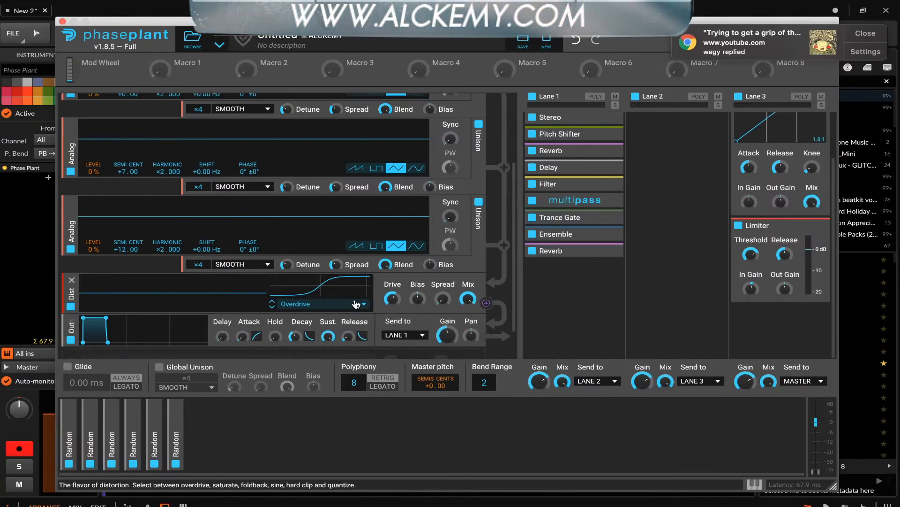
scroll(404, 227, "up", 1)
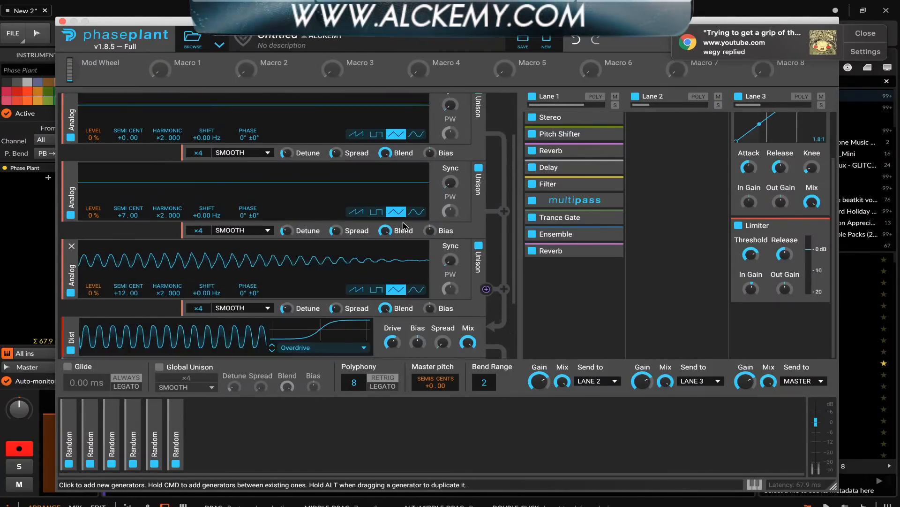
scroll(404, 227, "up", 2)
left_click(470, 141)
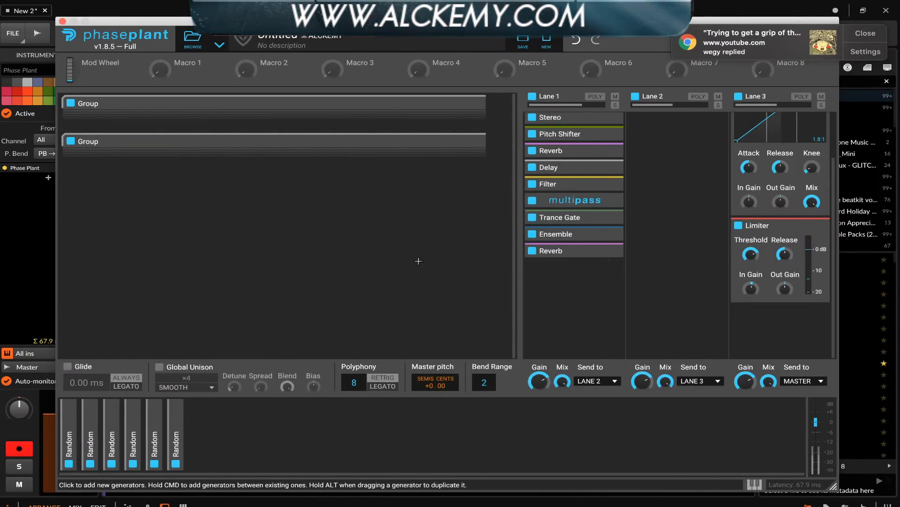
- Expand Lane 1's last Reverb and the fifth Random, and set the Random modulation of the Reverb's Mix to 58%
scroll(639, 189, "up", 2)
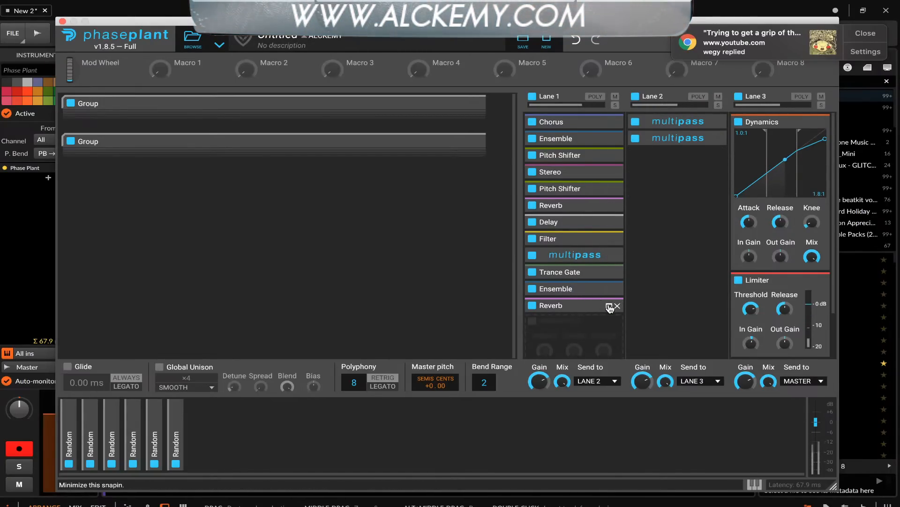
left_click(609, 305)
scroll(610, 308, "down", 1)
scroll(610, 308, "down", 1)
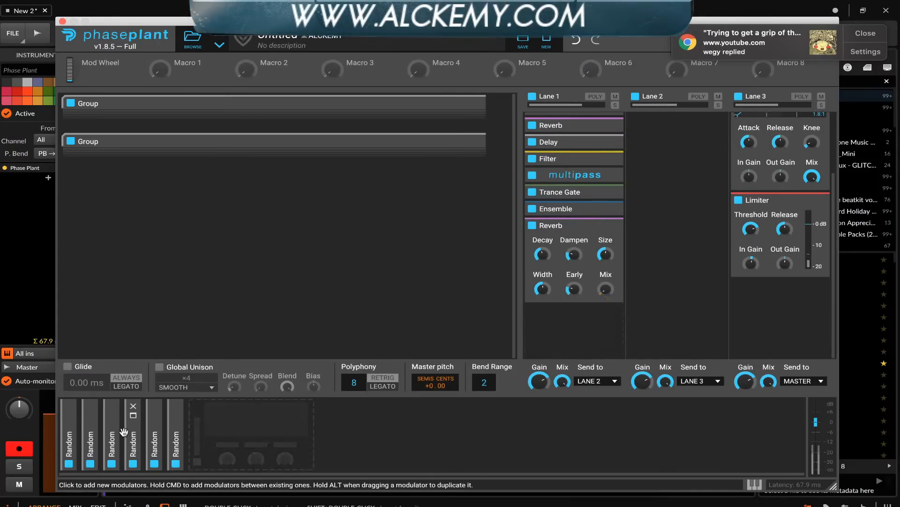
left_click(156, 419)
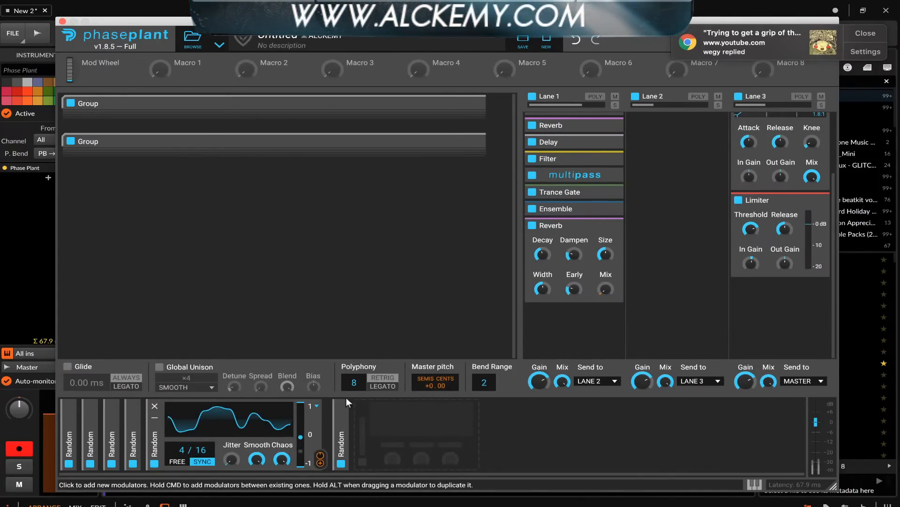
left_click_drag(606, 298, 606, 302)
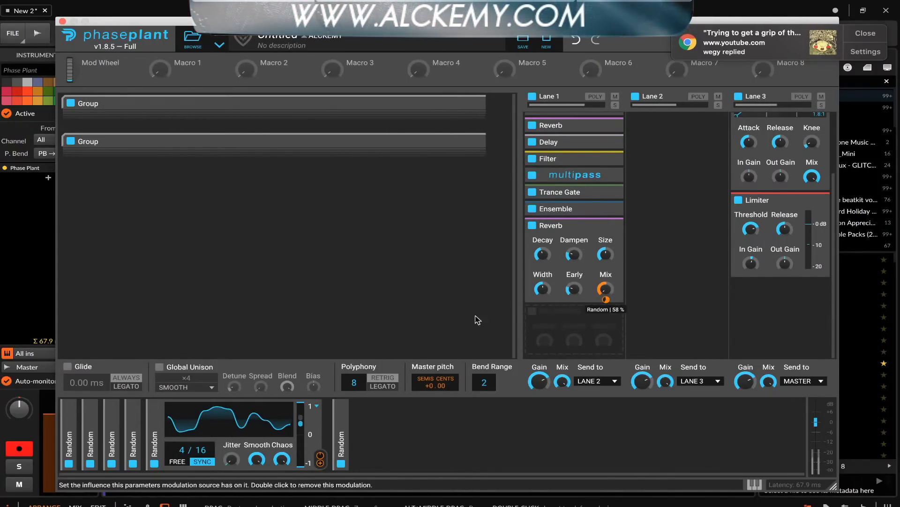
- Expand the fourth and third Randoms and lower the second Random's synced rate, leaving the first two Randoms minimized
left_click(134, 427)
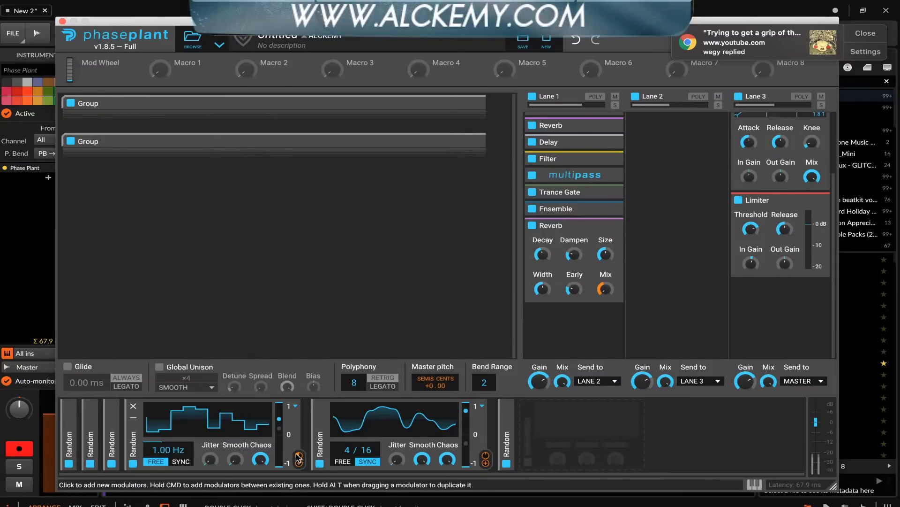
left_click(113, 417)
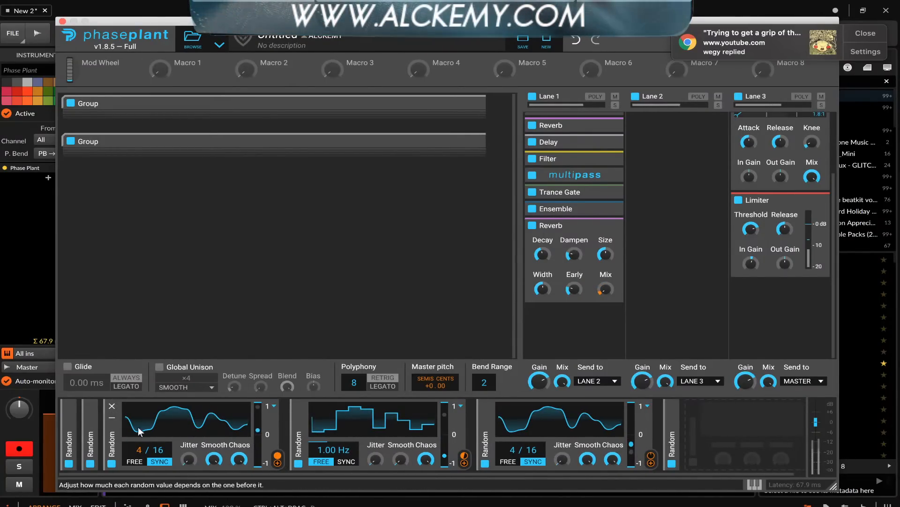
left_click(90, 417)
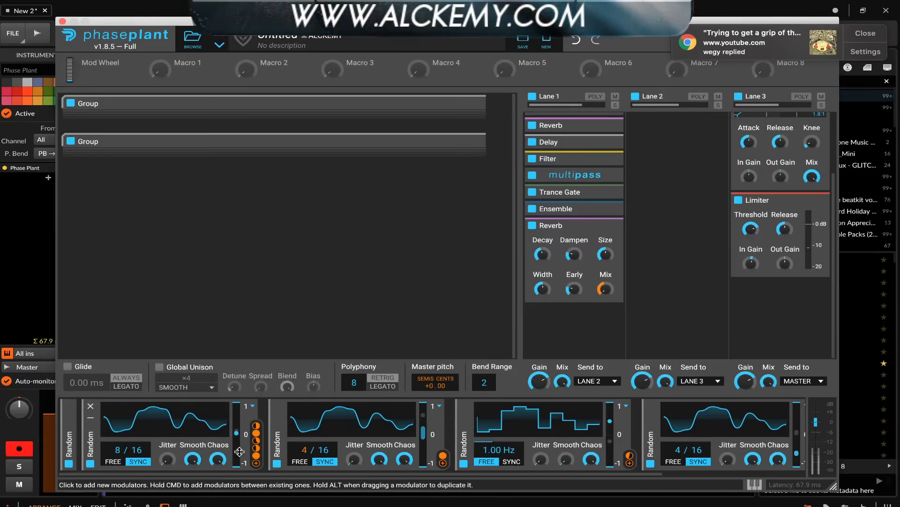
left_click_drag(123, 450, 124, 457)
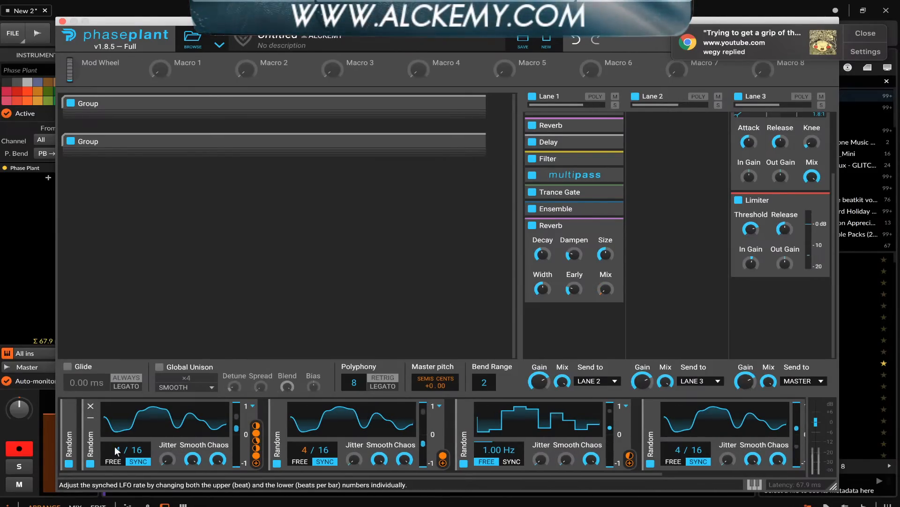
left_click(90, 418)
left_click(70, 417)
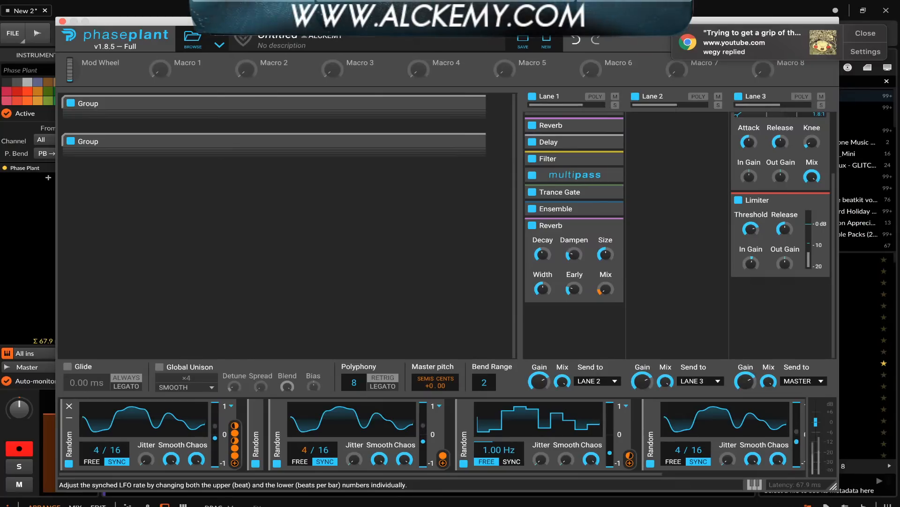
left_click(69, 417)
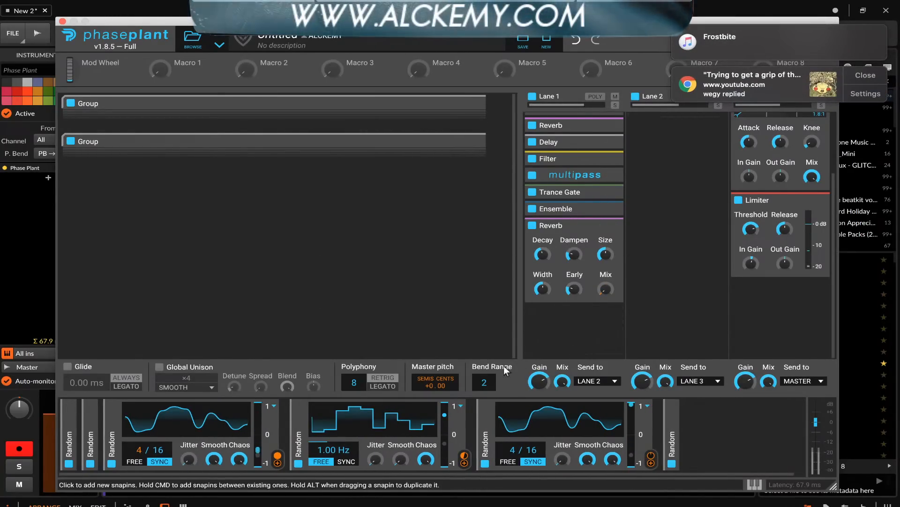
- Lower the larger Random modulation amount on Master pitch, and minimize Lane 1's last Reverb
mouse_move(437, 395)
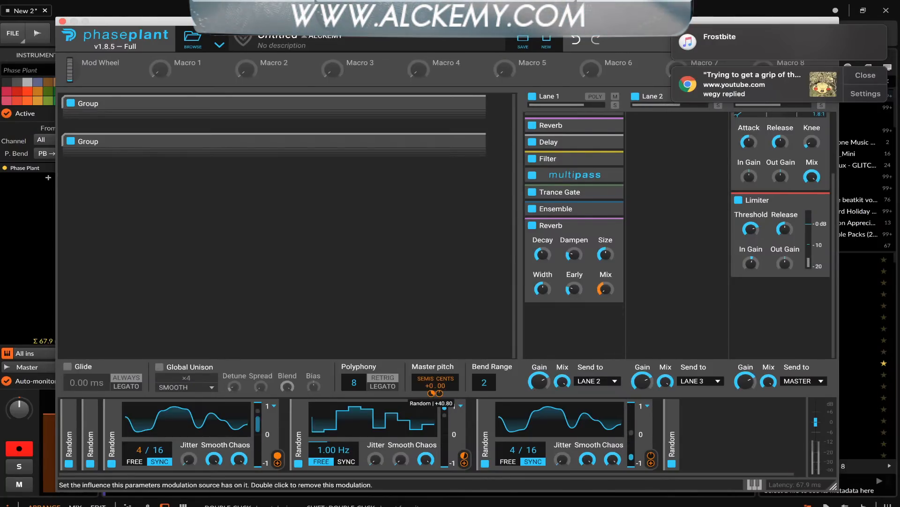
left_click_drag(431, 393, 431, 396)
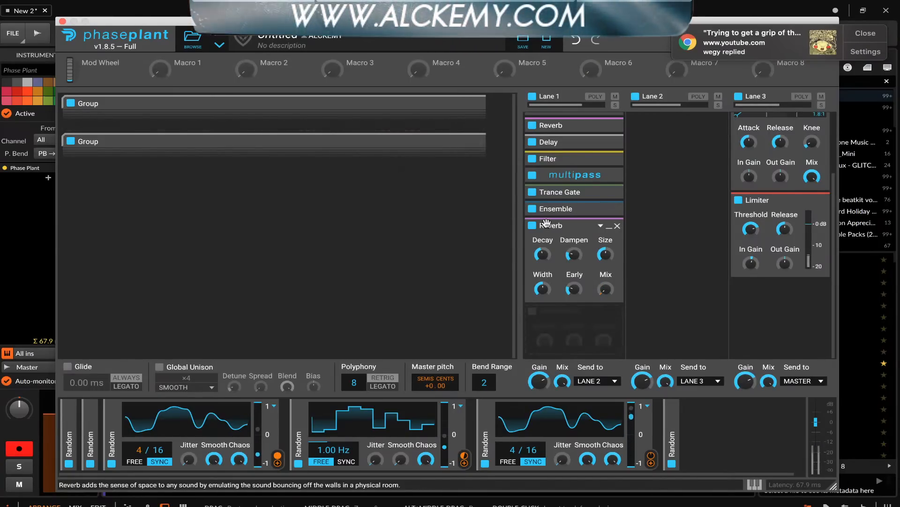
left_click(609, 227)
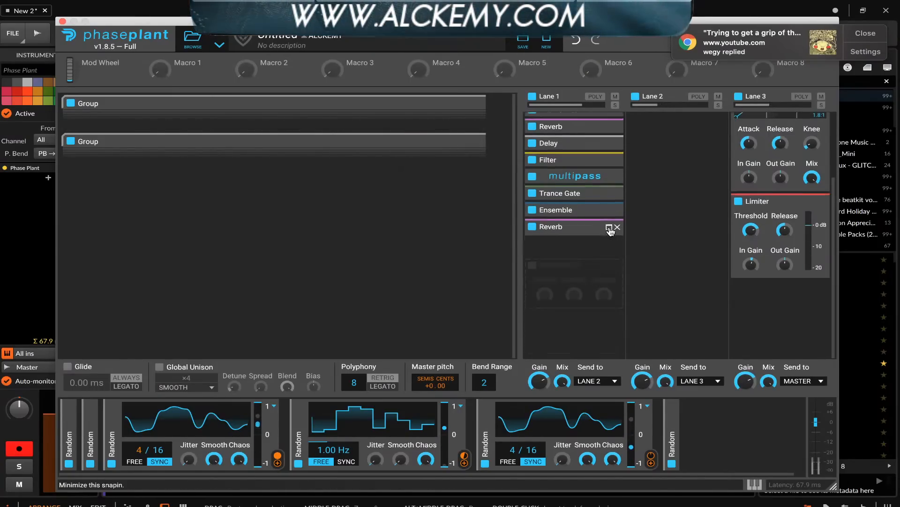
- Delete the free-running 1.00 Hz Random modulator
scroll(588, 197, "up", 3)
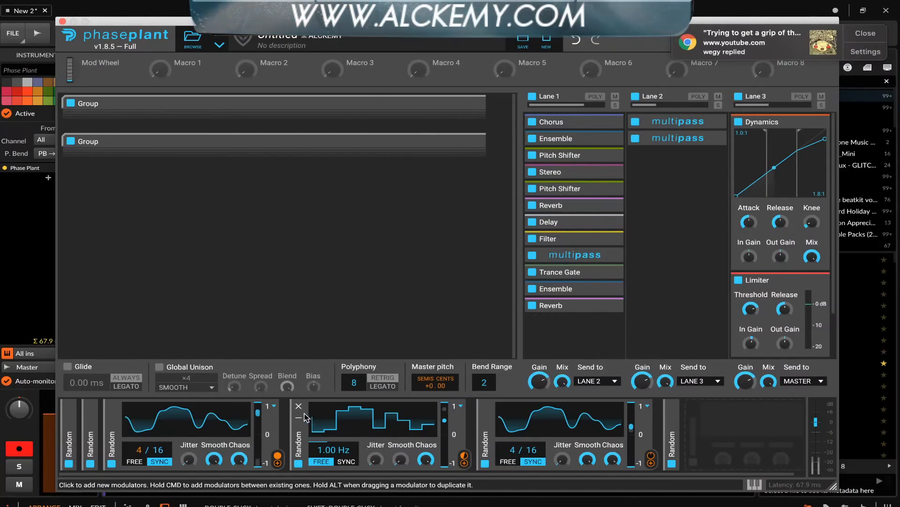
left_click(299, 410)
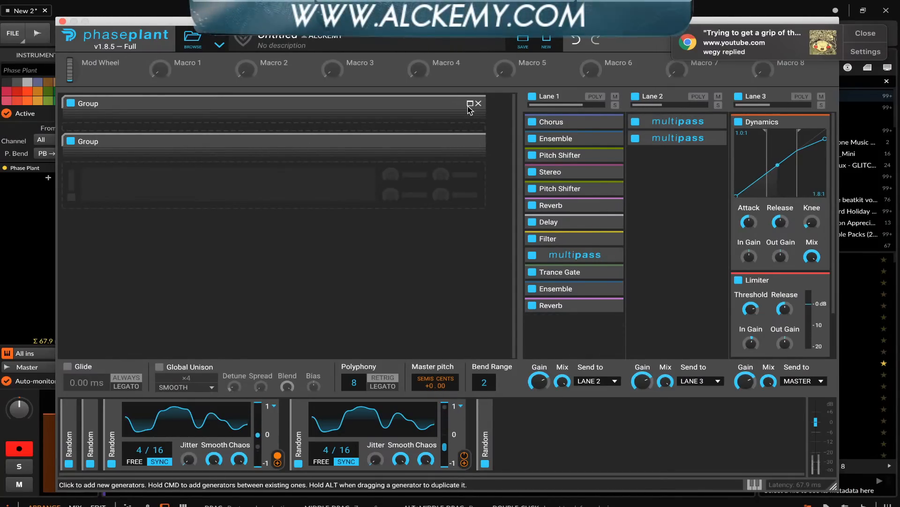
- Duplicate the first Group's triangle Analog oscillator, tune the copy to -12 semitones, and minimize the Group
left_click(469, 104)
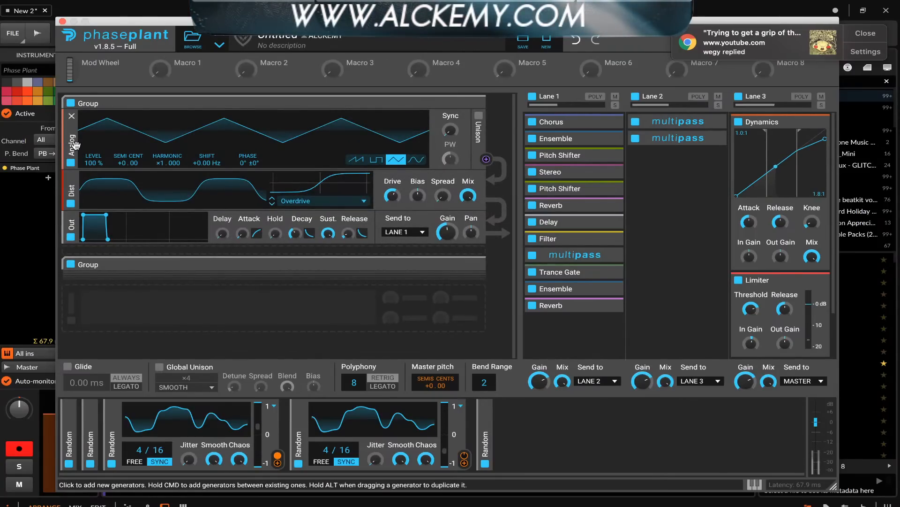
left_click_drag(71, 147, 69, 143)
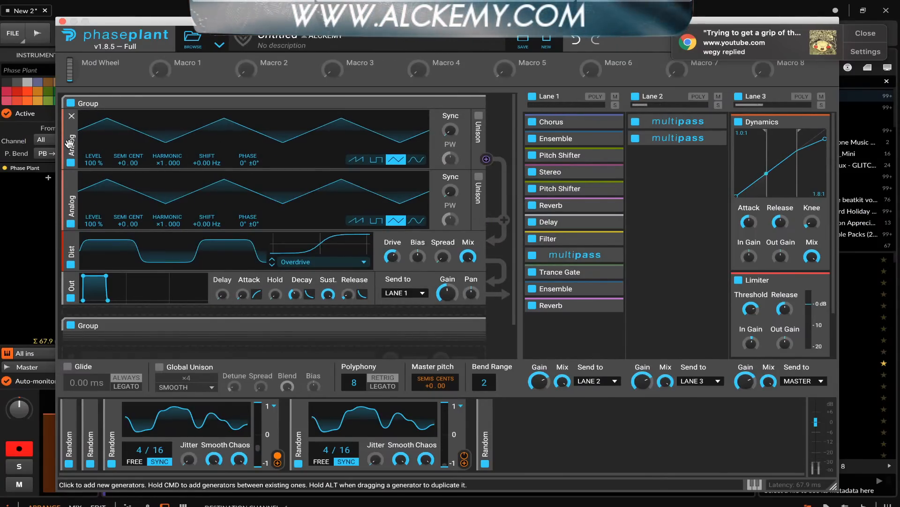
left_click_drag(123, 224, 123, 261)
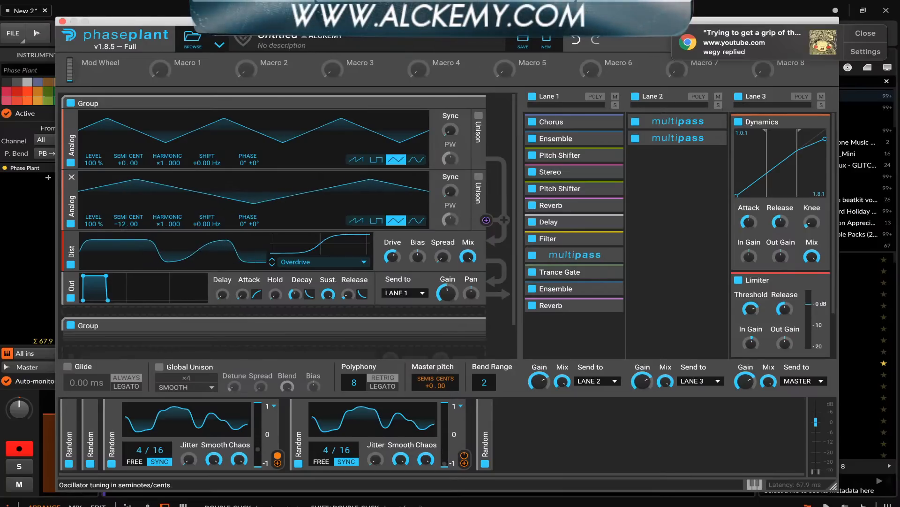
left_click(467, 110)
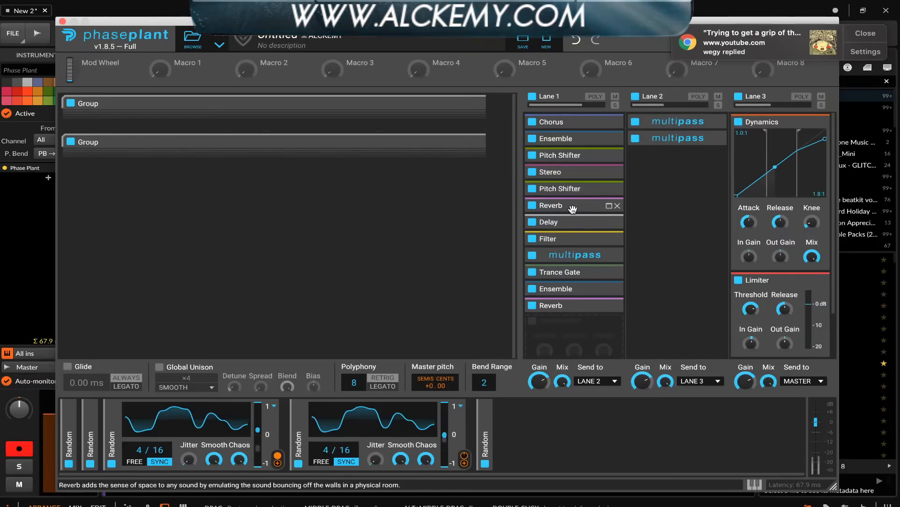
- Bypass and delete Lane 1's Reverb between the second Pitch Shifter and the Delay
left_click(533, 205)
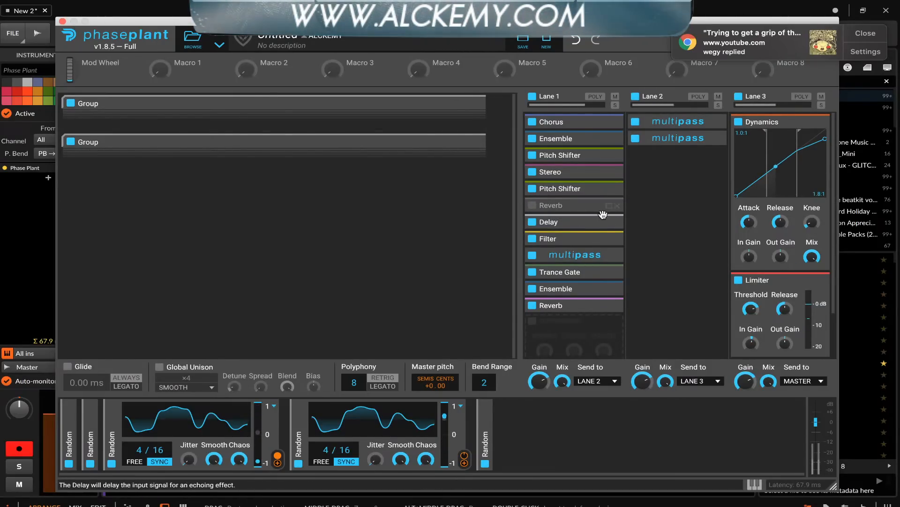
left_click(617, 206)
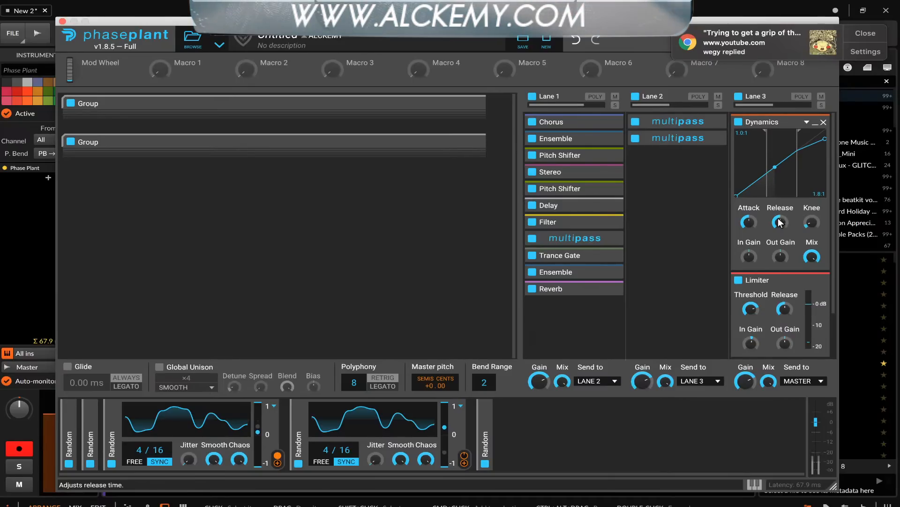
- Raise the In Gain of Lane 3's Limiter, and minimize both the Dynamics and the Limiter
left_click(752, 344)
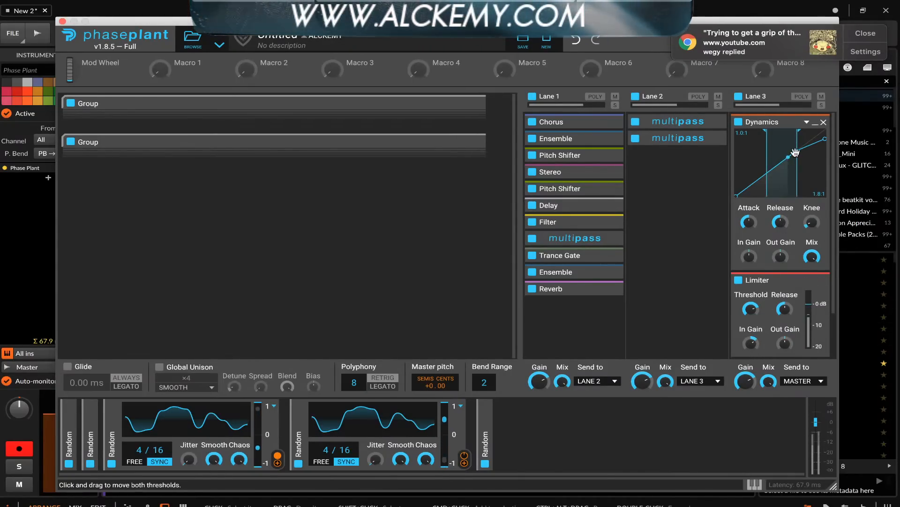
left_click(866, 36)
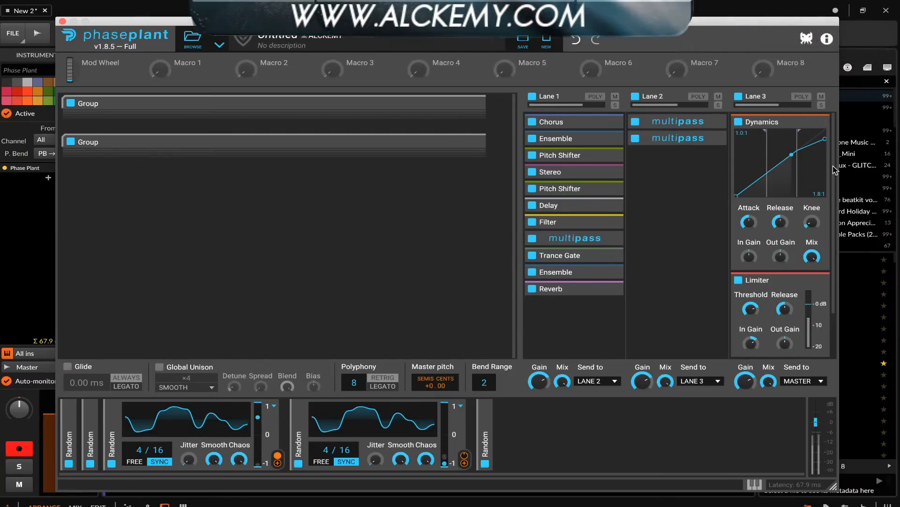
left_click(818, 123)
left_click(815, 143)
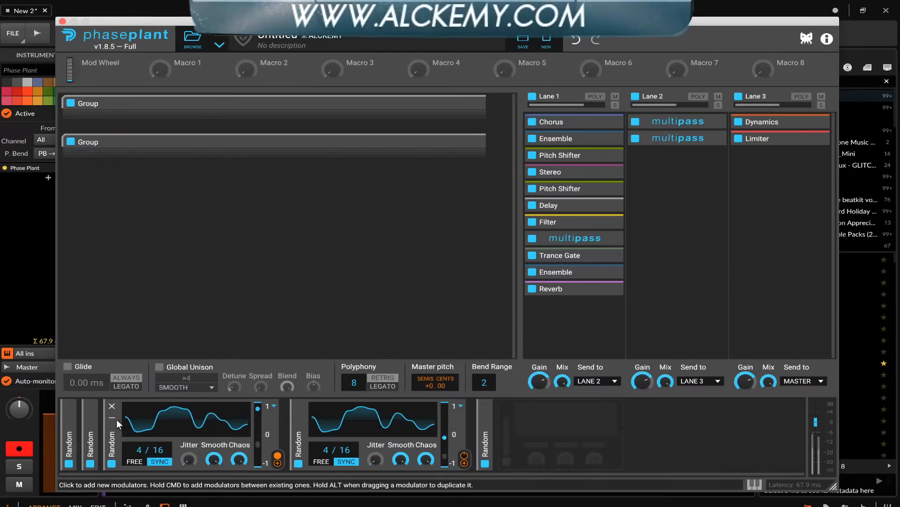
- Expand the first two minimized Randoms so that the first four Randoms are all open
left_click(112, 417)
left_click(73, 415)
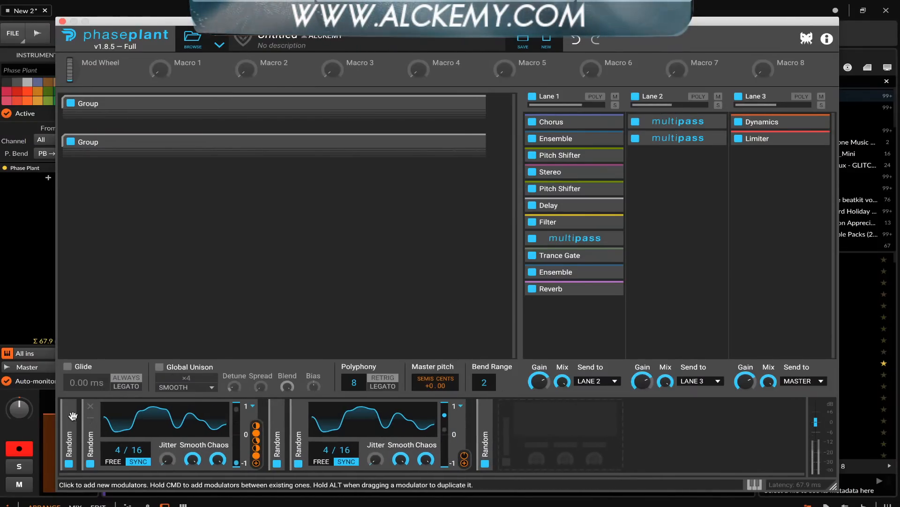
left_click(72, 415)
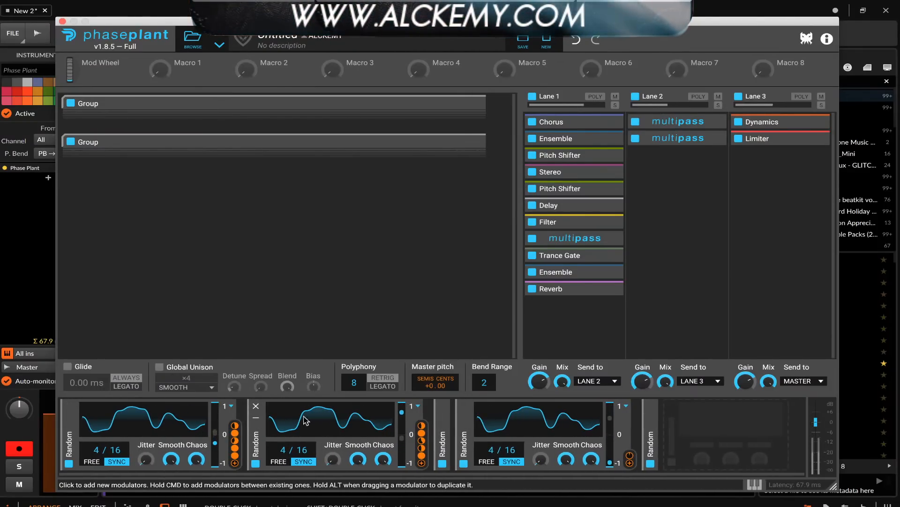
left_click(443, 424)
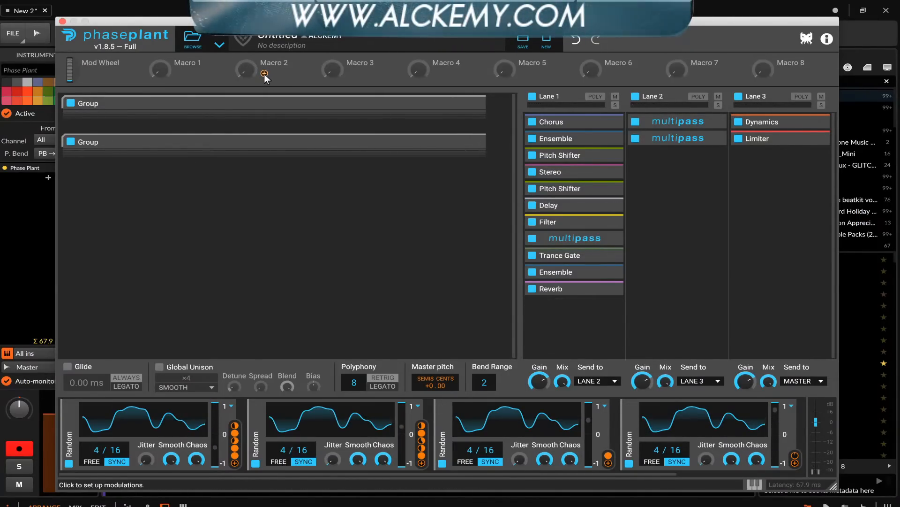
- Assign Macro 2 to the Smooth of the first four Randoms with a modulation amount of -100%
left_click_drag(264, 73, 169, 471)
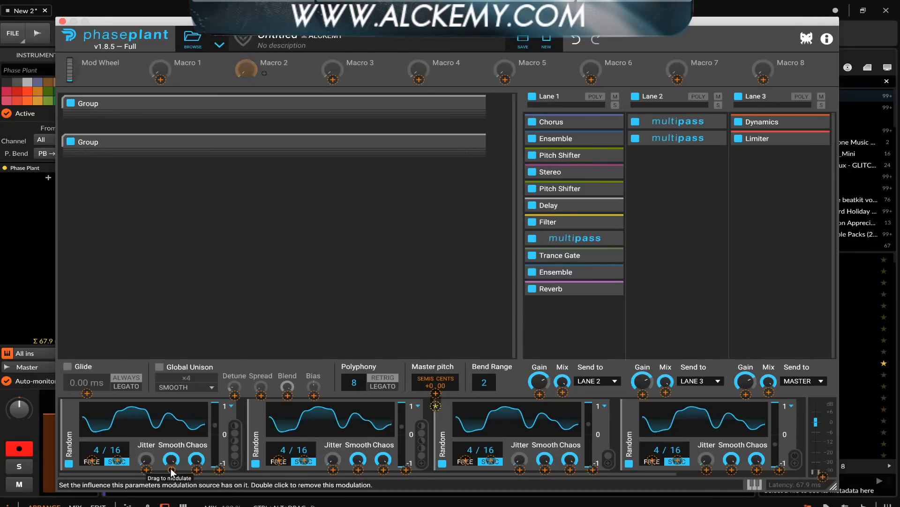
left_click_drag(272, 73, 359, 460)
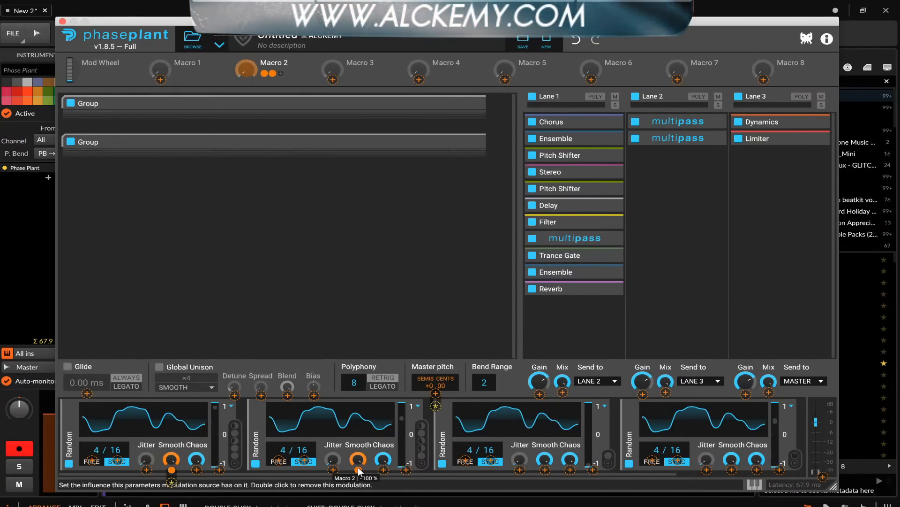
left_click(553, 472)
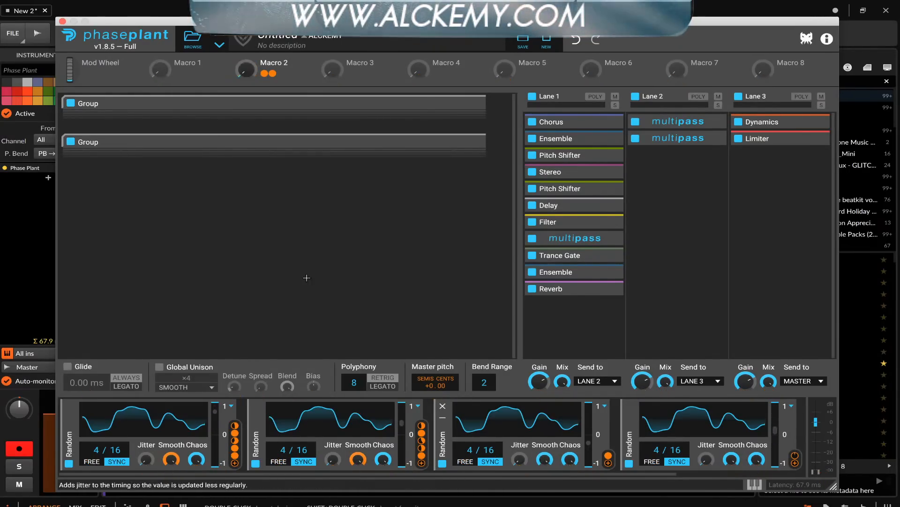
left_click_drag(281, 73, 541, 471)
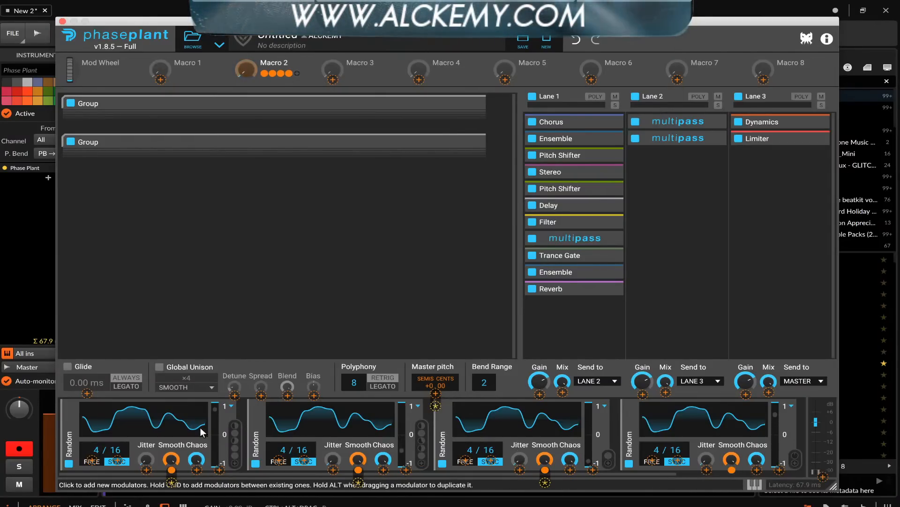
- Minimize the first four Randoms, expand the fifth, and assign Macro 2 to its Smooth
left_click(80, 425)
left_click(70, 420)
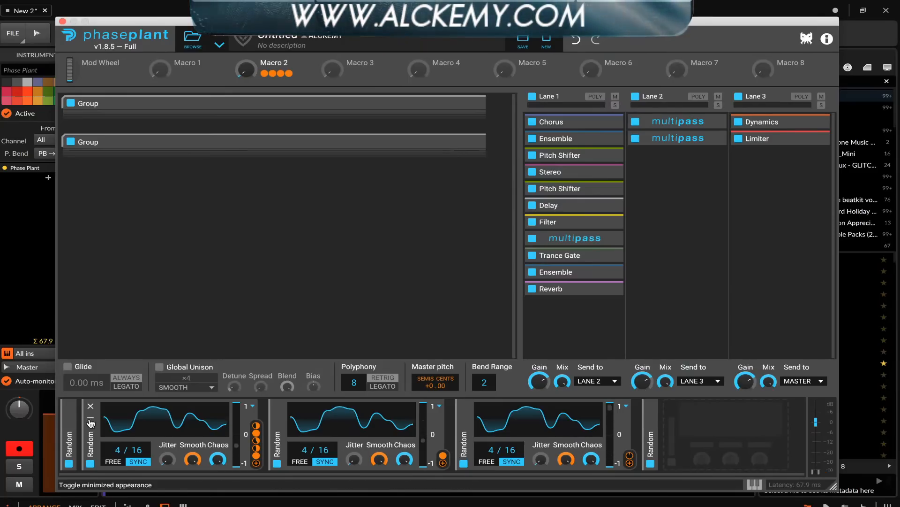
left_click(91, 420)
left_click(111, 415)
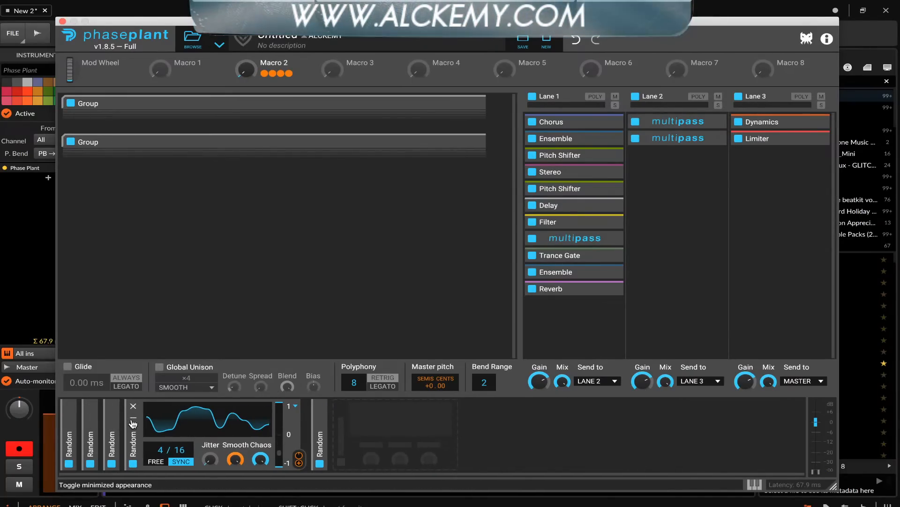
left_click(133, 416)
left_click(154, 428)
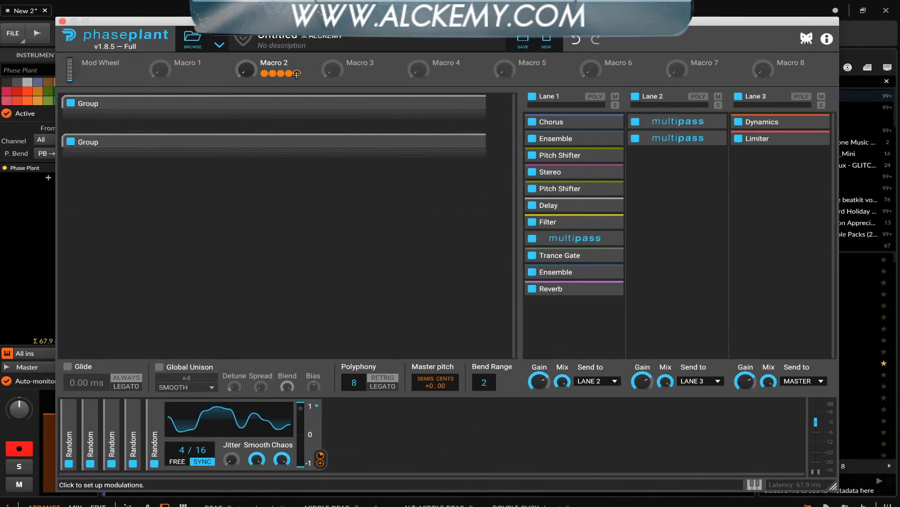
left_click(296, 73)
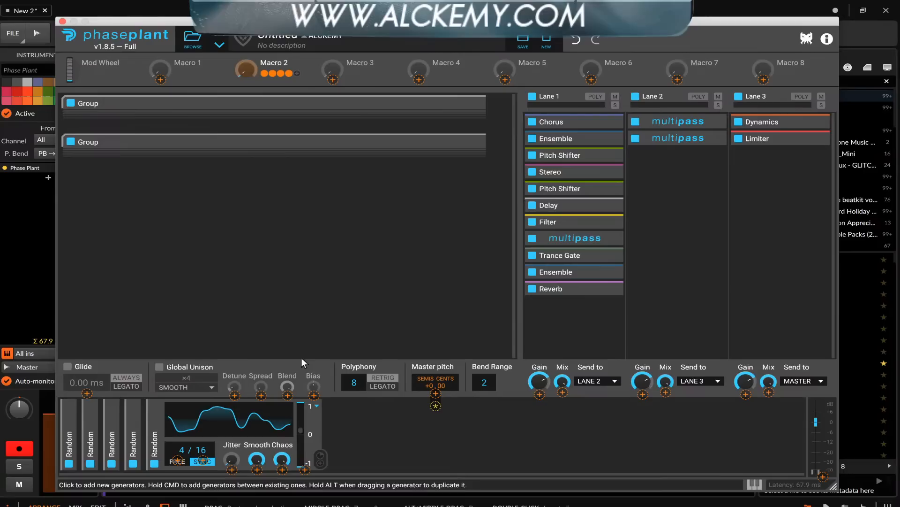
left_click(257, 468)
left_click(352, 441)
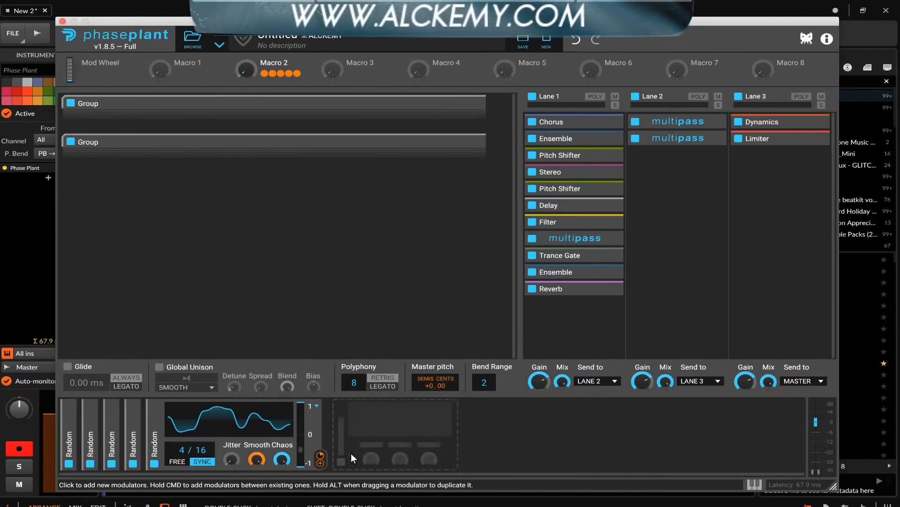
- Add a sixth Random modulator, raise its Smooth, and assign it to modulate the Macro 2 knob
left_click(367, 436)
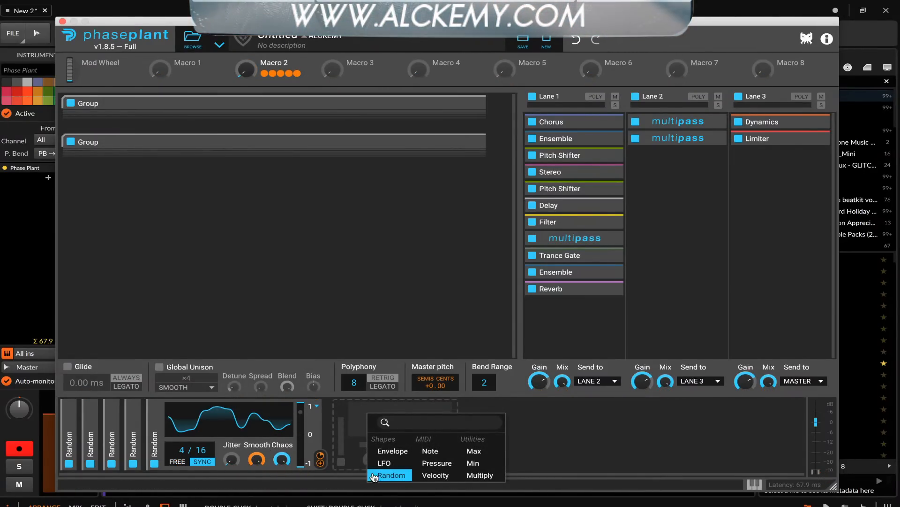
left_click(389, 475)
left_click_drag(442, 457, 443, 444)
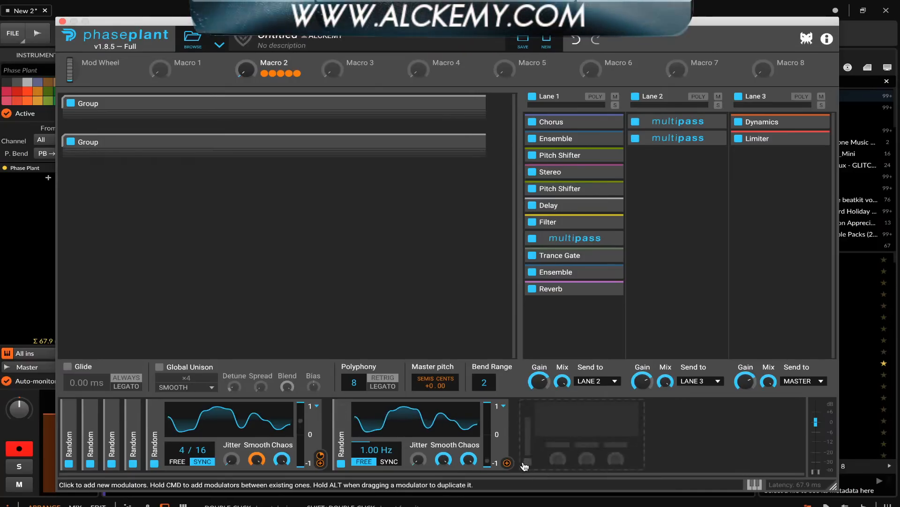
left_click_drag(507, 463, 247, 72)
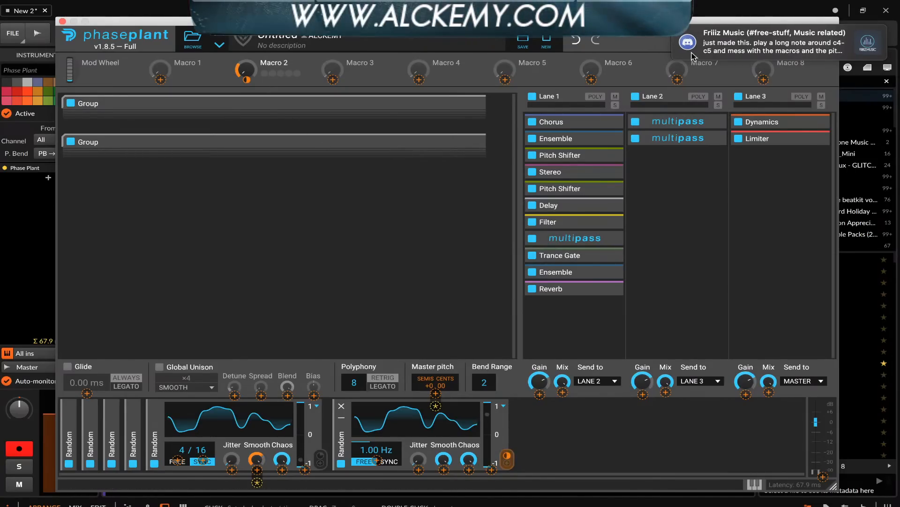
left_click(318, 190)
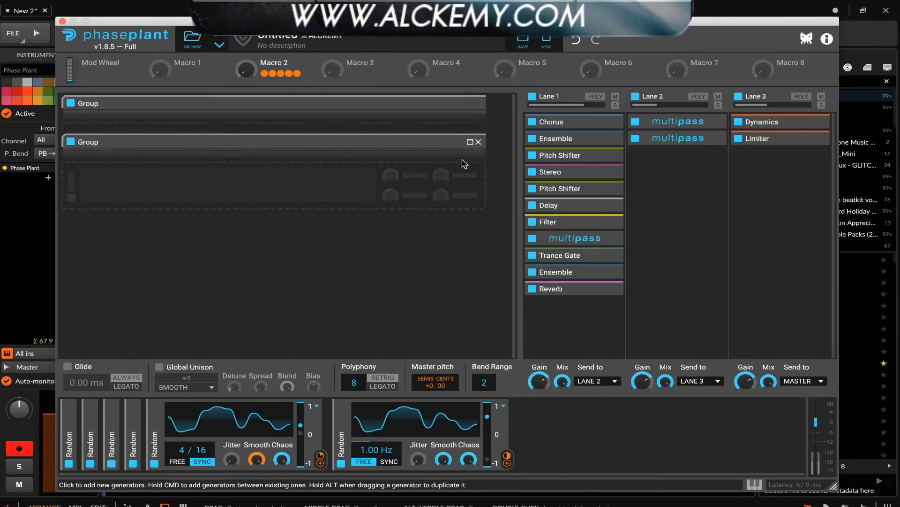
- Inspect the first Group's oscillators and the settings of Lane 1's Delay and Multipass
left_click(466, 103)
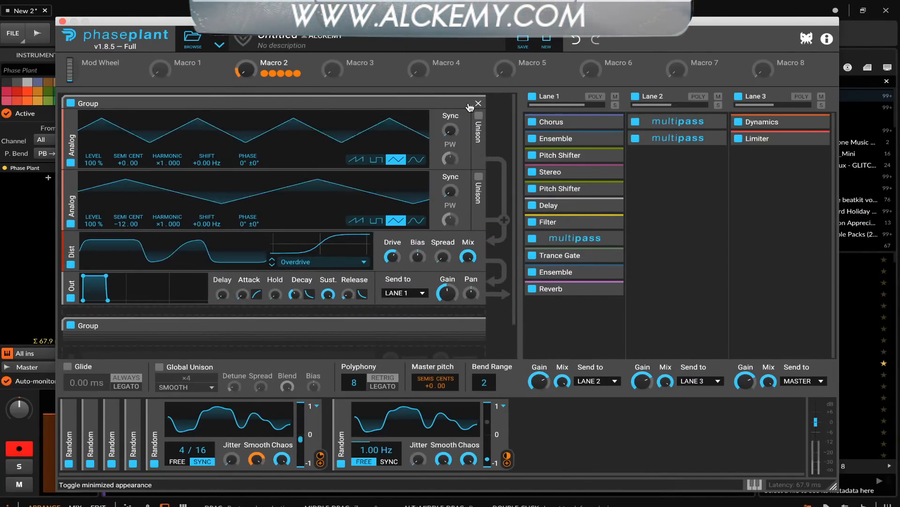
left_click(465, 103)
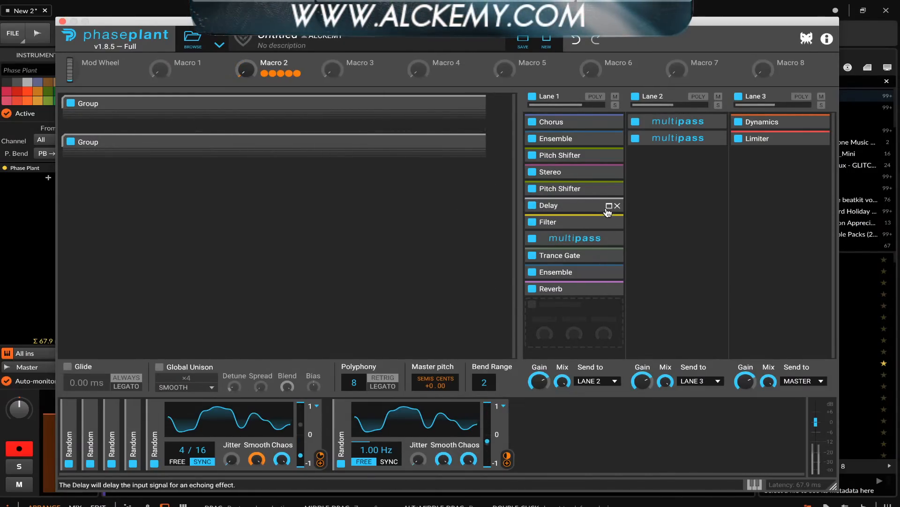
left_click(609, 206)
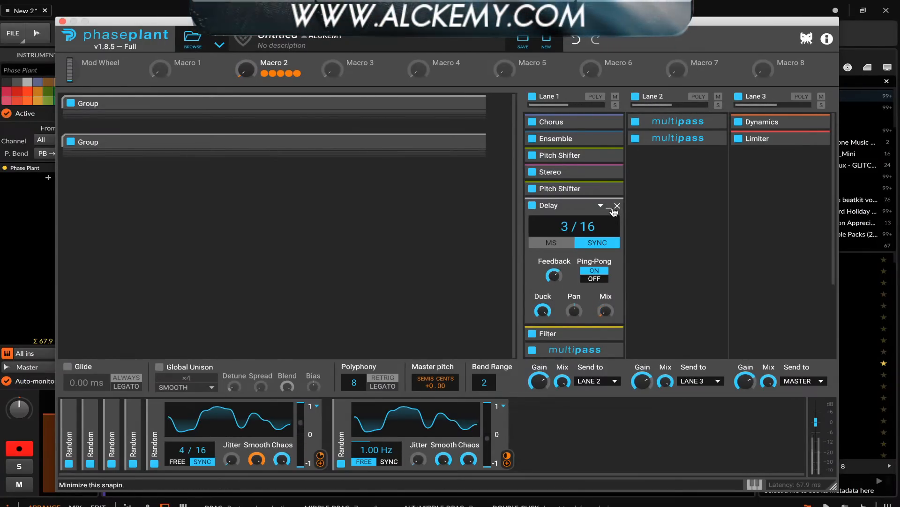
scroll(614, 212, "down", 4)
scroll(613, 220, "up", 4)
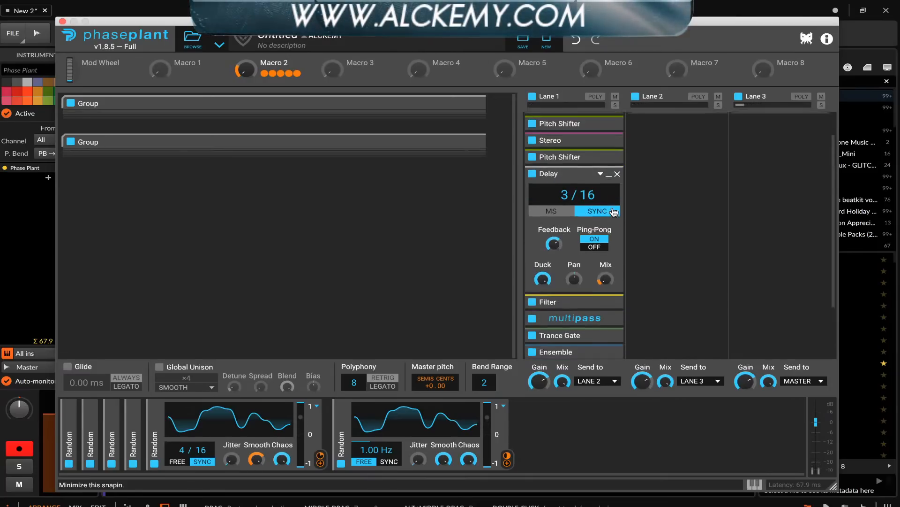
scroll(612, 235, "down", 1)
scroll(612, 235, "down", 2)
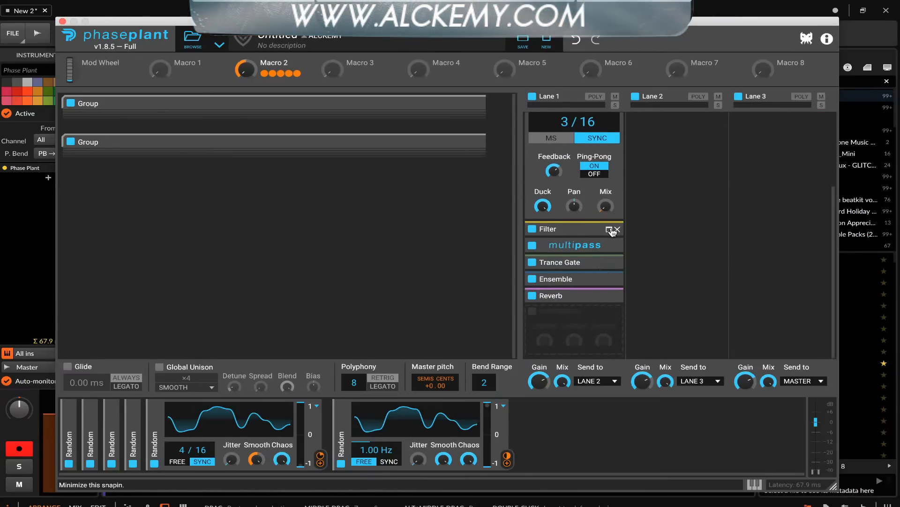
left_click(608, 247)
left_click(612, 263)
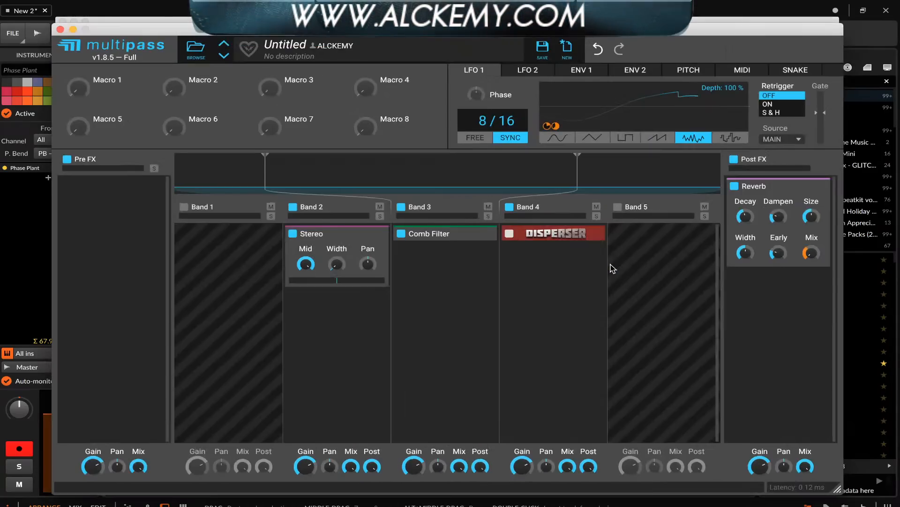
left_click(60, 29)
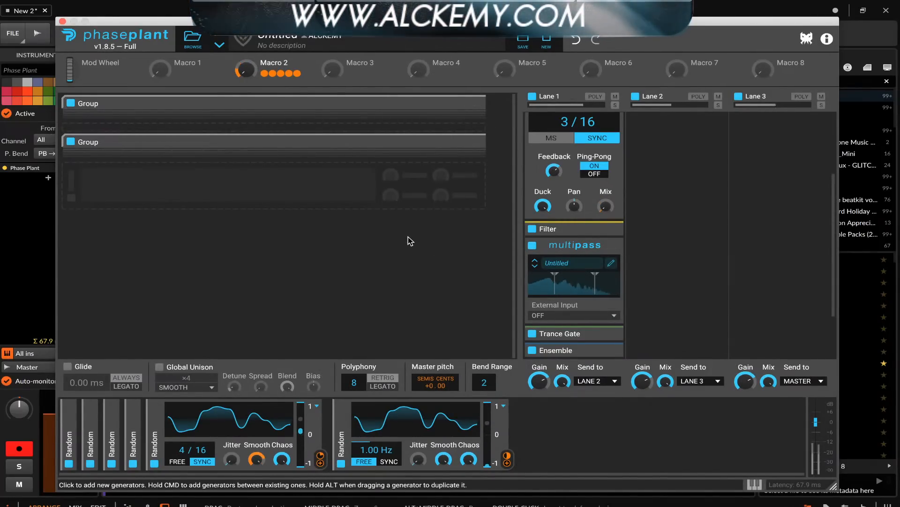
scroll(603, 135, "up", 3)
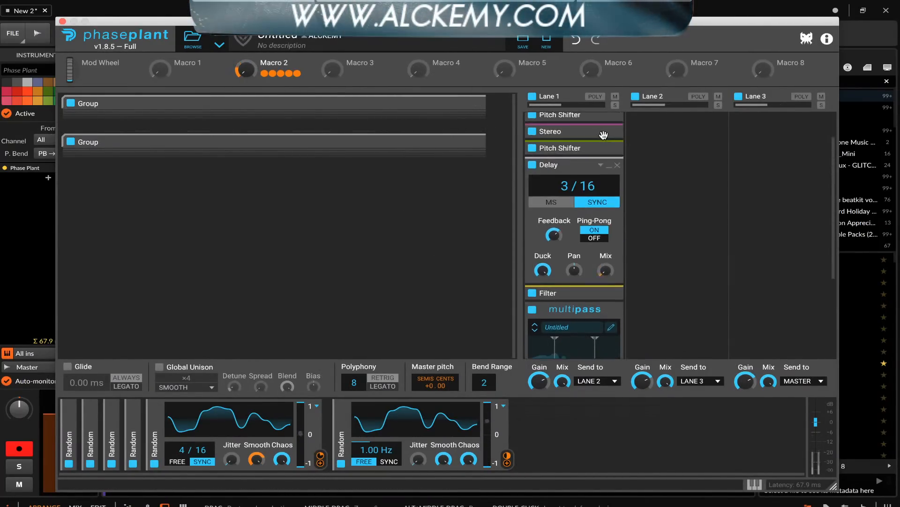
- Minimize the Delay and Multipass effects in Lane 1
scroll(605, 150, "up", 2)
left_click(609, 206)
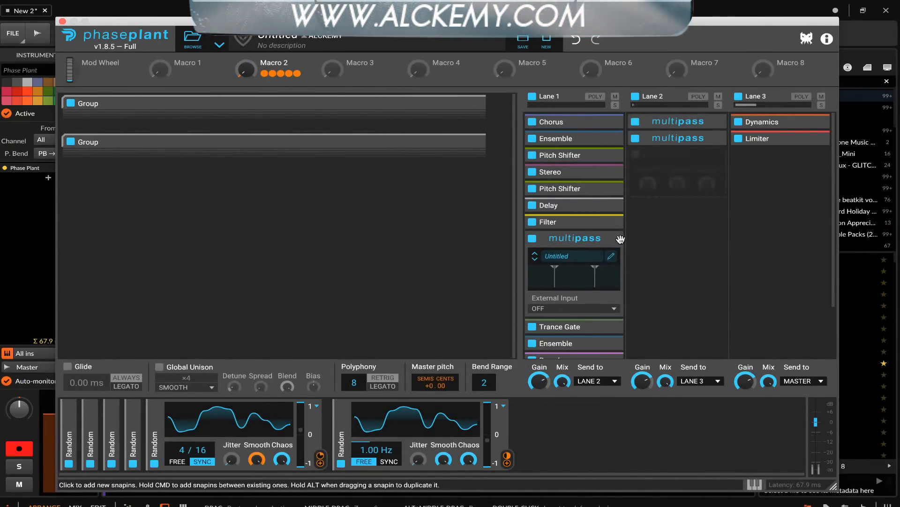
left_click(609, 238)
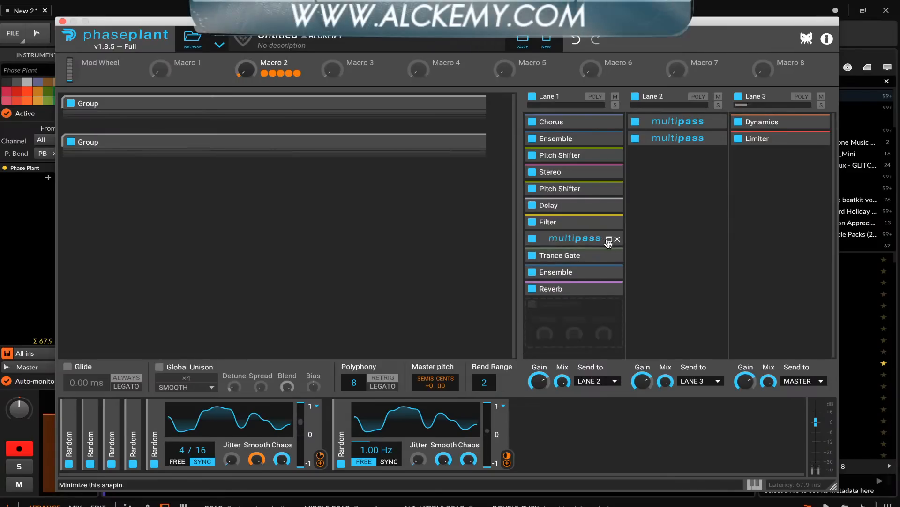
- Add a Flanger to Lane 1, place it between the second Pitch Shifter and the Delay, and adjust its Rate
left_click(571, 313)
left_click(666, 346)
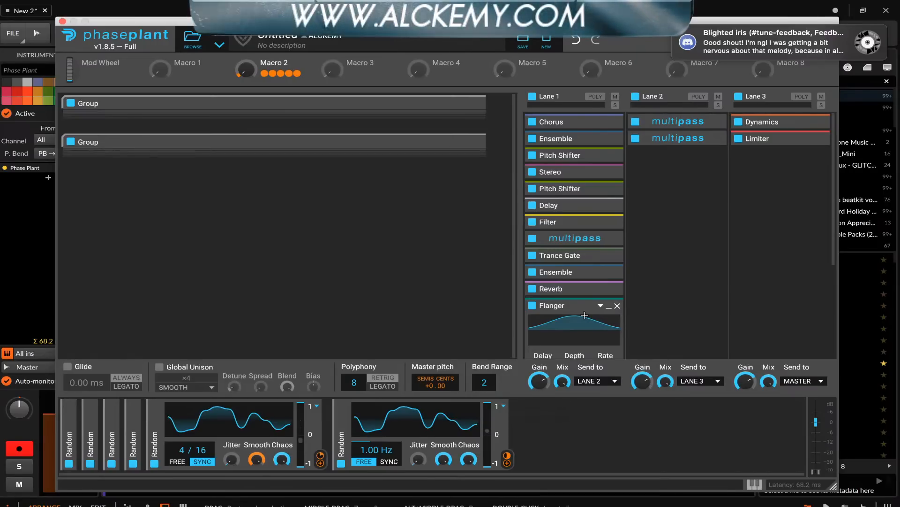
left_click_drag(577, 306, 579, 206)
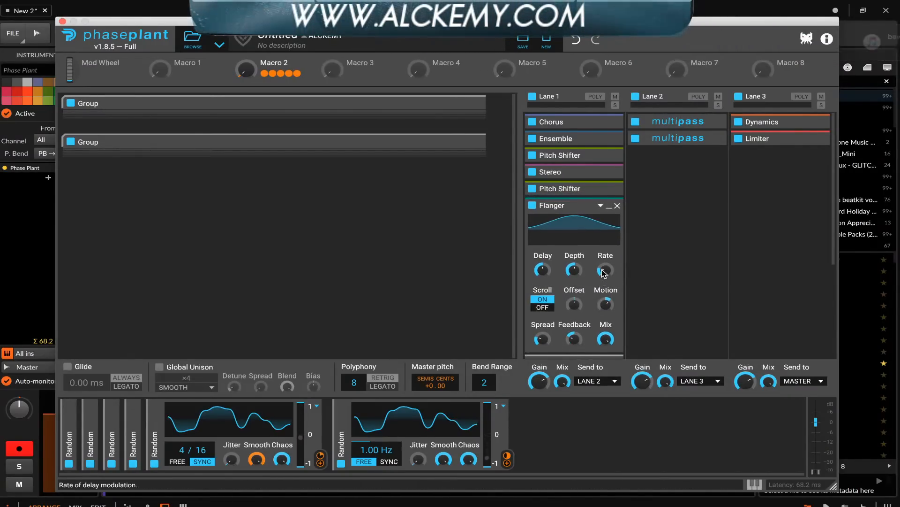
left_click_drag(605, 271, 604, 266)
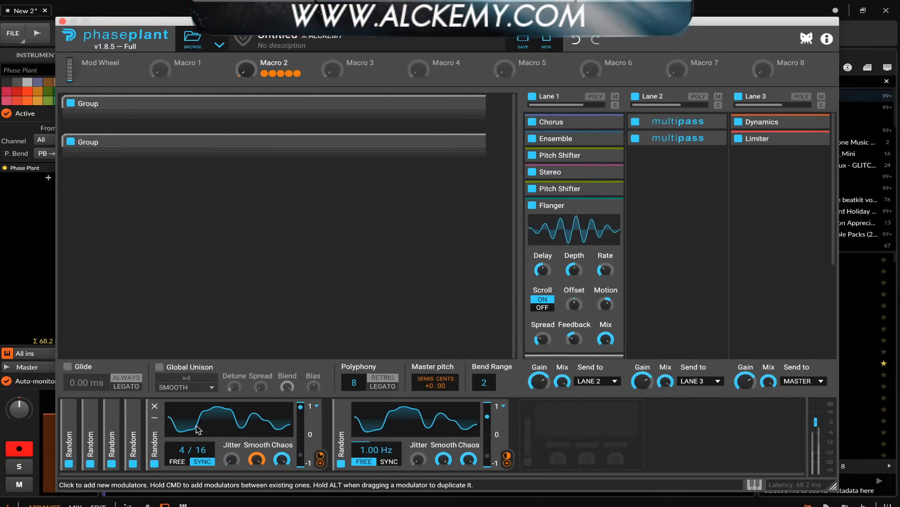
- Expand the fourth Random, assign it to modulate the Flanger's Mix, and minimize the Flanger
left_click(134, 417)
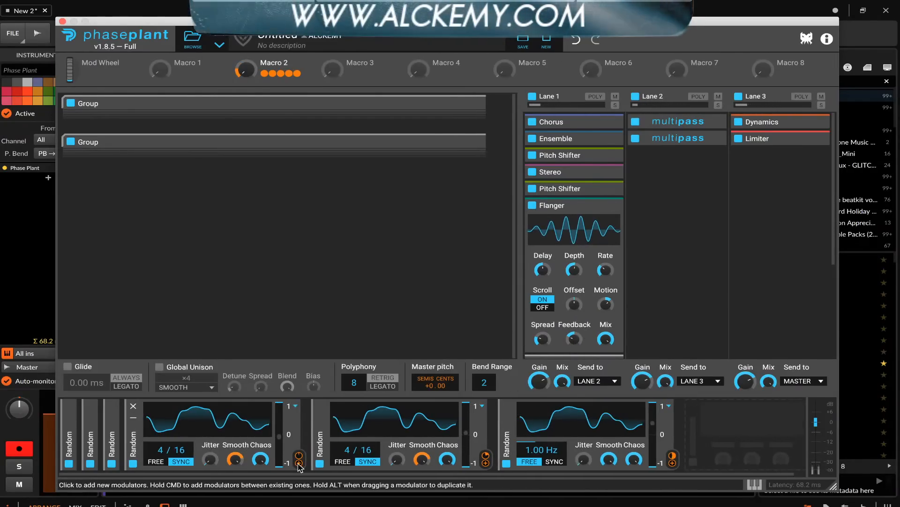
left_click_drag(299, 459, 606, 339)
left_click(672, 291)
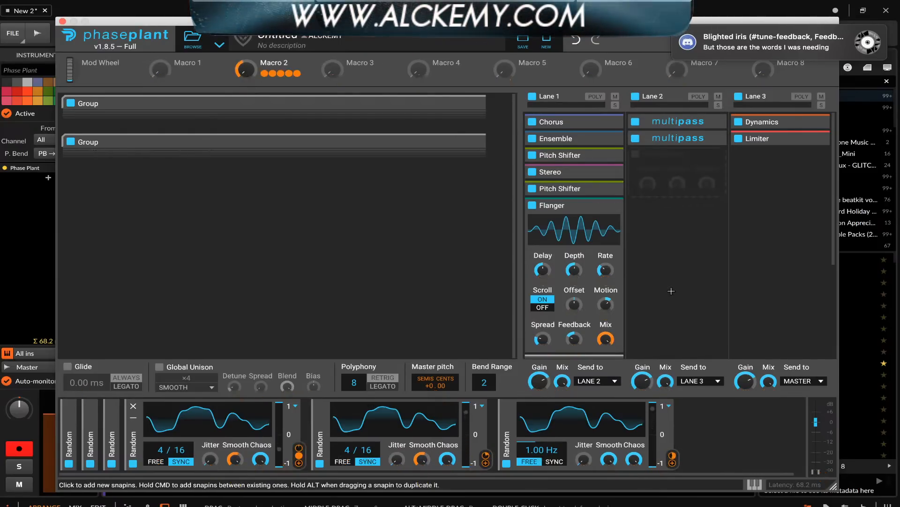
left_click(609, 209)
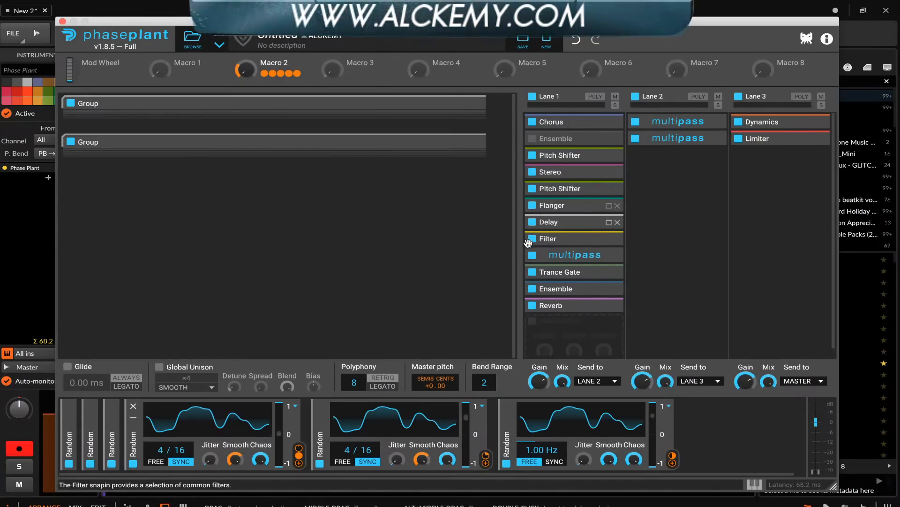
- Disable the Ensemble below the Trance Gate and the Stereo in Lane 1, checking the Trance Gate and Stereo settings
left_click(532, 287)
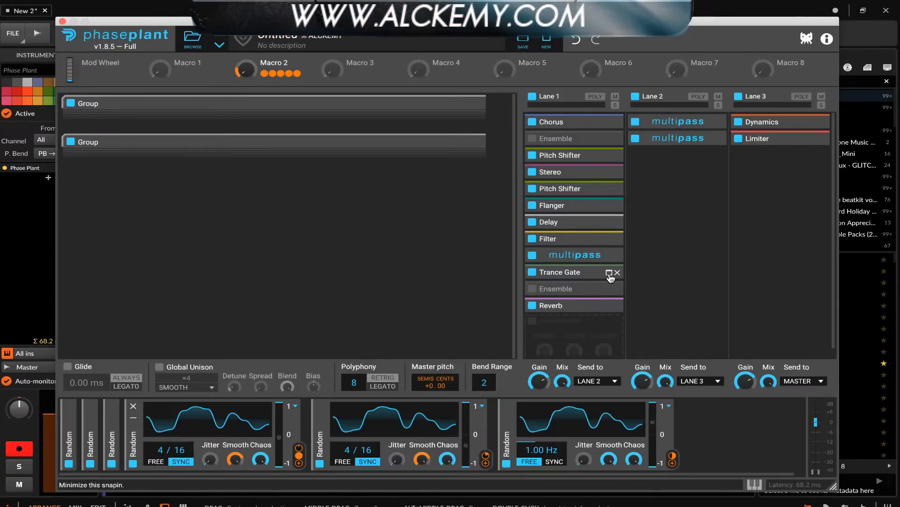
left_click(610, 272)
left_click(609, 276)
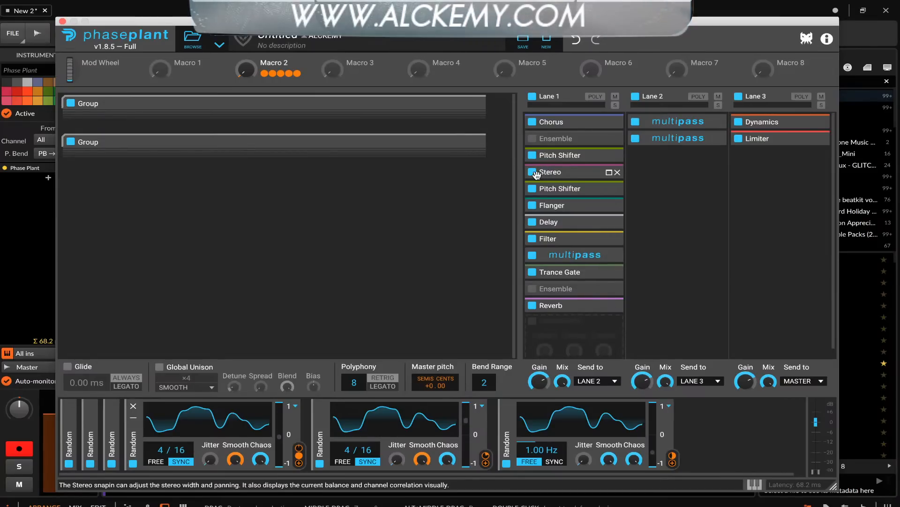
left_click(610, 172)
left_click(609, 172)
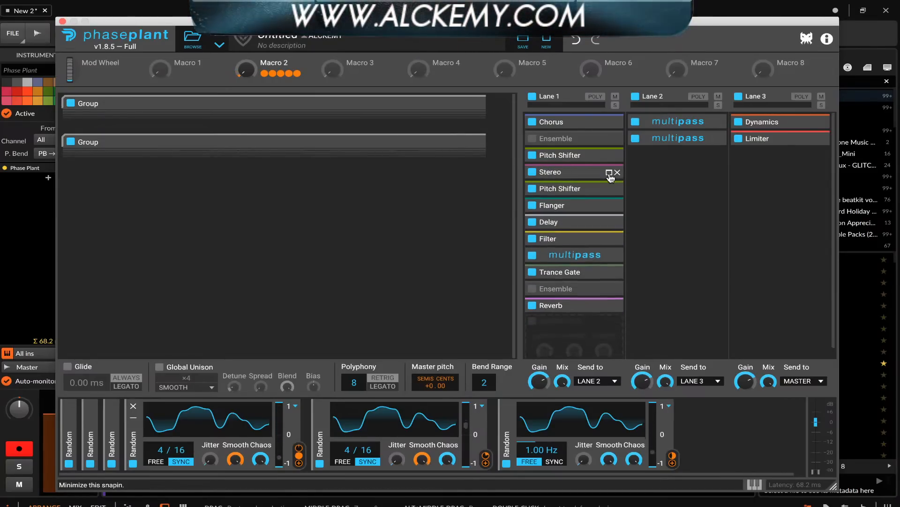
left_click(534, 172)
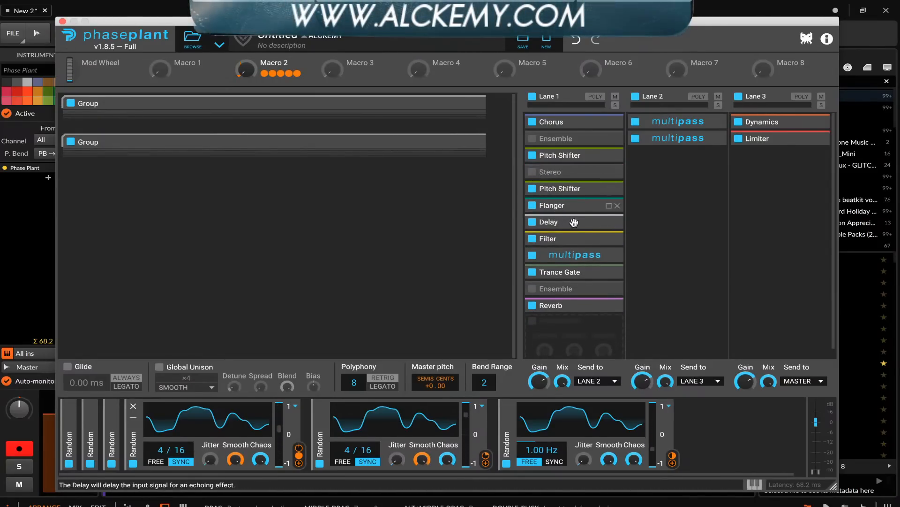
- Open Lane 1's Multipass for editing, add an Ensemble to Band 3, and move it above the Comb Filter
left_click(609, 256)
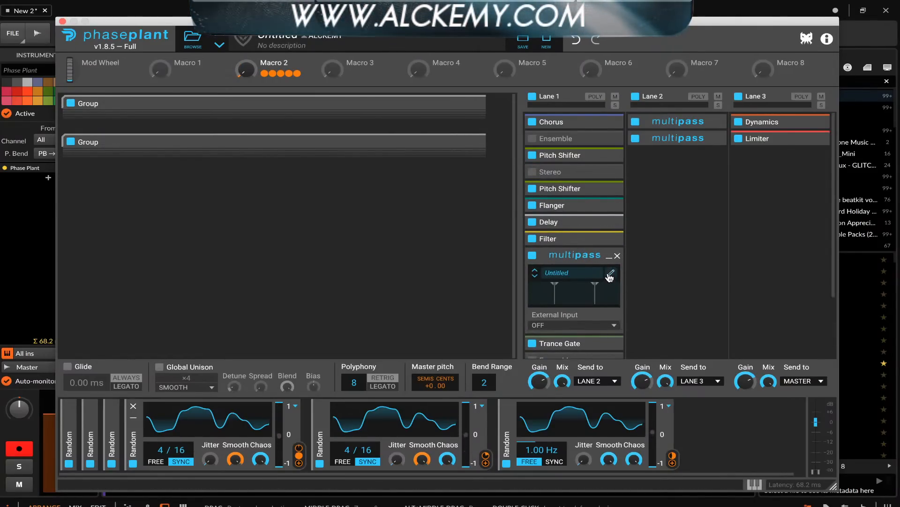
left_click(609, 274)
left_click(460, 266)
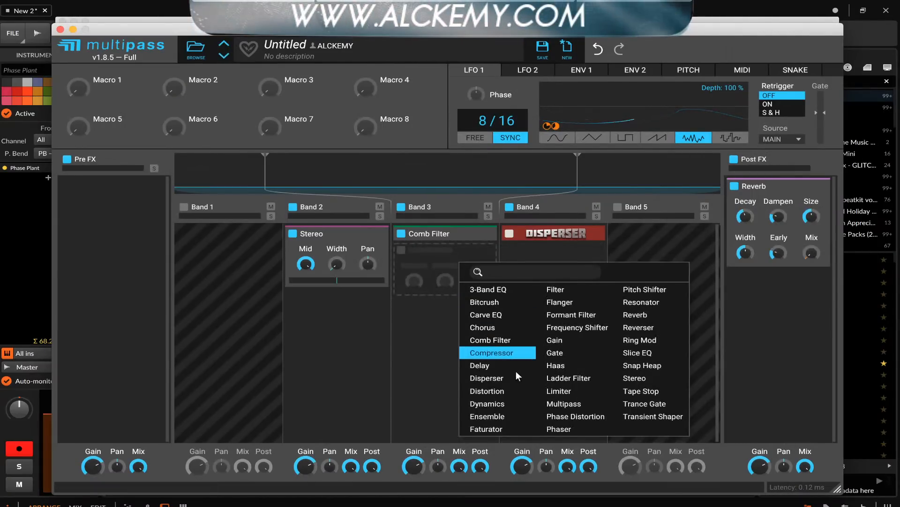
left_click(492, 416)
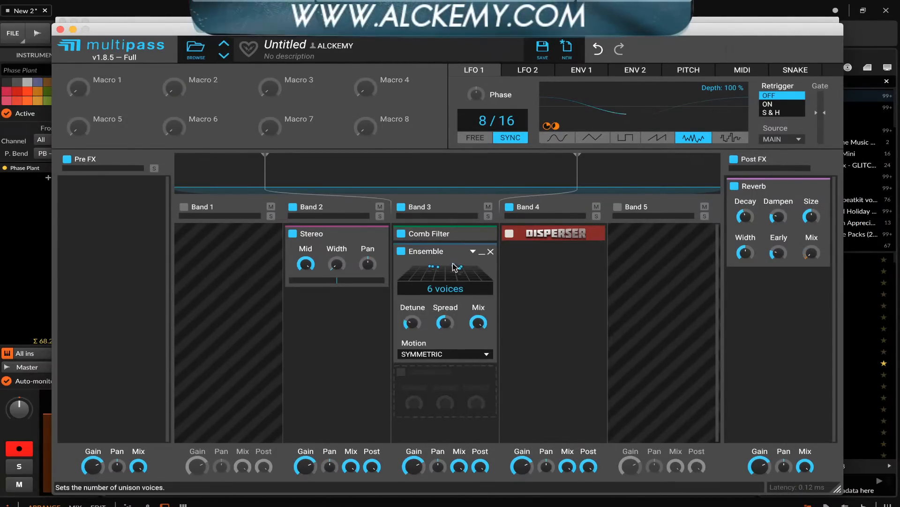
left_click_drag(451, 252, 413, 236)
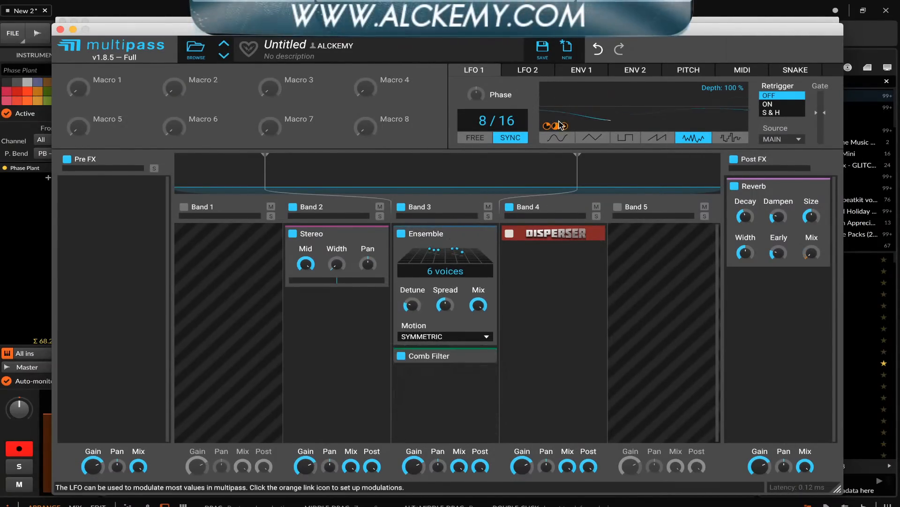
- Assign LFO 1 to the Band 3 Ensemble's Mix at -100%, minimize the Ensemble, and close the Multipass editor
left_click(564, 126)
left_click_drag(478, 316, 477, 315)
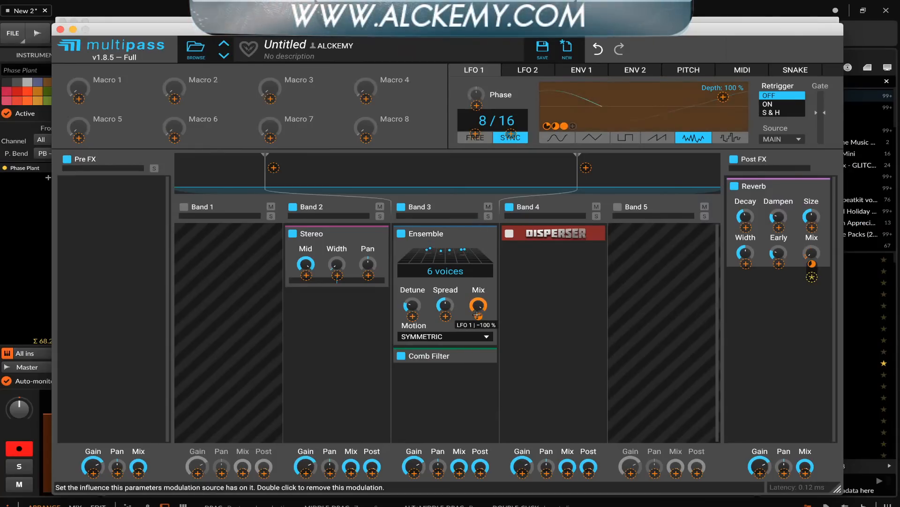
left_click(422, 407)
left_click(482, 234)
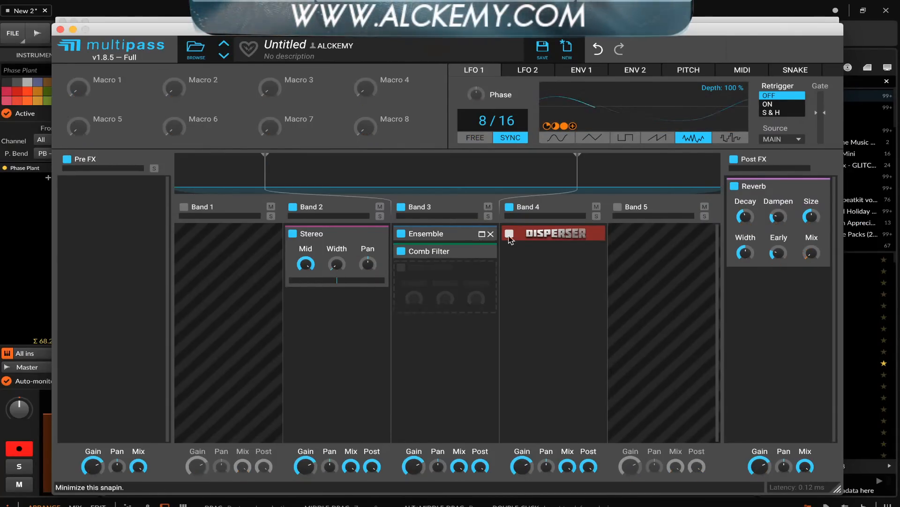
left_click(60, 30)
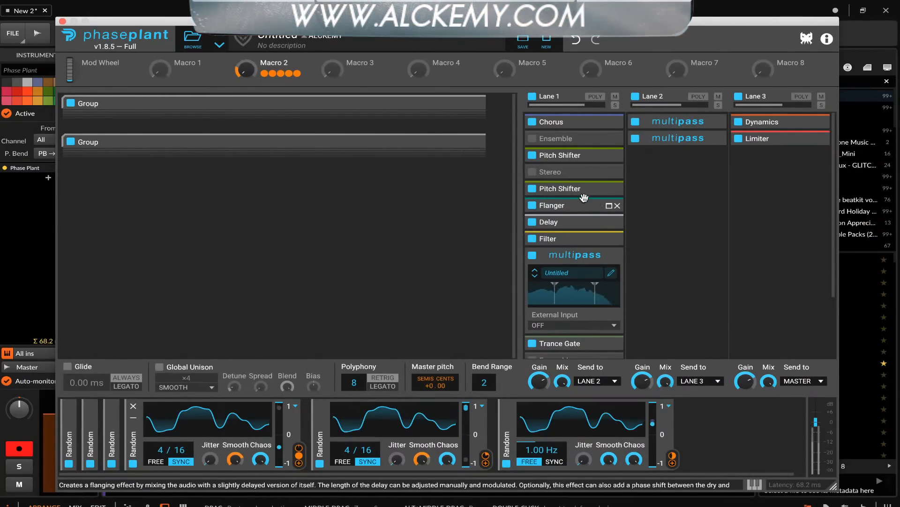
- Re-enable the Ensemble between the Trance Gate and Reverb in Lane 1
scroll(578, 195, "down", 2)
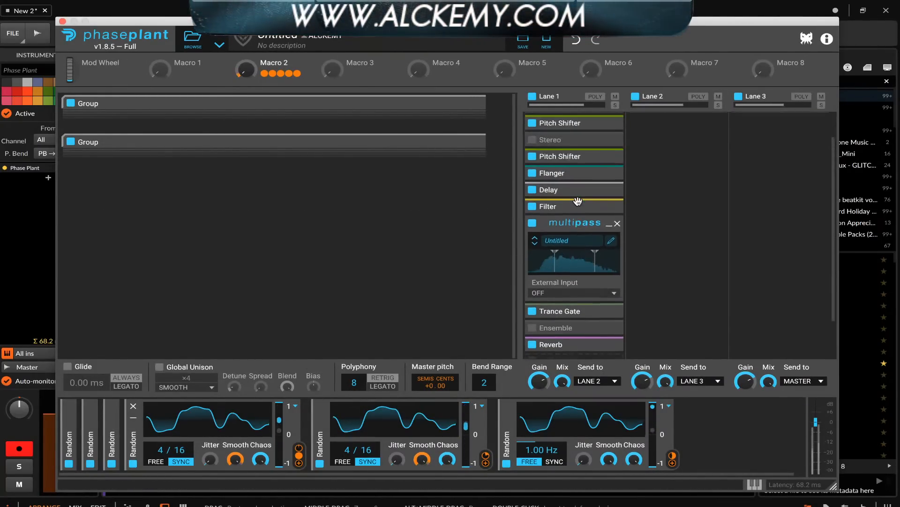
scroll(577, 201, "up", 3)
scroll(578, 200, "down", 4)
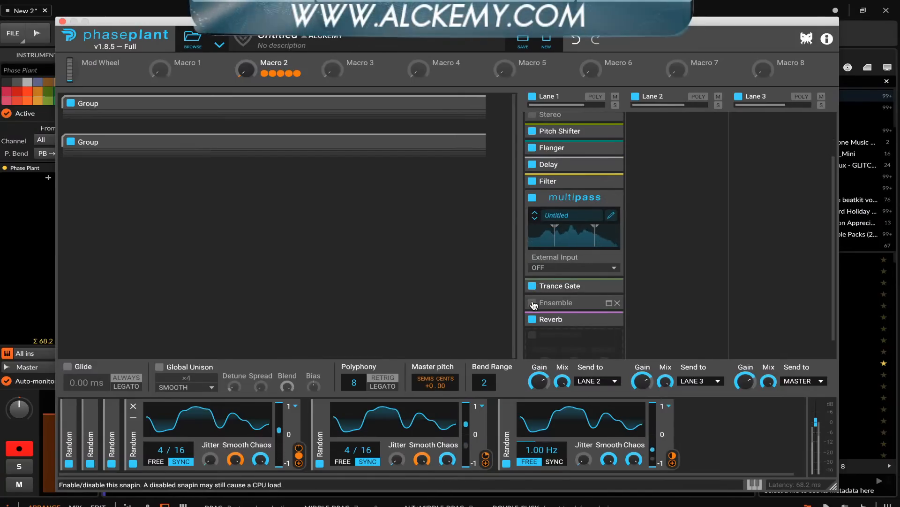
left_click(533, 303)
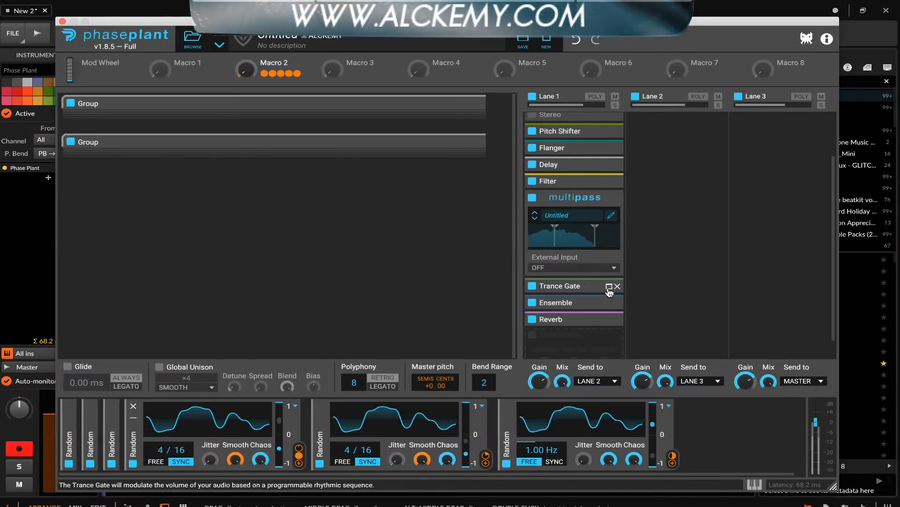
- Expand the Trance Gate in Lane 1 and set its resolution to 1/16
left_click(609, 286)
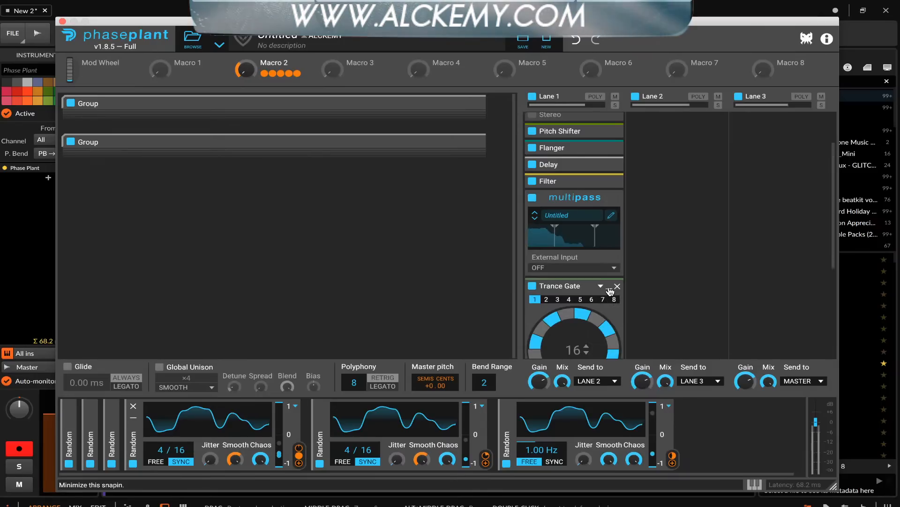
scroll(610, 291, "down", 5)
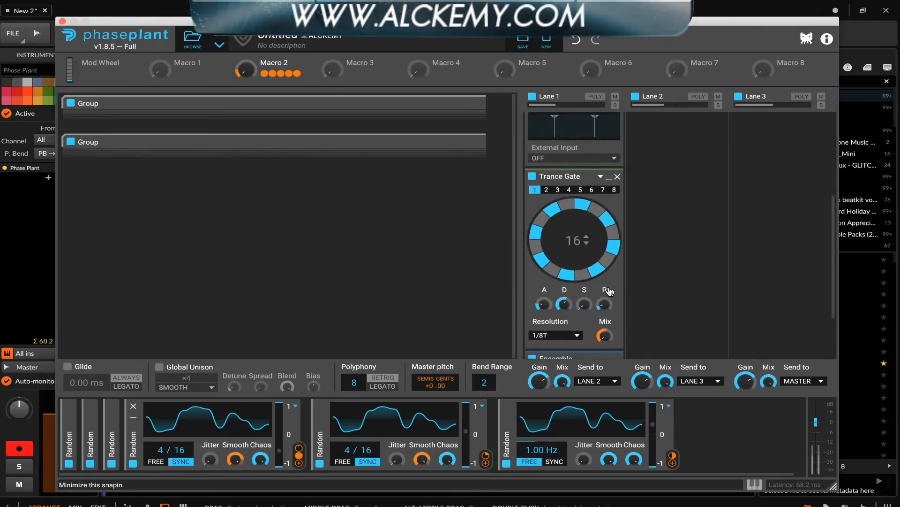
mouse_move(609, 289)
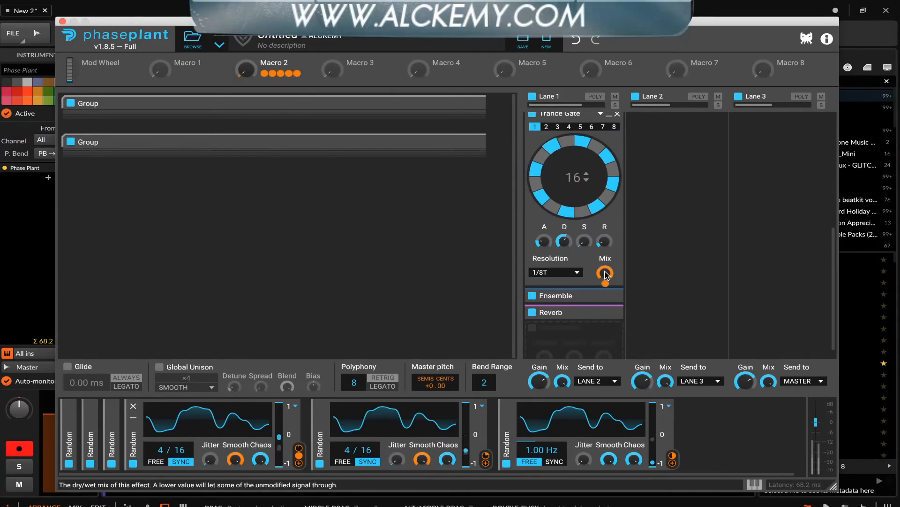
left_click(560, 274)
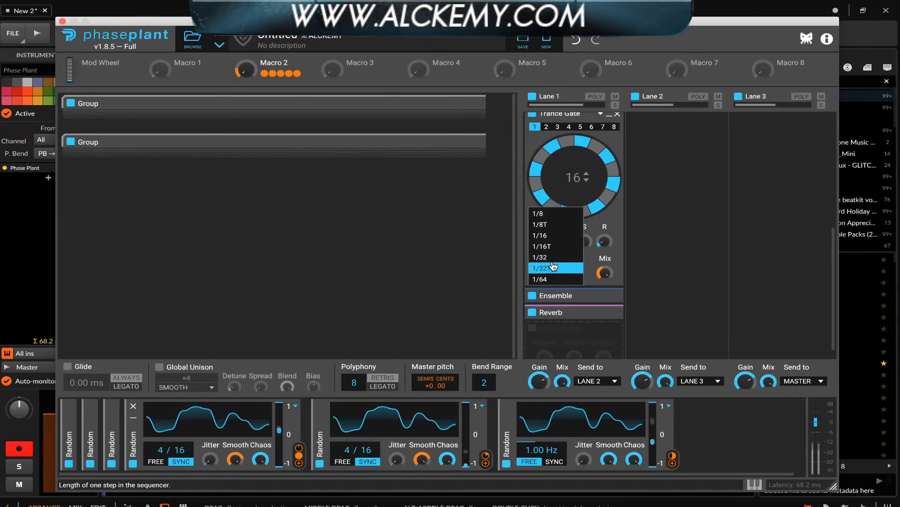
left_click(545, 236)
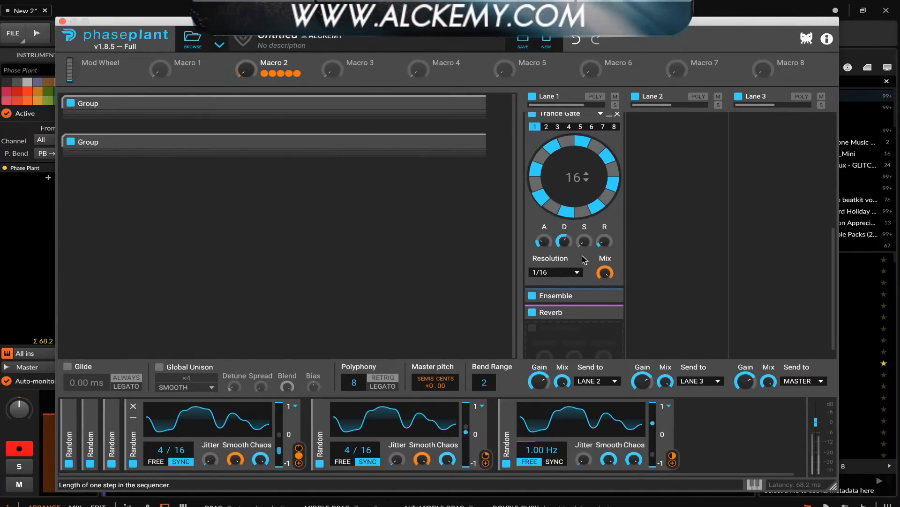
scroll(584, 222, "up", 2)
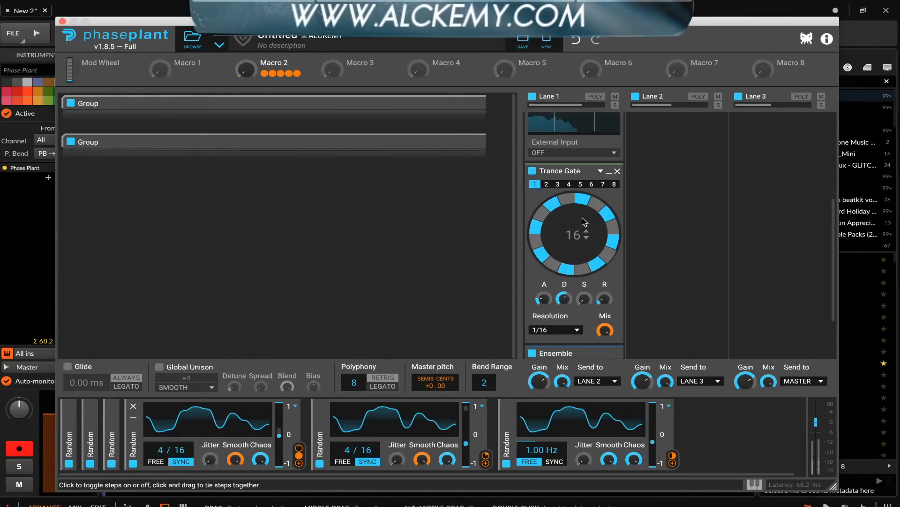
scroll(577, 244, "down", 2)
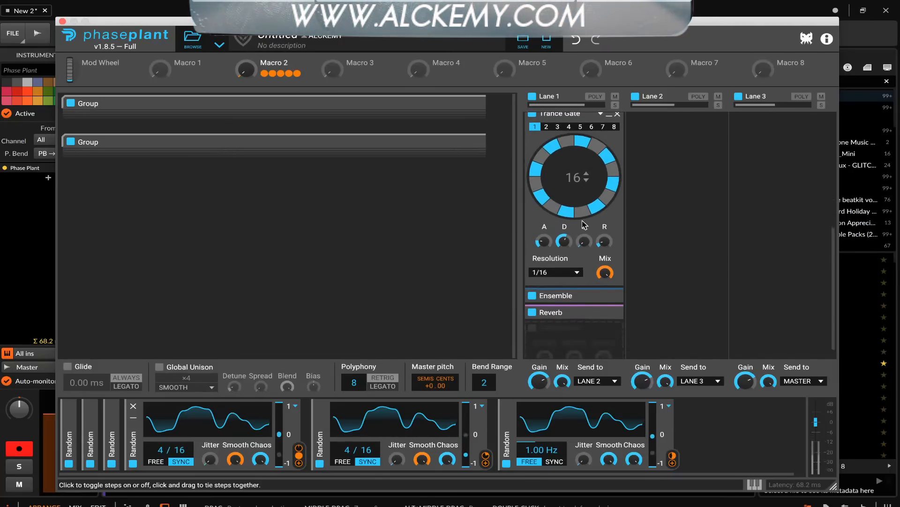
- Try a 1/32 resolution on the Trance Gate, settle on 1/64, and collapse the effect
left_click(564, 276)
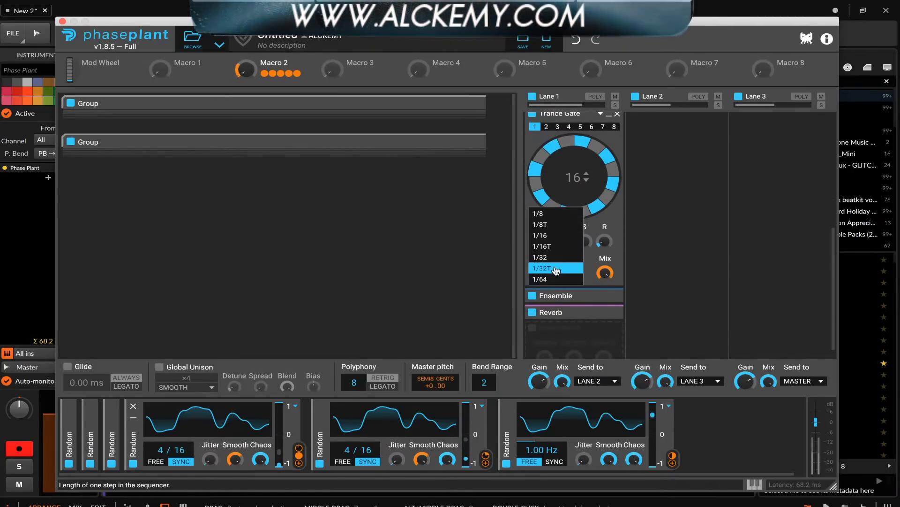
left_click(551, 263)
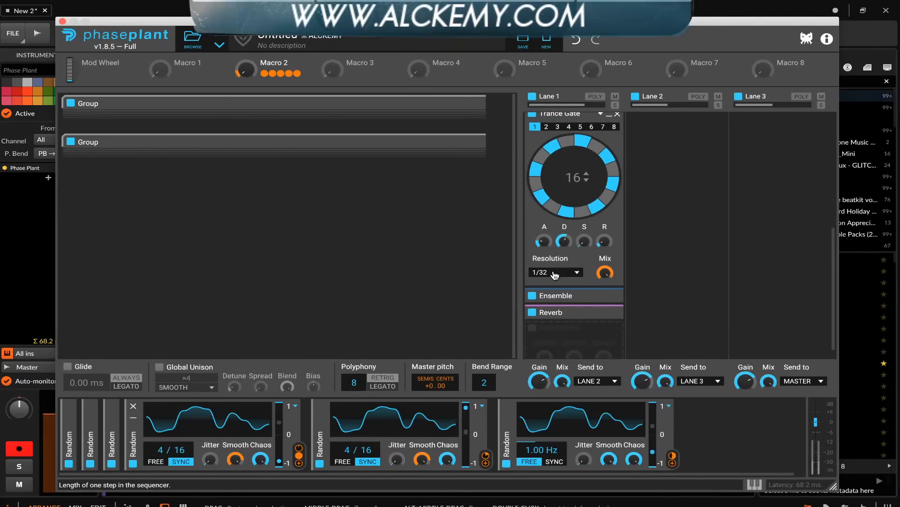
left_click(555, 275)
left_click(552, 280)
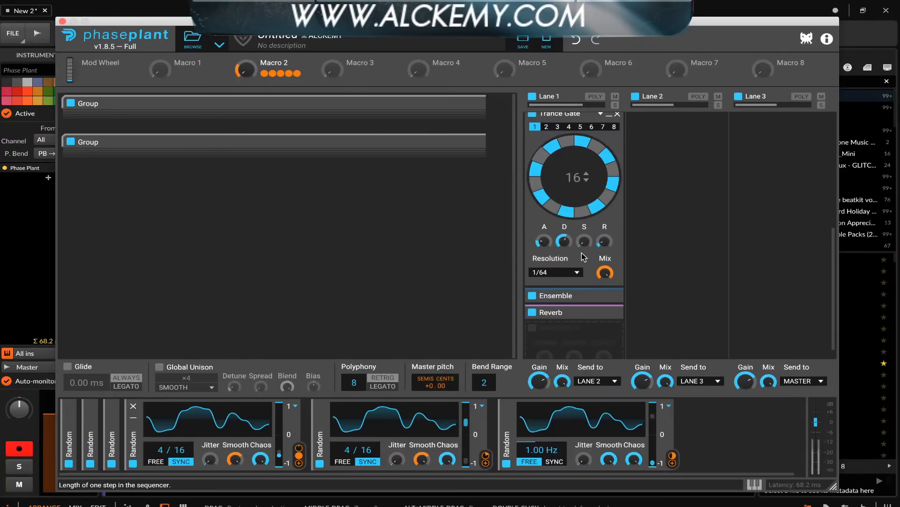
left_click_drag(604, 272, 605, 300)
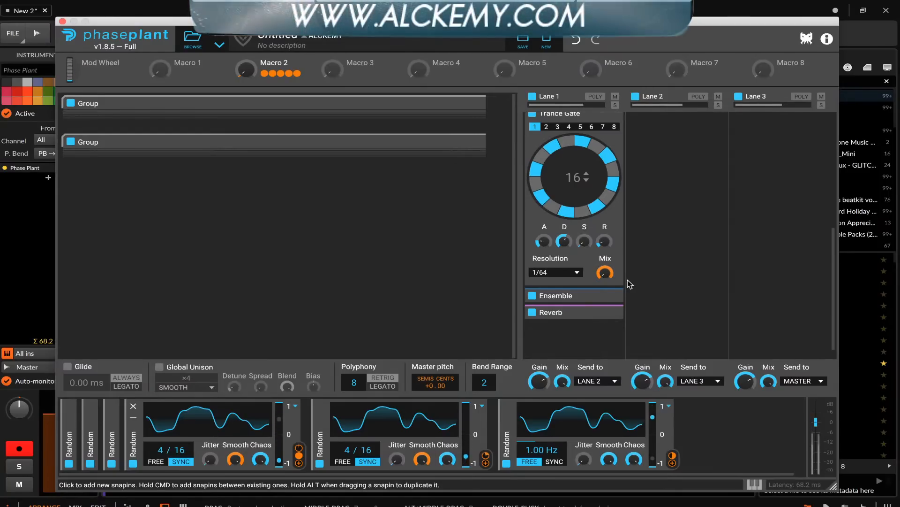
scroll(611, 149, "up", 1)
left_click(611, 148)
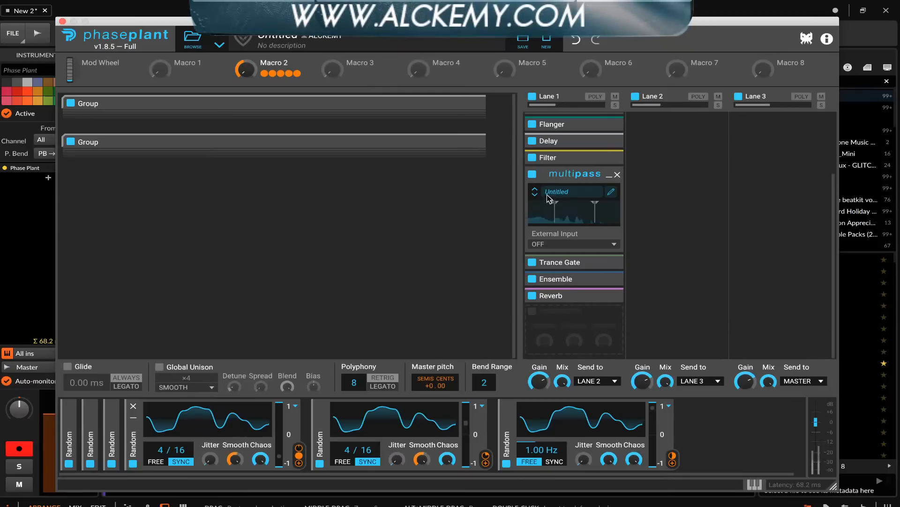
- Raise the Jitter on the remaining tempo-synced Random modulators to maximum and collapse the first four modulators
scroll(572, 189, "up", 3)
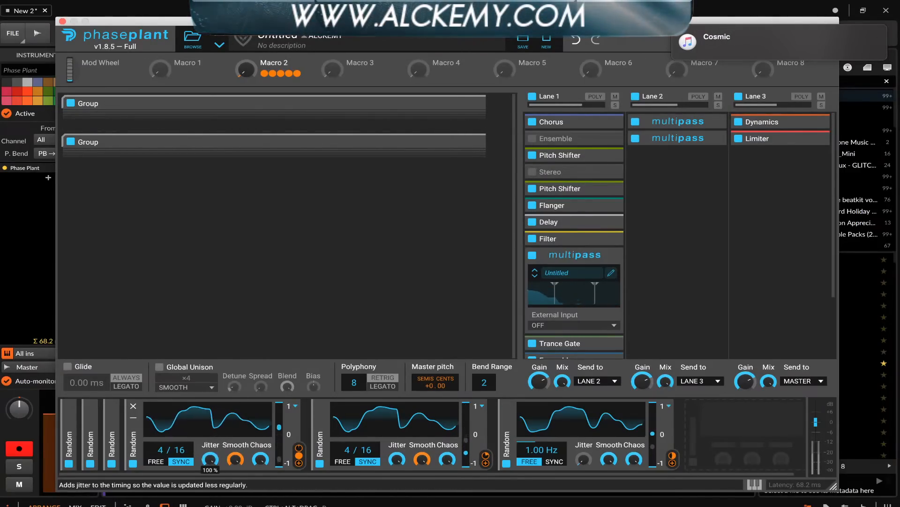
left_click(112, 416)
left_click_drag(184, 461, 184, 403)
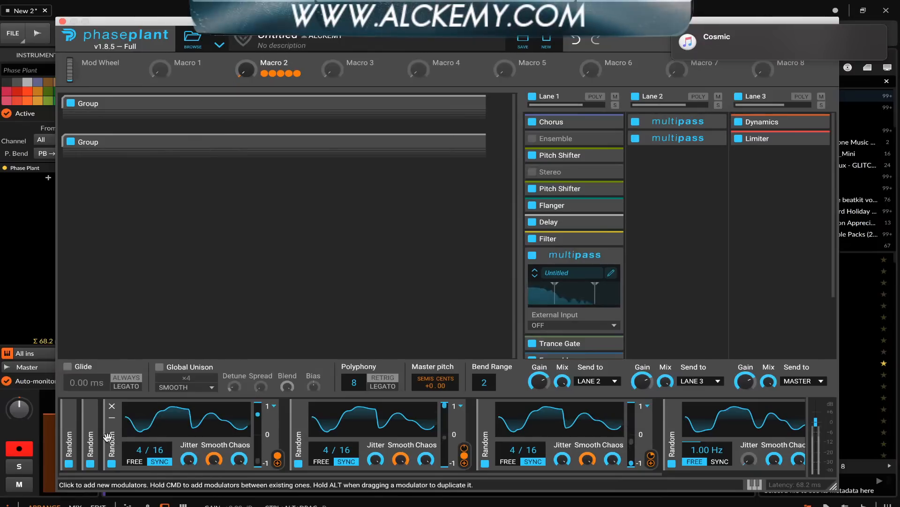
left_click(91, 415)
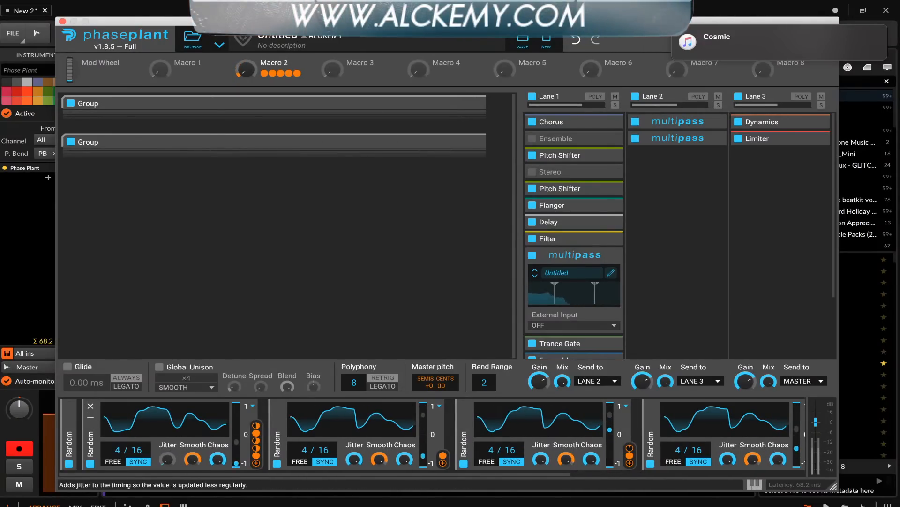
left_click(69, 416)
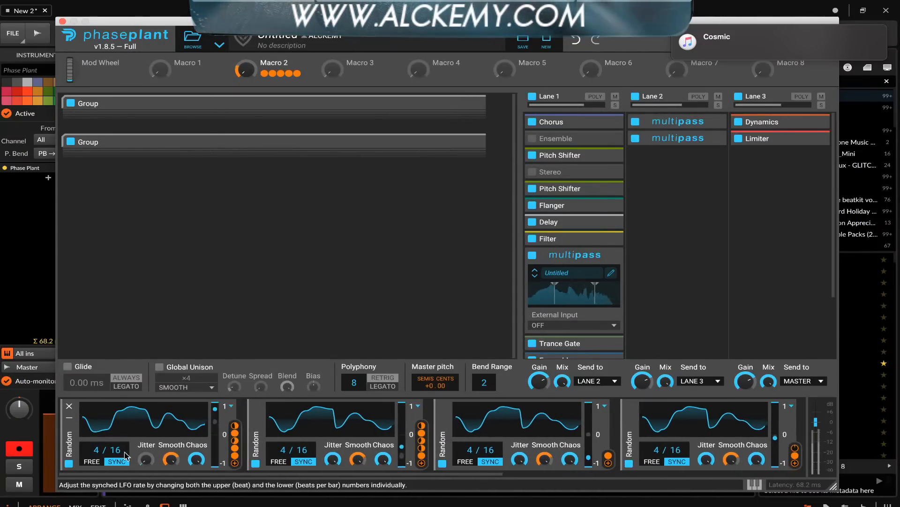
left_click(69, 417)
left_click(91, 418)
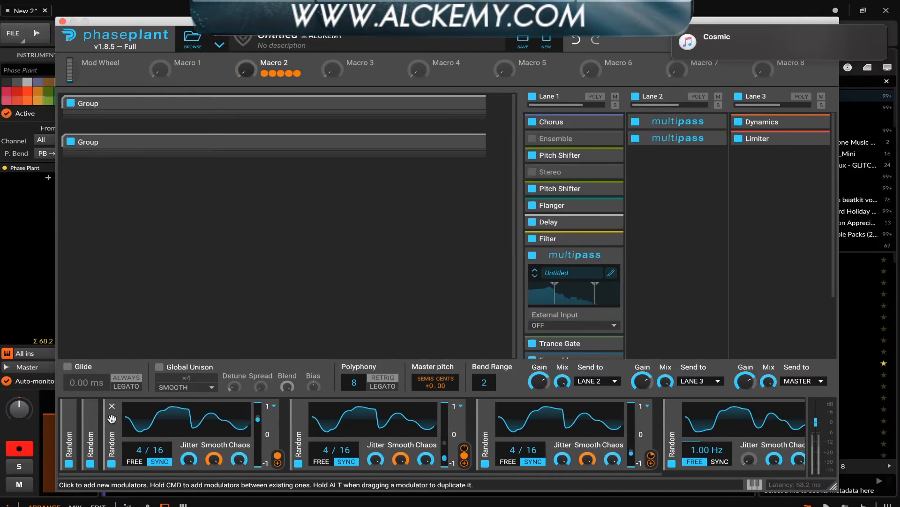
left_click(112, 418)
left_click(134, 419)
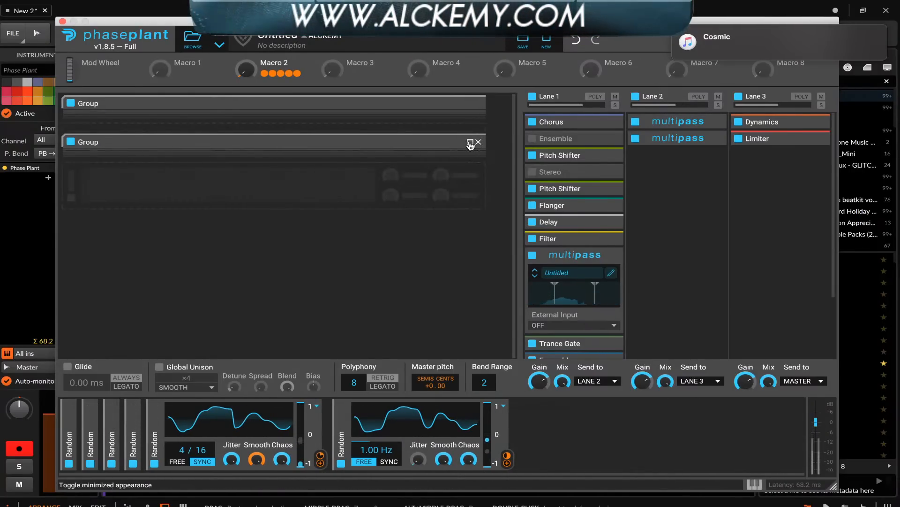
- Disable the +12 semitone Analog oscillator in the second generator group and collapse the group again
left_click(470, 144)
scroll(135, 185, "down", 2)
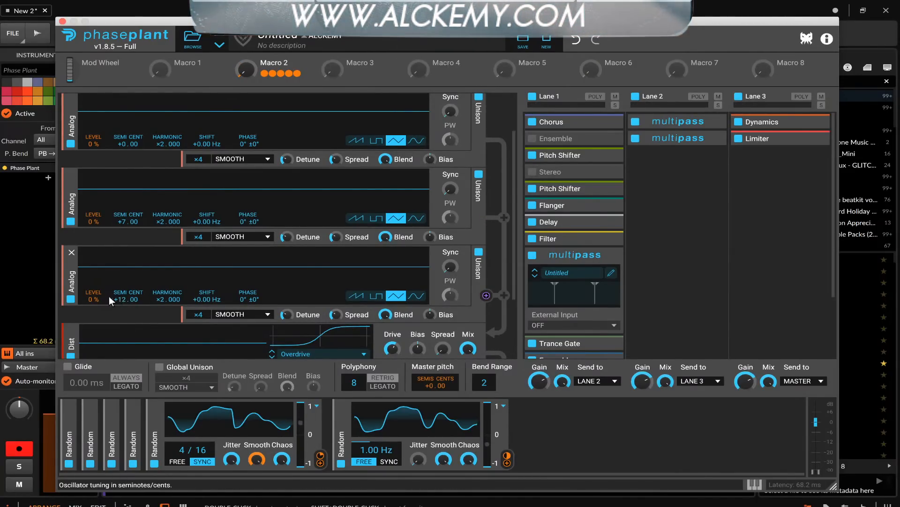
left_click(70, 299)
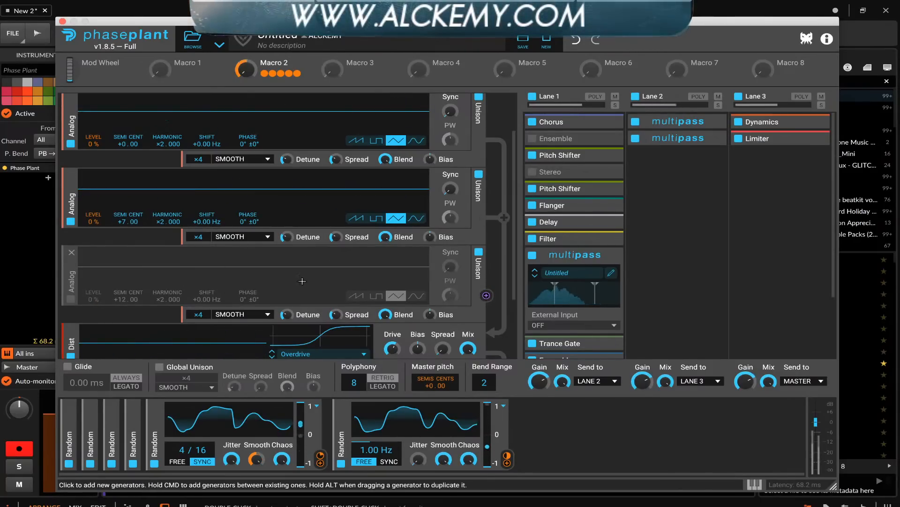
scroll(302, 281, "up", 2)
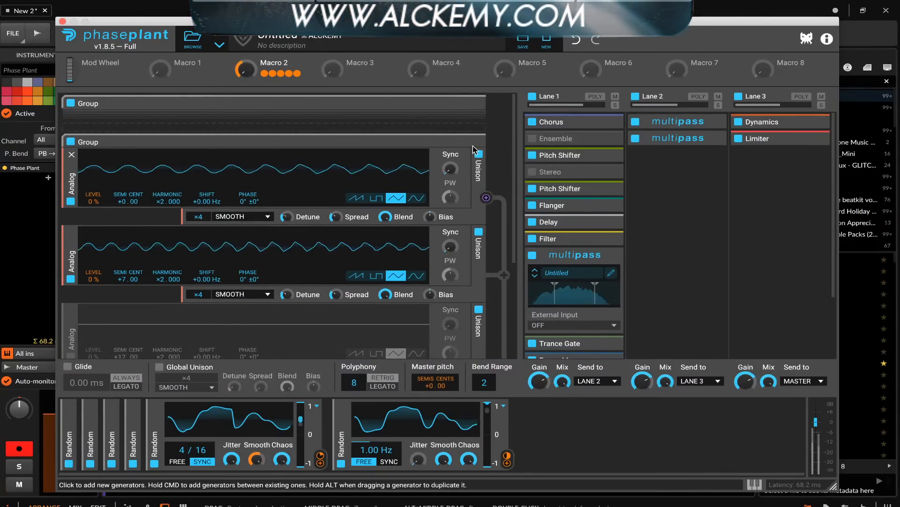
left_click(471, 143)
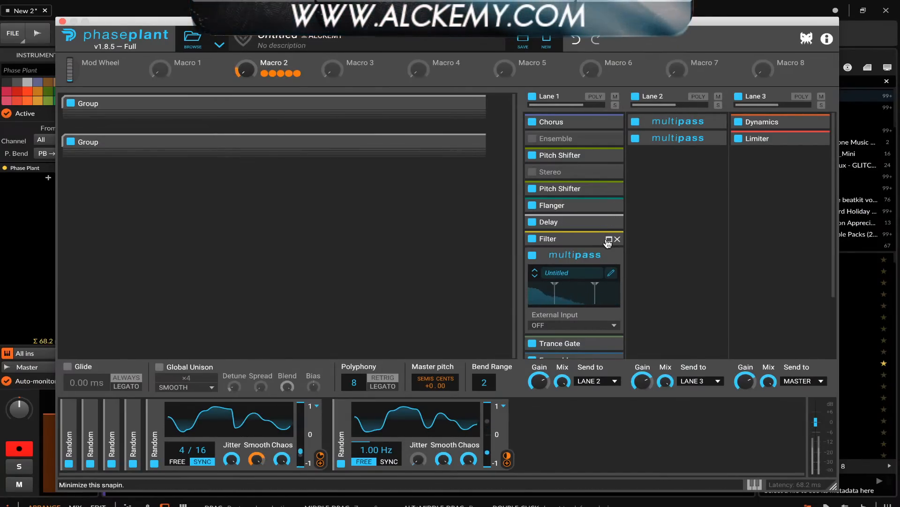
- Adjust the cutoff and its Random modulation depth on Lane 1's Filter, and collapse the effect again
left_click(608, 241)
left_click(608, 240)
scroll(608, 240, "down", 3)
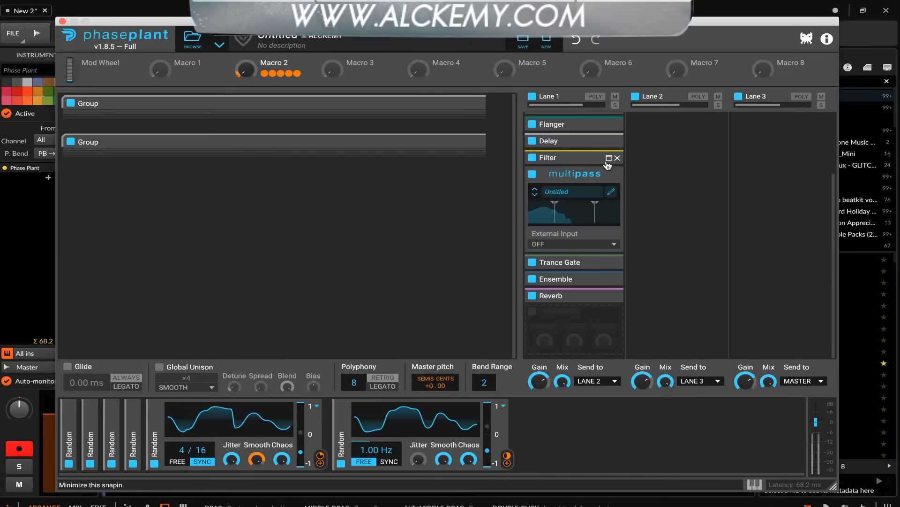
left_click(610, 158)
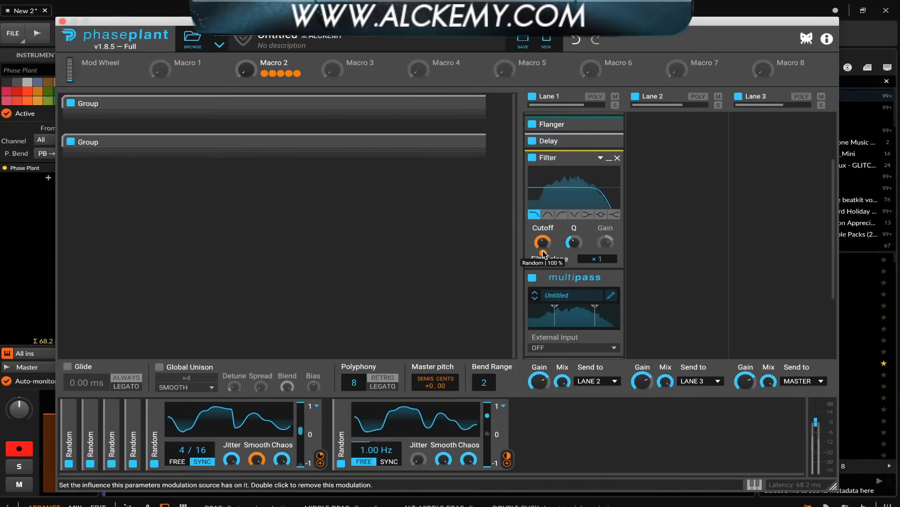
left_click_drag(543, 253, 543, 253)
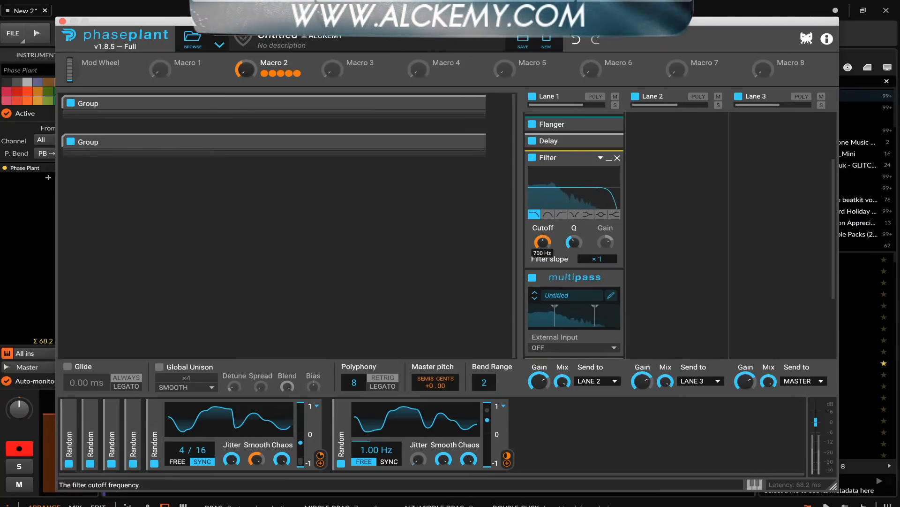
left_click_drag(542, 246, 542, 242)
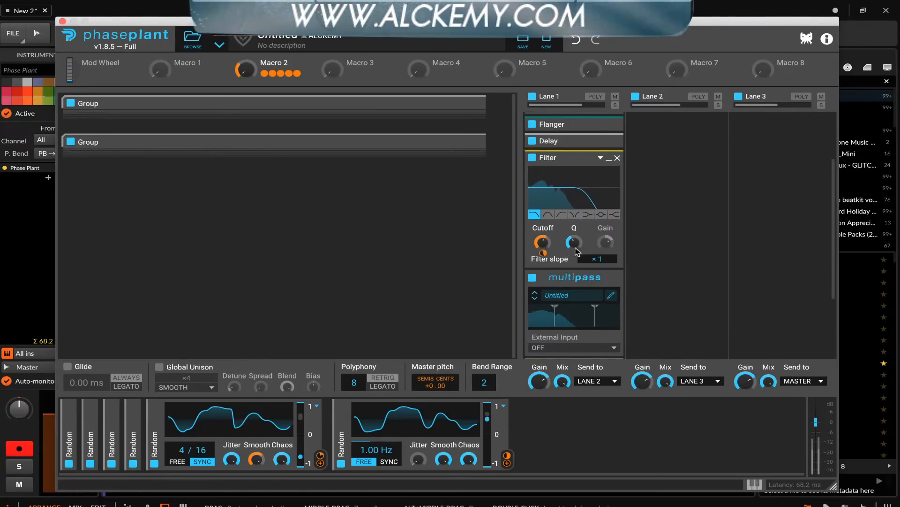
left_click(609, 161)
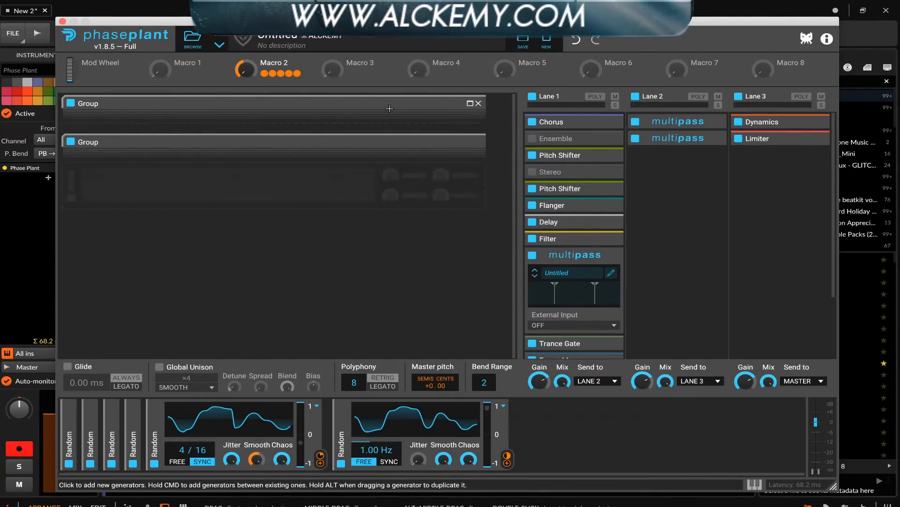
- Save the patch in the User presets under the name TRISAD GENERATOR
left_click(523, 43)
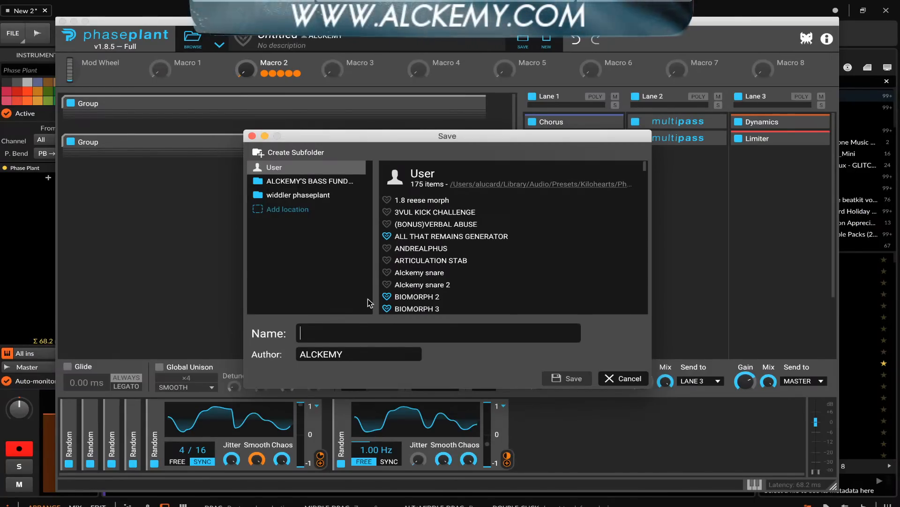
type("TRI")
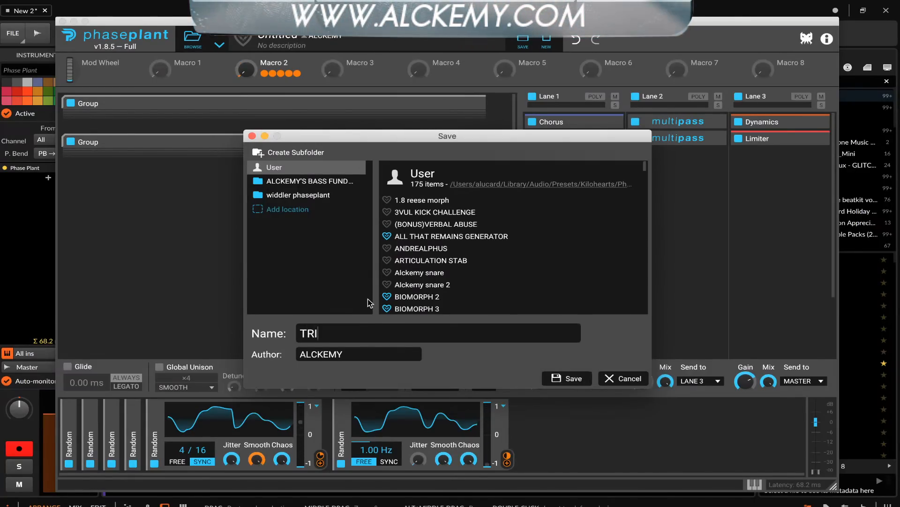
type("SAS")
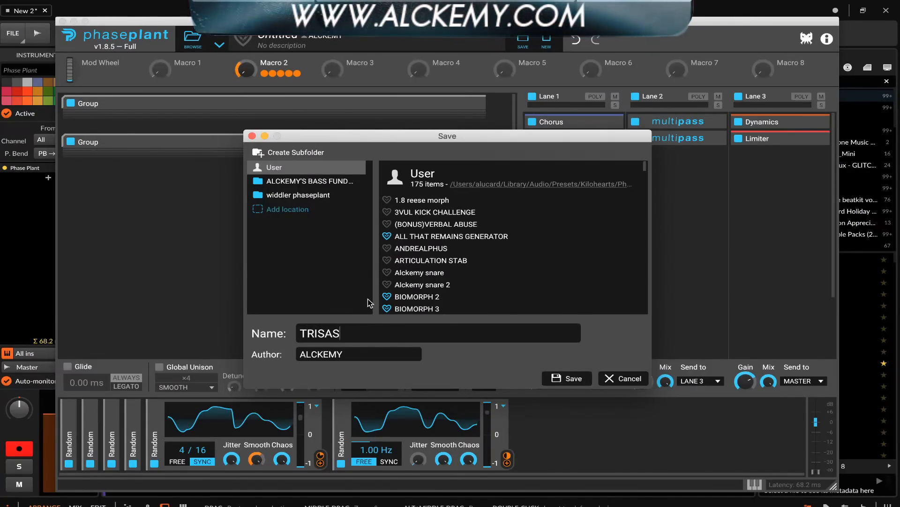
key("BackSpace")
type("D ")
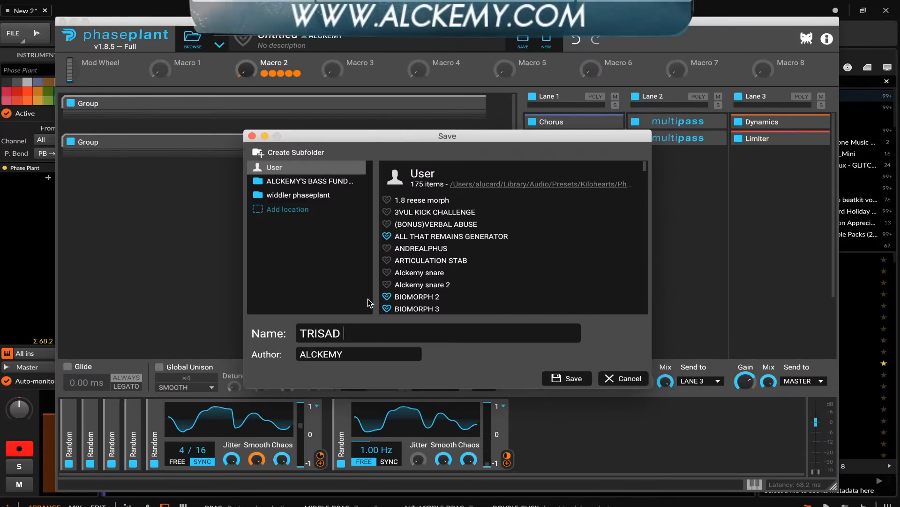
type("GENERATOR")
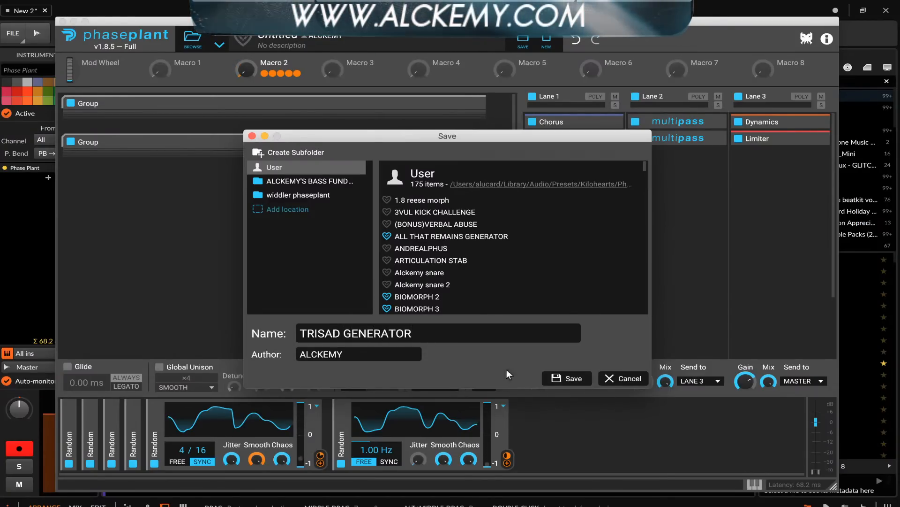
left_click(573, 380)
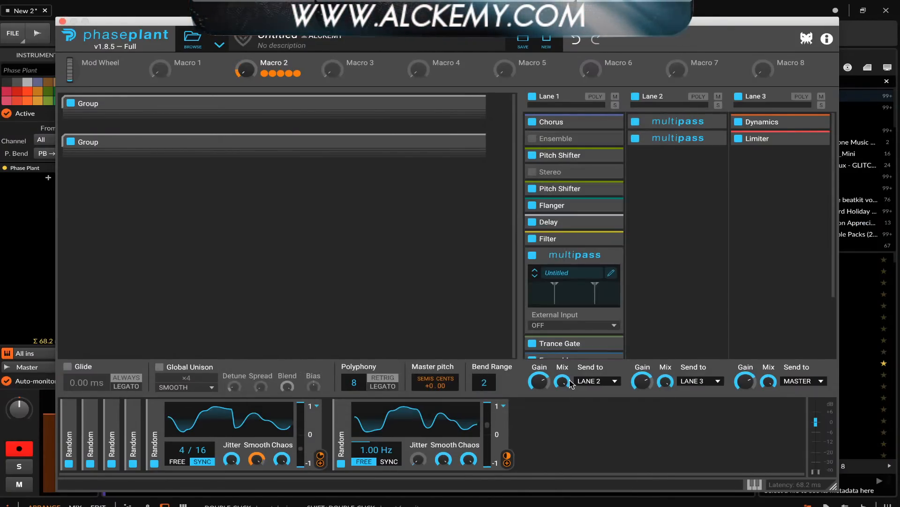
- Close the Phase Plant plugin window and switch to Discord
left_click(62, 21)
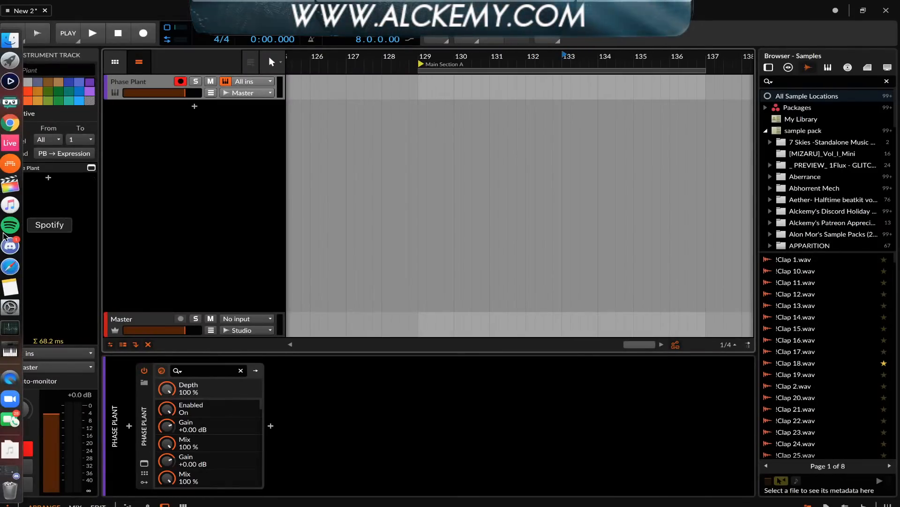
left_click(4, 247)
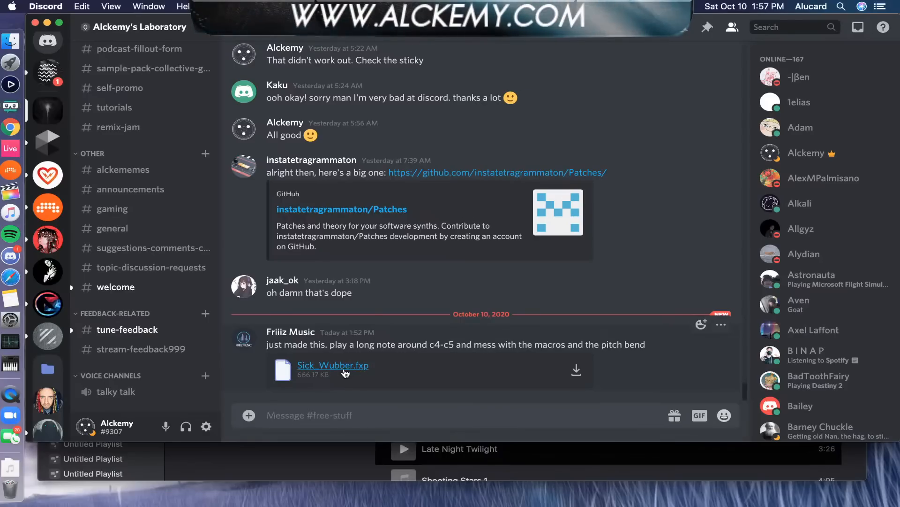
- Download the Sick_Wubber.fxp attachment from the #free-stuff channel and close the Music window
left_click(577, 371)
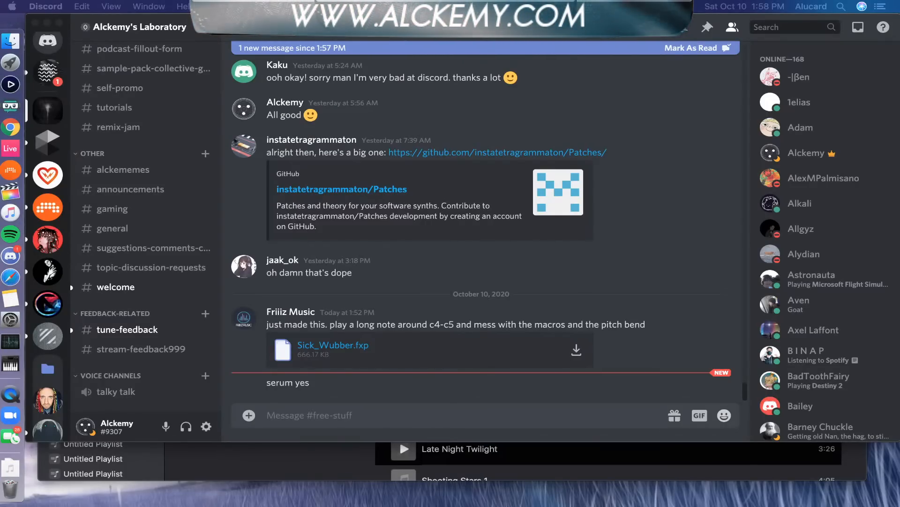
left_click(250, 454)
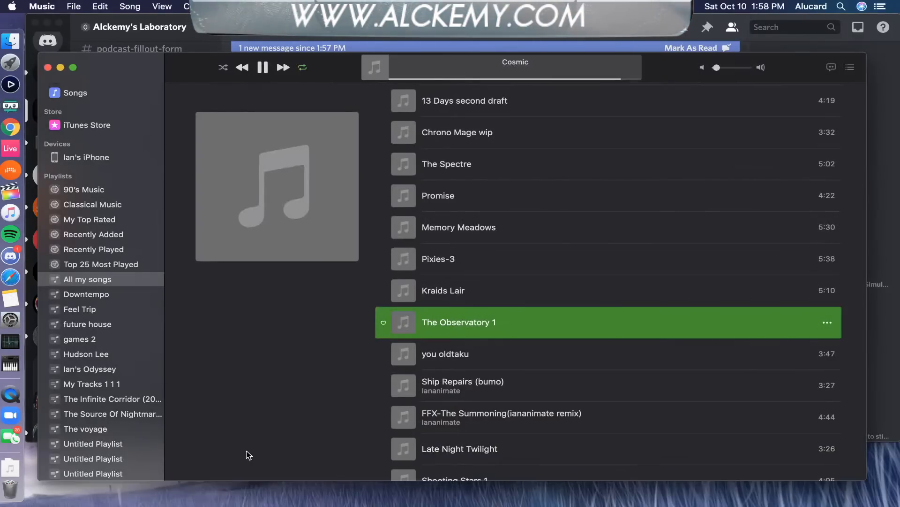
left_click(48, 69)
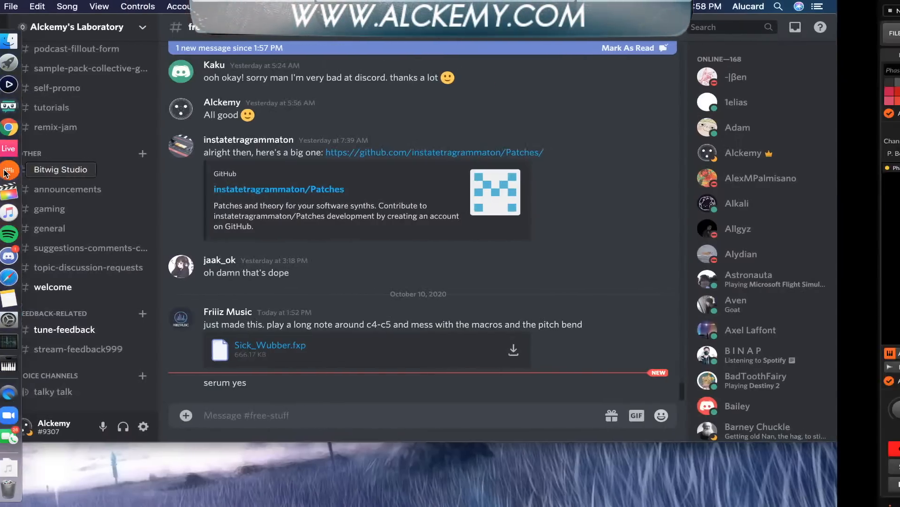
- Switch to Bitwig Studio and insert the Serum synth into the Inst 2 track's device chain
left_click(8, 171)
left_click(166, 123)
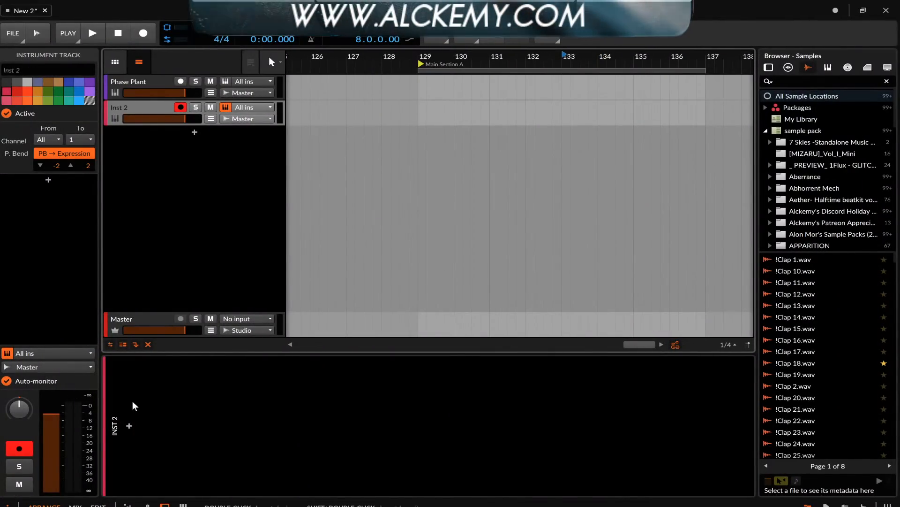
left_click(128, 426)
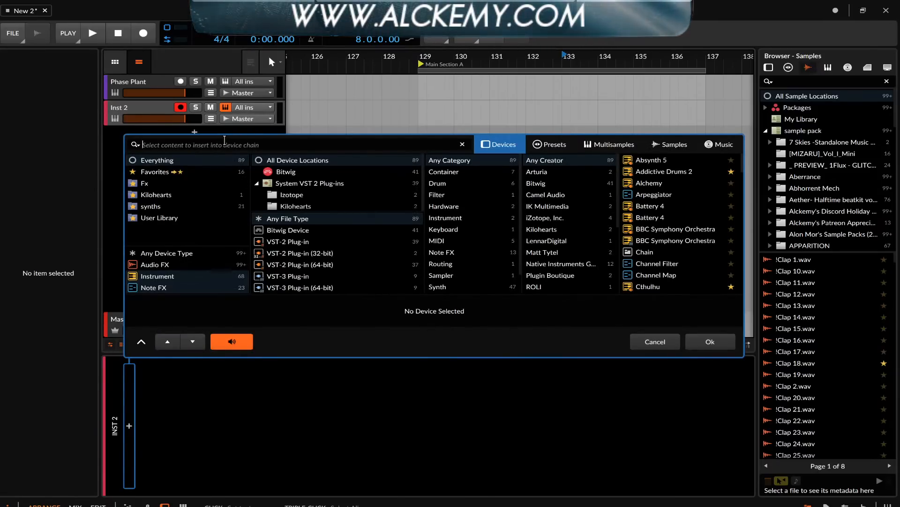
type("ro")
key("BackSpace")
key("BackSpace")
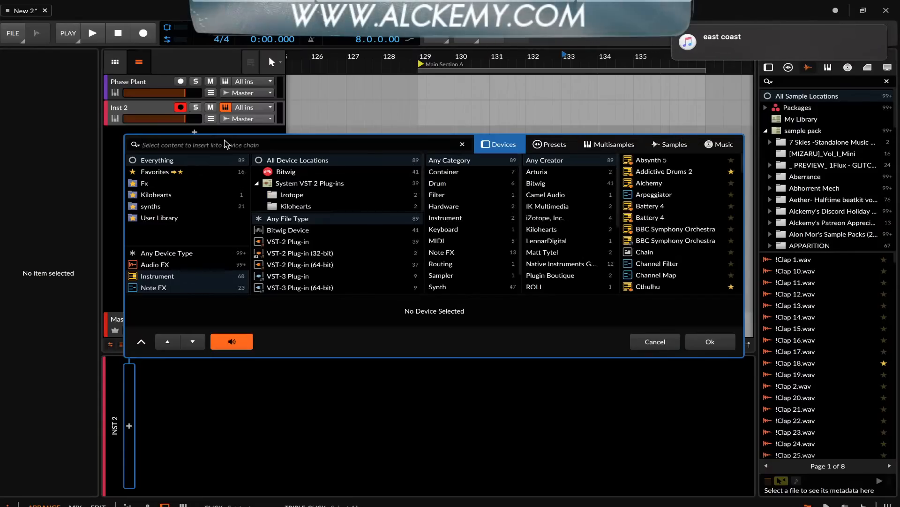
type("SERUM")
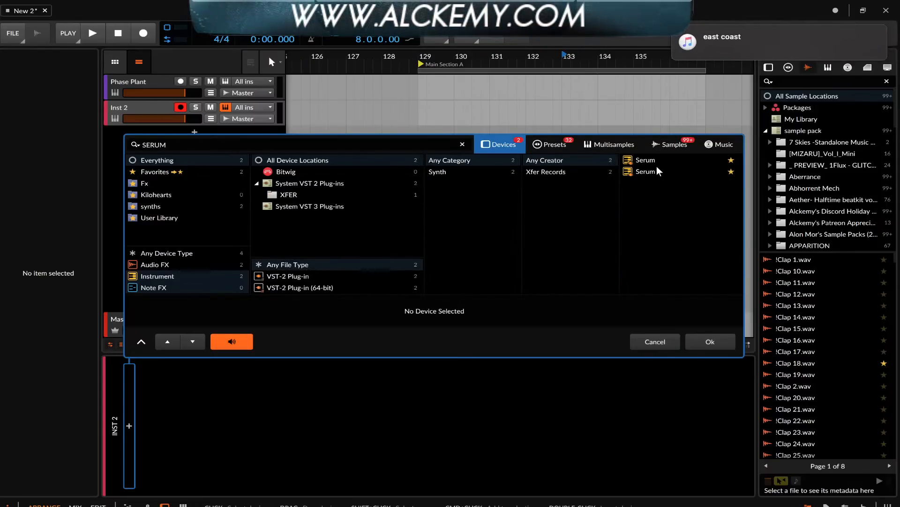
left_click(647, 171)
left_click(710, 341)
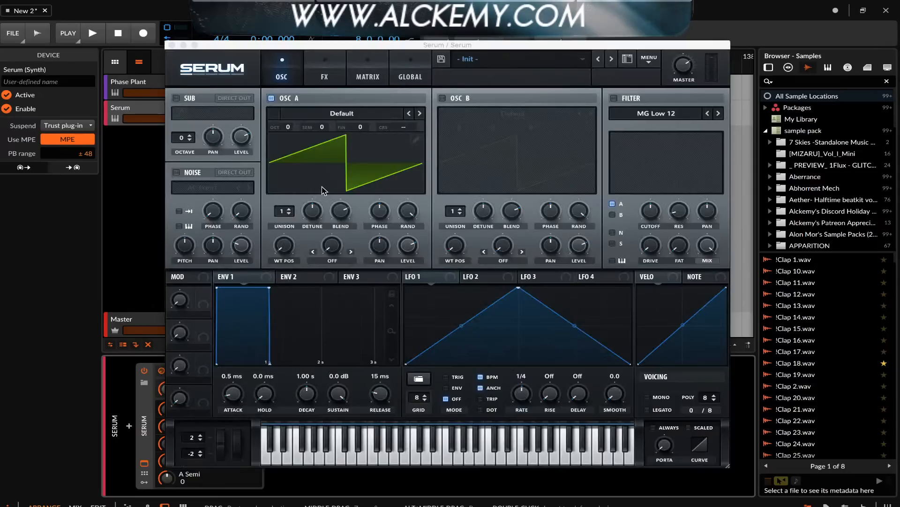
- Load the Sick_Wubber preset from Serum's User presets
left_click(471, 58)
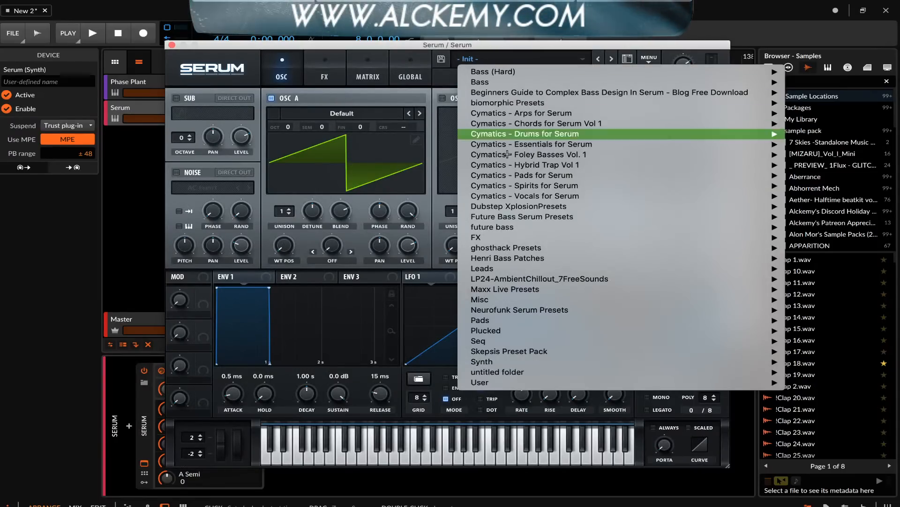
mouse_move(478, 382)
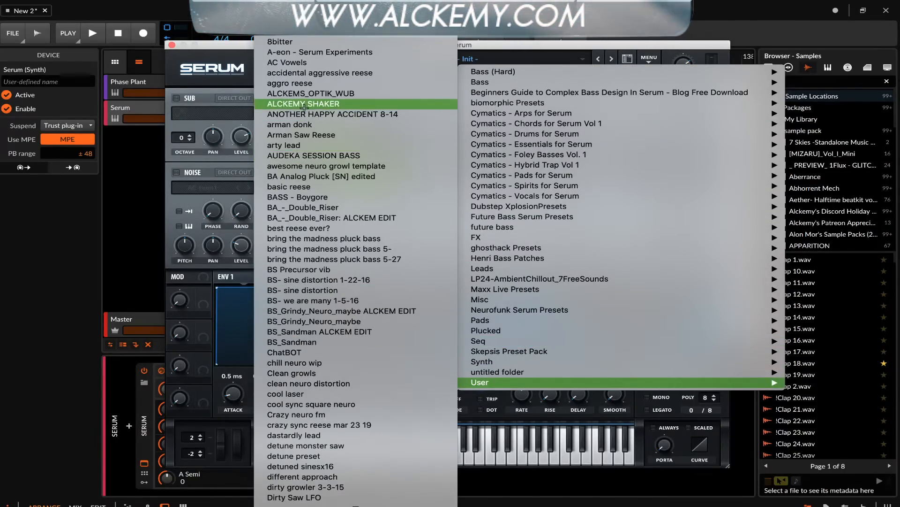
scroll(304, 107, "down", 20)
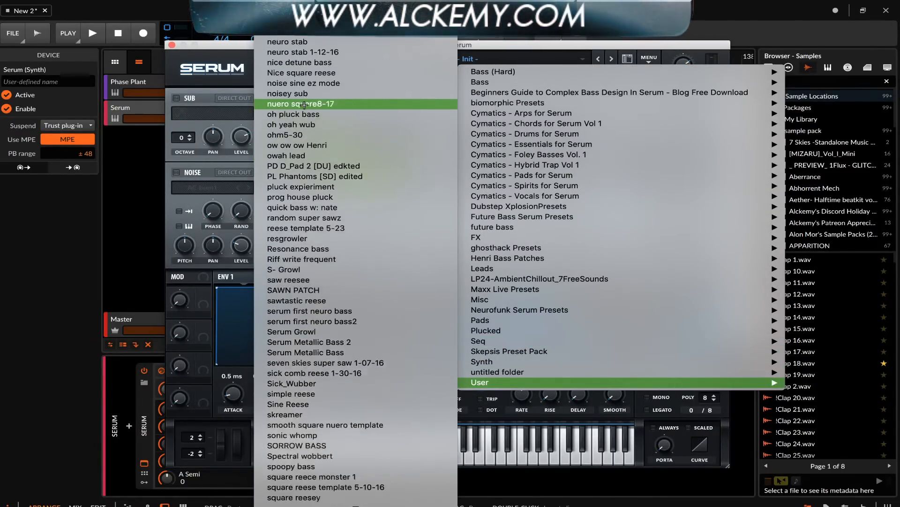
scroll(304, 104, "down", 5)
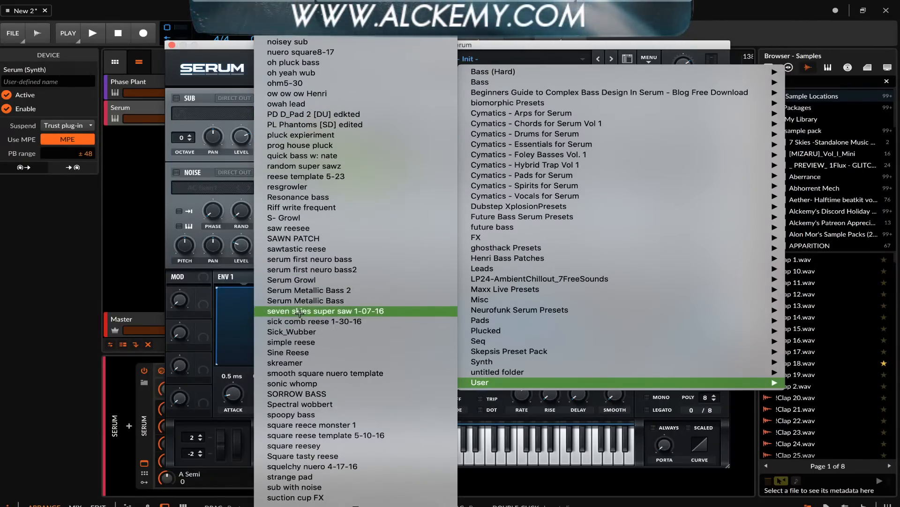
left_click(300, 332)
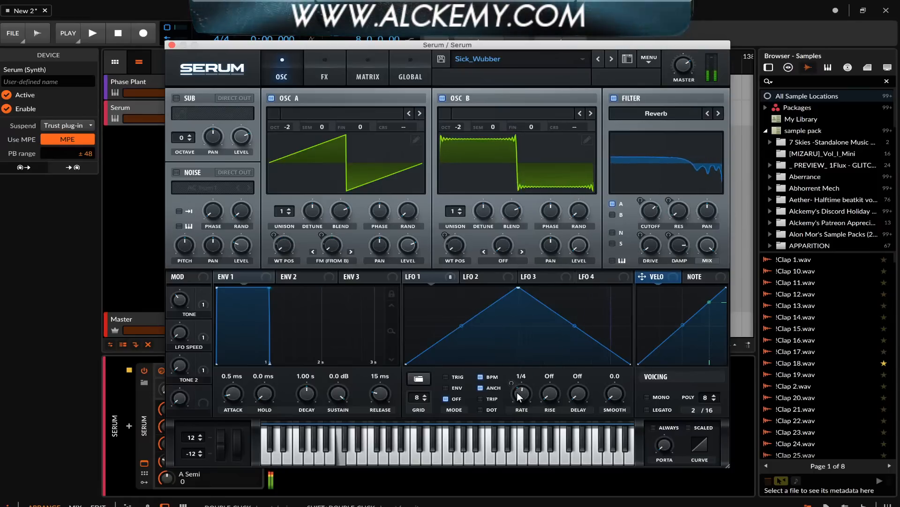
- Bypass and re-enable the Distortion and Filter effects to compare the sound, and return to the oscillator view
mouse_move(517, 392)
left_mouse_down()
mouse_move(515, 378)
mouse_move(516, 395)
left_mouse_up()
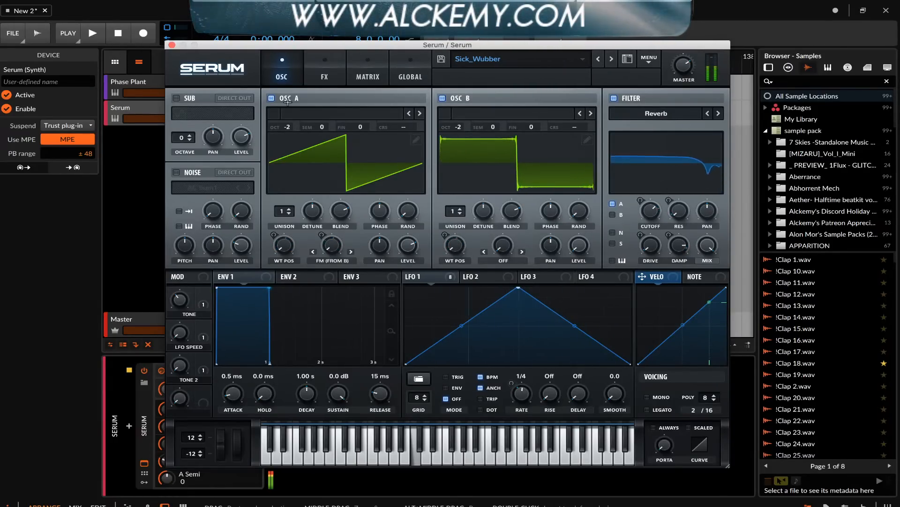
left_click(325, 77)
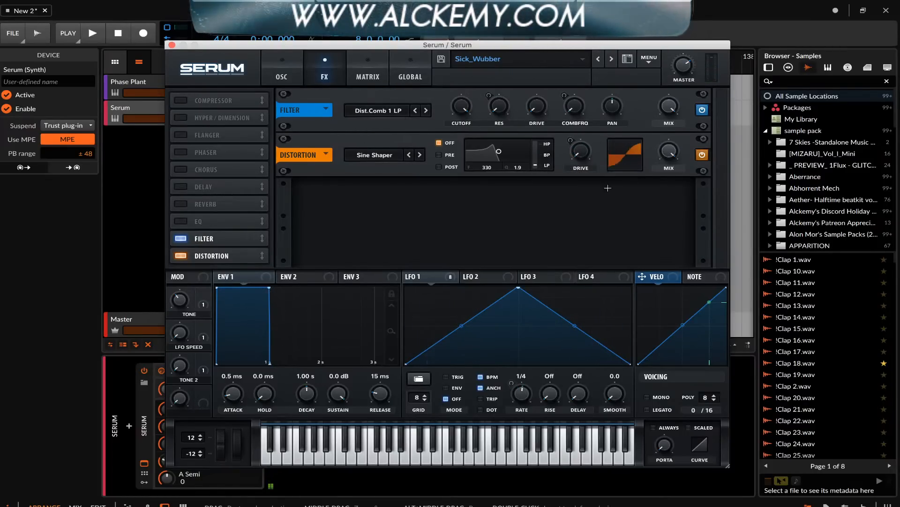
left_click(702, 155)
left_click(703, 110)
left_click(703, 110)
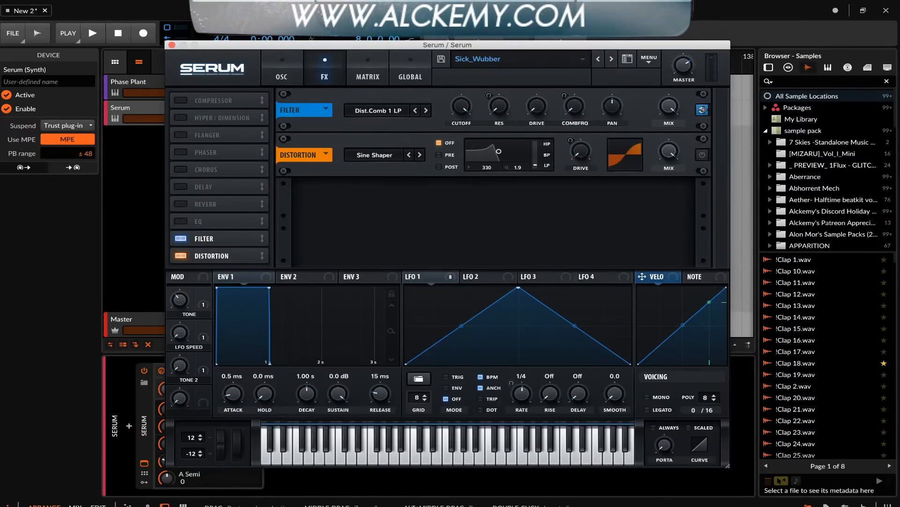
left_click(702, 154)
left_click(294, 75)
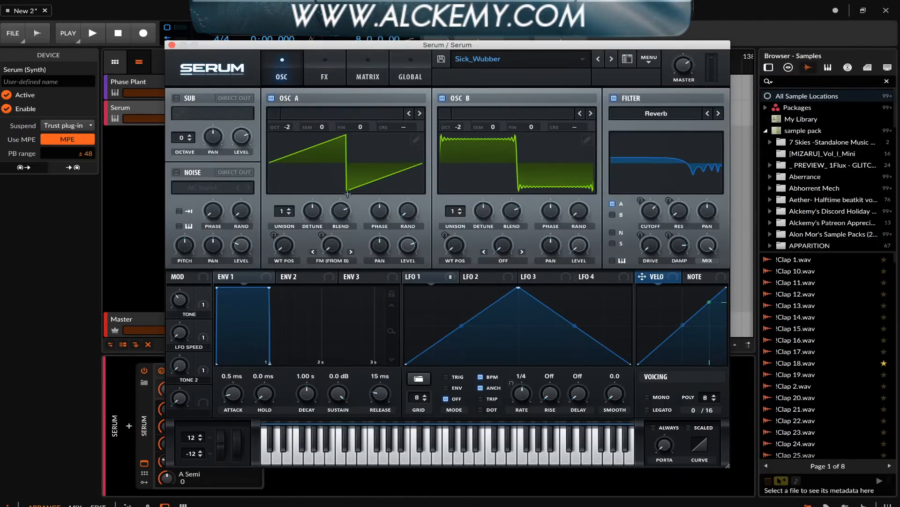
left_click(345, 118)
left_click(345, 118)
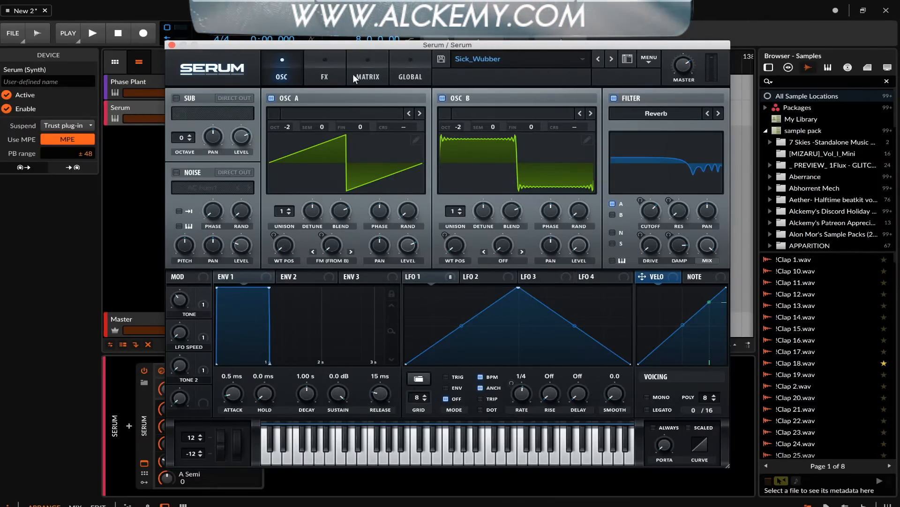
- Try out the TONE, LFO SPEED and TONE 2 macros while playing, and turn them back down
left_click(325, 75)
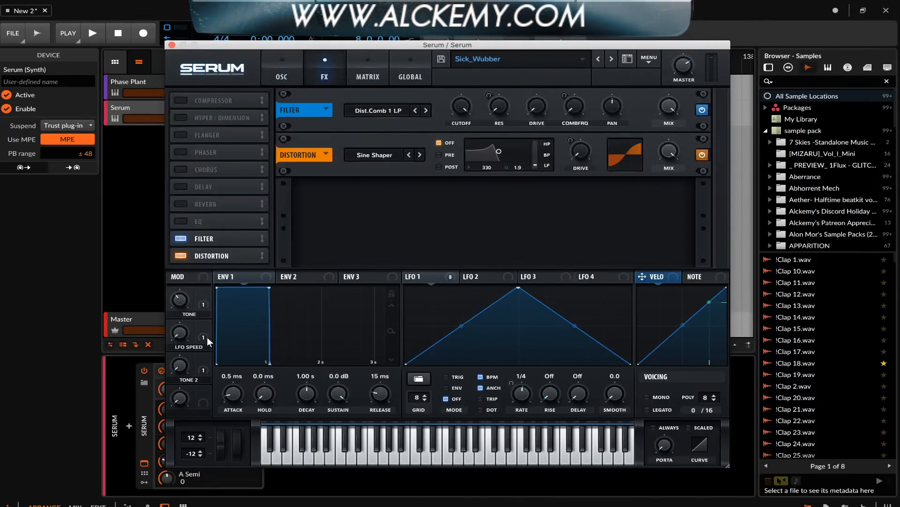
left_click_drag(180, 300, 184, 226)
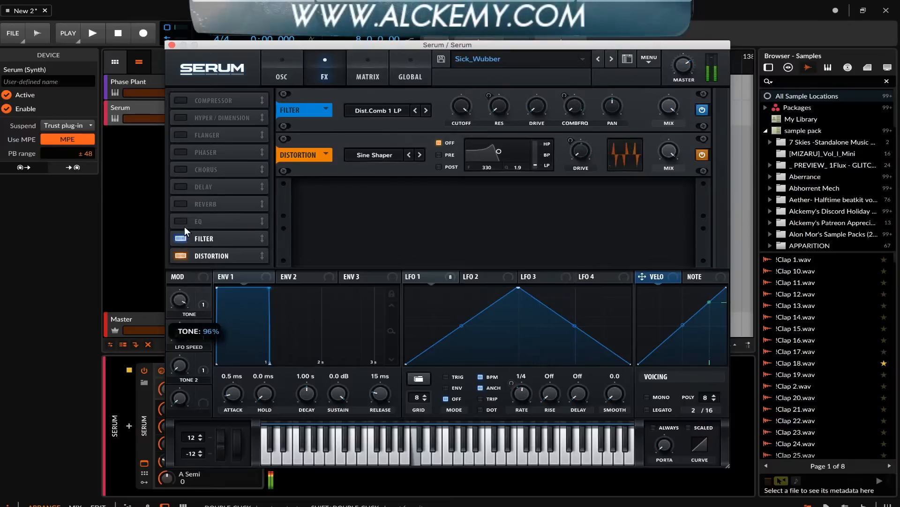
left_click_drag(176, 335, 184, 272)
left_click_drag(183, 365, 212, 402)
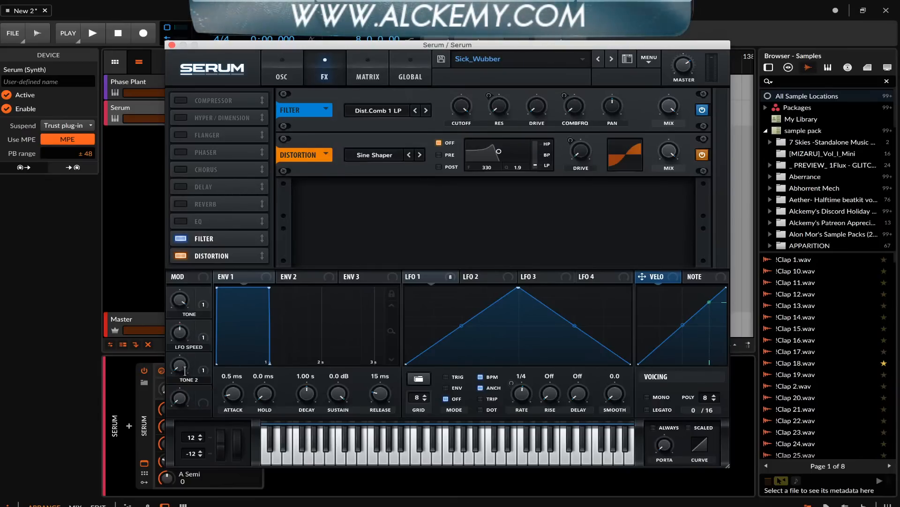
left_click_drag(183, 332, 187, 394)
left_click_drag(184, 303, 187, 423)
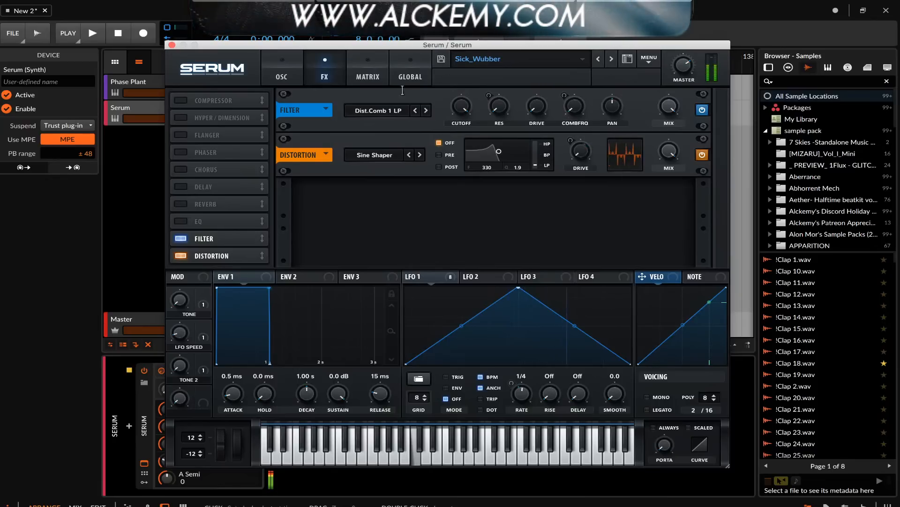
- Set Oscillator B's octave to 0
left_click(290, 78)
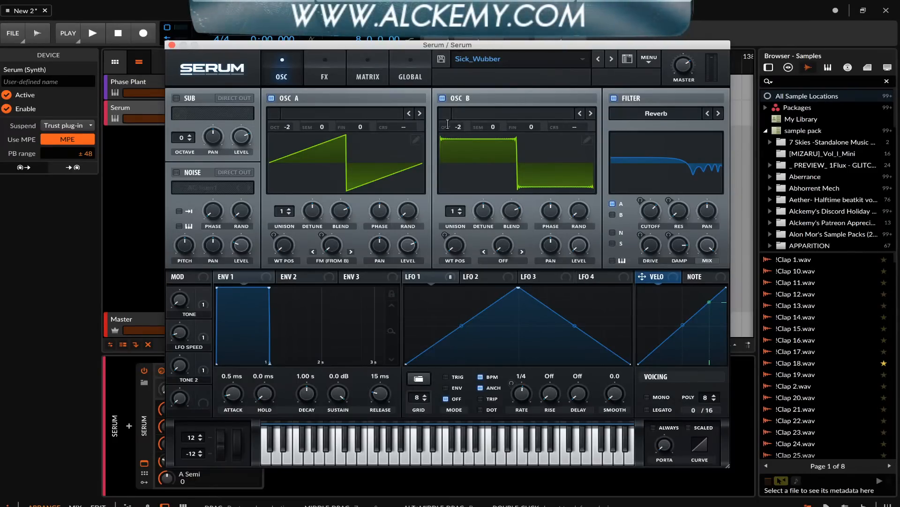
right_click(340, 240)
left_click(343, 256)
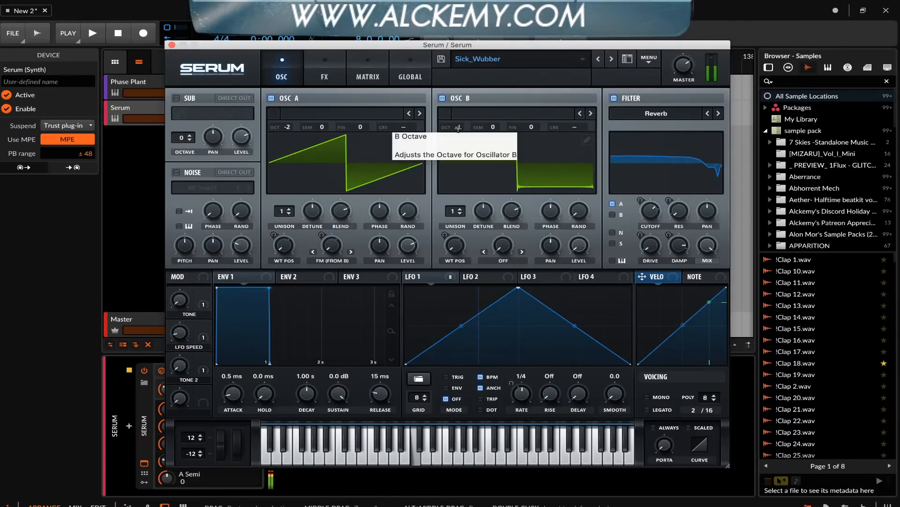
left_click_drag(458, 127, 458, 116)
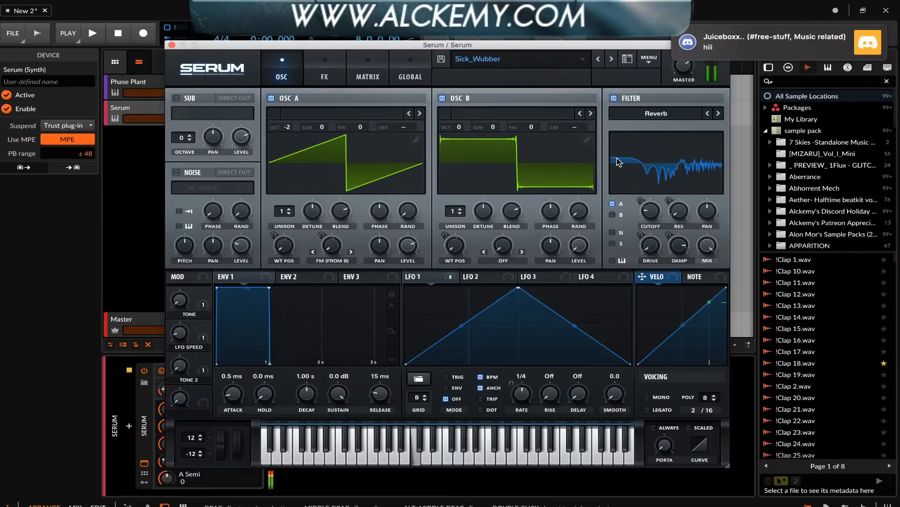
- Lower the Reverb filter's cutoff and remove all modulators from its resonance
left_click(652, 211)
left_click_drag(650, 211, 650, 213)
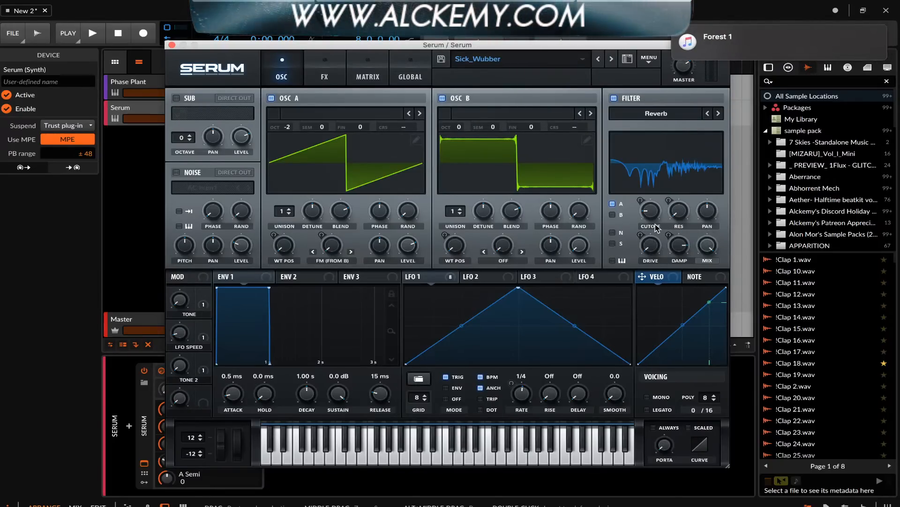
right_click(682, 215)
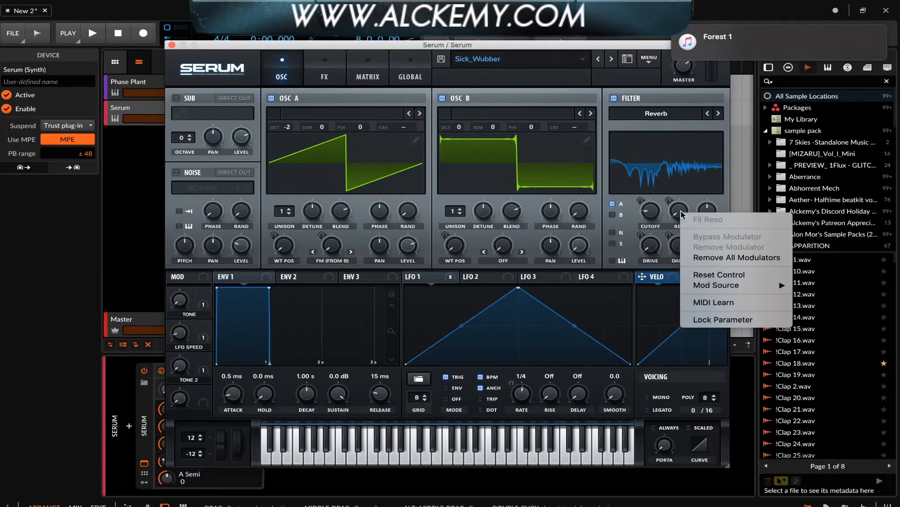
left_click(728, 258)
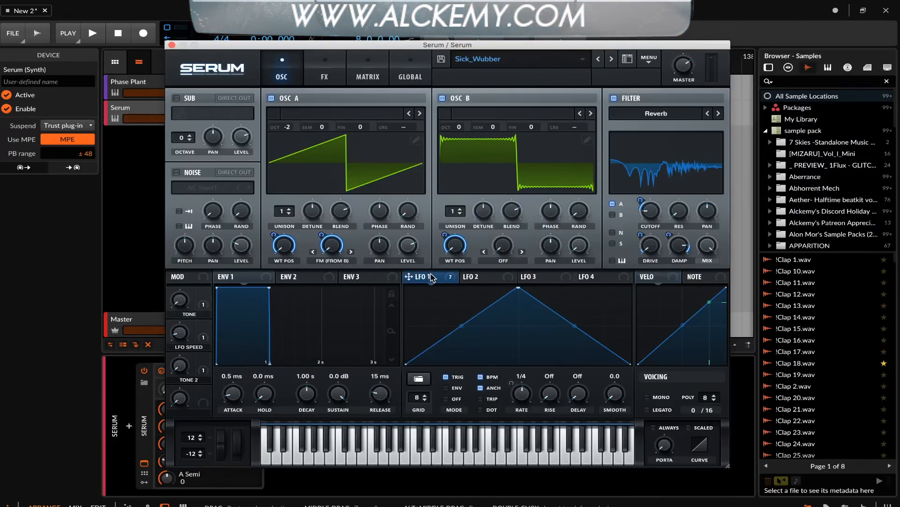
- Adjust LFO 1's modulation depth on Oscillator A's FM from B, and set Oscillator A's octave to -3
mouse_move(322, 236)
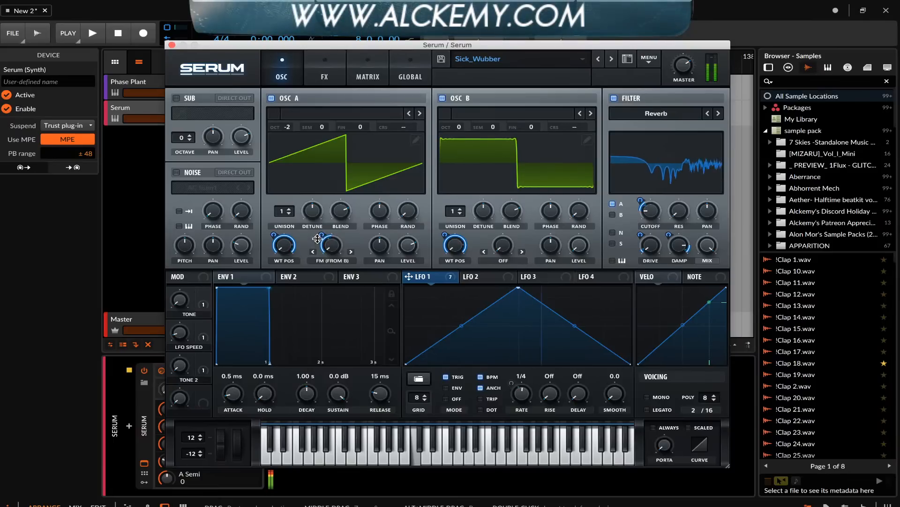
left_click_drag(320, 235, 319, 226)
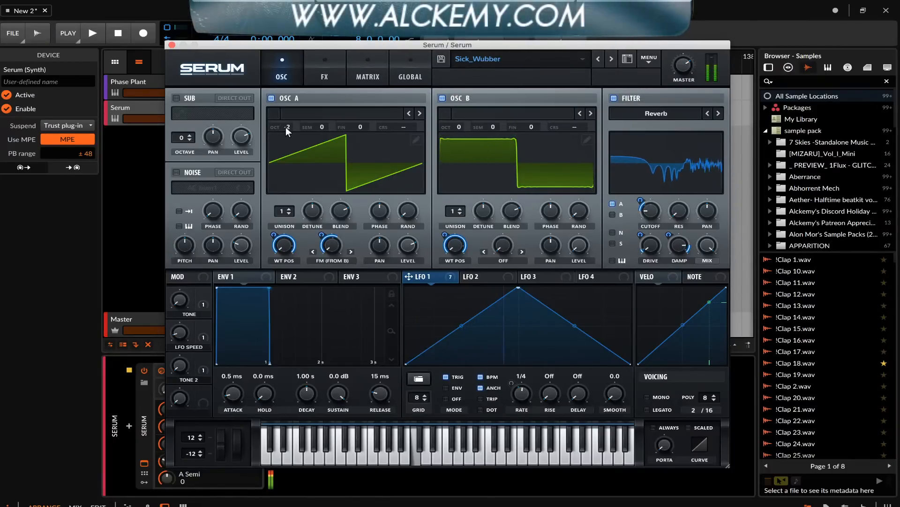
left_click_drag(285, 126, 286, 148)
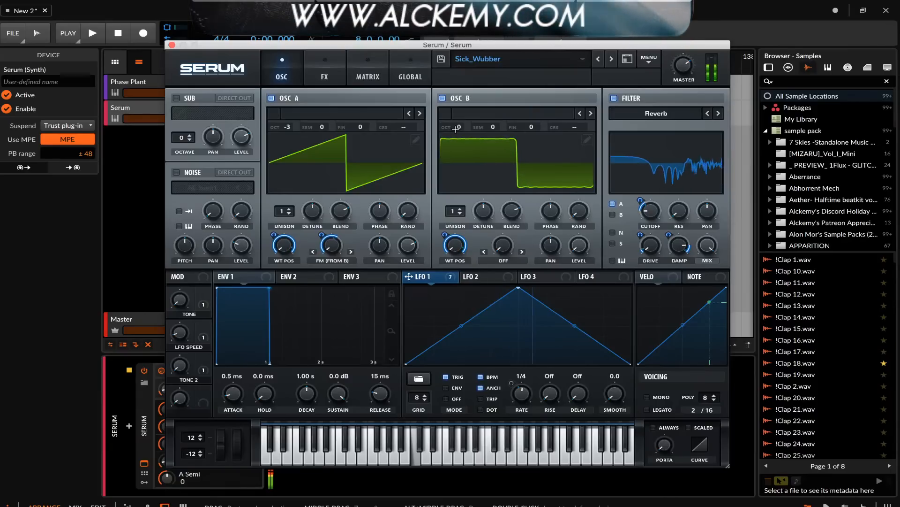
mouse_move(458, 126)
left_mouse_down()
mouse_move(458, 112)
mouse_move(459, 139)
left_mouse_up()
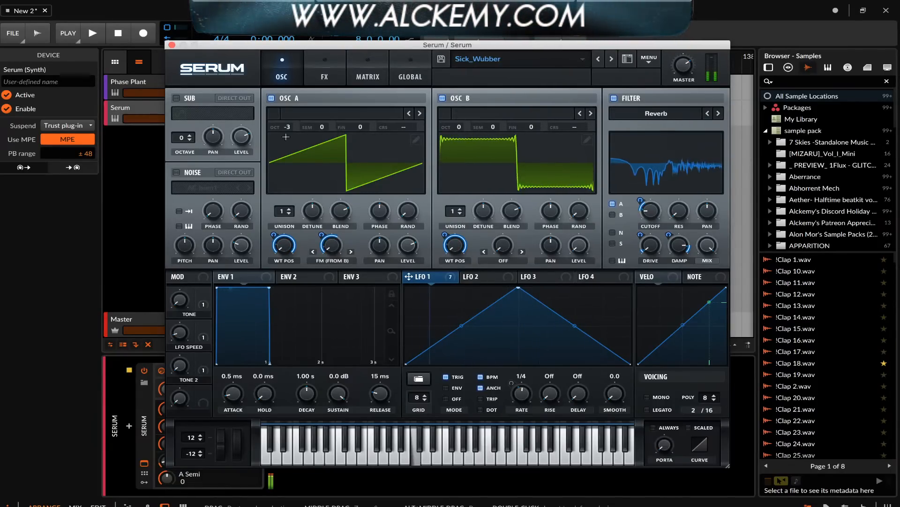
- Set the Distortion effect's filter to Post and modulate its frequency from LFO 1 with a depth of about -61
left_click(321, 76)
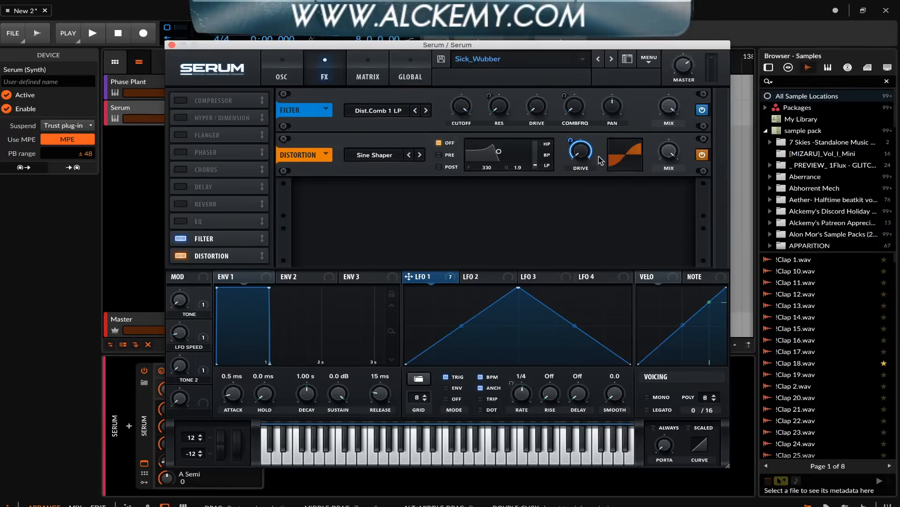
left_click(439, 167)
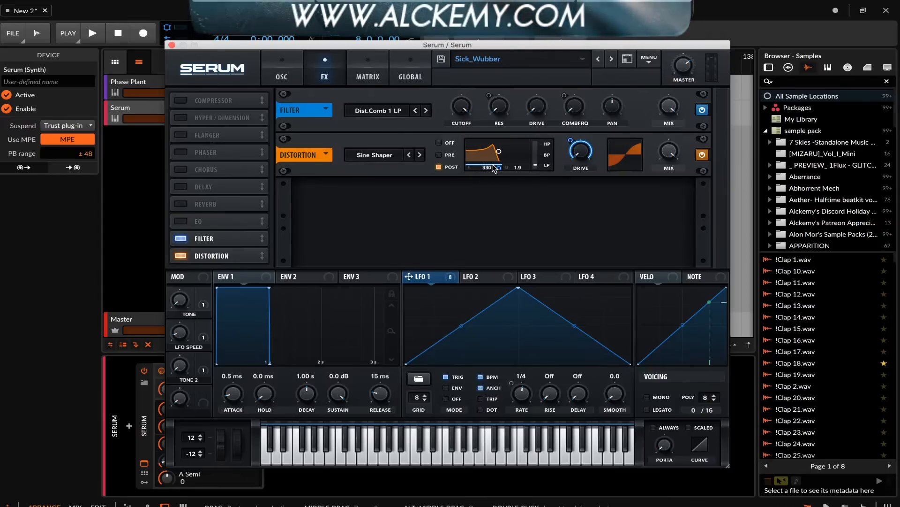
left_click_drag(499, 167, 500, 176)
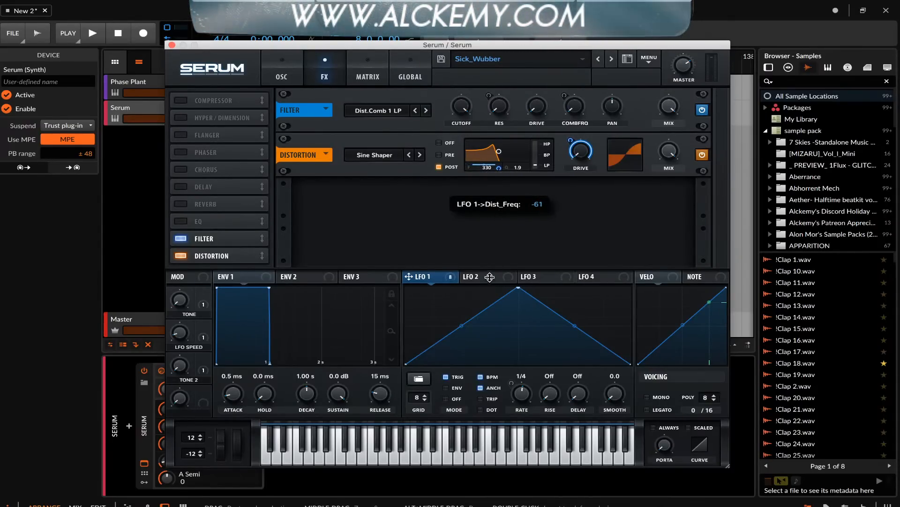
- Sweep the Distortion filter's frequency and adjust the effect's mix, settling the filter at about 3653 Hz with a Q of 0.3
left_click_drag(499, 154, 527, 155)
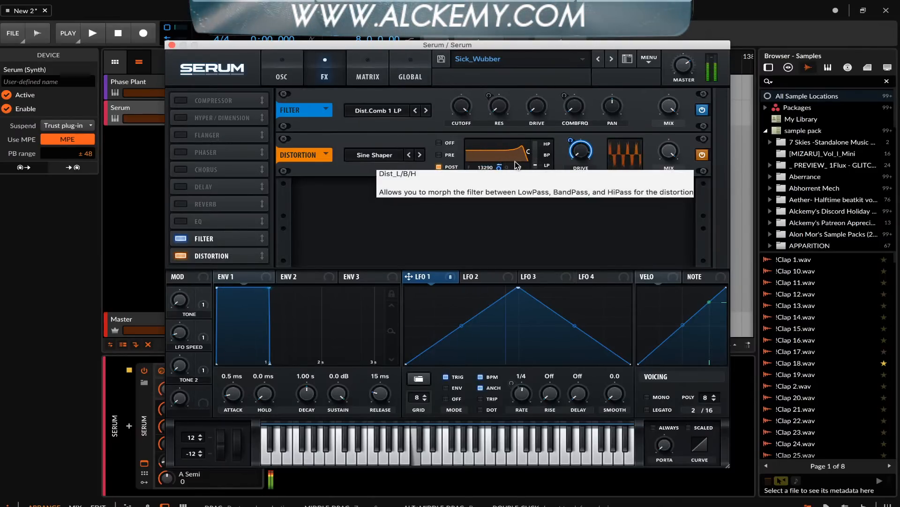
left_click_drag(499, 167, 499, 201)
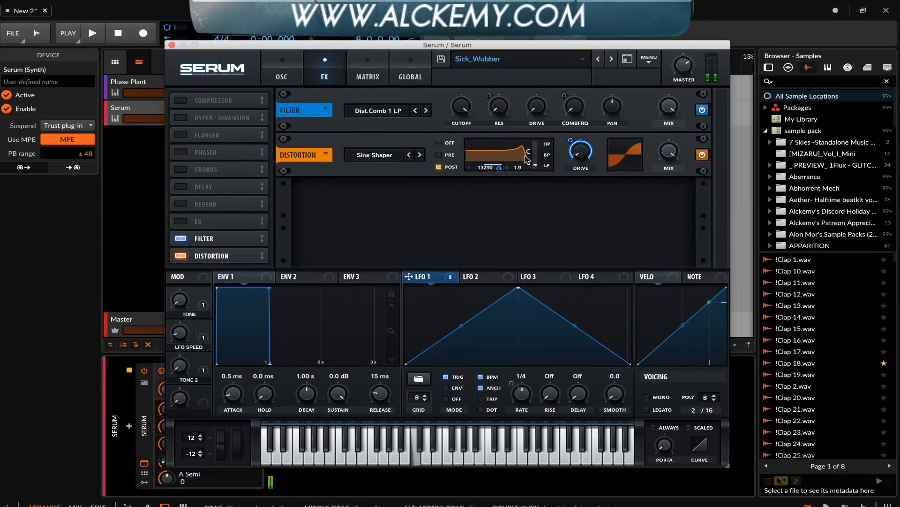
left_click_drag(526, 157, 500, 152)
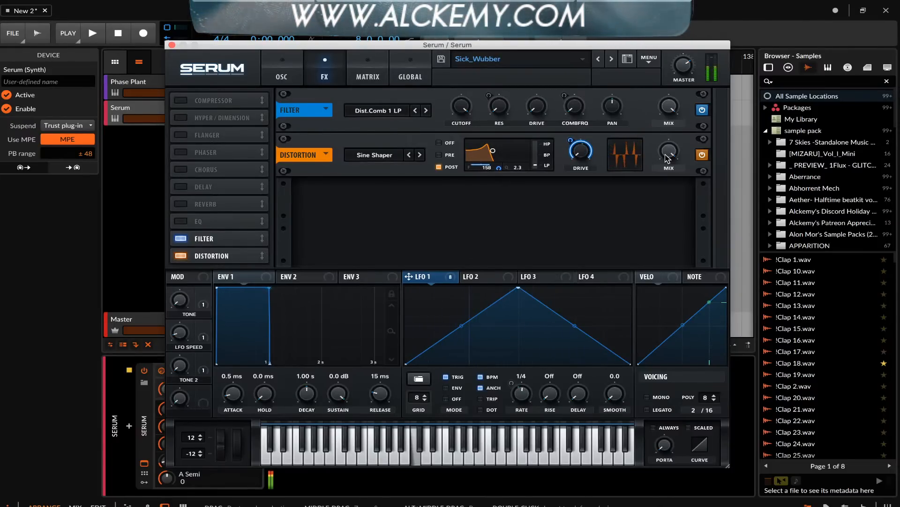
left_click_drag(667, 159, 667, 206)
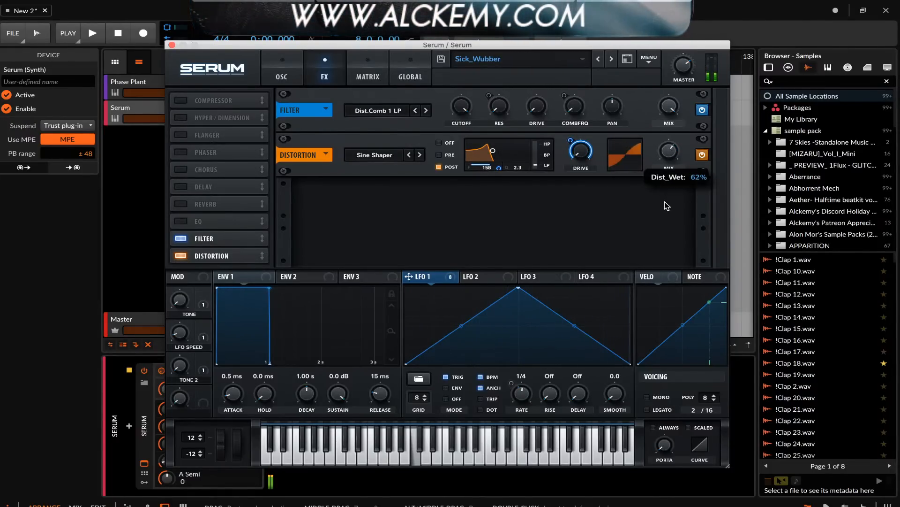
left_click_drag(669, 158, 658, 131)
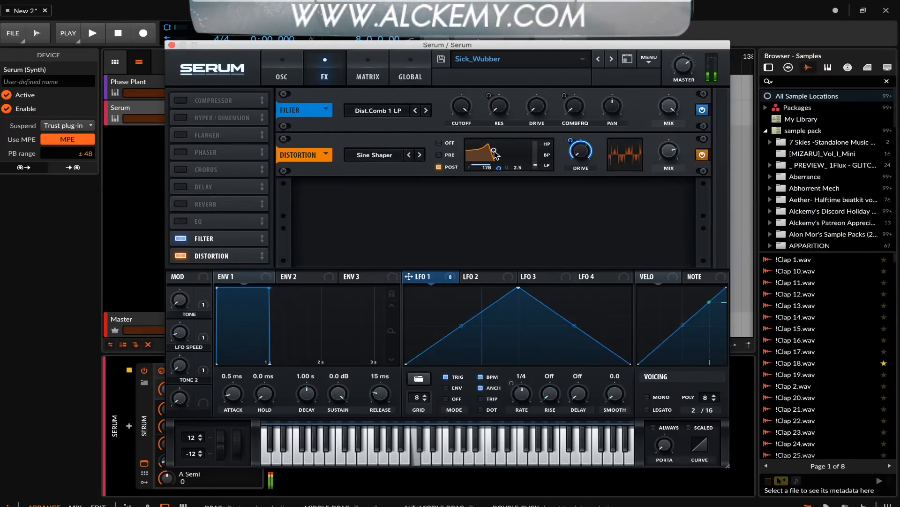
left_click_drag(493, 151, 519, 161)
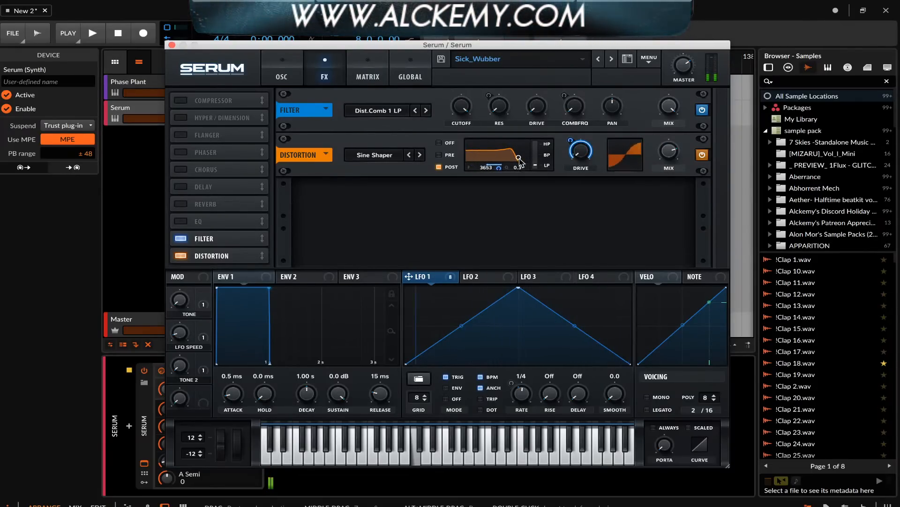
- Reduce LFO 1's modulation depth on the Distortion drive
mouse_move(570, 158)
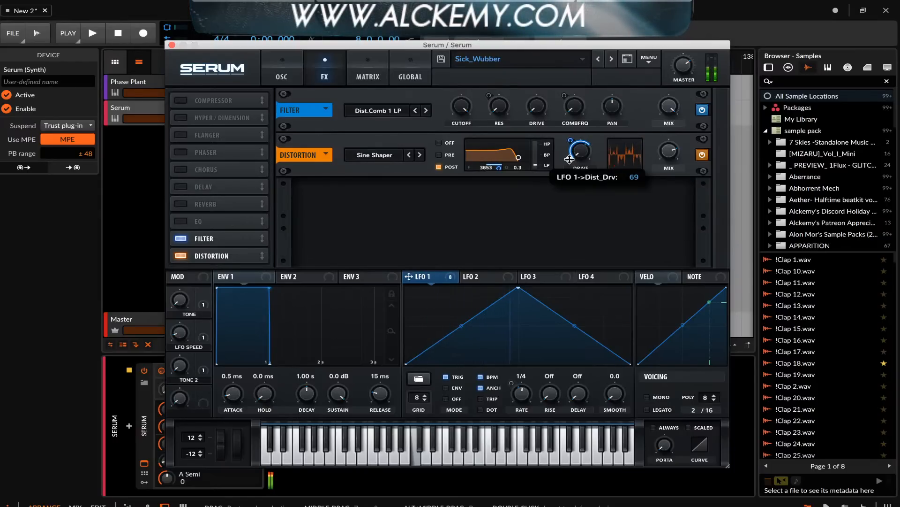
left_click_drag(569, 159, 570, 169)
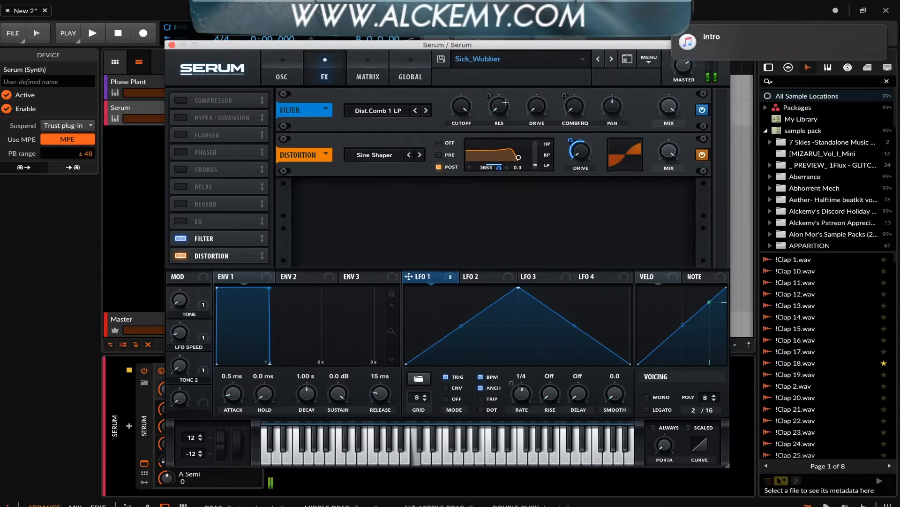
left_click_drag(570, 107, 556, 121)
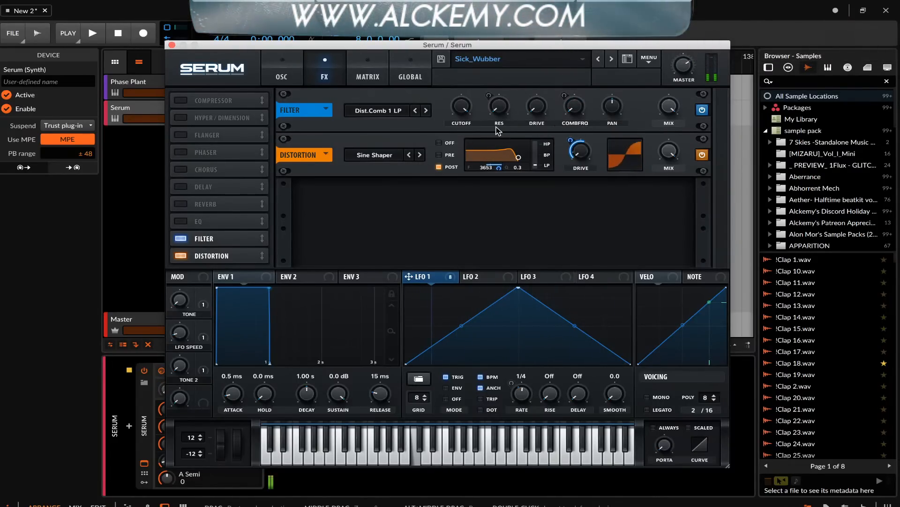
- Try the Tone 2 macro at 100%, and sweep the FX filter's cutoff down and up
left_click(282, 73)
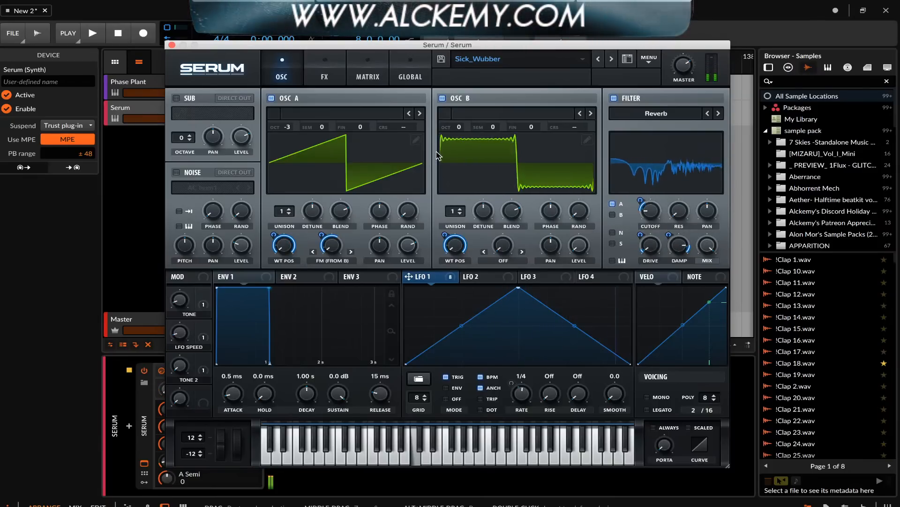
left_click_drag(181, 334, 183, 276)
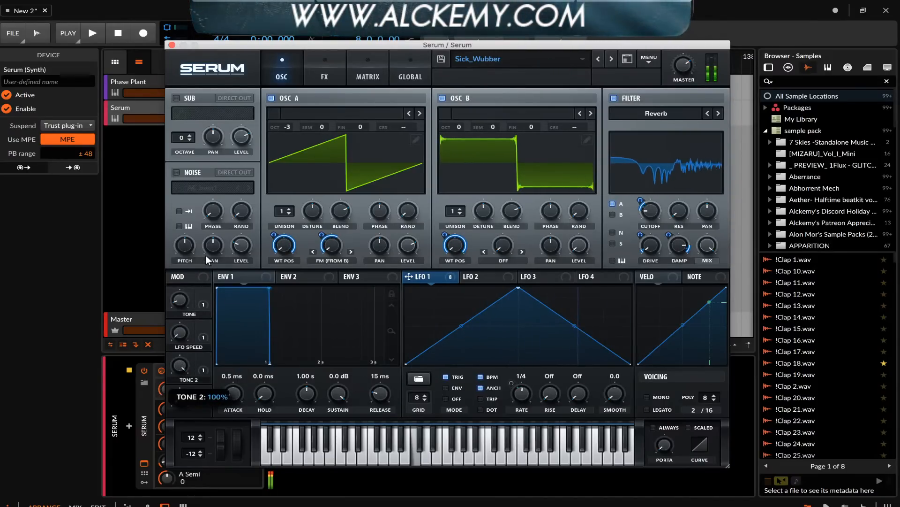
left_click(326, 70)
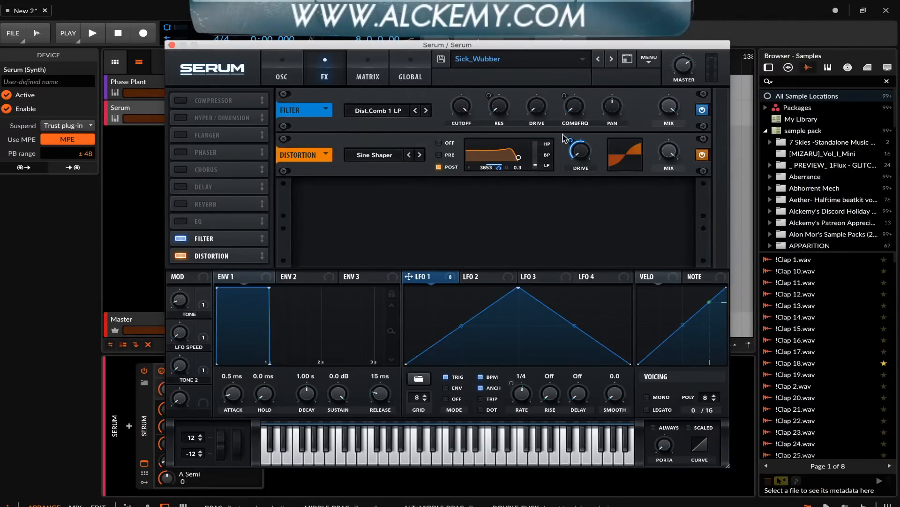
left_click_drag(473, 116, 506, 242)
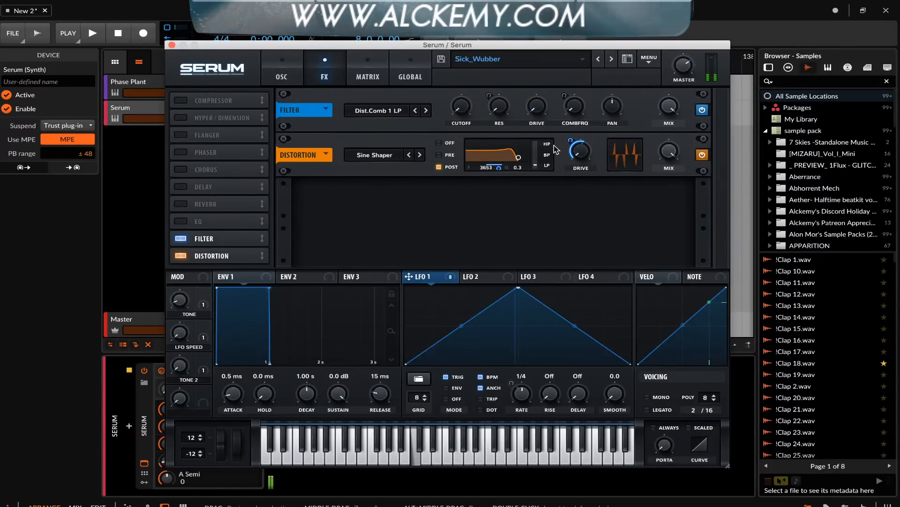
left_click_drag(459, 107, 472, 23)
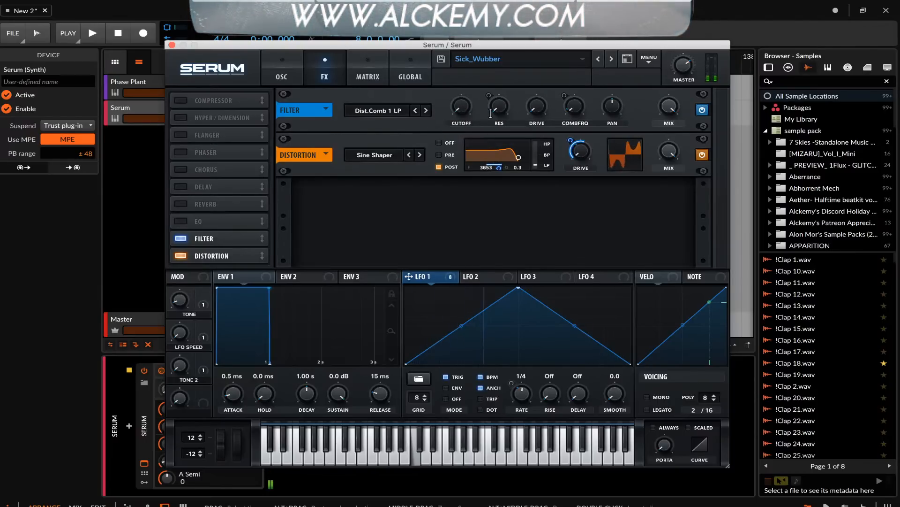
left_click_drag(465, 113, 462, 73)
left_click_drag(478, 38, 478, 19)
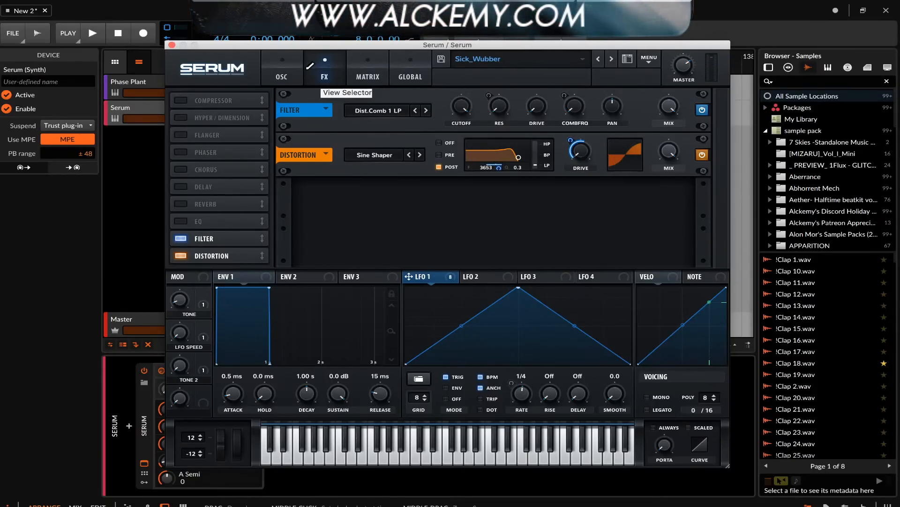
- Set Oscillator A's unison to 3 voices and modulate its detune from LFO 1
left_click(282, 76)
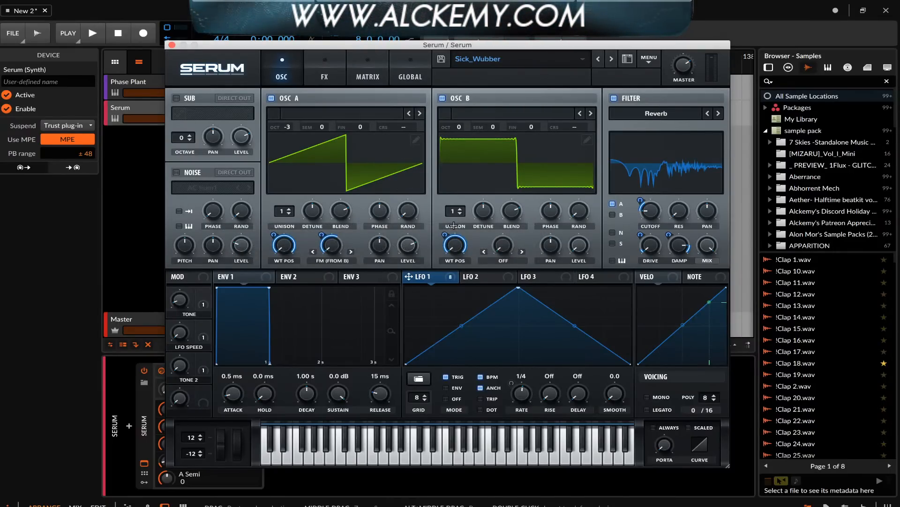
left_click(289, 210)
left_click(289, 210)
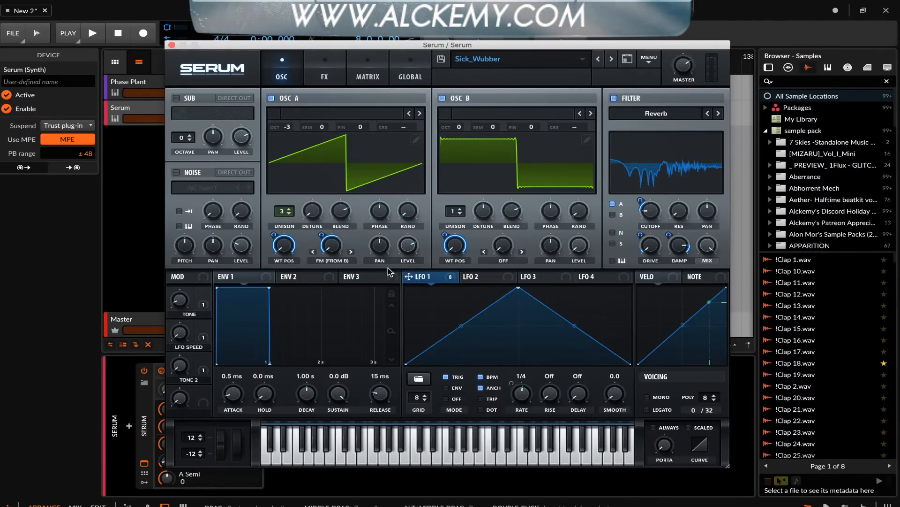
left_click_drag(408, 277, 304, 254)
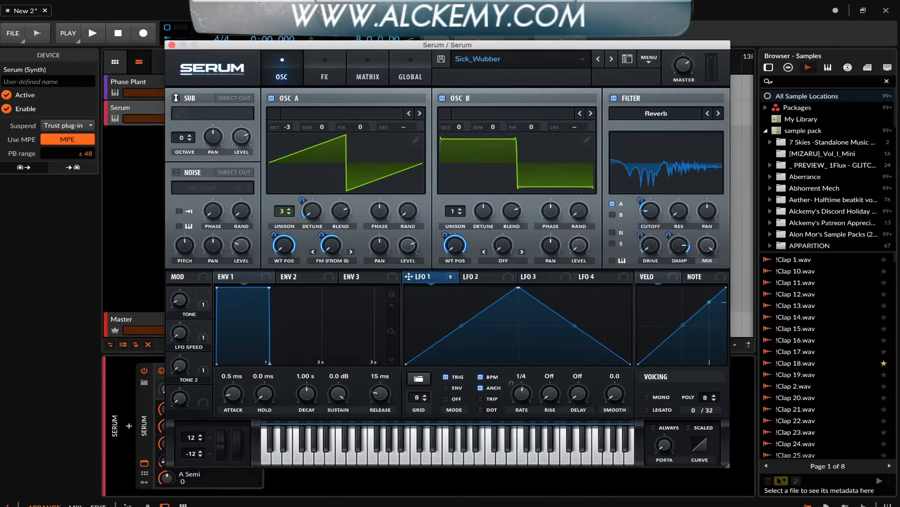
- Enable the sub oscillator with direct out, modulate its level from LFO 1, and set its octave to -2
left_click(176, 98)
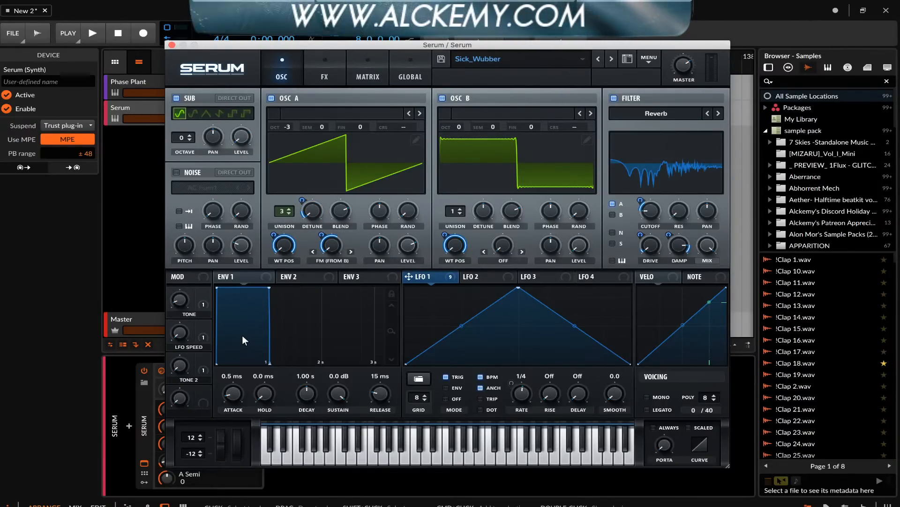
left_click_drag(409, 277, 231, 142)
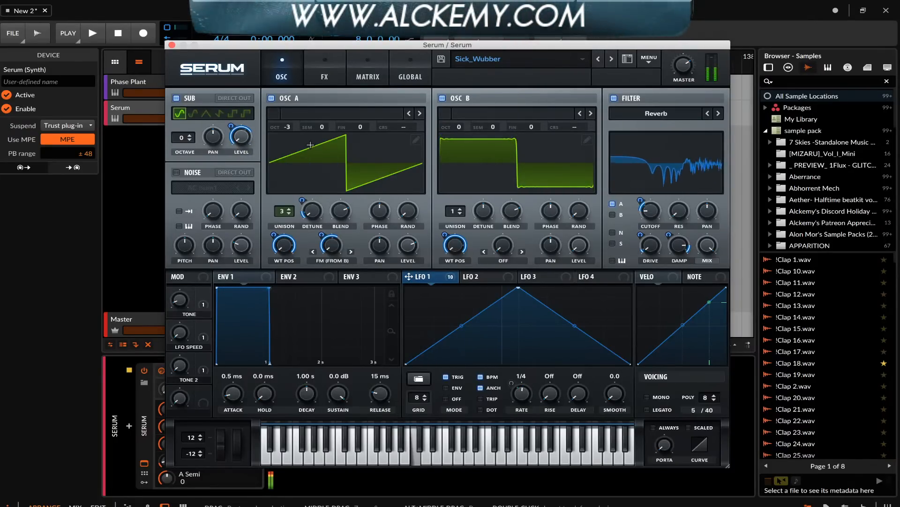
left_click(235, 98)
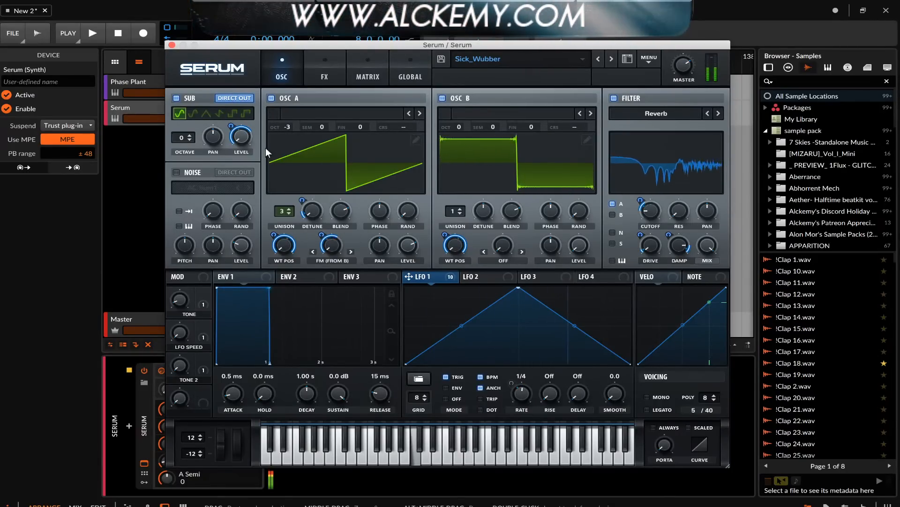
left_click(190, 140)
left_click(191, 139)
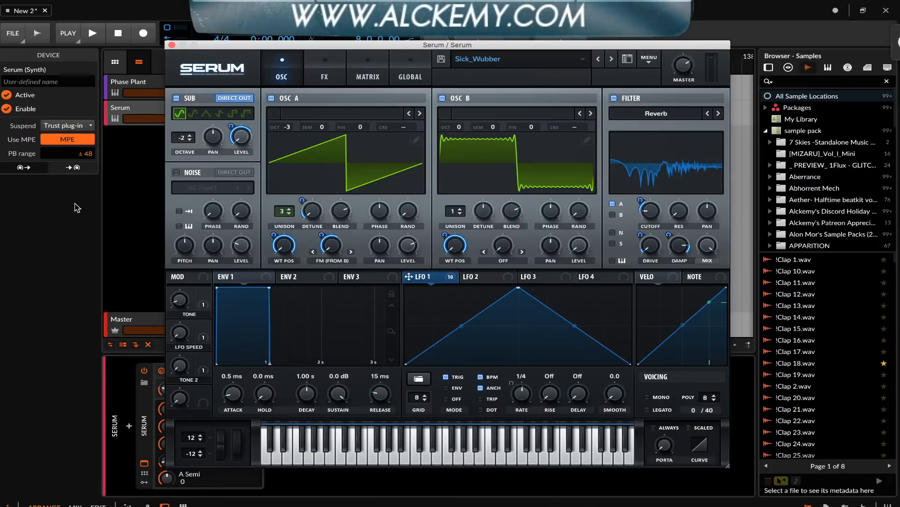
- Switch to Discord to check the free-stuff channel, and return to Bitwig Studio
mouse_move(2, 178)
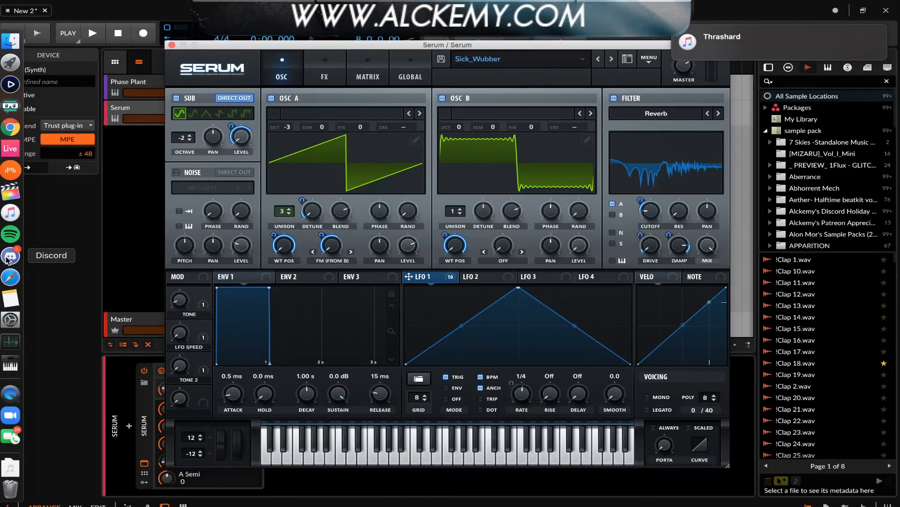
left_click(6, 259)
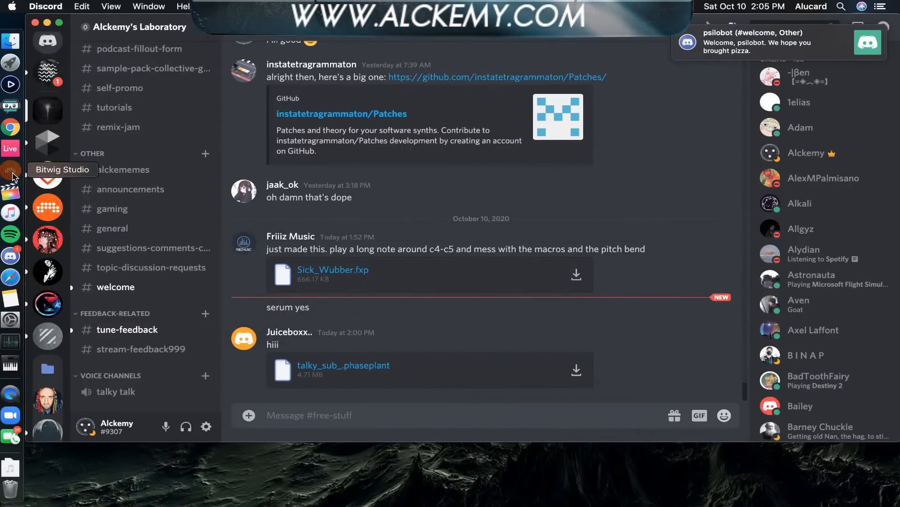
left_click(11, 171)
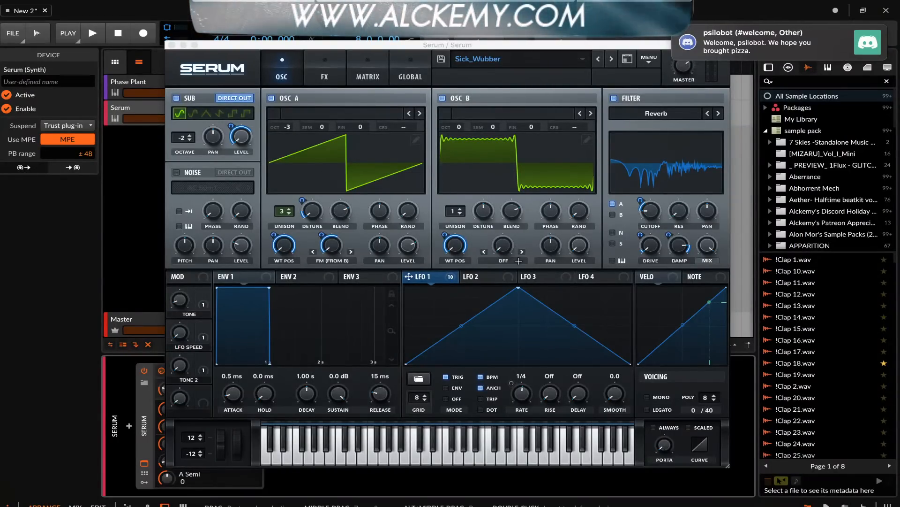
- Add an EQ effect with its low band set to a boosted peak, and modulate that band's frequency from LFO 1 at reduced depth
left_click(324, 76)
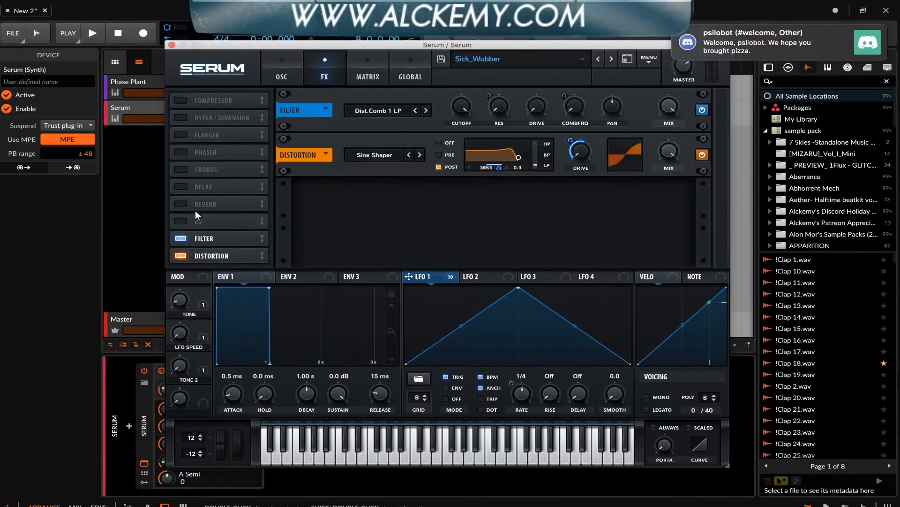
left_click(180, 221)
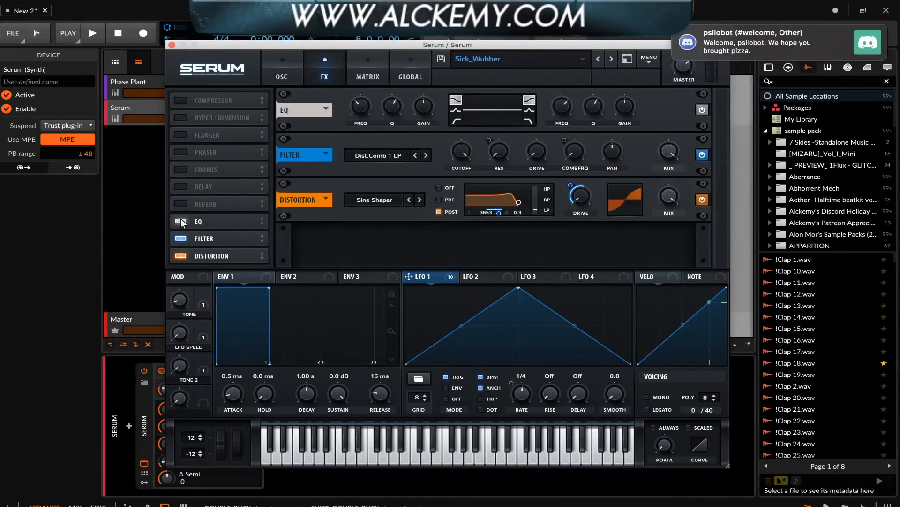
left_click(455, 110)
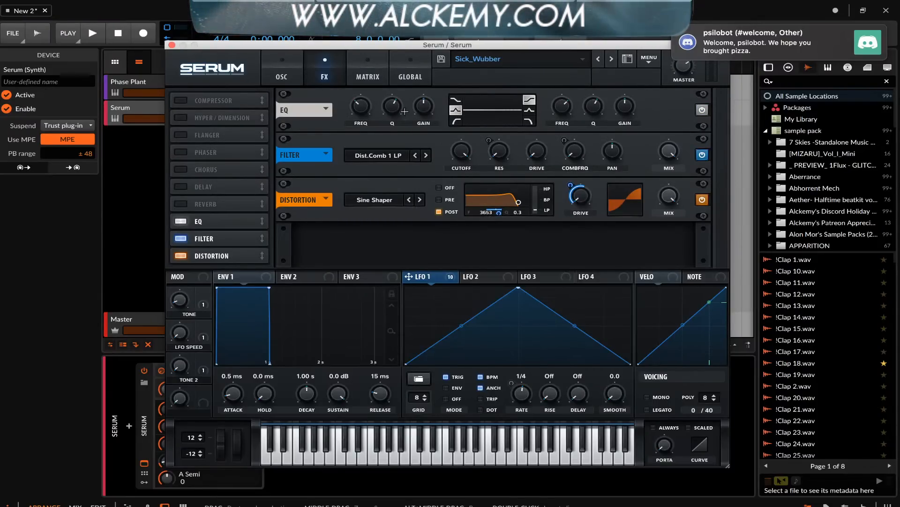
mouse_move(421, 111)
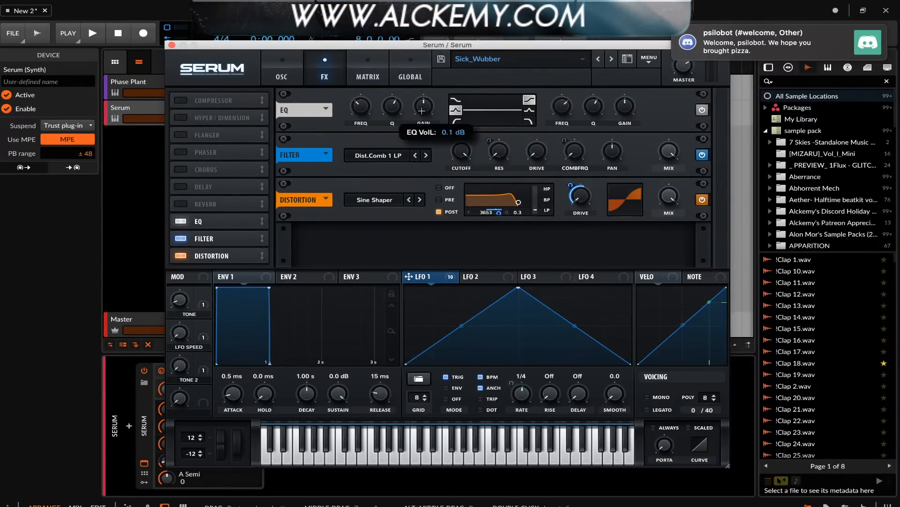
mouse_move(360, 105)
left_mouse_down()
mouse_move(358, 124)
mouse_move(356, 74)
mouse_move(367, 115)
left_mouse_up()
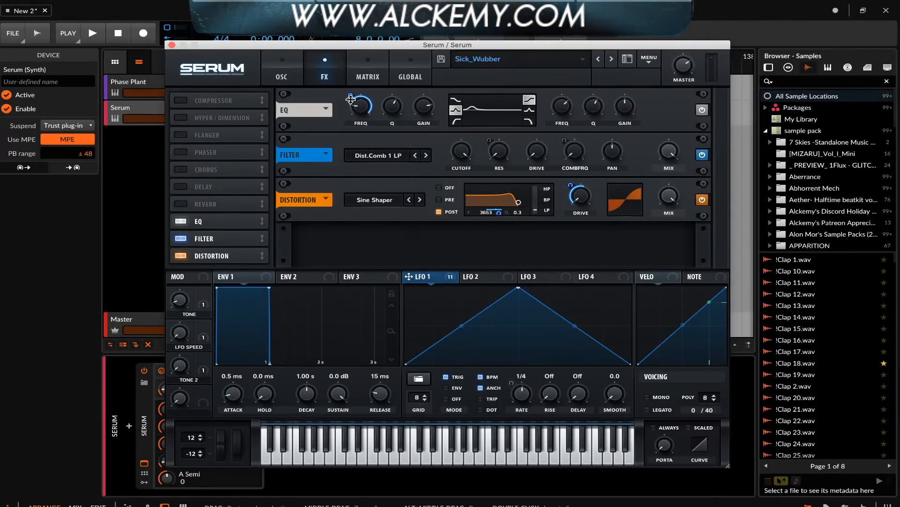
left_click_drag(351, 99, 349, 116)
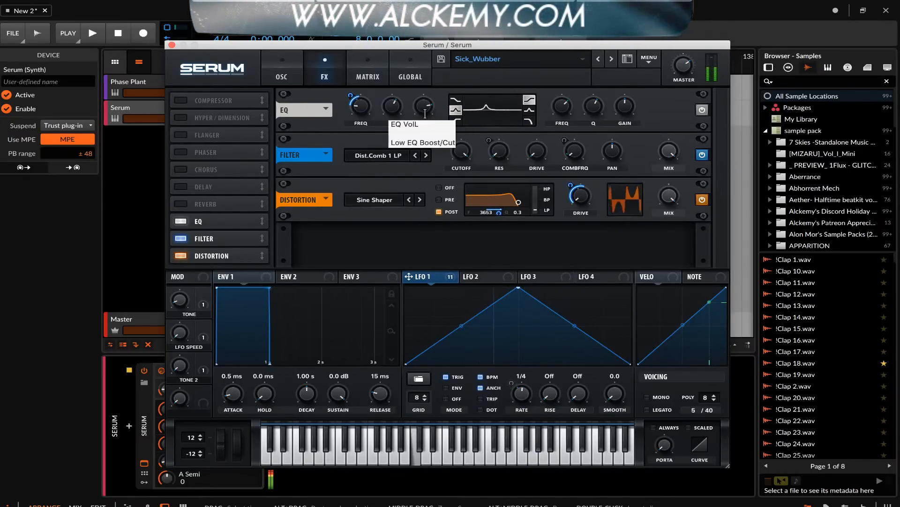
- Add a Phaser effect, lower its rate and frequency, and modulate the frequency from LFO 1
left_click(181, 151)
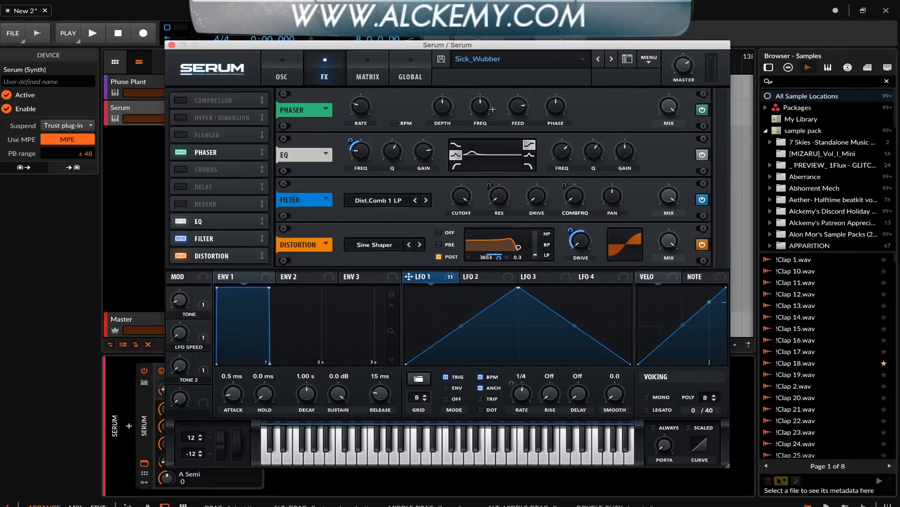
left_click_drag(368, 106, 367, 117)
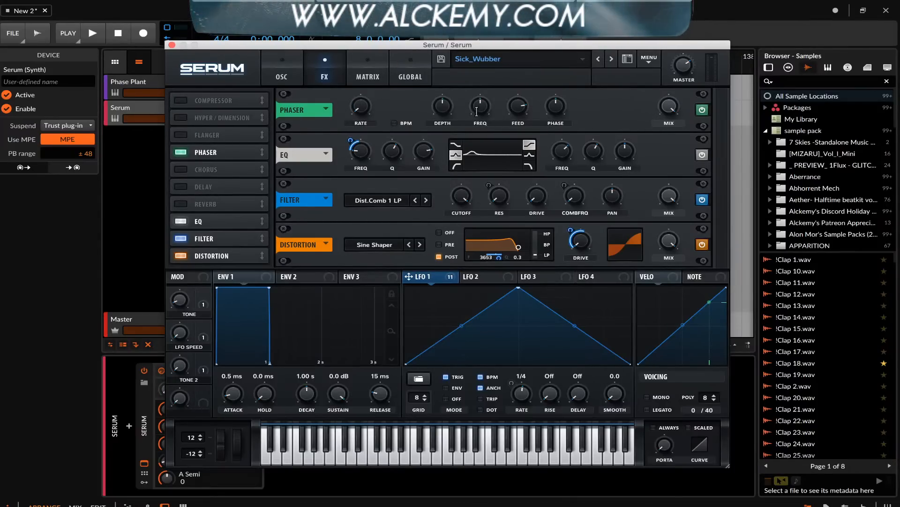
left_click_drag(480, 107, 480, 121)
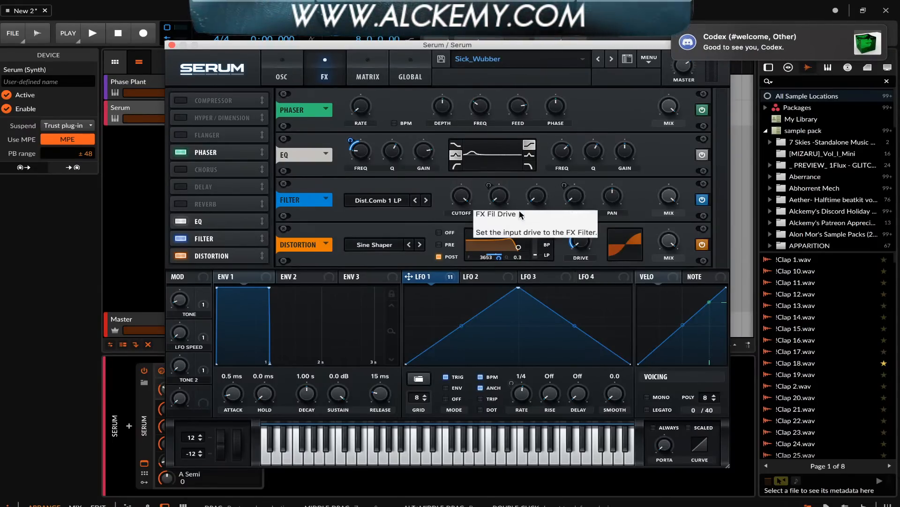
left_click_drag(408, 277, 480, 151)
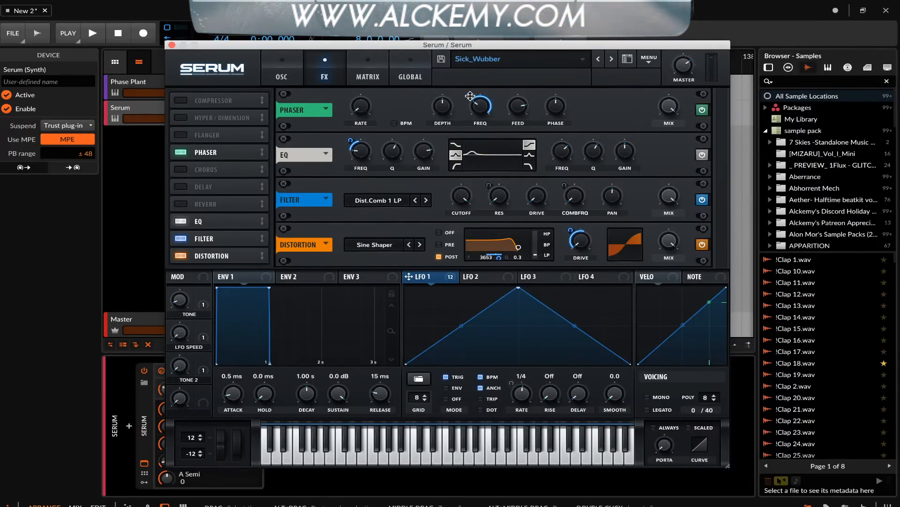
- Reduce the depth of LFO 1's modulation on the Phaser frequency
left_click_drag(470, 96, 468, 132)
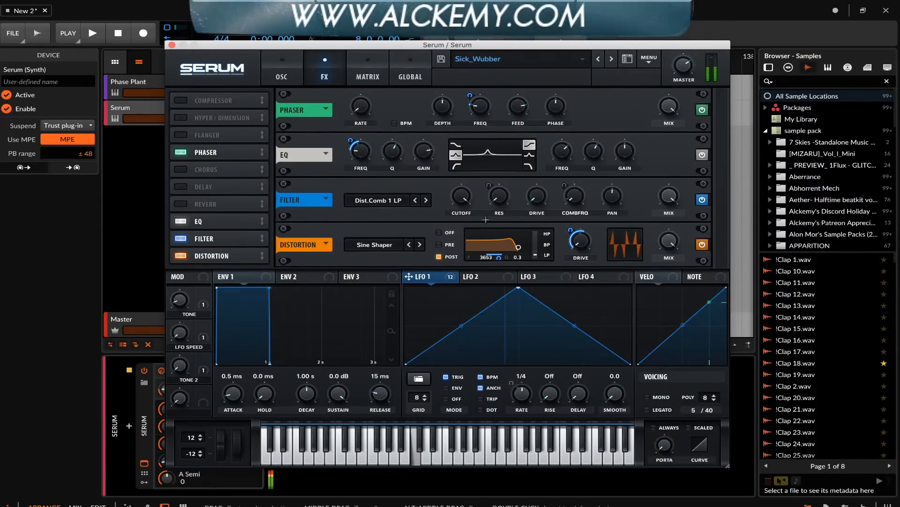
left_click_drag(669, 197, 669, 319)
left_click_drag(650, 238, 650, 181)
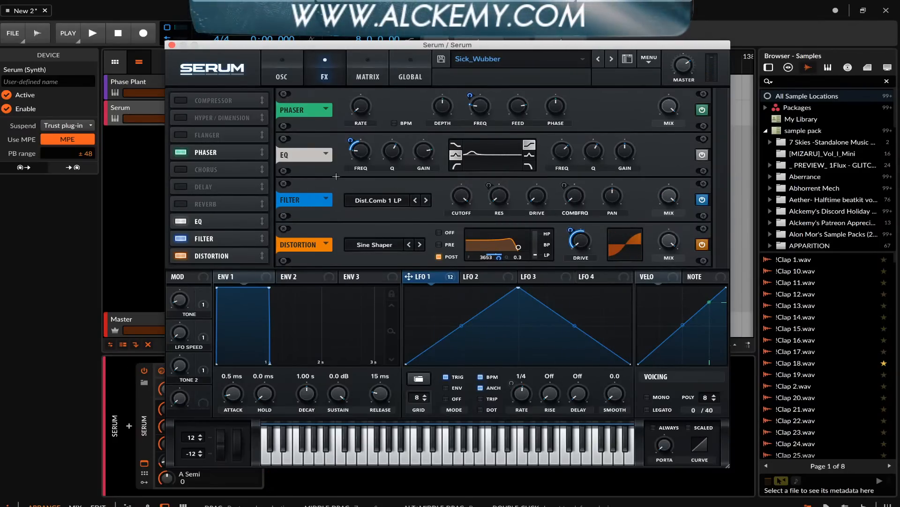
- Lower the damp of the oscillator page's Reverb filter, and compare the sound with the filter bypassed and re-enabled
left_click(282, 77)
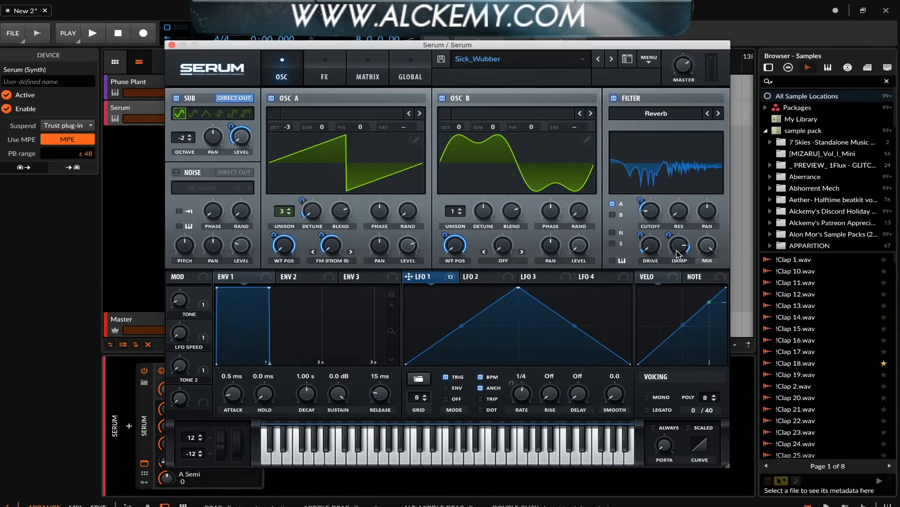
mouse_move(678, 260)
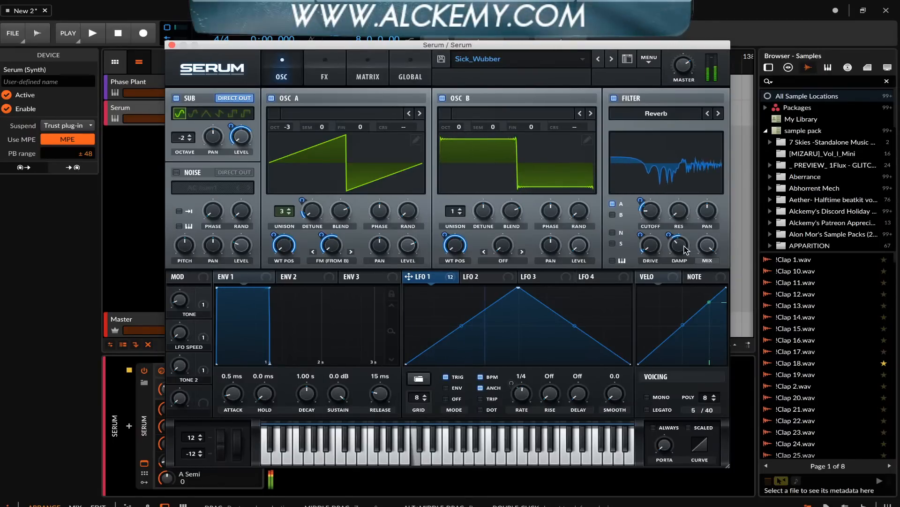
left_click_drag(680, 249, 680, 279)
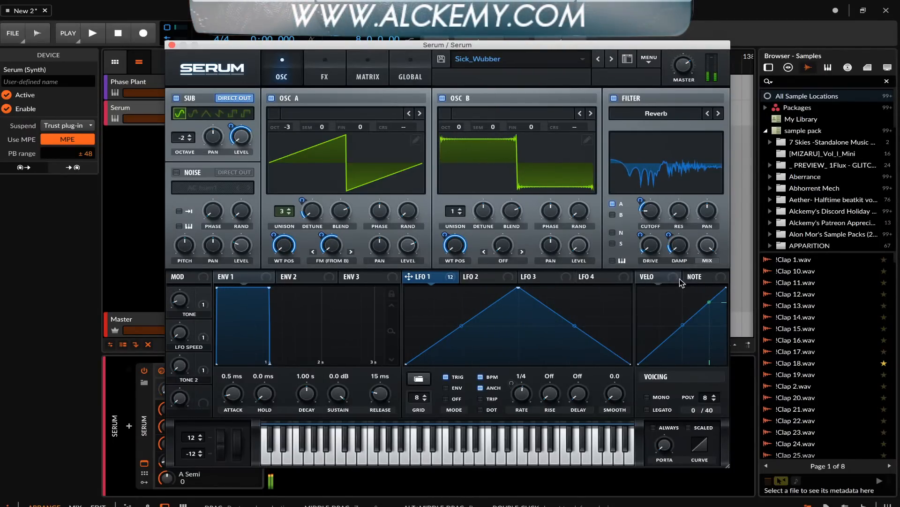
left_click(614, 99)
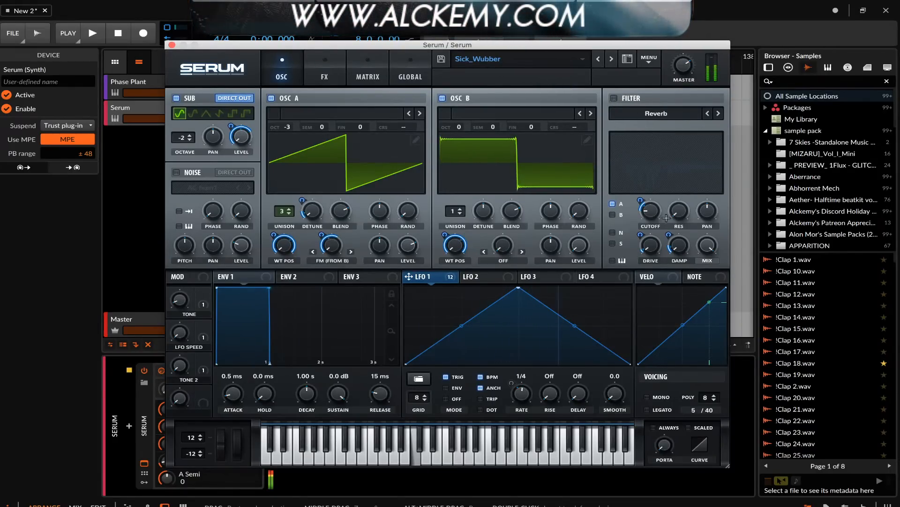
left_click(614, 98)
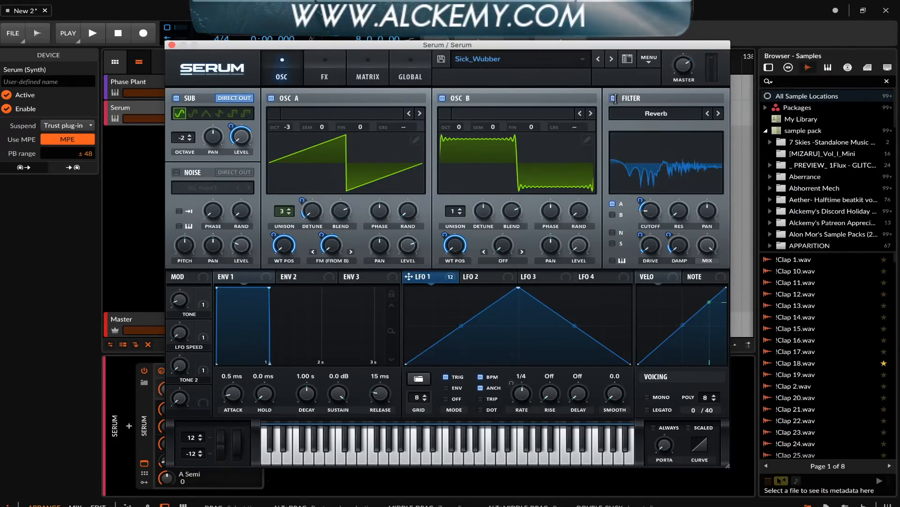
- Modulate the Reverb filter's mix from LFO 1 and readjust the filter's cutoff
mouse_move(651, 207)
left_mouse_down()
mouse_move(653, 218)
mouse_move(648, 199)
left_mouse_up()
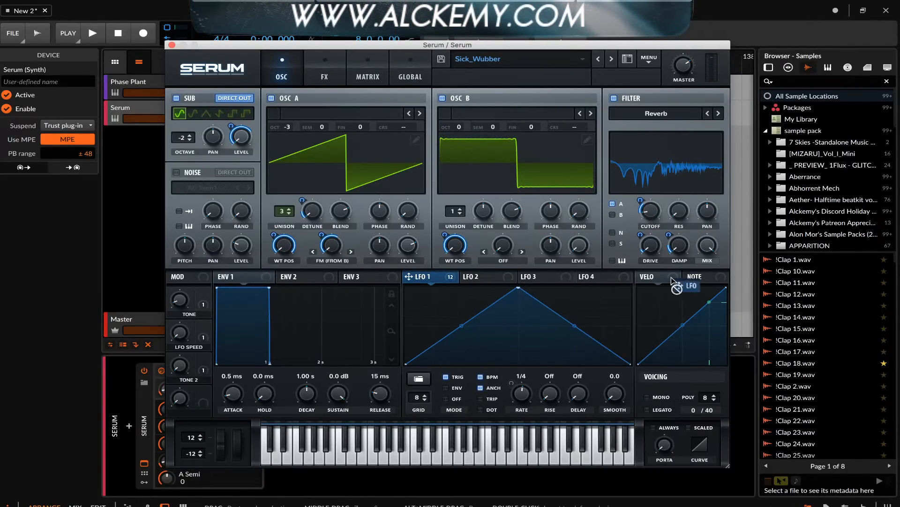
left_click_drag(674, 281, 696, 263)
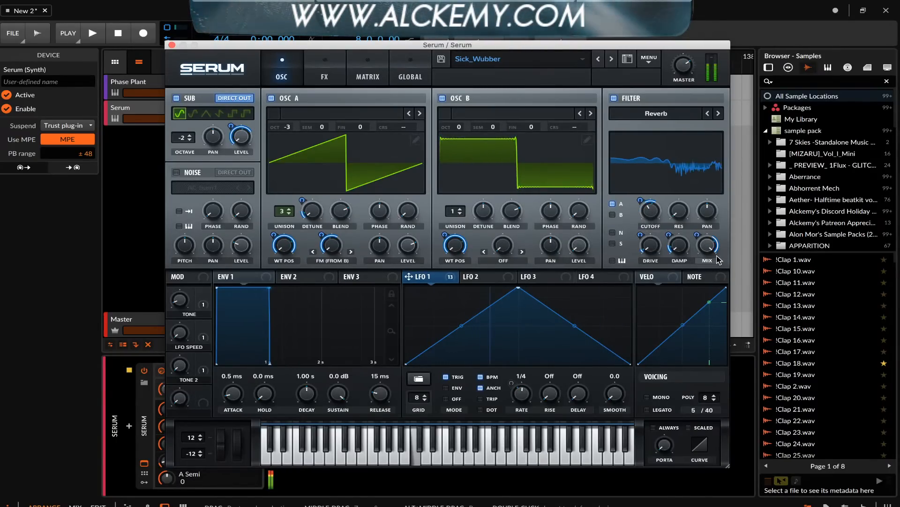
left_click_drag(697, 234, 698, 251)
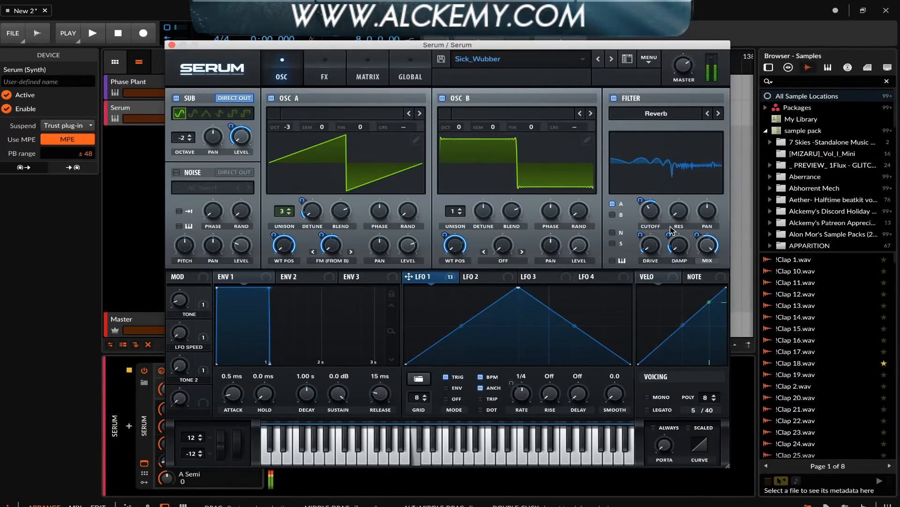
mouse_move(655, 218)
left_click_drag(654, 218, 654, 233)
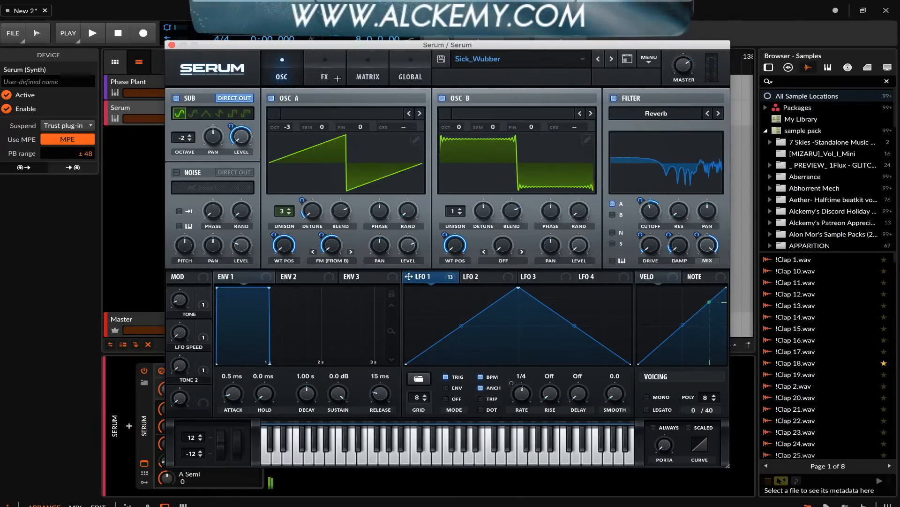
- Add a multiband Compressor and reorder the effects chain as EQ, Filter, Phaser, Distortion, Compressor
left_click(325, 70)
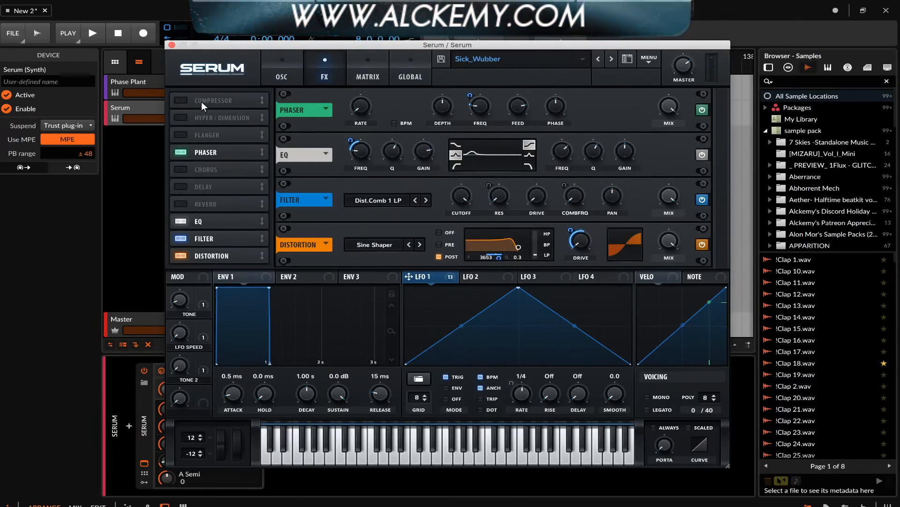
left_click(184, 100)
left_click_drag(210, 218, 209, 96)
left_click_drag(221, 238, 221, 119)
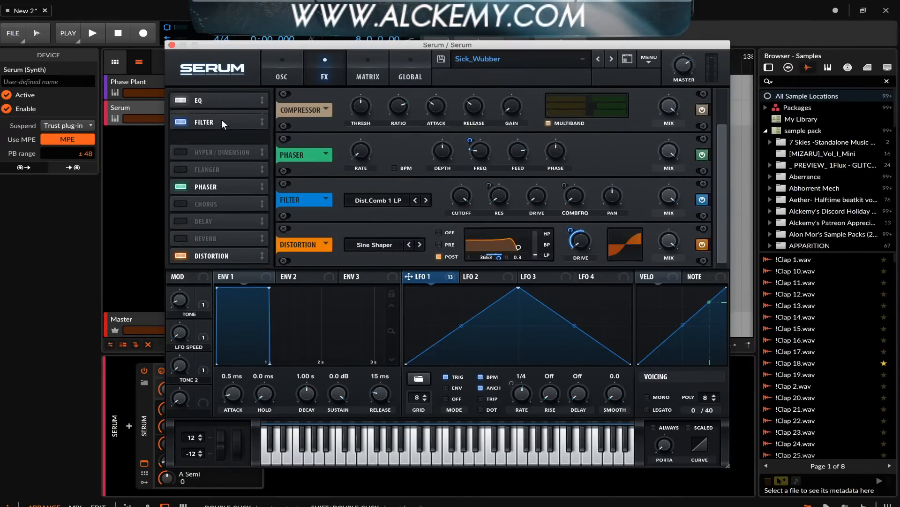
left_click_drag(233, 252, 231, 131)
left_click_drag(229, 198, 220, 152)
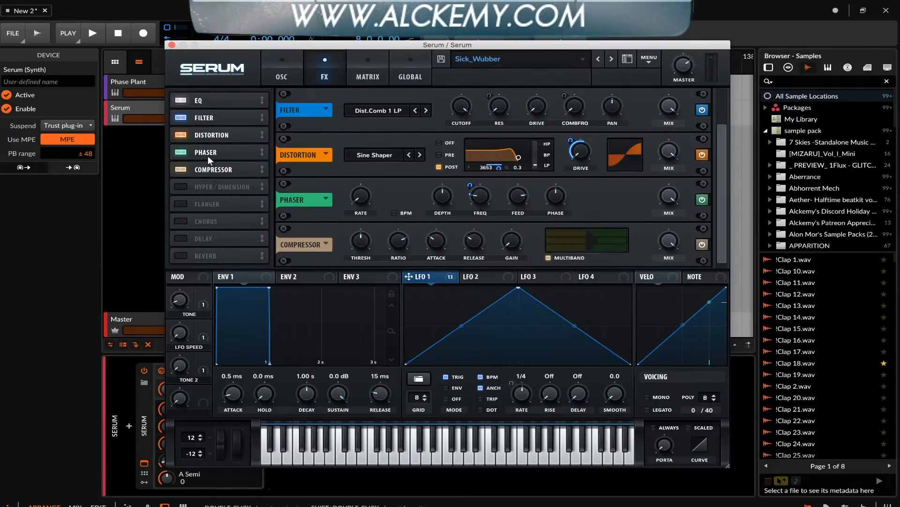
left_click_drag(207, 155, 206, 131)
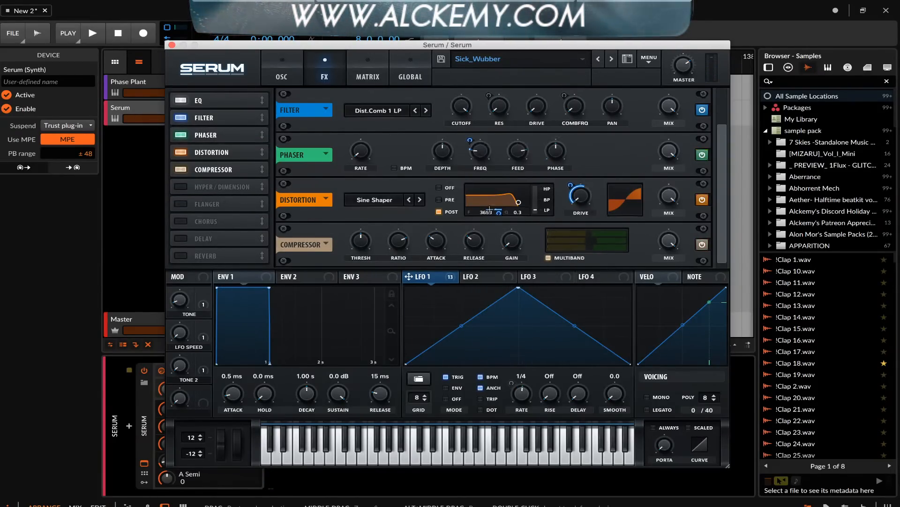
- Raise the Compressor's gain slightly and lower its mix to about 51
mouse_move(514, 247)
left_mouse_down()
mouse_move(509, 212)
mouse_move(513, 239)
left_mouse_up()
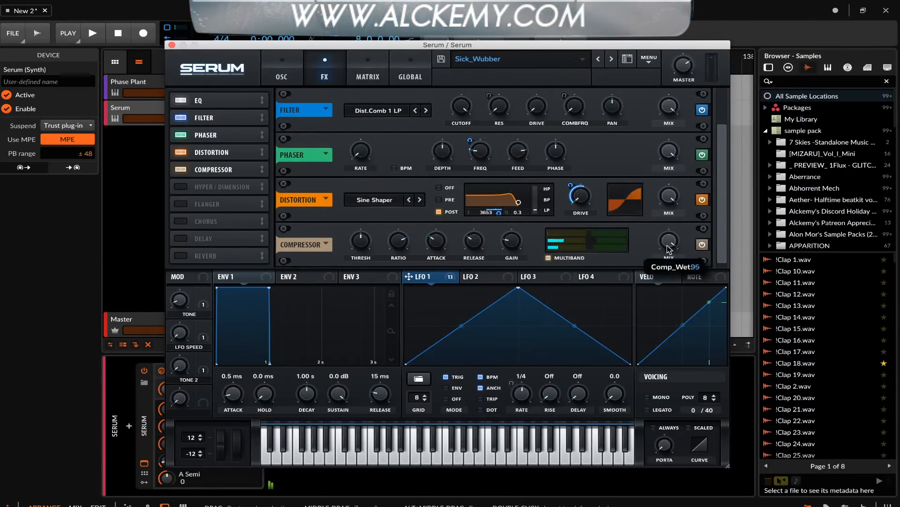
left_click_drag(668, 263, 670, 249)
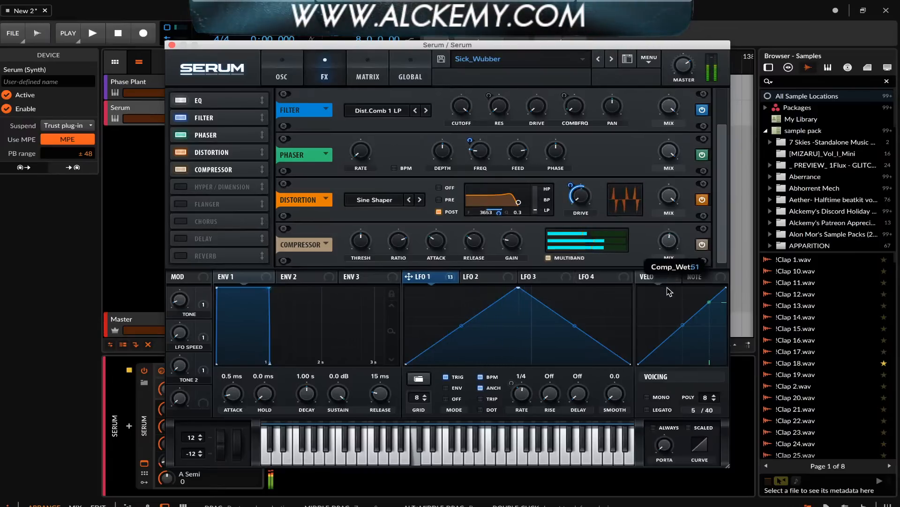
left_click_drag(670, 291, 669, 287)
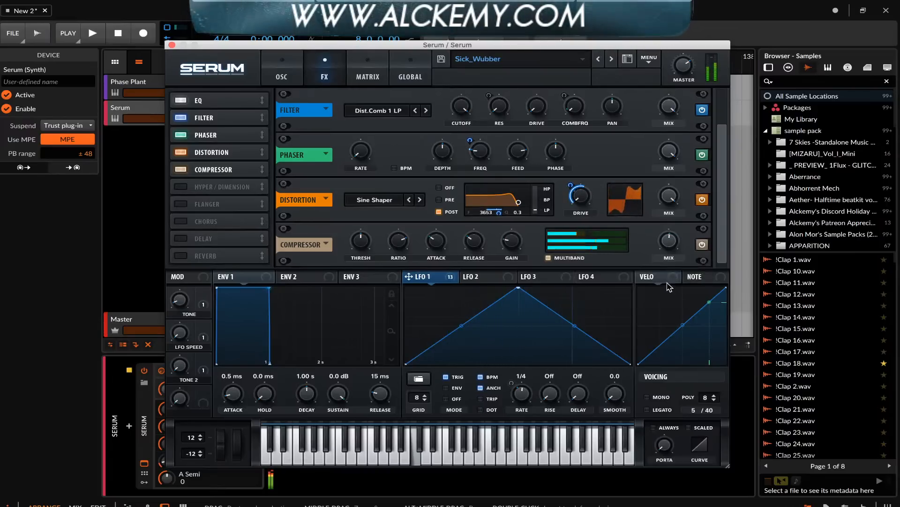
- Change the Distortion type to Tape Sat. and lower the Distortion mix
left_click(384, 205)
left_click(387, 213)
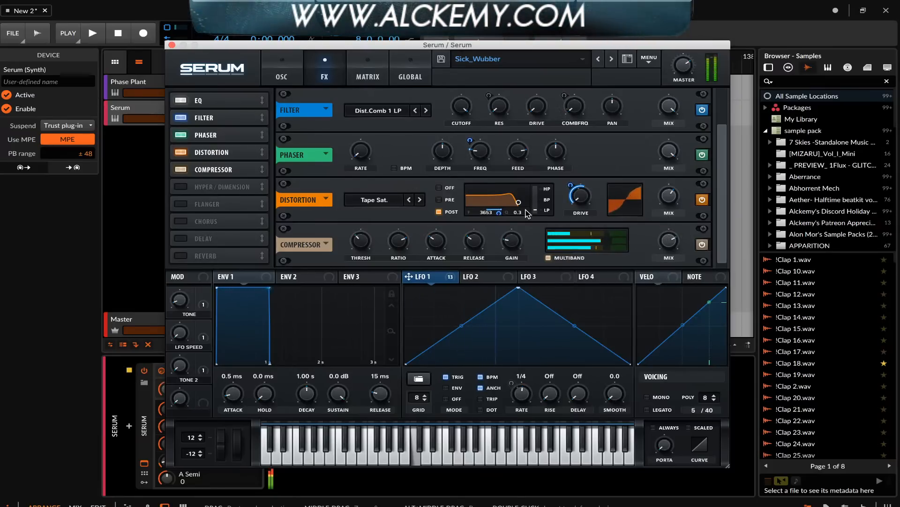
left_click(284, 76)
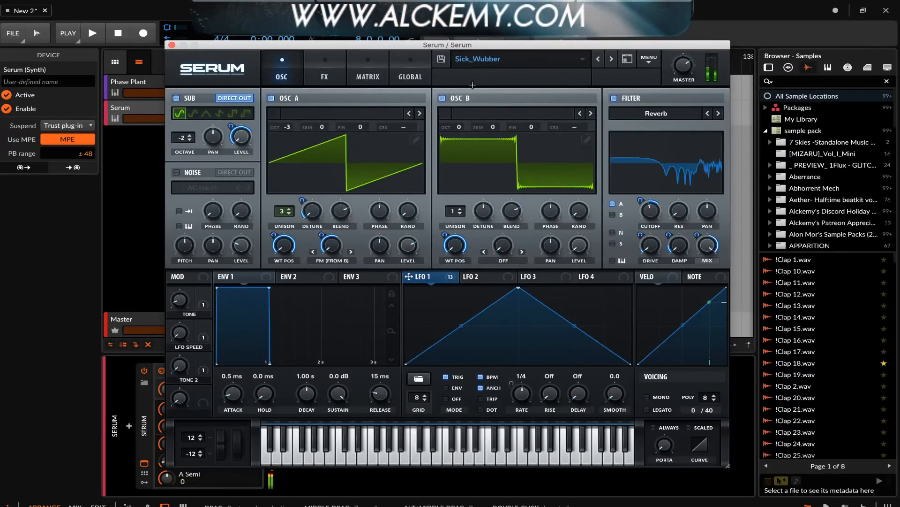
left_click(337, 77)
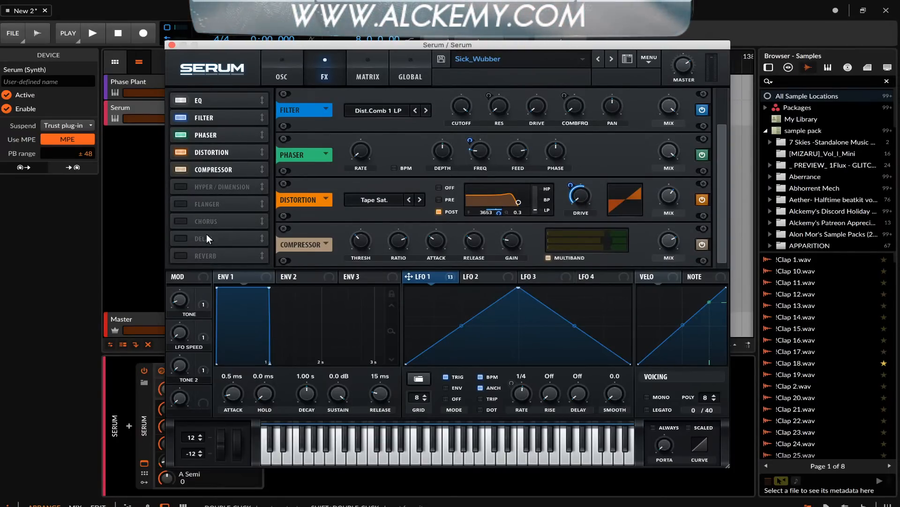
- Compare the sound with the FX Filter bypassed and re-enabled, then lower its cutoff and modulate it from LFO 1
left_click(181, 116)
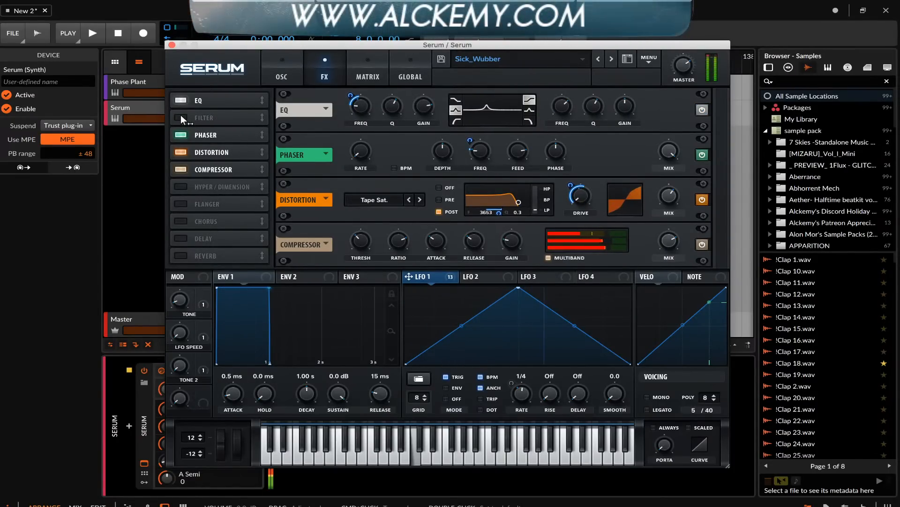
left_click(187, 116)
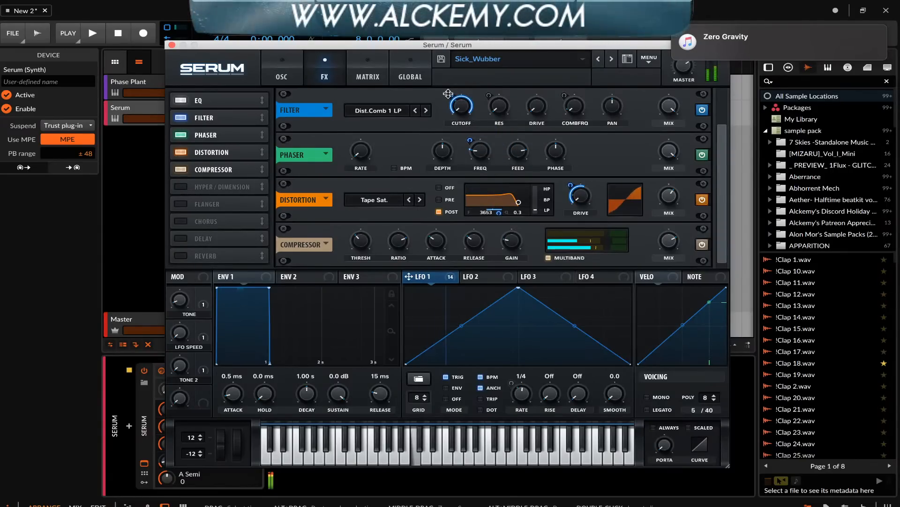
mouse_move(449, 94)
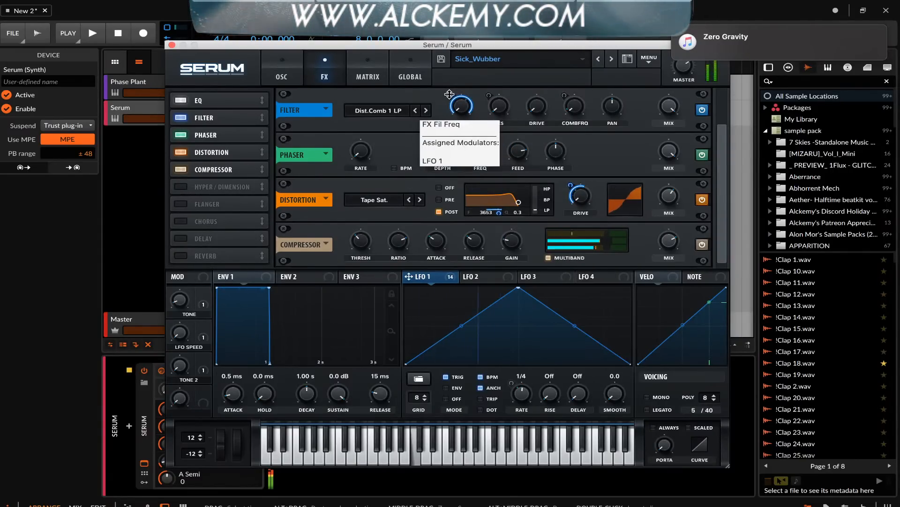
- Change the FX Filter type to the Multi filter BN 12 and set its second frequency to about 52%
left_click(378, 111)
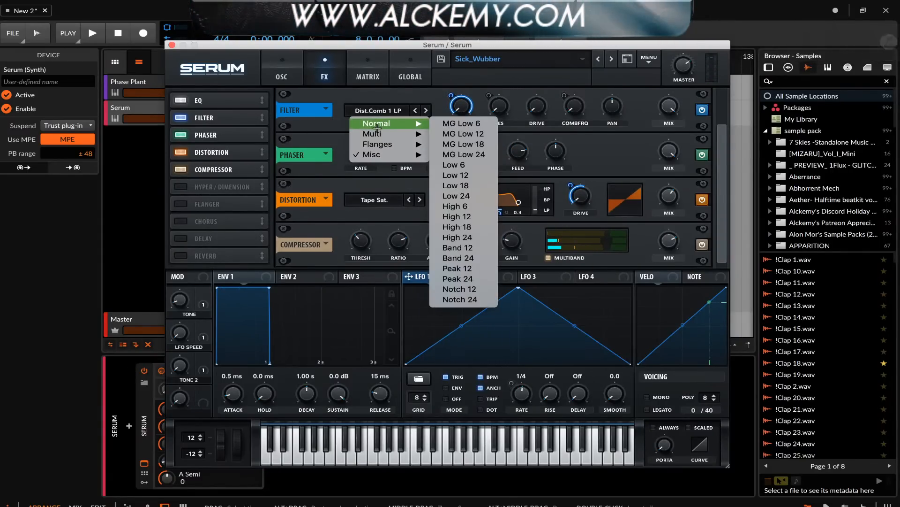
mouse_move(399, 134)
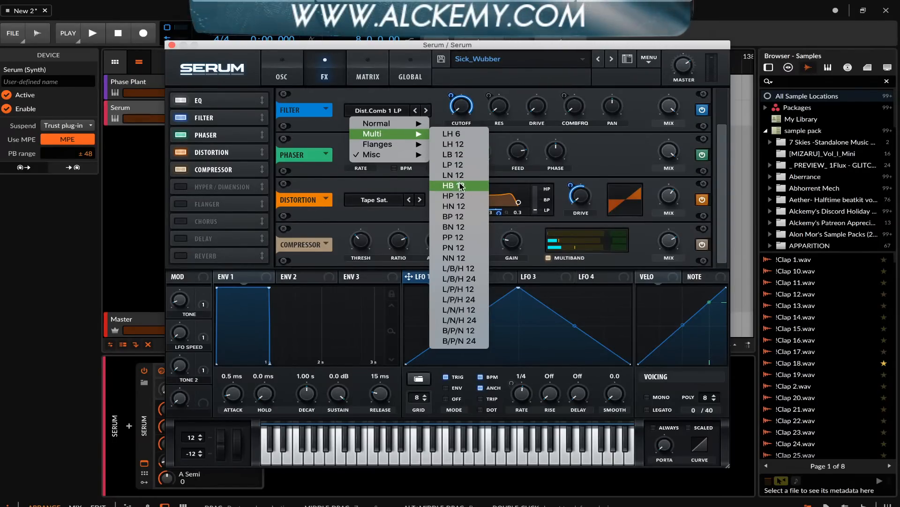
left_click(454, 227)
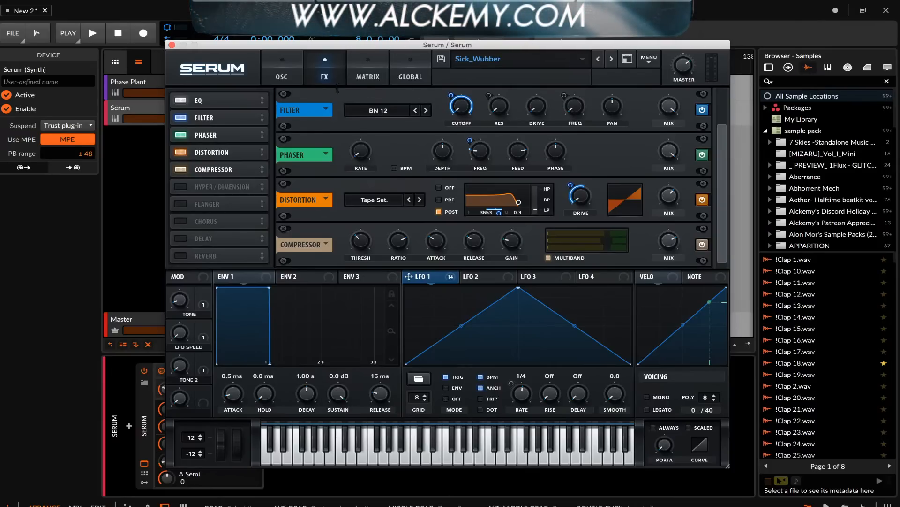
left_click(281, 69)
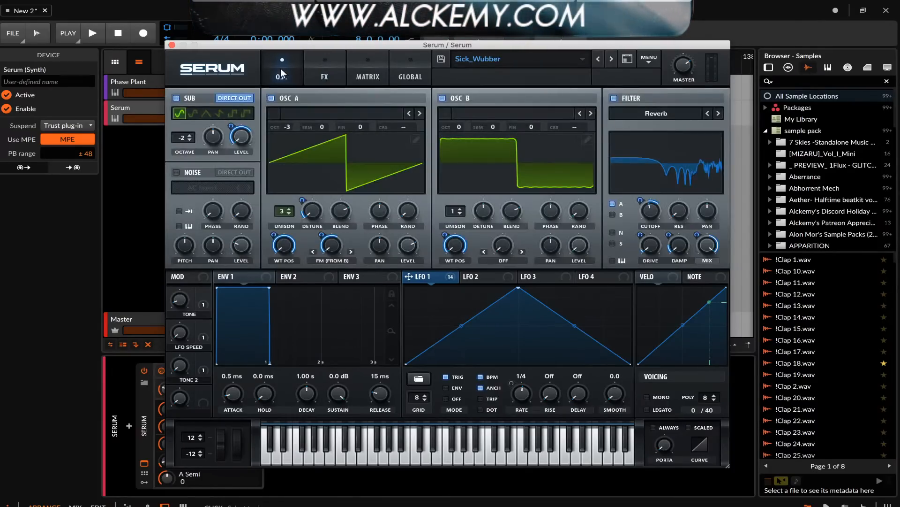
left_click(325, 71)
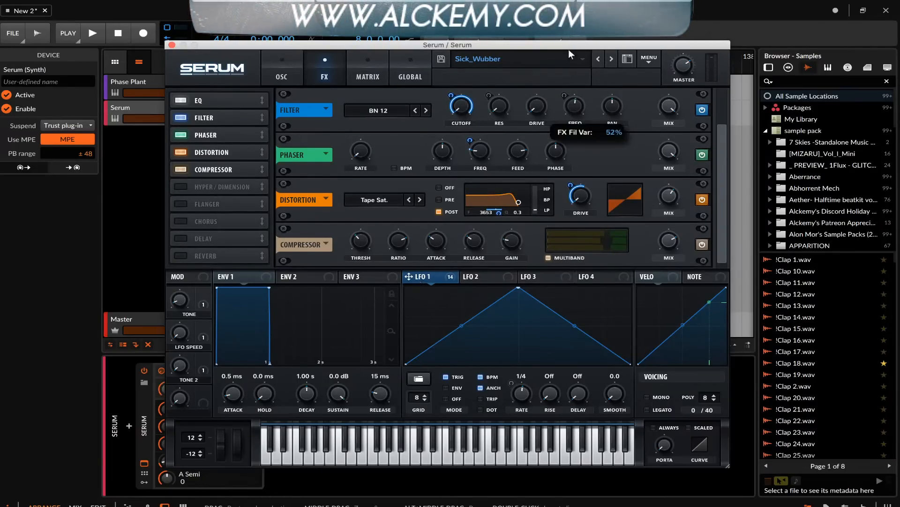
- Modulate the FX Filter's second frequency from LFO 1, reduce the cutoff modulation depth, and lower the filter mix
left_click_drag(409, 277, 574, 109)
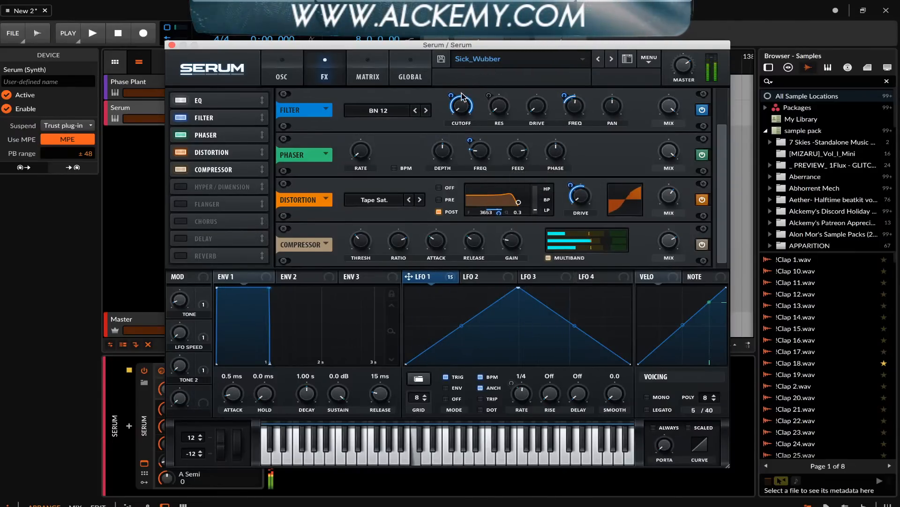
left_click_drag(452, 95, 455, 76)
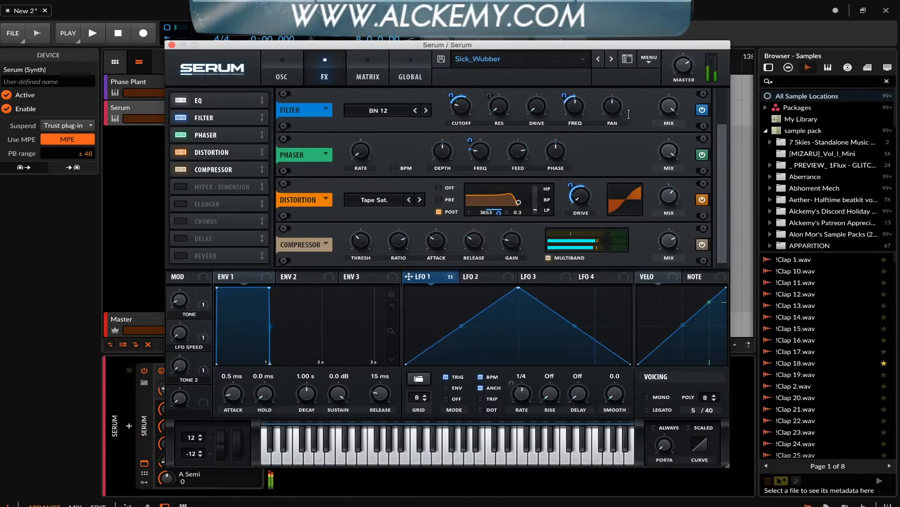
left_click_drag(666, 111, 665, 133)
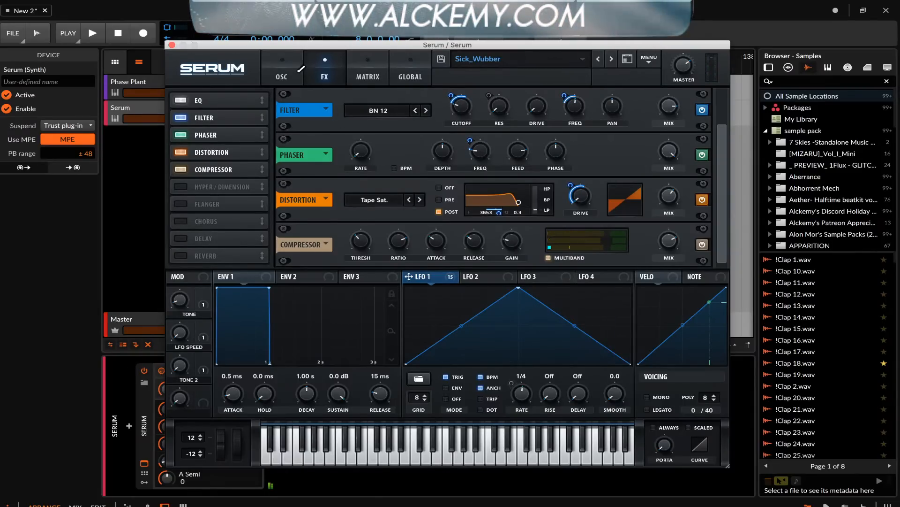
- Set the octave of both oscillator A and the sub oscillator to 0
left_click(292, 74)
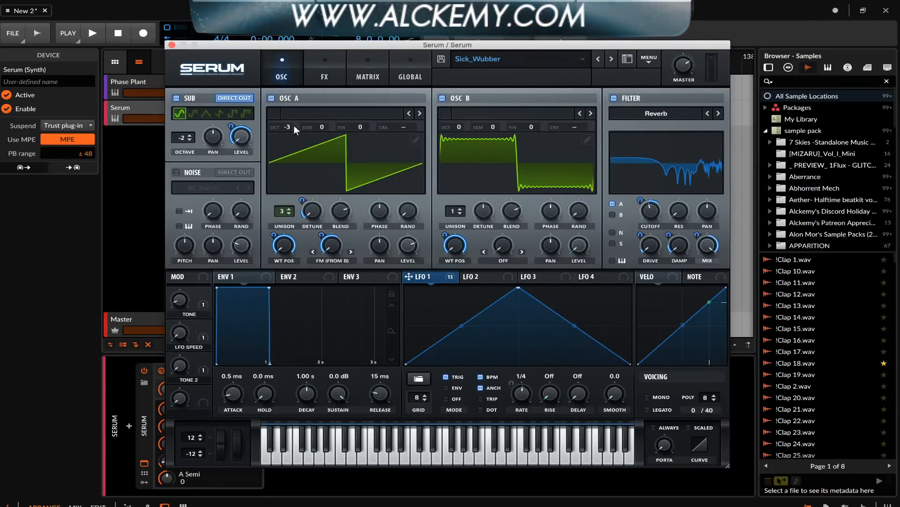
left_click_drag(288, 127, 288, 113)
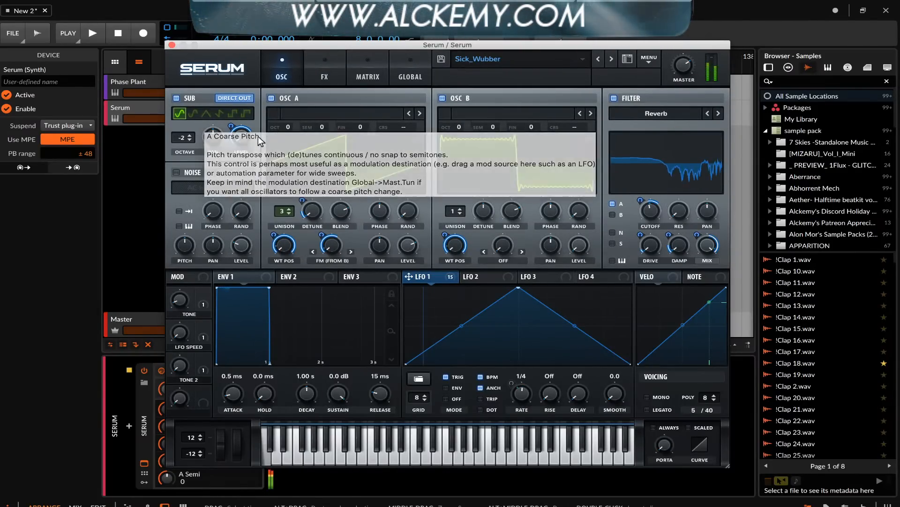
left_click(190, 136)
left_click(191, 135)
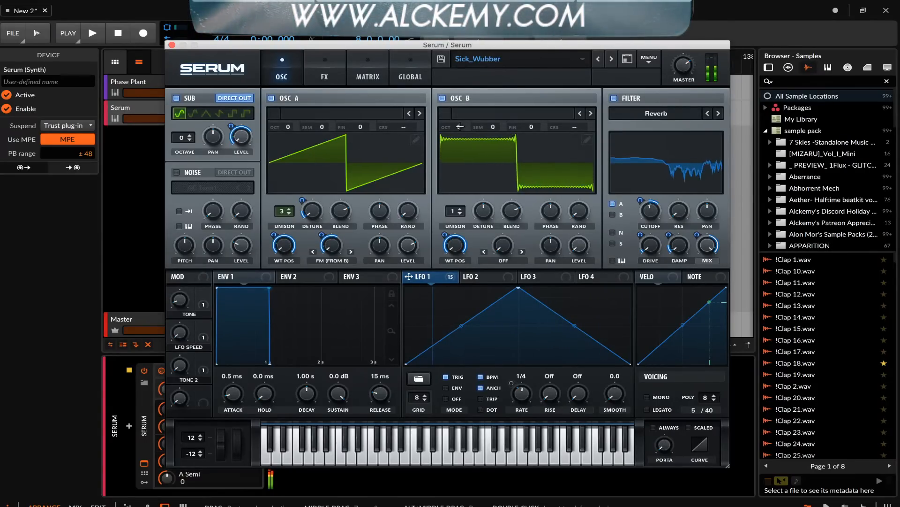
- Set oscillator B's octave to +2 and oscillator A's octave to +1
left_click_drag(460, 127, 456, 90)
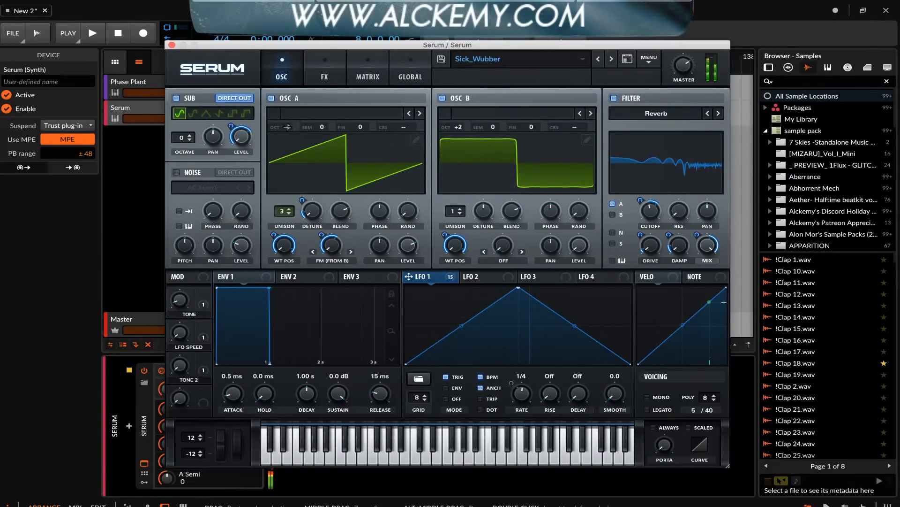
left_click_drag(287, 127, 289, 134)
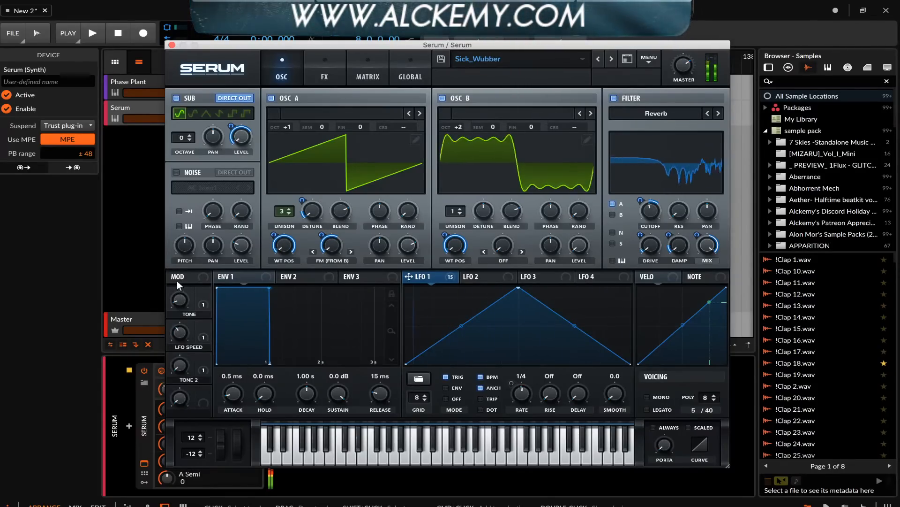
- Reduce the feedback of the FX Phaser to 28%
left_click(325, 75)
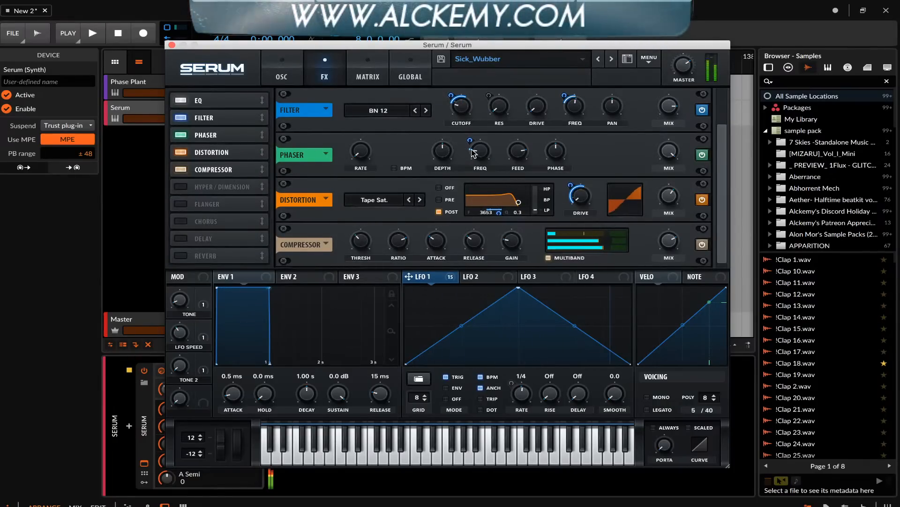
mouse_move(478, 152)
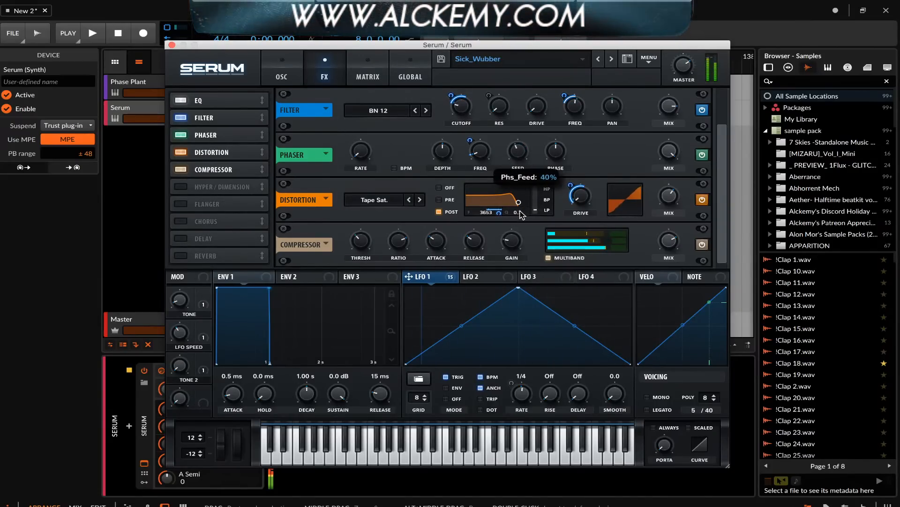
left_click_drag(522, 155, 522, 160)
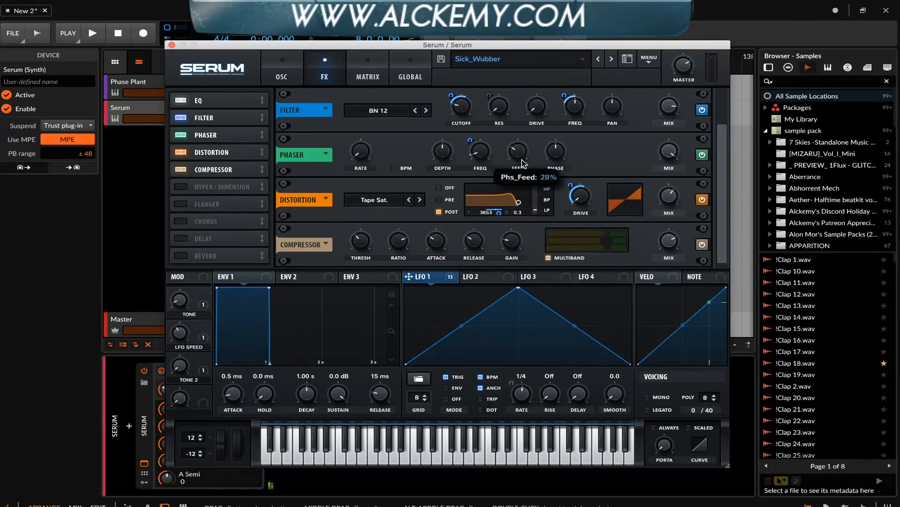
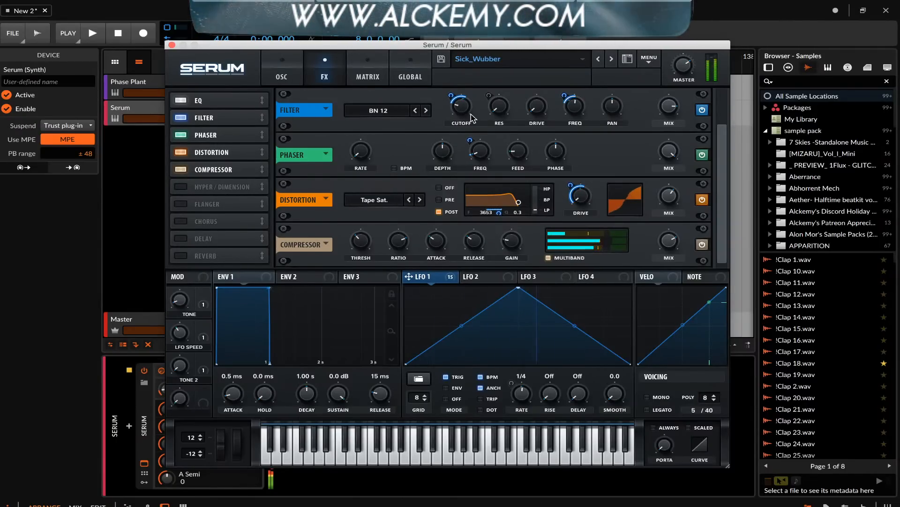
- Try out changes to the FX Filter's resonance and the LFO SPEED macro
left_click_drag(494, 107, 490, 77)
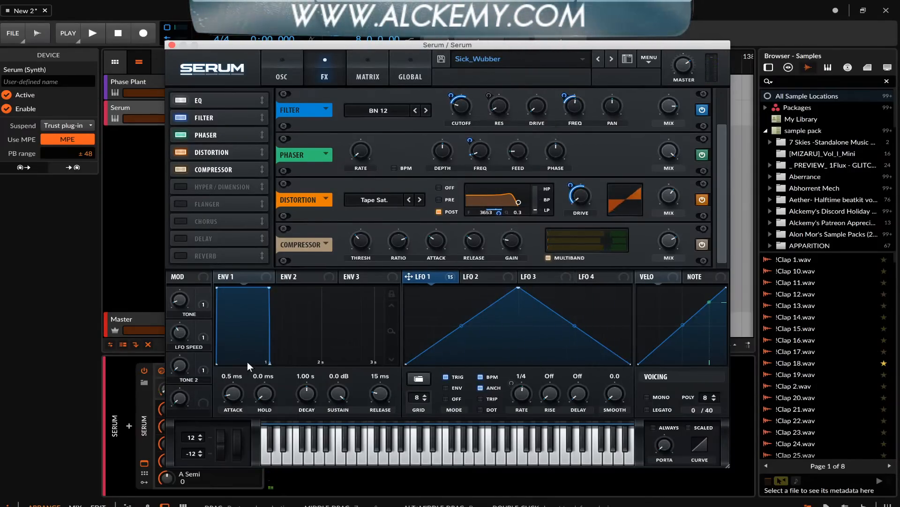
left_click_drag(180, 334, 200, 420)
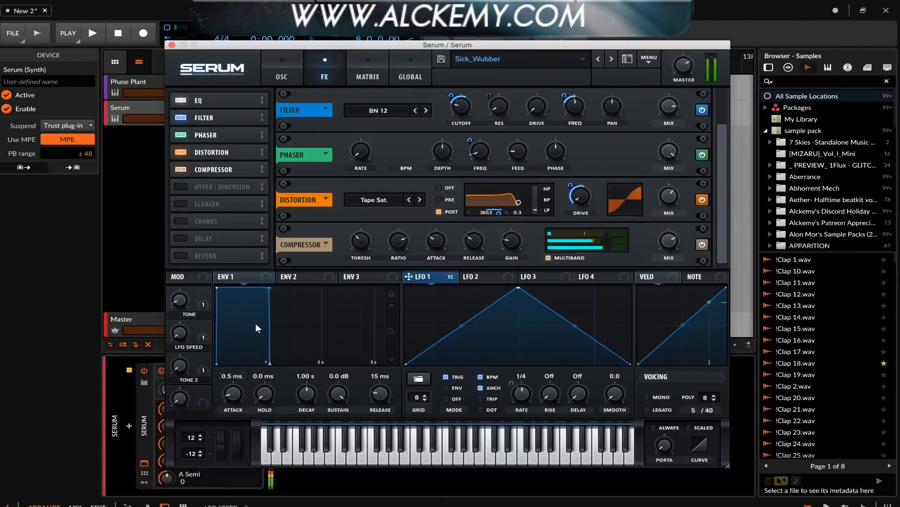
- Increase the LFO 1 modulation amount on oscillator A's unison detune in the matrix, and set the oscillator's unison to 4 voices
left_click(282, 84)
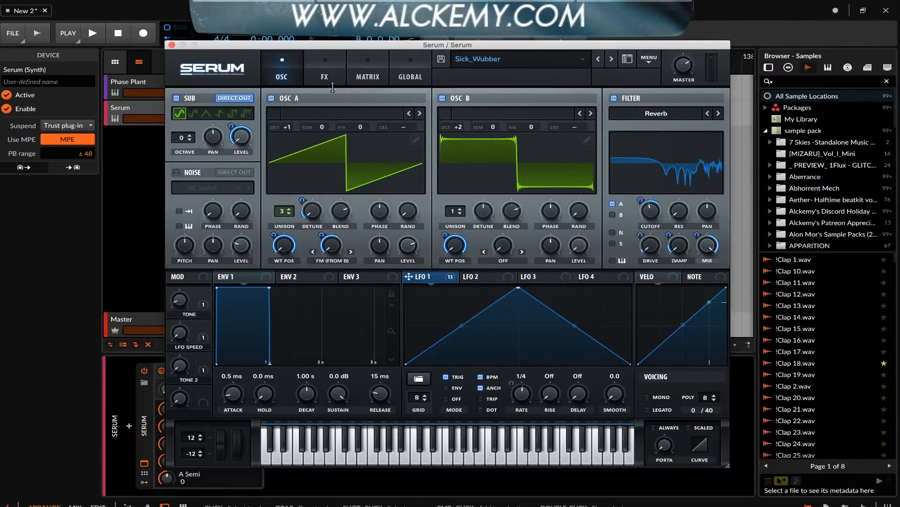
left_click(367, 75)
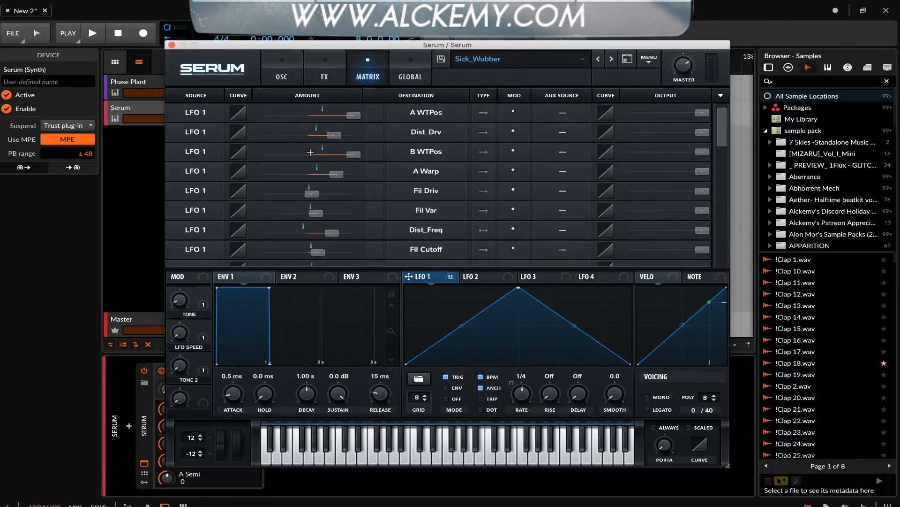
scroll(335, 177, "down", 5)
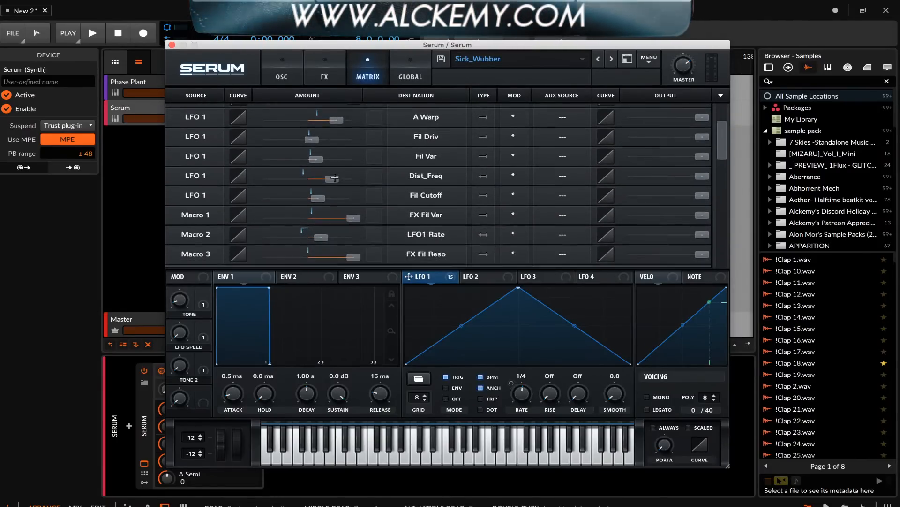
scroll(335, 177, "down", 2)
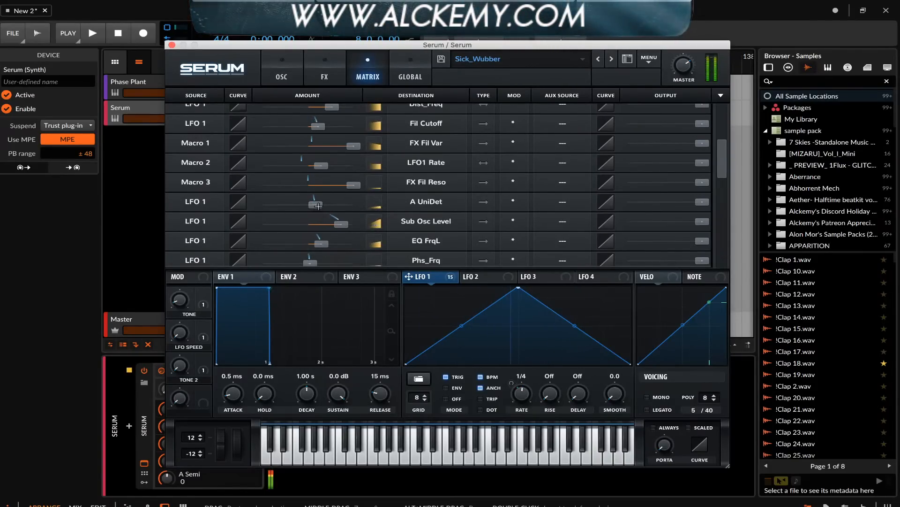
scroll(319, 205, "down", 2)
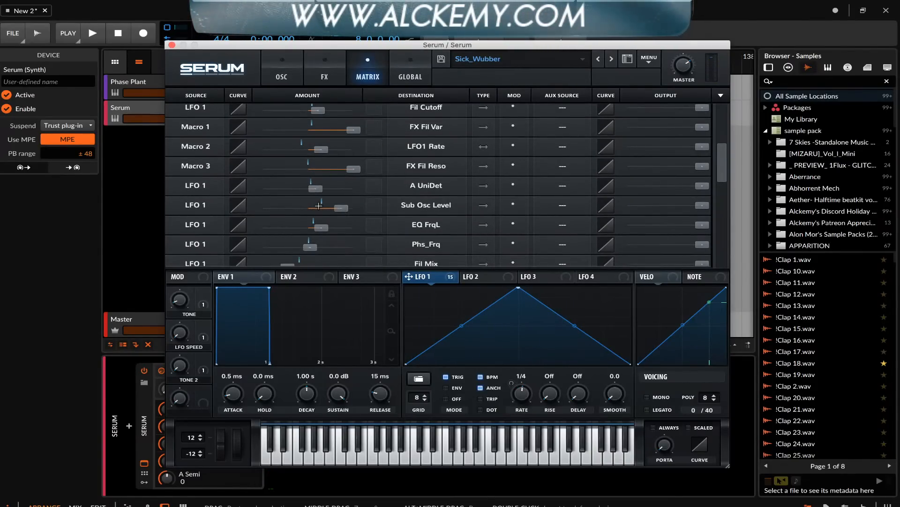
mouse_move(318, 206)
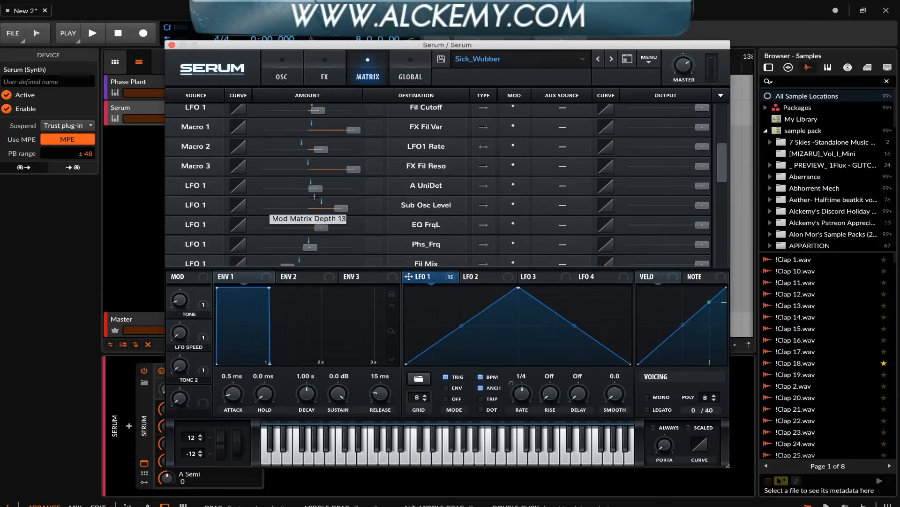
left_click_drag(315, 188, 316, 188)
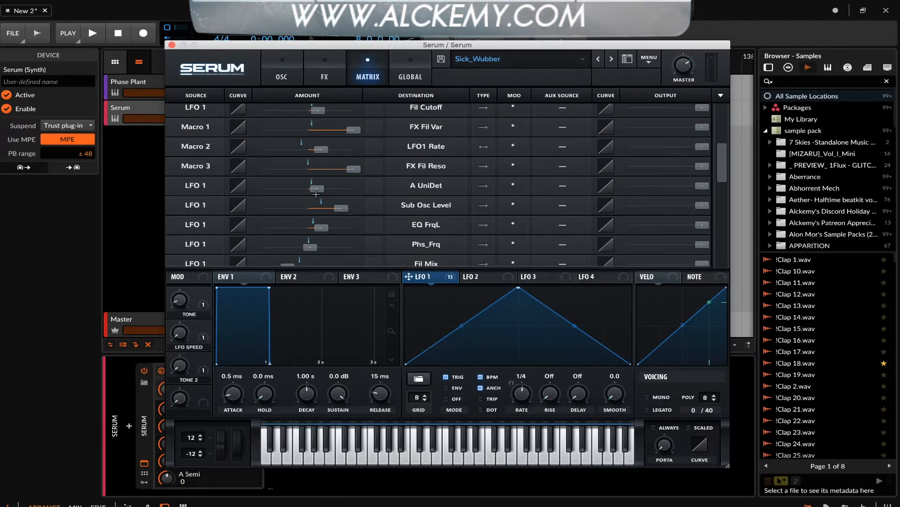
left_click_drag(316, 191, 321, 191)
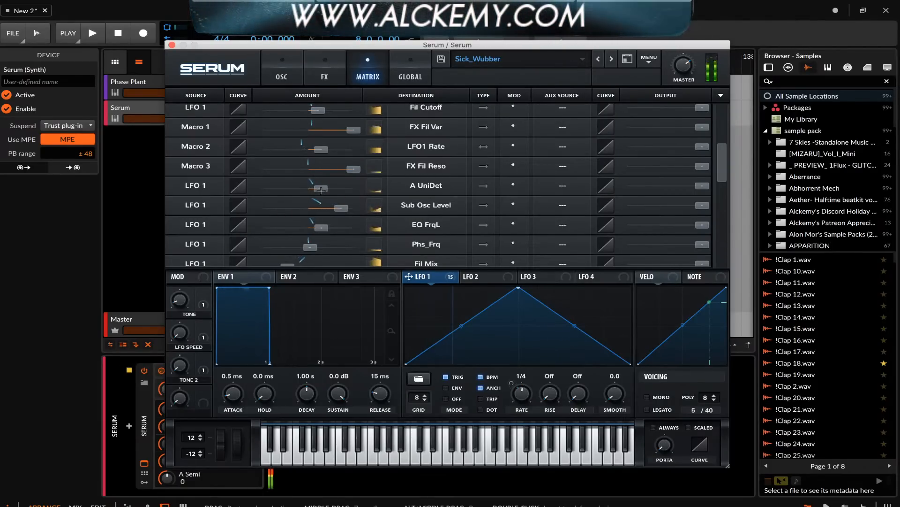
left_click(283, 73)
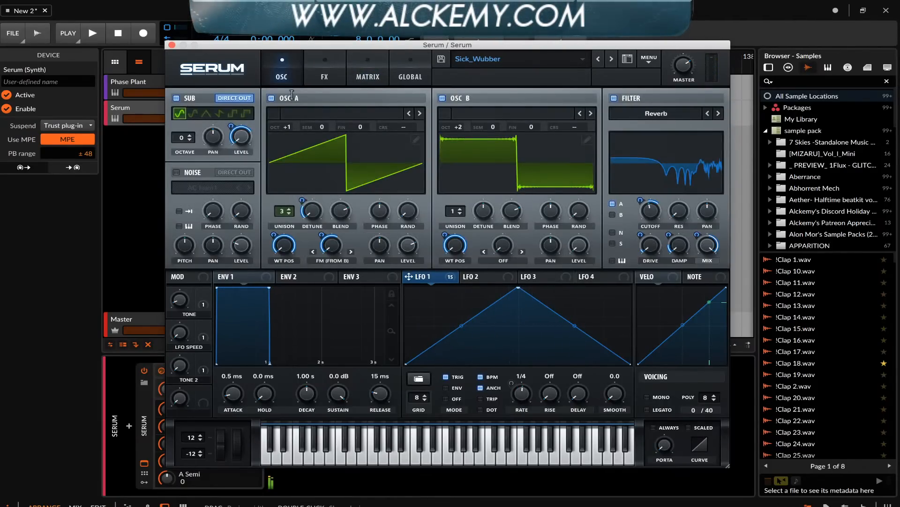
left_click(287, 209)
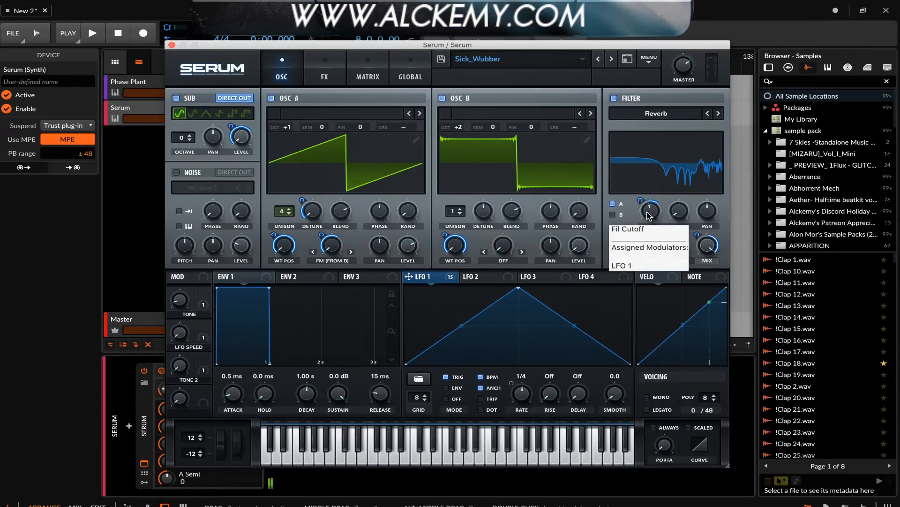
- Audition the Reverb filter's cutoff by sweeping it down and bringing it back up
left_click_drag(651, 213, 655, 248)
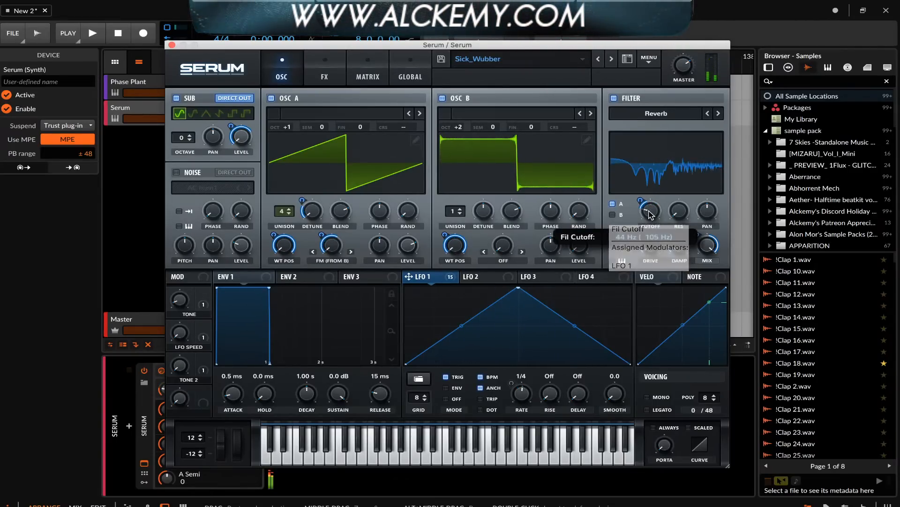
left_click_drag(650, 213, 637, 151)
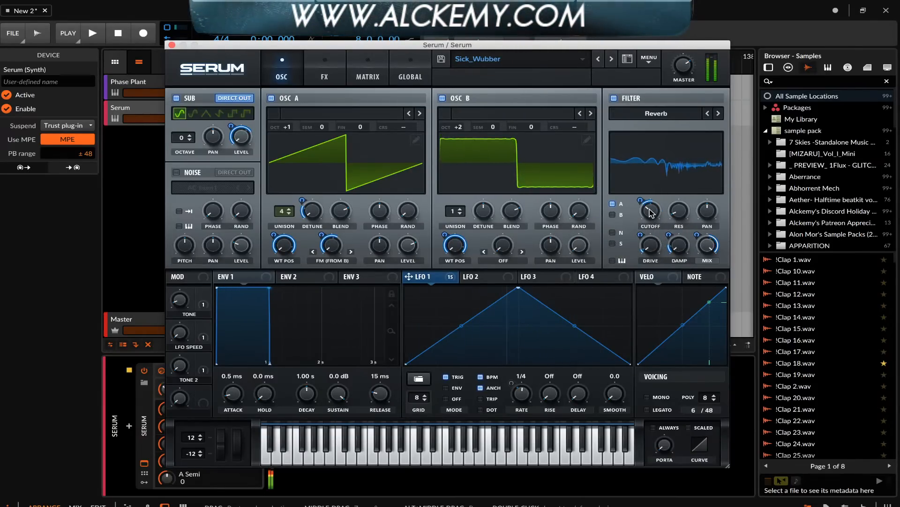
left_click_drag(652, 212, 638, 180)
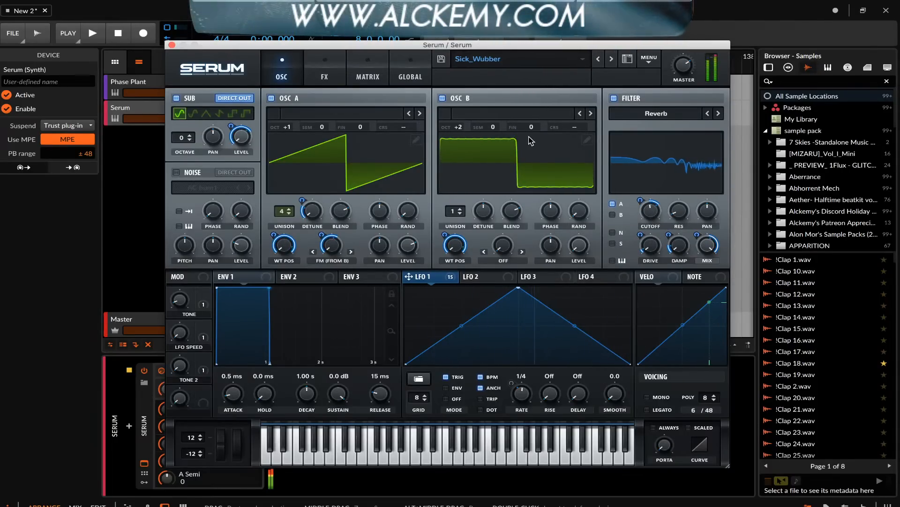
mouse_move(648, 217)
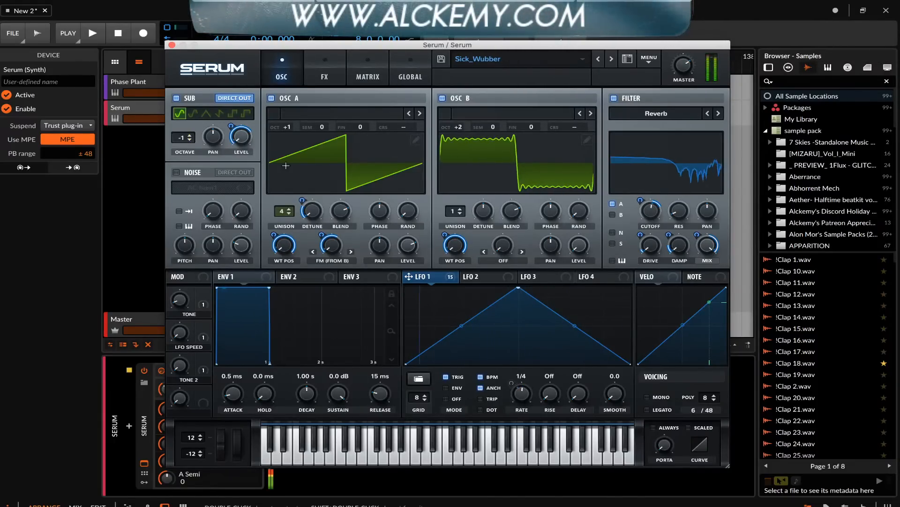
- Compare sub oscillator octaves with oscillator A switched off, return the sub to 0, and re-enable oscillator A
left_click(271, 98)
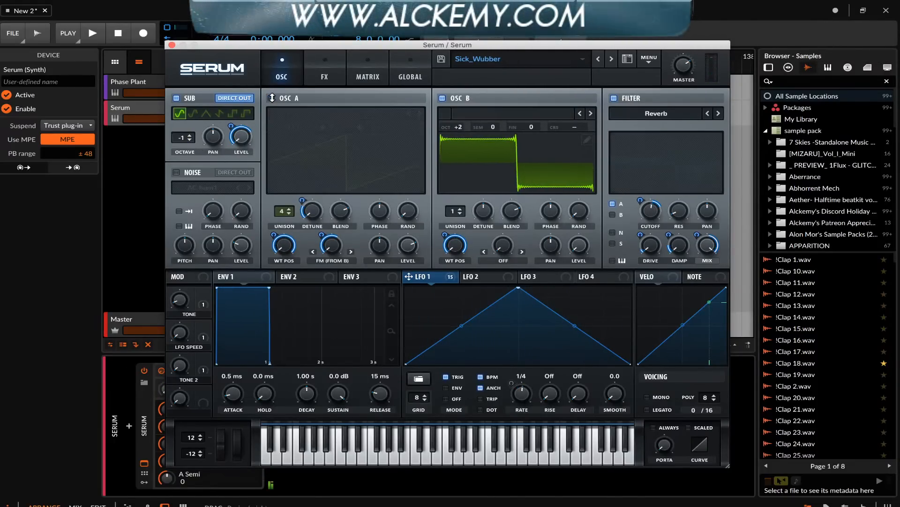
left_click(189, 135)
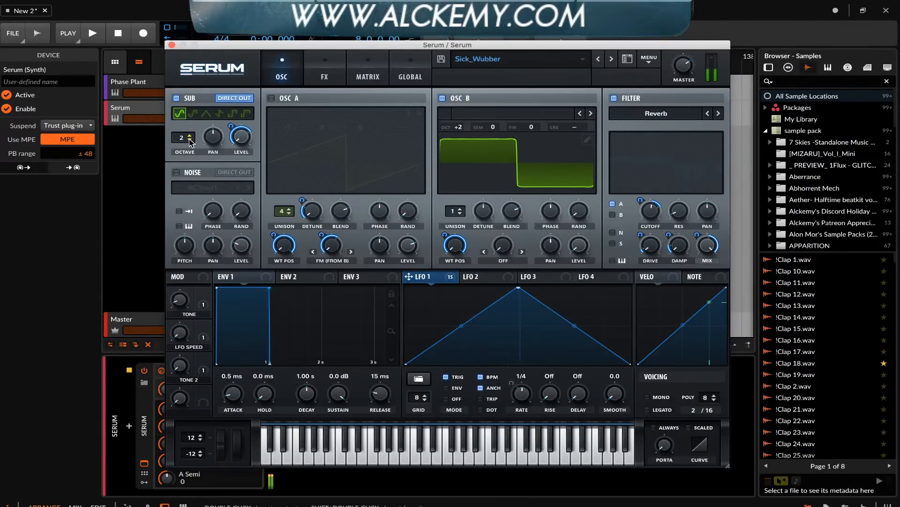
left_click(190, 140)
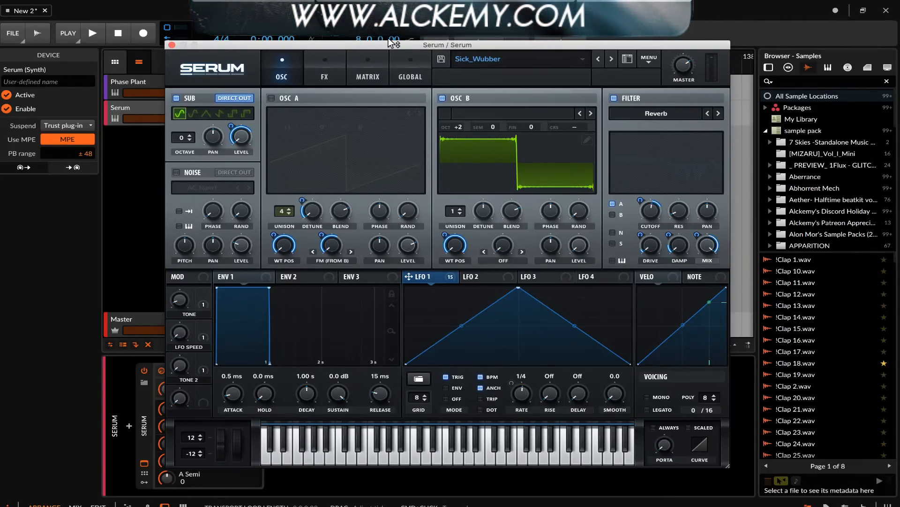
left_click(271, 98)
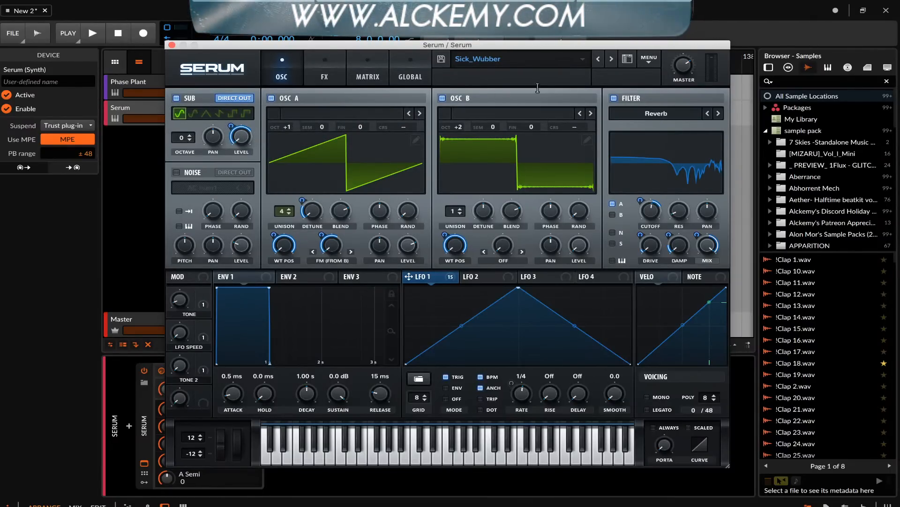
- Change the FX EQ's high band to a peak shape with reduced gain and a frequency of about 347 Hz
left_click(325, 73)
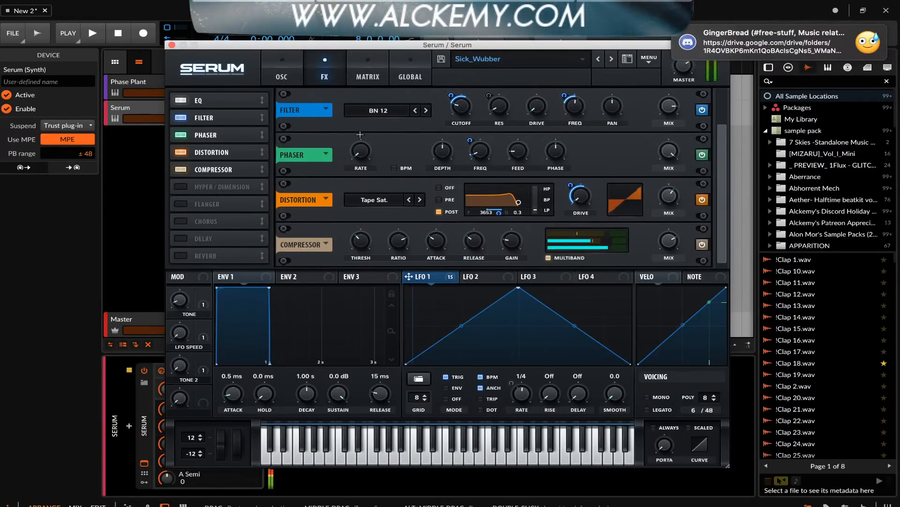
scroll(399, 123, "up", 2)
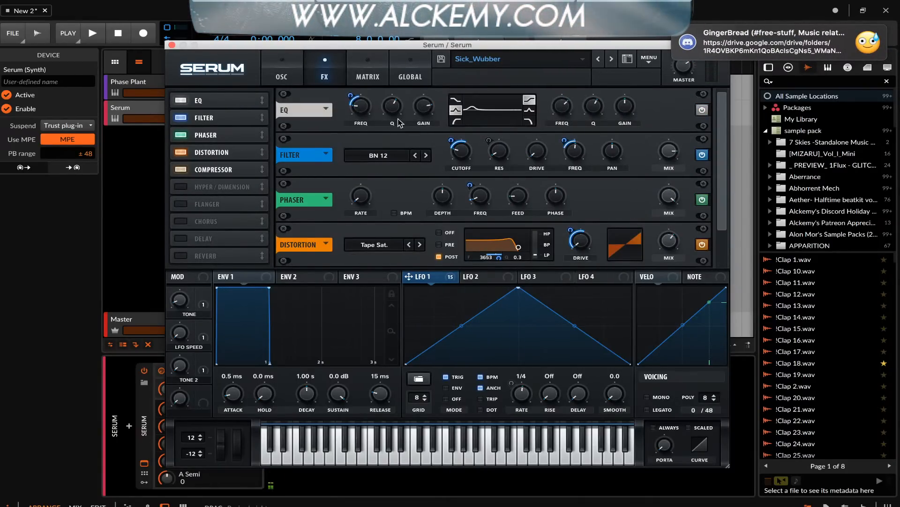
left_click_drag(625, 106, 625, 142)
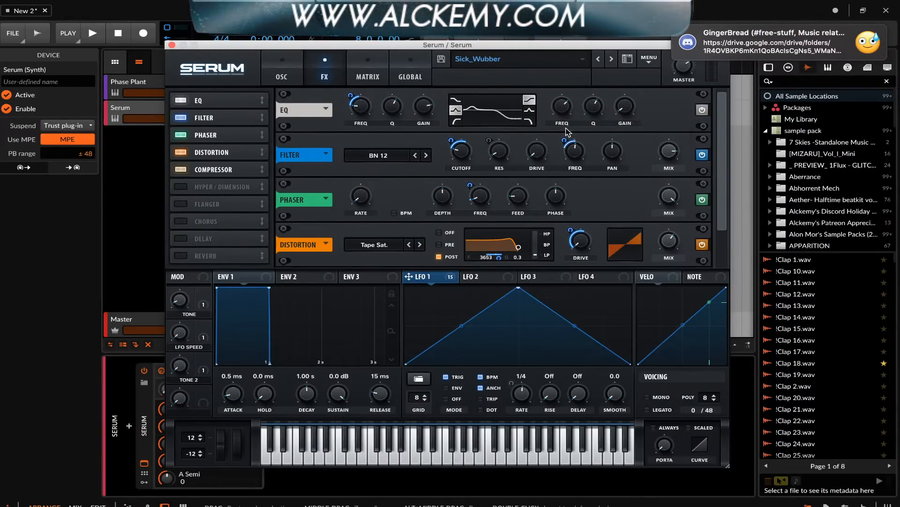
left_click(529, 110)
mouse_move(562, 113)
left_mouse_down()
mouse_move(562, 140)
mouse_move(559, 114)
left_mouse_up()
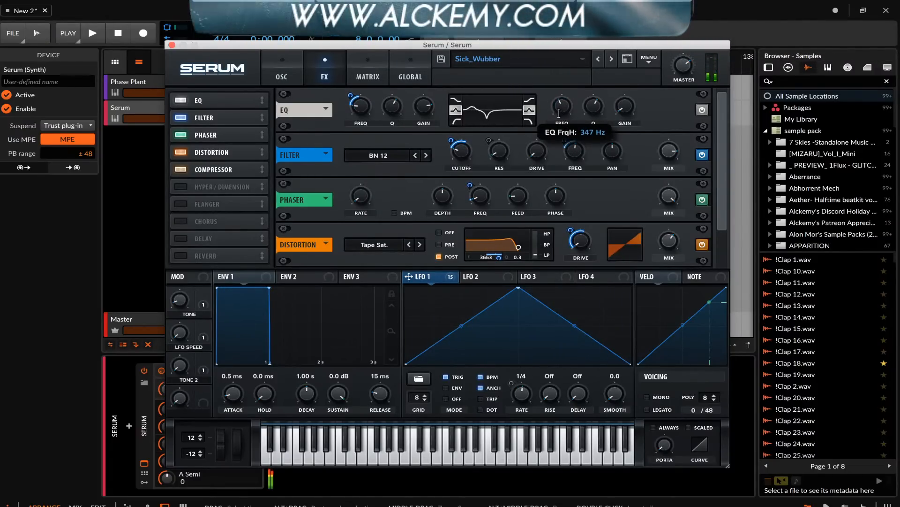
- Set the octave of oscillator A to 0
left_click(275, 71)
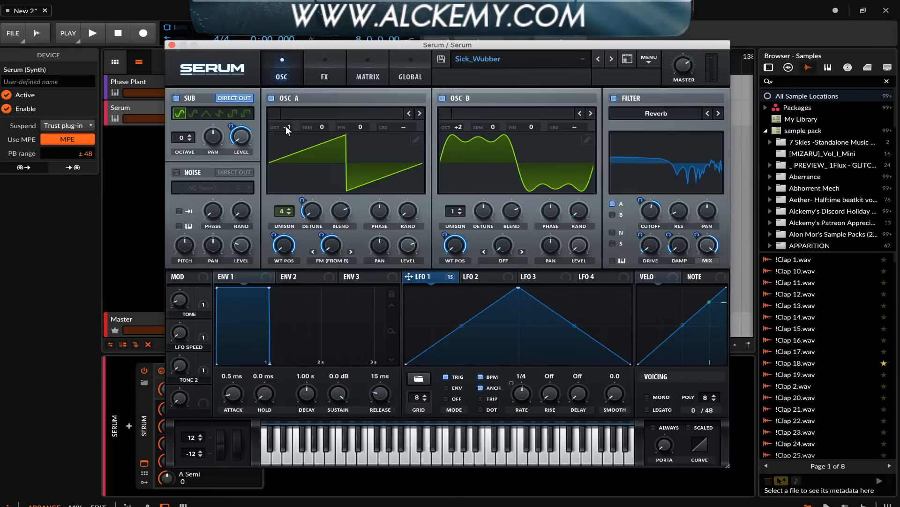
left_click_drag(286, 126, 285, 135)
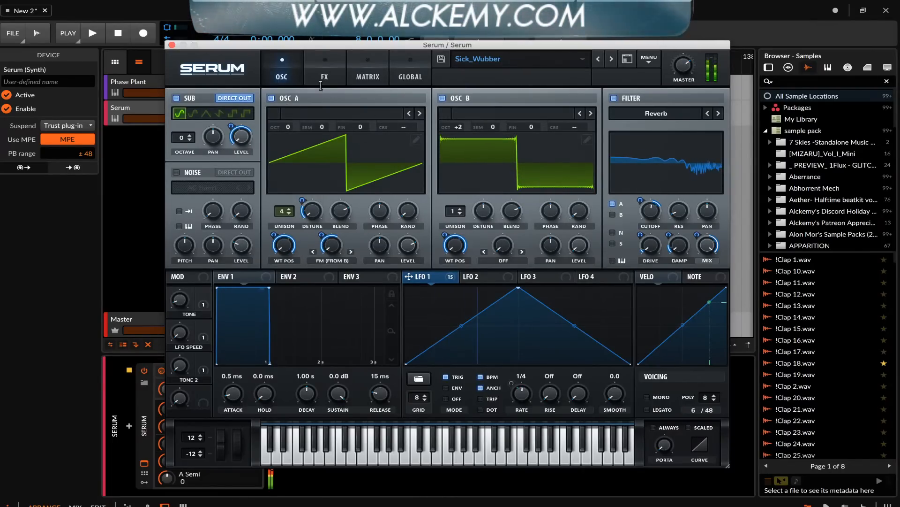
- Raise oscillator B's octave to +3 and set its semitone offset to +7
left_click(459, 126)
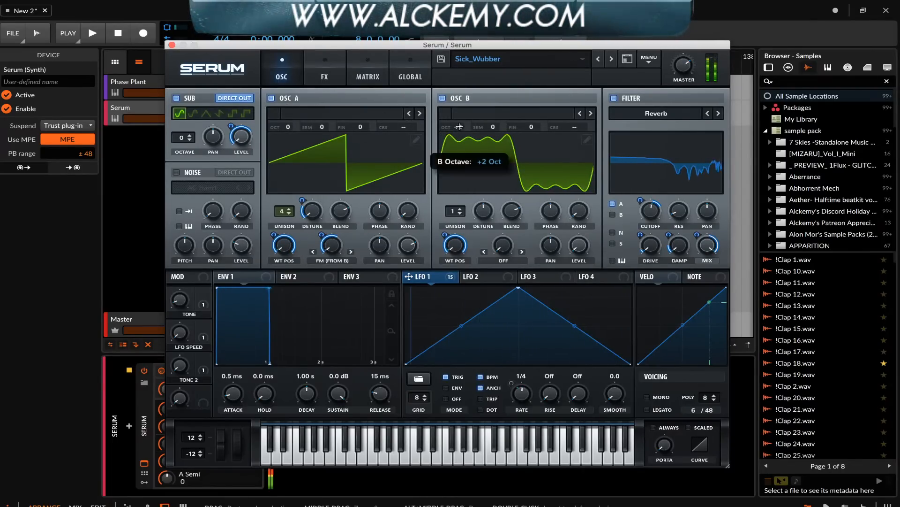
left_click_drag(459, 127, 460, 109)
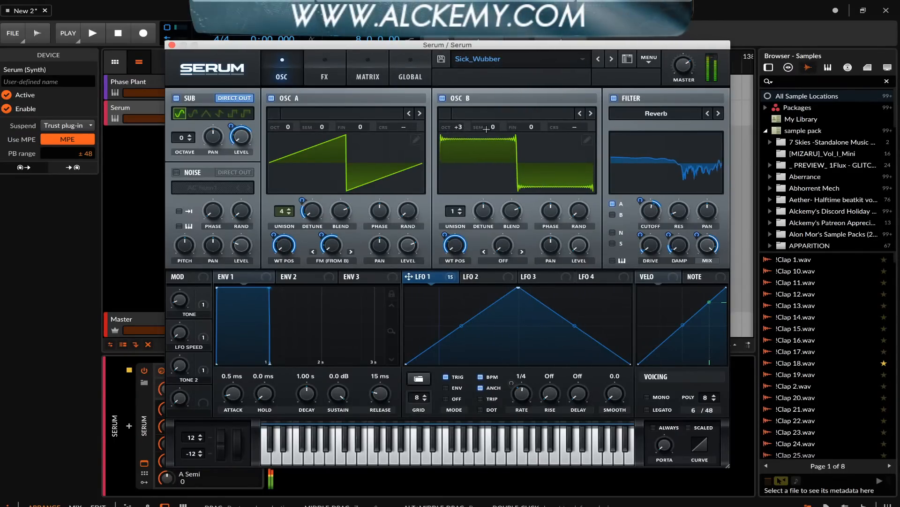
left_click_drag(486, 128, 458, 136)
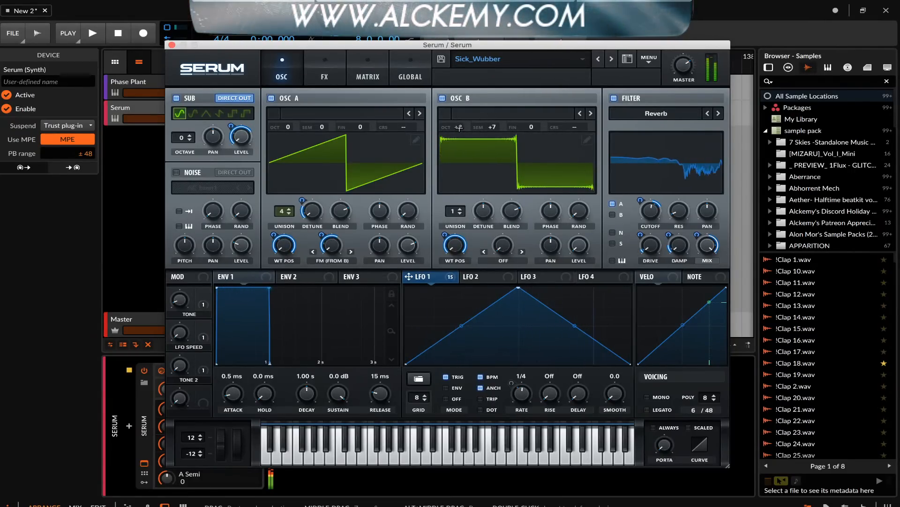
- Set oscillator B's semitone offset to 0 and its octave to +3, and fine-tune the modulation amount on oscillator A's FM
left_click_drag(458, 127, 459, 147)
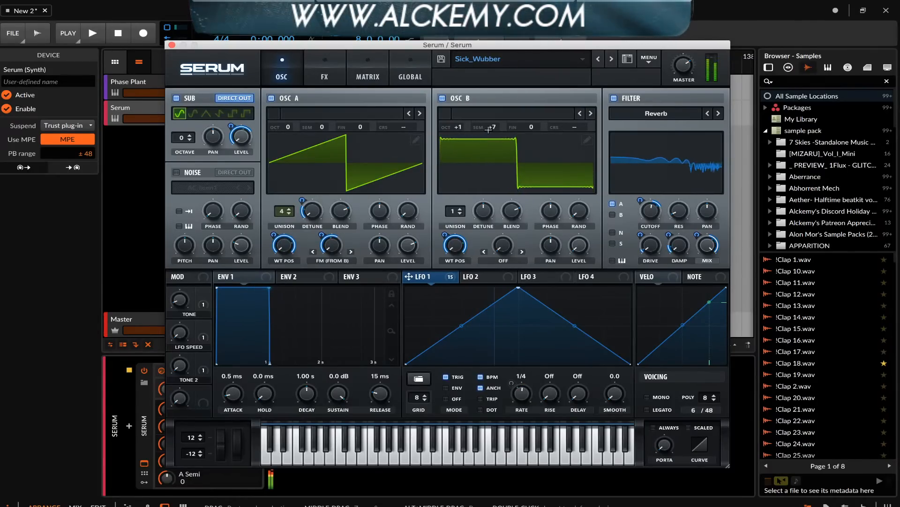
left_click_drag(459, 127, 460, 98)
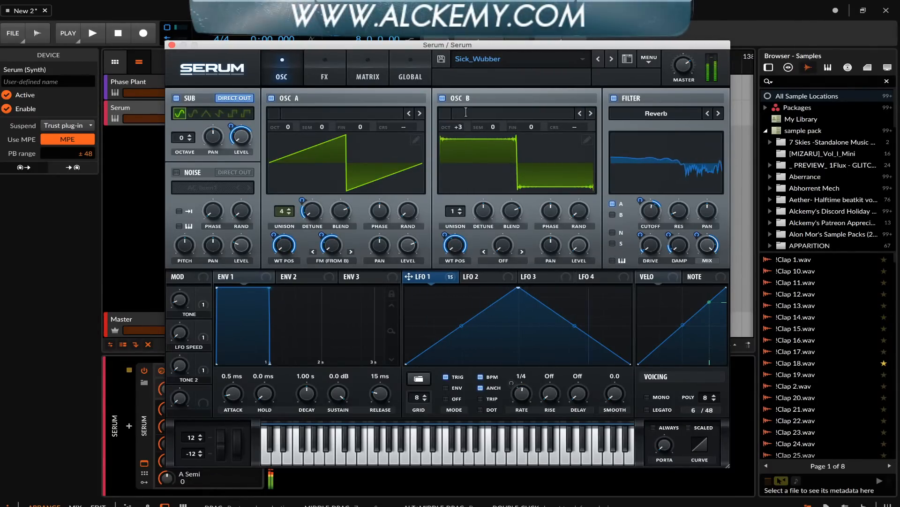
left_click_drag(324, 231, 323, 225)
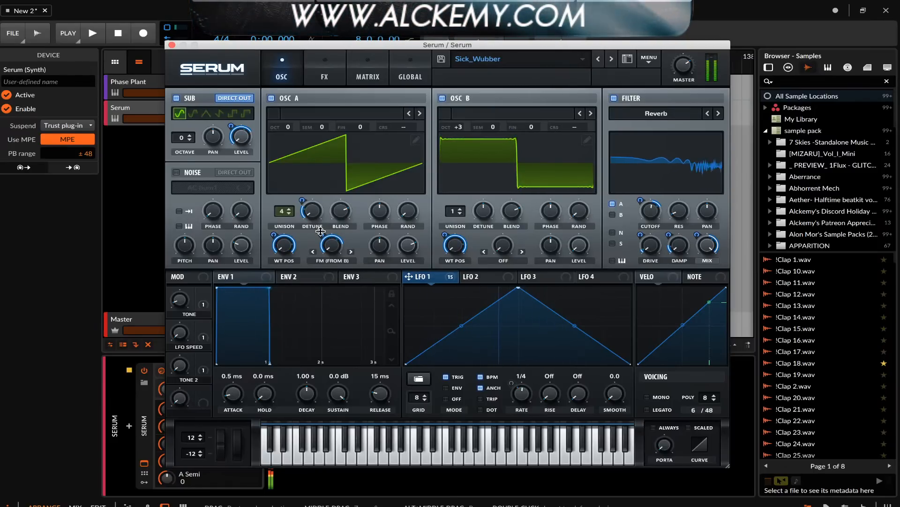
left_click_drag(320, 231, 320, 229)
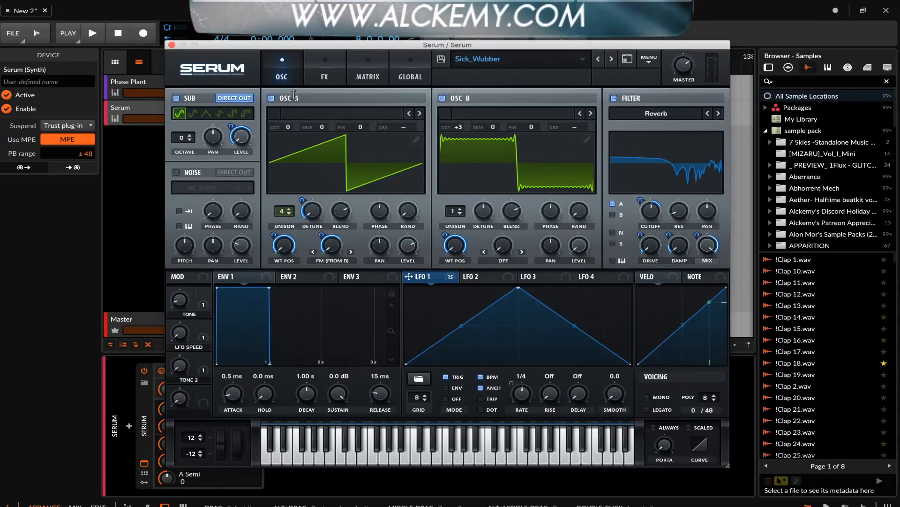
- Adjust the FX EQ's high-band frequency and assign LFO 1 to modulate it
left_click(322, 75)
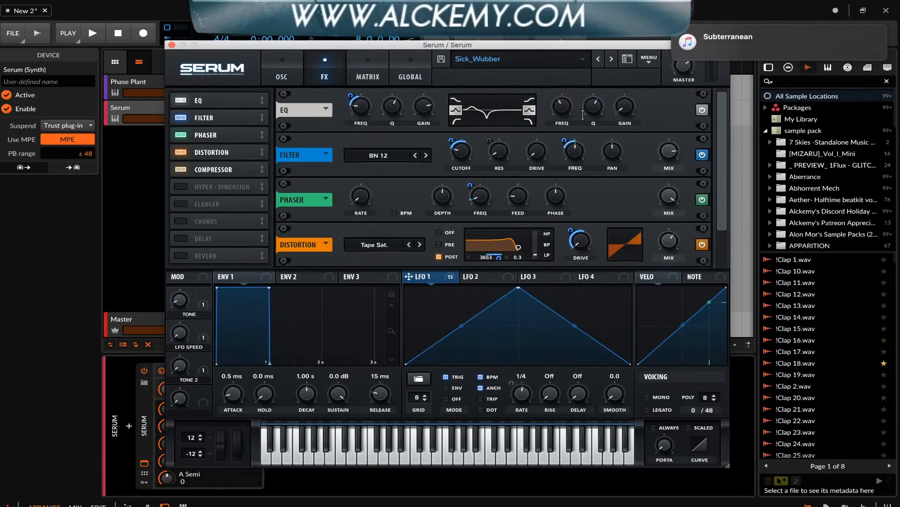
mouse_move(596, 106)
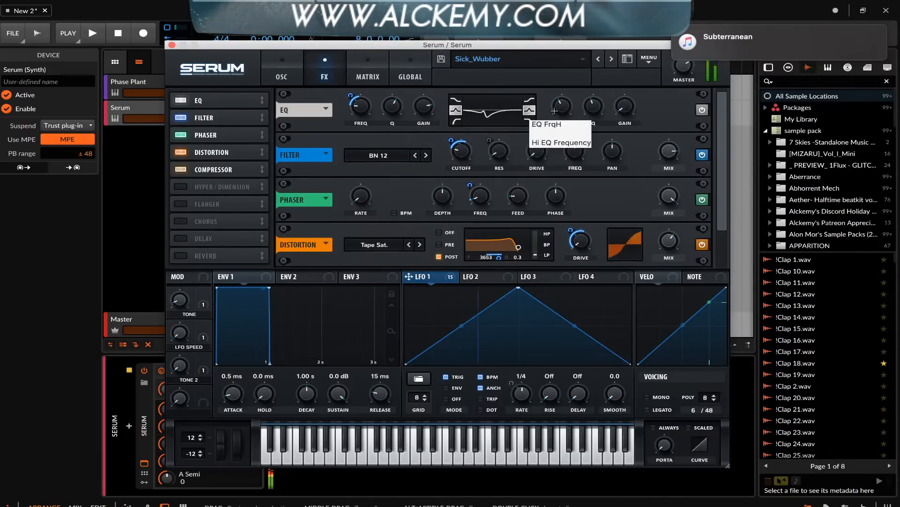
mouse_move(559, 112)
left_mouse_down()
mouse_move(562, 137)
mouse_move(557, 105)
left_mouse_up()
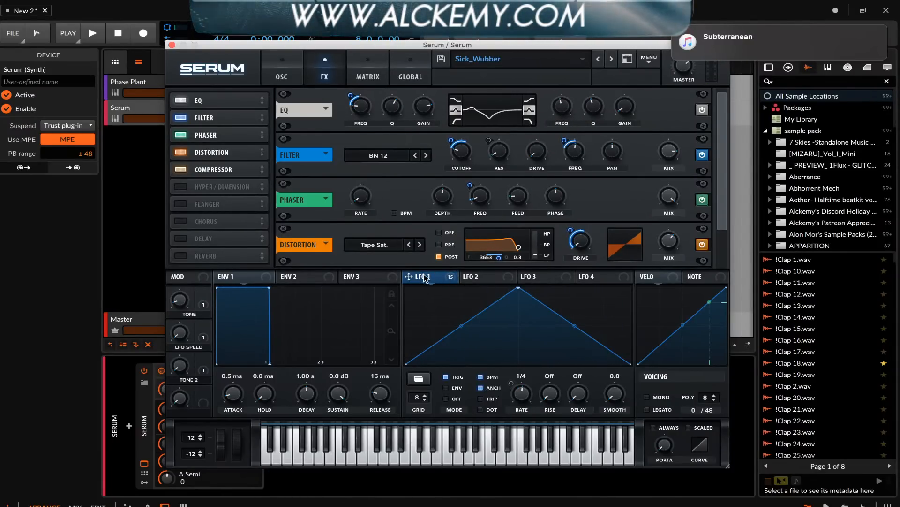
left_click_drag(425, 277, 555, 102)
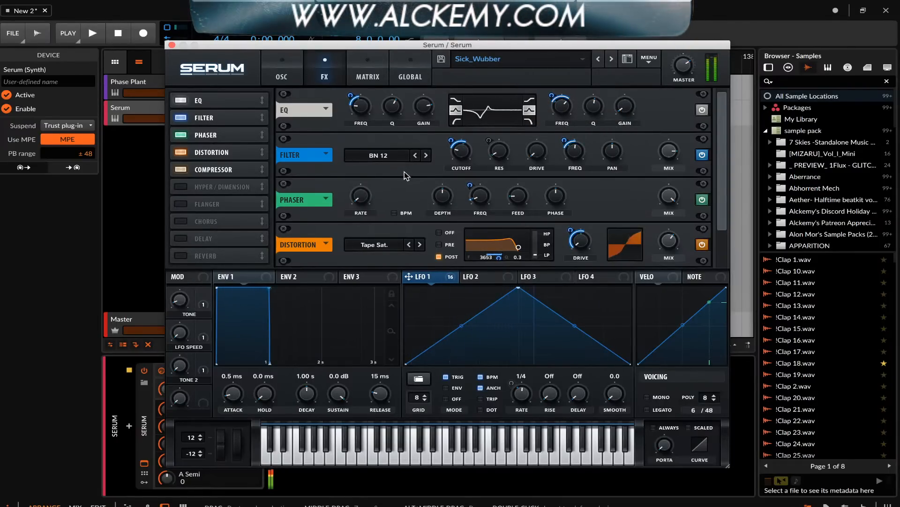
left_click(280, 77)
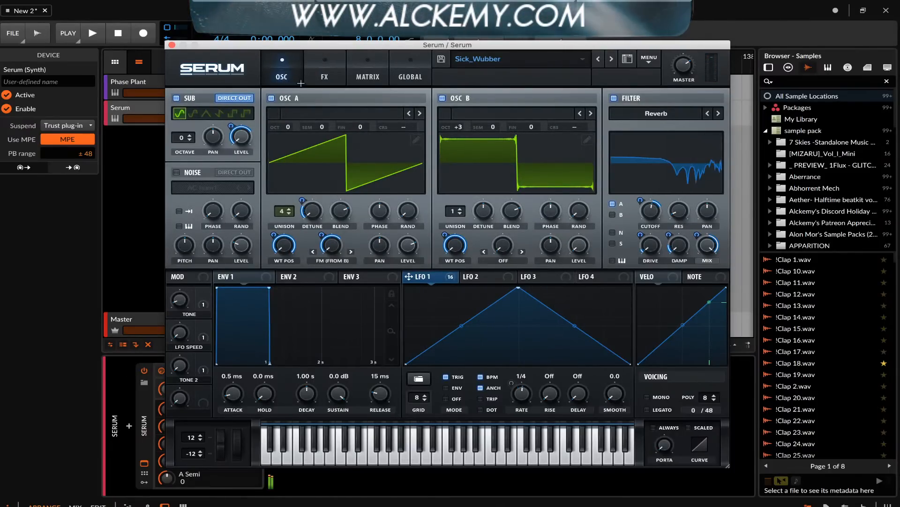
left_click(323, 78)
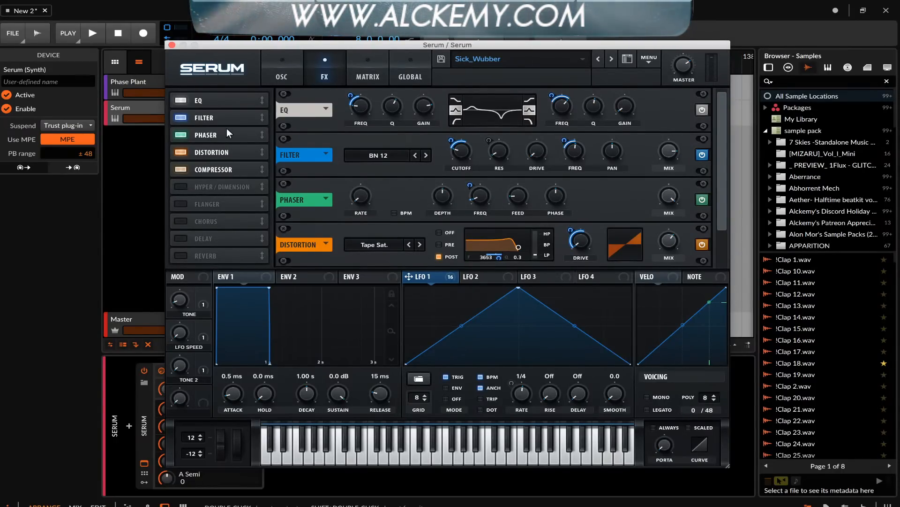
left_click(280, 74)
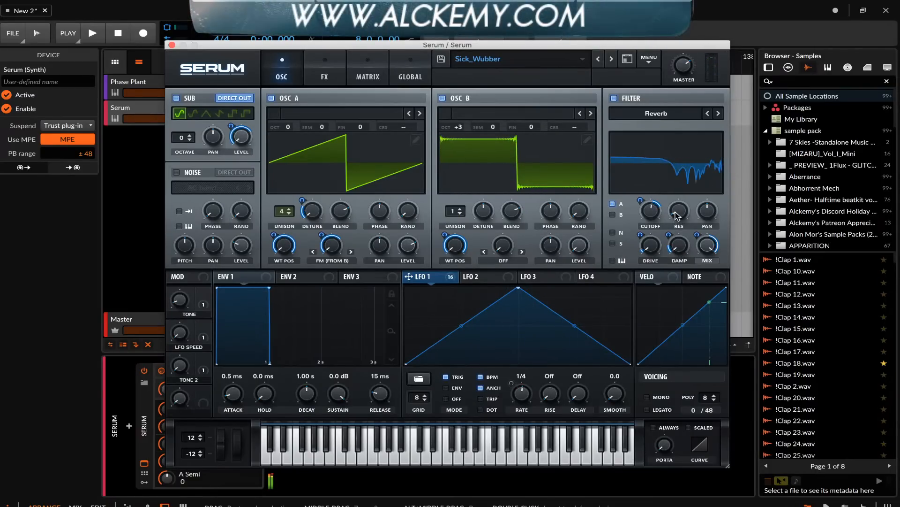
- Enable the Hyper/Dimension effect, place it between the Phaser and the Distortion, and lower the Hyper mix
left_click(311, 77)
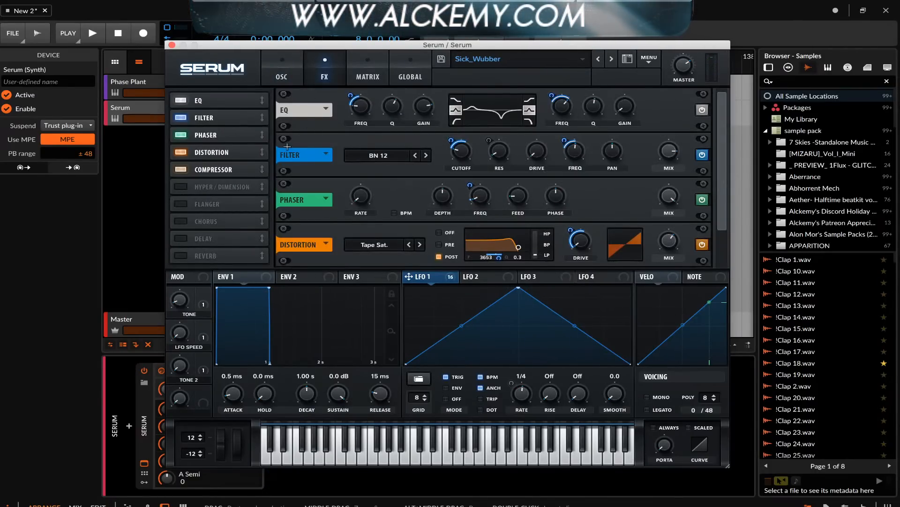
left_click(183, 186)
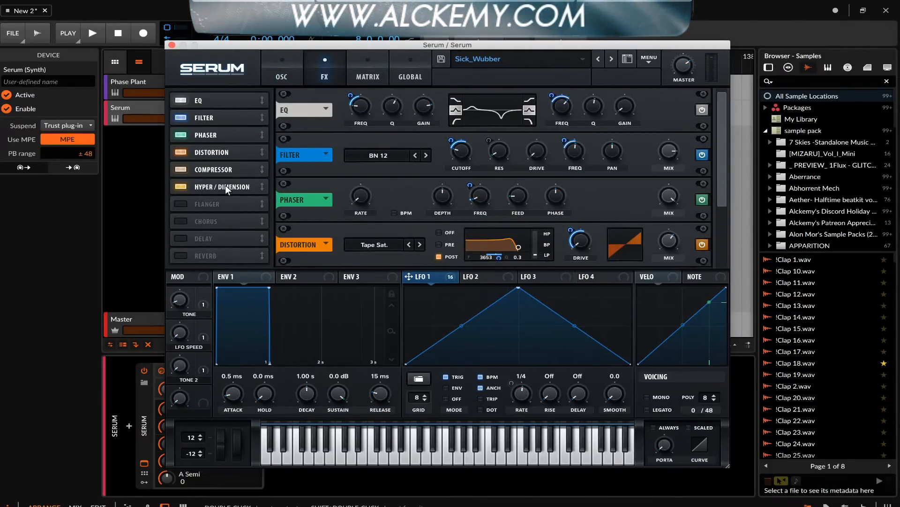
scroll(393, 218, "down", 2)
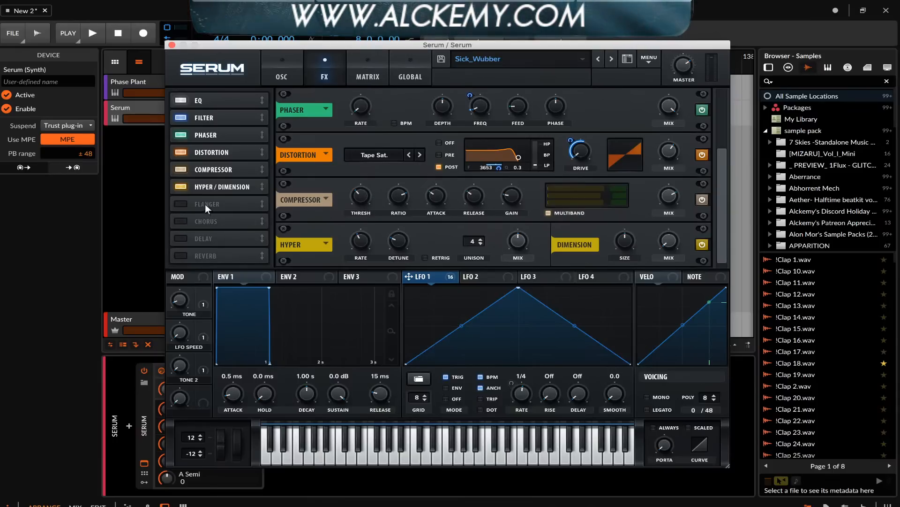
left_click_drag(207, 187, 207, 145)
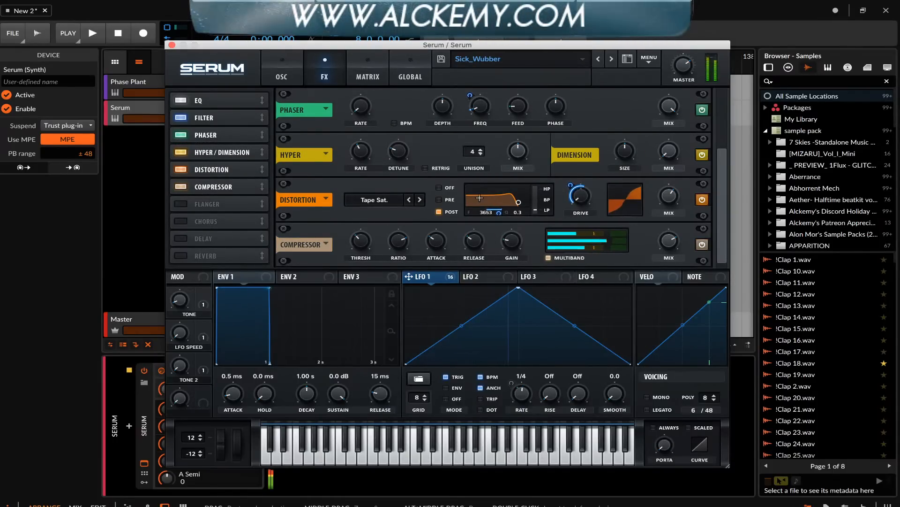
left_click_drag(514, 156, 516, 188)
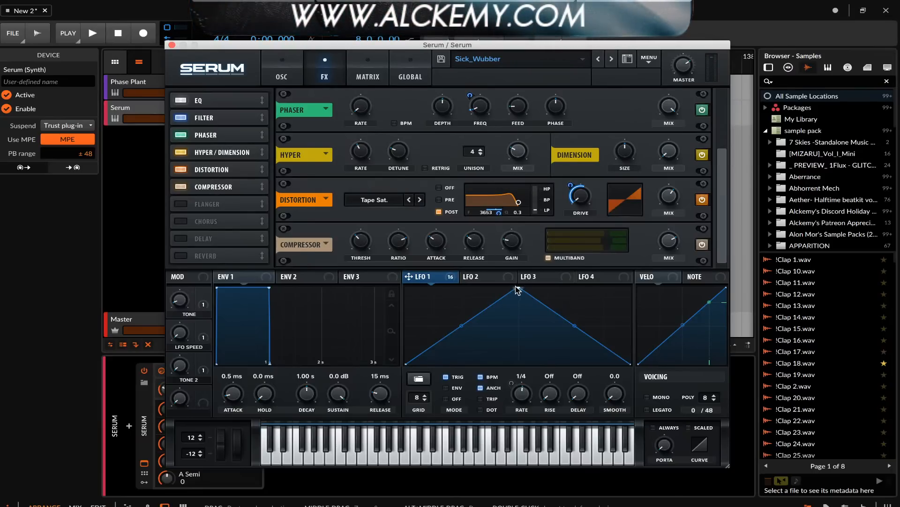
- Reshape LFO 1 into two uneven peaks with a curved rise into the second, and set its rate to 1/8
left_click_drag(515, 287, 449, 289)
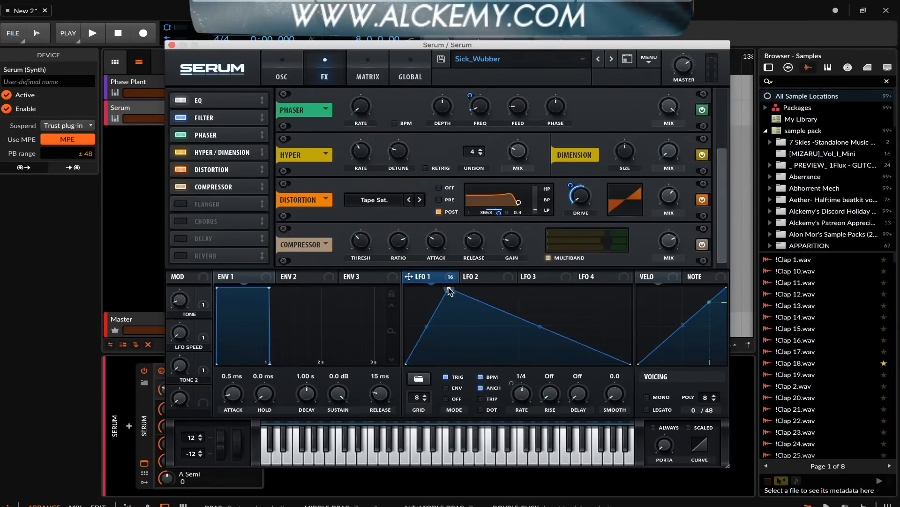
double_click(495, 345)
double_click(571, 308)
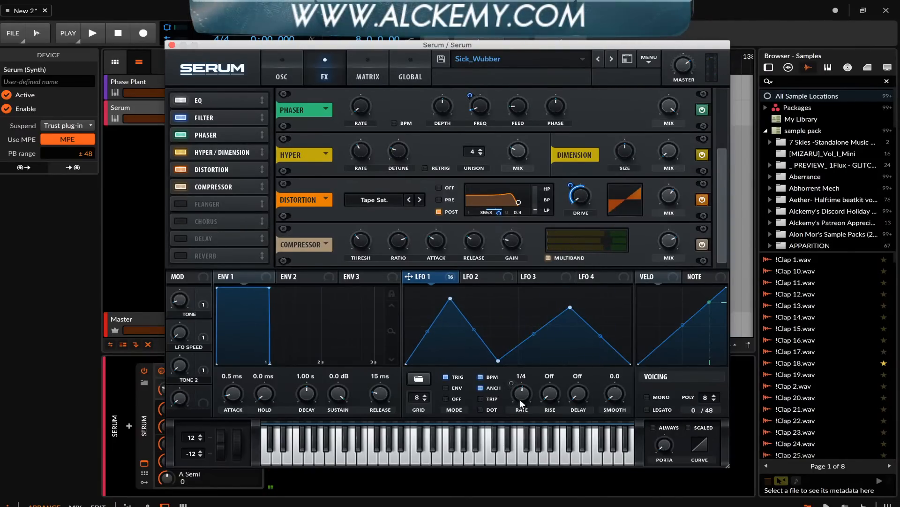
left_click_drag(519, 395, 516, 390)
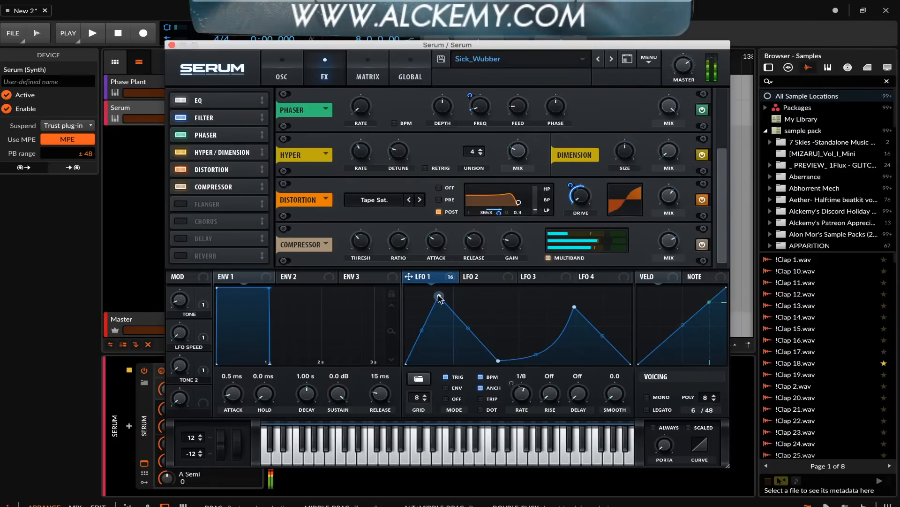
left_click_drag(437, 298, 435, 310)
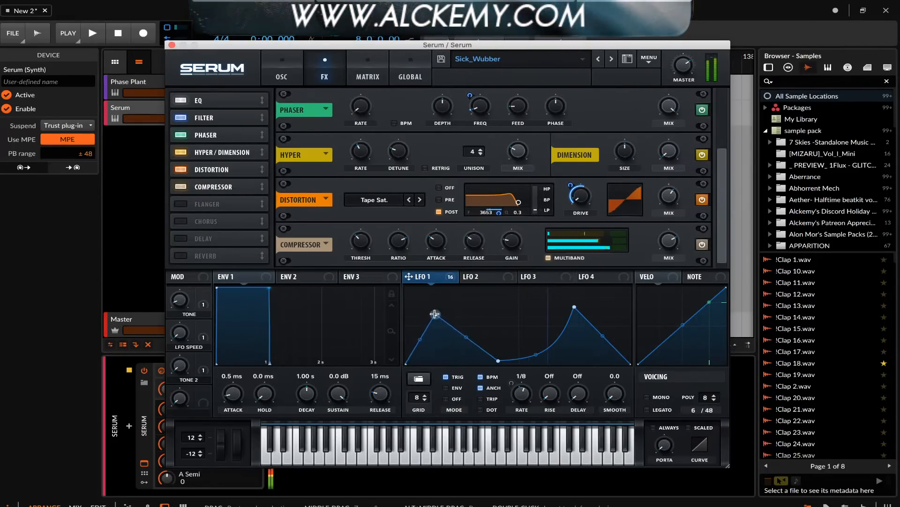
left_click(289, 76)
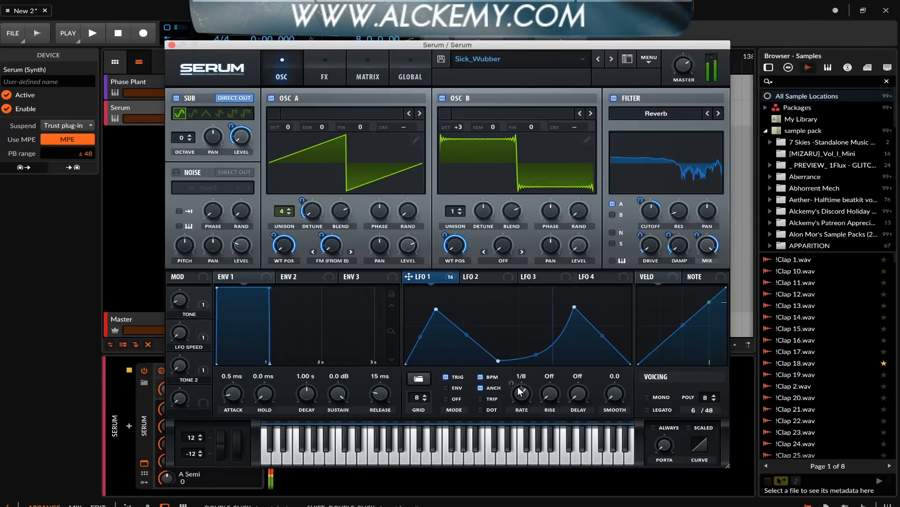
mouse_move(518, 389)
left_mouse_down()
mouse_move(519, 412)
mouse_move(515, 389)
left_mouse_up()
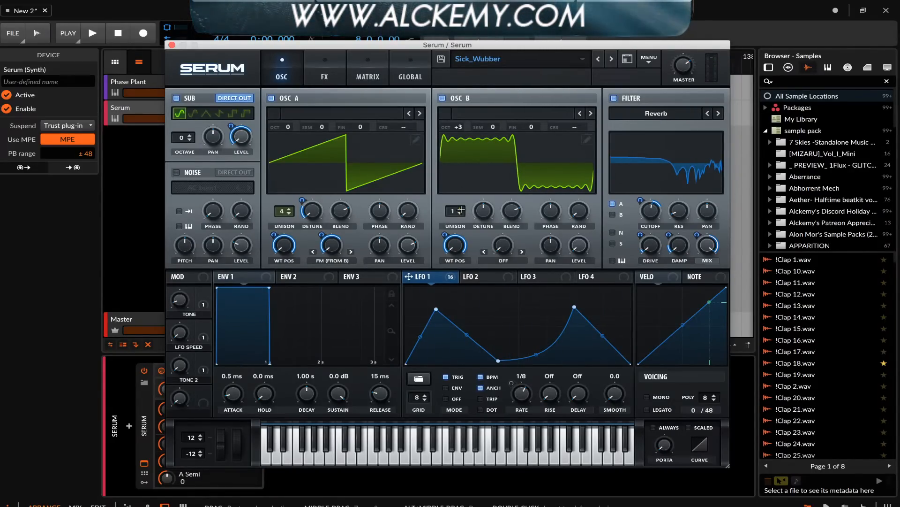
- Set oscillator B's unison to 4 voices and modulate its detune with a small amount of LFO 1
scroll(461, 210, "up", 3)
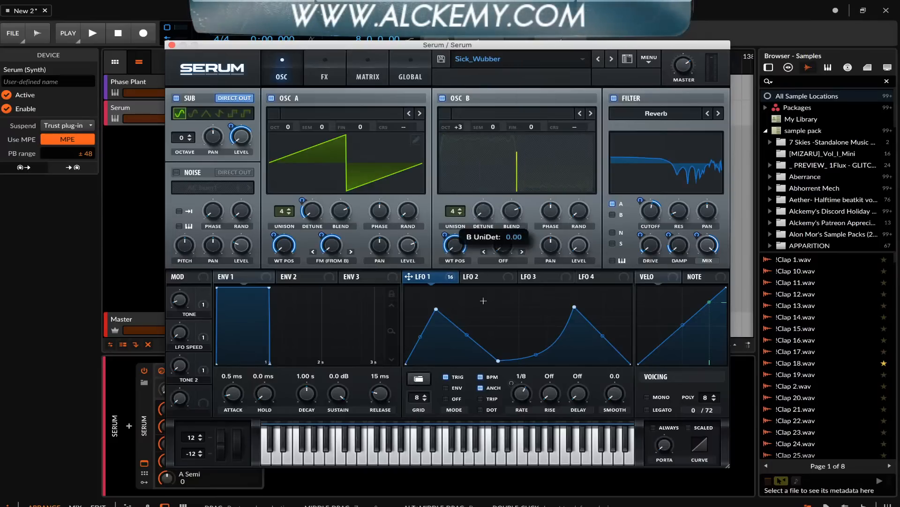
left_click(482, 213)
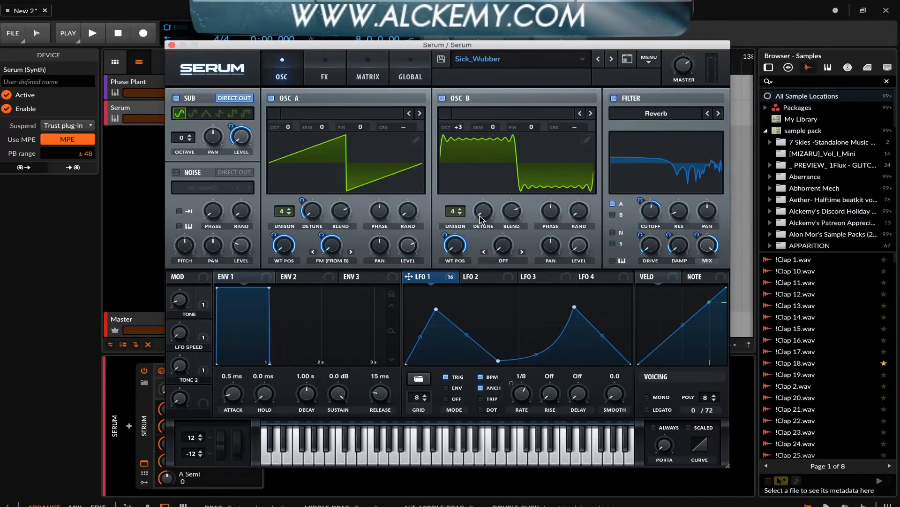
left_click_drag(473, 202, 474, 248)
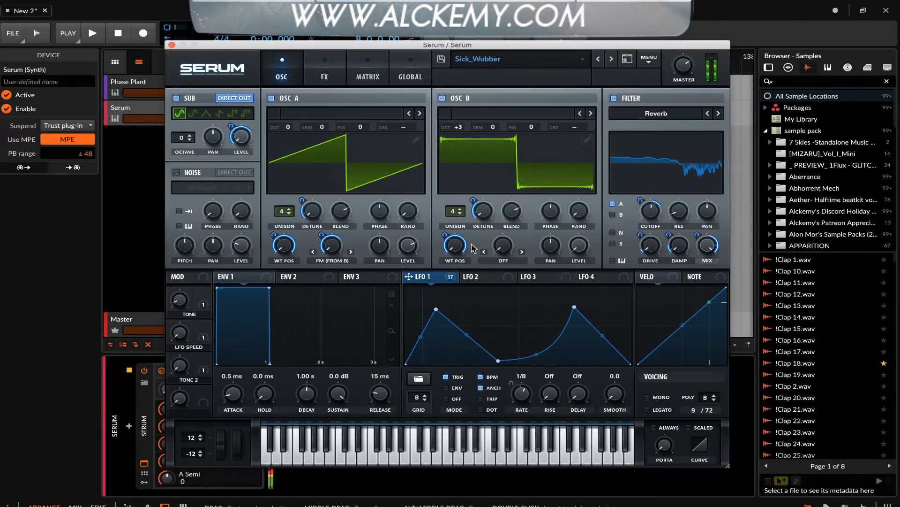
mouse_move(473, 201)
left_mouse_down()
mouse_move(472, 208)
mouse_move(472, 186)
left_mouse_up()
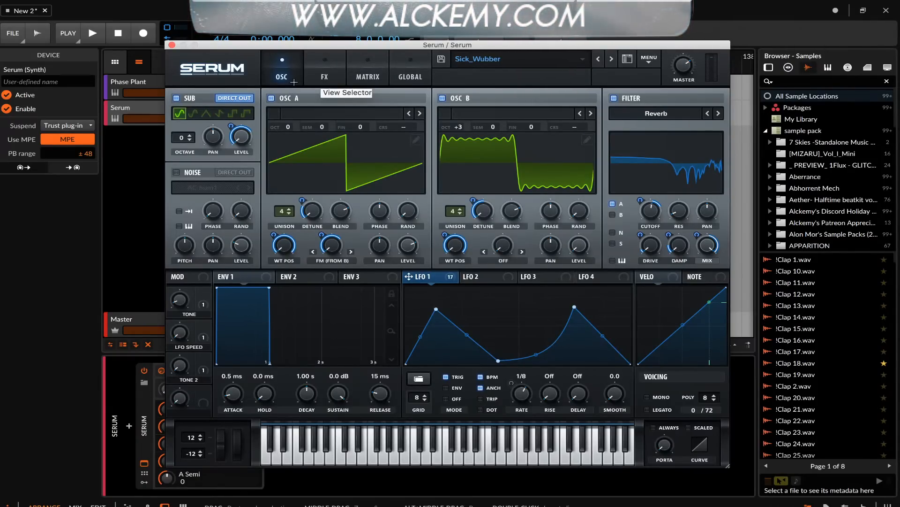
- Assign LFO 1 to the FX filter's mix and adjust the modulation amount
left_click(325, 75)
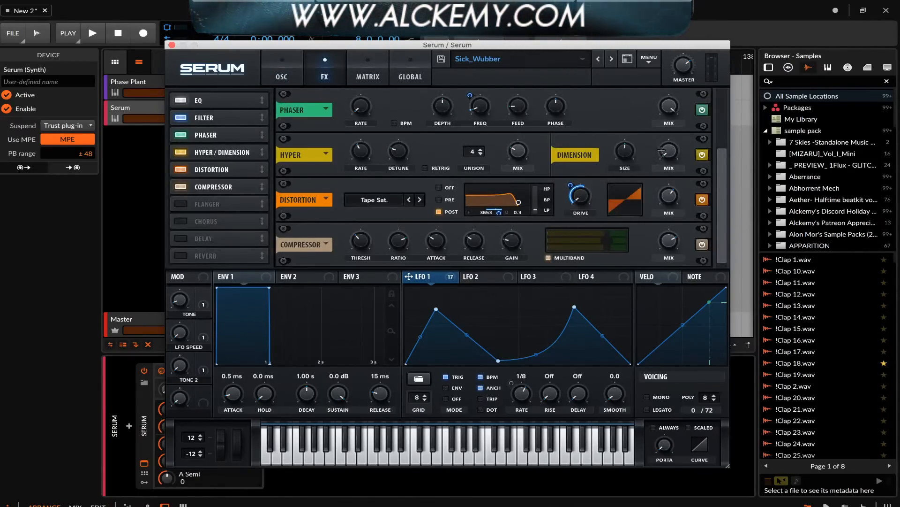
left_click_drag(721, 161, 722, 107)
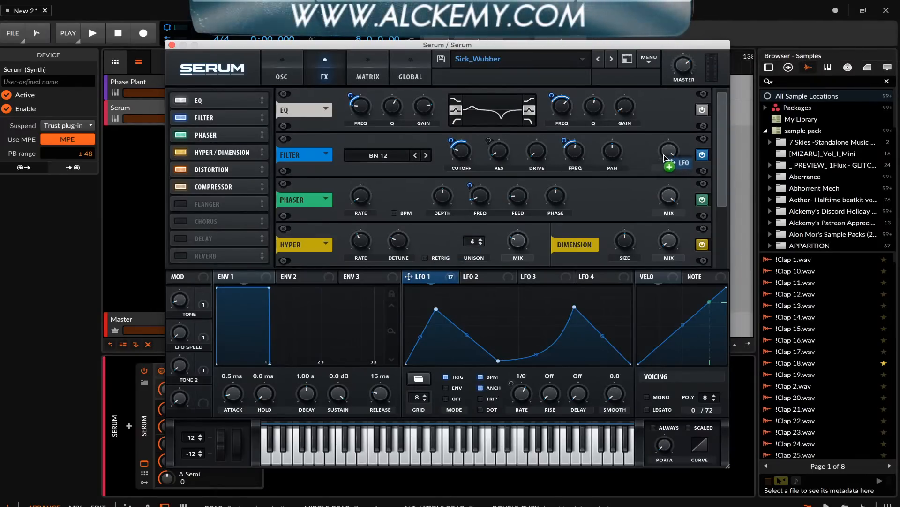
left_click_drag(659, 141, 657, 161)
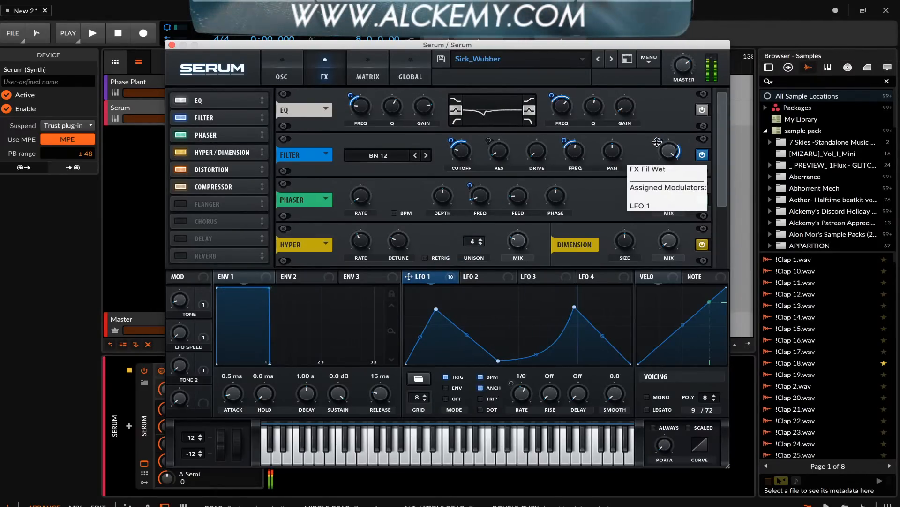
left_click_drag(657, 142, 656, 142)
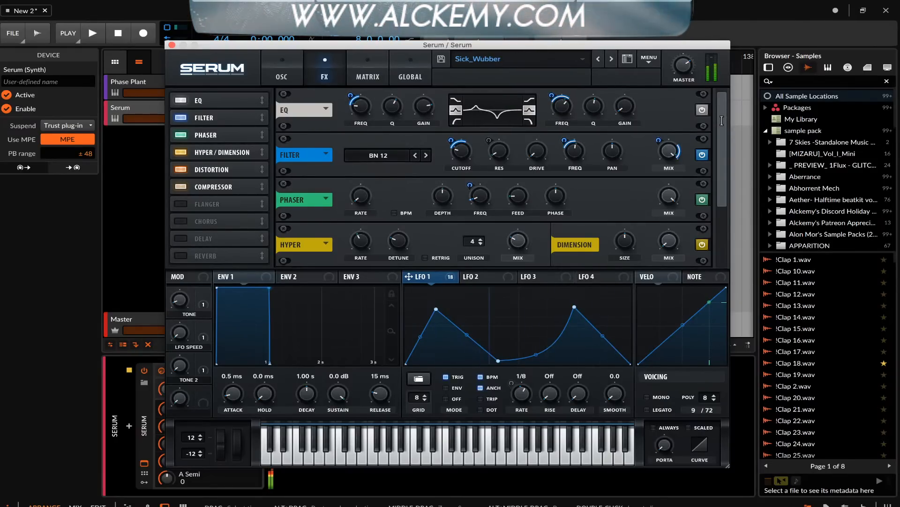
mouse_move(722, 121)
left_mouse_down()
mouse_move(723, 180)
mouse_move(722, 118)
left_mouse_up()
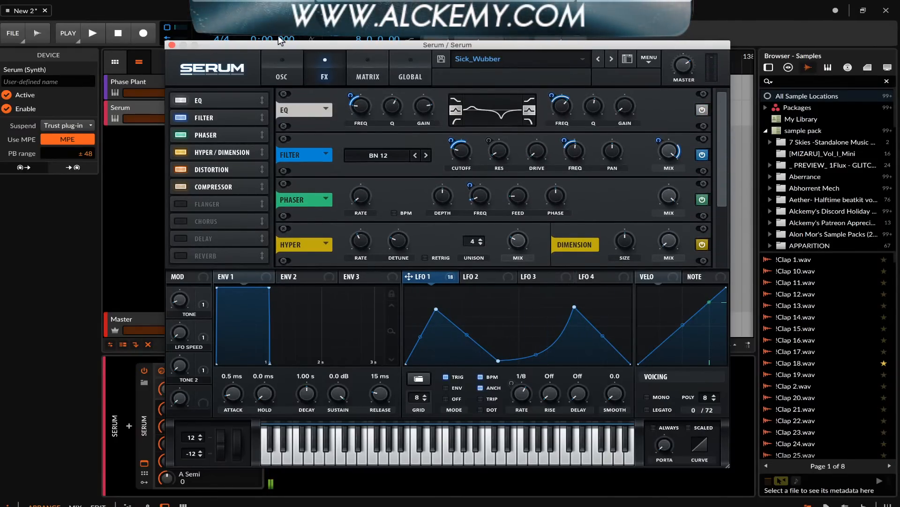
- Close the Serum window, add a new instrument track below the Serum track, and insert Serum on it
left_click(171, 44)
left_click(123, 107)
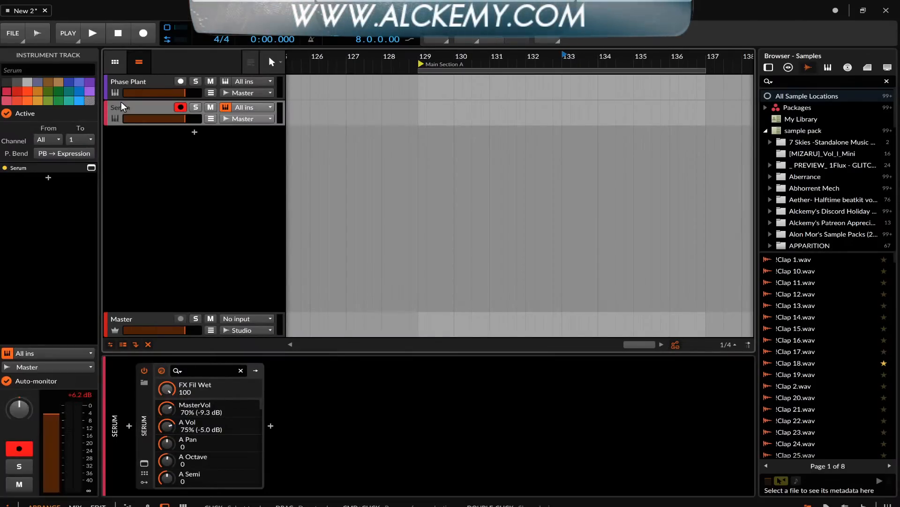
key("ctrl+t")
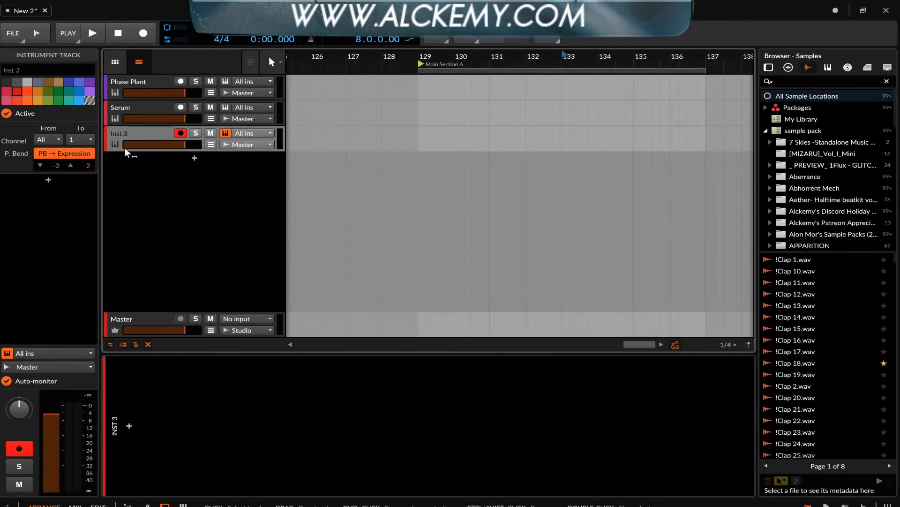
left_click(129, 425)
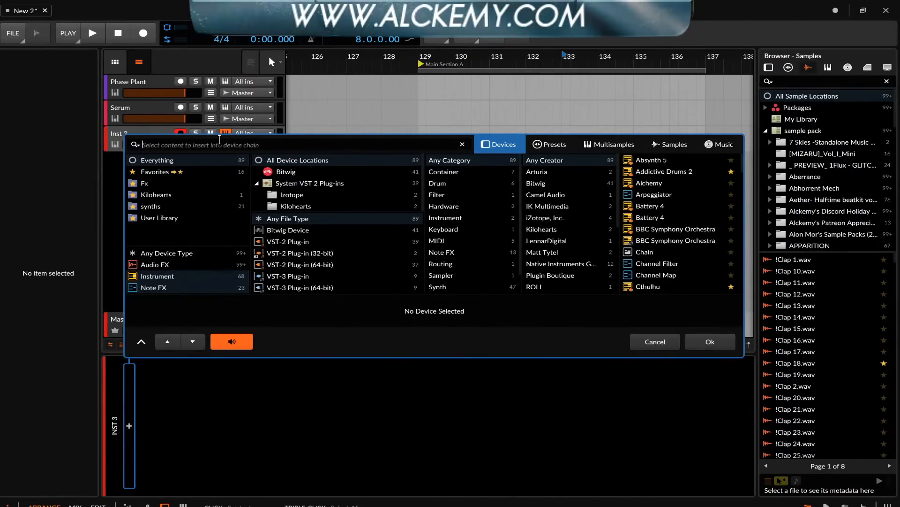
type("SERUM")
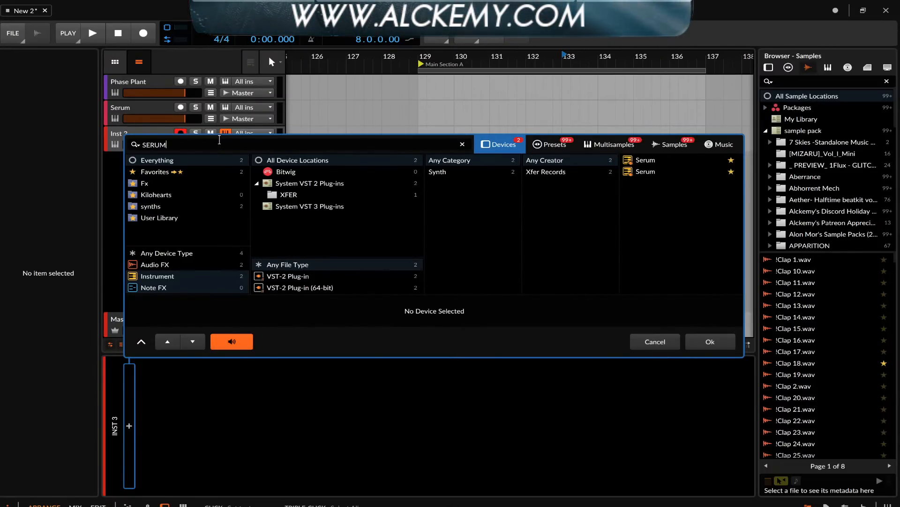
left_click(646, 160)
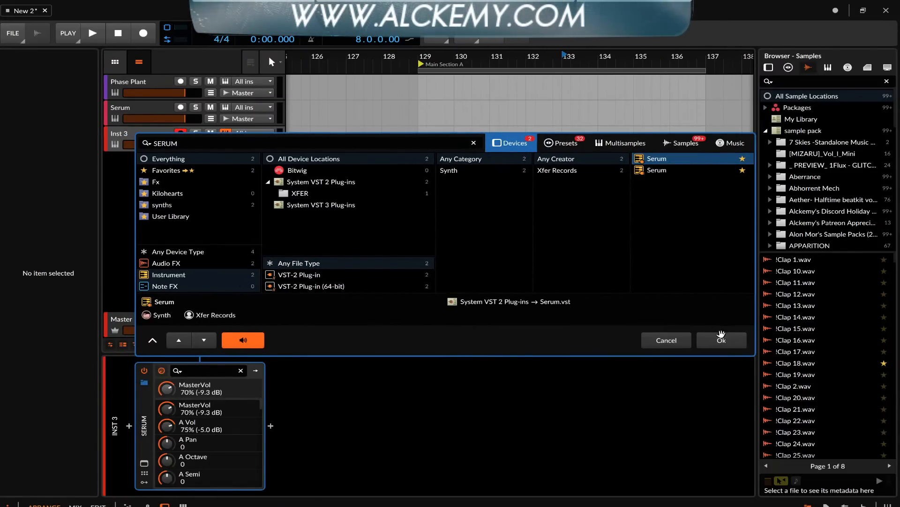
left_click(722, 337)
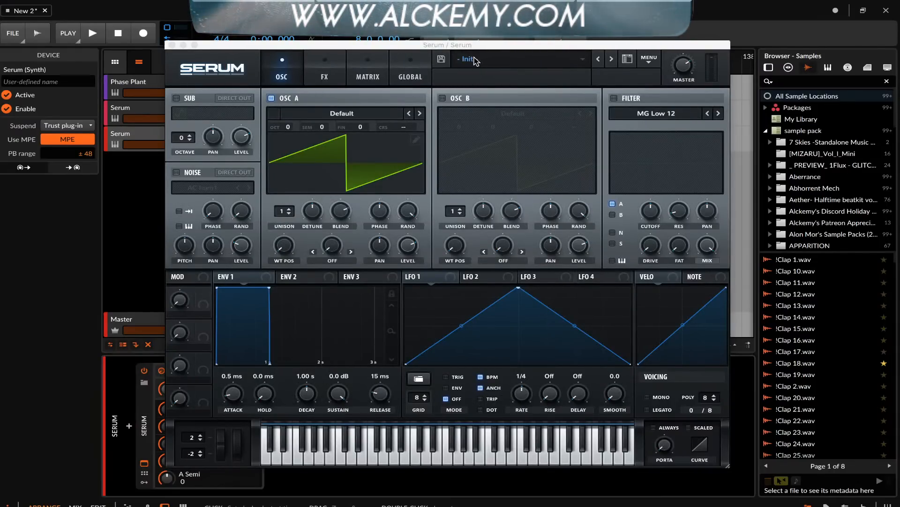
- Load the original Sick_Wubber preset from the User folder into the new Serum instance
left_click(476, 60)
mouse_move(501, 380)
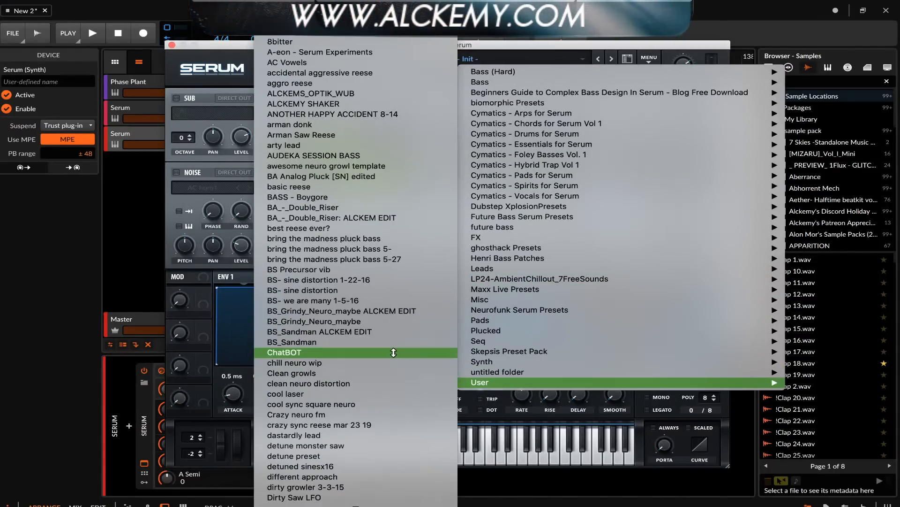
scroll(394, 352, "down", 15)
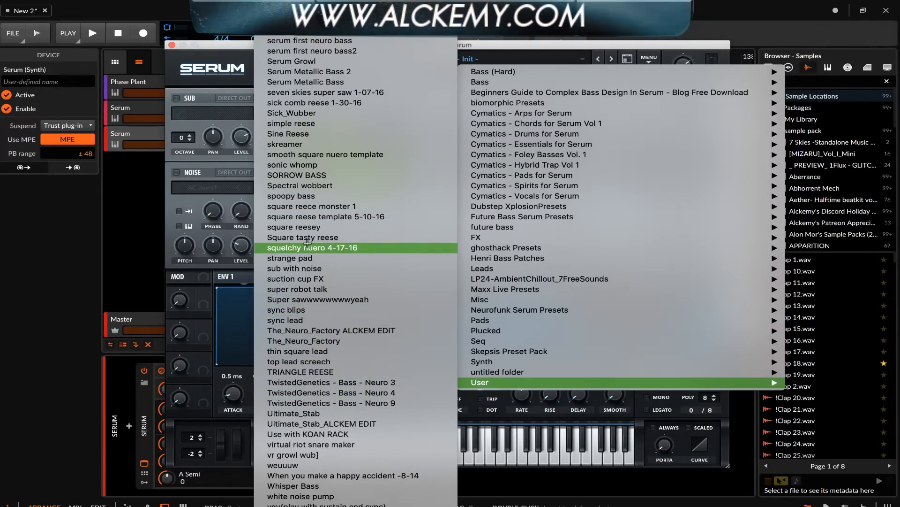
left_click(303, 114)
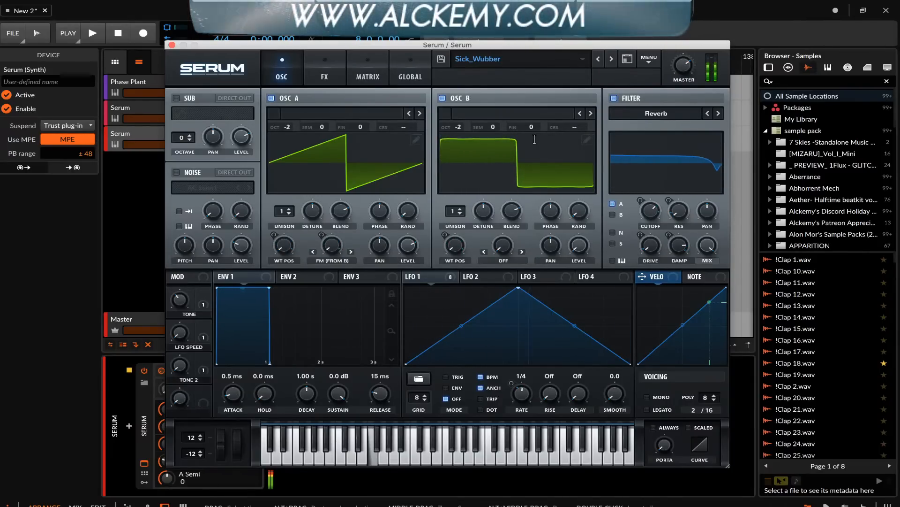
- Close the new instance and reopen the edited Sick_Wubber Serum on the first Serum track
left_click(172, 44)
left_click(154, 112)
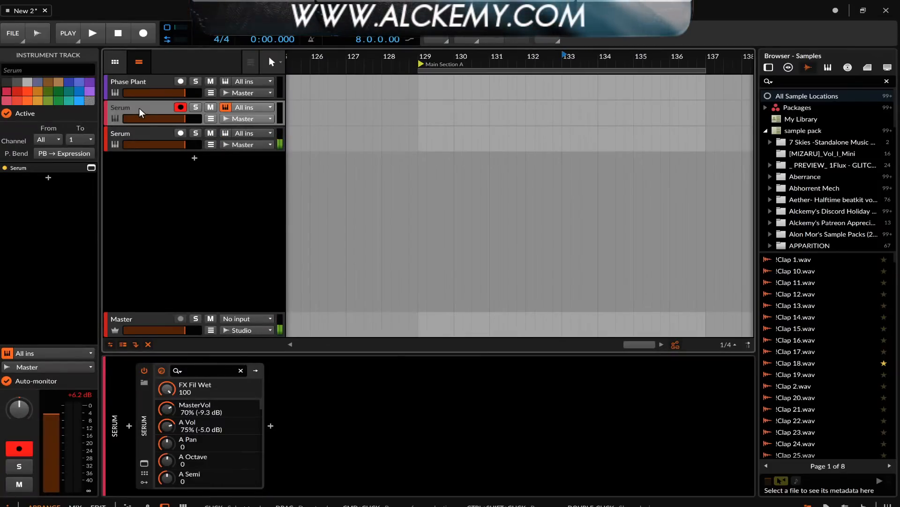
left_click(144, 463)
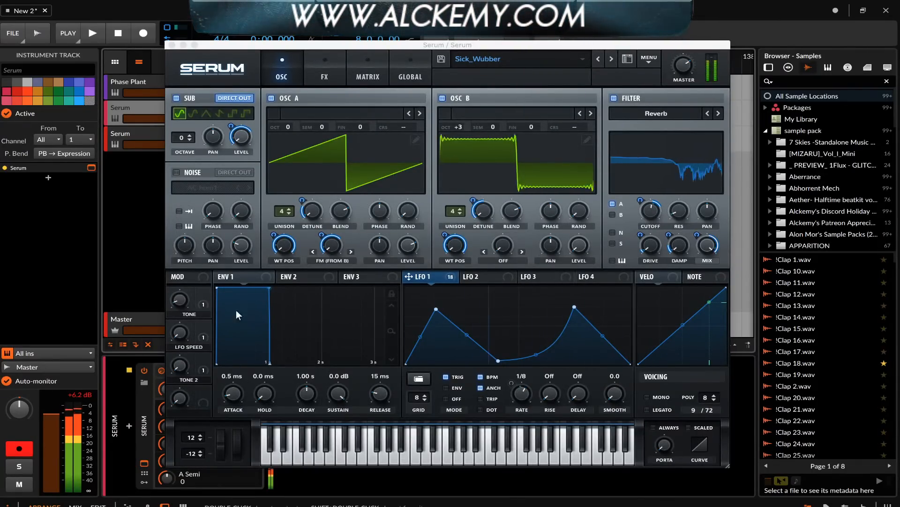
- Audition the edited patch by sweeping its Tone, LFO Speed and Tone 2 macros up and back down
left_click_drag(177, 336, 186, 315)
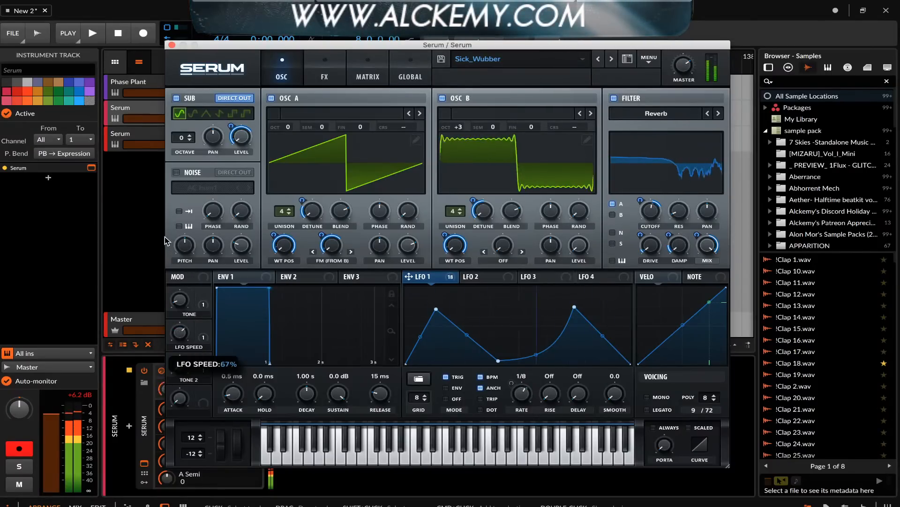
left_click_drag(164, 236, 192, 353)
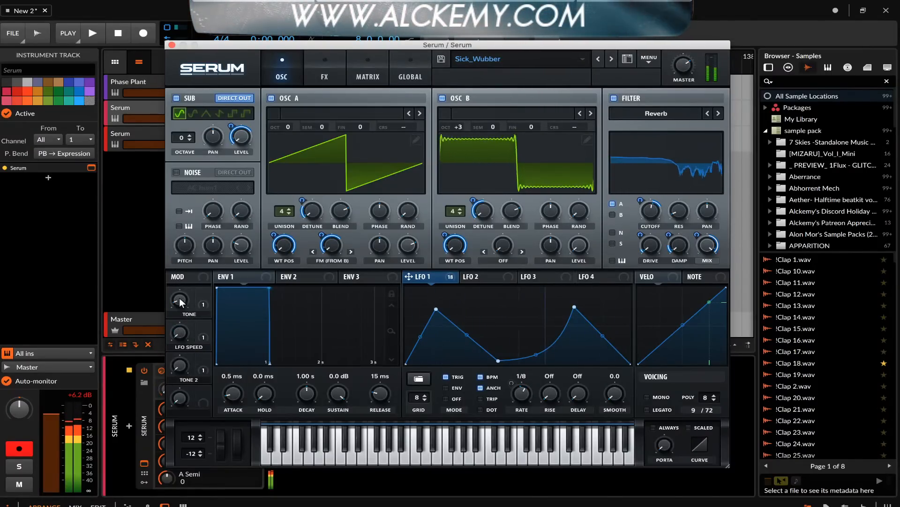
mouse_move(179, 300)
left_mouse_down()
mouse_move(181, 228)
mouse_move(177, 291)
left_mouse_up()
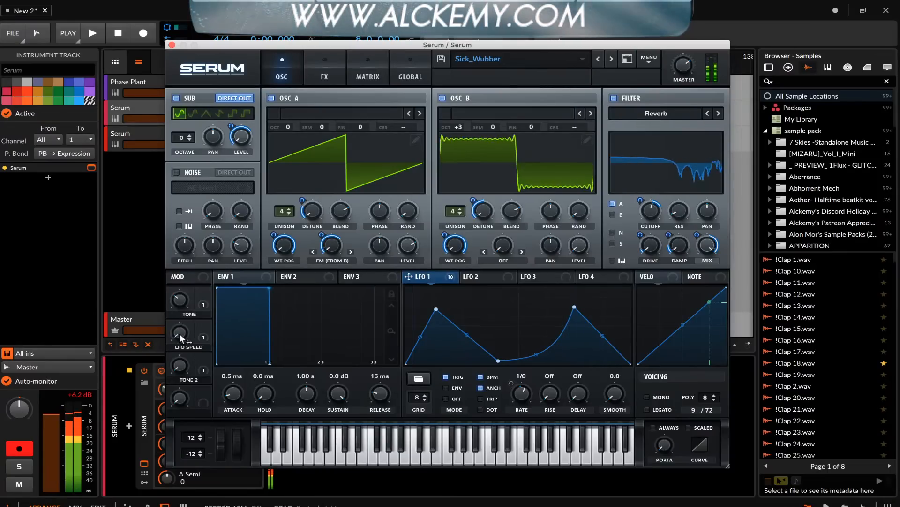
left_click_drag(180, 365, 192, 338)
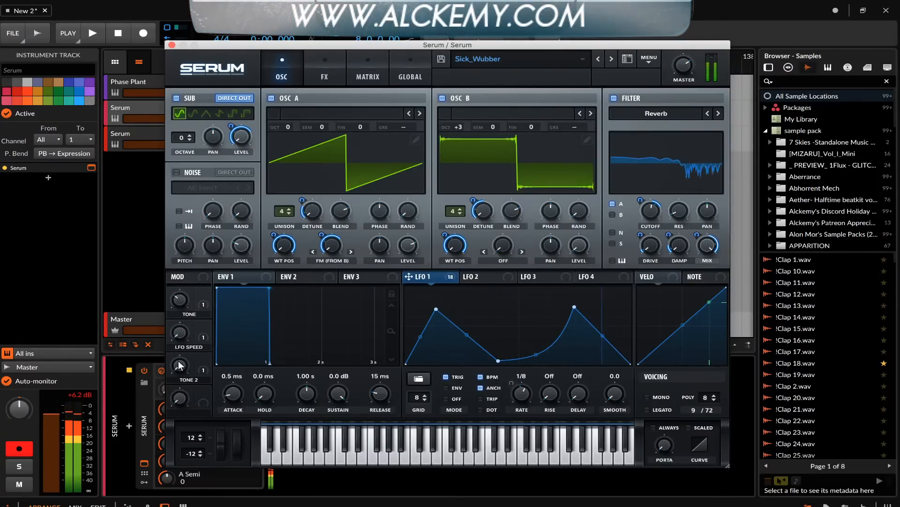
left_click_drag(178, 304, 173, 262)
left_click_drag(177, 329, 176, 321)
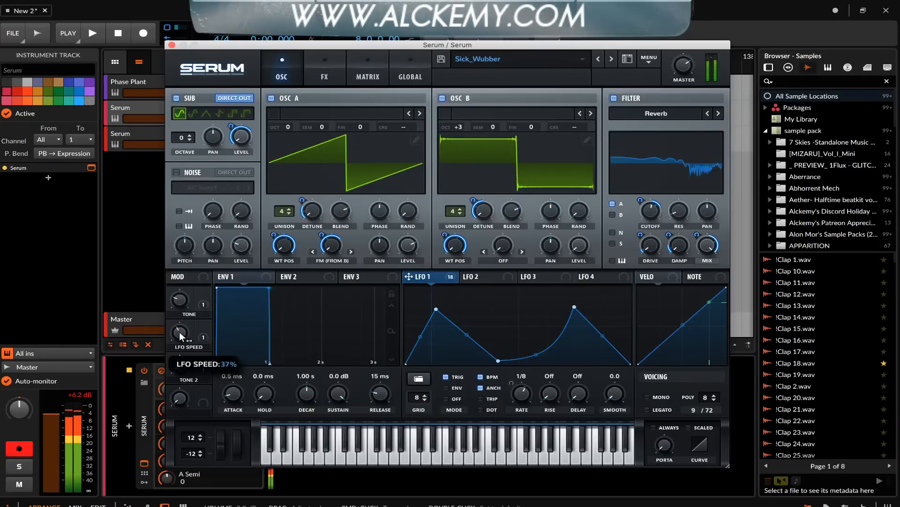
left_click_drag(196, 407, 196, 406)
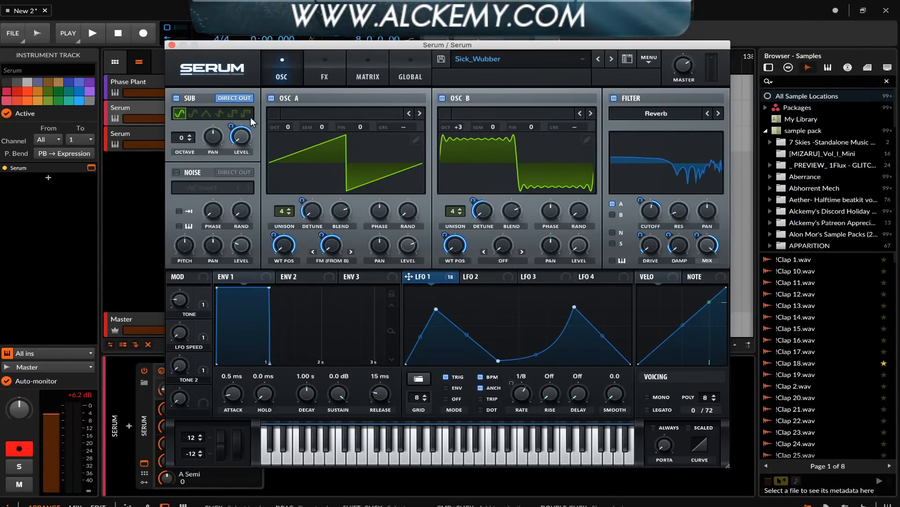
- Try other waveforms for the sub oscillator and return it to the sine wave
left_click(219, 114)
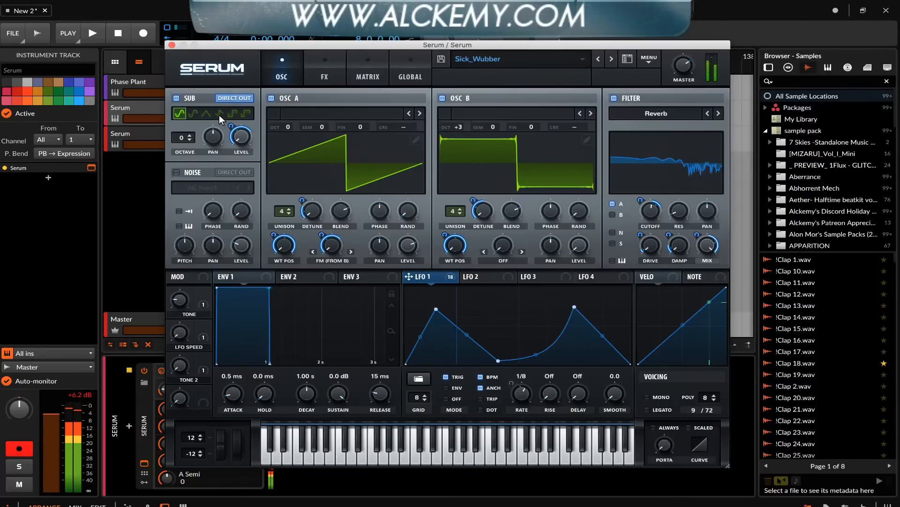
left_click(245, 114)
left_click(178, 113)
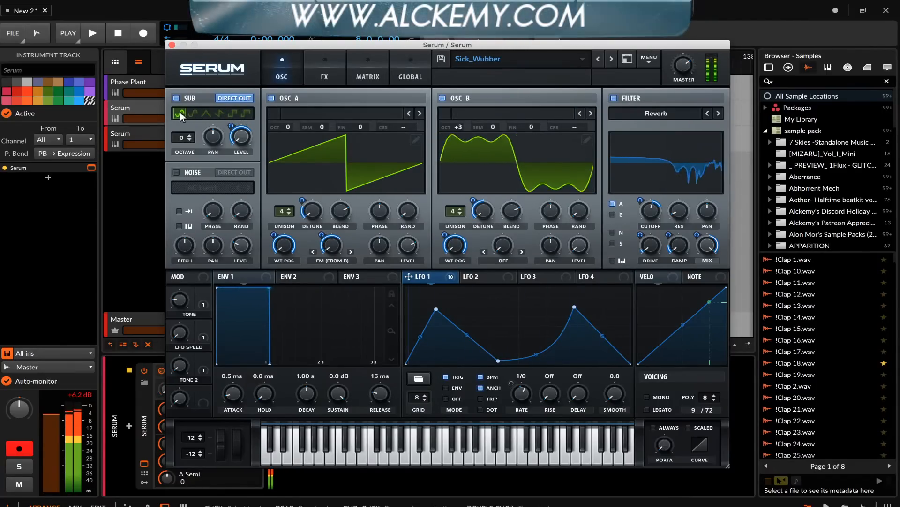
- Compare the sound with the FX compressor bypassed and enabled, and set the compressor's mix to 74
left_click(324, 73)
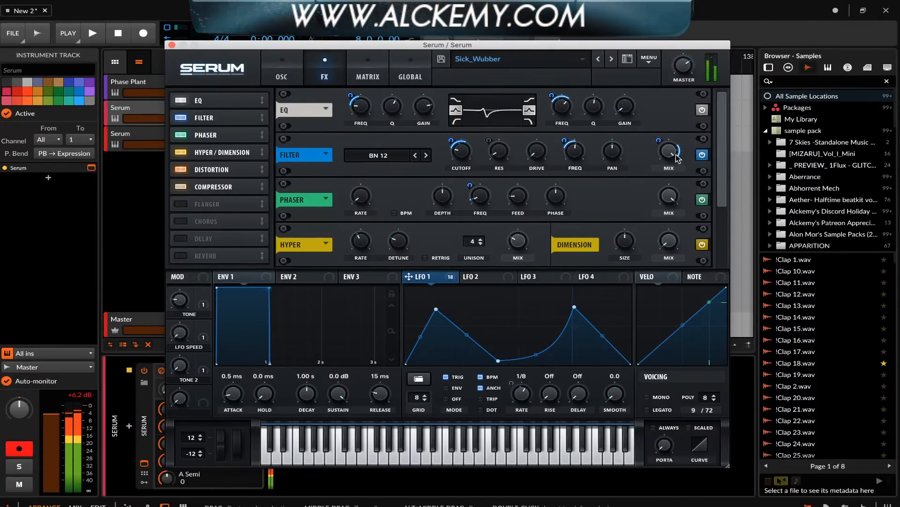
left_click_drag(720, 123, 722, 238)
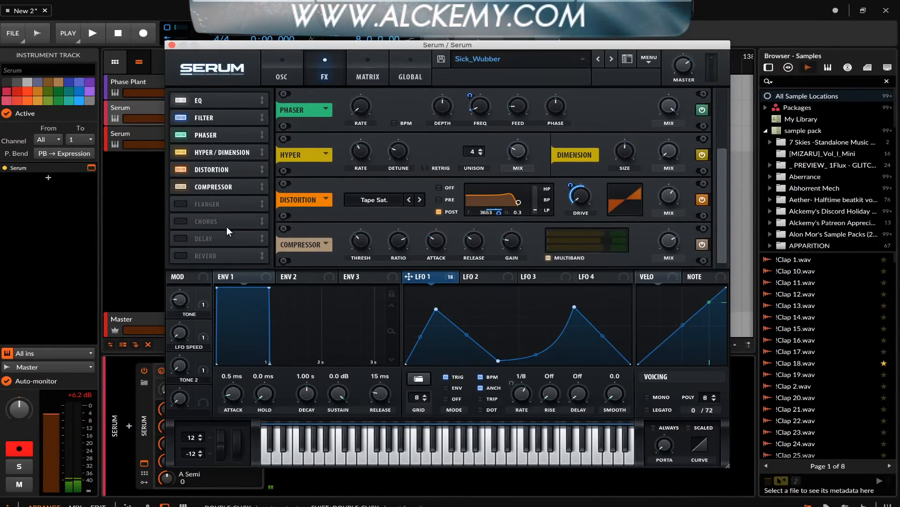
left_click(181, 187)
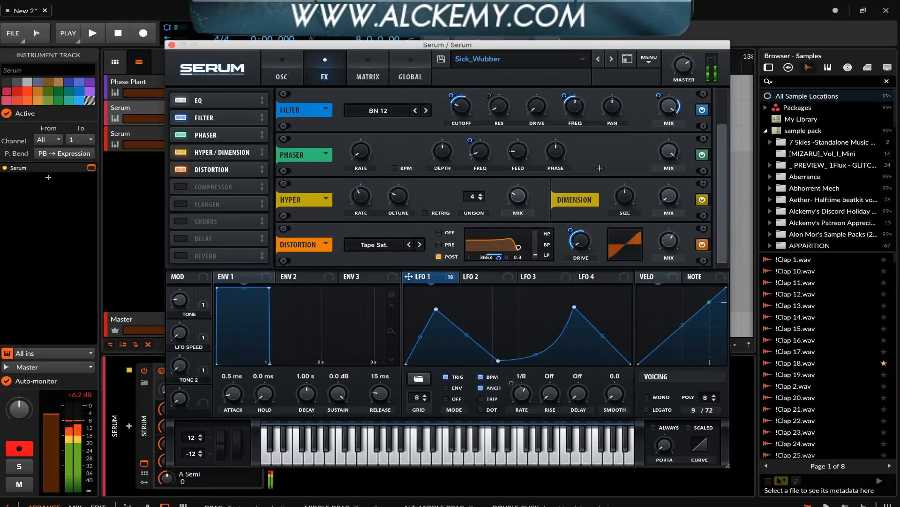
left_click(181, 187)
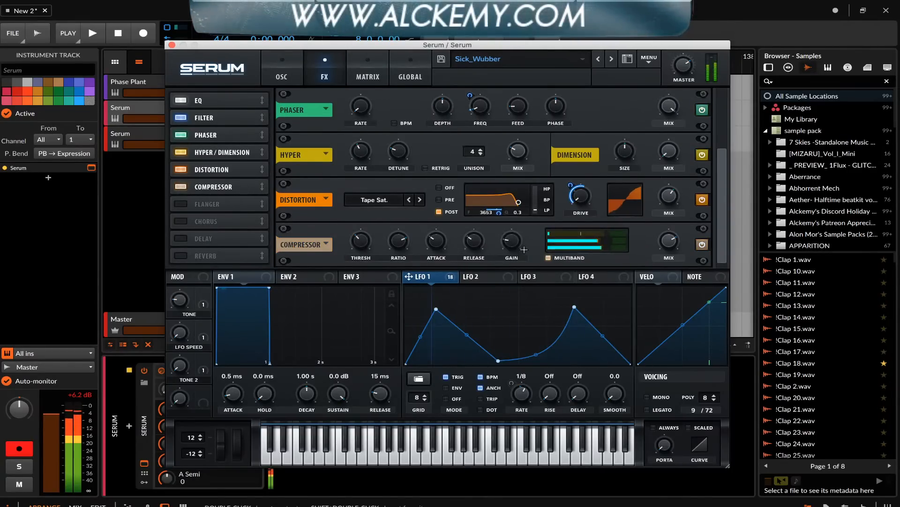
mouse_move(666, 249)
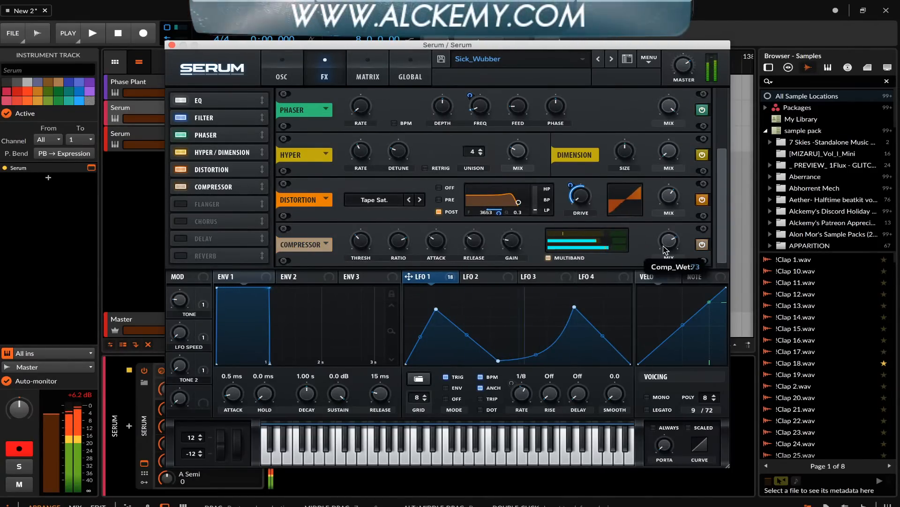
left_click_drag(664, 178, 671, 230)
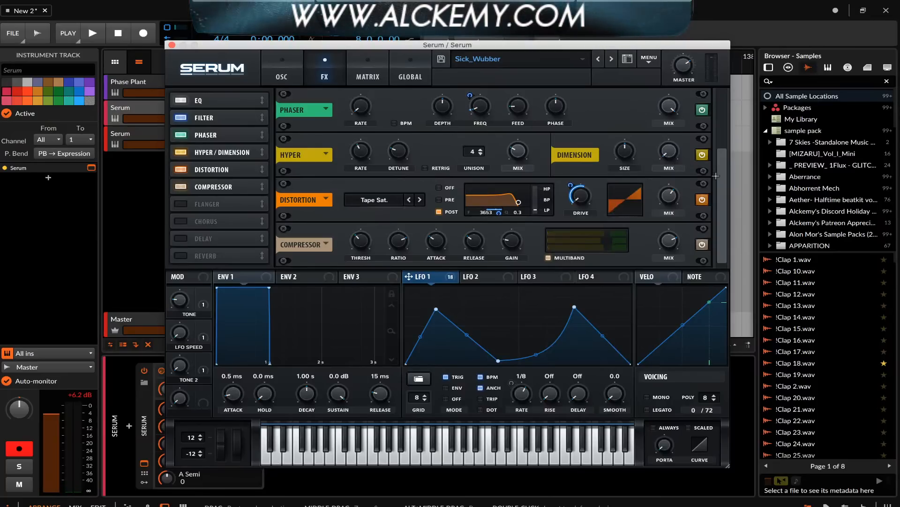
left_click_drag(715, 176, 718, 84)
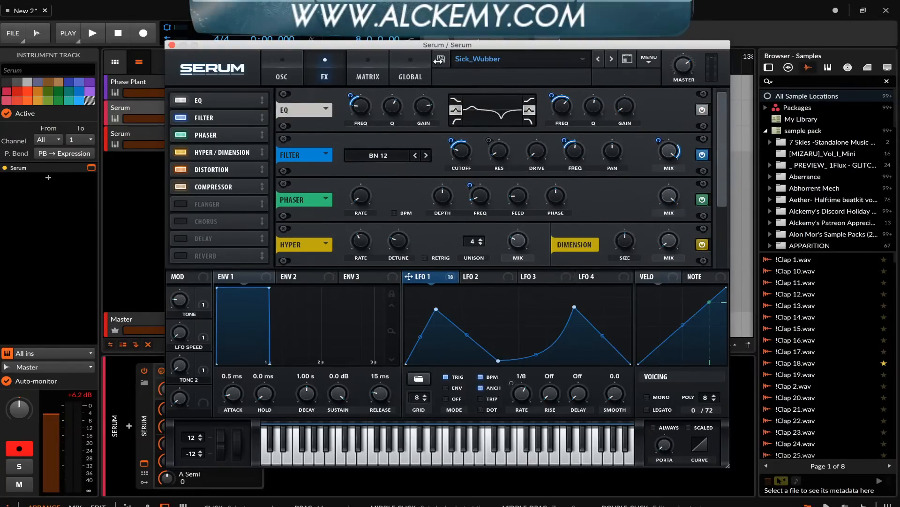
- Save the edited patch in the User folder as "Sick_Wubber ALCKEM EDIT"
left_click(440, 59)
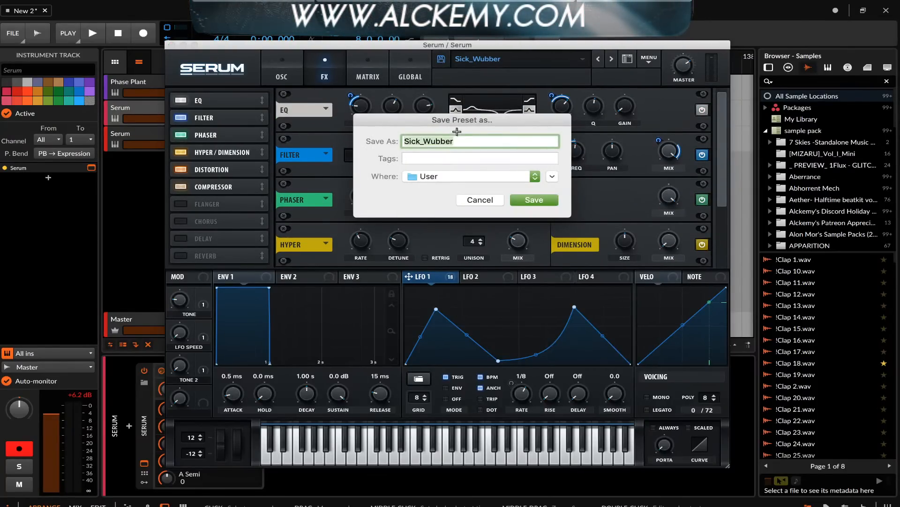
type("ACL")
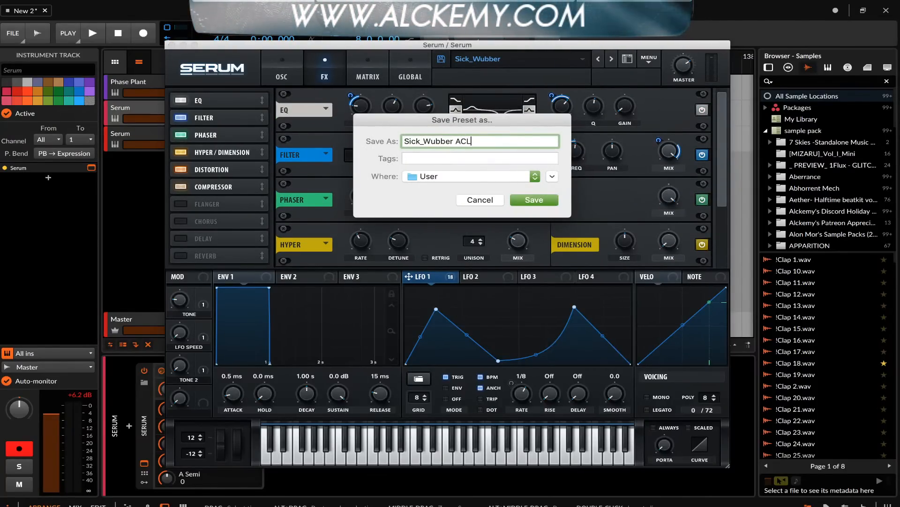
key("BackSpace")
key("BackSpace")
type("LC")
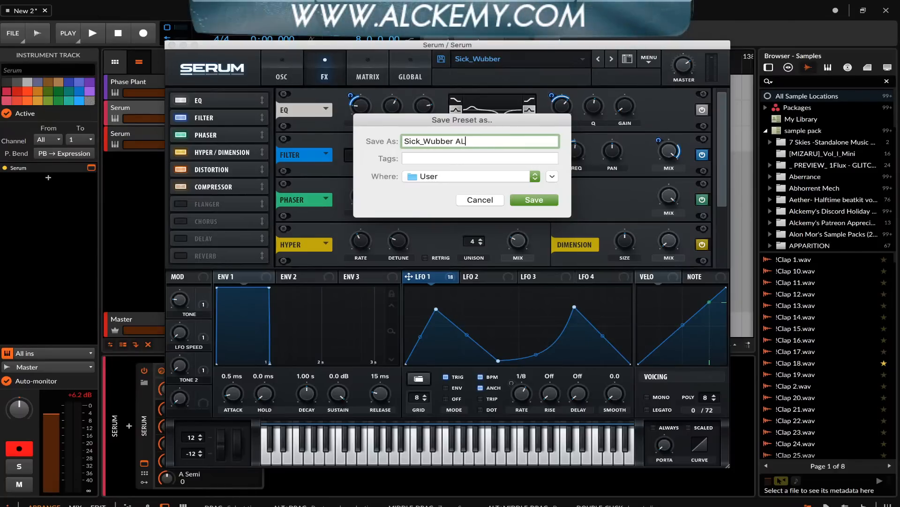
type("KEM EDIT")
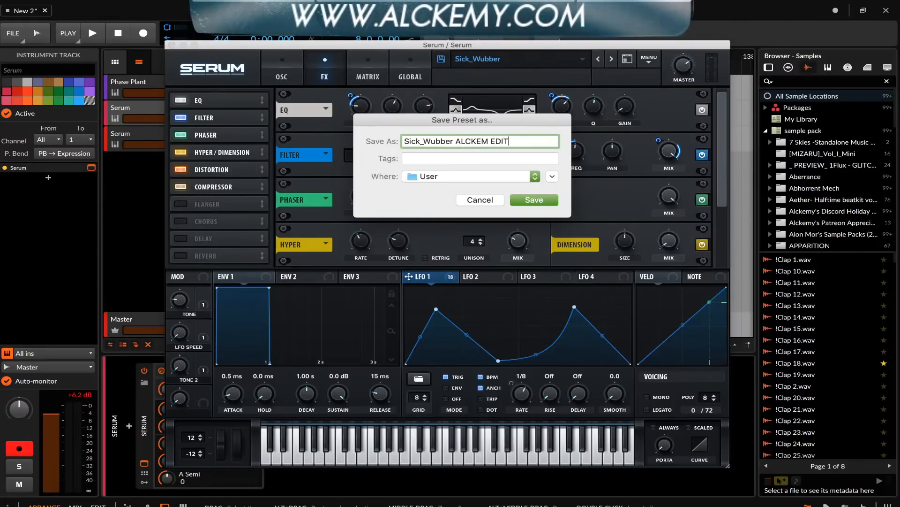
left_click(535, 200)
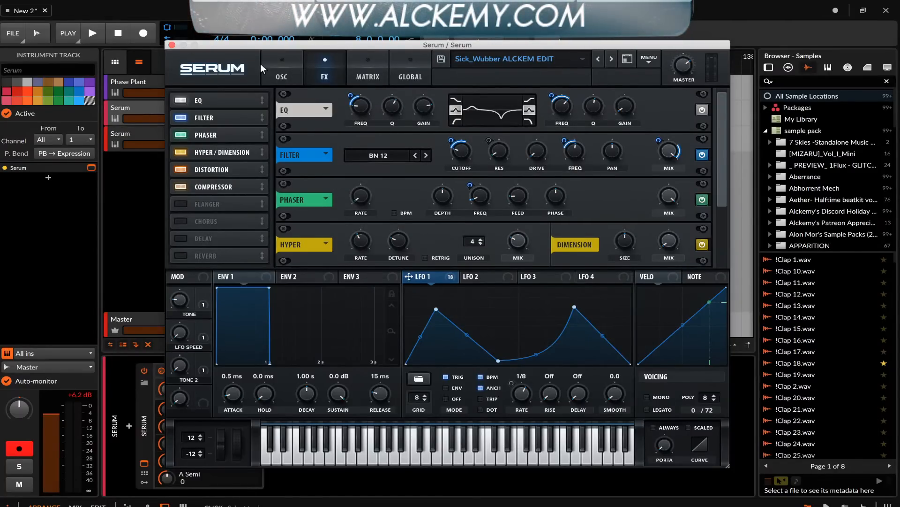
- Close Serum, bring up Discord, and find Sick_Wubber ALCKEM EDIT.fxp in the Xfer Records folder using Finder
left_click(172, 44)
left_click(863, 10)
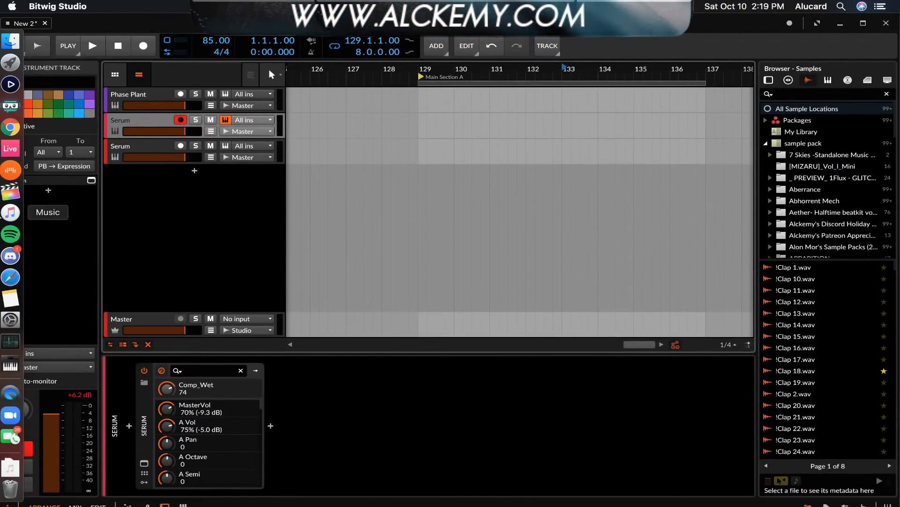
left_click(6, 259)
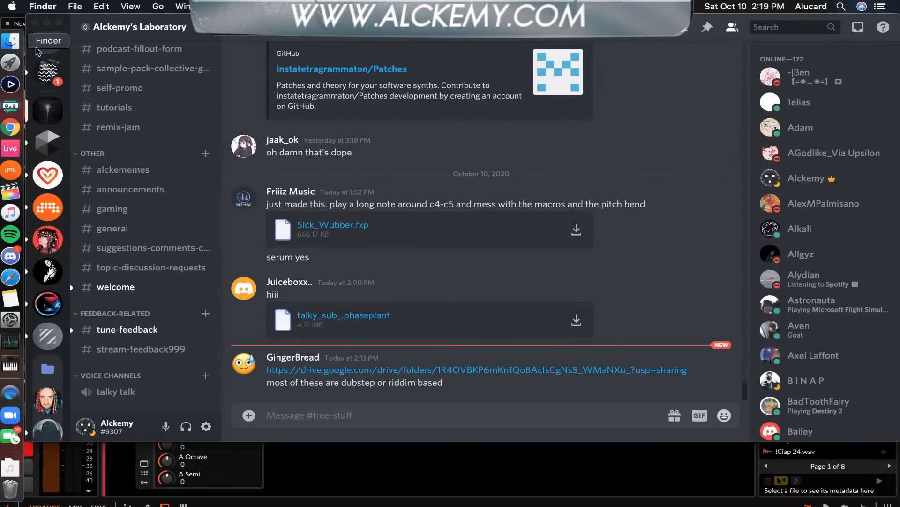
left_click(10, 41)
scroll(294, 170, "down", 4)
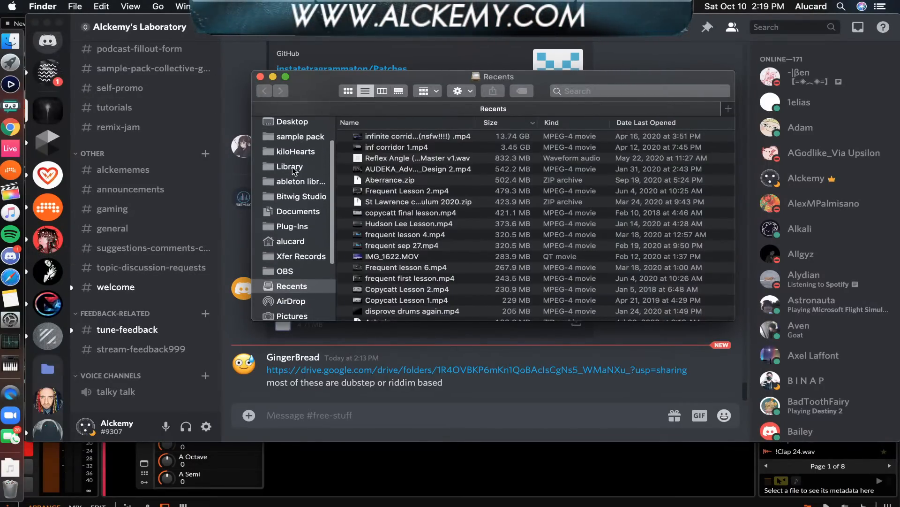
left_click(300, 243)
scroll(379, 158, "down", 10)
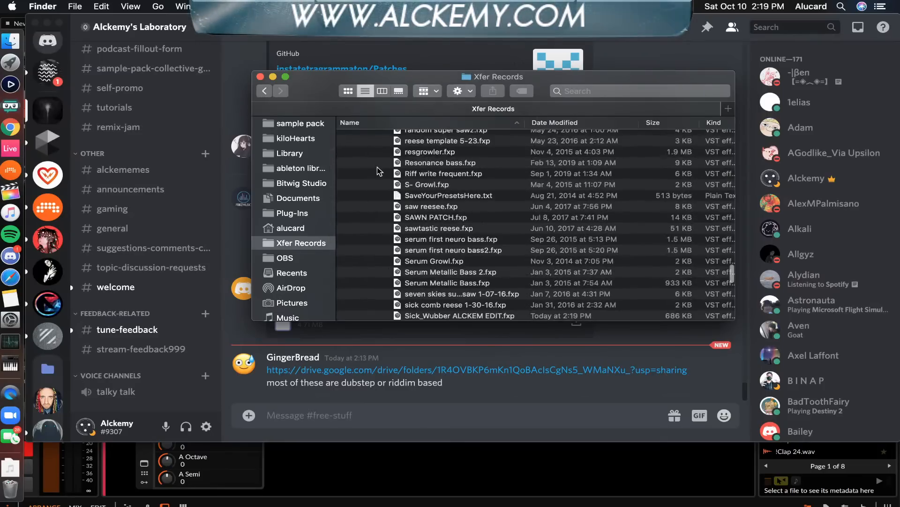
- Upload Sick_Wubber ALCKEM EDIT.fxp from Finder to the free-stuff channel in Discord without a comment, and close the Finder window
scroll(398, 171, "down", 5)
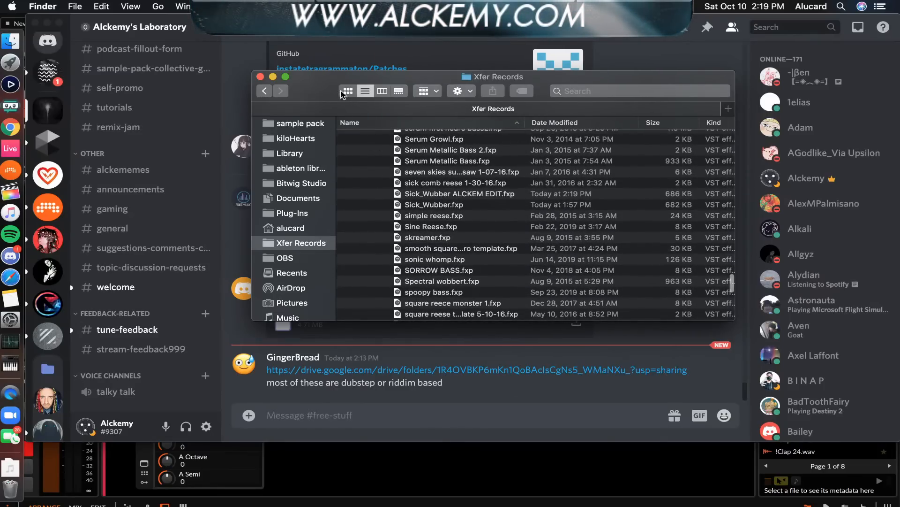
left_click_drag(342, 94, 594, 74)
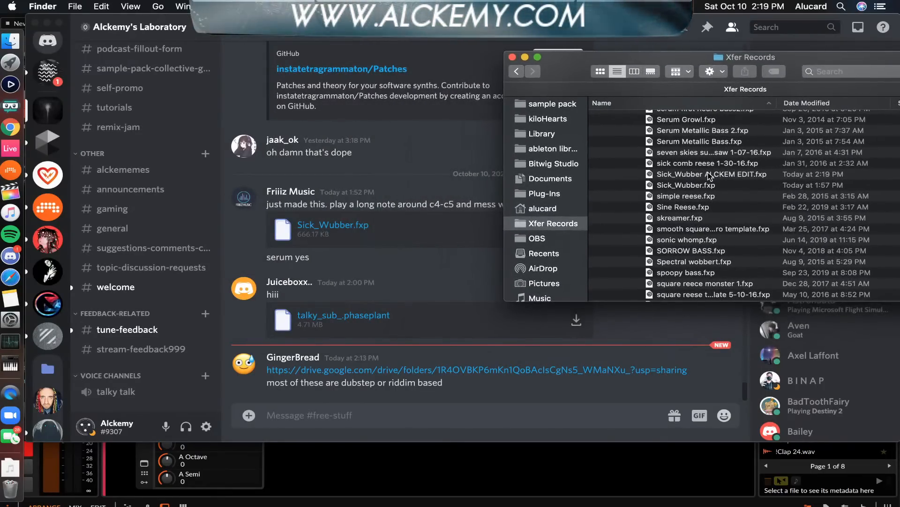
left_click_drag(709, 176, 402, 375)
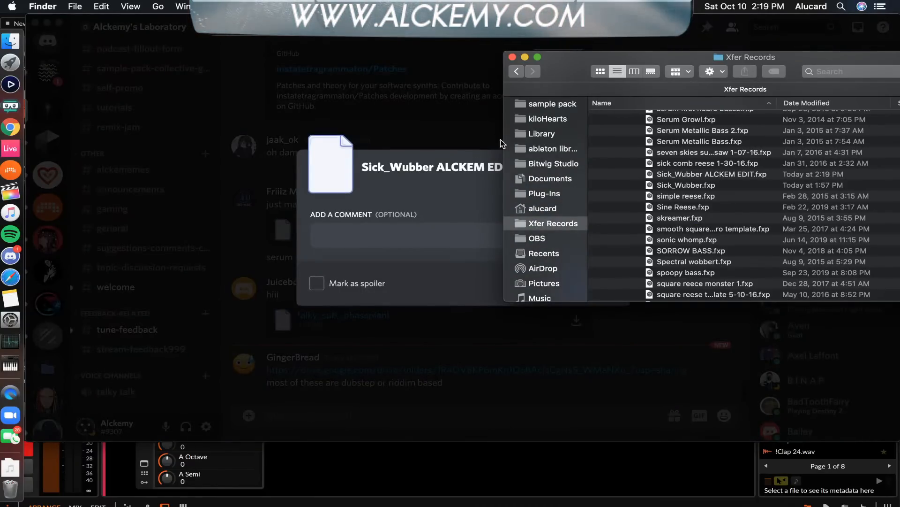
left_click(512, 58)
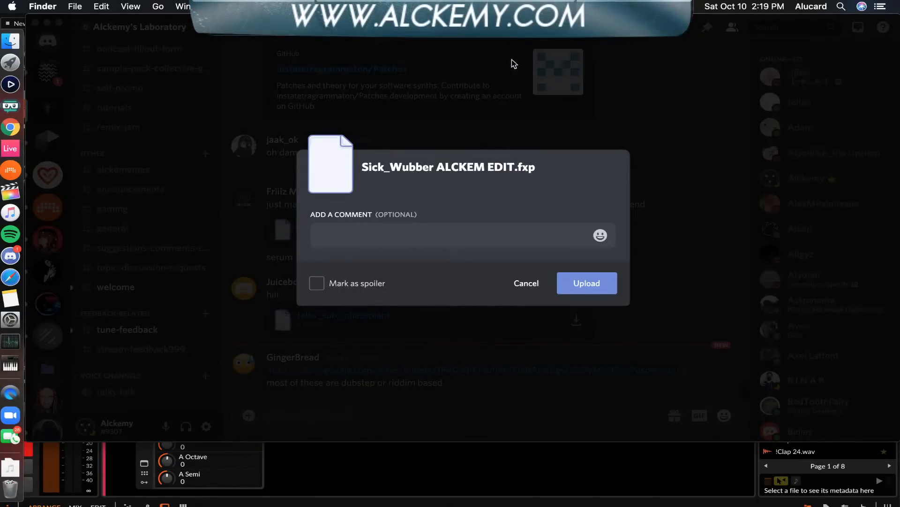
left_click(586, 284)
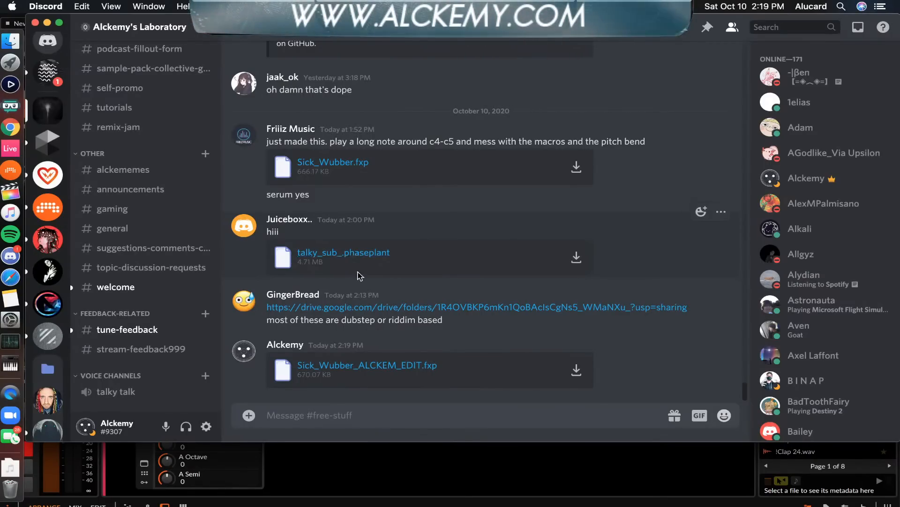
- Download talky_sub_.phaseplant from the free-stuff channel and minimize Discord
left_click_drag(270, 321, 444, 326)
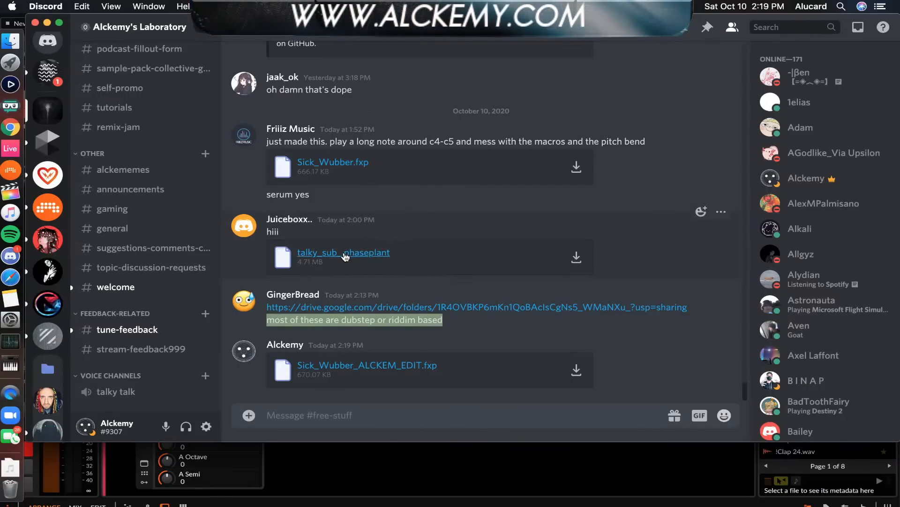
left_click(576, 258)
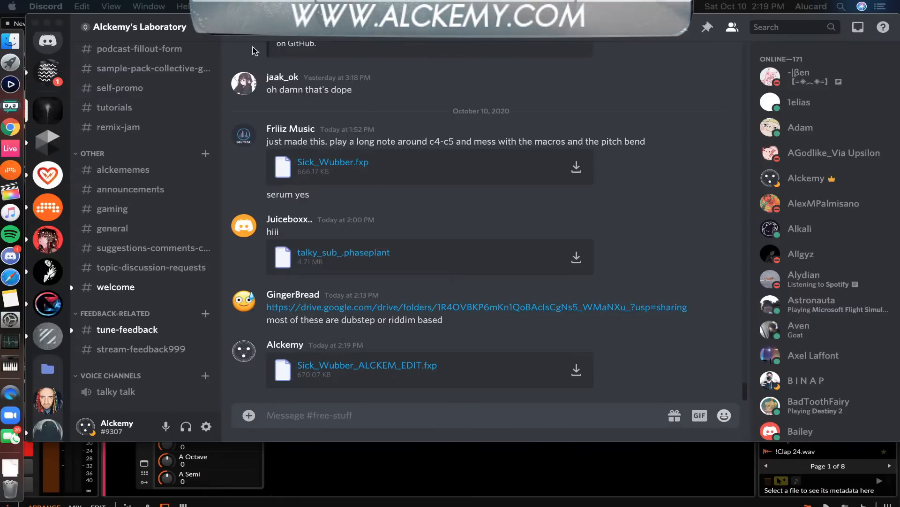
left_click(48, 24)
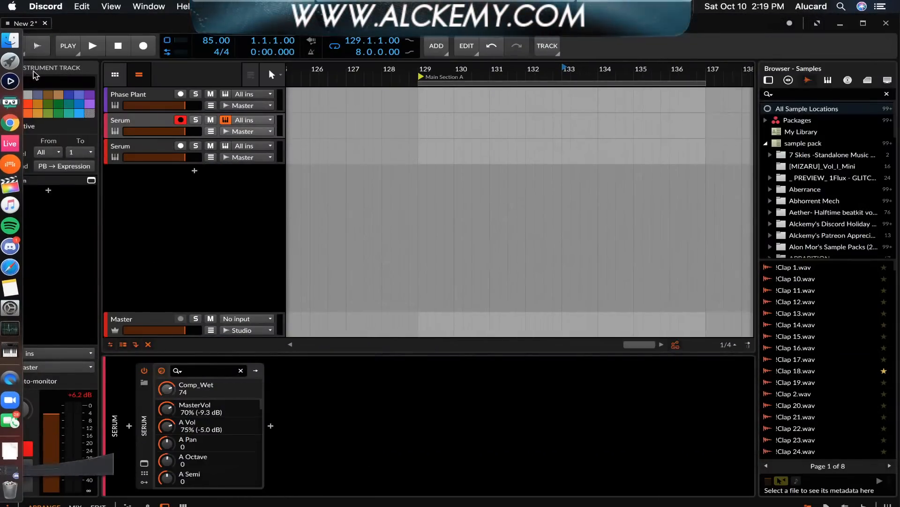
- Switch to the Music app, lower its playback volume, and minimize it
left_click(10, 203)
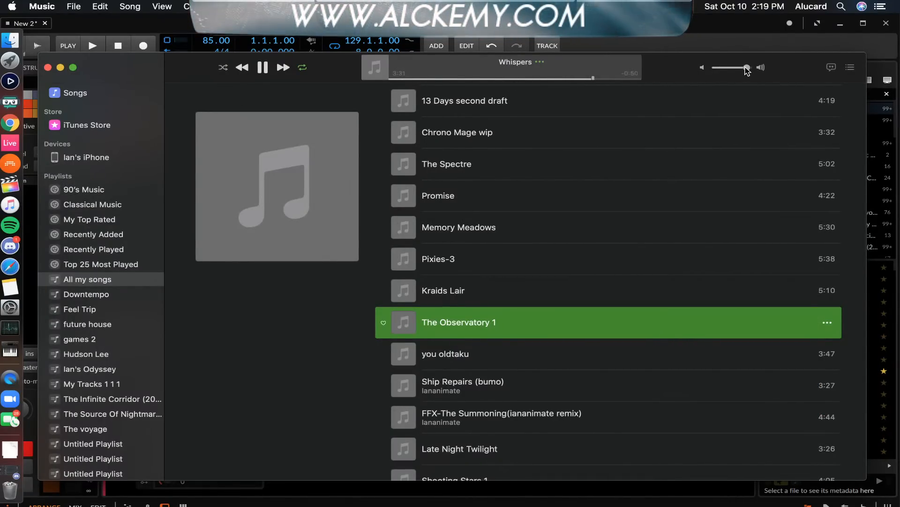
left_click_drag(747, 71, 734, 72)
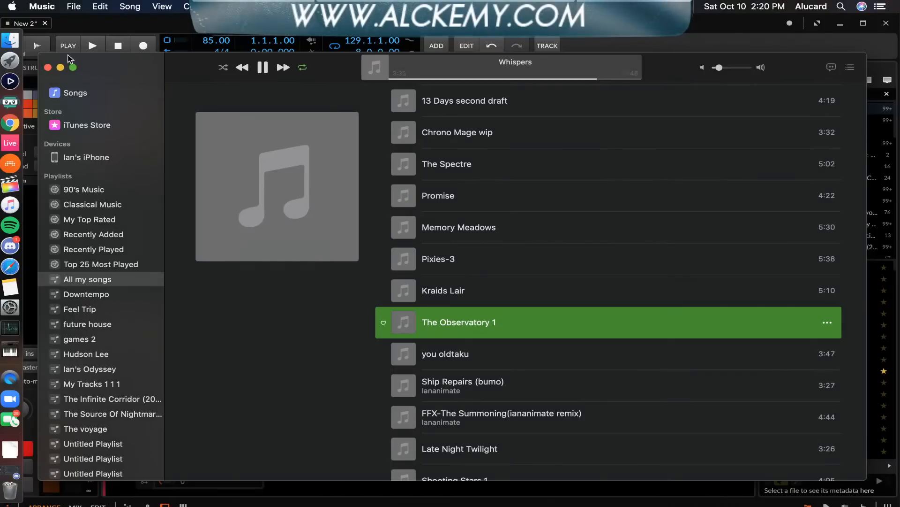
left_click(60, 68)
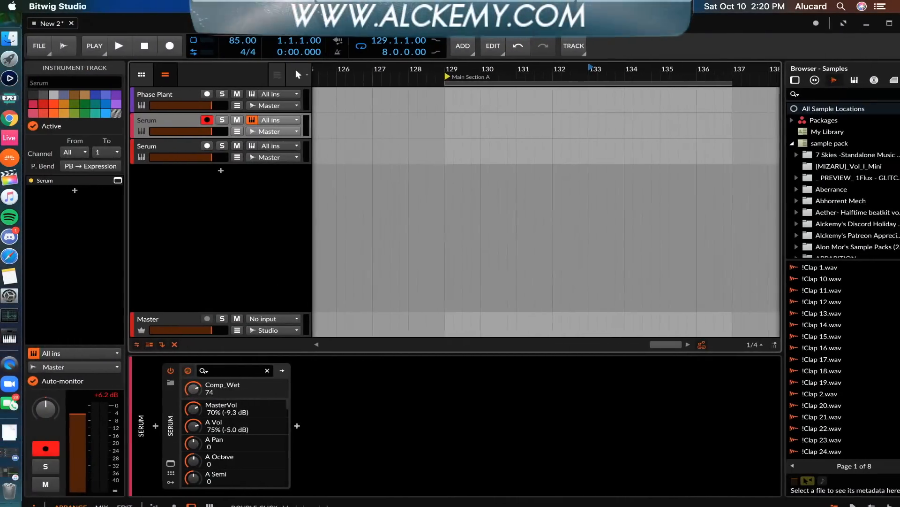
- Delete both Serum tracks from the Bitwig Studio project
left_click(142, 148, "shift")
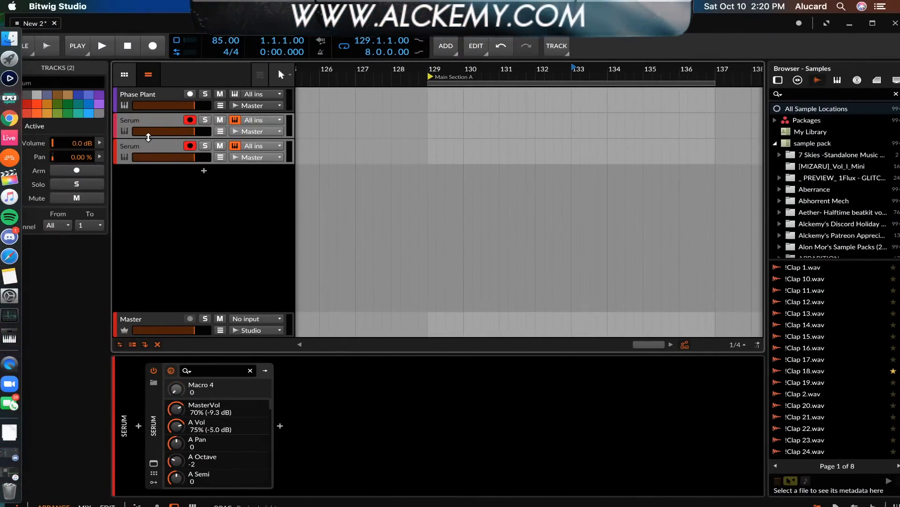
key("Delete")
- Switch to Finder and open Downloads and the kiloHearts Phase Plant folder in separate tabs
left_click(4, 43)
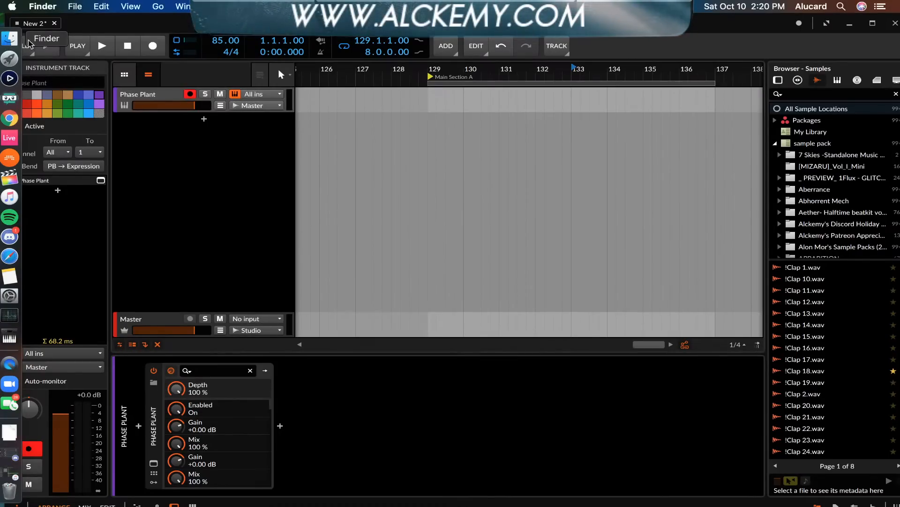
left_click(298, 137)
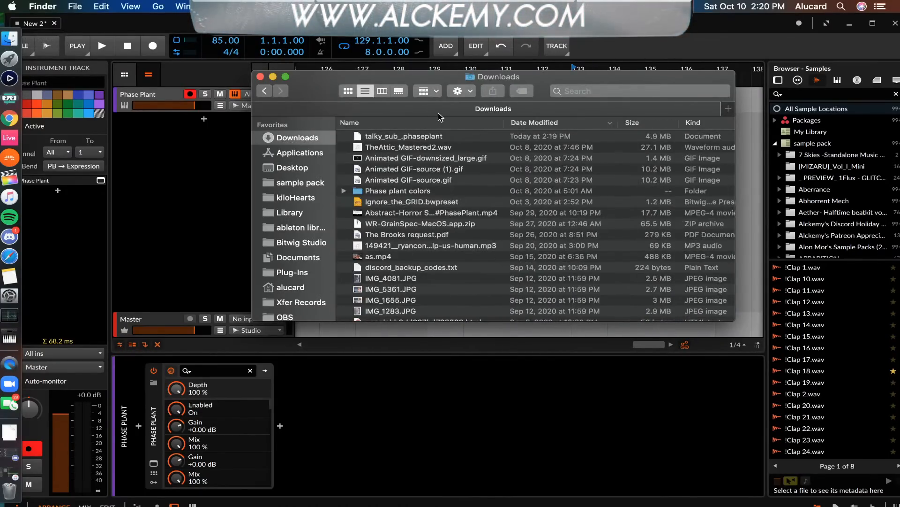
key("super+t")
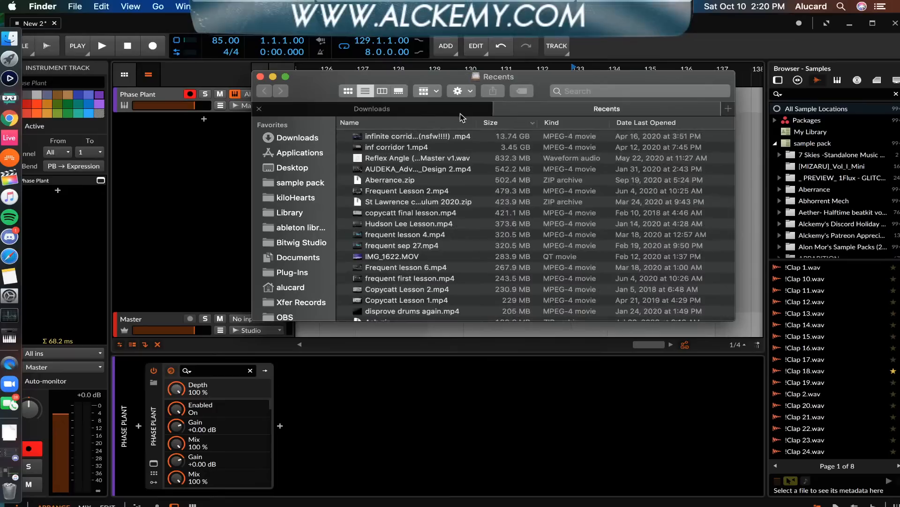
left_click(299, 198)
scroll(388, 181, "down", 5)
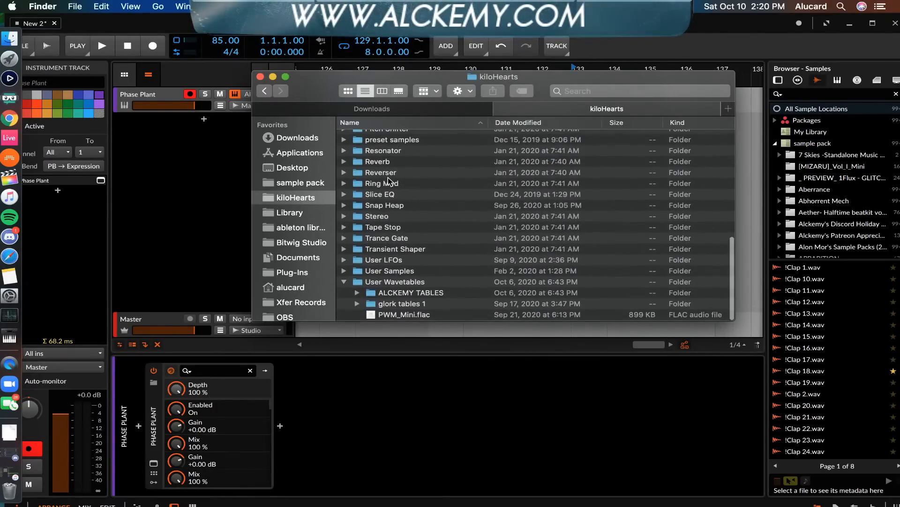
scroll(388, 181, "up", 5)
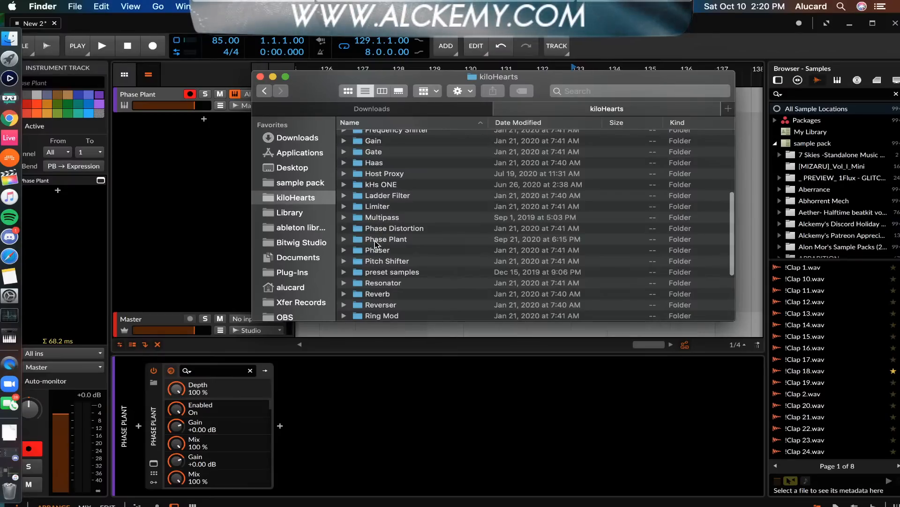
double_click(375, 240)
- Move talky_sub_.phaseplant from Downloads into Phase Plant's User Presets folder and close Finder
left_click(348, 109)
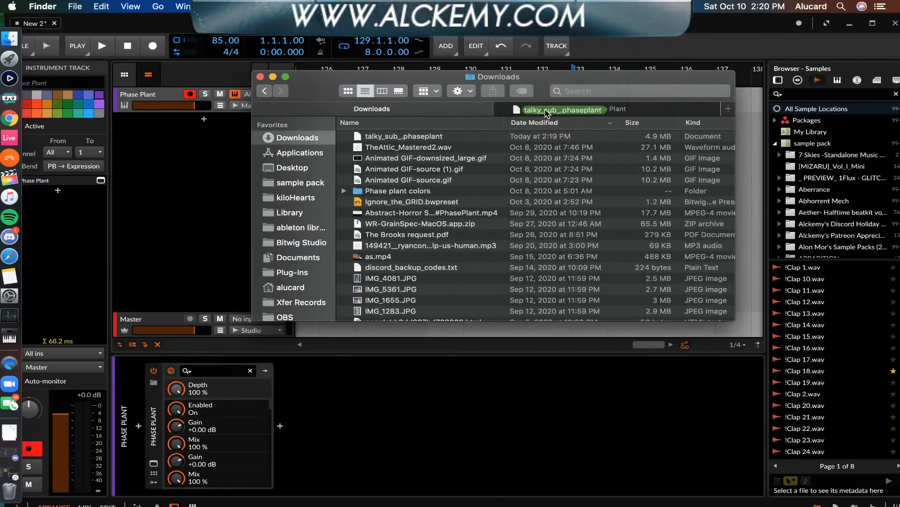
left_click_drag(545, 112, 463, 152)
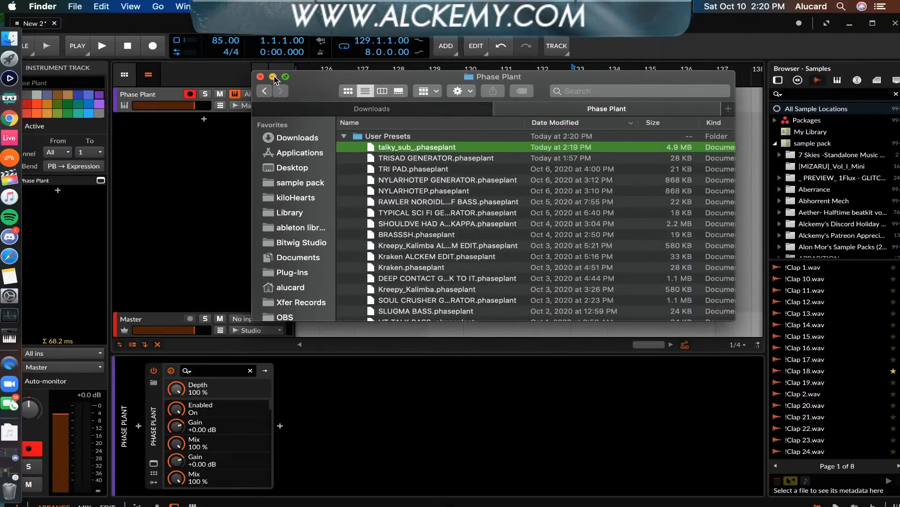
left_click(261, 77)
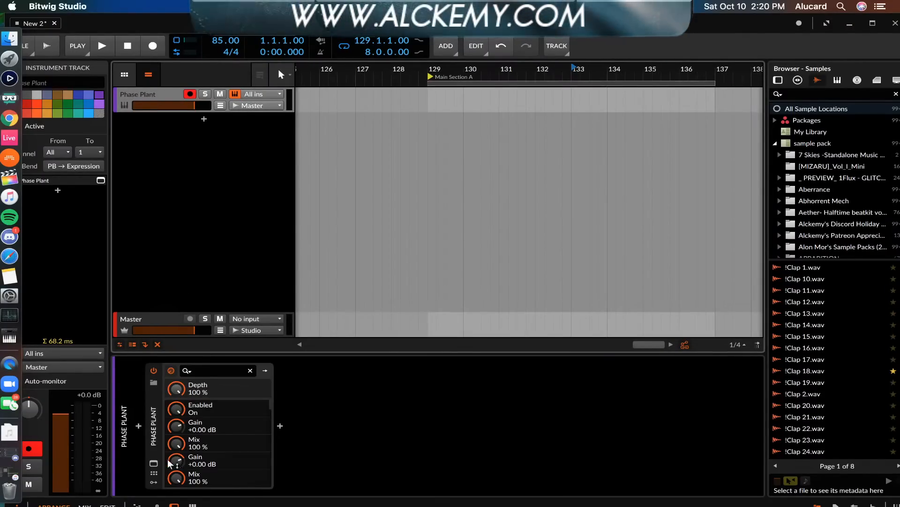
- Open the Phase Plant plug-in on its track in Bitwig Studio and show its preset browser
left_click(153, 463)
left_click(193, 40)
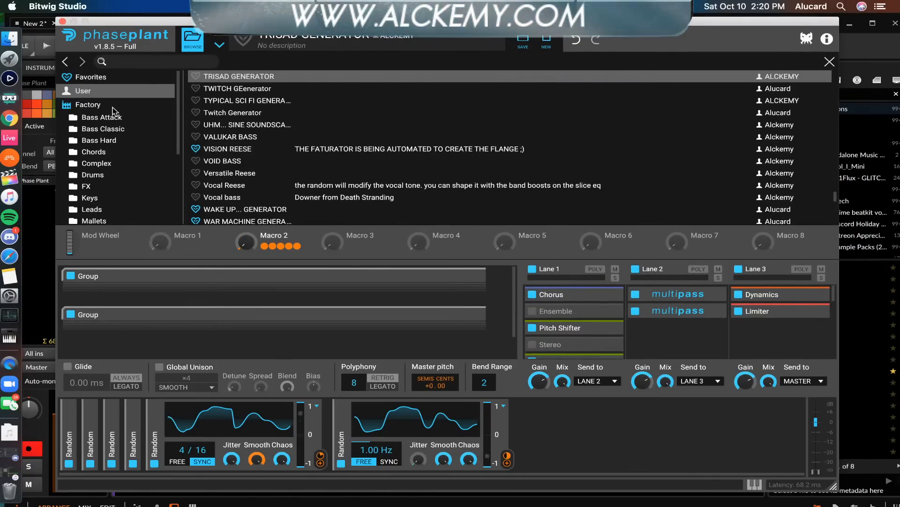
- In Finder, sort the kiloHearts Phase Plant User Presets folder by date modified, check for talky_sub_.phaseplant, and close the window
left_click(8, 40)
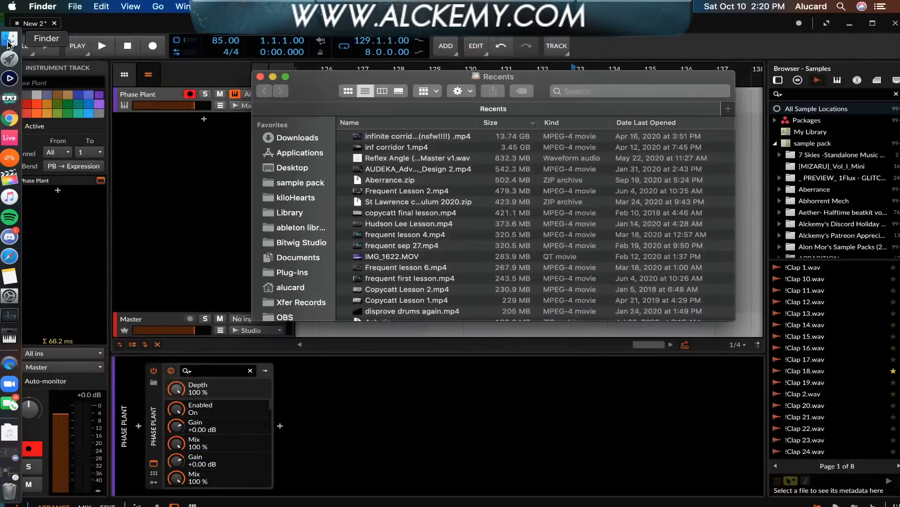
left_click(296, 197)
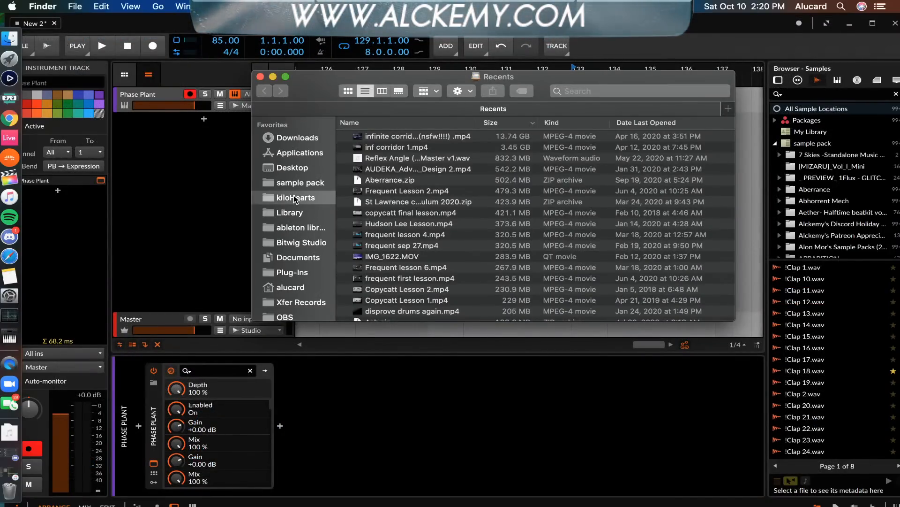
scroll(359, 199, "down", 3)
scroll(360, 200, "down", 3)
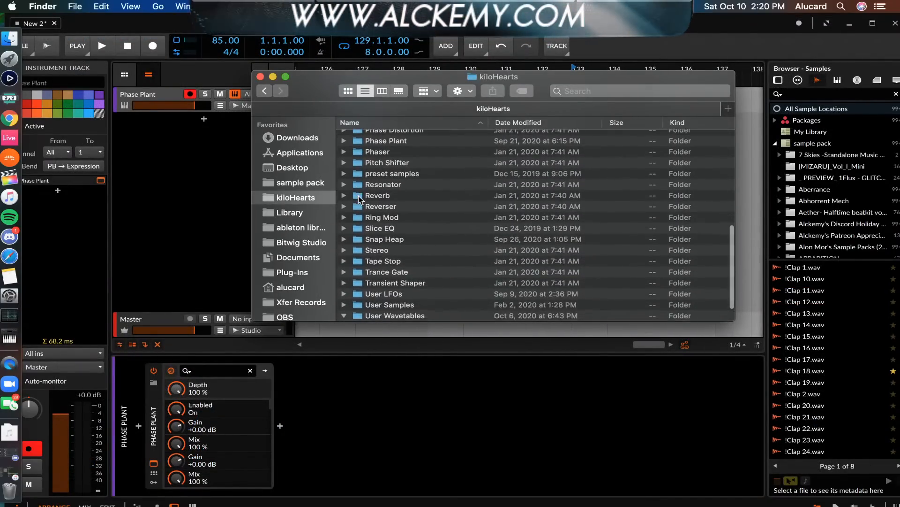
scroll(359, 199, "up", 6)
scroll(352, 211, "down", 1)
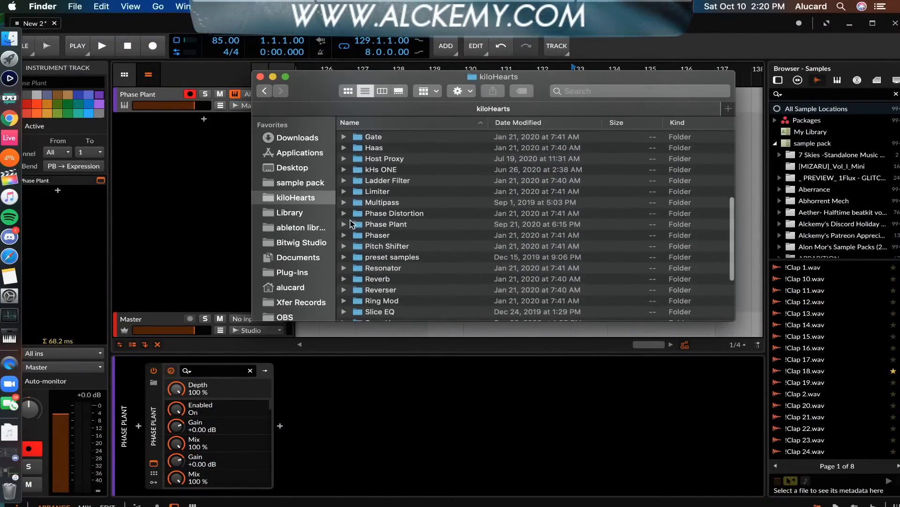
left_click(344, 225)
scroll(343, 227, "down", 1)
scroll(343, 227, "down", 3)
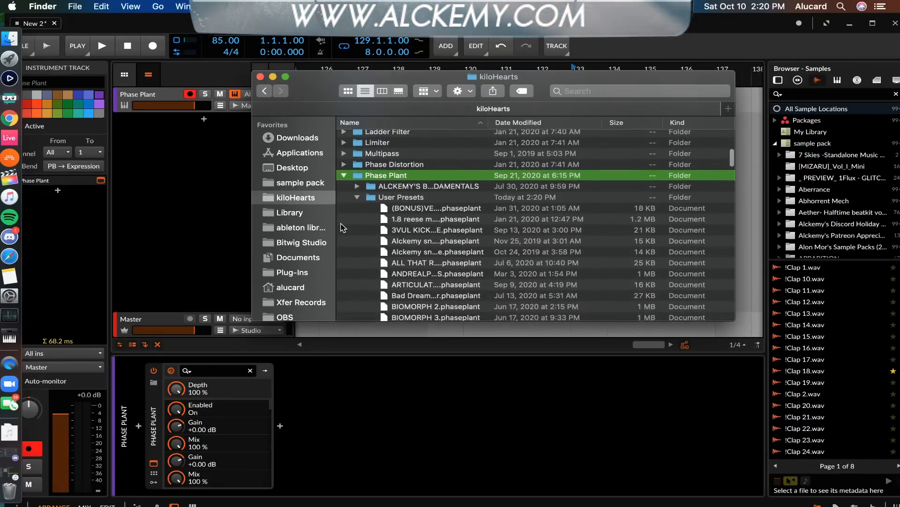
left_click(543, 123)
scroll(379, 180, "up", 3)
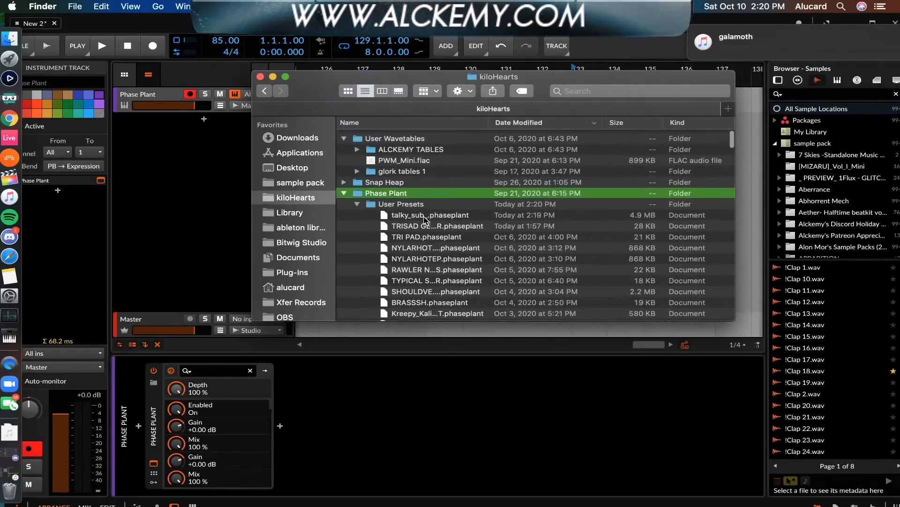
left_click(260, 76)
- Look through Phase Plant's User presets for the talky_sub_ patch
left_click(278, 69)
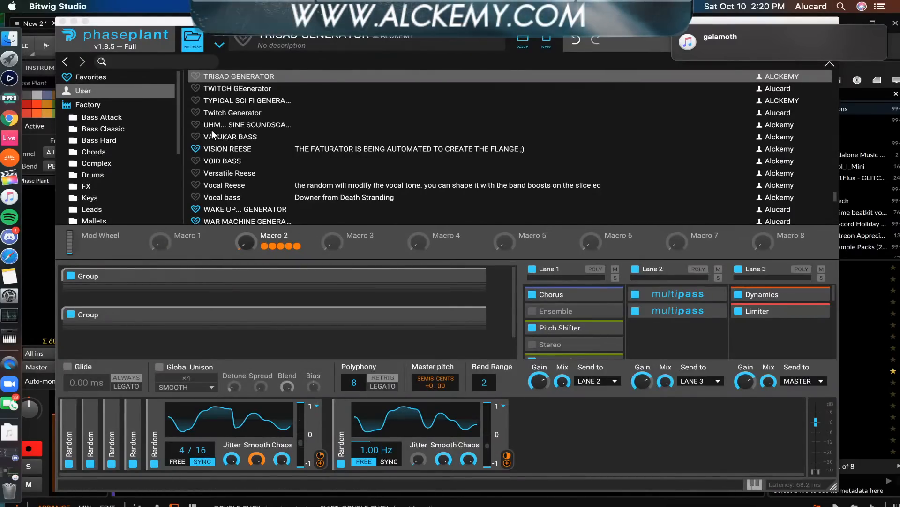
scroll(214, 123, "up", 5)
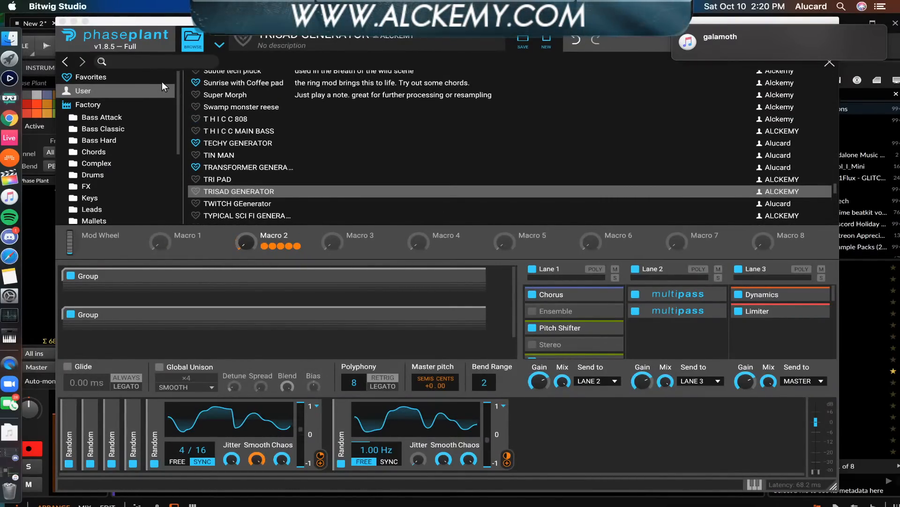
scroll(199, 113, "up", 8)
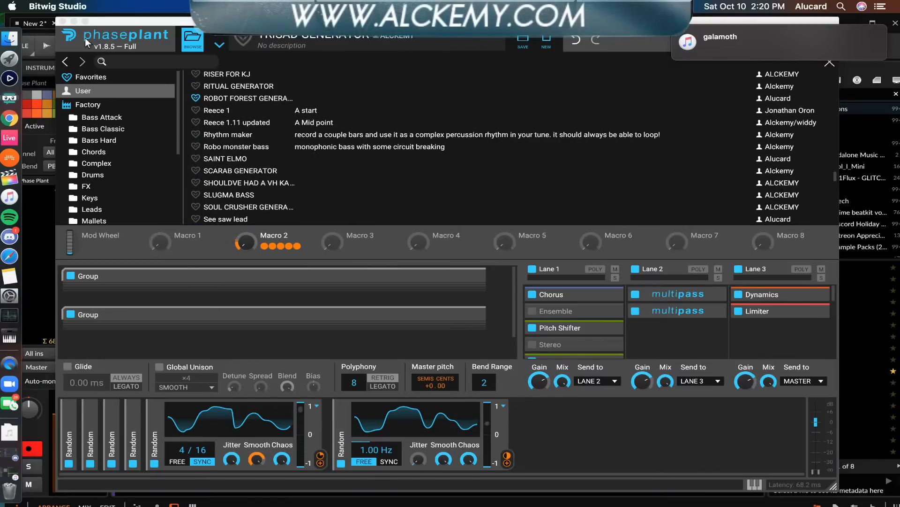
- Close the Phase Plant window and delete the Phase Plant track
left_click(63, 21)
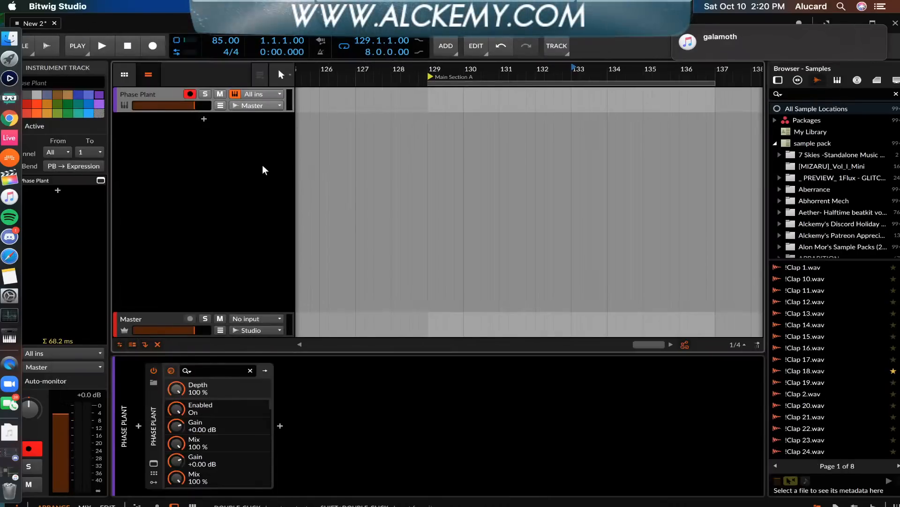
left_click(148, 96)
key("Delete")
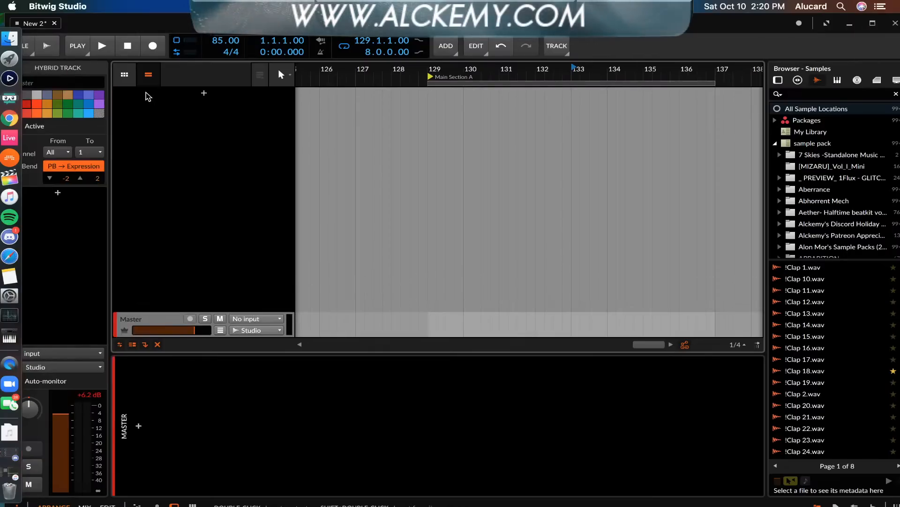
- Add a new instrument track with Phase Plant and open the plug-in's preset browser
left_click(204, 94)
type("PHAS")
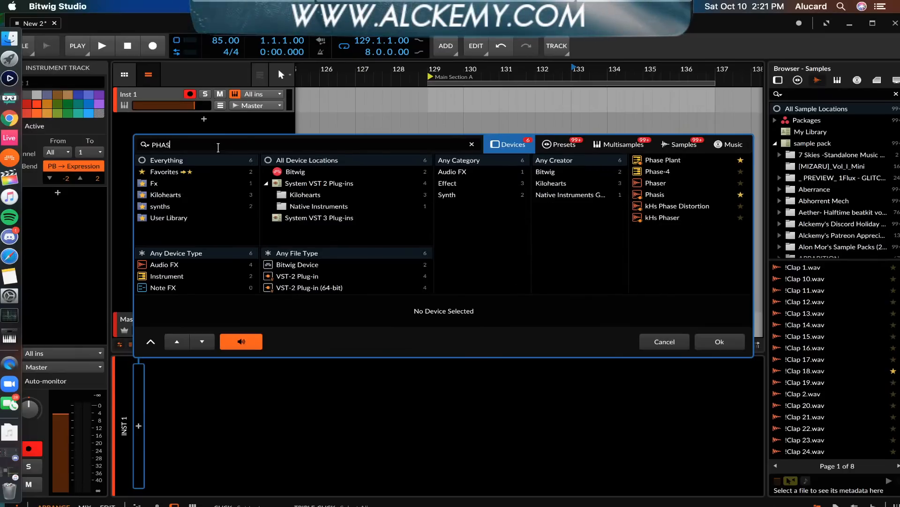
type("E")
left_click(655, 160)
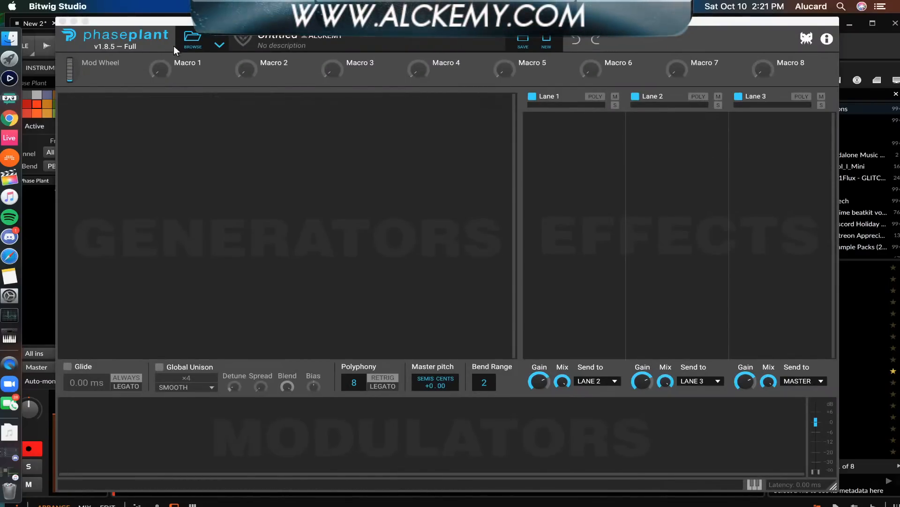
left_click(191, 40)
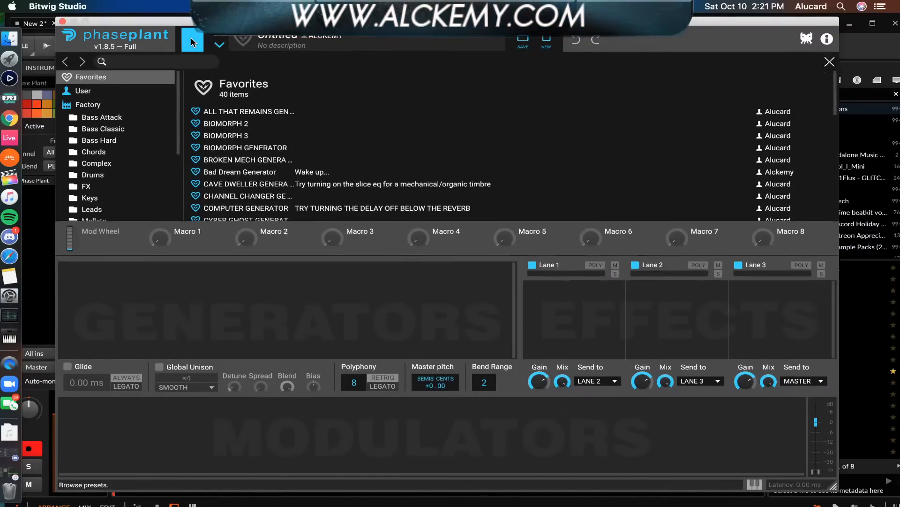
- Load the talky_sub_ patch from Phase Plant's User presets and close the preset browser
left_click(113, 90)
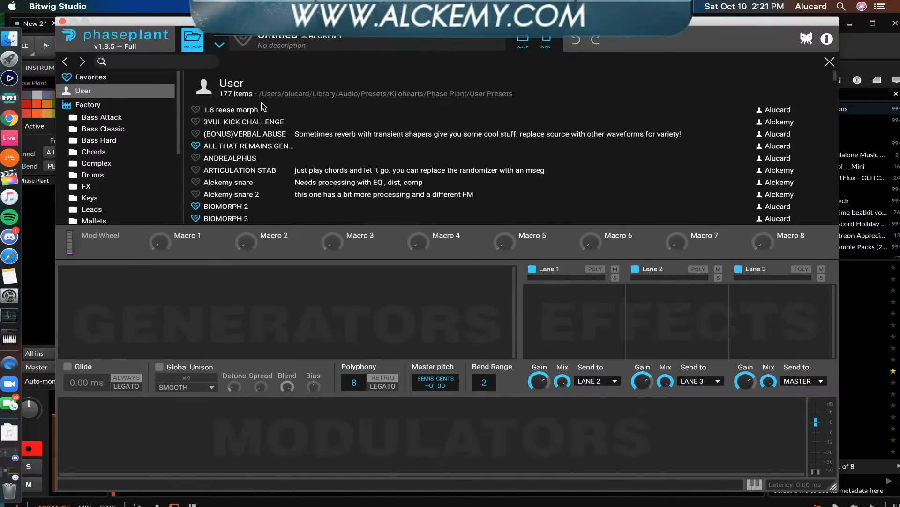
scroll(267, 123, "down", 20)
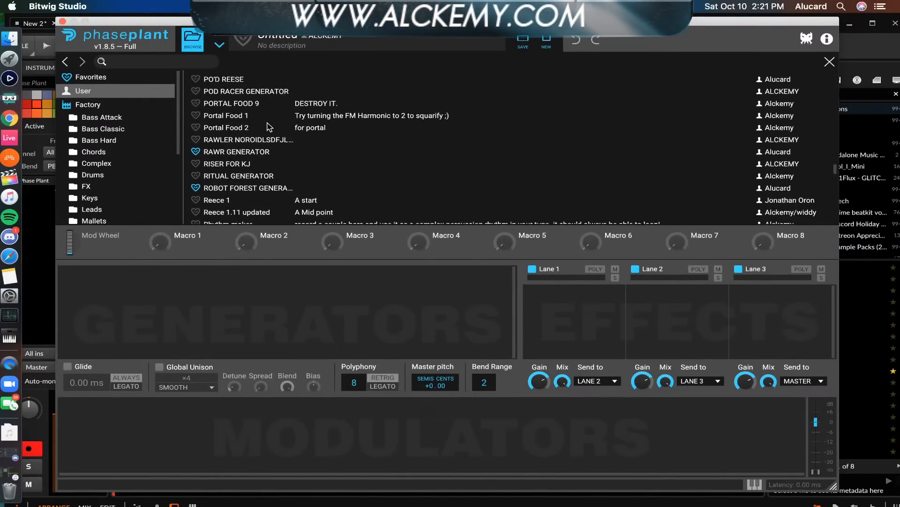
scroll(269, 126, "down", 10)
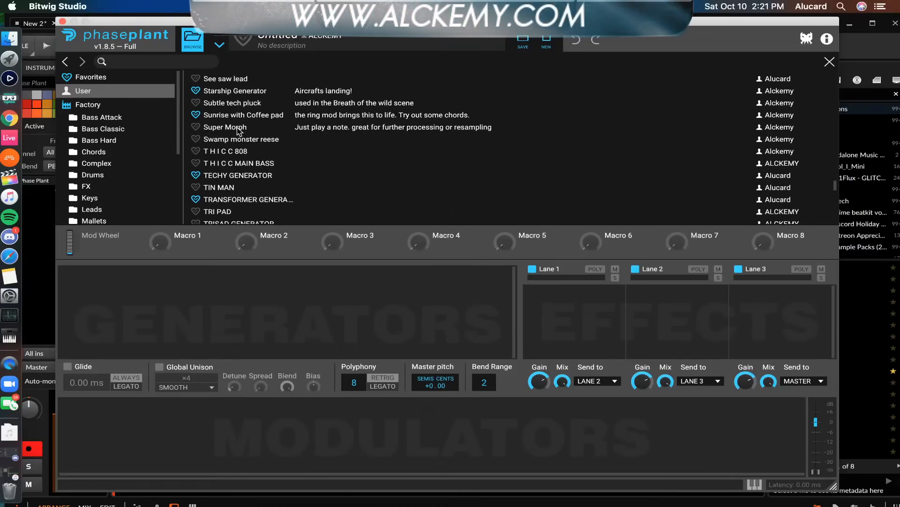
scroll(230, 146, "down", 5)
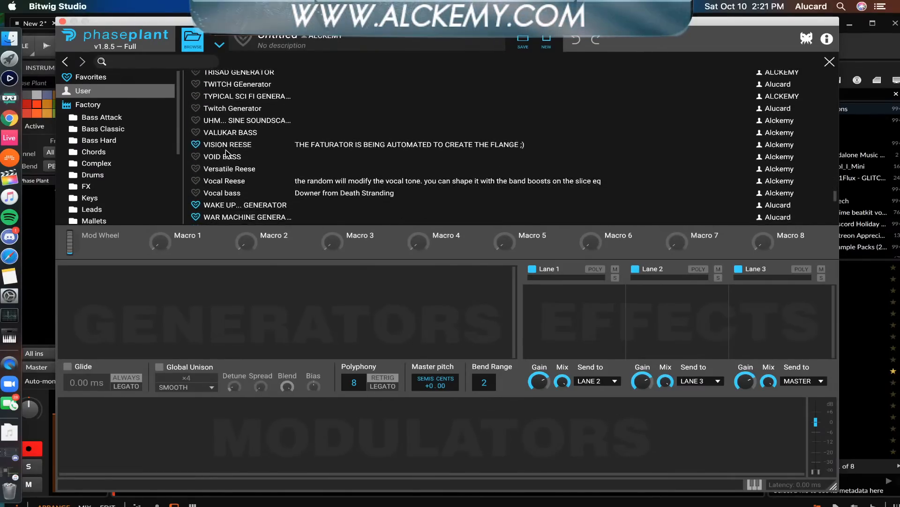
scroll(226, 153, "down", 8)
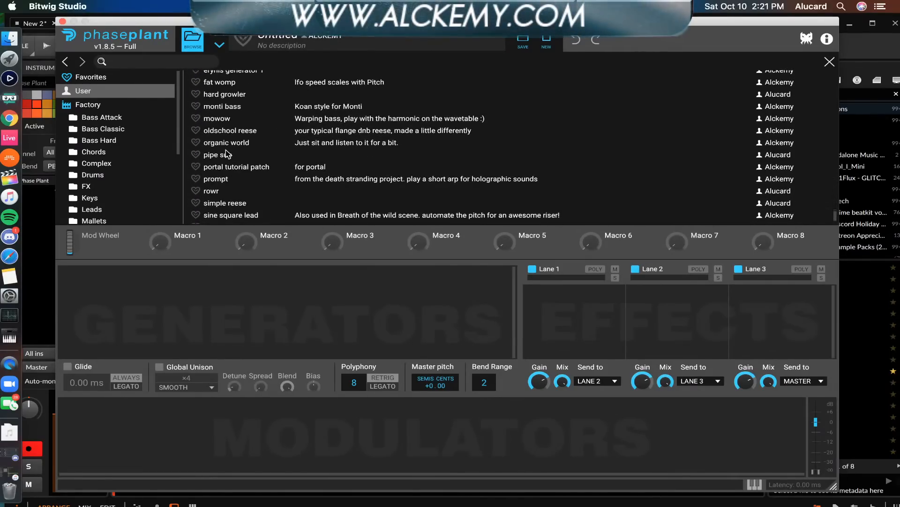
scroll(226, 153, "down", 2)
left_click(224, 207)
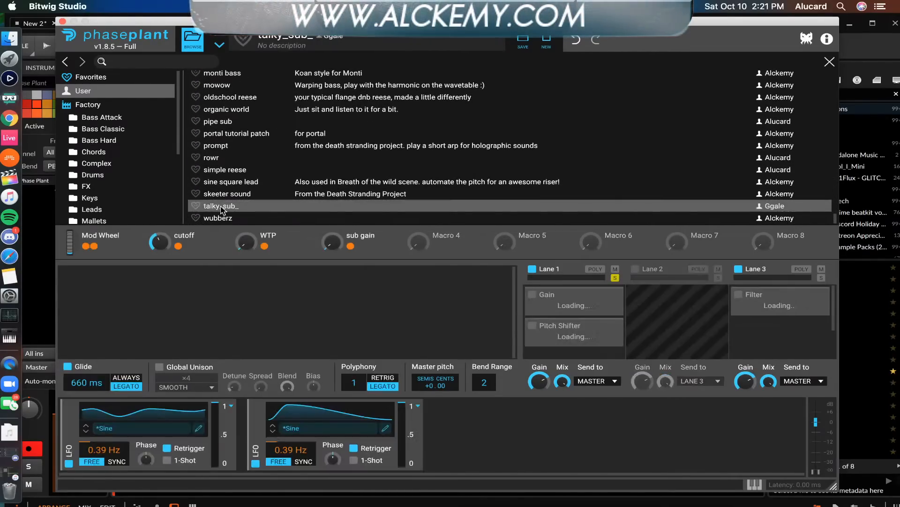
left_click(828, 63)
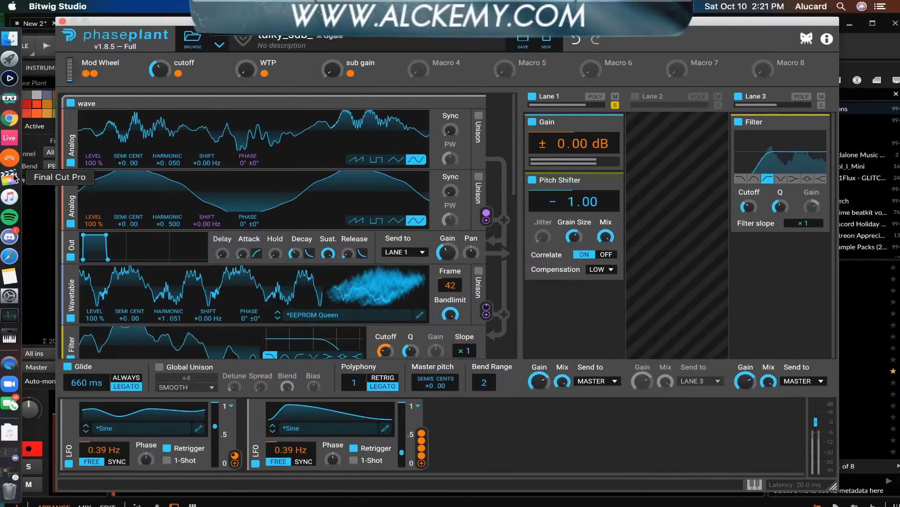
- Switch to Music, turn its volume down slightly, pause and resume playback, close its window and return to Phase Plant
left_click(9, 197)
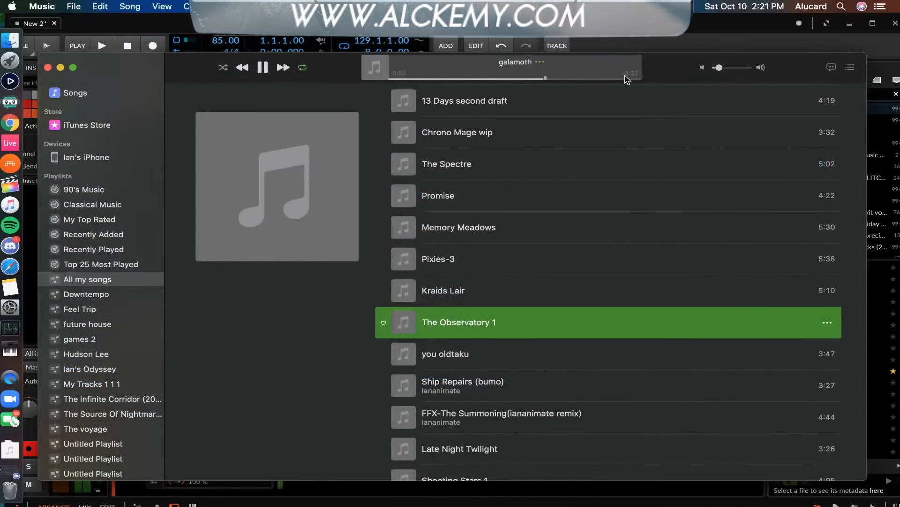
left_click_drag(719, 69, 719, 69)
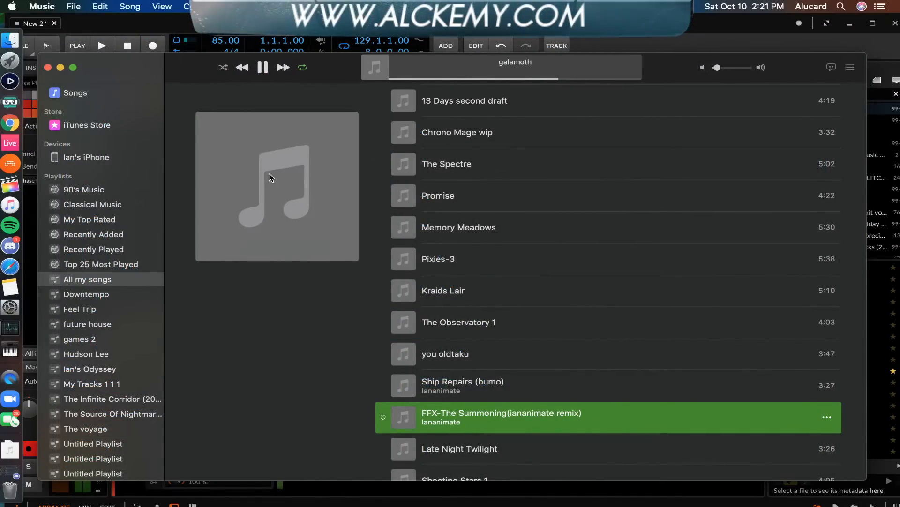
left_click(262, 69)
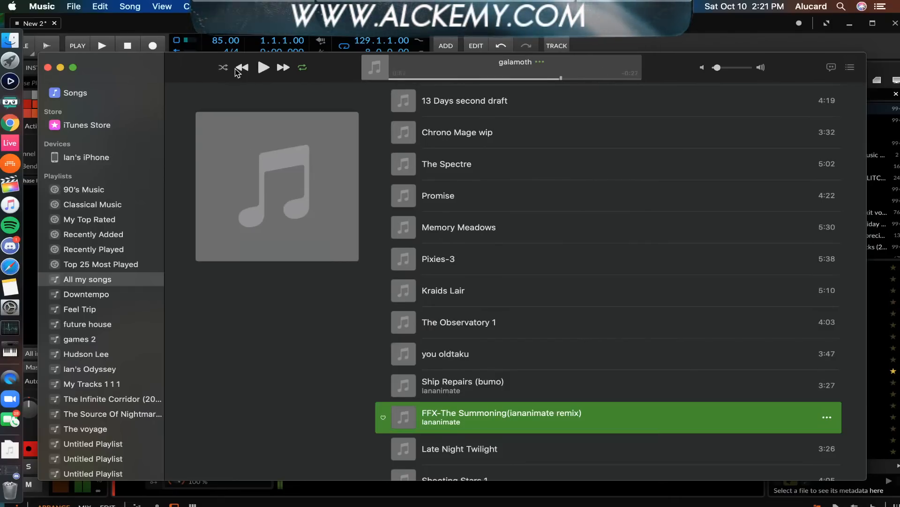
left_click(263, 69)
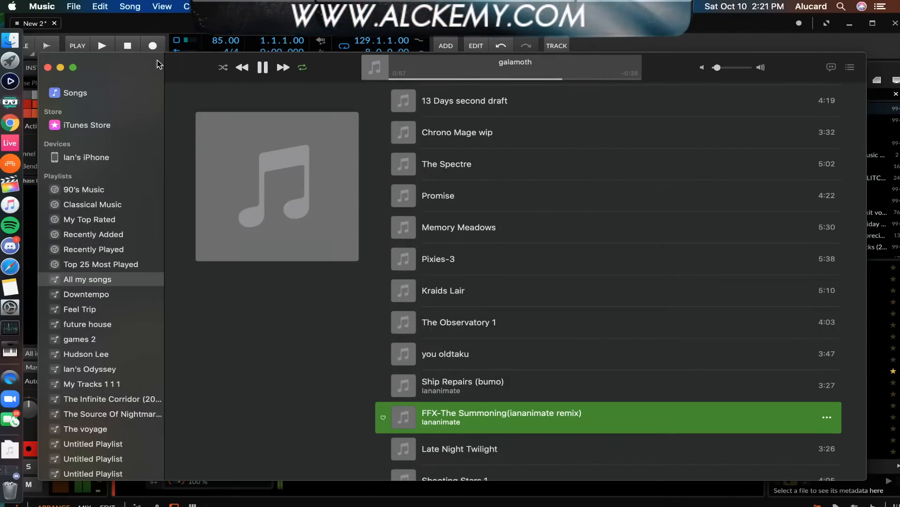
left_click(47, 67)
left_click(178, 28)
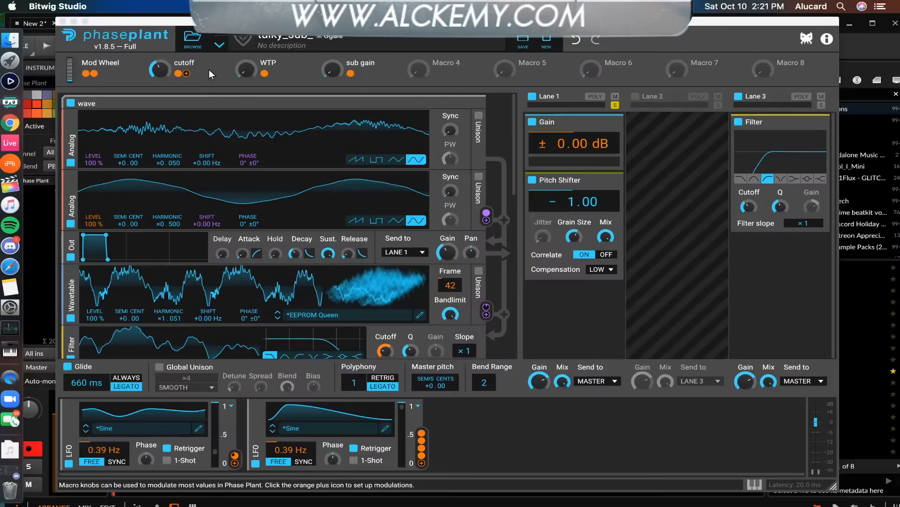
- Audition the sub gain and WTP macros by sweeping each up and back to zero, and turn the cutoff macro fully up
scroll(318, 182, "down", 3)
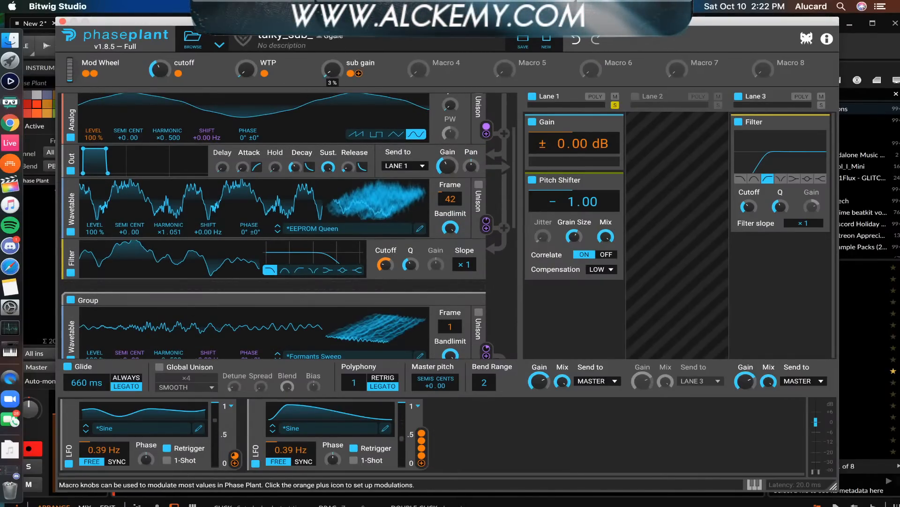
left_click_drag(337, 79, 337, 48)
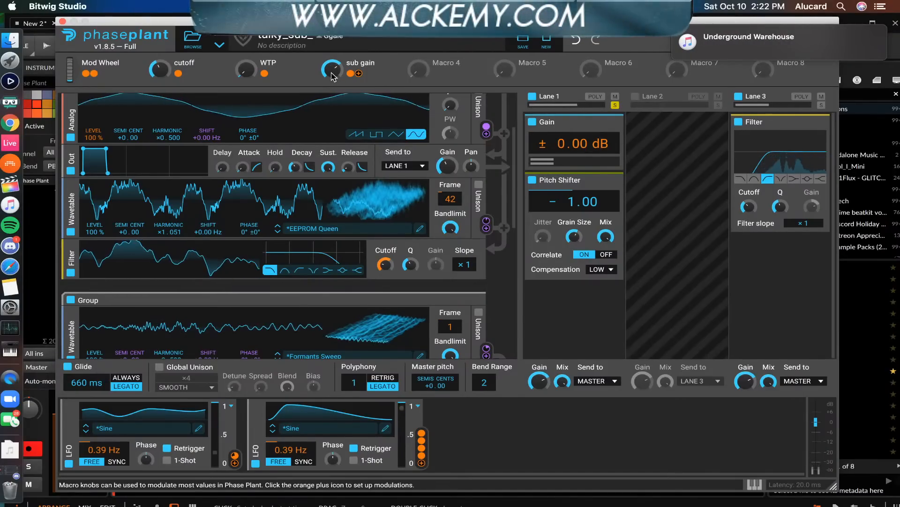
left_click_drag(334, 70, 334, 122)
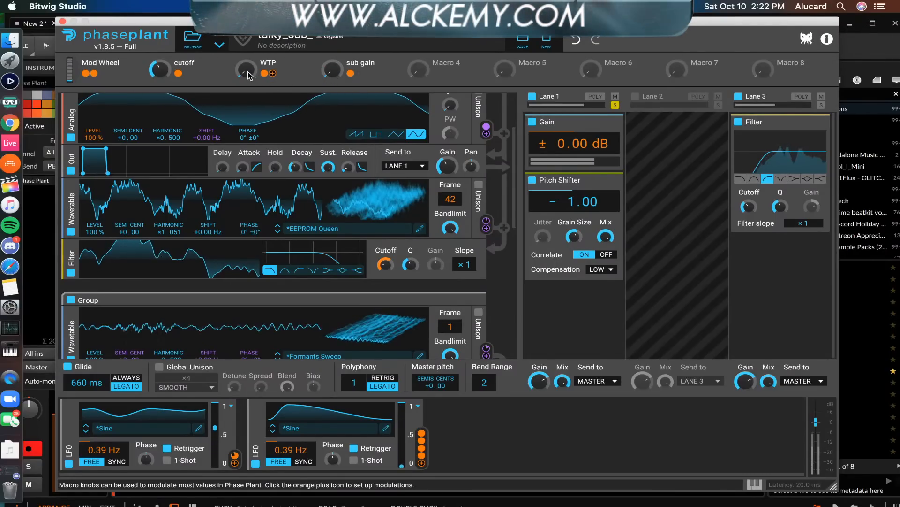
left_click_drag(245, 70, 245, 28)
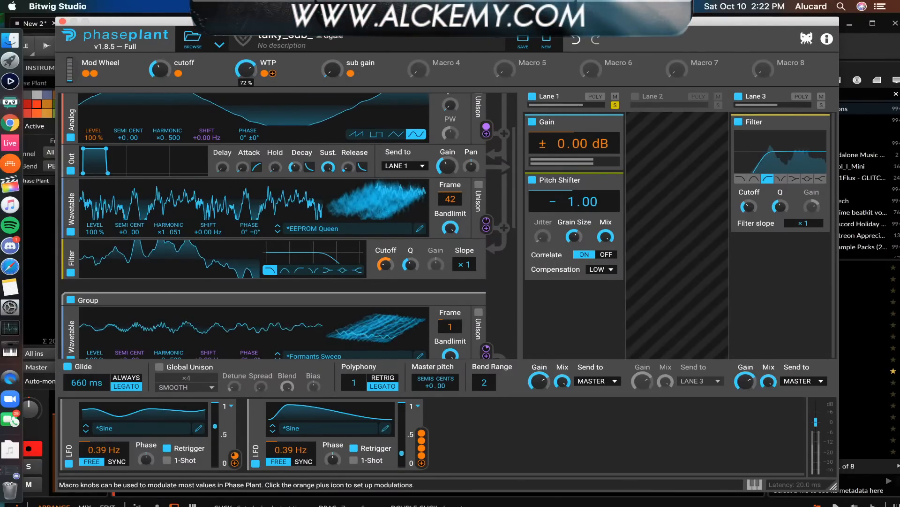
left_click_drag(245, 70, 245, 118)
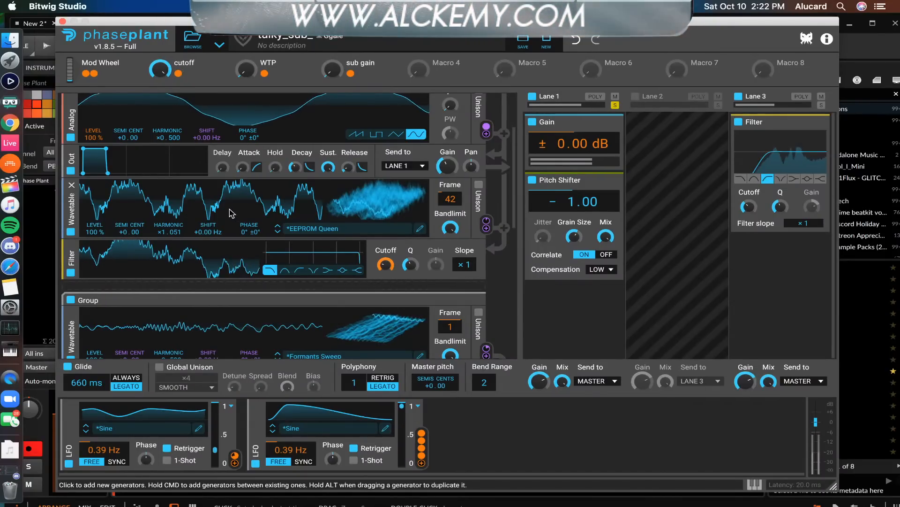
- Look through the patch's generators and collapse the Group that holds the Formants Sweep and E_Yeah wavetables
scroll(235, 220, "down", 3)
scroll(234, 223, "down", 10)
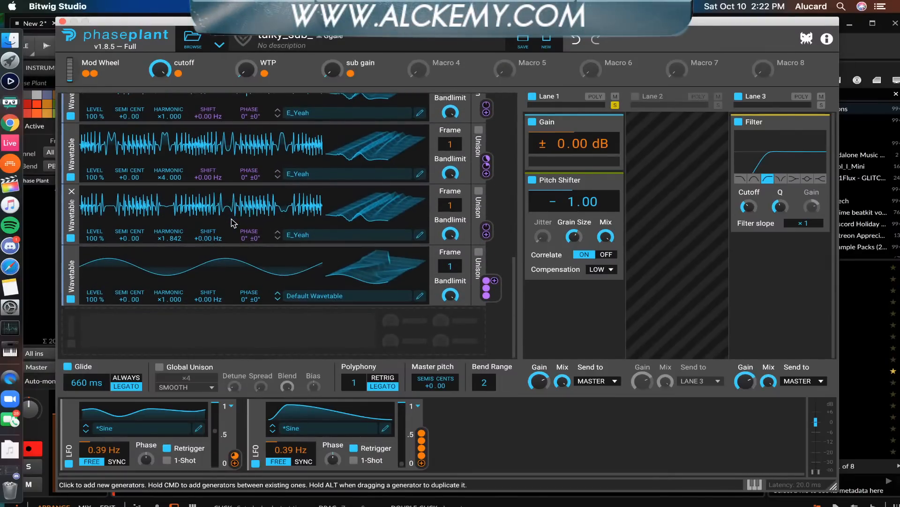
scroll(233, 223, "up", 7)
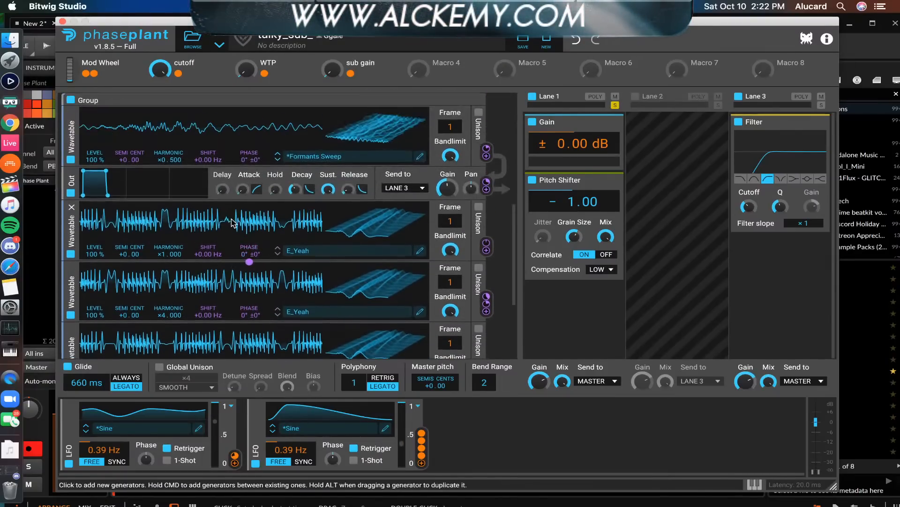
scroll(233, 223, "up", 2)
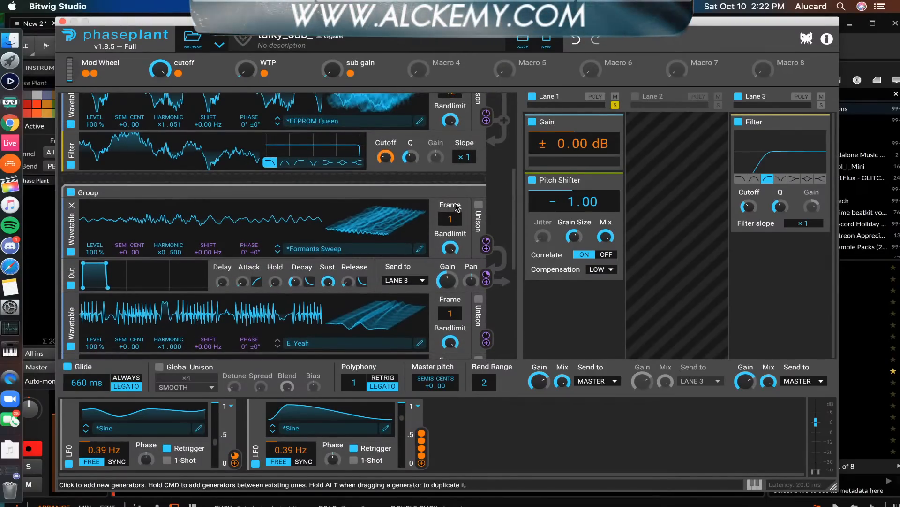
left_click(467, 193)
scroll(274, 202, "up", 6)
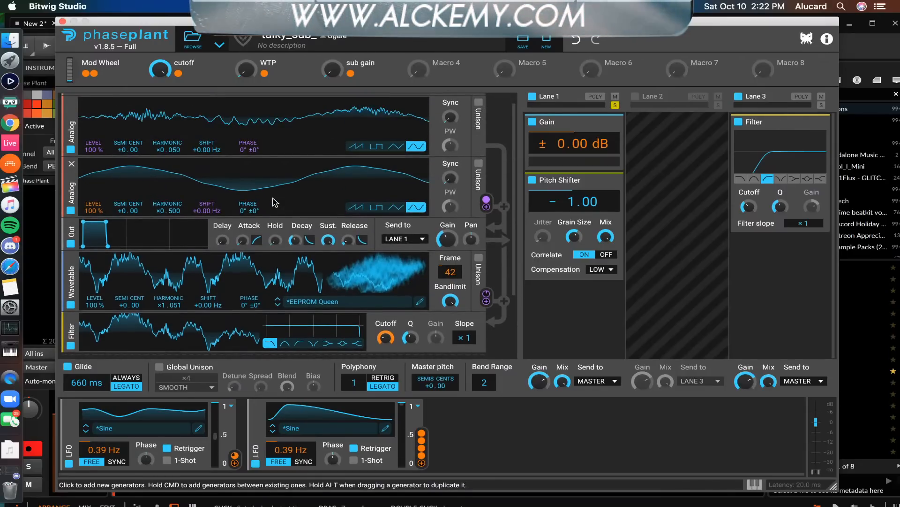
scroll(274, 203, "up", 1)
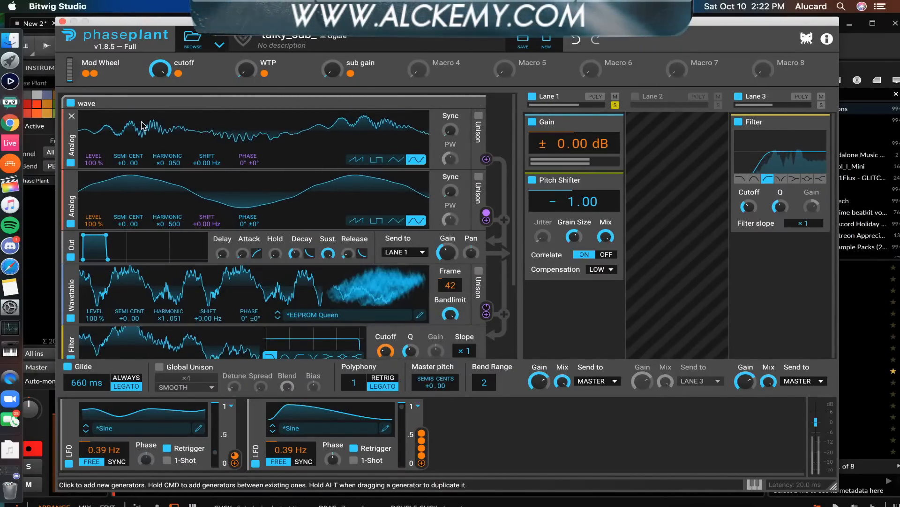
- Sweep the Mod Wheel up to about 98% to audition its modulation
left_click_drag(70, 73, 82, 23)
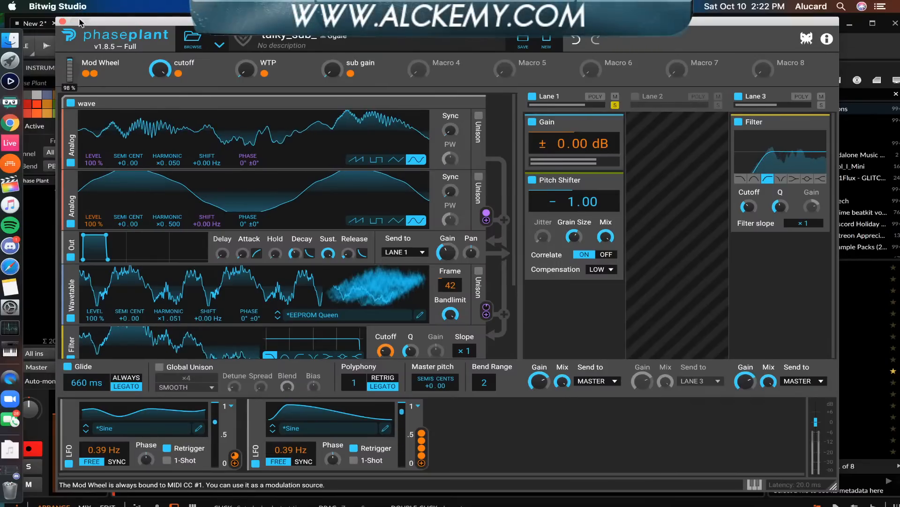
left_click_drag(81, 91, 79, 23)
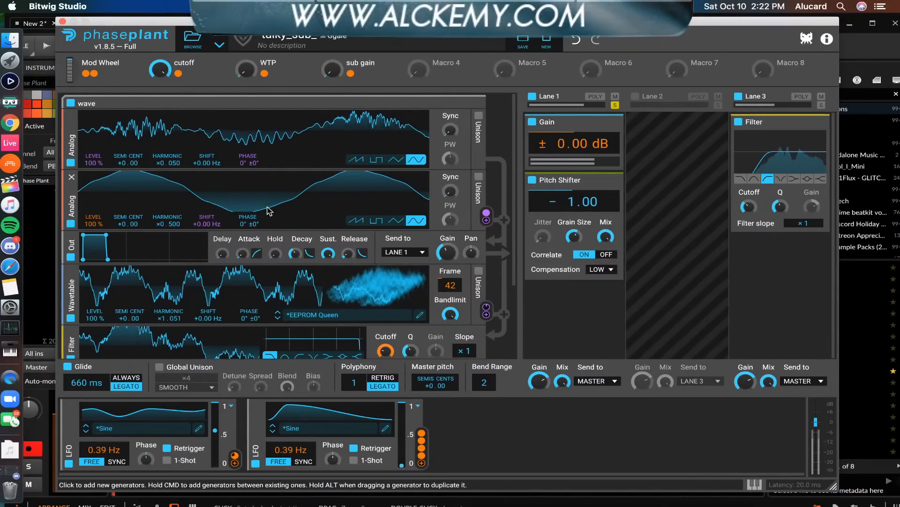
- Switch both LFO modulators off and back on to compare the sound, and set the Pitch Shifter to 0.00
left_click(255, 463)
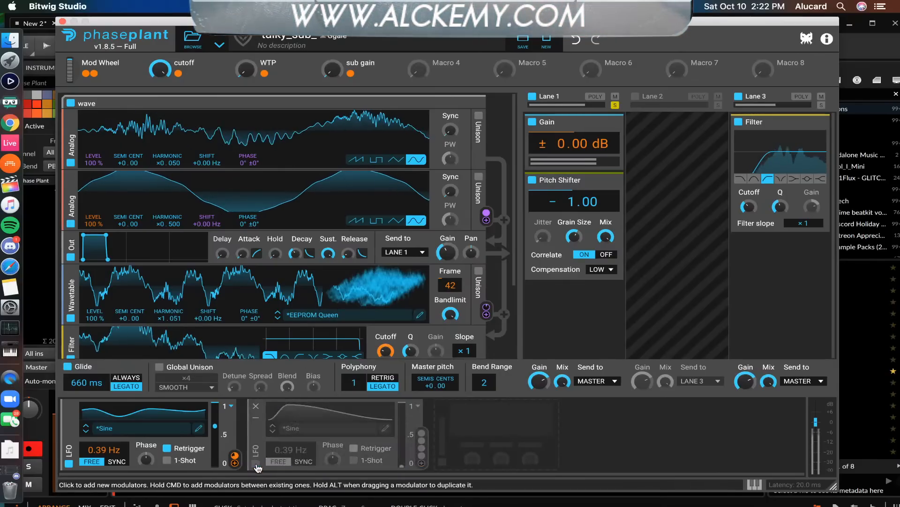
left_click(69, 463)
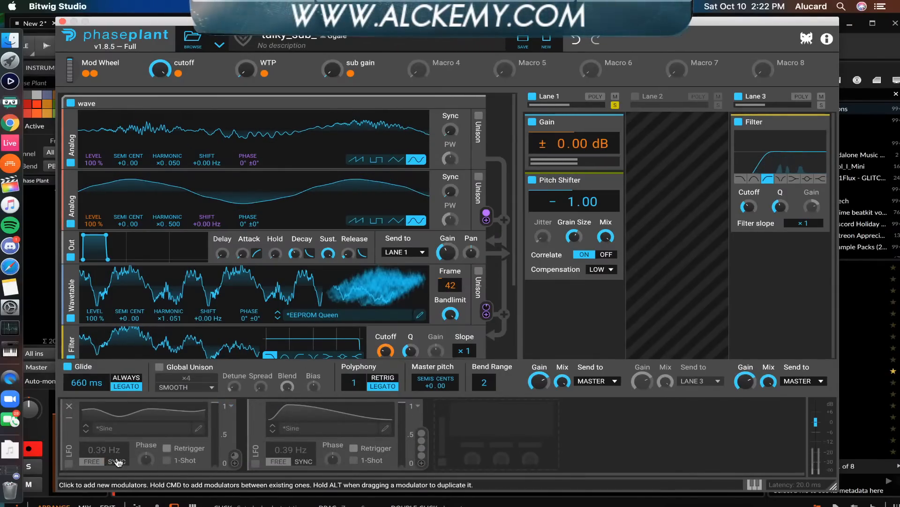
left_click(69, 463)
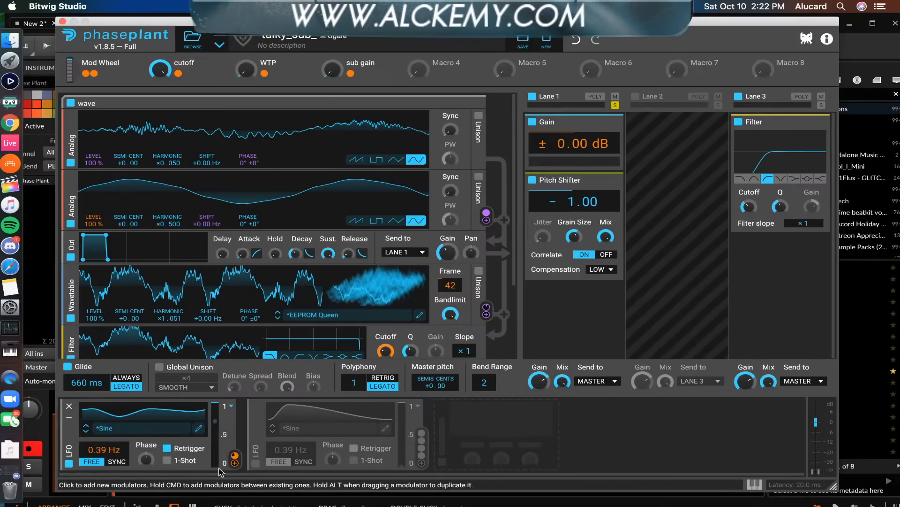
left_click(256, 463)
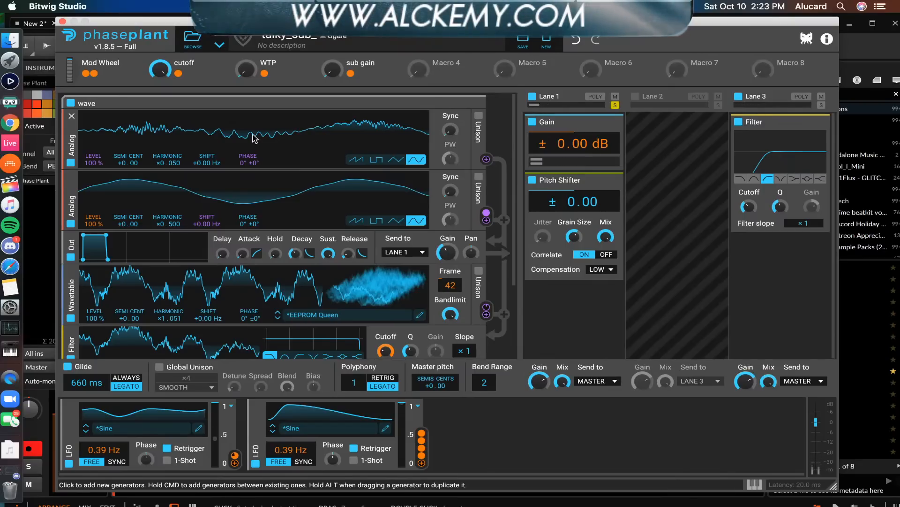
- Disable all modules in the collapsed generator Group below the wave group
scroll(192, 190, "down", 4)
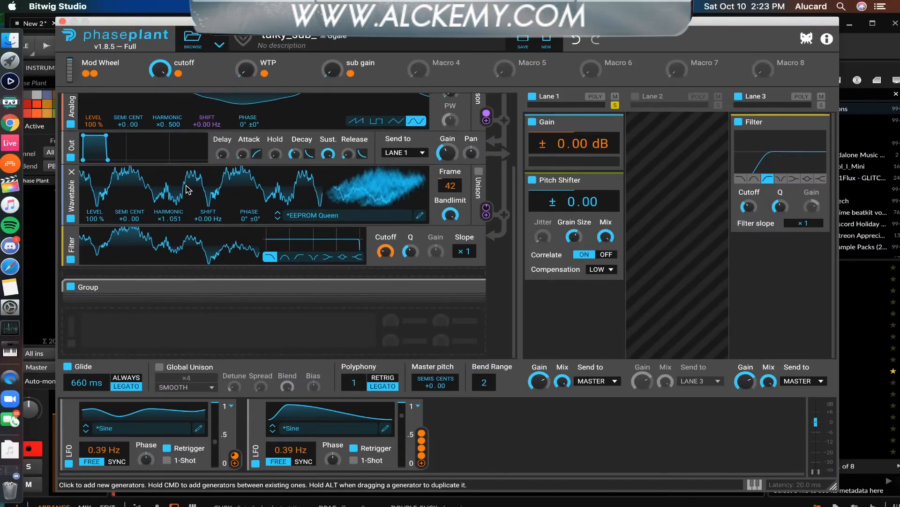
left_click(70, 287)
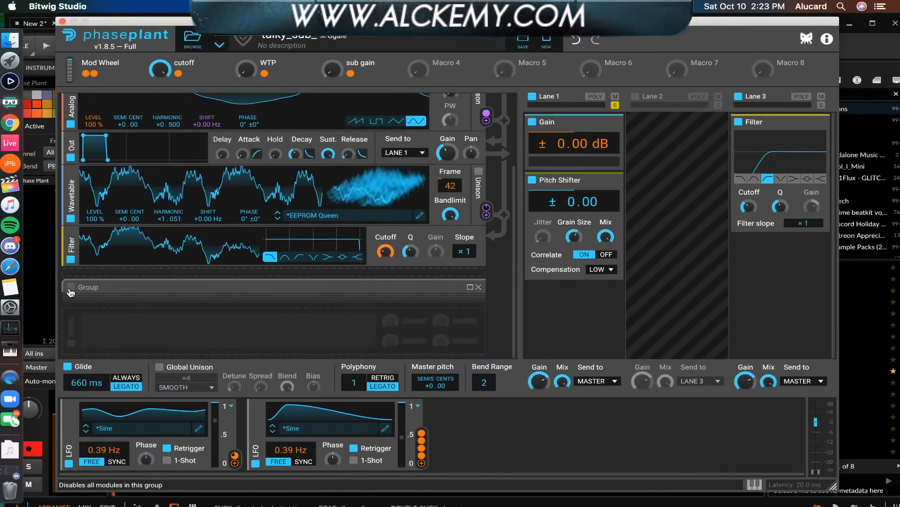
scroll(204, 206, "up", 4)
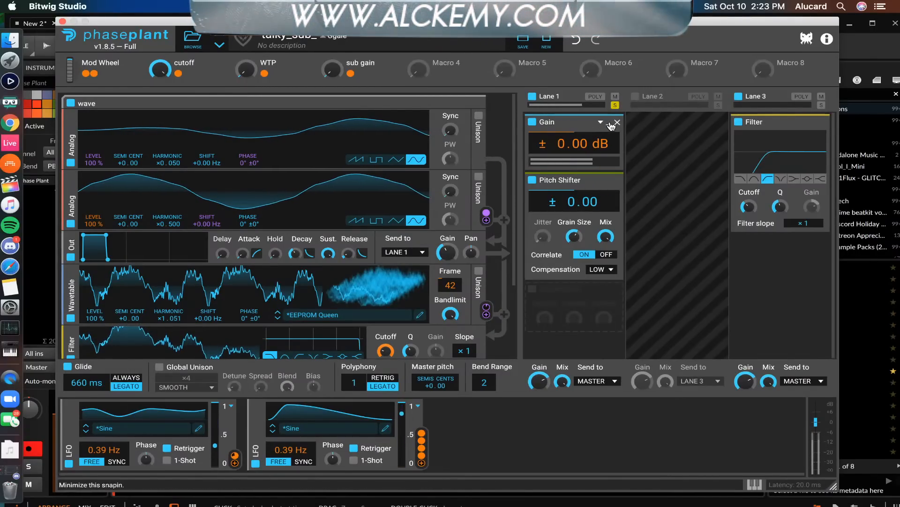
- Minimize the Gain and Pitch Shifter effects in Lane 1
left_click(610, 125)
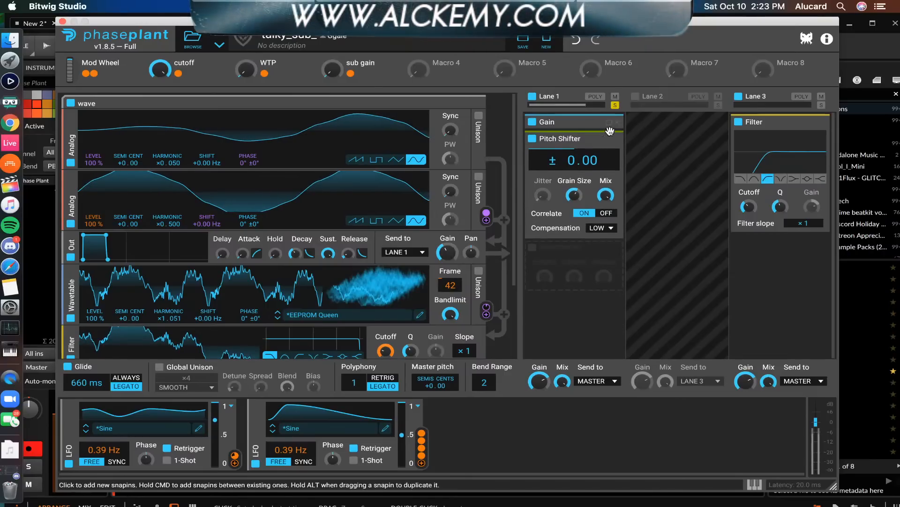
left_click(610, 138)
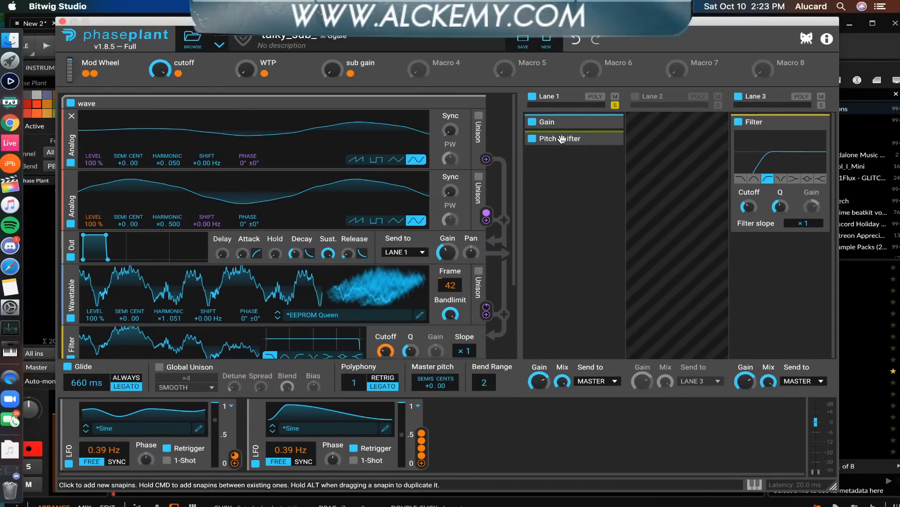
left_click(609, 139)
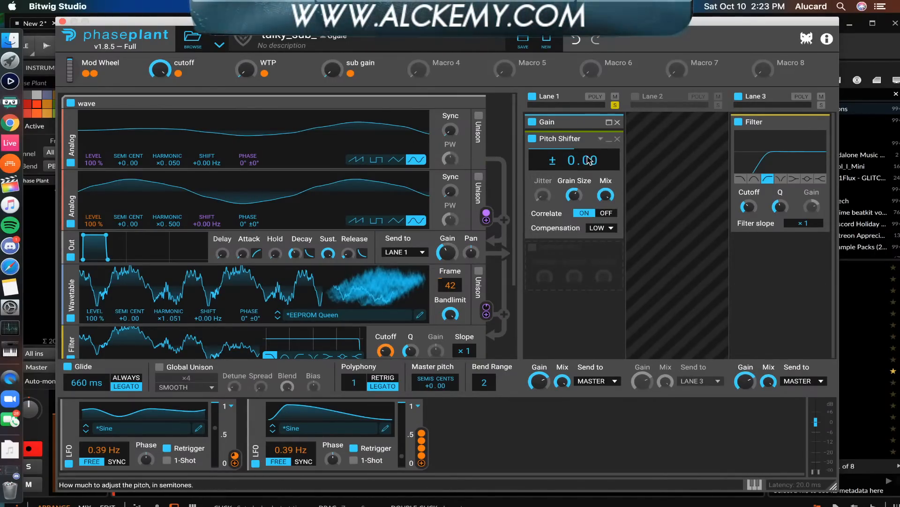
left_click(610, 141)
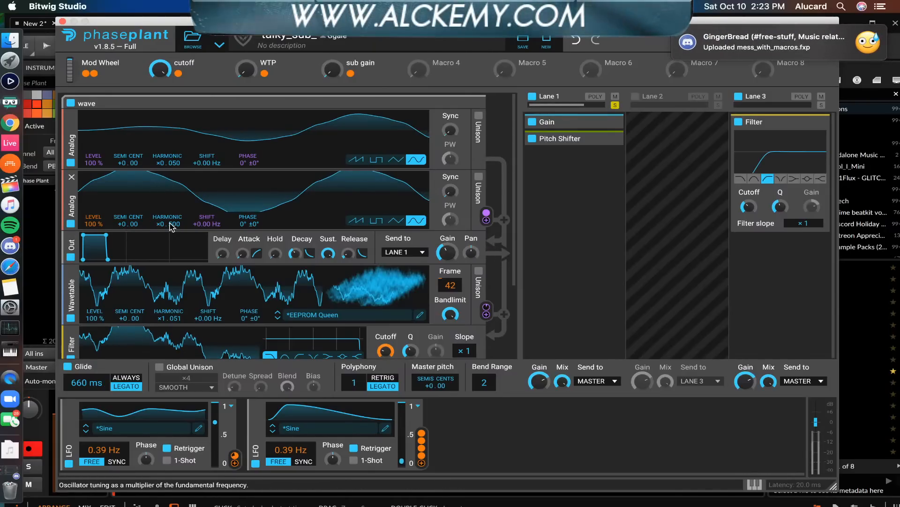
- Compare the wave group's second Analog oscillator on and off, leave it disabled, and set the first oscillator's Harmonic to ×1.000
left_click(71, 224)
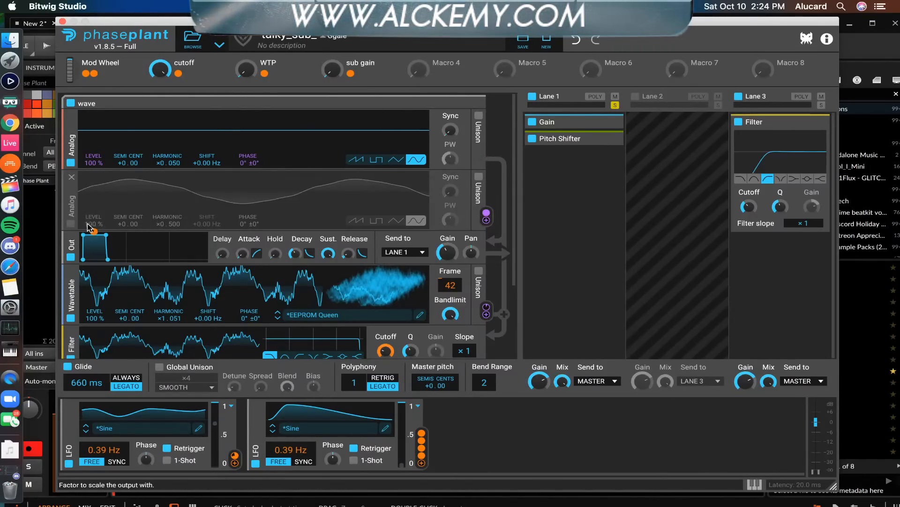
left_click(70, 226)
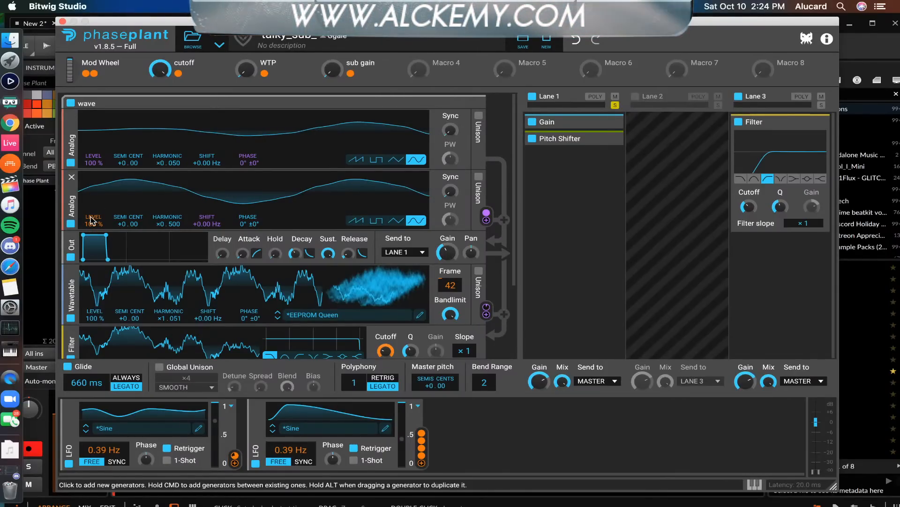
left_click(71, 225)
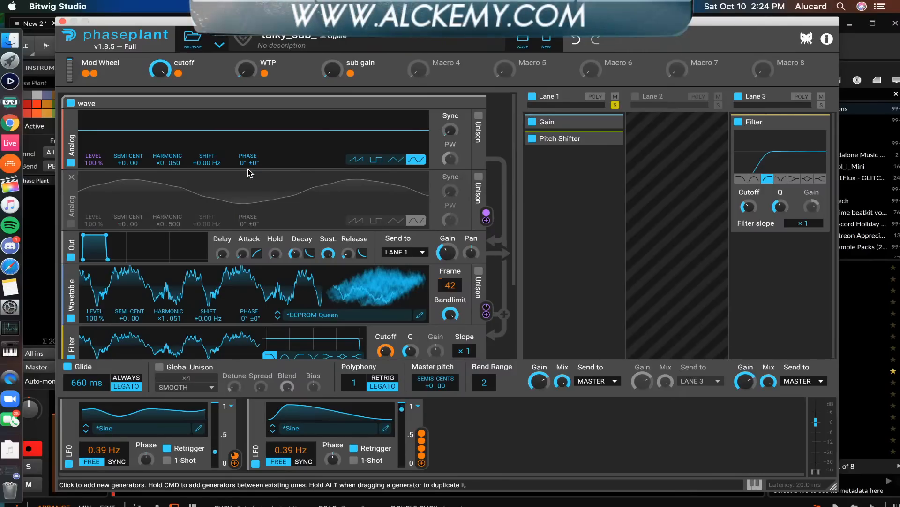
mouse_move(93, 173)
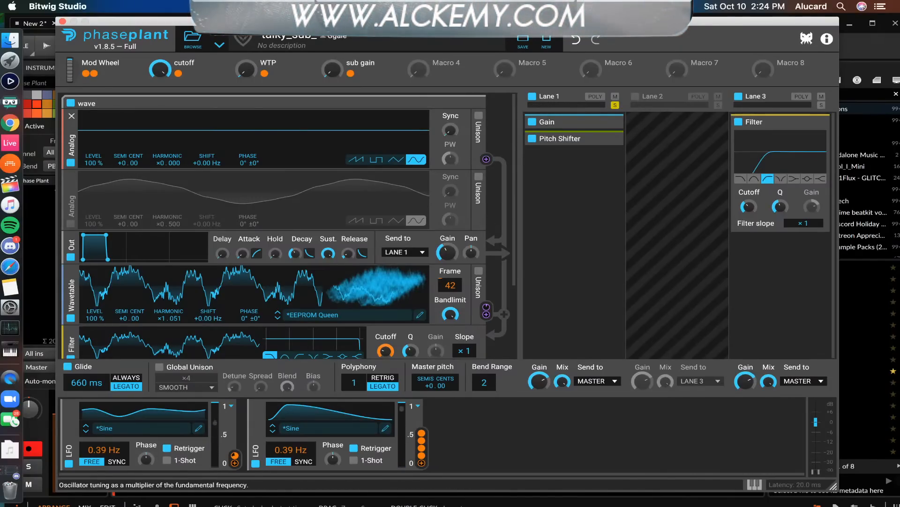
left_click_drag(164, 163, 164, 158)
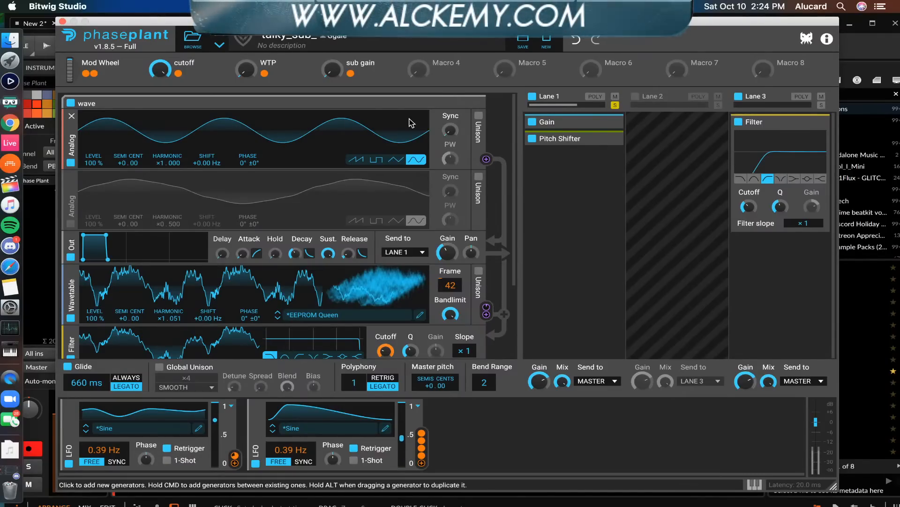
- Enable unison on the first Analog oscillator with 2 Freq Stack voices, Detune at about 75.6 ct and Spread at minimum
left_click(478, 116)
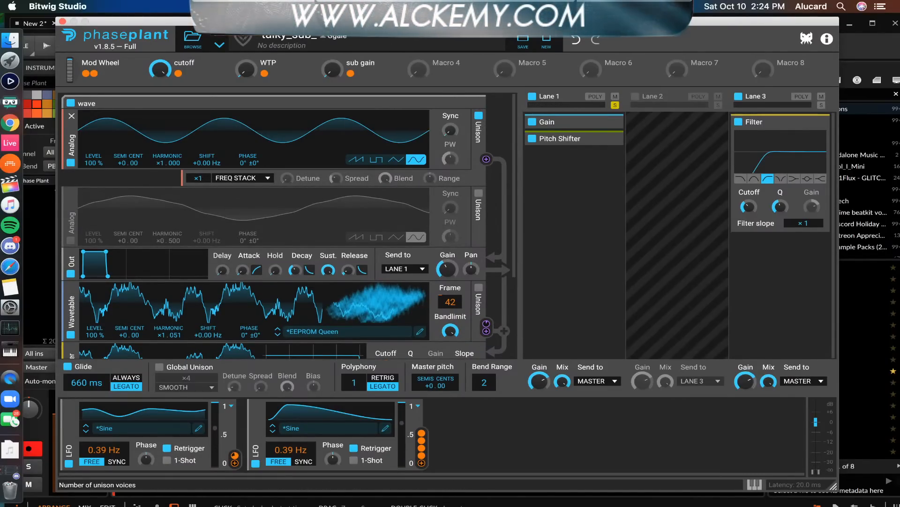
left_click_drag(198, 178, 198, 171)
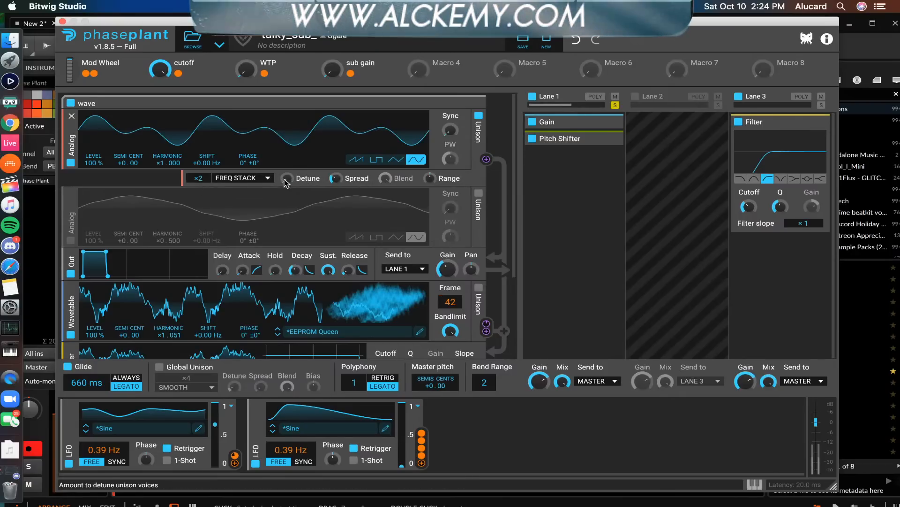
left_click_drag(287, 179, 287, 161)
left_click_drag(332, 178, 332, 197)
left_click_drag(283, 182, 283, 175)
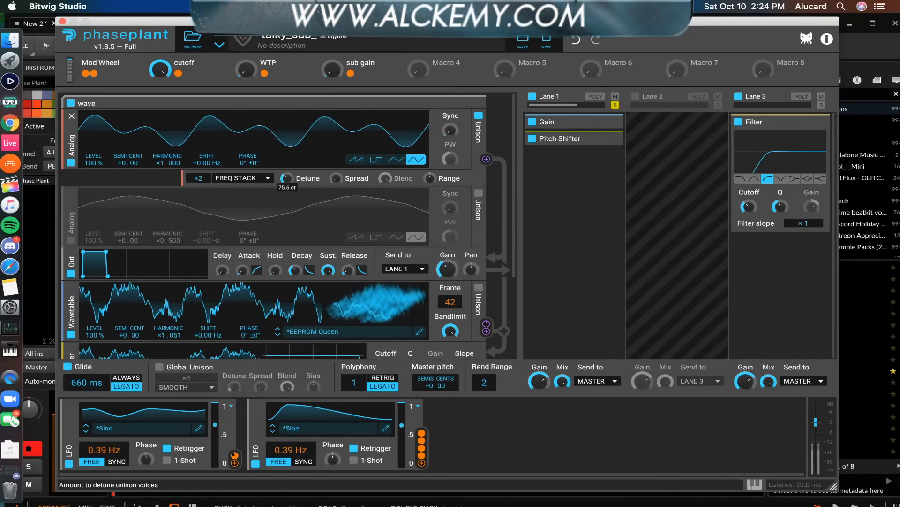
- Switch the first Analog oscillator's unison off and back on to compare the sound
left_click(479, 116)
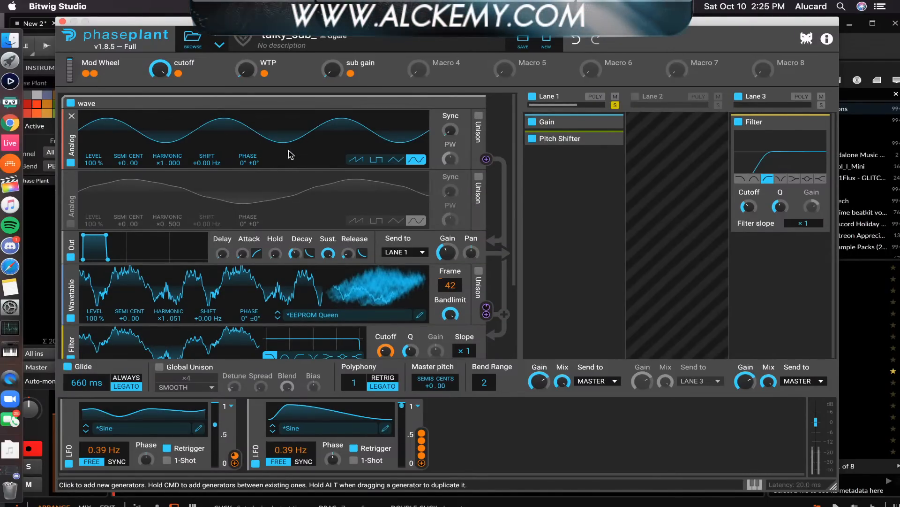
scroll(241, 230, "down", 1)
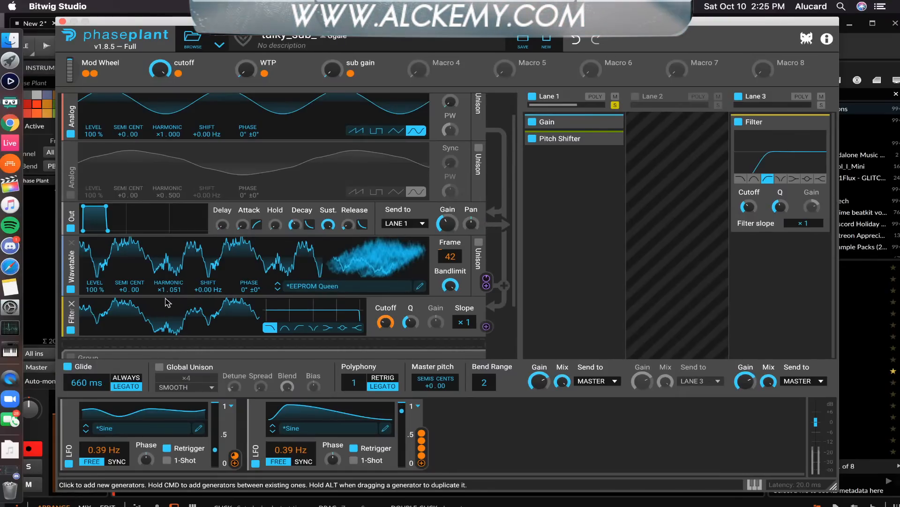
scroll(166, 285, "down", 2)
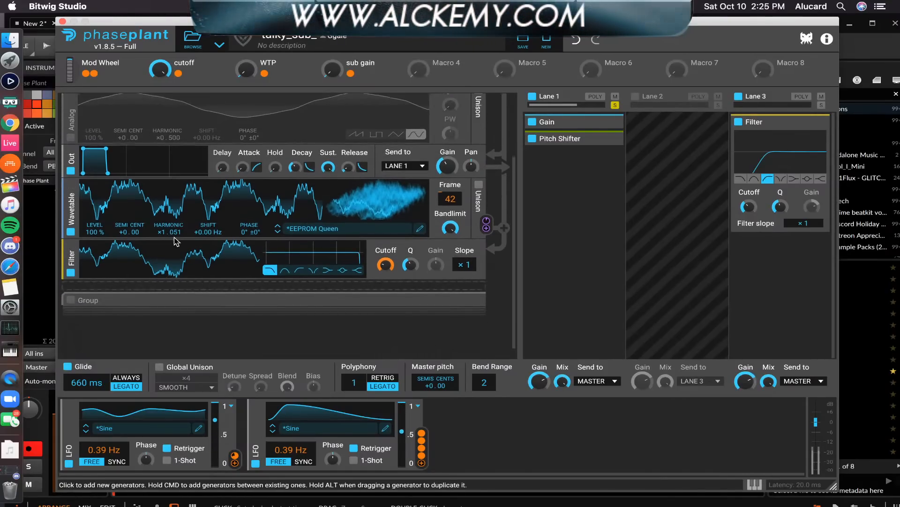
scroll(146, 214, "up", 1)
scroll(197, 188, "up", 1)
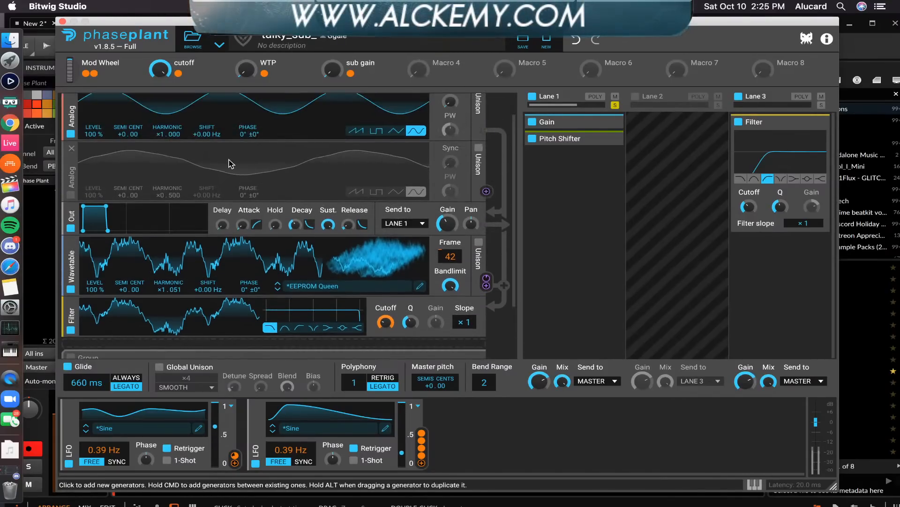
scroll(229, 159, "up", 1)
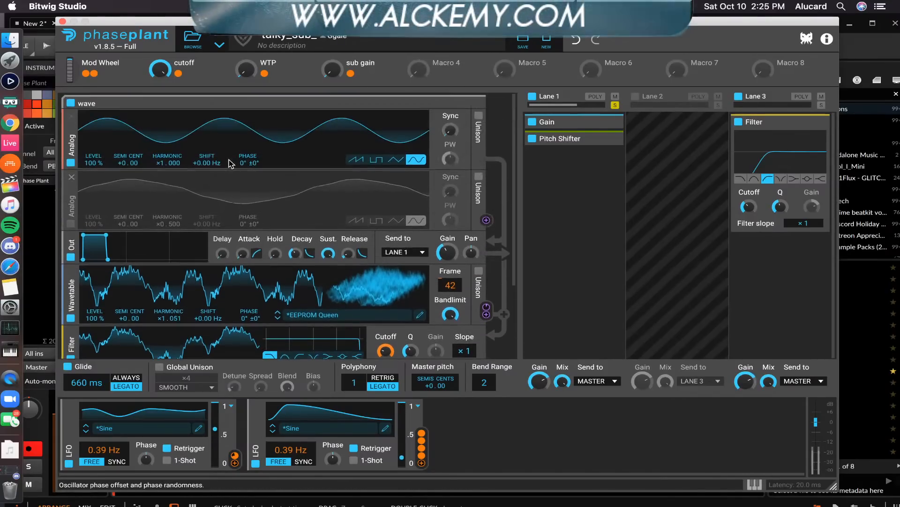
left_click(477, 116)
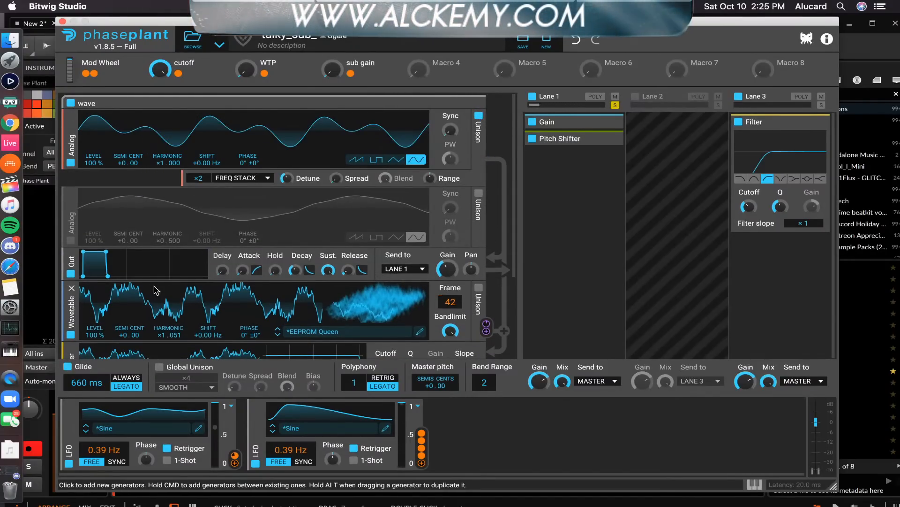
- Change the first Analog oscillator's unison mode to Synthetic
scroll(157, 290, "down", 1)
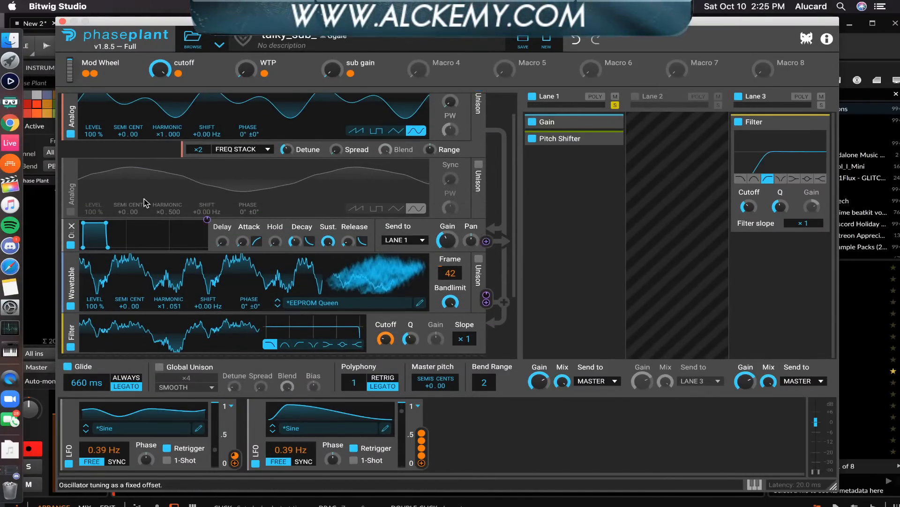
scroll(254, 206, "up", 1)
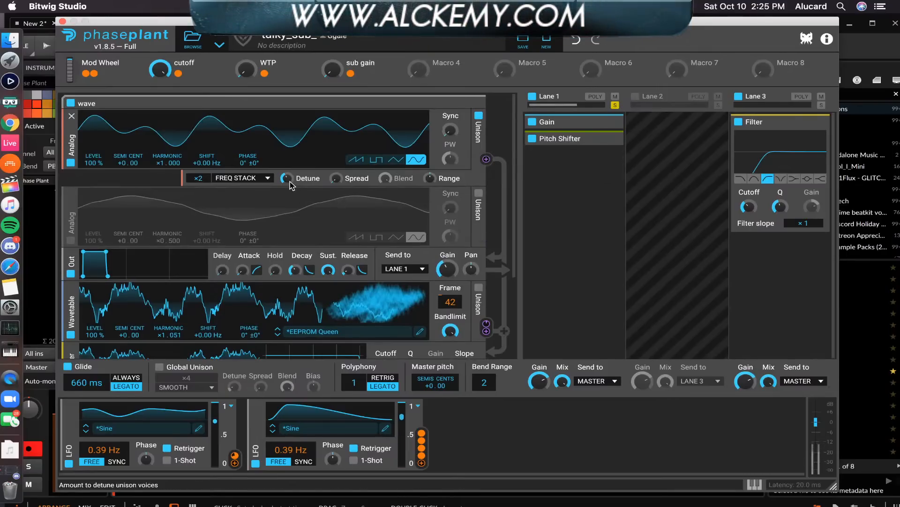
left_click(248, 180)
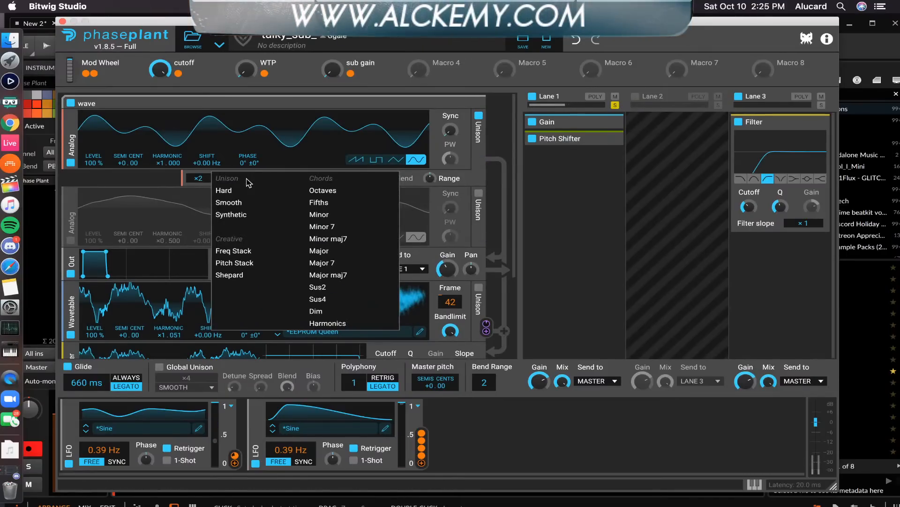
left_click(231, 214)
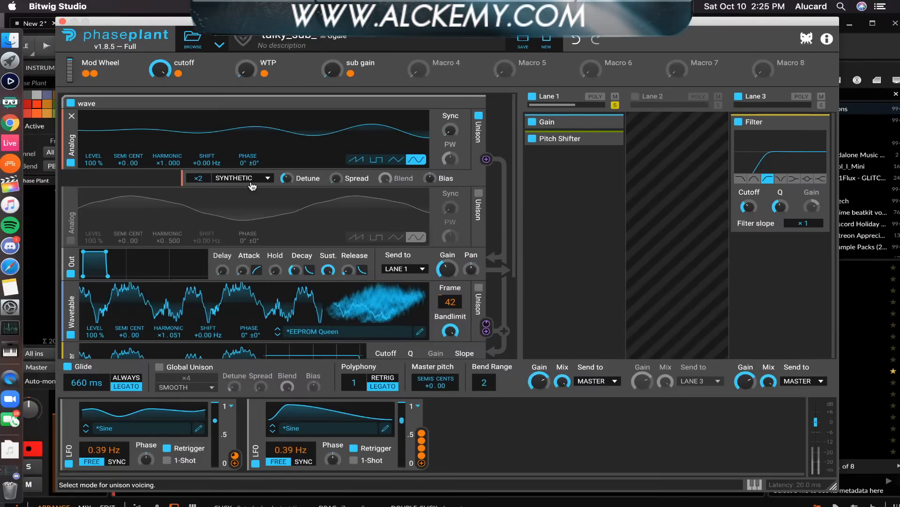
- Insert an Overdrive distortion module between the two Analog oscillators and set its Drive to about +11 dB
scroll(129, 194, "down", 5)
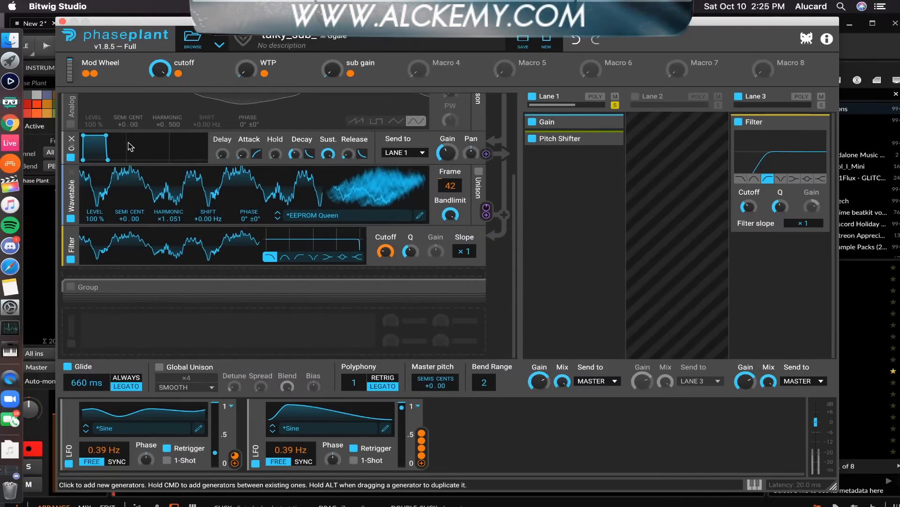
scroll(130, 147, "up", 5)
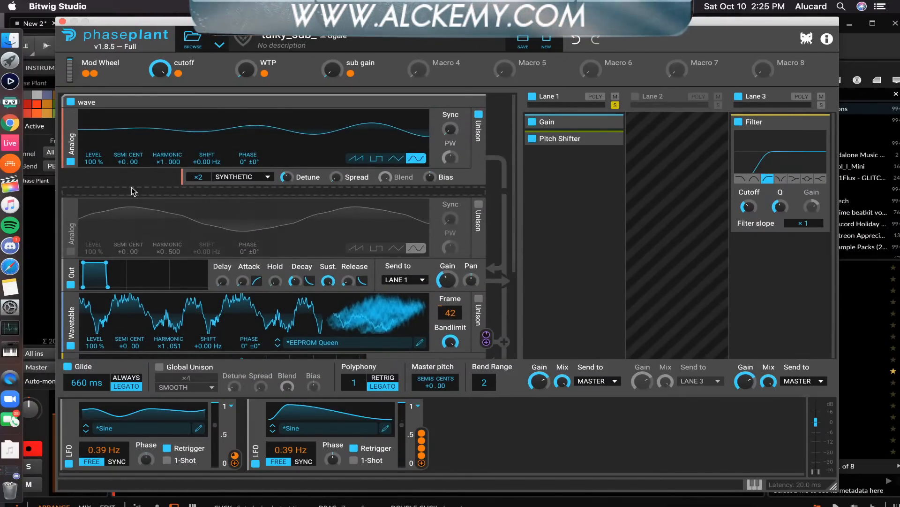
left_click(131, 187)
left_click(200, 227)
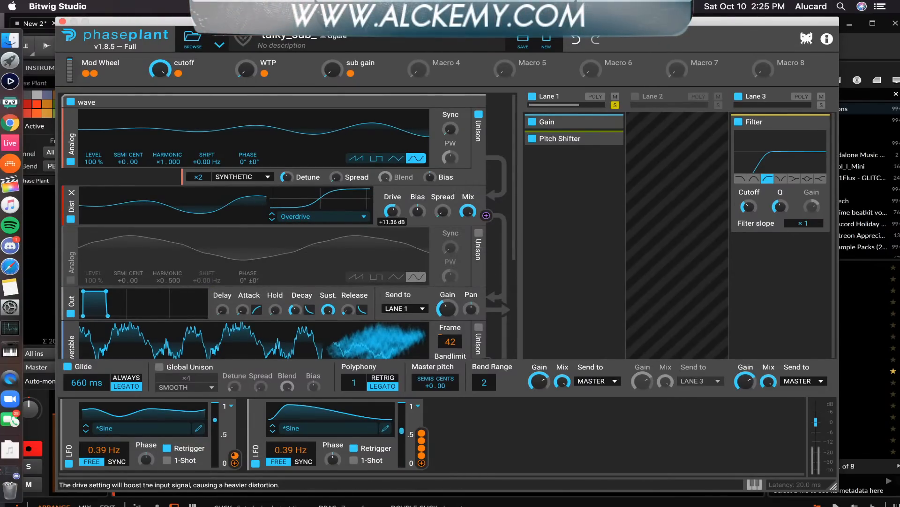
left_click_drag(393, 211, 393, 216)
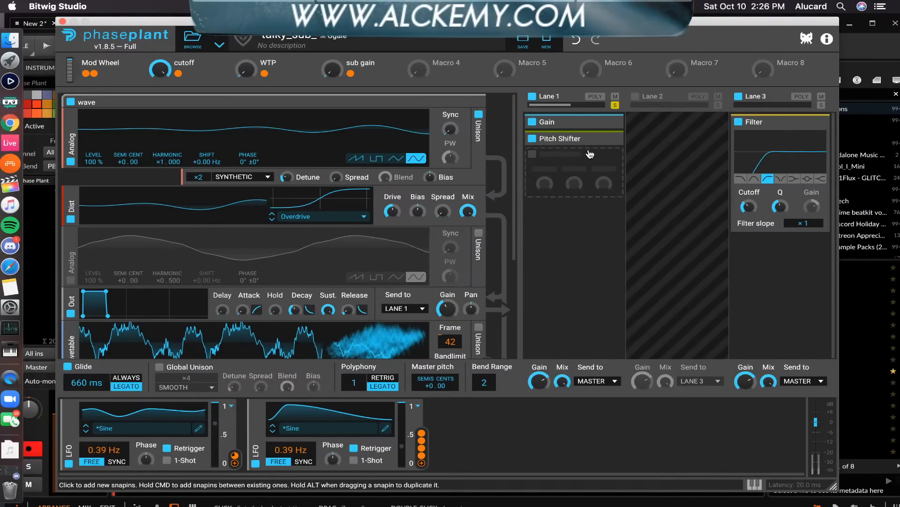
- Expand the Pitch Shifter in Lane 1 and remove it from the lane
left_click(555, 138)
left_click(609, 139)
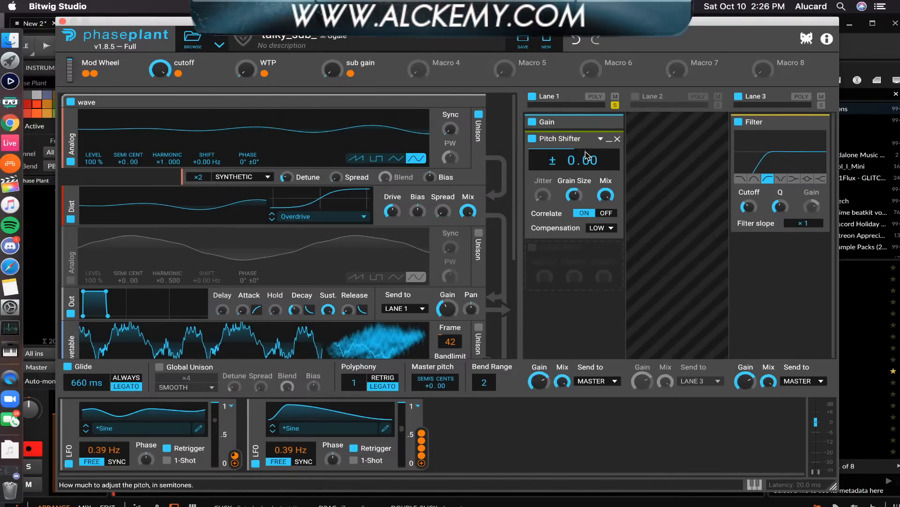
left_click(617, 140)
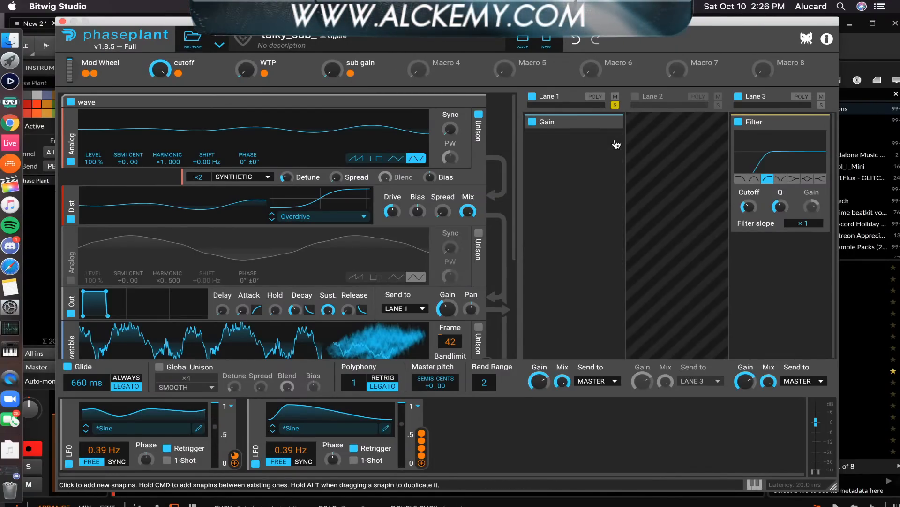
- Add a Stereo effect below Gain in Lane 1 and collapse it
left_click(582, 152)
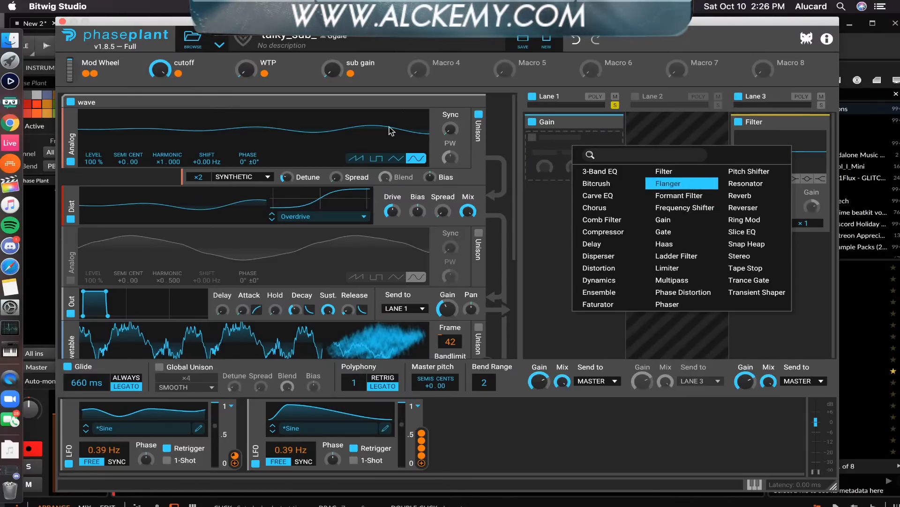
left_click(112, 152)
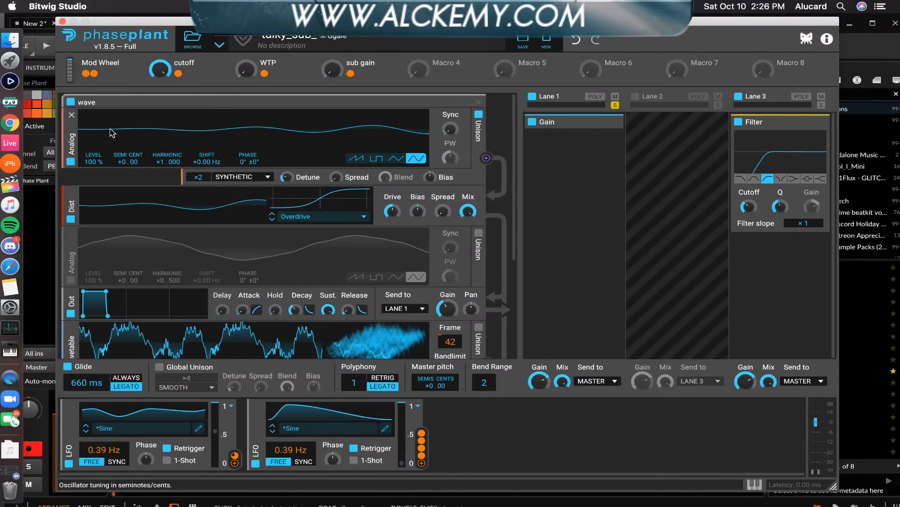
left_click(576, 151)
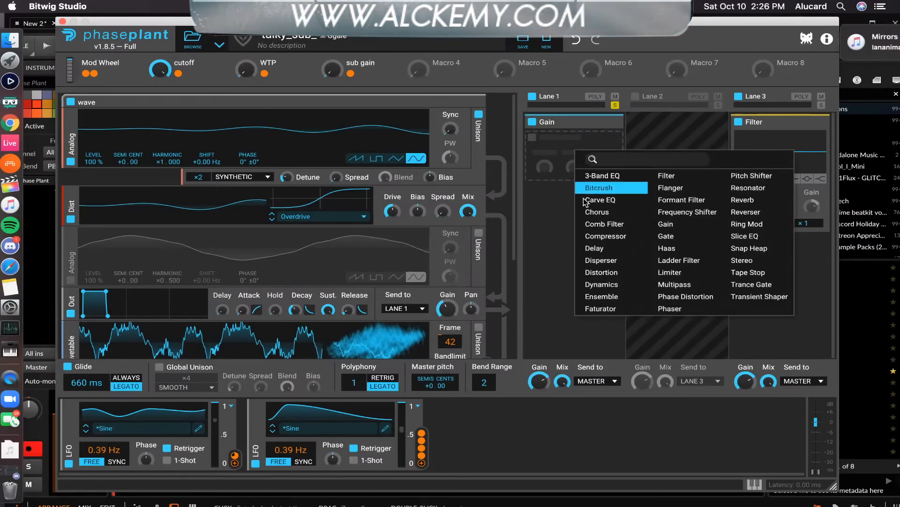
left_click(742, 260)
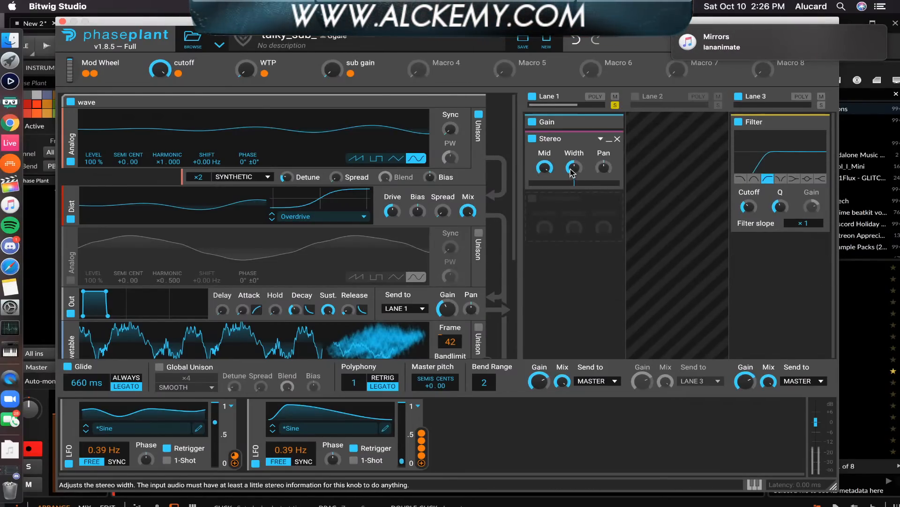
left_click(609, 139)
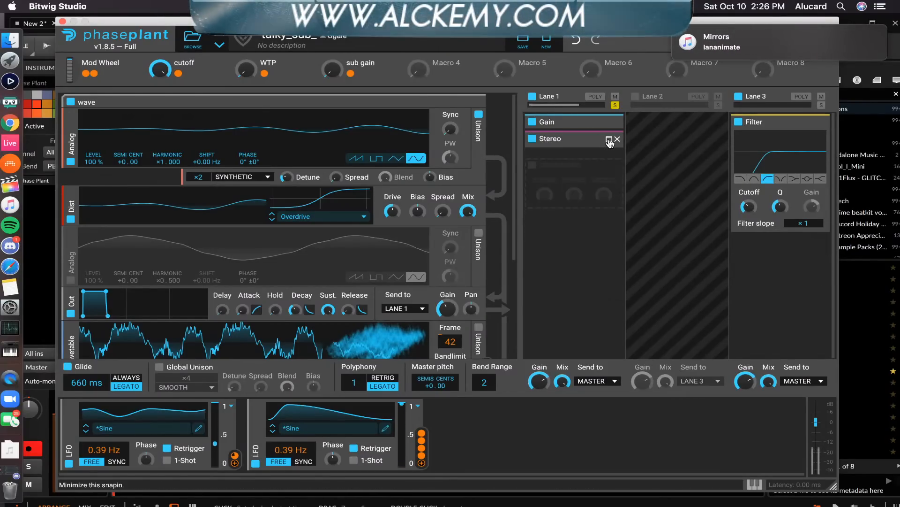
- Expand Lane 1's Gain effect and audition the ×0.500 Analog oscillator by enabling and disabling it
left_click(615, 105)
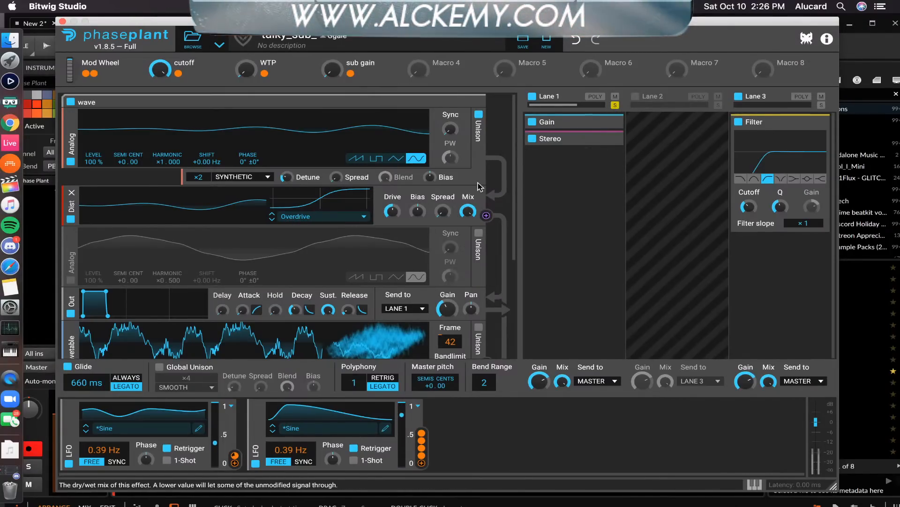
left_click(582, 124)
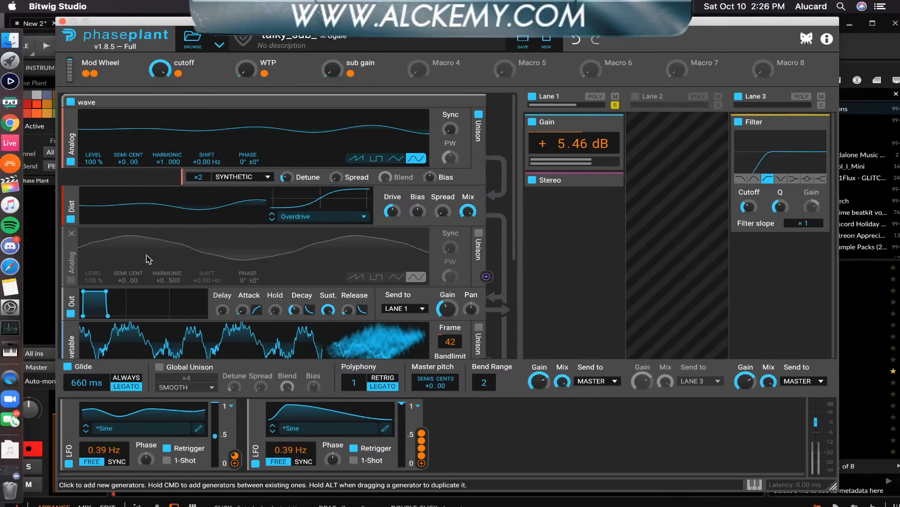
left_click(71, 280)
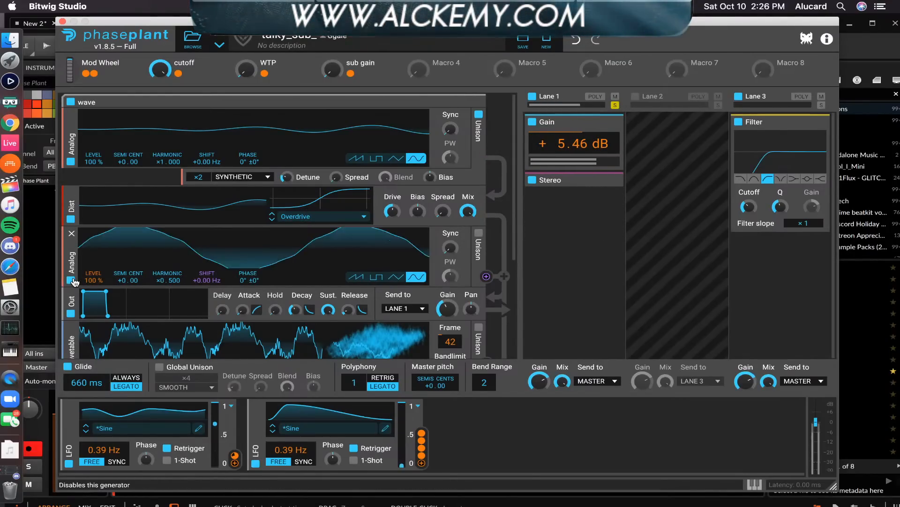
left_click(71, 280)
- Unsolo Lane 1, then enable and expand the collapsed generator group below the Filter
scroll(95, 260, "down", 2)
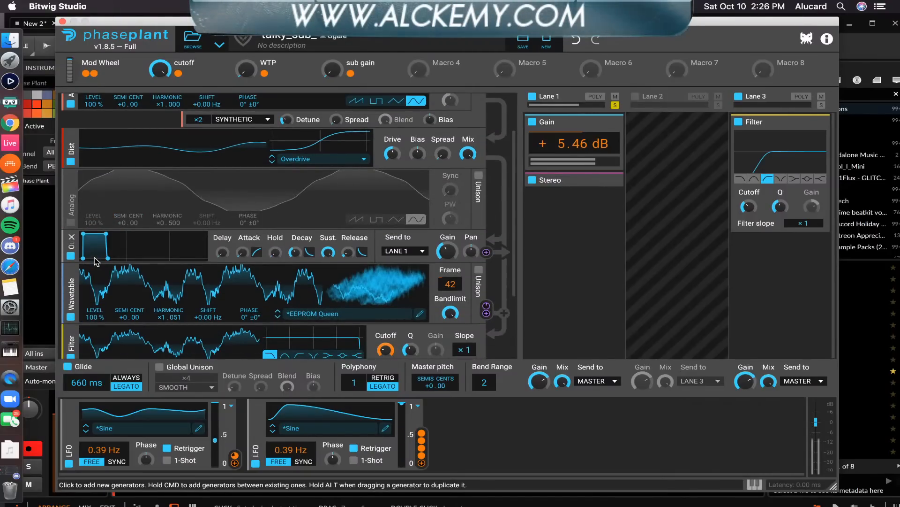
scroll(95, 261, "down", 2)
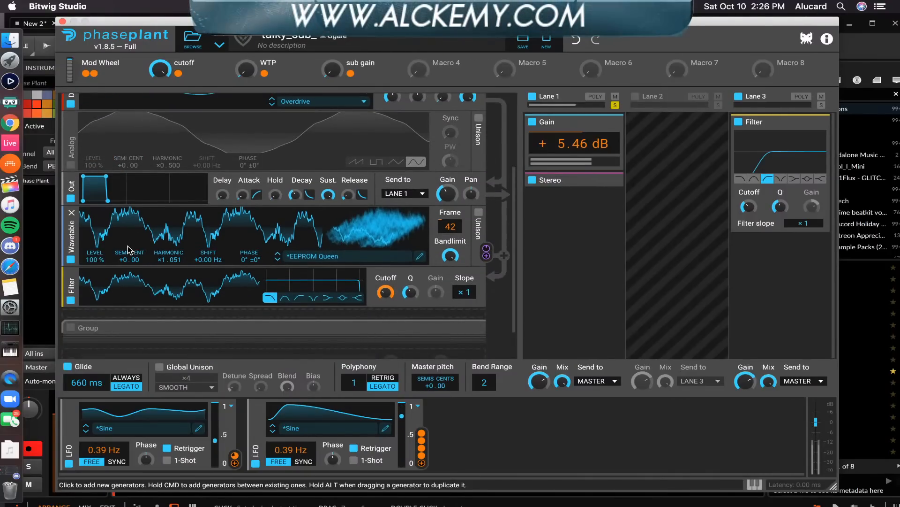
scroll(127, 250, "down", 1)
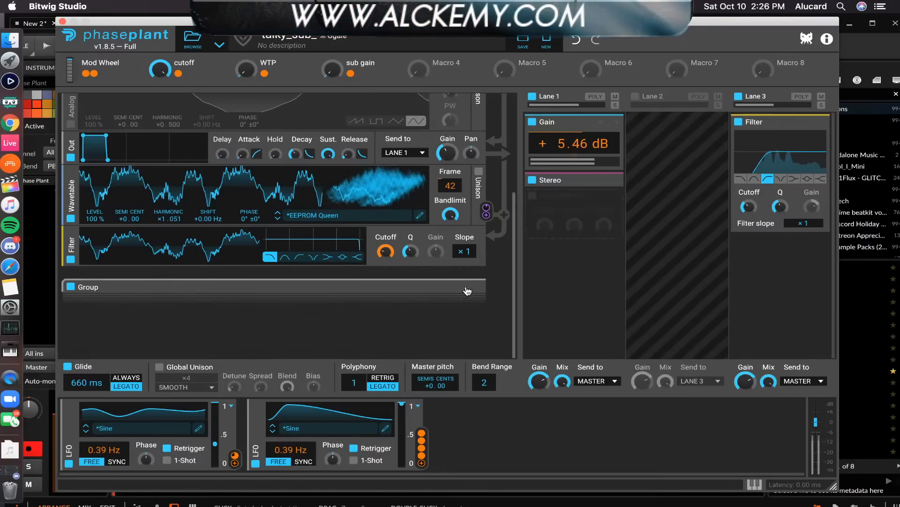
left_click(263, 296)
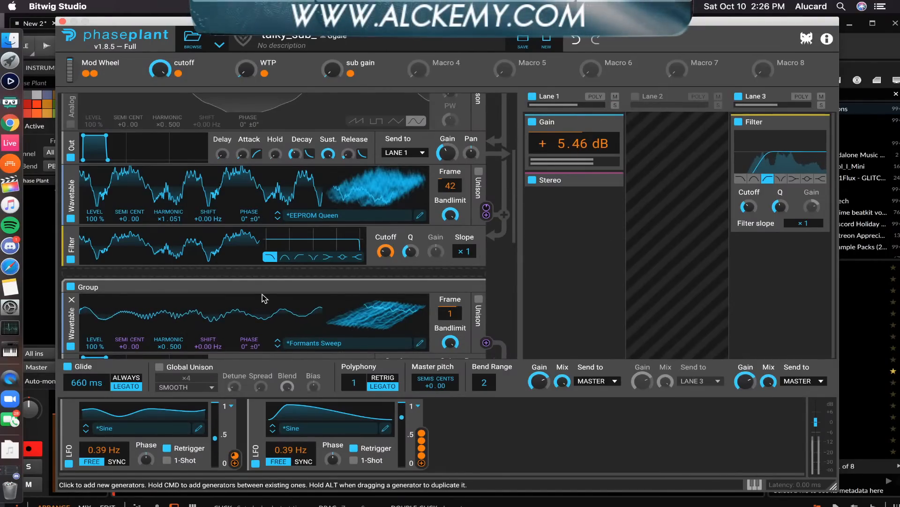
- Examine the Formants Sweep, E_Yeah and Default Wavetable oscillators in the group and the tuning settings of the generators above
scroll(263, 298, "down", 3)
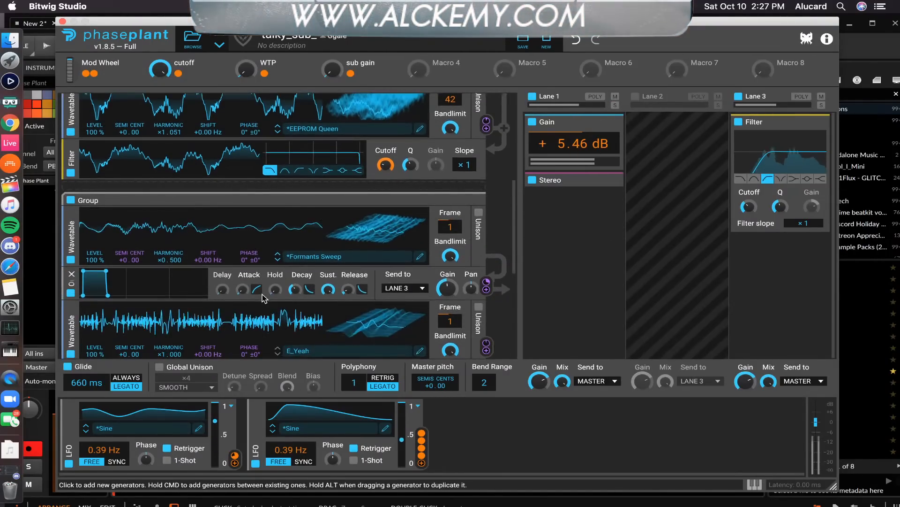
scroll(262, 297, "down", 4)
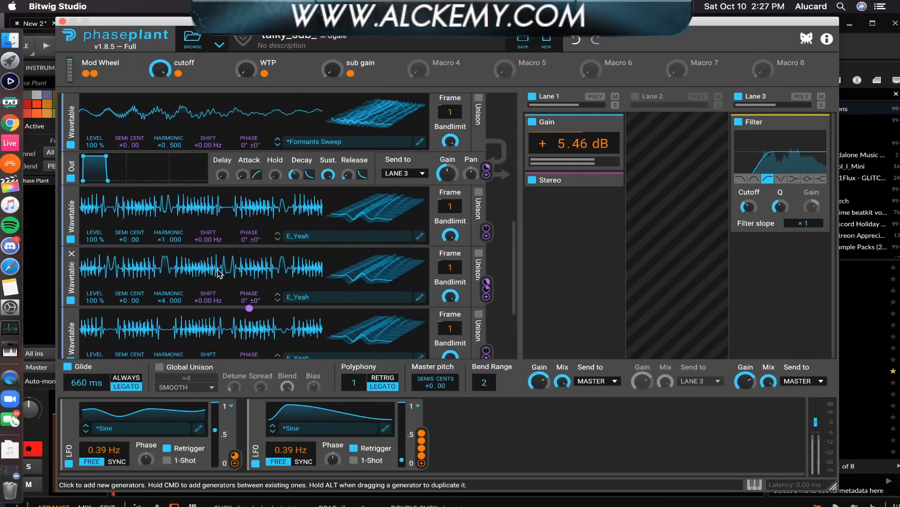
scroll(220, 273, "down", 4)
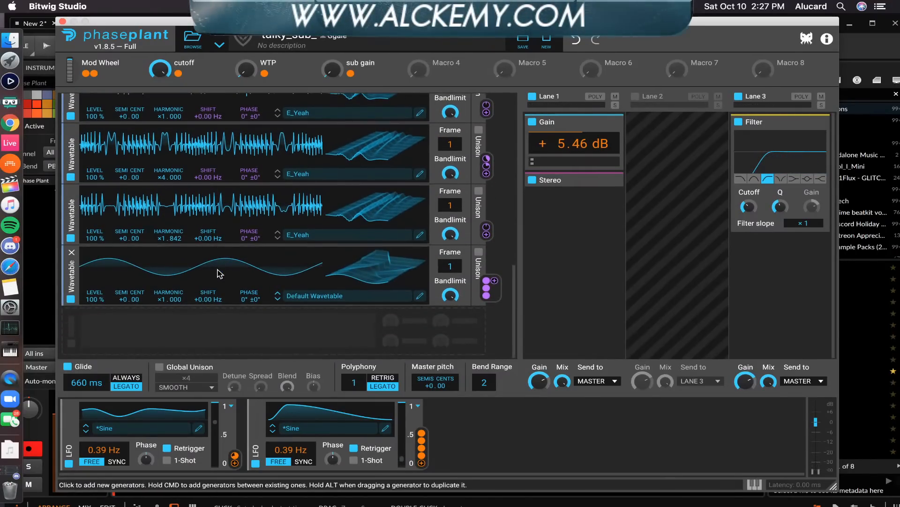
scroll(220, 273, "up", 8)
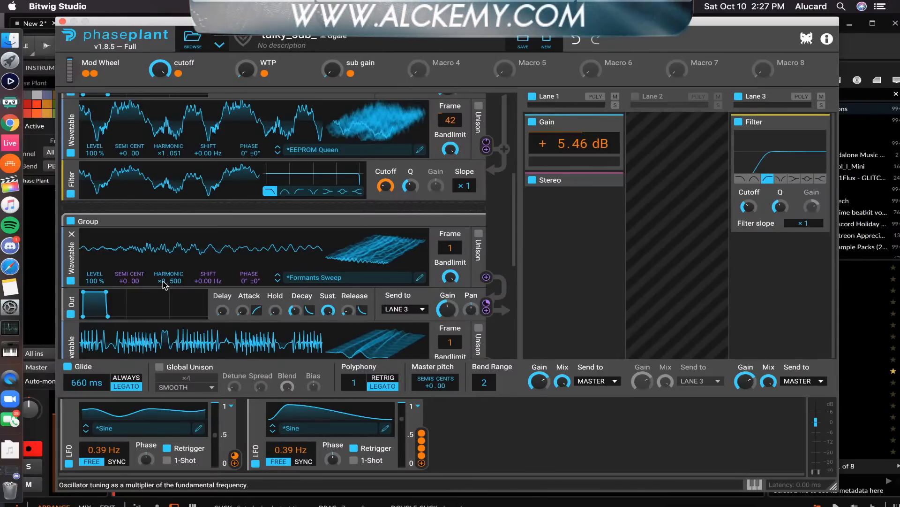
mouse_move(175, 280)
left_mouse_down()
mouse_move(175, 268)
mouse_move(175, 281)
left_mouse_up()
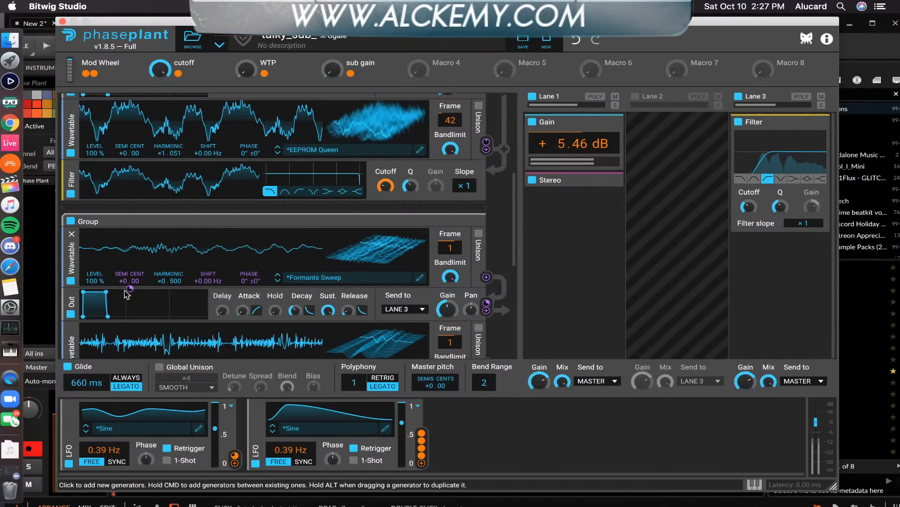
scroll(174, 270, "down", 2)
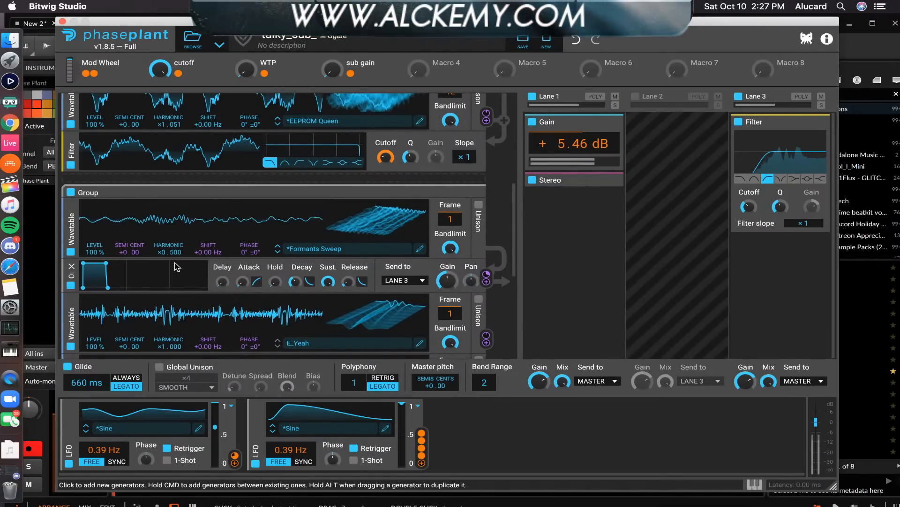
scroll(176, 246, "up", 4)
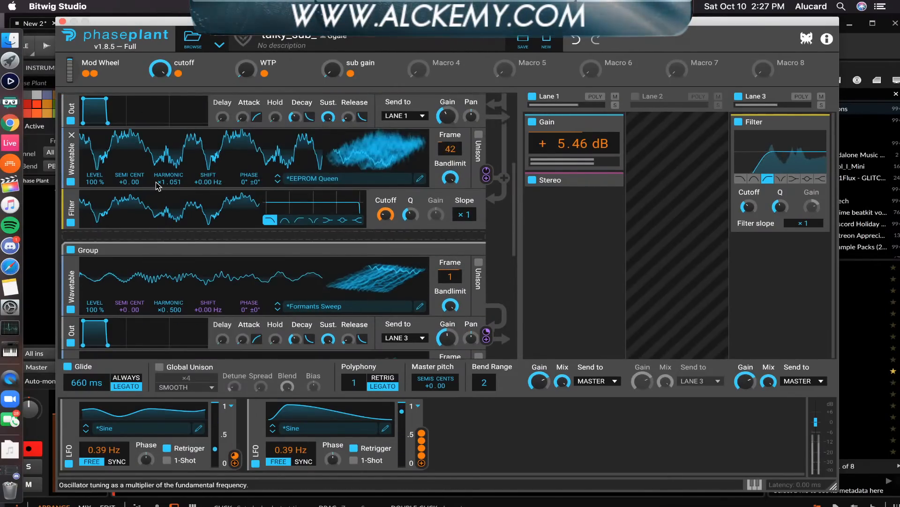
scroll(197, 176, "up", 10)
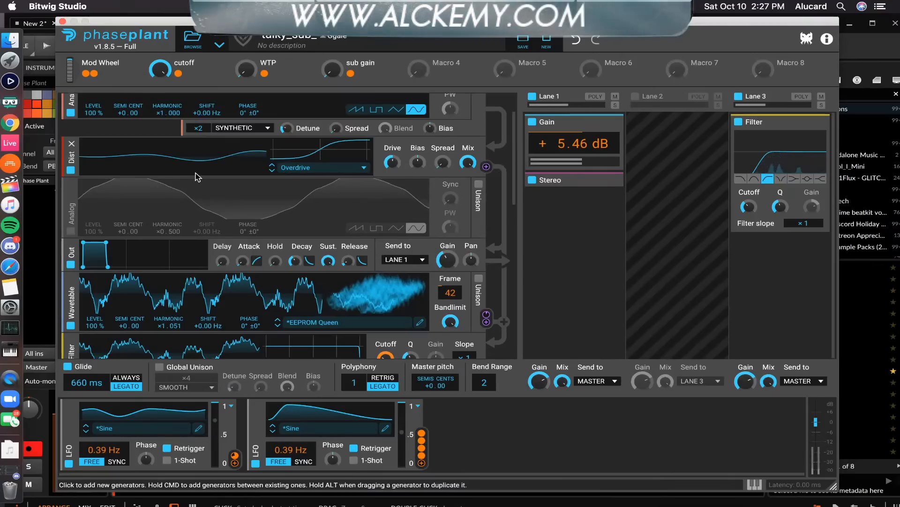
scroll(197, 175, "up", 4)
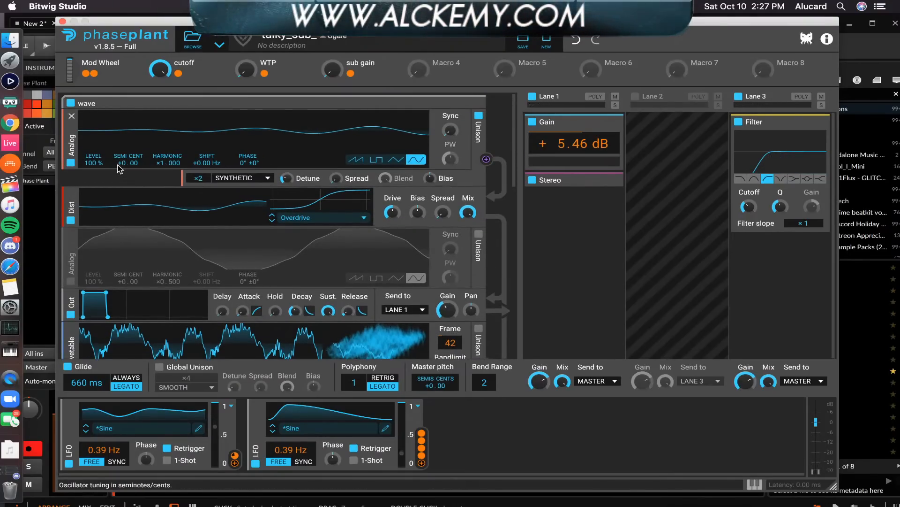
- Try the first Analog oscillator at -12 semitones and the EEPROM Queen wavetable at +12 semitones, resetting each to 0
left_click_drag(128, 162, 128, 184)
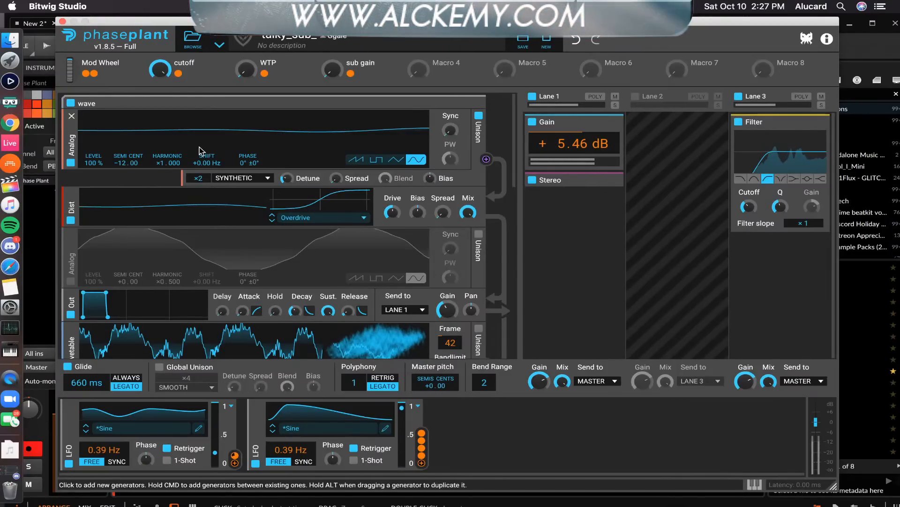
double_click(121, 164)
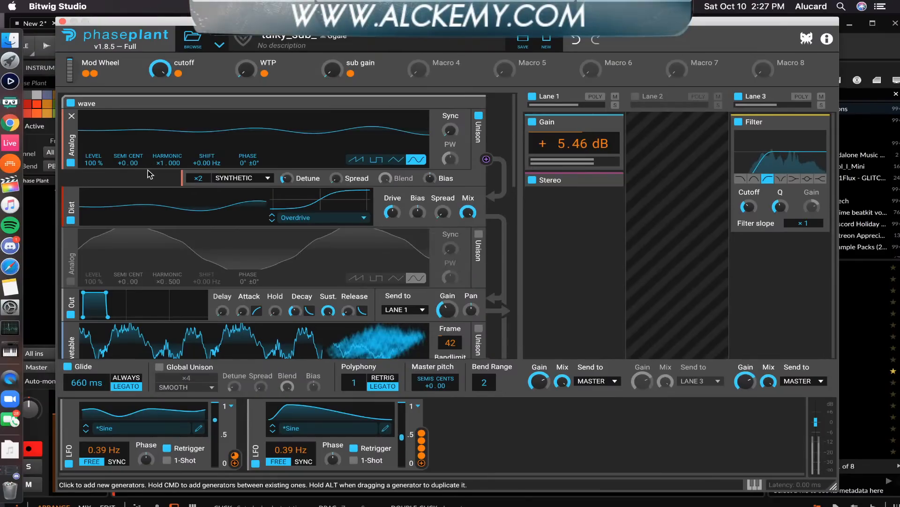
scroll(154, 242, "down", 5)
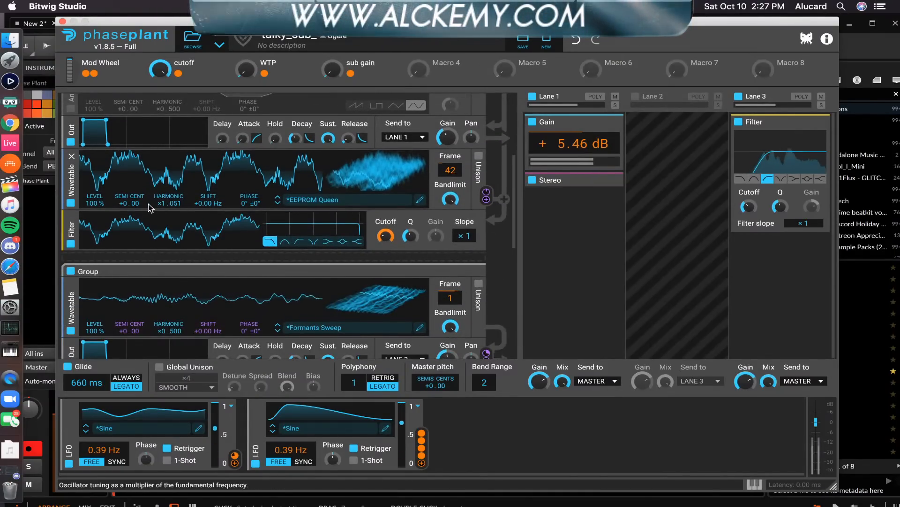
left_click_drag(130, 203, 130, 169)
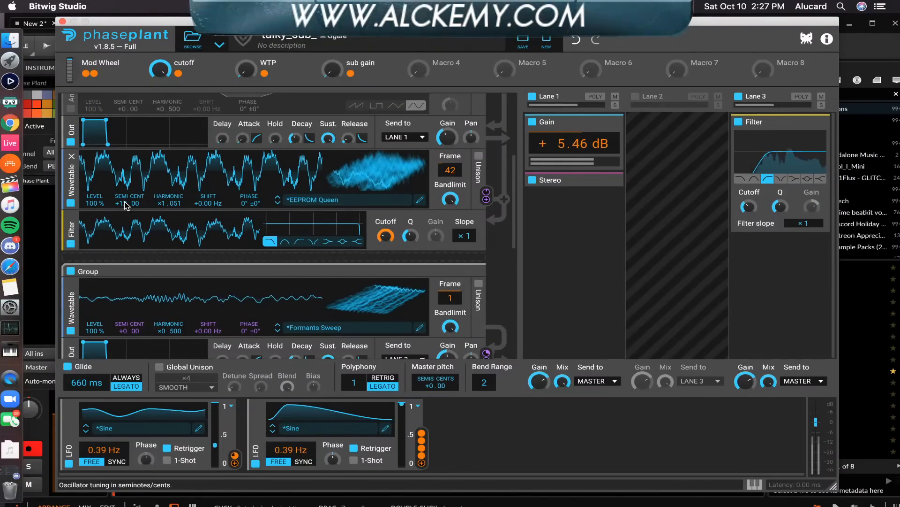
scroll(126, 206, "down", 2)
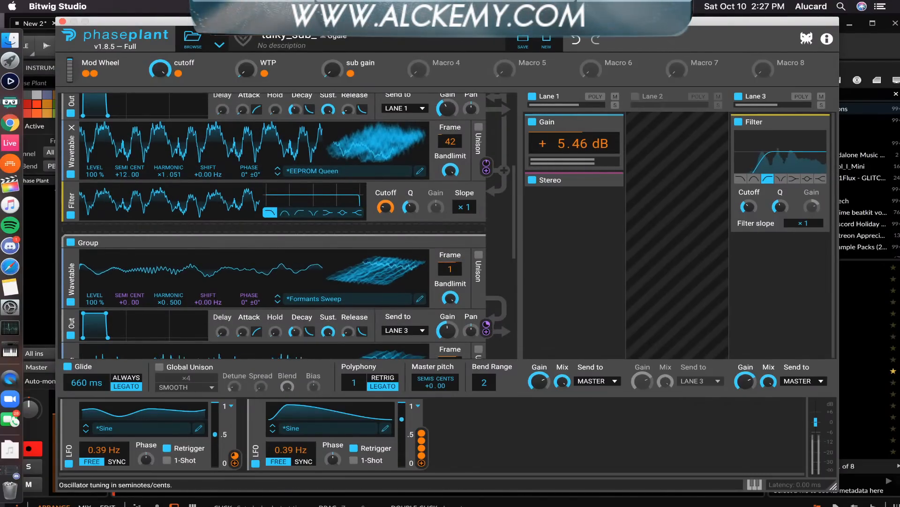
double_click(127, 175)
- Transpose the Formants Sweep wavetable oscillator, auditioning +24 semitones and settling on +12
scroll(125, 178, "down", 4)
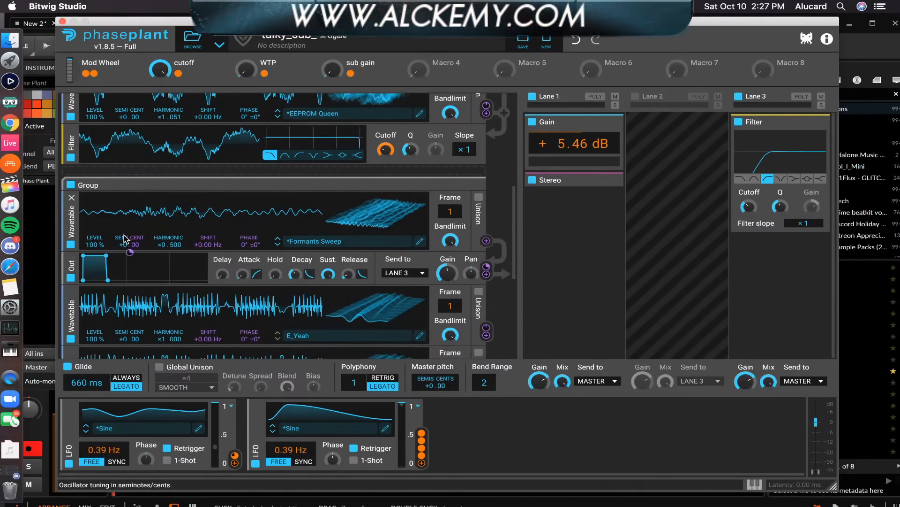
left_click_drag(124, 244, 124, 217)
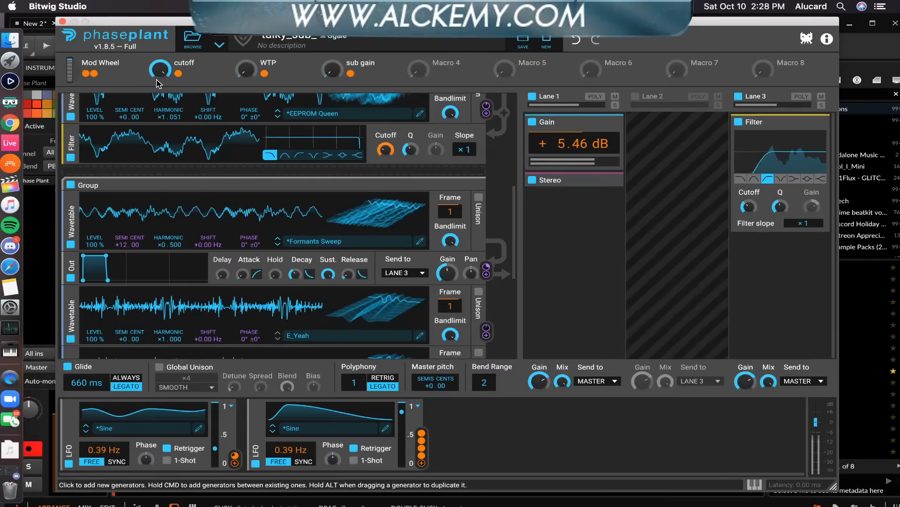
mouse_move(159, 75)
left_mouse_down()
mouse_move(158, 103)
mouse_move(159, 78)
left_mouse_up()
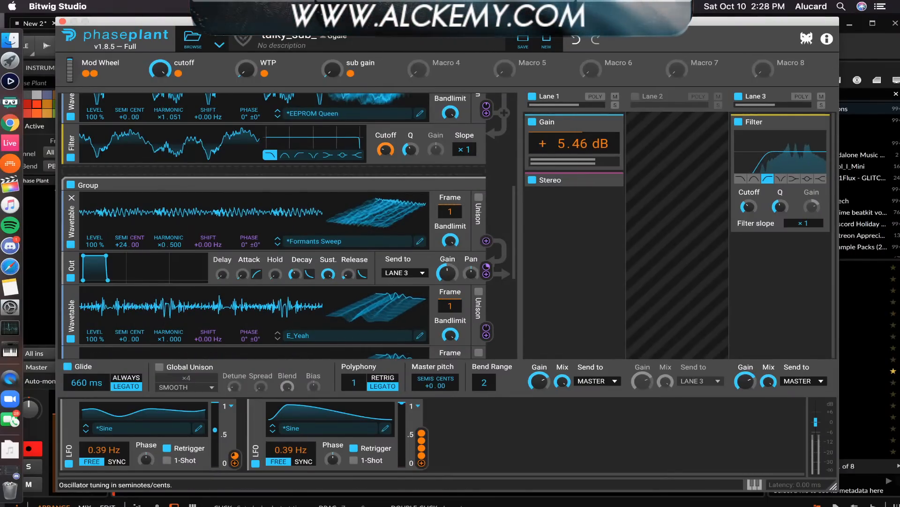
left_click_drag(127, 246, 127, 268)
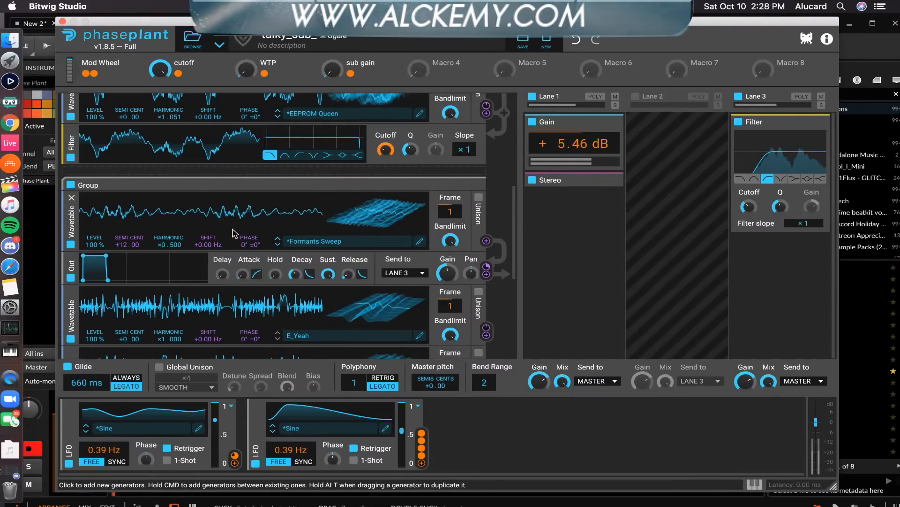
- Review the tuning settings of the three E_Yeah oscillators and the Default Wavetable modulator in the group
scroll(233, 233, "down", 3)
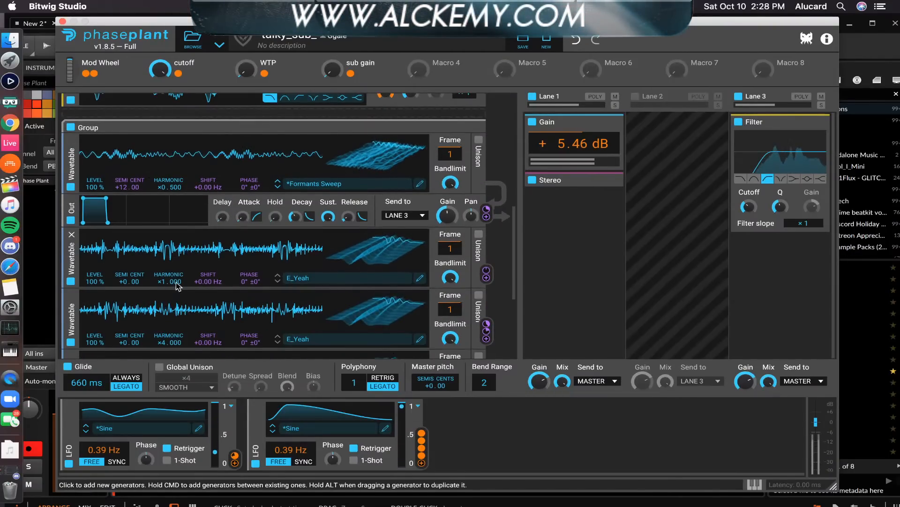
scroll(145, 322, "down", 3)
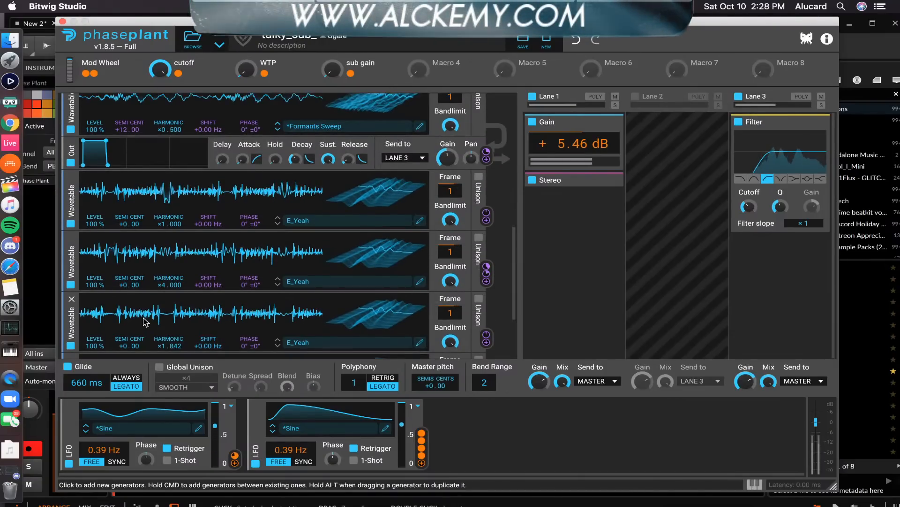
scroll(145, 322, "down", 3)
scroll(145, 322, "down", 2)
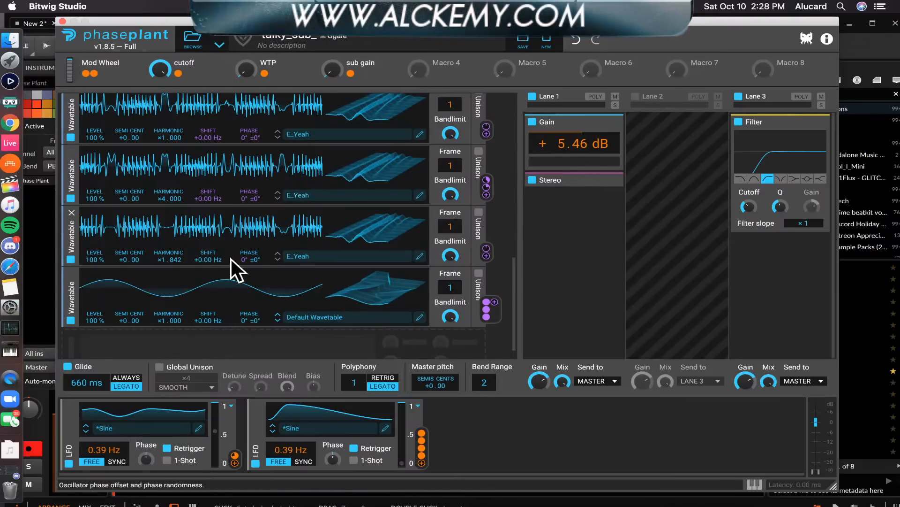
scroll(196, 263, "up", 3)
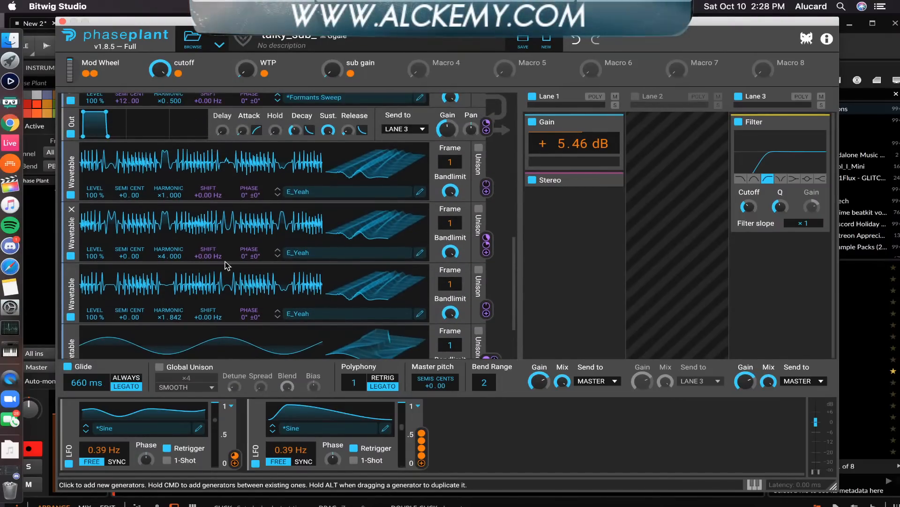
scroll(200, 195, "up", 4)
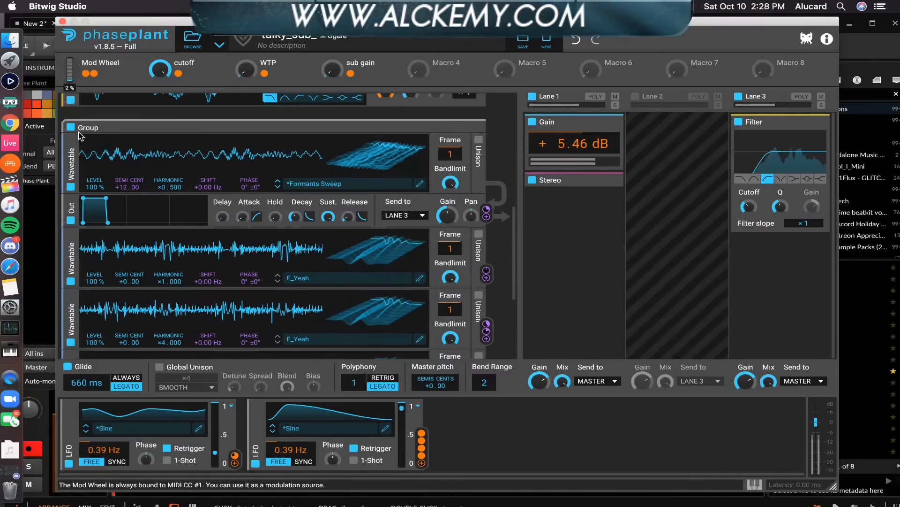
- Turn the Mod Wheel down and raise the WTP macro to nearly its maximum, leaving the sub gain macro down
left_click_drag(69, 69, 69, 77)
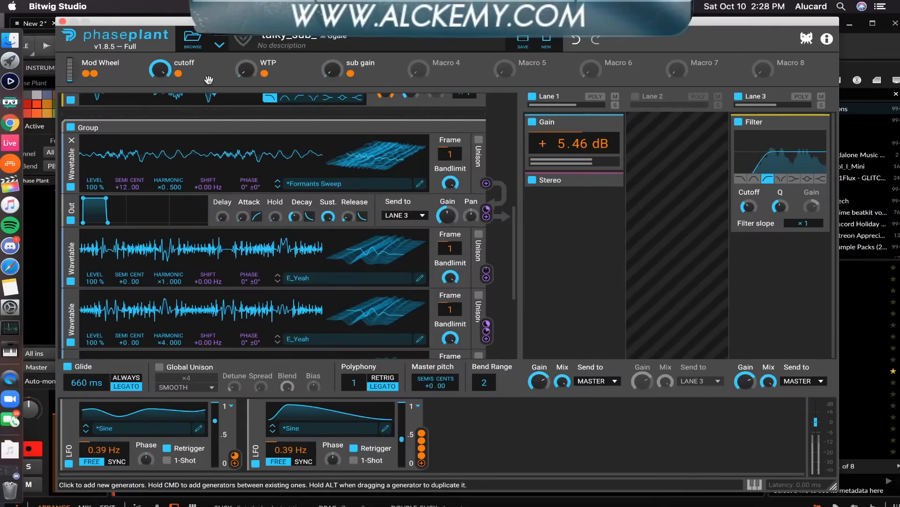
left_click_drag(245, 75, 245, 58)
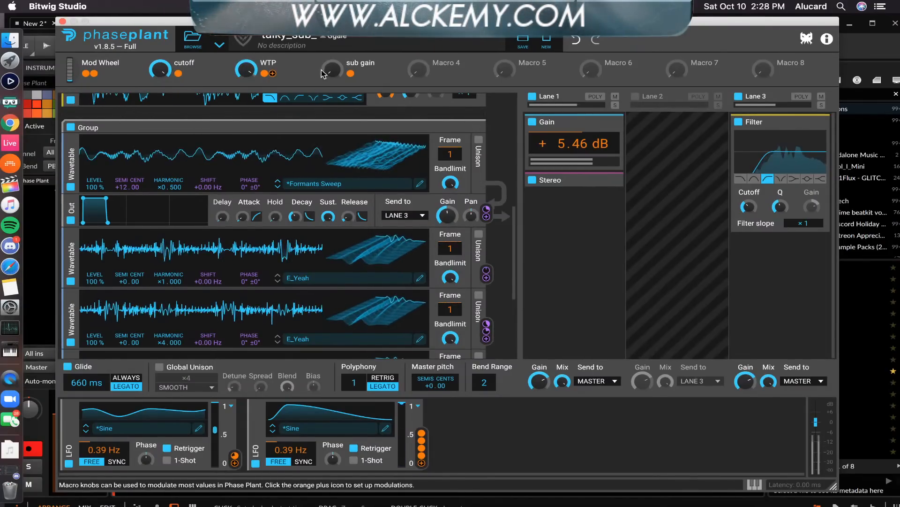
mouse_move(336, 75)
left_mouse_down()
mouse_move(336, 56)
mouse_move(336, 75)
left_mouse_up()
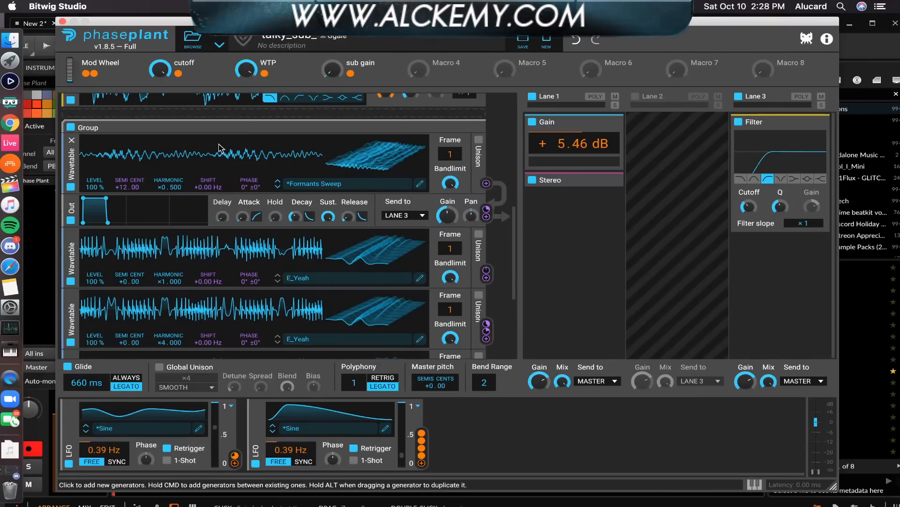
- Reset the Formants Sweep oscillator's tuning to a harmonic of ×1.000 and 0 semitones
scroll(220, 148, "down", 3)
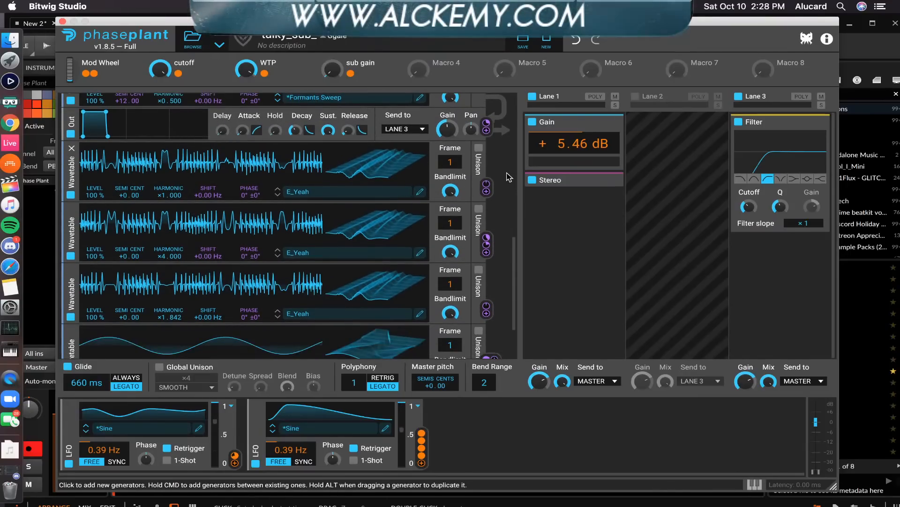
scroll(406, 221, "up", 5)
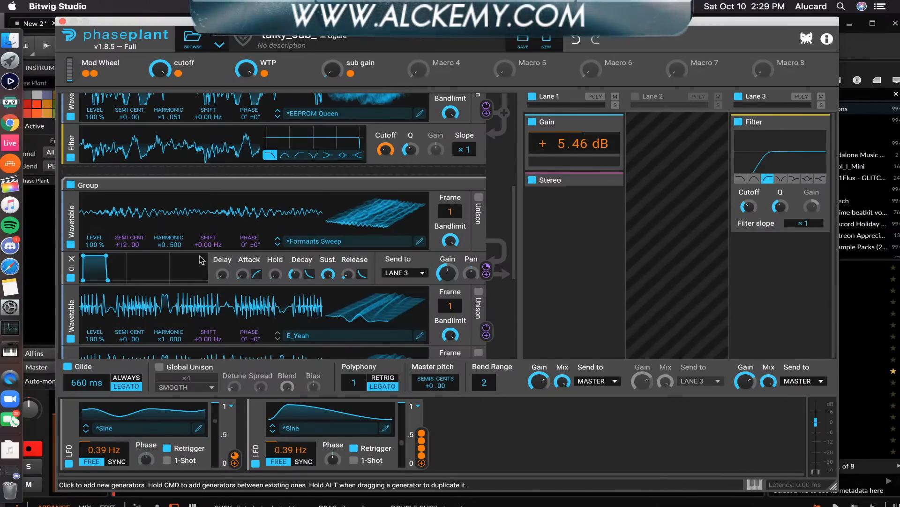
double_click(164, 245)
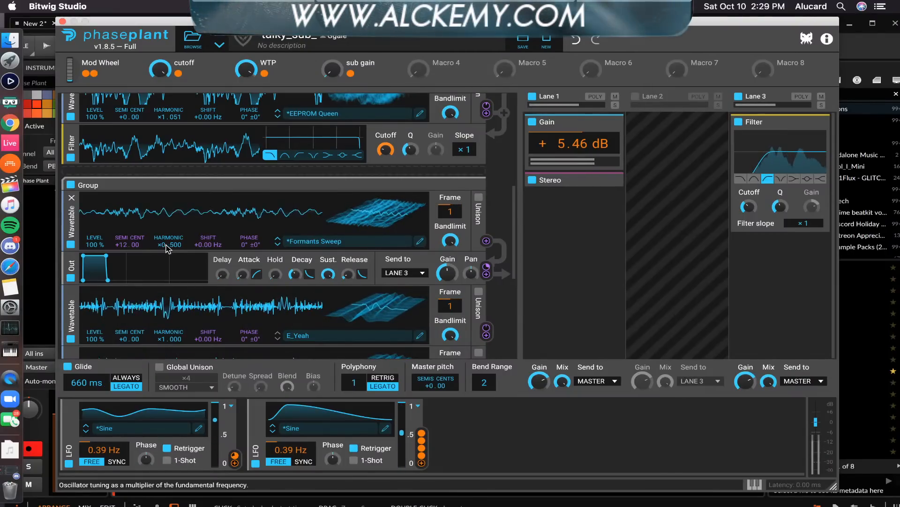
double_click(124, 244)
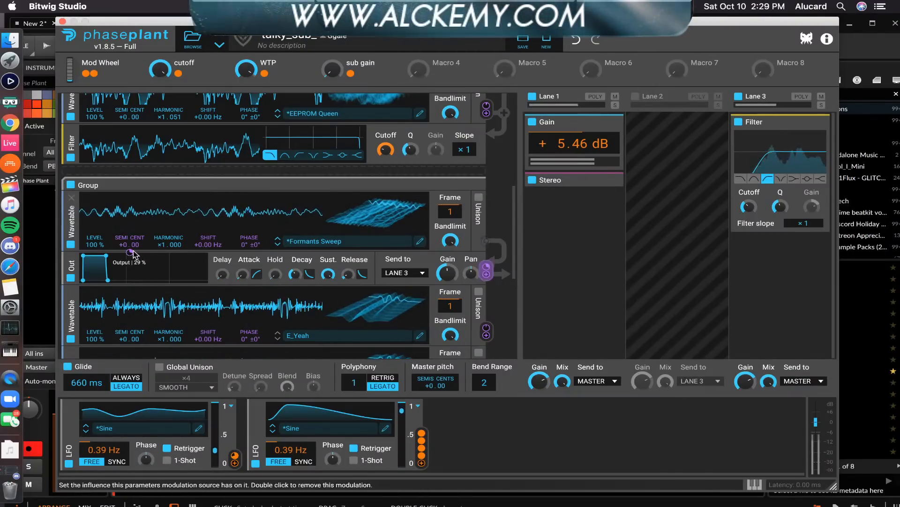
- Check the semitone and harmonic values of the E_Yeah and Default Wavetable oscillators beneath the Formants Sweep output
scroll(181, 279, "down", 2)
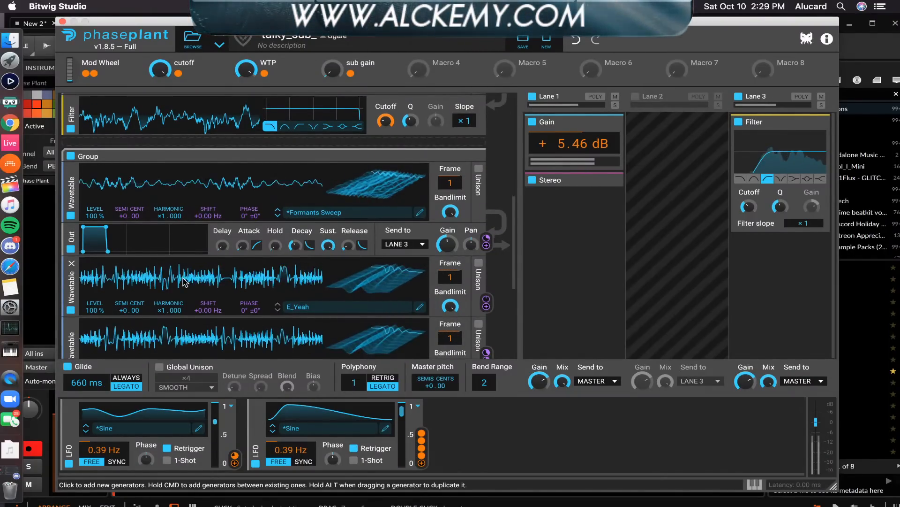
scroll(202, 249, "down", 2)
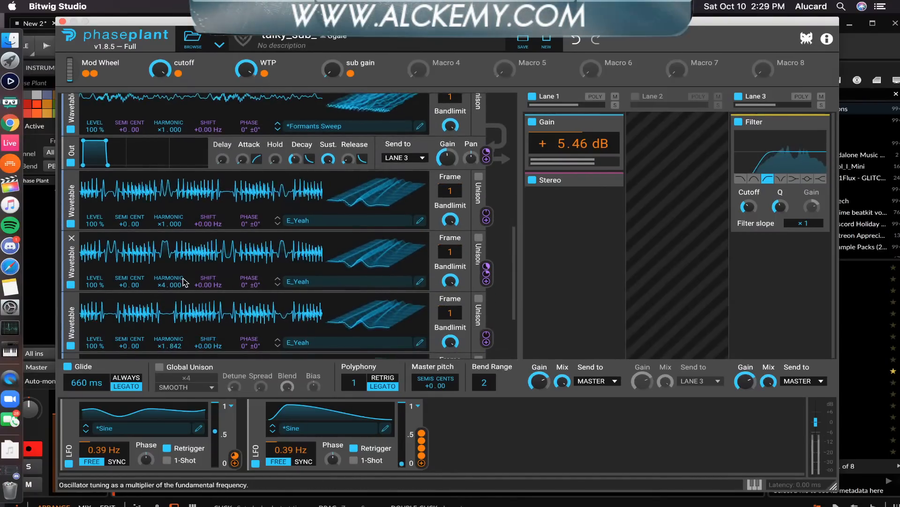
mouse_move(209, 233)
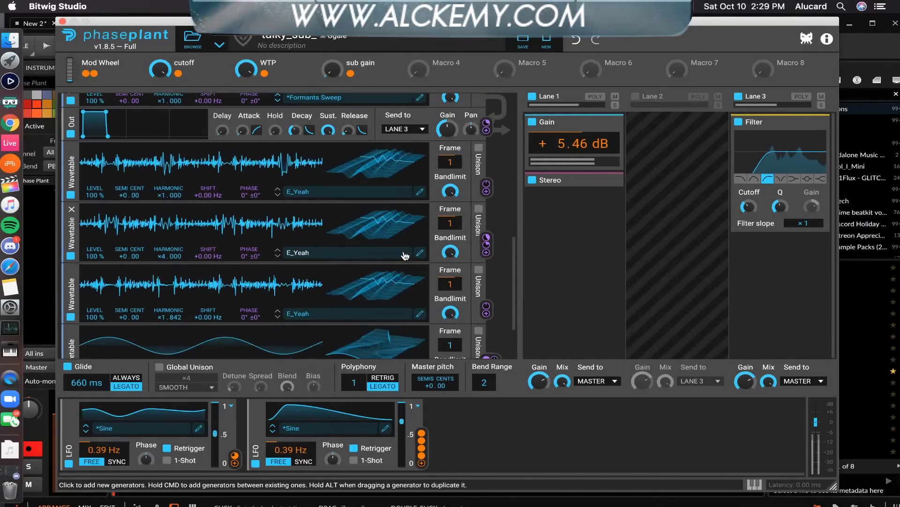
scroll(405, 256, "down", 2)
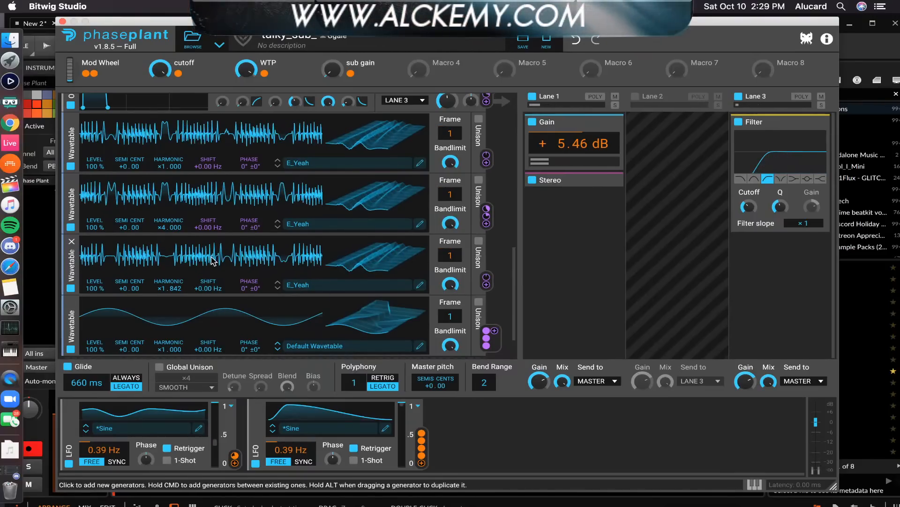
scroll(212, 261, "down", 1)
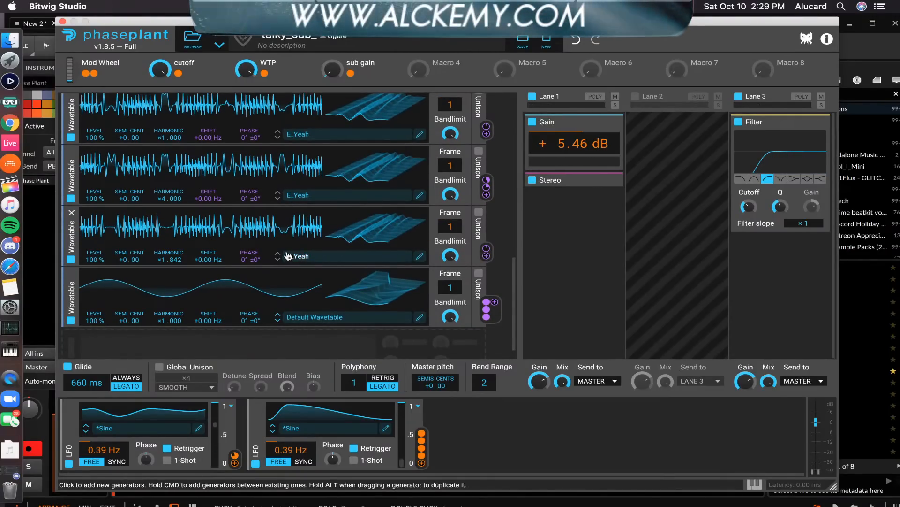
scroll(288, 253, "down", 1)
scroll(288, 253, "down", 1)
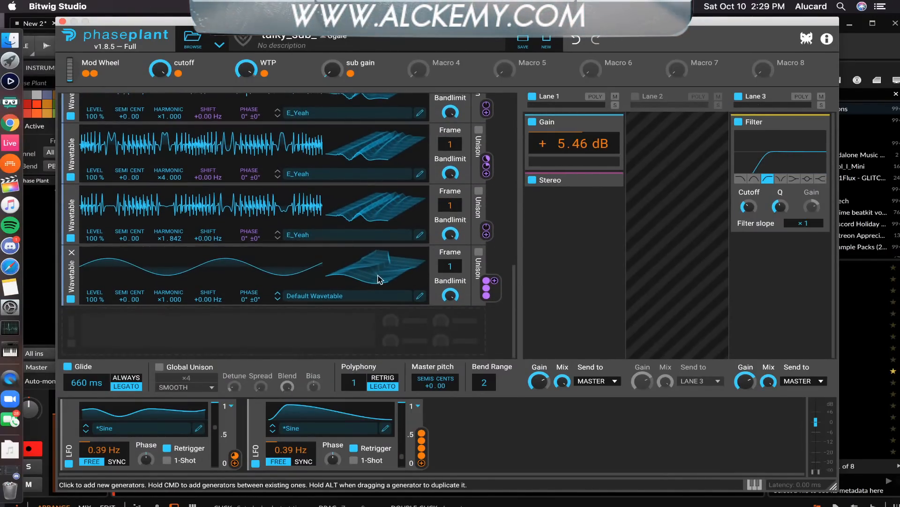
- Enable the wave group's second Analog oscillator in place of the unison one and move it to the start of the group
scroll(380, 278, "up", 10)
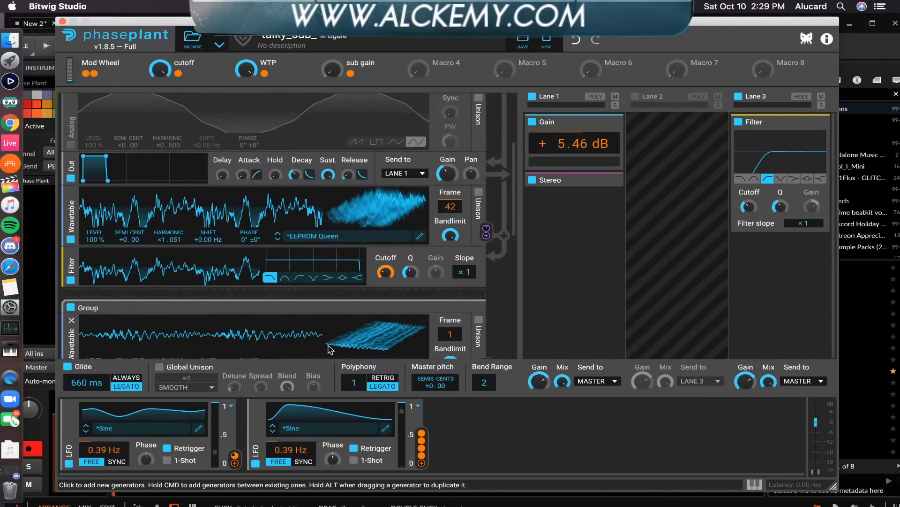
scroll(187, 287, "up", 5)
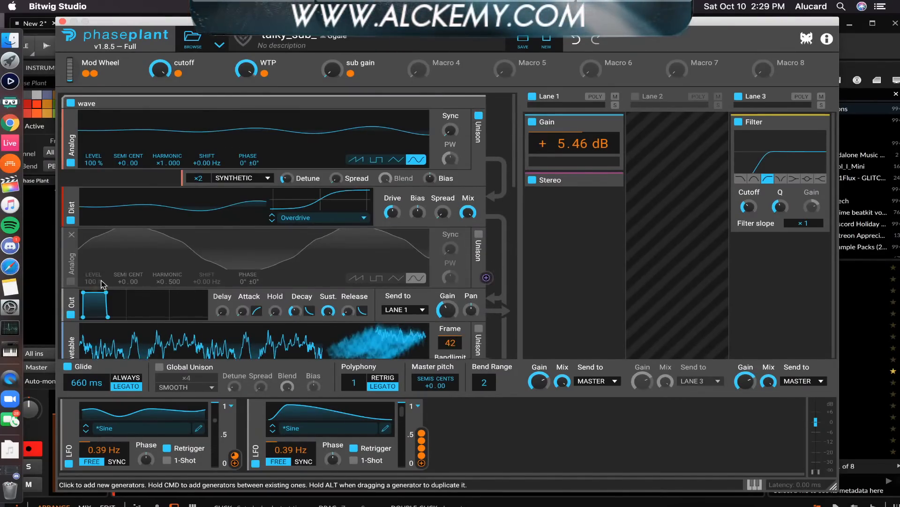
left_click(70, 281)
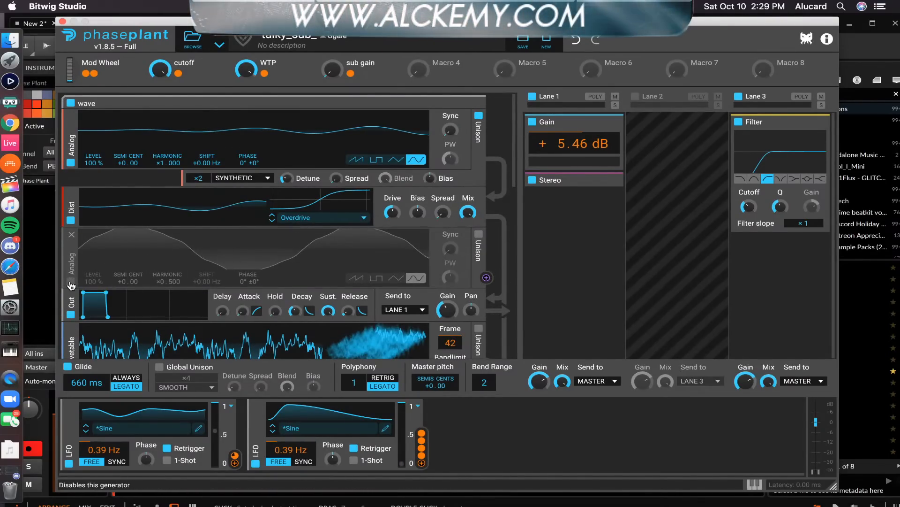
left_click(71, 163)
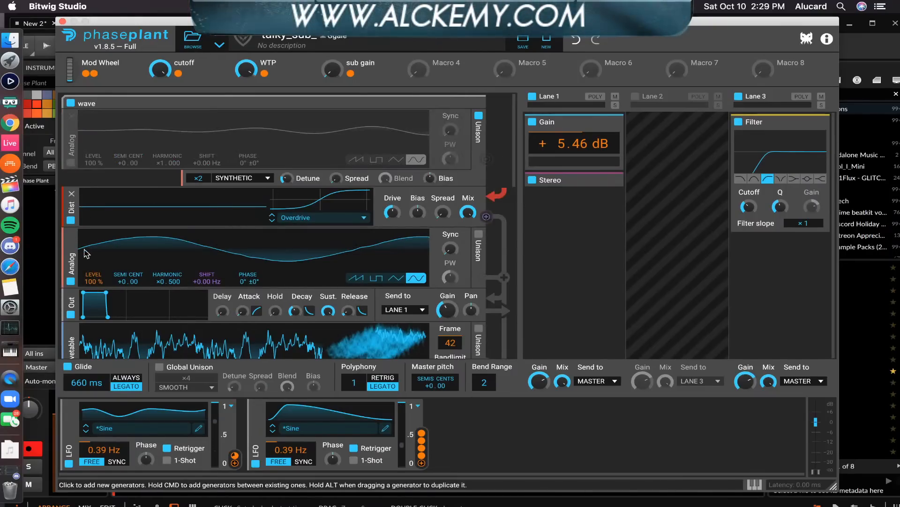
left_click_drag(71, 260, 71, 141)
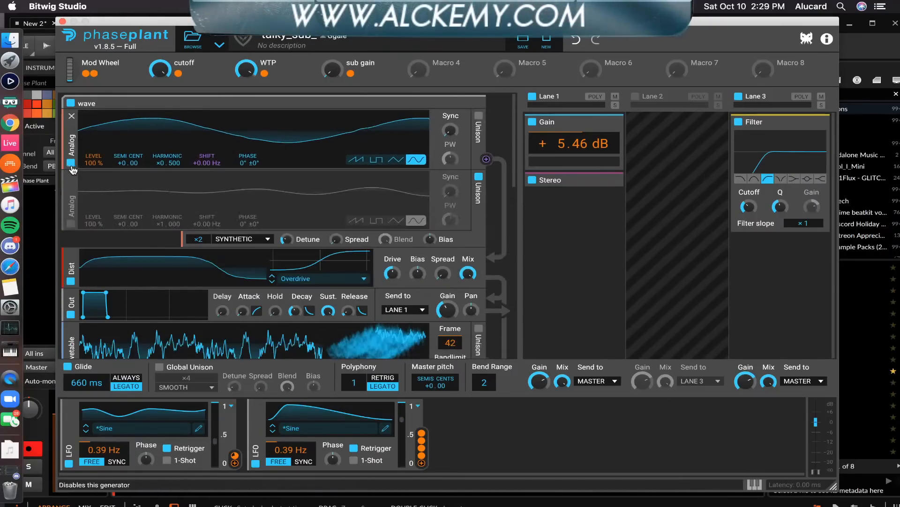
- Reset the first Analog oscillator's harmonic to ×1.000, and swap it off in favour of the unison Analog oscillator
double_click(168, 164)
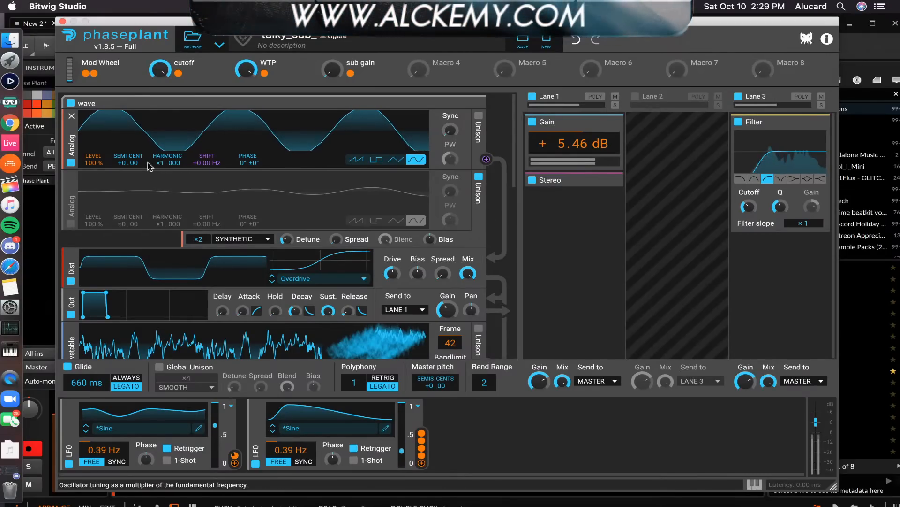
mouse_move(121, 163)
left_mouse_down()
mouse_move(121, 143)
mouse_move(121, 160)
left_mouse_up()
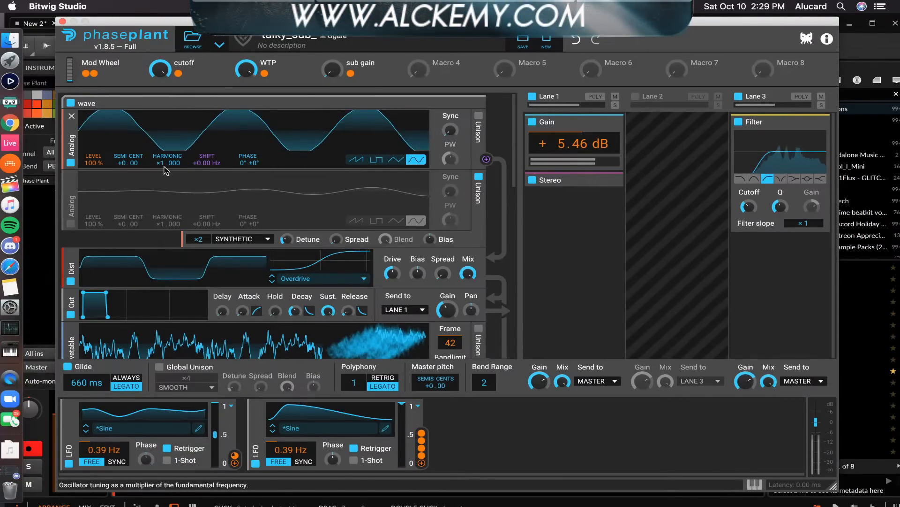
left_click(70, 163)
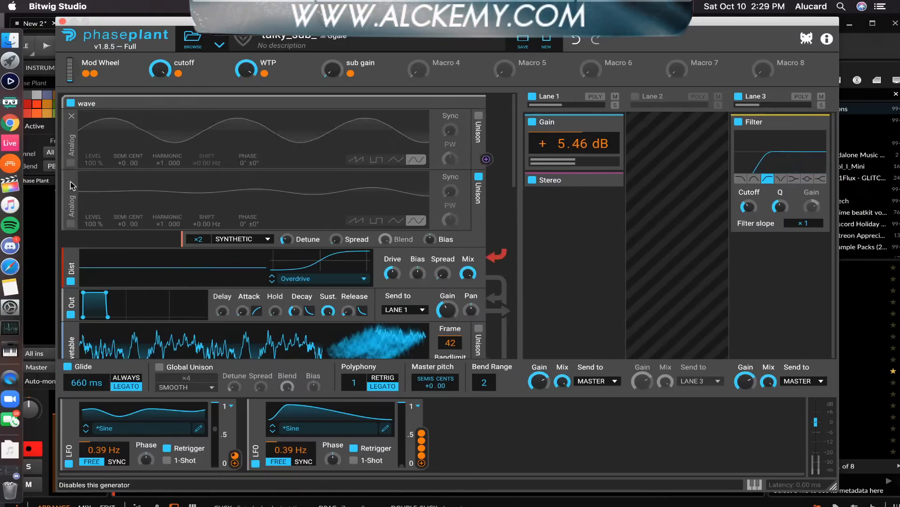
left_click(70, 224)
- Look over the wave group, EEPROM Queen and Formants Sweep layers and the available modulator types
scroll(141, 202, "down", 10)
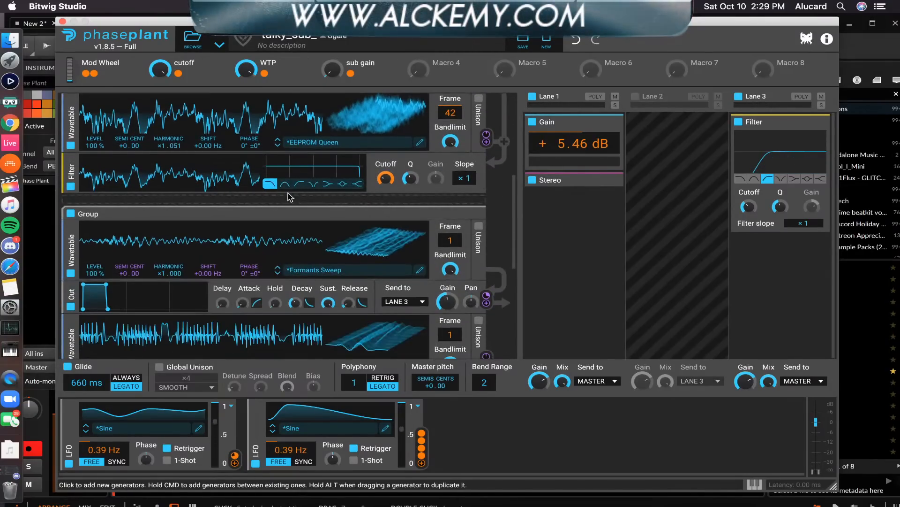
scroll(288, 196, "up", 6)
scroll(288, 224, "up", 2)
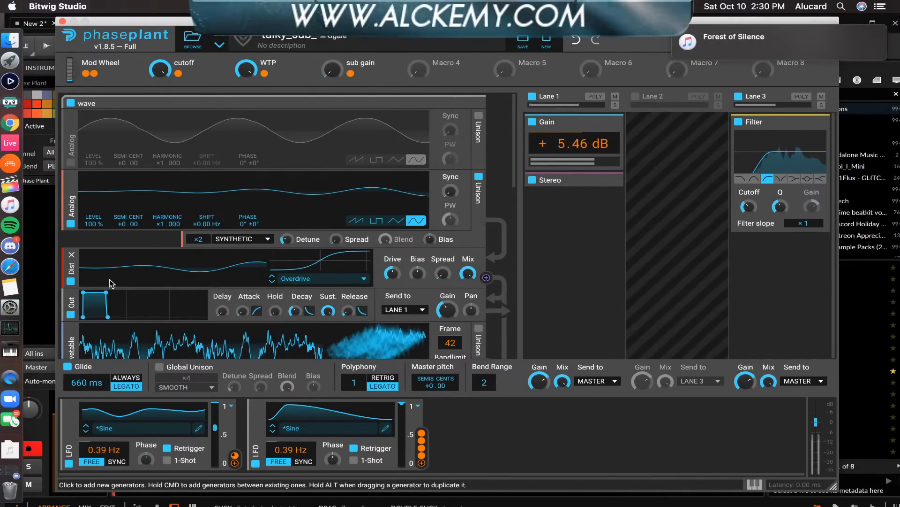
scroll(116, 234, "down", 9)
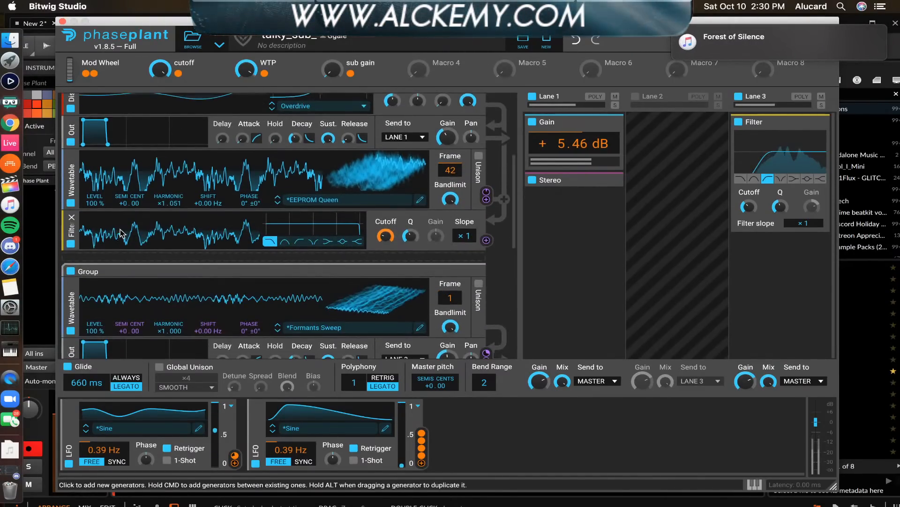
scroll(172, 231, "down", 3)
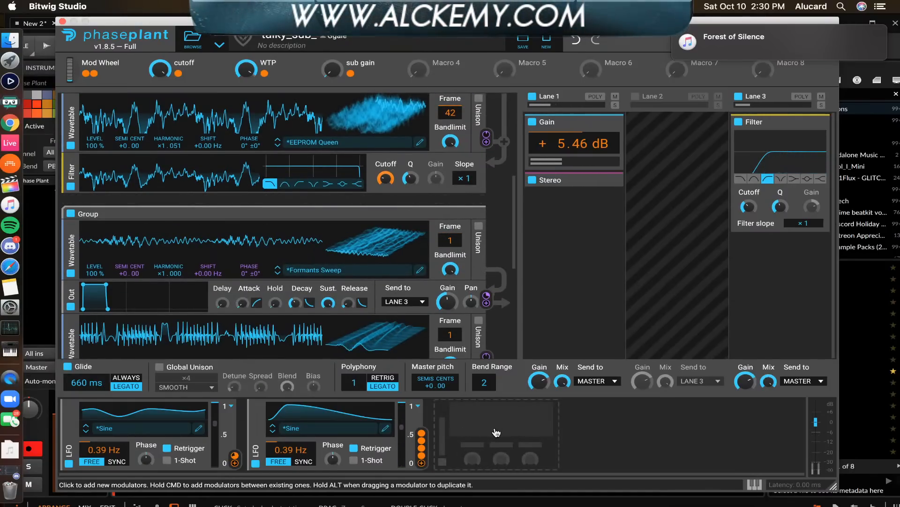
left_click(496, 432)
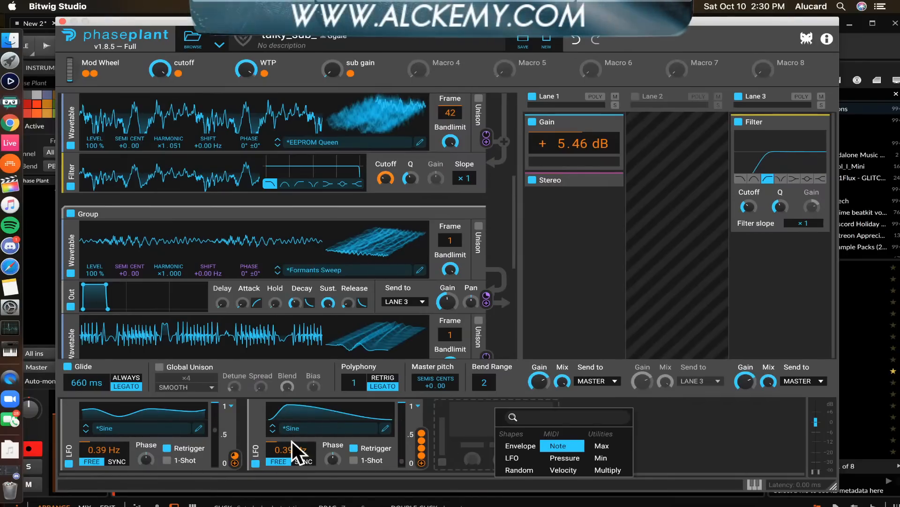
left_click(103, 452)
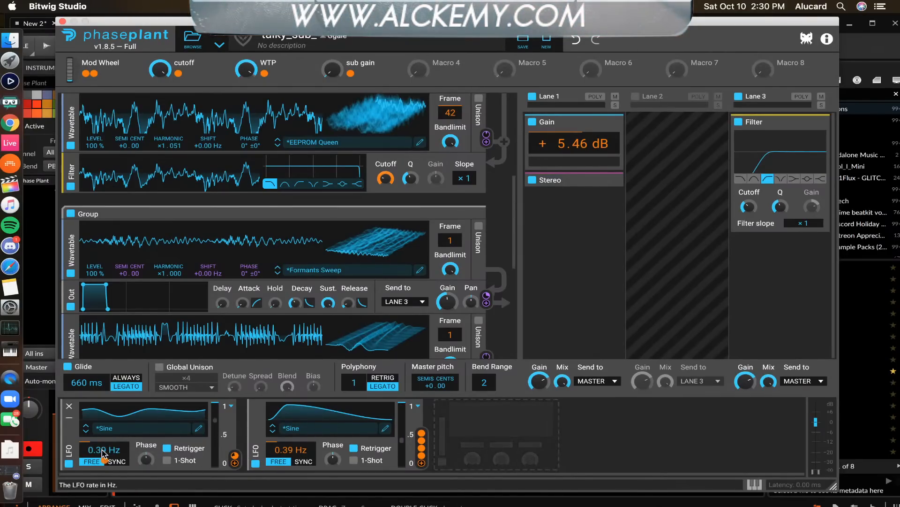
- Set the Mod Wheel's modulation of the LFO rates to 40% on the first LFO and 33% on the second, testing the wheel
mouse_move(104, 459)
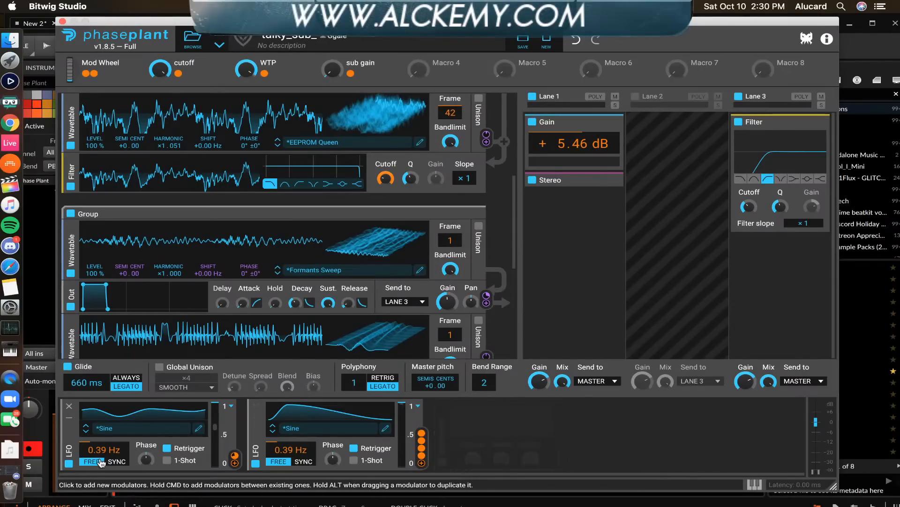
left_click_drag(69, 80, 71, 3)
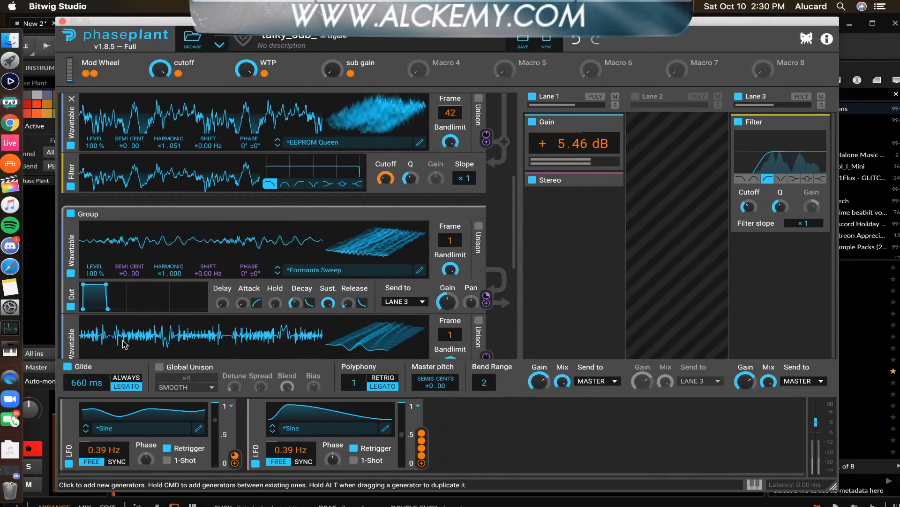
mouse_move(107, 463)
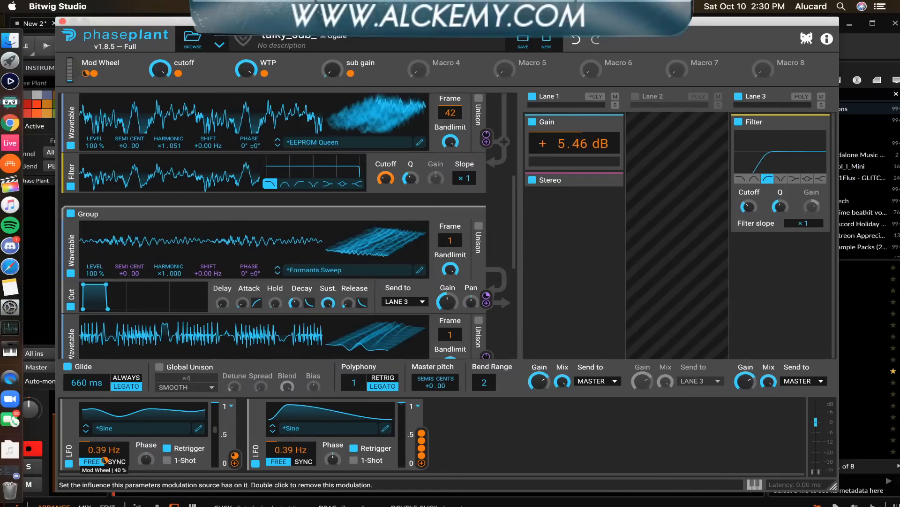
mouse_move(293, 461)
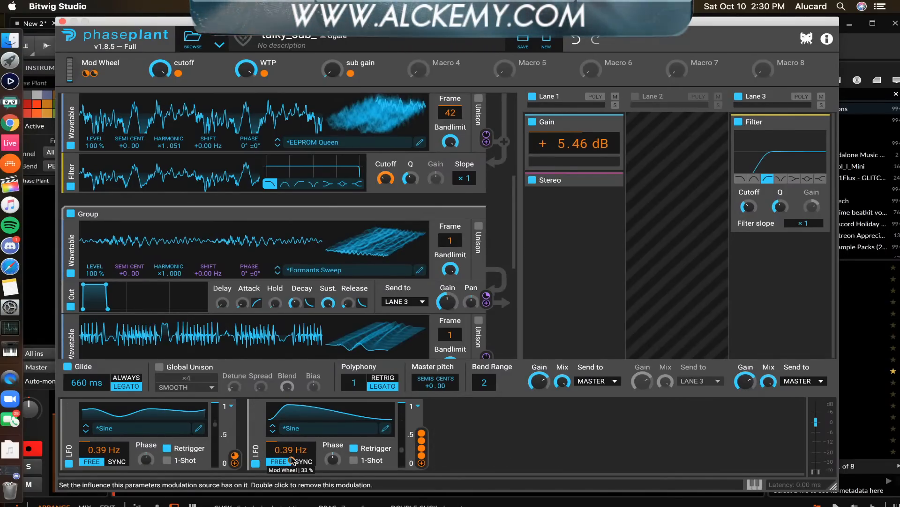
left_click_drag(69, 60, 64, 83)
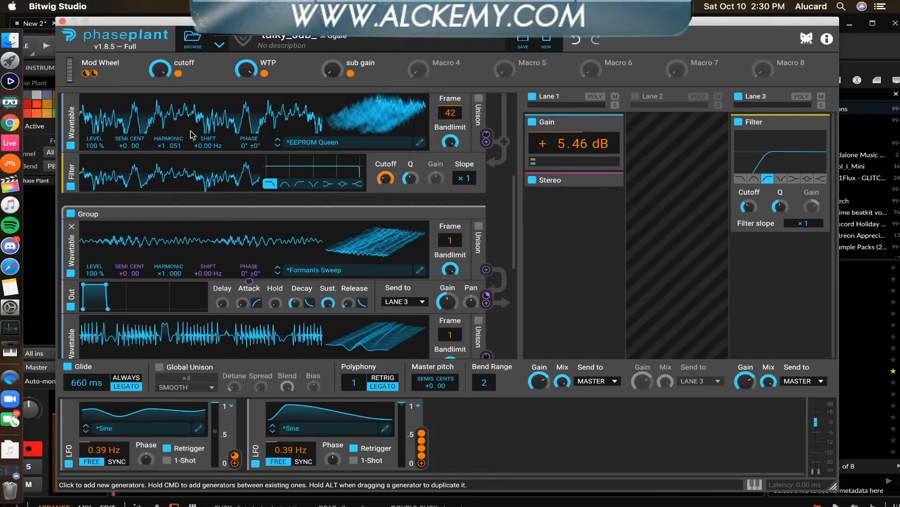
- Assign the Mod Wheel to modulate the unison detune of the enabled Analog oscillator in the wave group
scroll(231, 150, "up", 5)
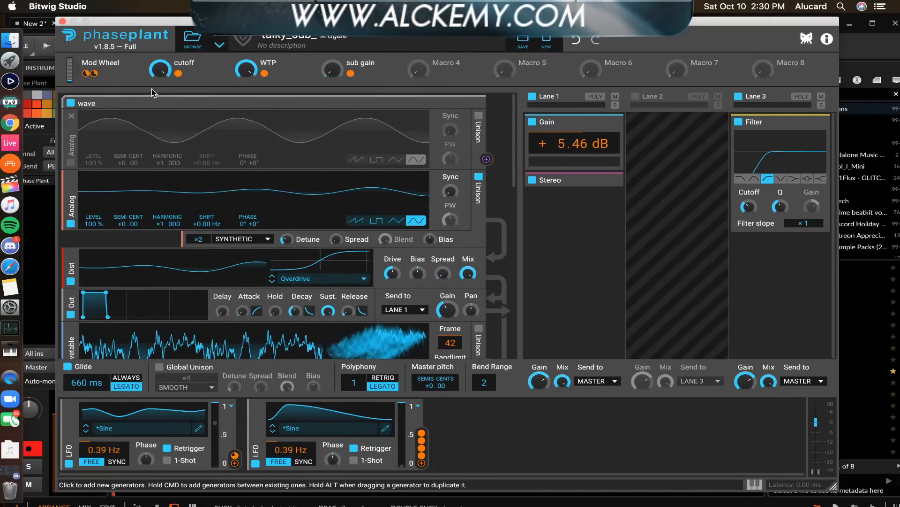
left_click(102, 73)
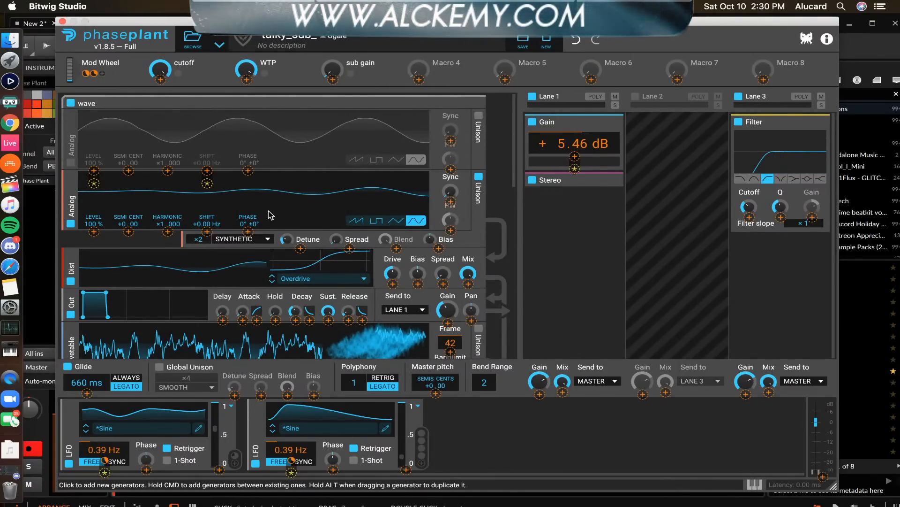
left_click(300, 248)
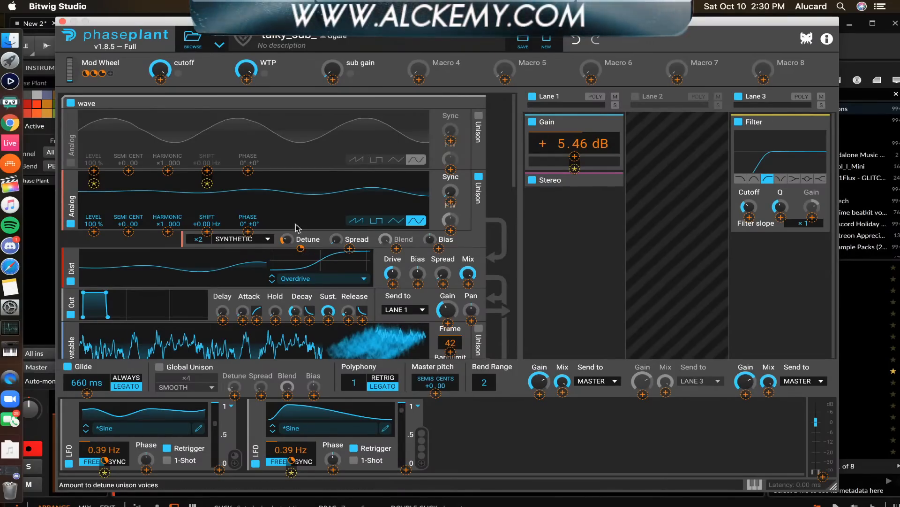
- Sweep the Mod Wheel up and down to audition its modulation of the LFO rates and the unison detune
left_click(194, 77)
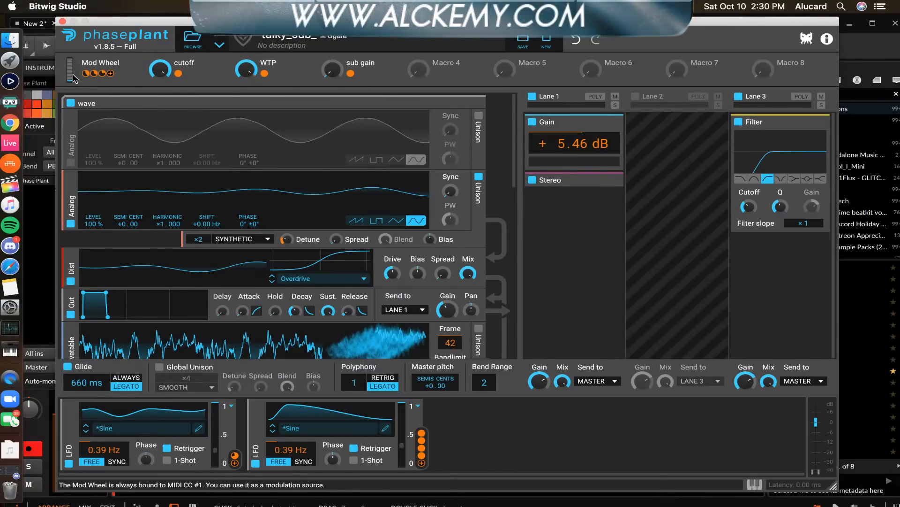
mouse_move(71, 74)
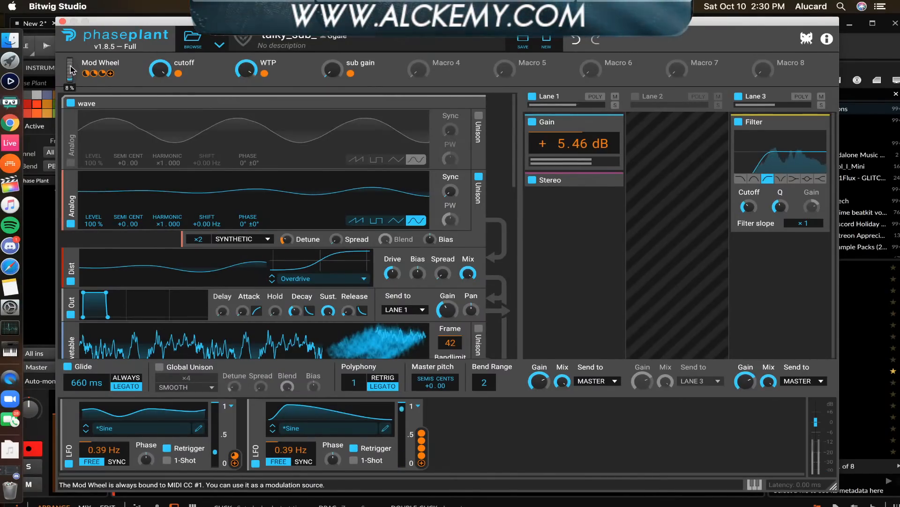
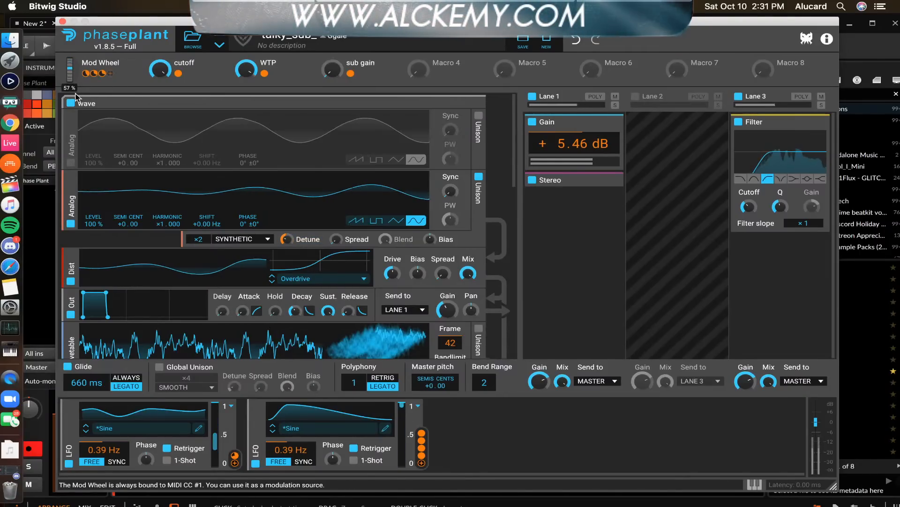
left_click_drag(75, 91, 73, 76)
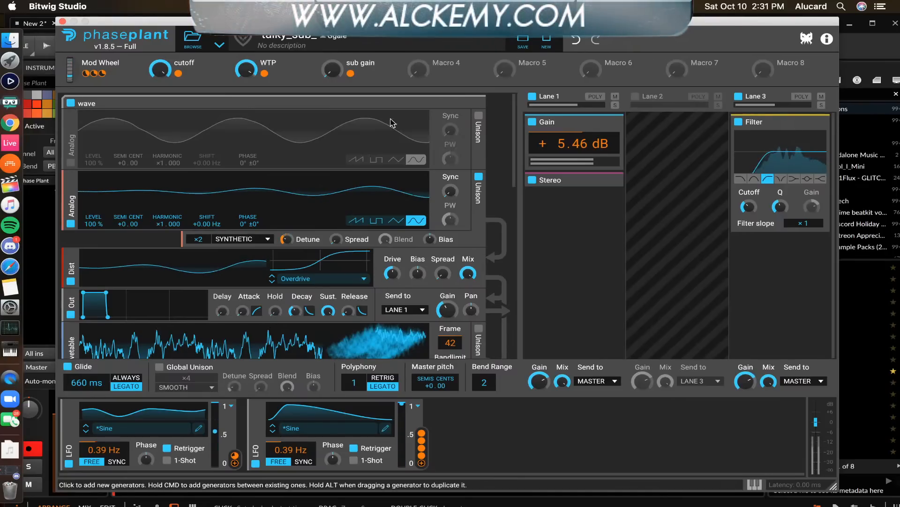
- Route the Formants Sweep output to Lane 2, enabling that lane and moving the Filter from Lane 3 into it
left_click(607, 123)
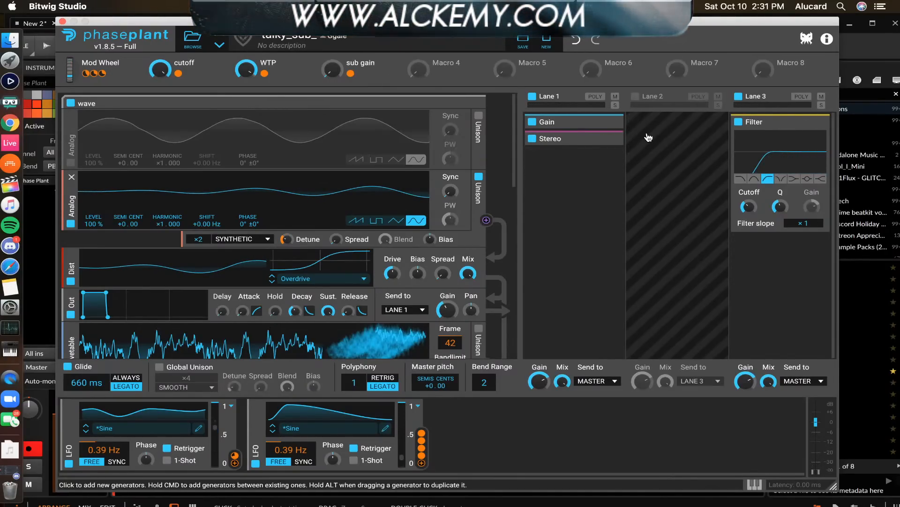
scroll(348, 227, "down", 3)
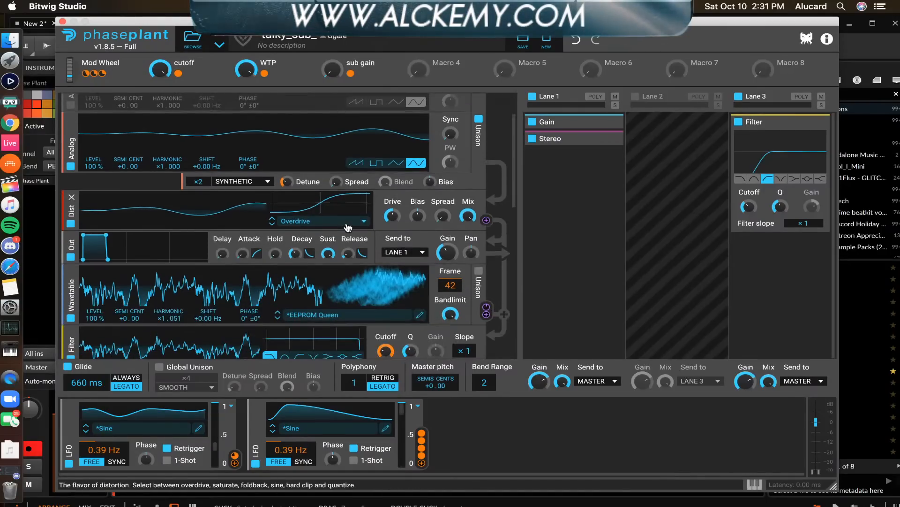
scroll(347, 227, "down", 10)
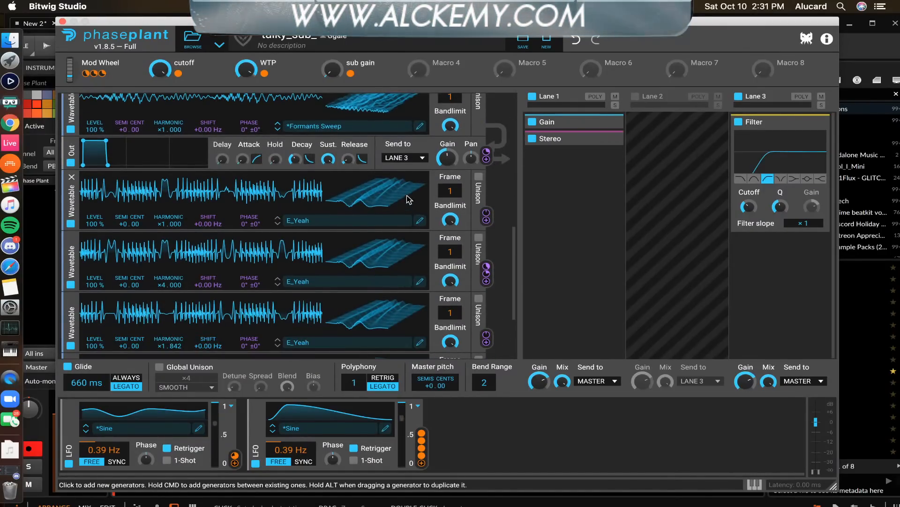
left_click(403, 158)
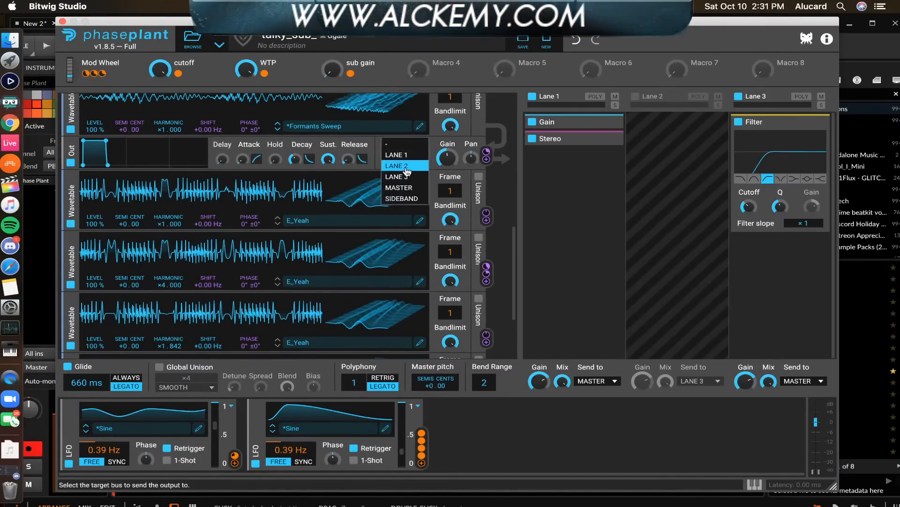
left_click(403, 176)
left_click_drag(782, 132, 675, 131)
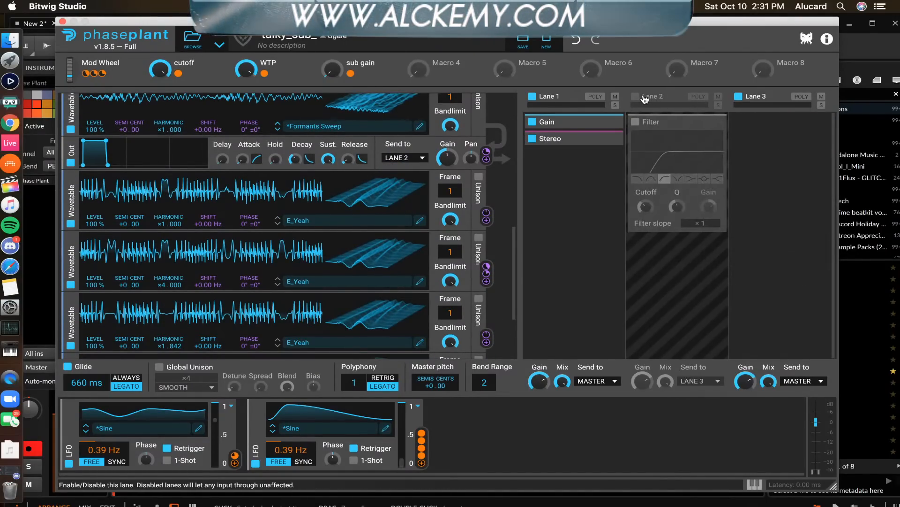
left_click(639, 98)
- Add a Dynamics effect to Lane 3 with a downward compression ratio of 2.9:1 and shorter attack and release times
left_click(798, 150)
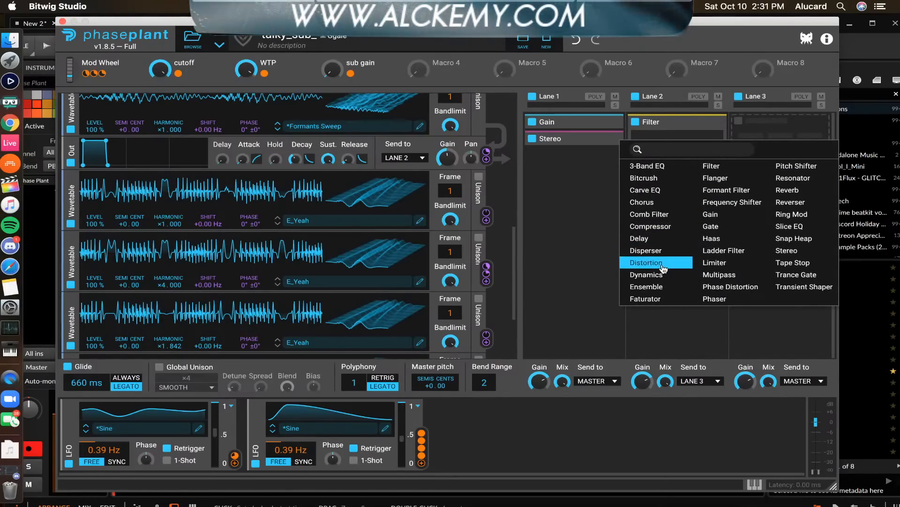
left_click(676, 274)
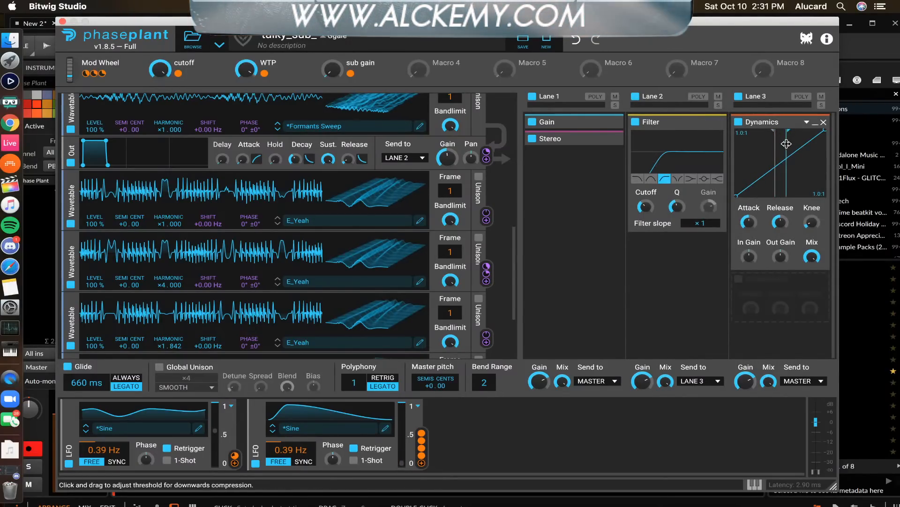
scroll(267, 261, "up", 5)
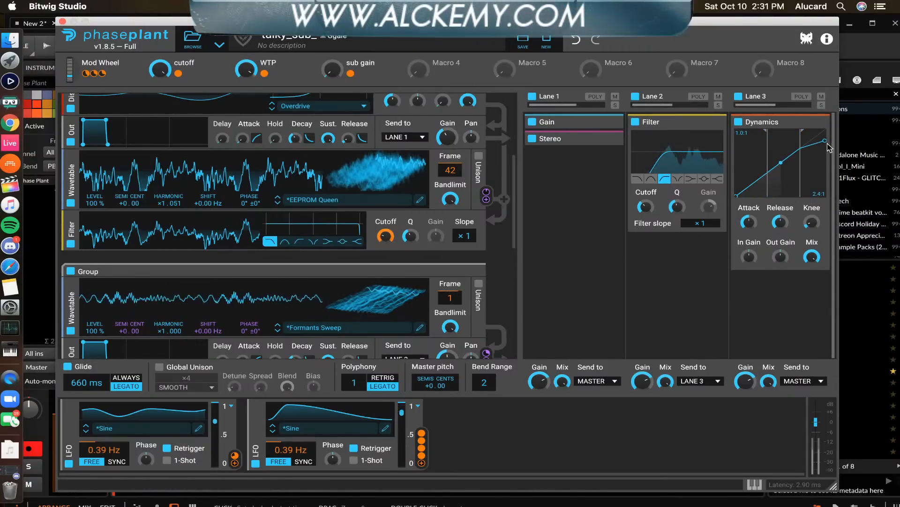
left_click_drag(825, 142, 825, 143)
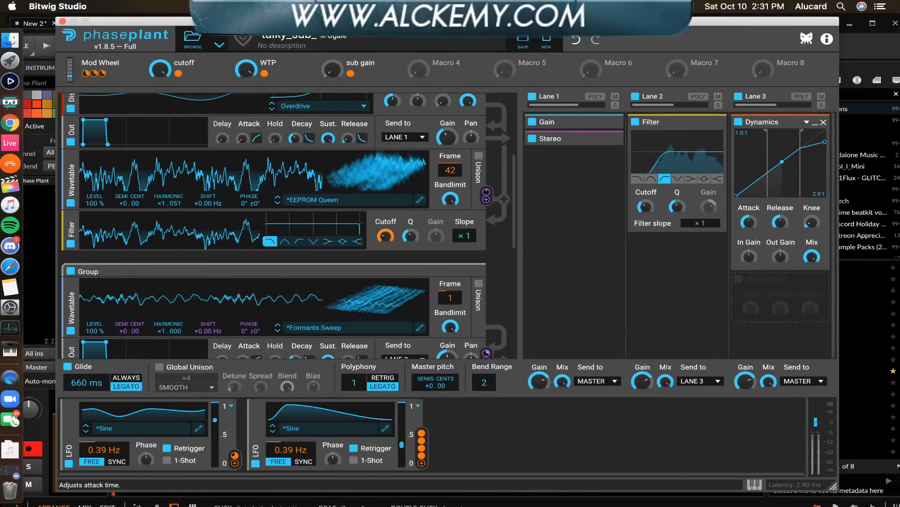
left_click_drag(749, 222, 780, 241)
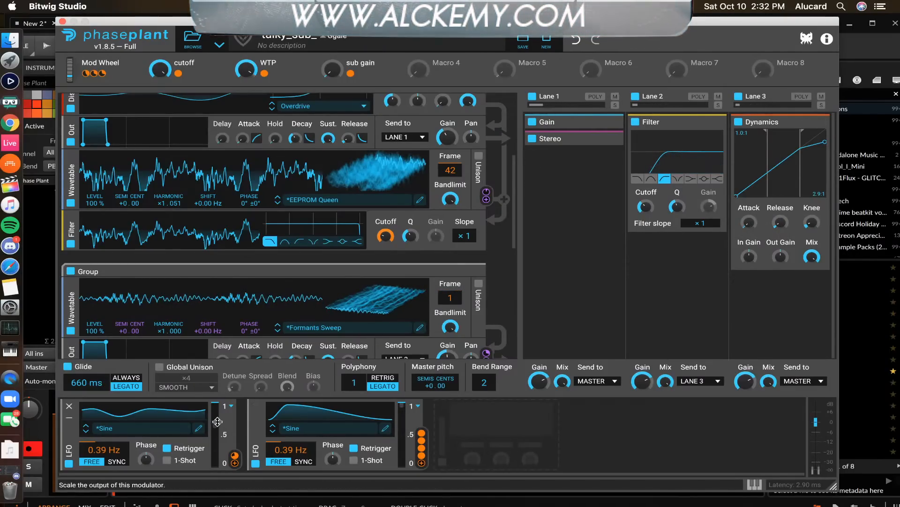
- Add a Limiter after Dynamics in Lane 3 with about +8.40 dB of input gain, and collapse both effects
scroll(277, 292, "down", 3)
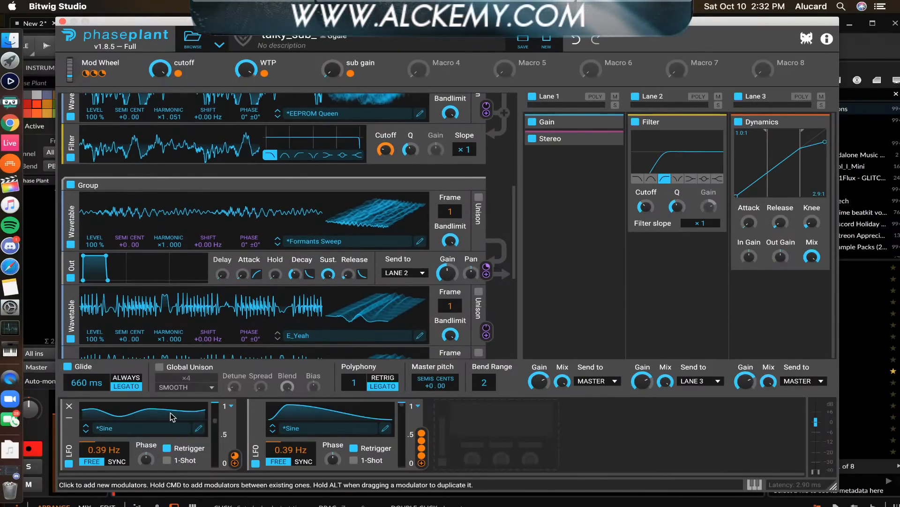
scroll(168, 186, "up", 5)
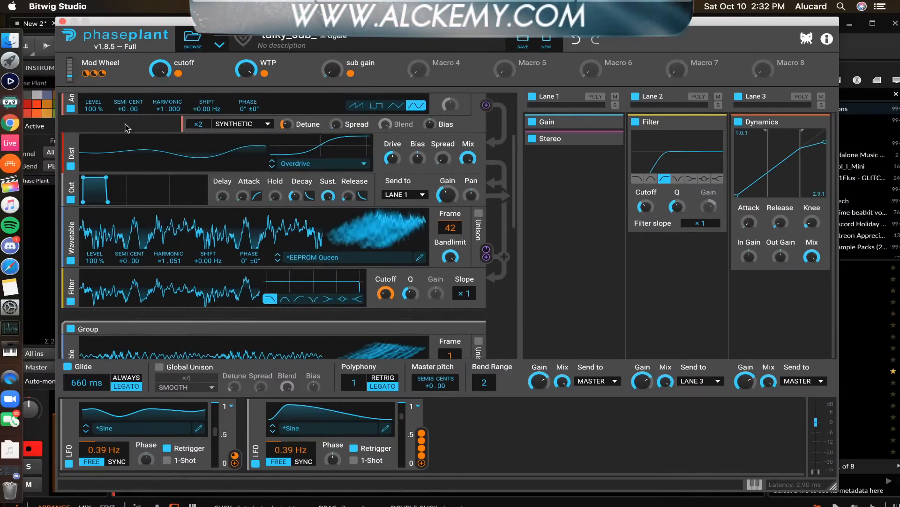
scroll(165, 170, "down", 1)
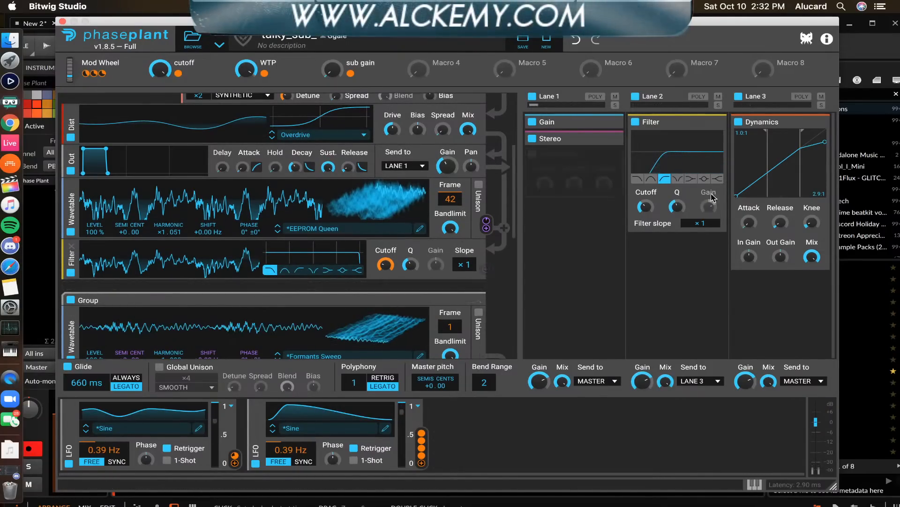
left_click(816, 123)
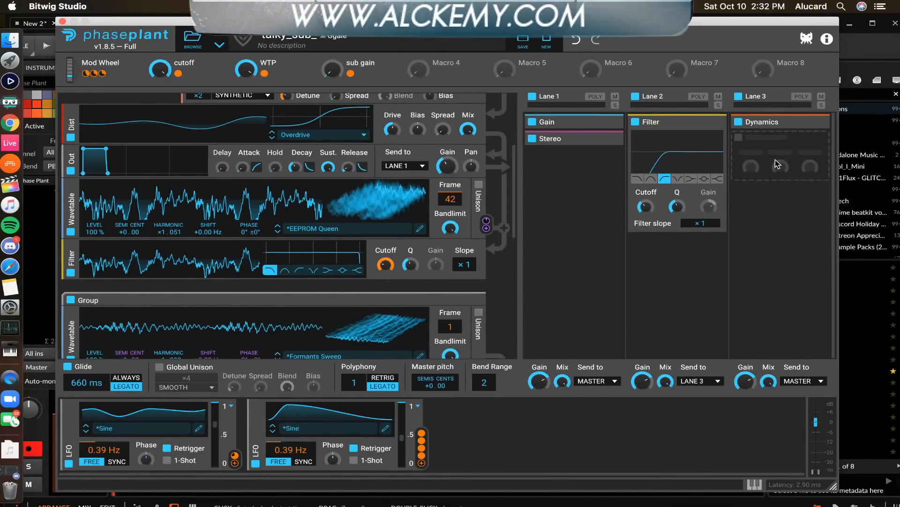
left_click(800, 159)
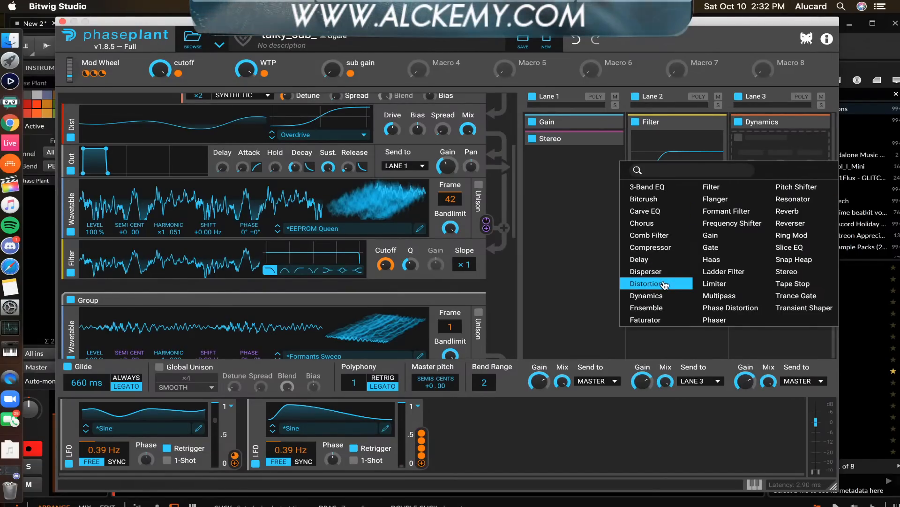
left_click(727, 283)
left_click_drag(752, 202, 752, 187)
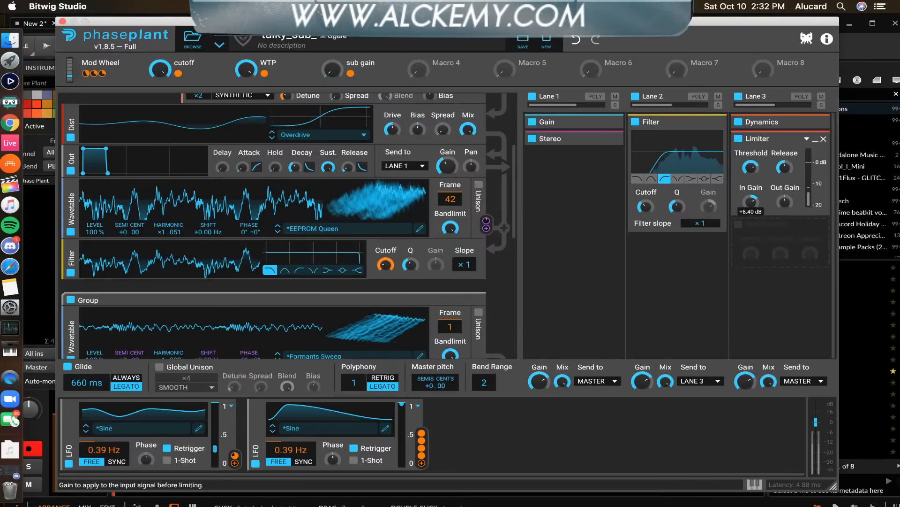
left_click(814, 142)
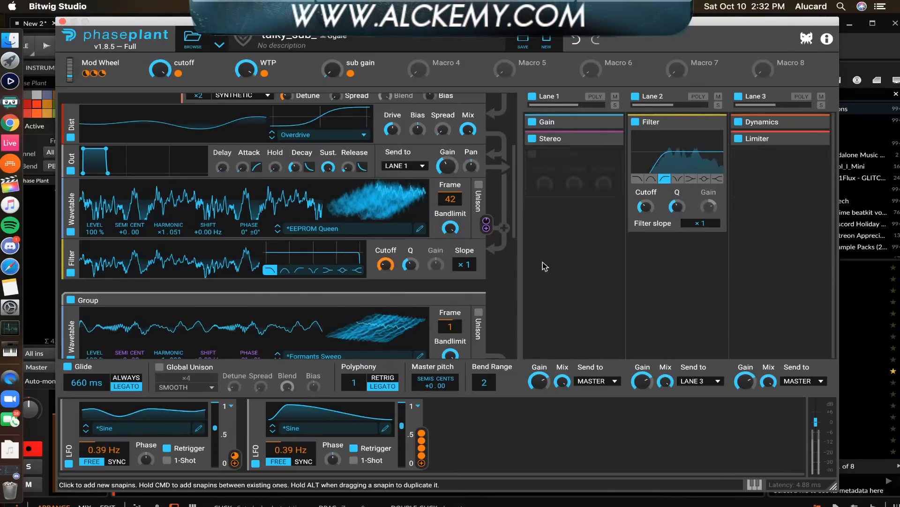
- Reshape the second LFO's falling curve with added nodes at about 30% near grid position 4.5 and 0% near 6.3
scroll(310, 290, "down", 3)
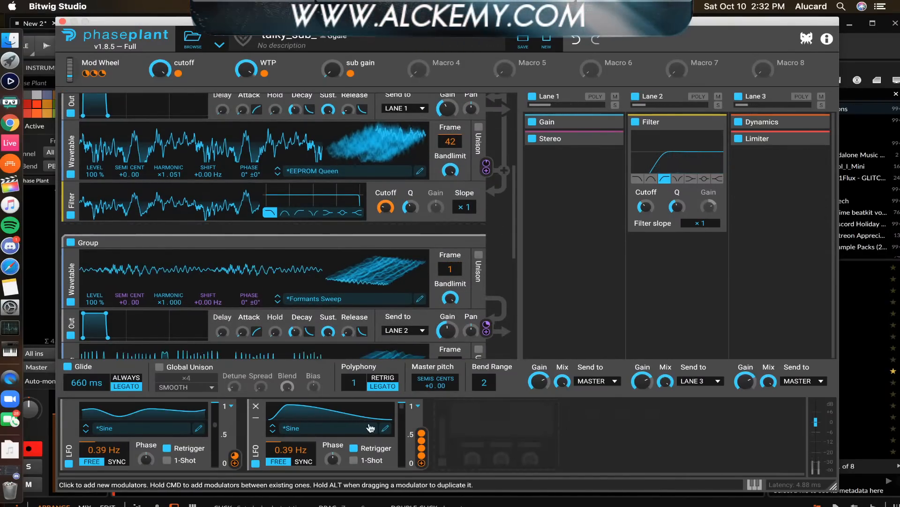
left_click(385, 427)
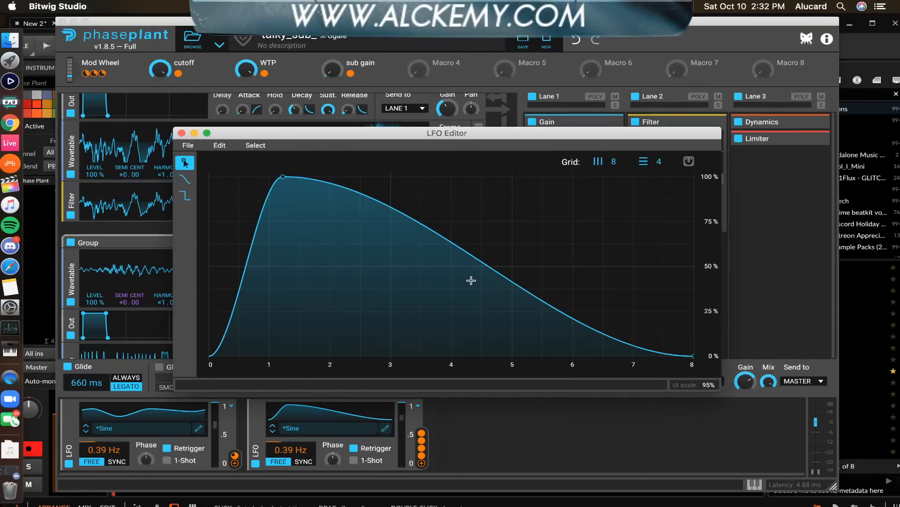
left_click_drag(480, 291, 480, 304)
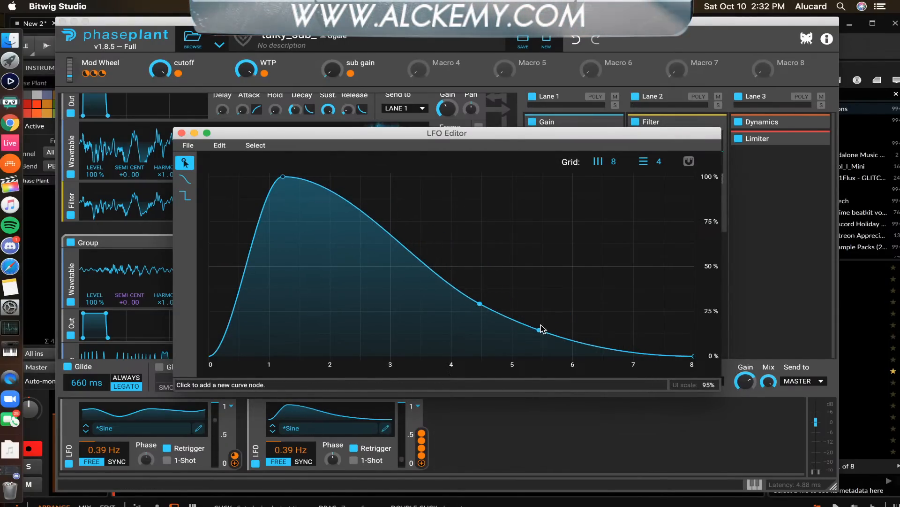
left_click_drag(541, 329, 638, 190)
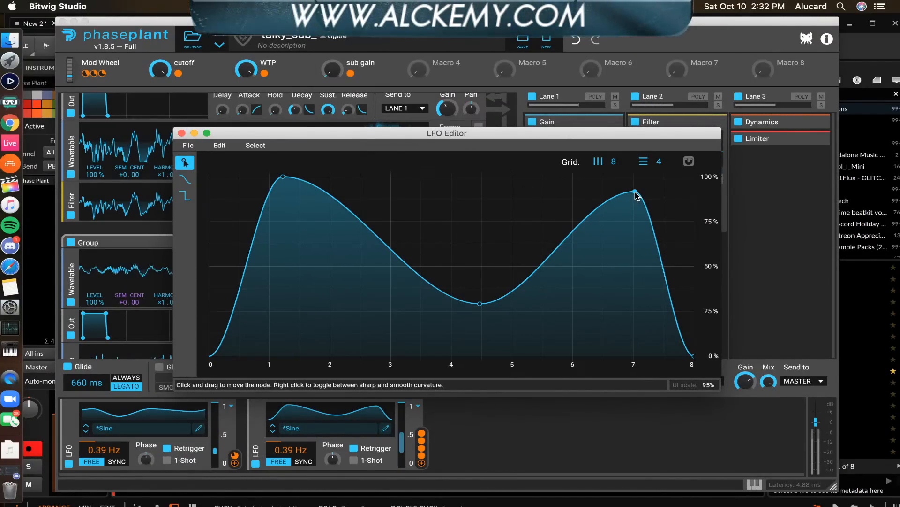
left_click_drag(636, 193, 599, 409)
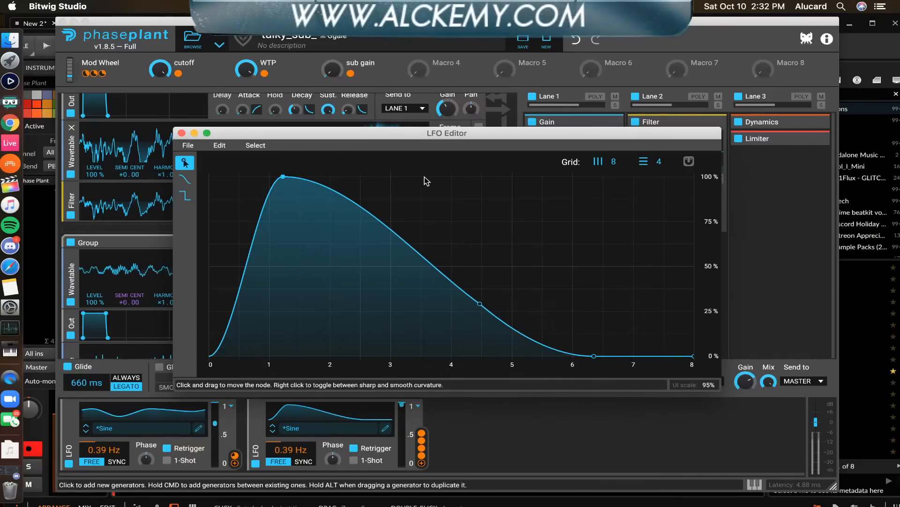
- Try a wider second LFO curve with its peak at about grid position 4 and its fall ending near 7
left_click_drag(283, 176, 449, 177)
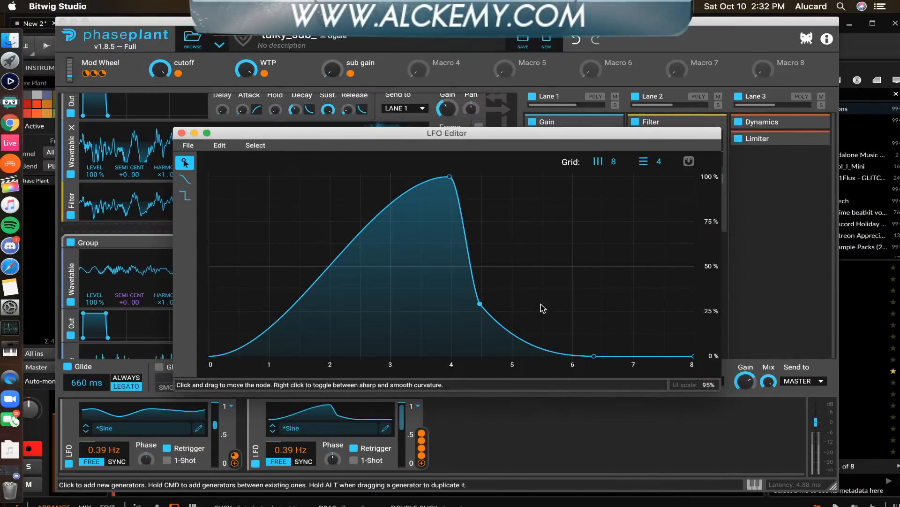
left_click_drag(543, 308, 591, 312)
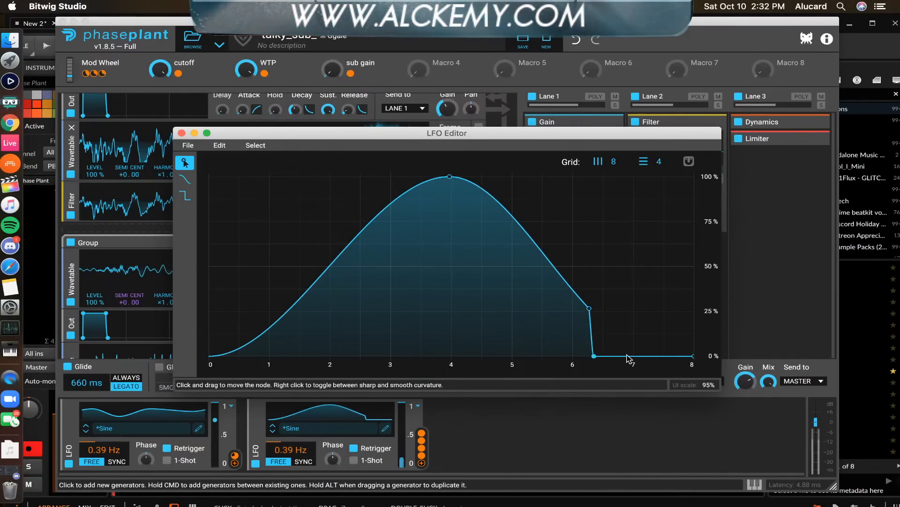
left_click_drag(594, 355, 641, 356)
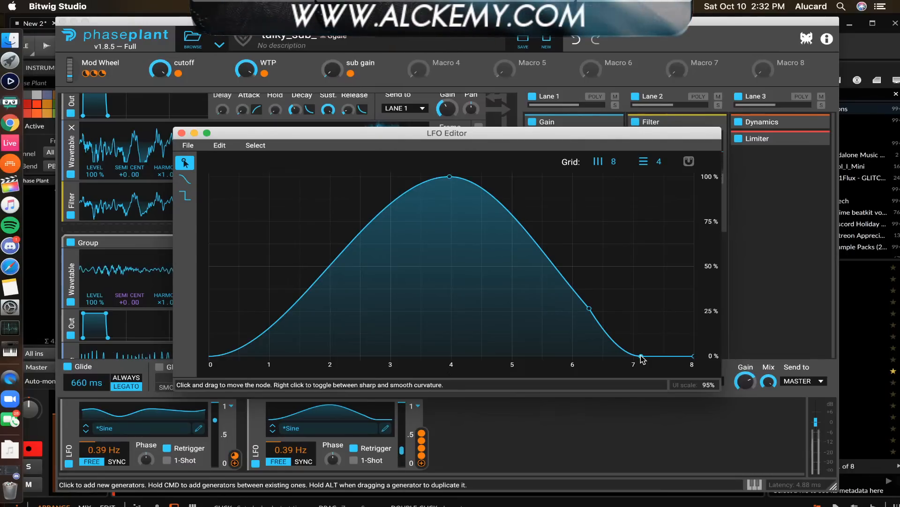
- Undo the last three node moves on the second LFO's curve
left_click(573, 41)
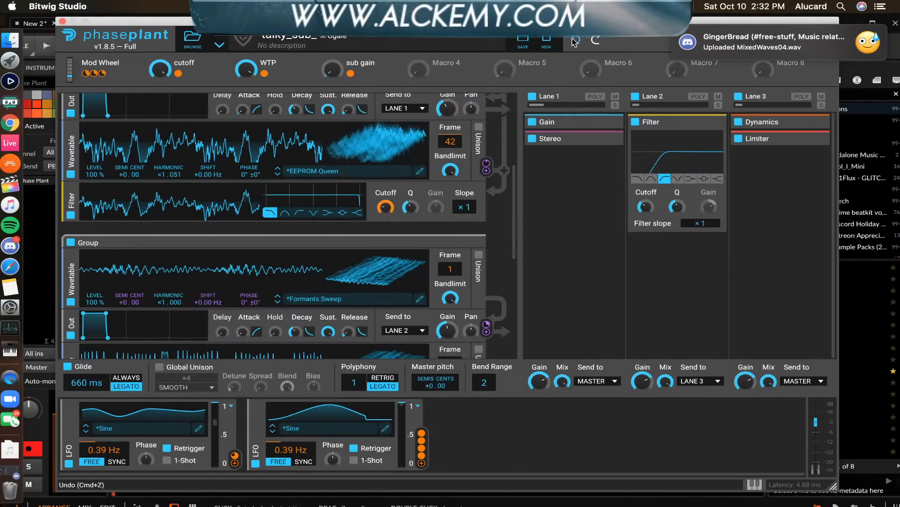
left_click(576, 42)
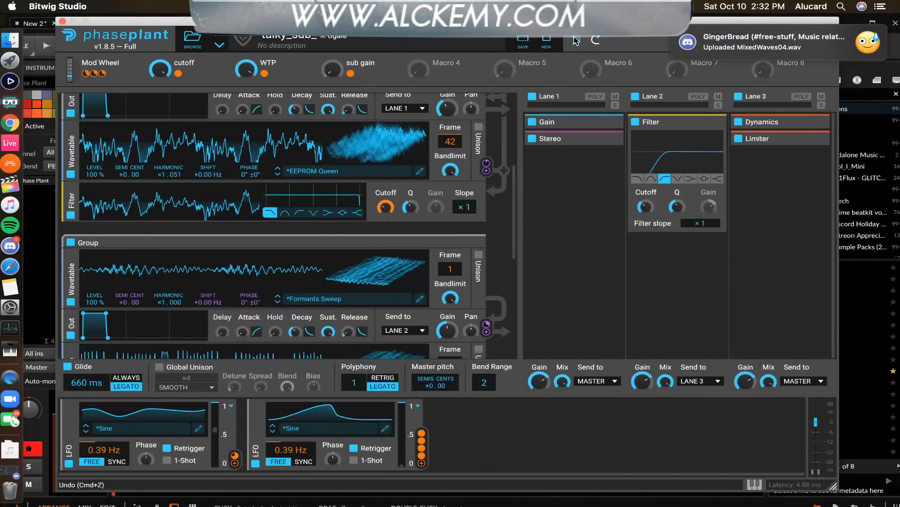
left_click(576, 41)
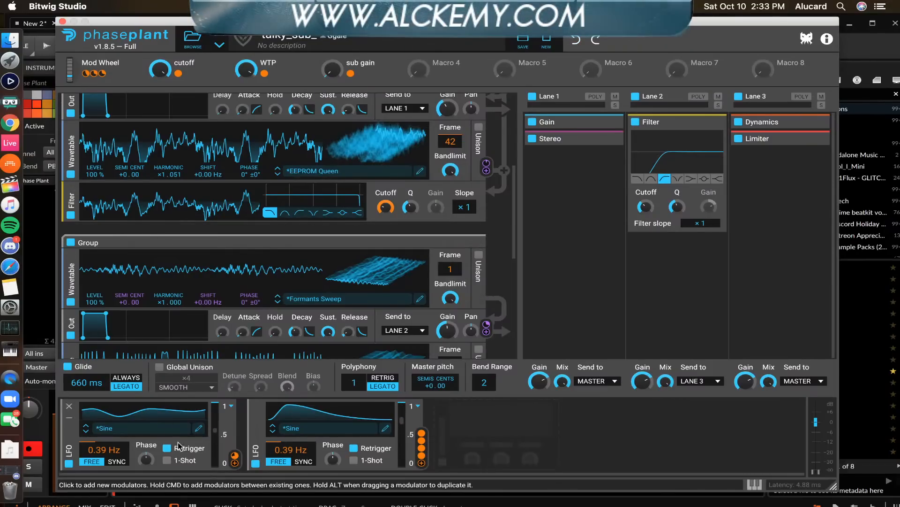
- Pull the start and end points of the first LFO's curve down to 0% and close the LFO editor
left_click(204, 411)
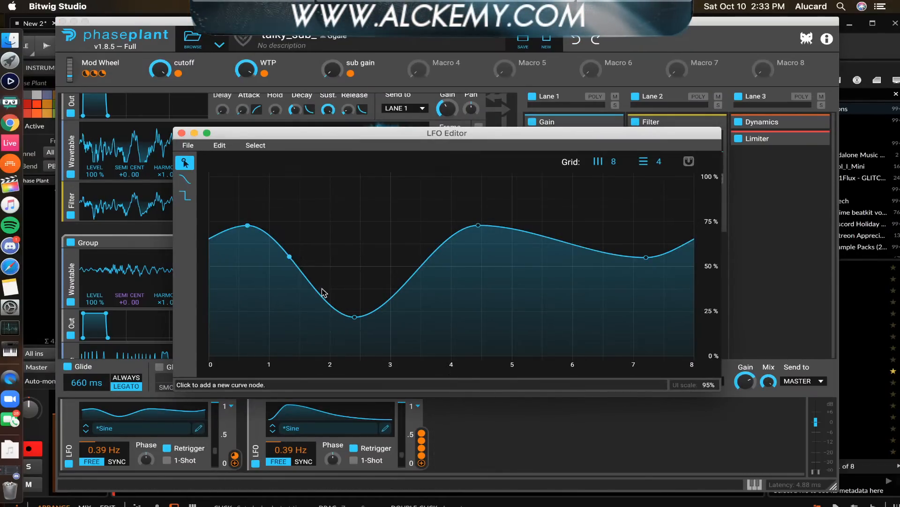
left_click_drag(693, 243, 698, 380)
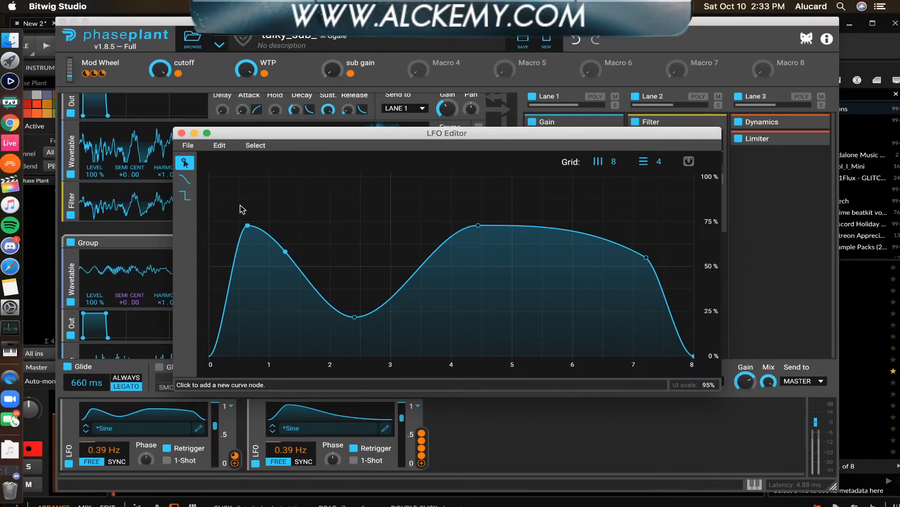
left_click(181, 133)
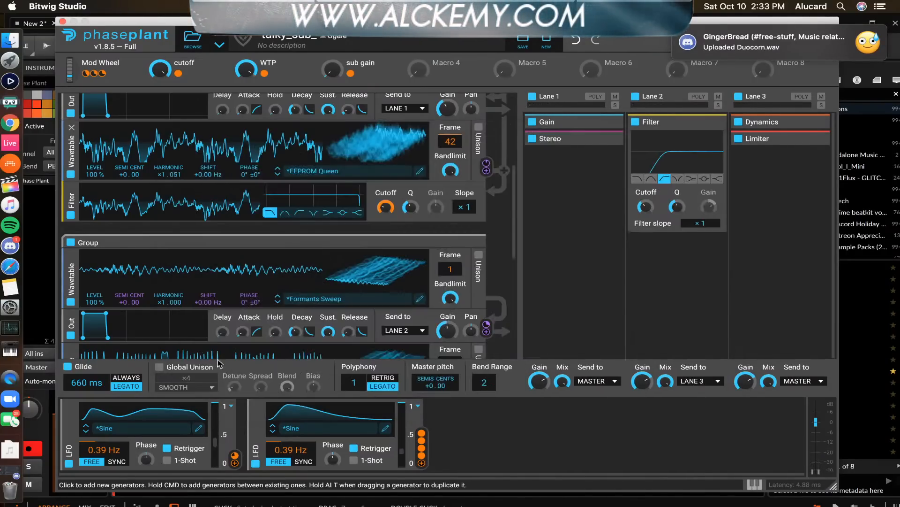
- Try tempo-synced rates on both LFOs, with 1/4t on the first and 1/4 on the second, and return both to free-running
left_click(120, 461)
left_click(305, 462)
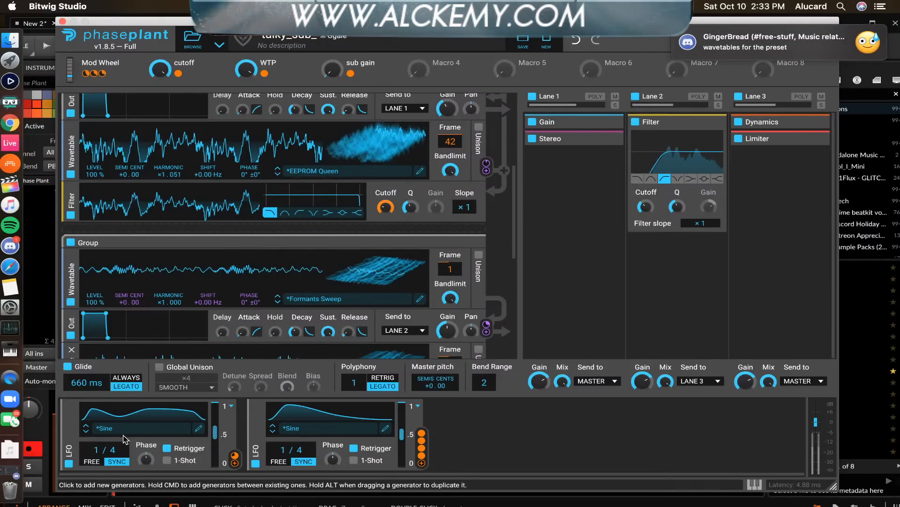
left_click_drag(112, 450, 112, 444)
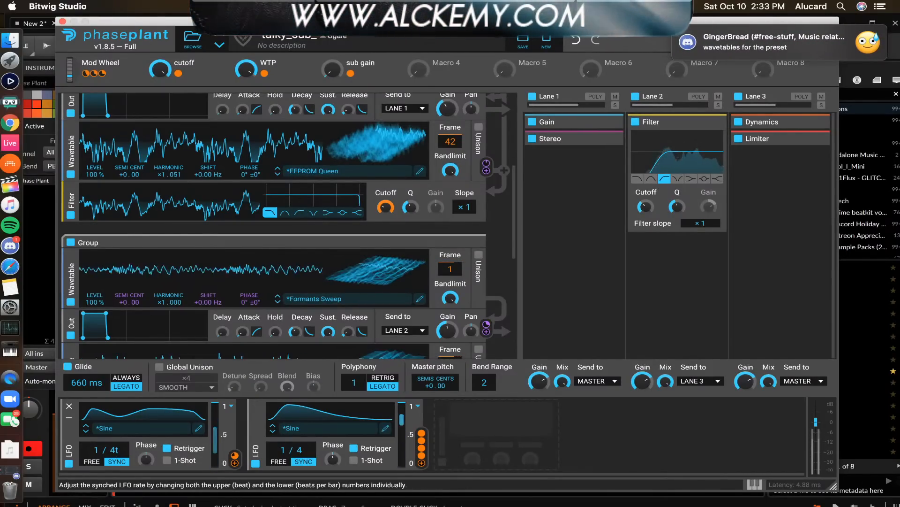
left_click_drag(300, 450, 300, 449)
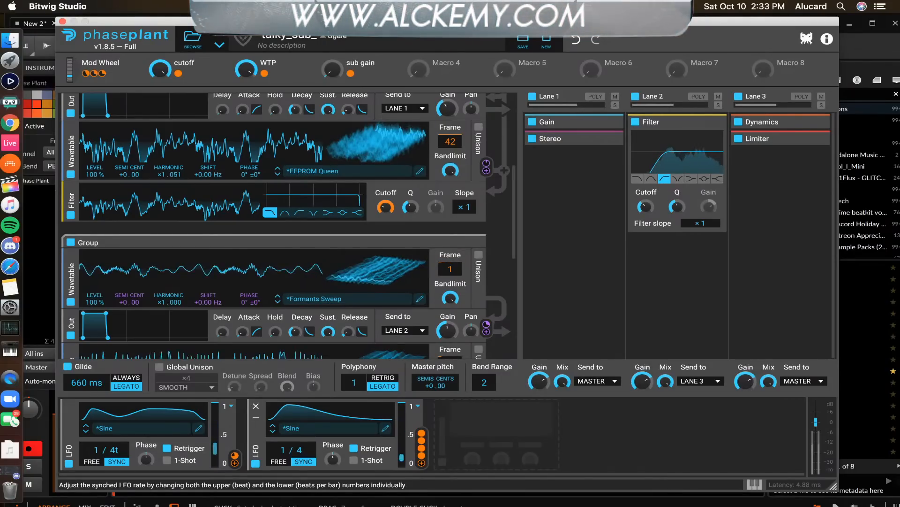
left_click(92, 461)
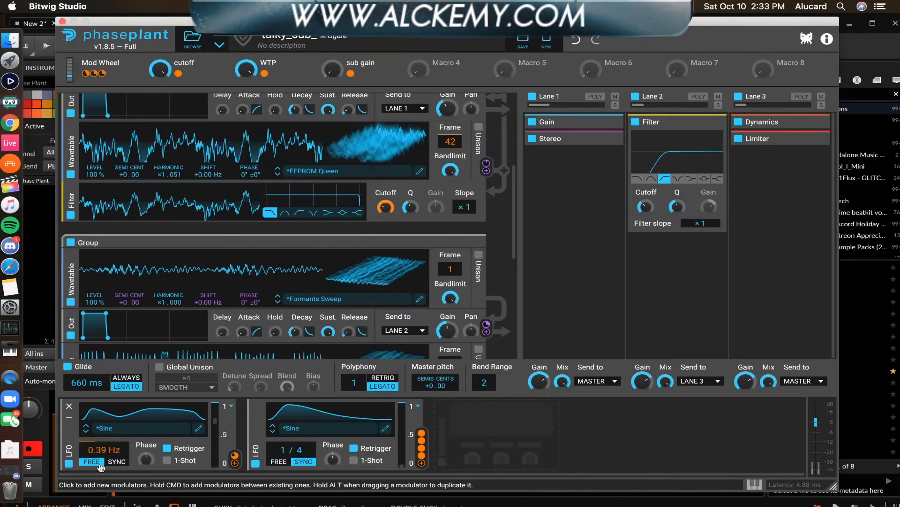
left_click(278, 462)
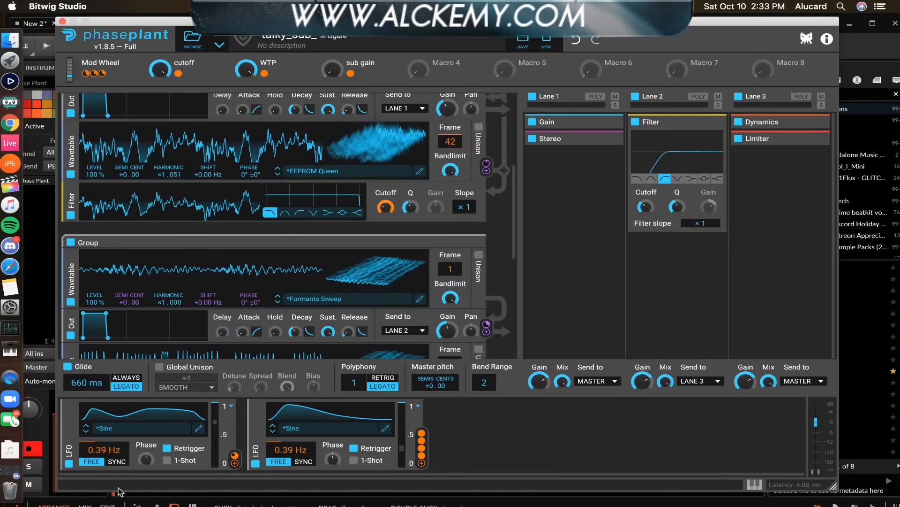
- Look through the generator layers, from the analog oscillators and distortion down to the E_Yeah and Default Wavetable oscillators
scroll(319, 196, "up", 5)
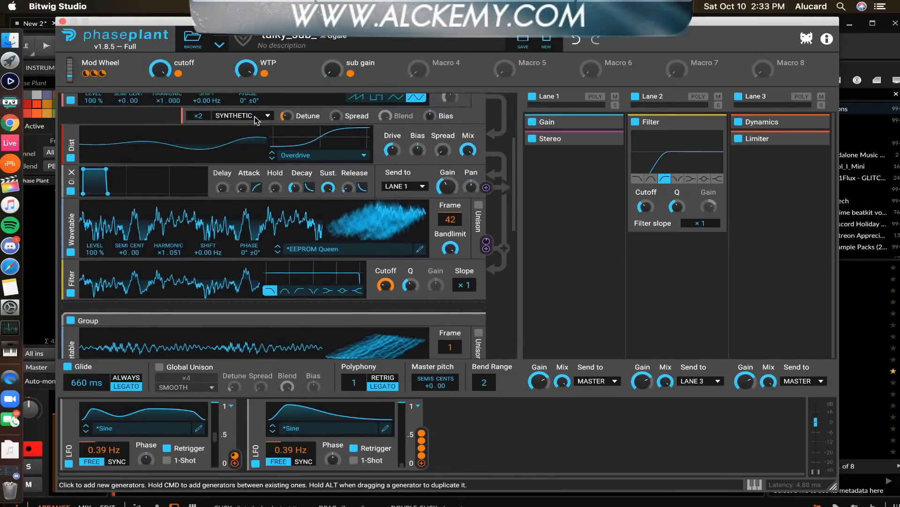
scroll(245, 225, "down", 6)
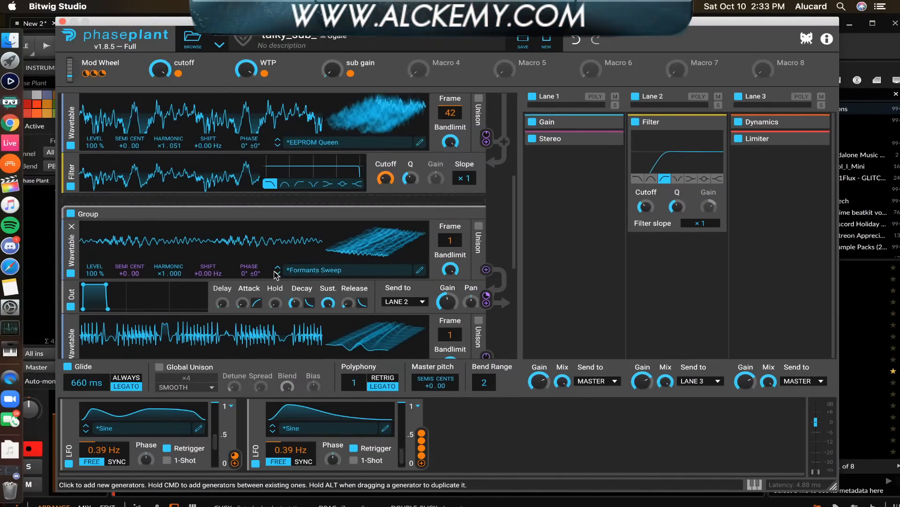
scroll(203, 138, "up", 3)
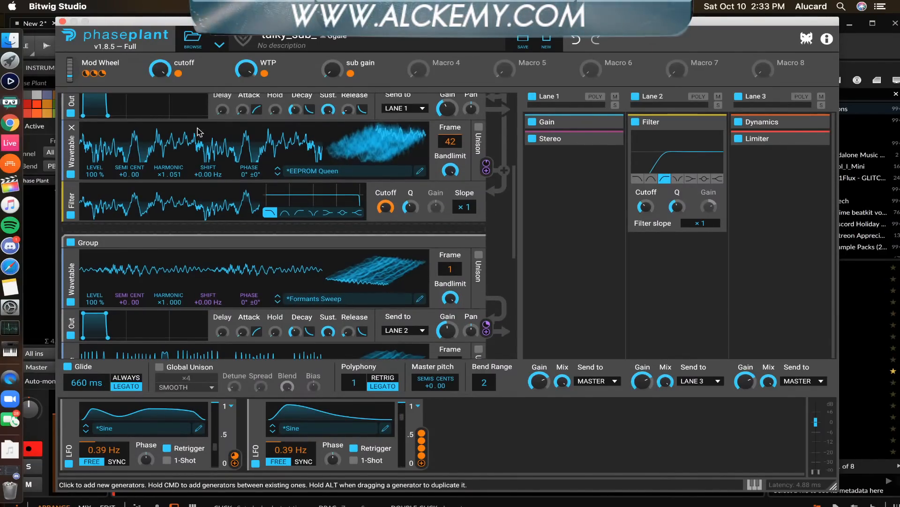
scroll(261, 155, "up", 7)
scroll(240, 184, "down", 4)
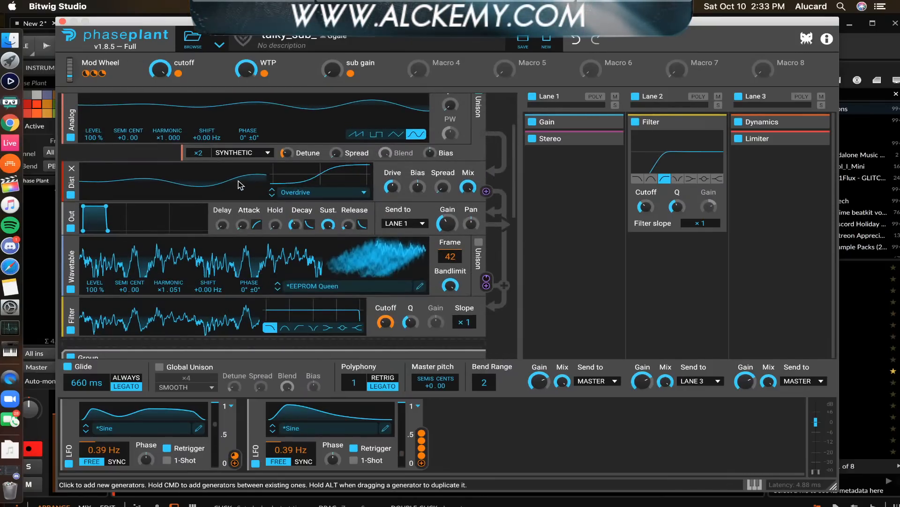
scroll(240, 185, "up", 4)
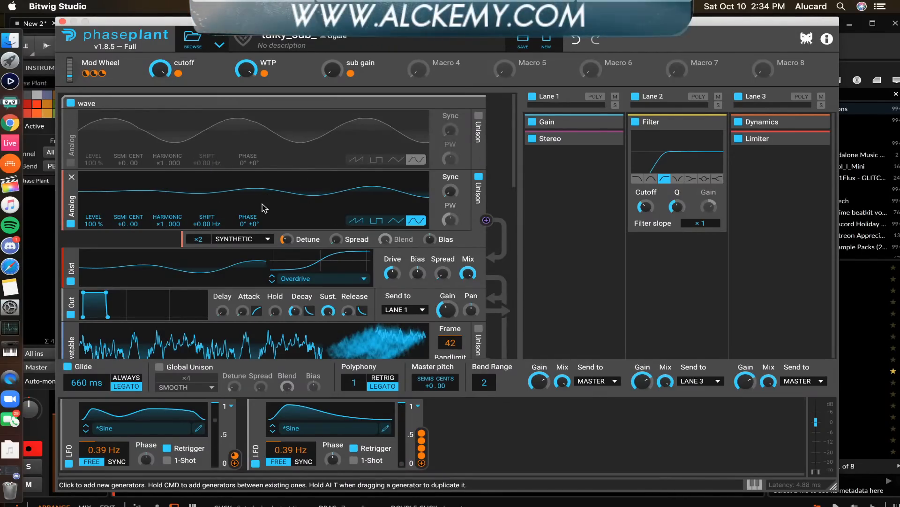
scroll(265, 207, "down", 3)
scroll(254, 243, "down", 4)
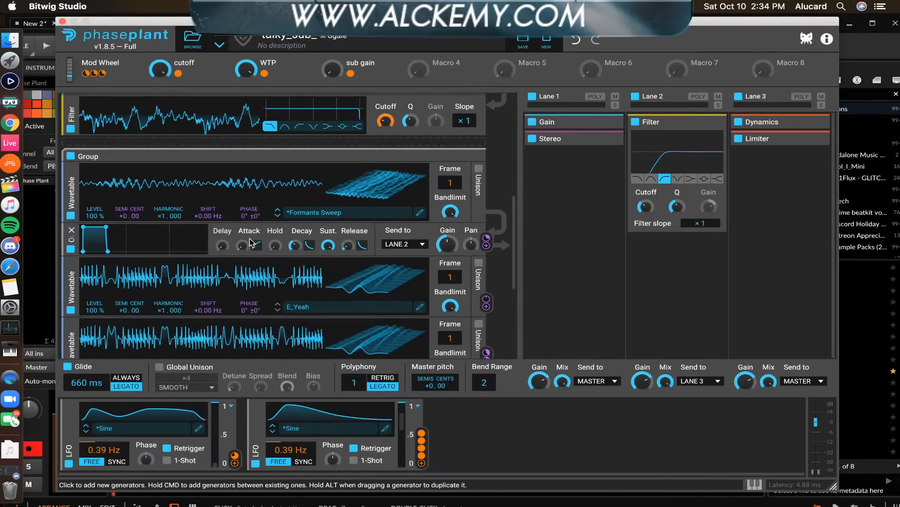
scroll(252, 242, "down", 4)
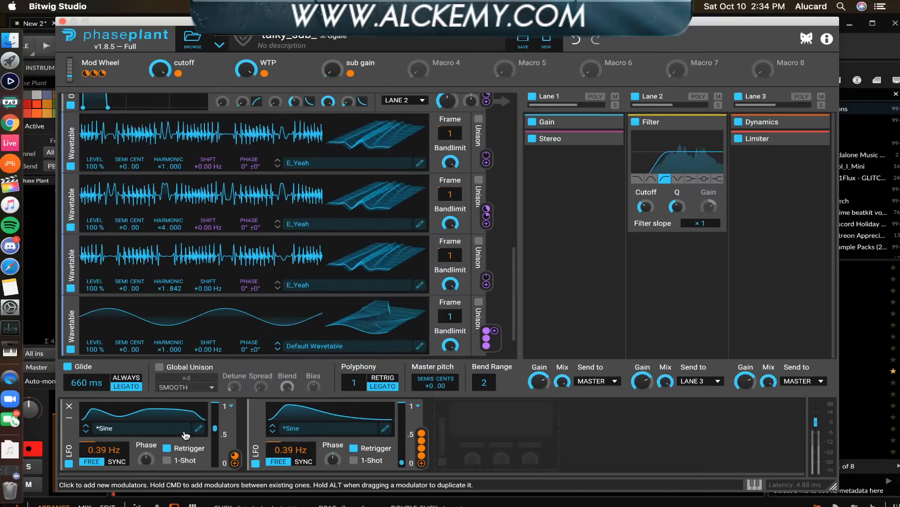
- Replace the first LFO's custom curve with the Sine shape from the factory Classic folder
left_click(198, 429)
left_click(170, 428)
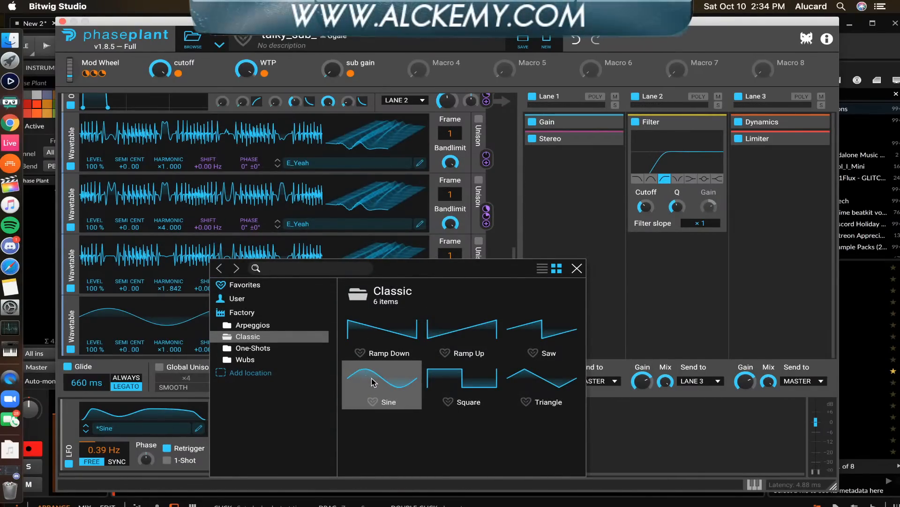
left_click(390, 339)
left_click(380, 380)
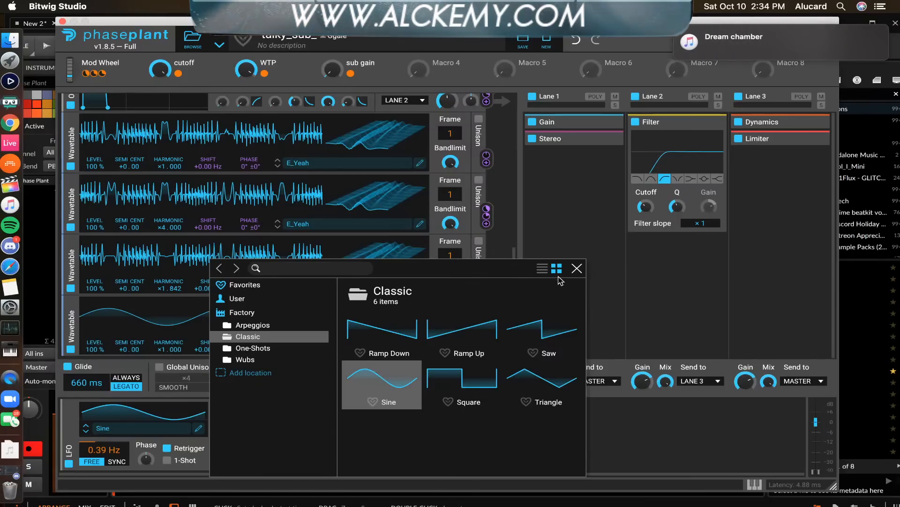
left_click(575, 270)
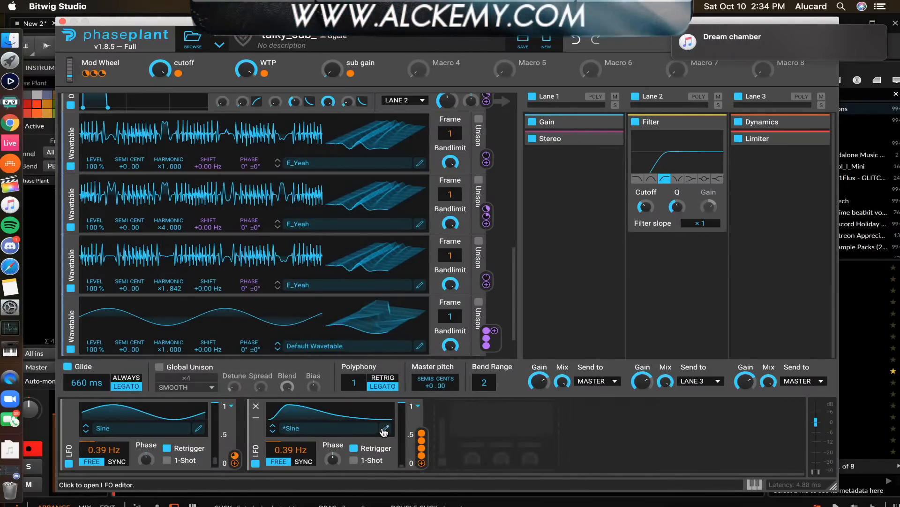
- Load the factory Classic Sine shape into the second LFO in place of its edited curve
left_click(345, 429)
left_click(558, 345)
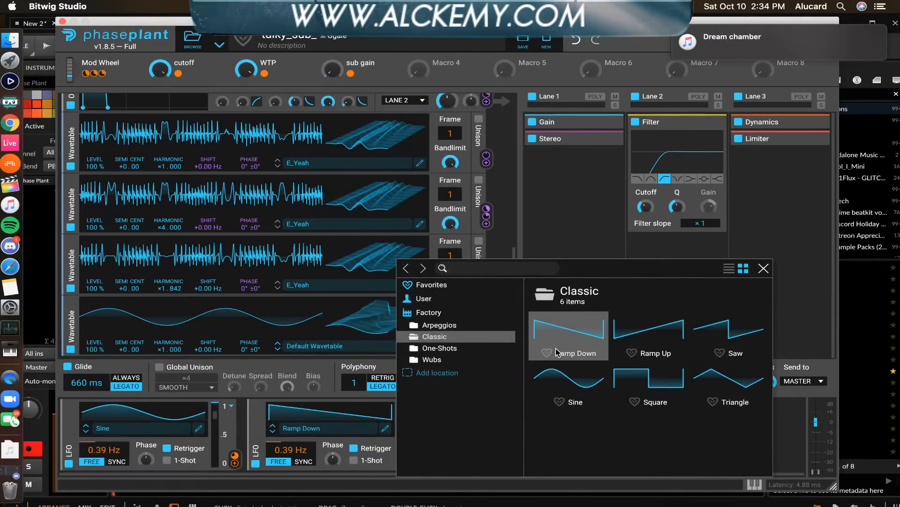
left_click(556, 373)
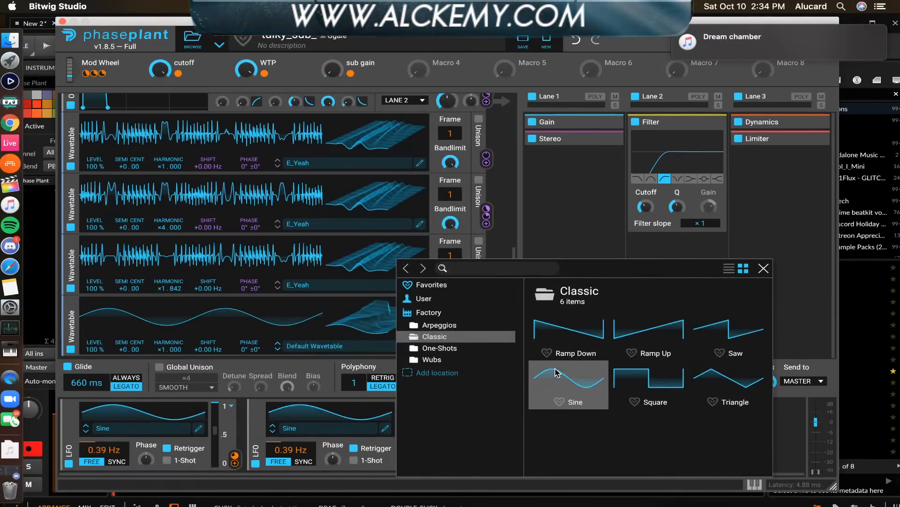
left_click(764, 268)
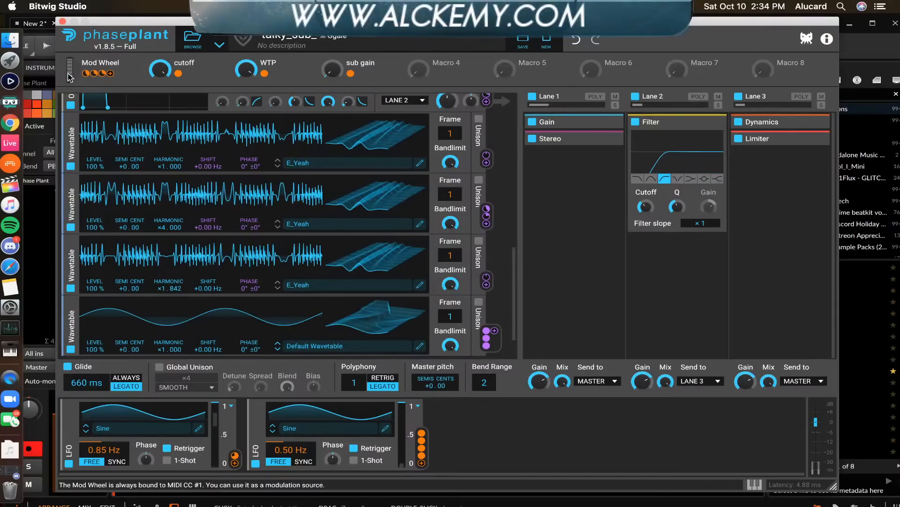
- Adjust the Mod Wheel's amount on the second LFO's rate, set its amount on the first LFO's rate to 30%, and sweep the wheel
left_click_drag(69, 77, 69, 53)
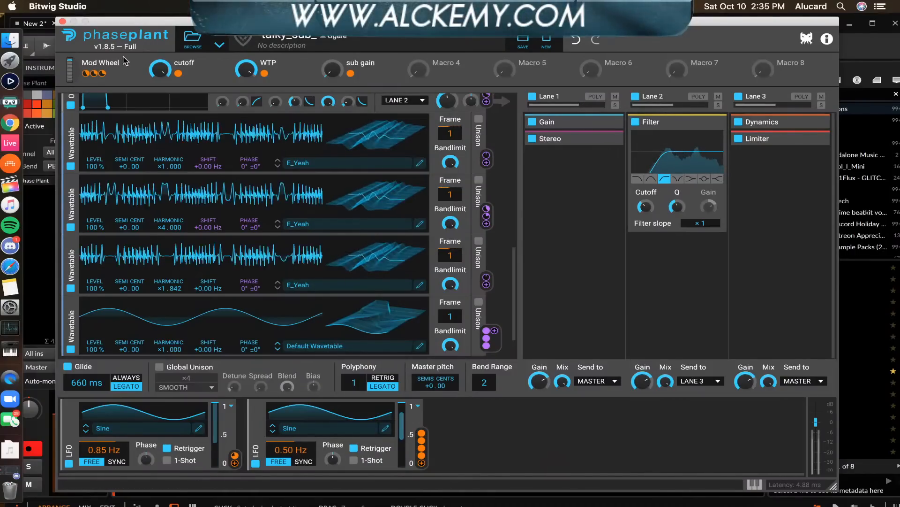
left_click_drag(95, 75, 95, 79)
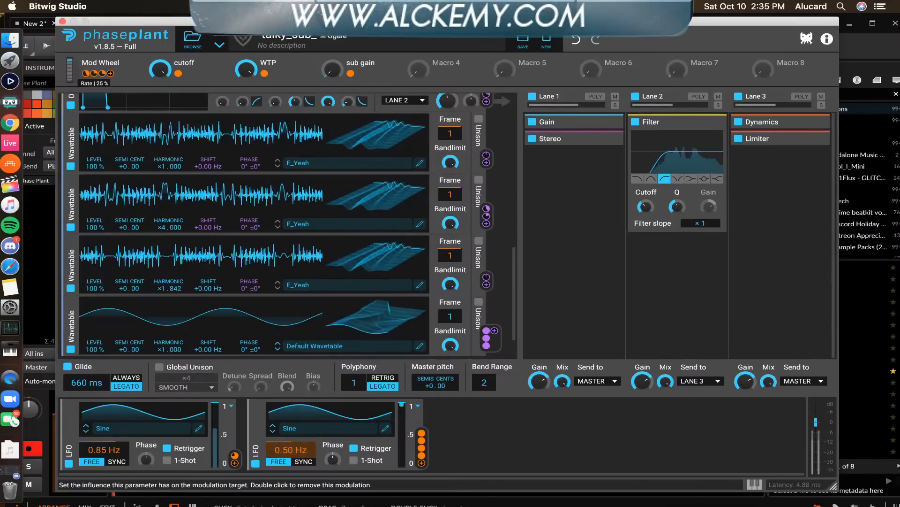
left_click_drag(94, 79, 95, 77)
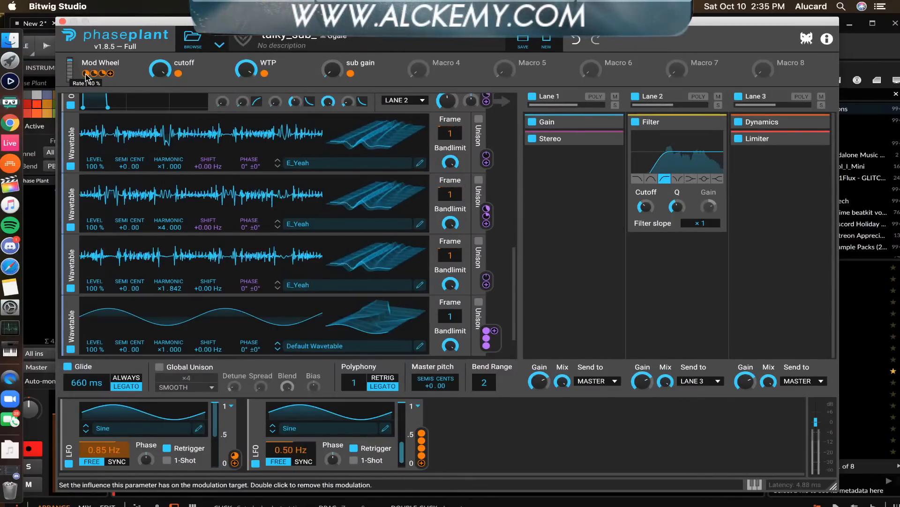
left_click_drag(86, 74, 86, 80)
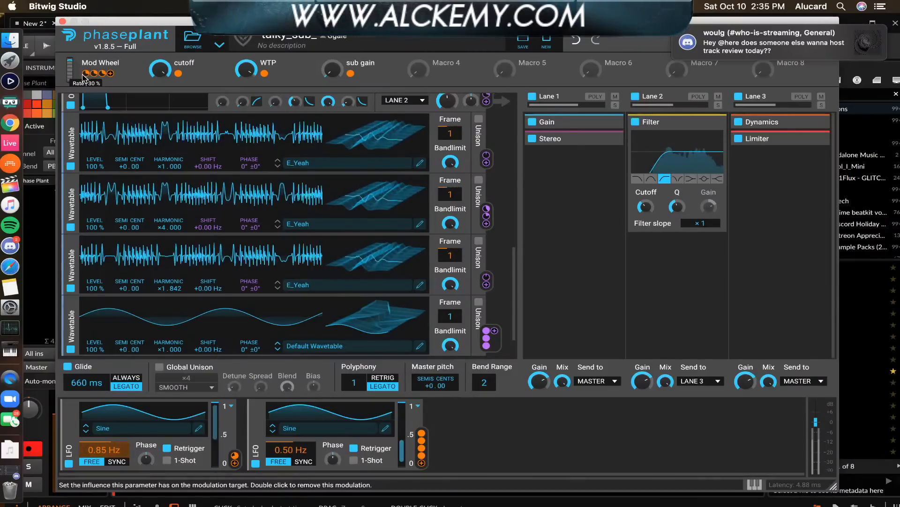
left_click_drag(67, 74, 73, 95)
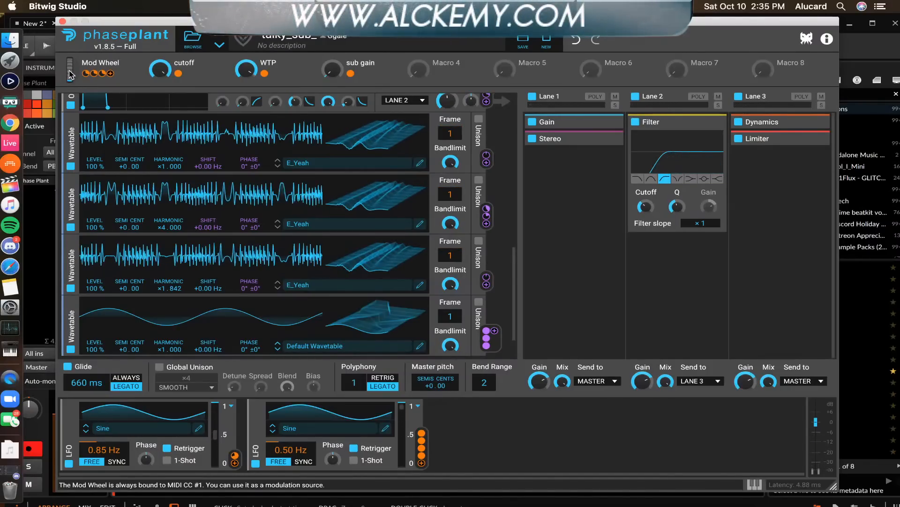
left_click_drag(70, 76, 69, 3)
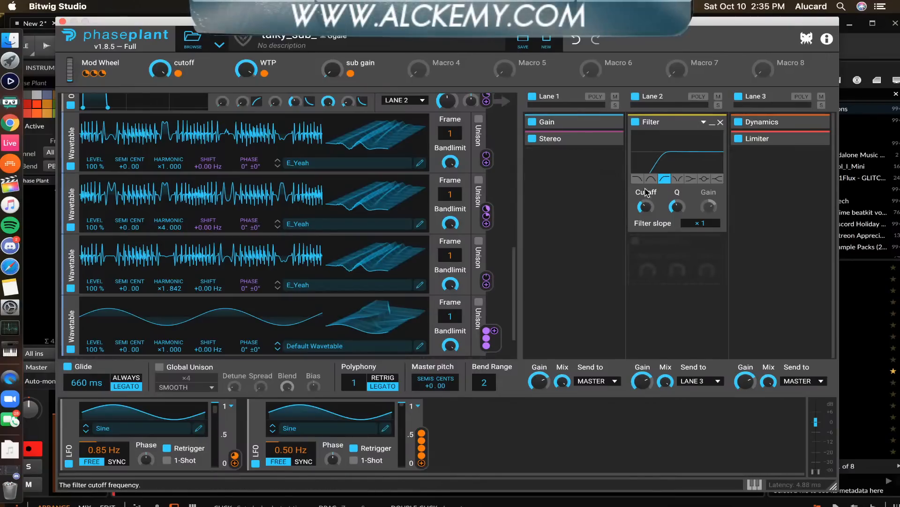
- Bypass the Lane 2 filter and compare the sound with Lane 1 disabled, leaving Lane 1 enabled
left_click(636, 121)
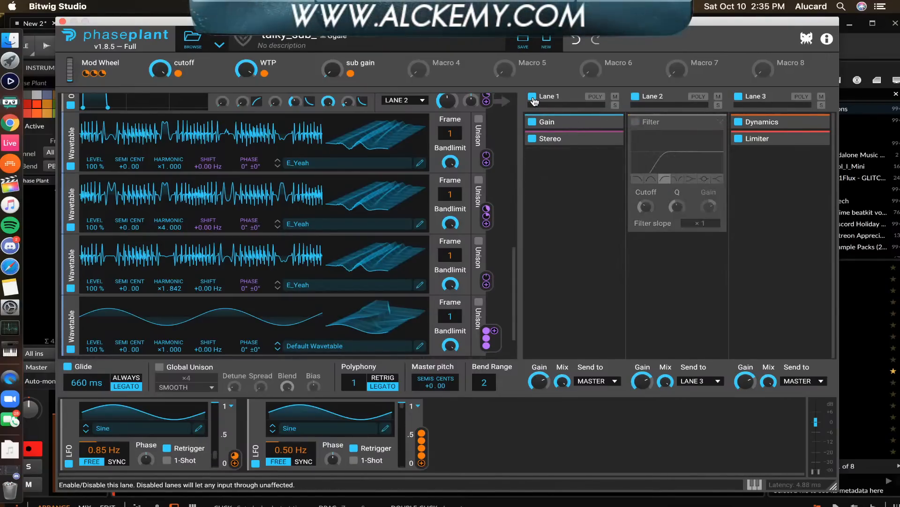
left_click(532, 96)
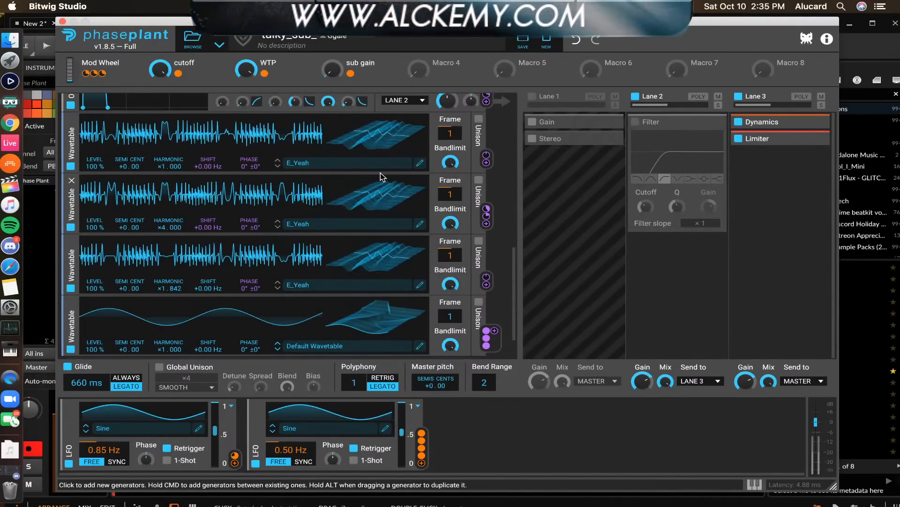
left_click(533, 98)
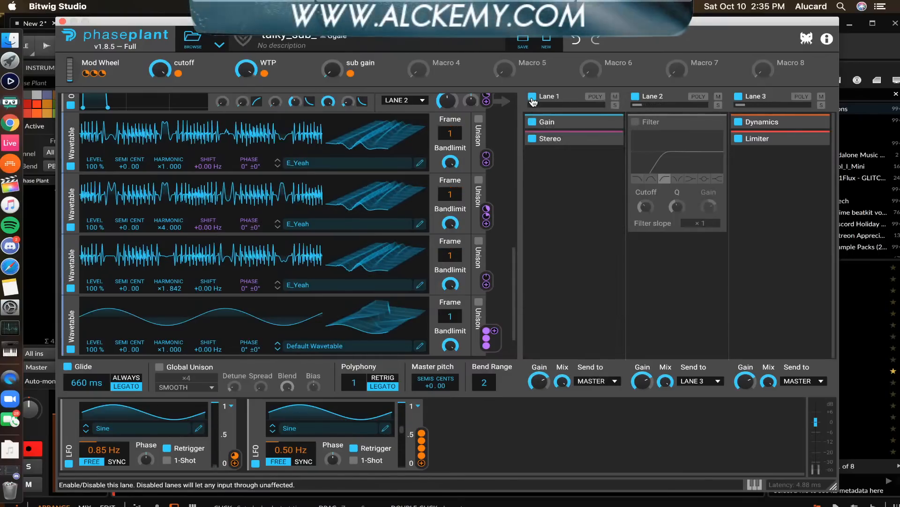
- Set the output polarity of both LFOs to Unipolar
scroll(179, 199, "up", 3)
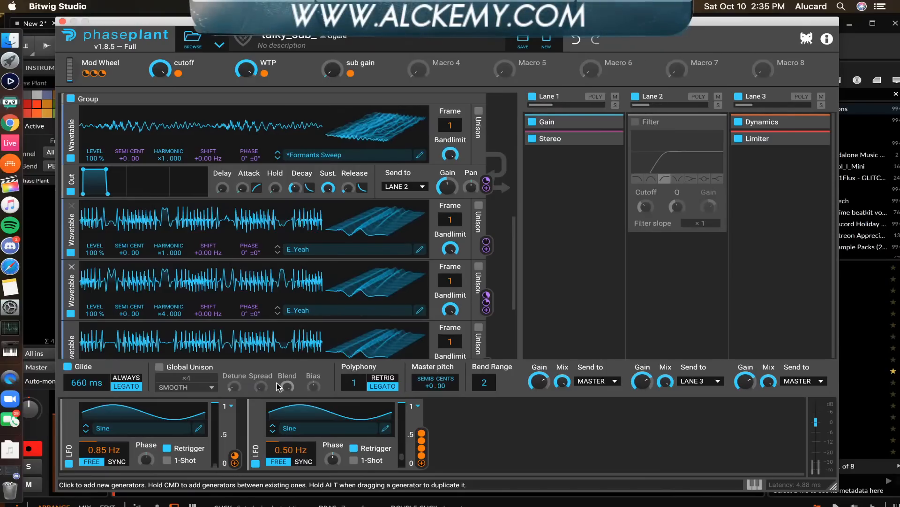
left_click(231, 406)
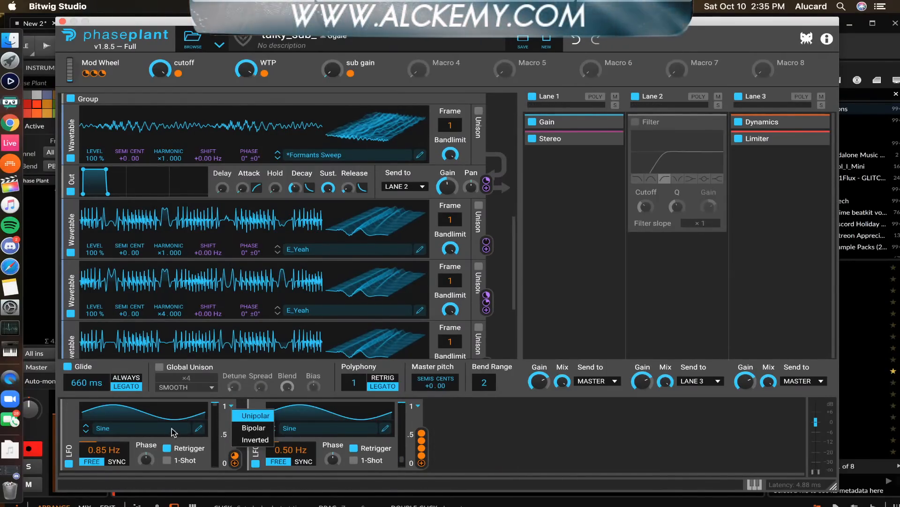
left_click(249, 416)
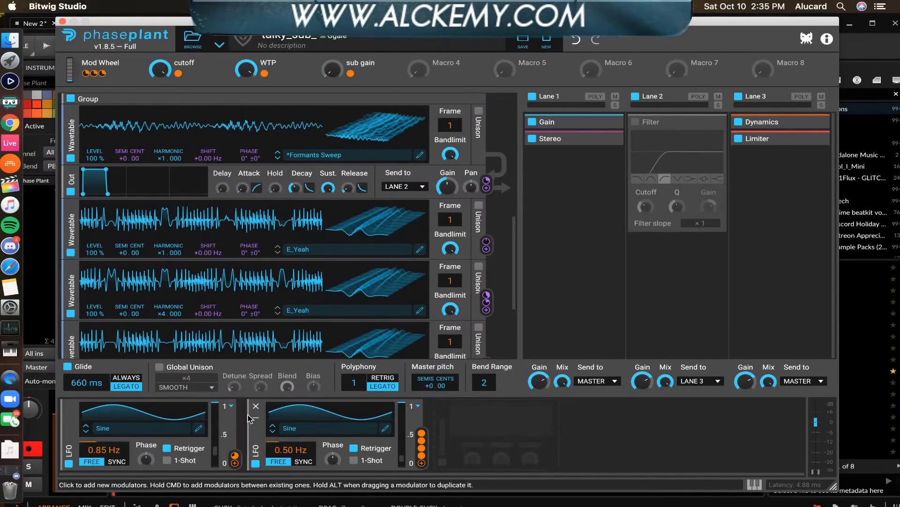
left_click(419, 408)
left_click(432, 418)
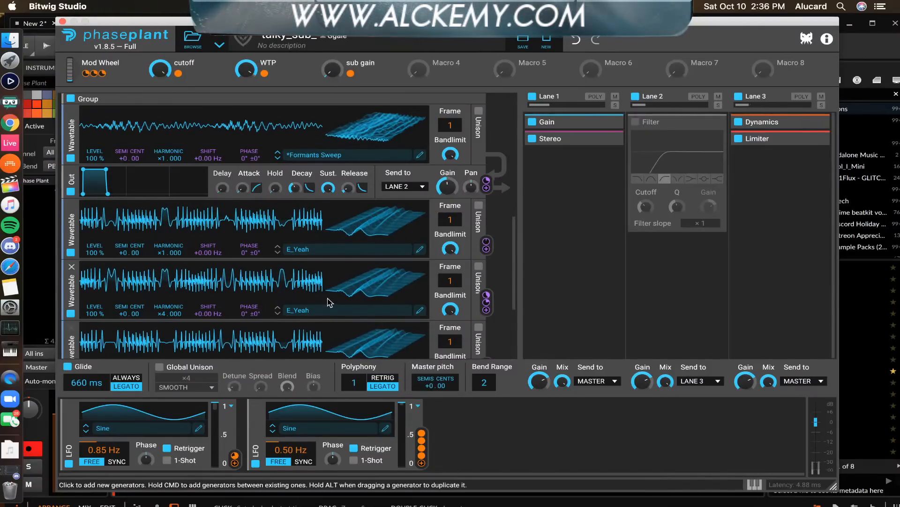
- Set the first LFO's rate to 1.01 Hz and the second LFO's rate to 0.78 Hz
scroll(330, 303, "down", 2)
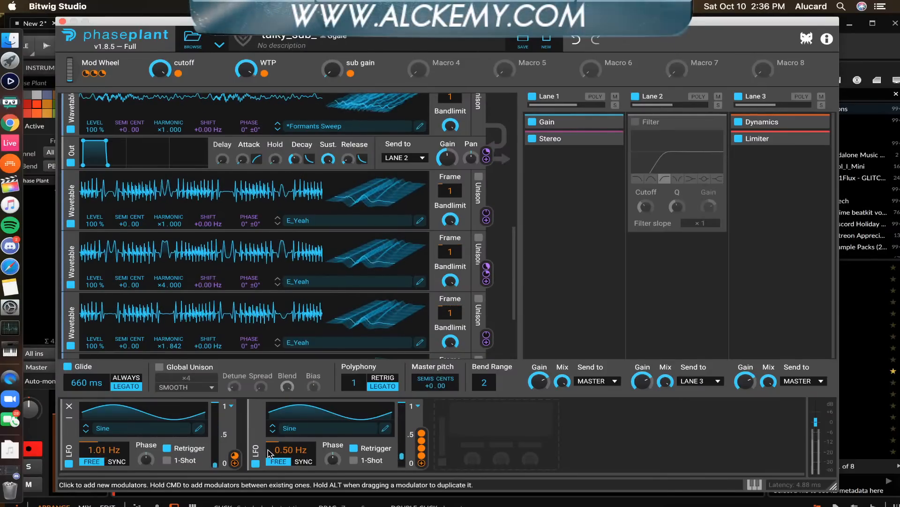
left_click_drag(283, 453, 283, 432)
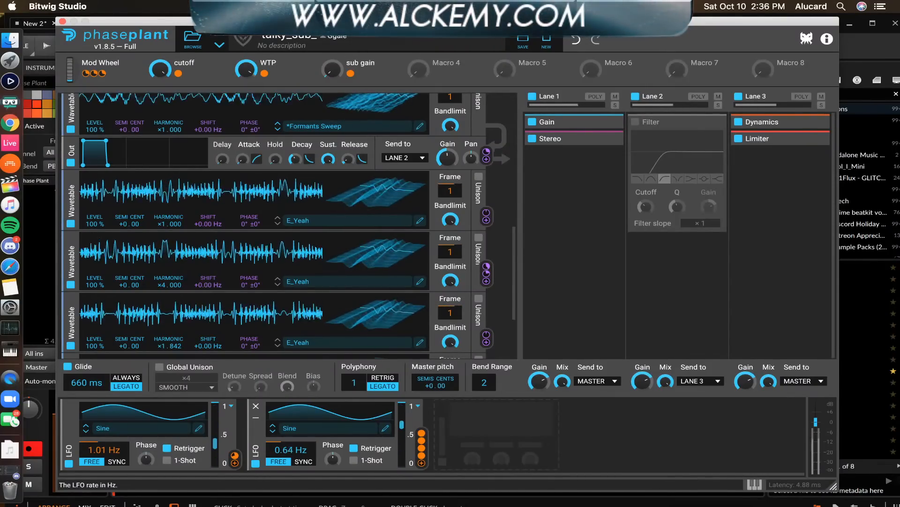
left_click_drag(284, 453, 284, 451)
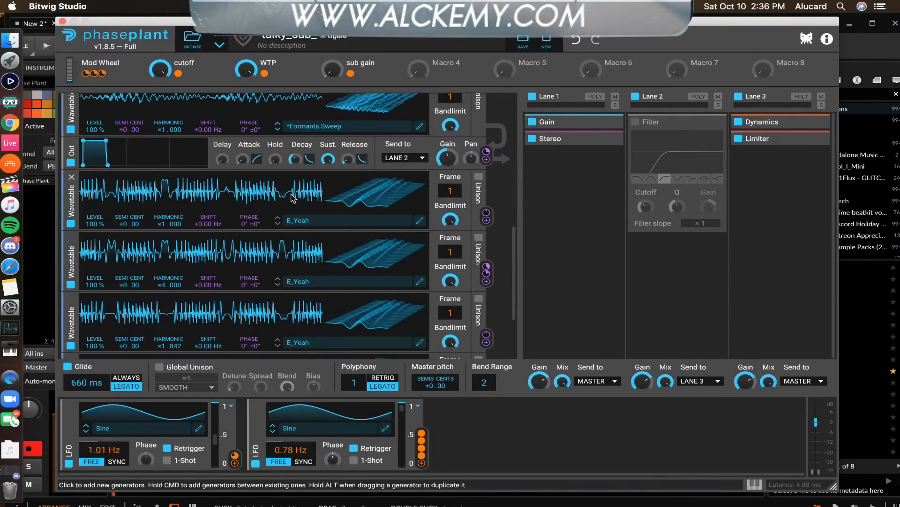
scroll(368, 282, "up", 2)
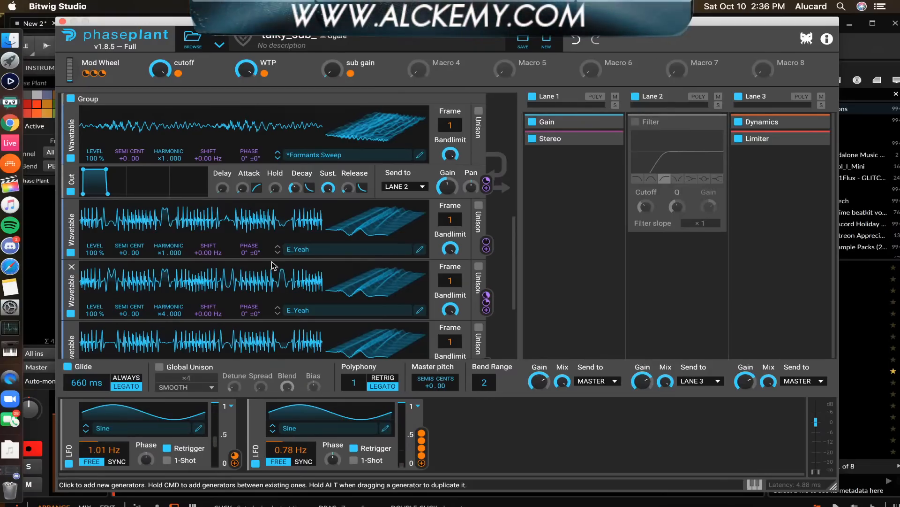
- Change the waveform of both LFOs to the factory Classic shape Ramp Up
scroll(274, 266, "up", 5)
scroll(358, 210, "down", 8)
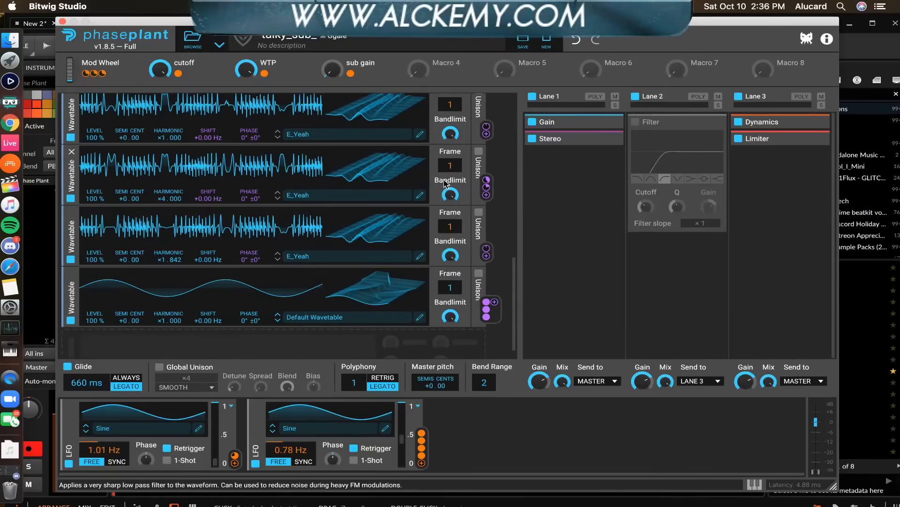
scroll(448, 197, "up", 4)
scroll(376, 206, "up", 2)
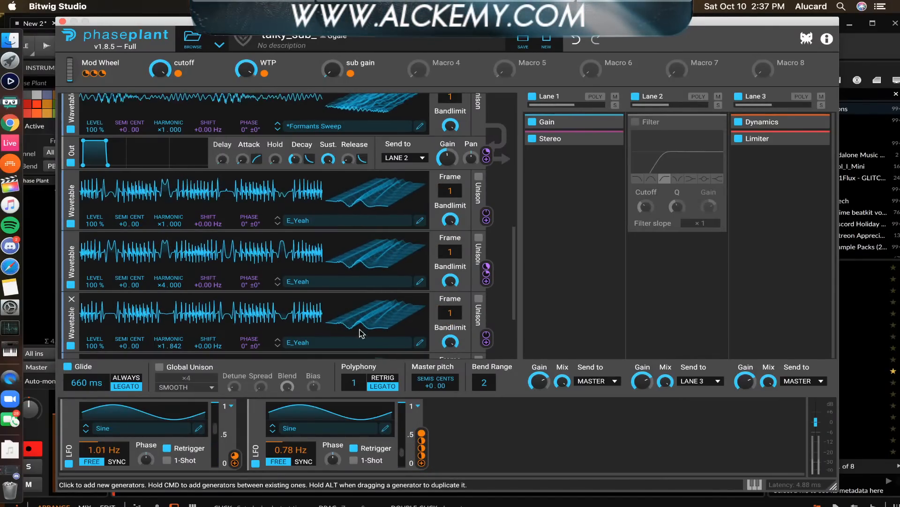
left_click(198, 428)
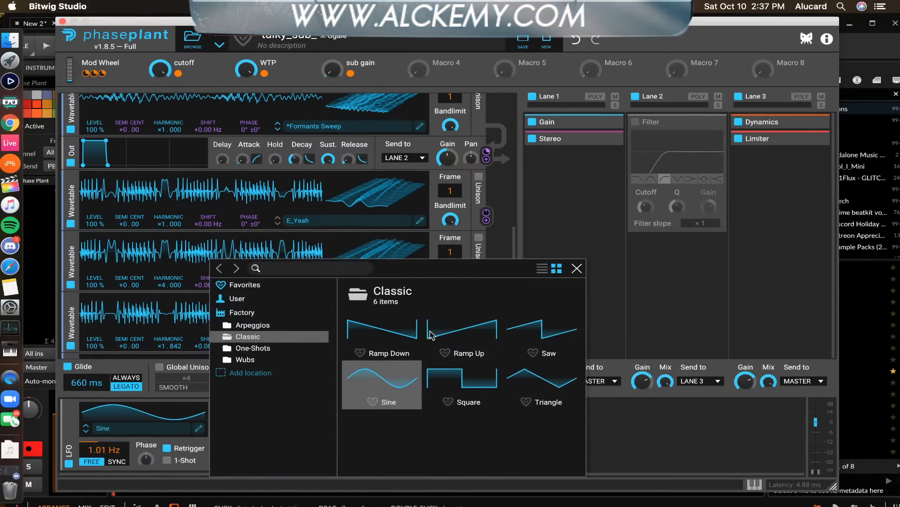
left_click(448, 331)
left_click(576, 268)
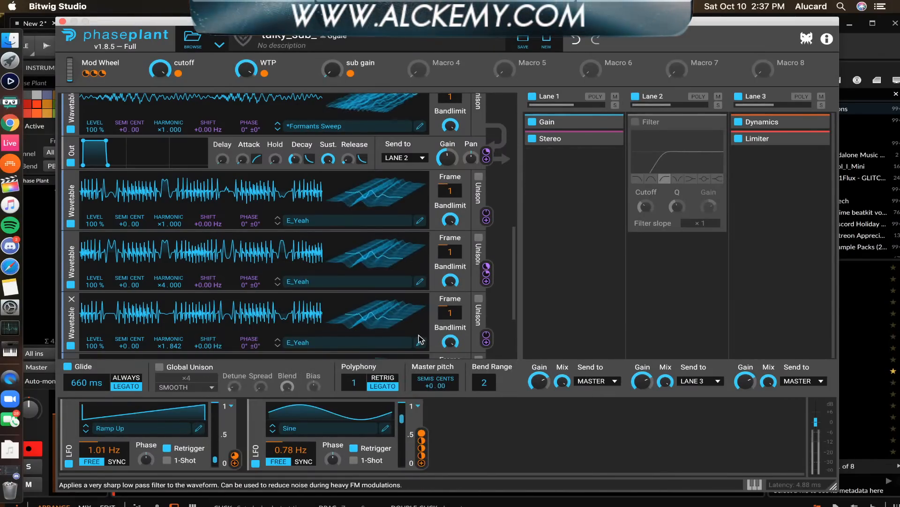
left_click(385, 427)
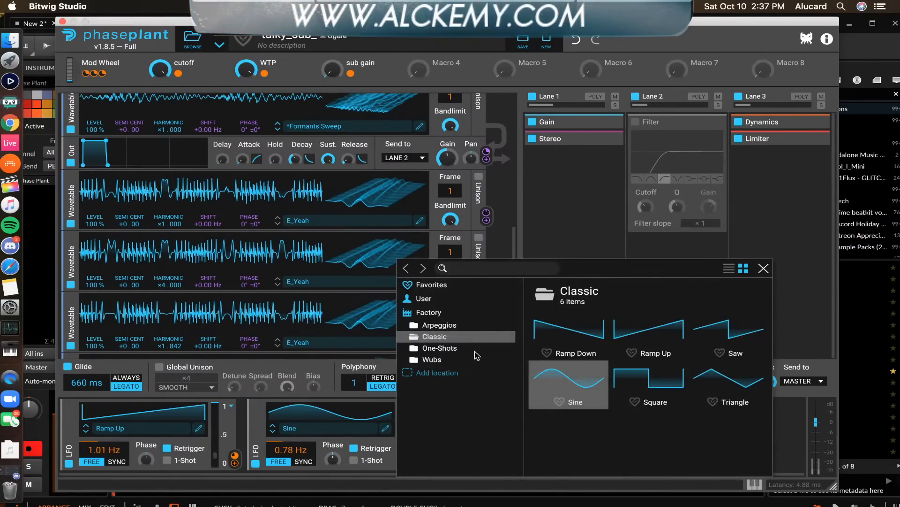
left_click(621, 329)
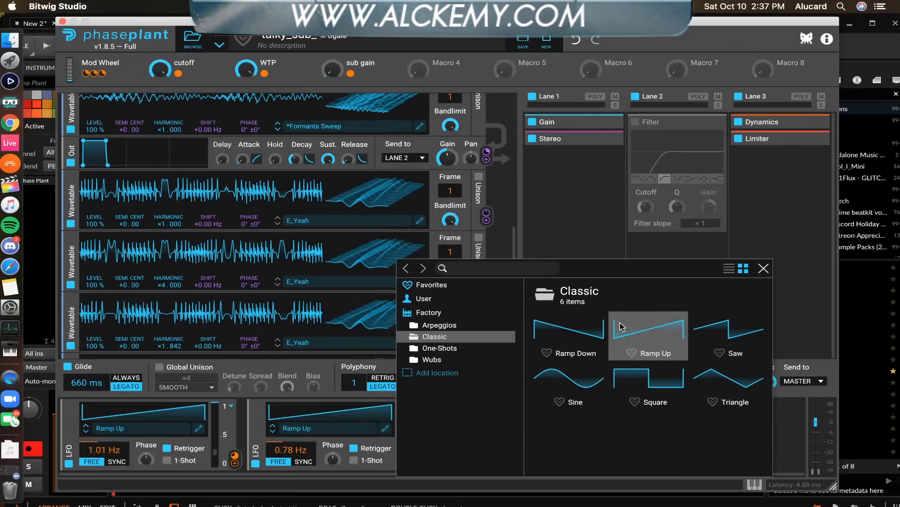
left_click(763, 269)
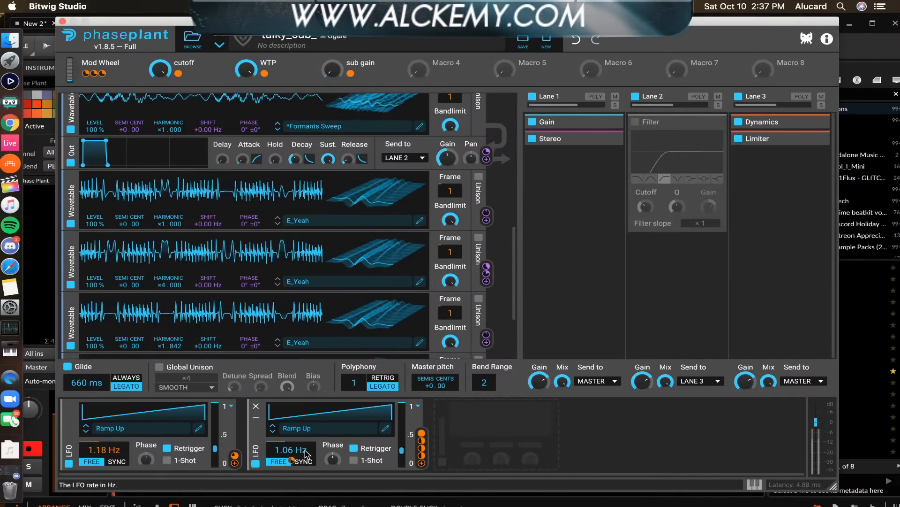
- Set the first LFO's rate to 1.39 Hz and the second LFO's rate to 1.13 Hz
left_click_drag(292, 453, 292, 444)
left_click_drag(104, 449, 104, 427)
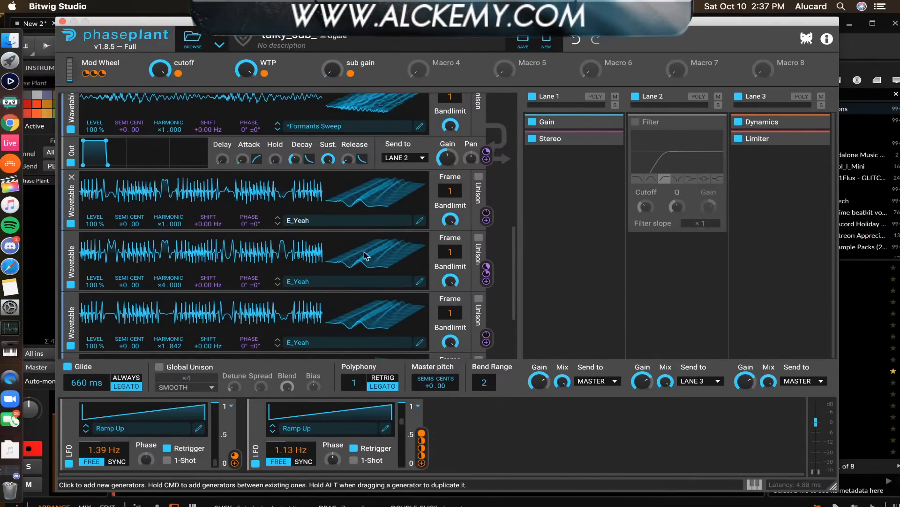
scroll(308, 162, "up", 5)
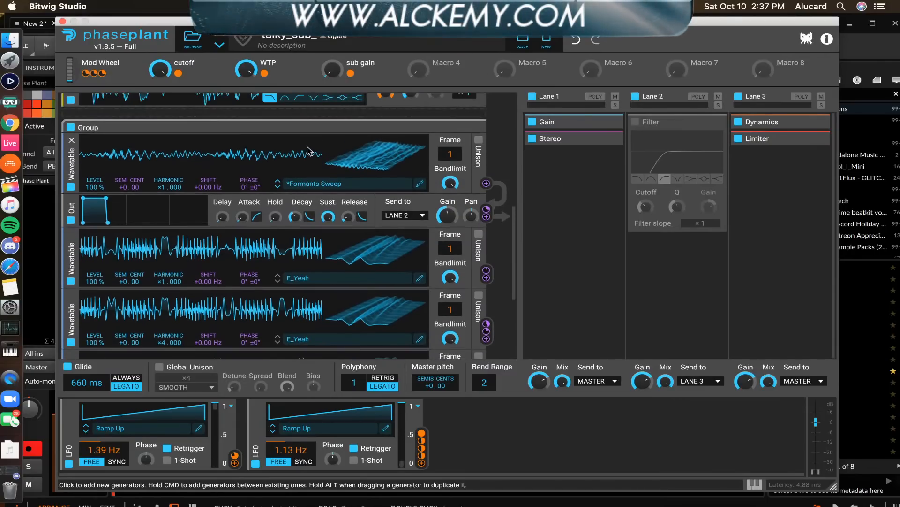
scroll(308, 150, "up", 1)
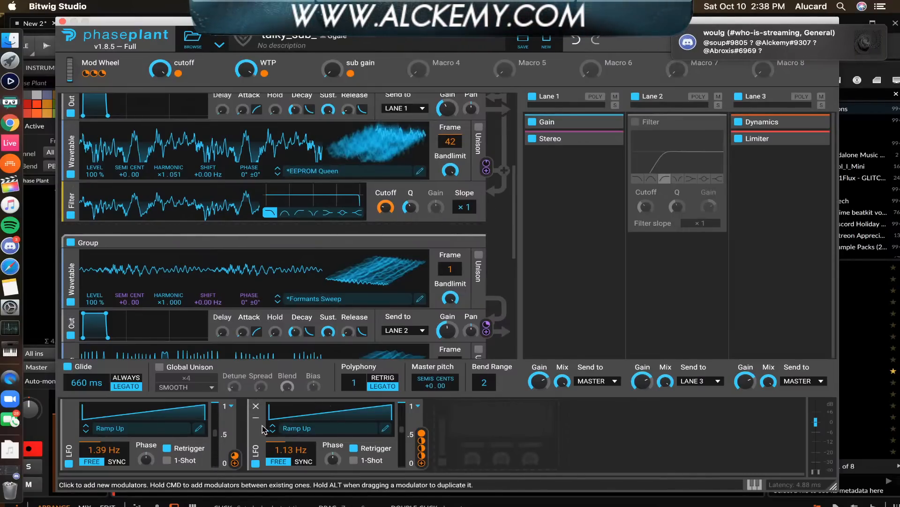
- Switch to Discord, answer the track review host in who-is-streaming with a mention and "hey! I'm doing preset feedback review right now", and return to Phase Plant
left_click(11, 245)
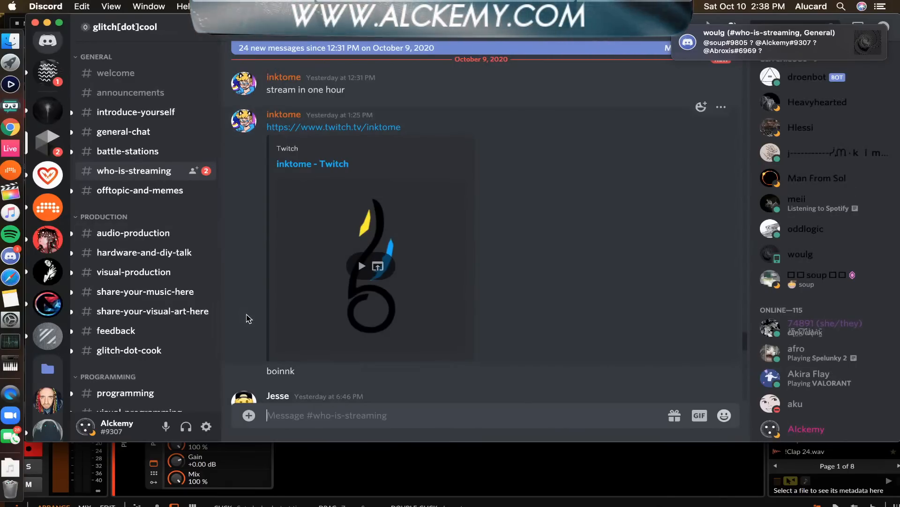
scroll(249, 318, "down", 15)
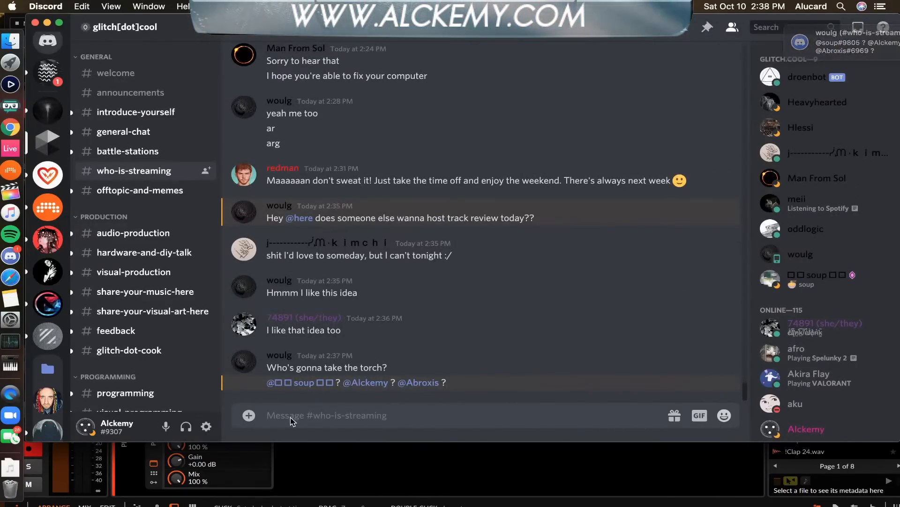
type("@")
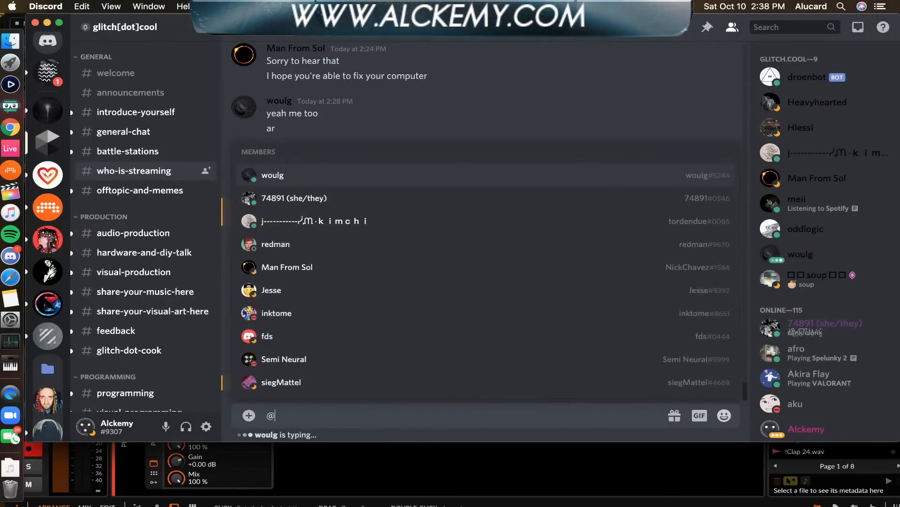
key("Return")
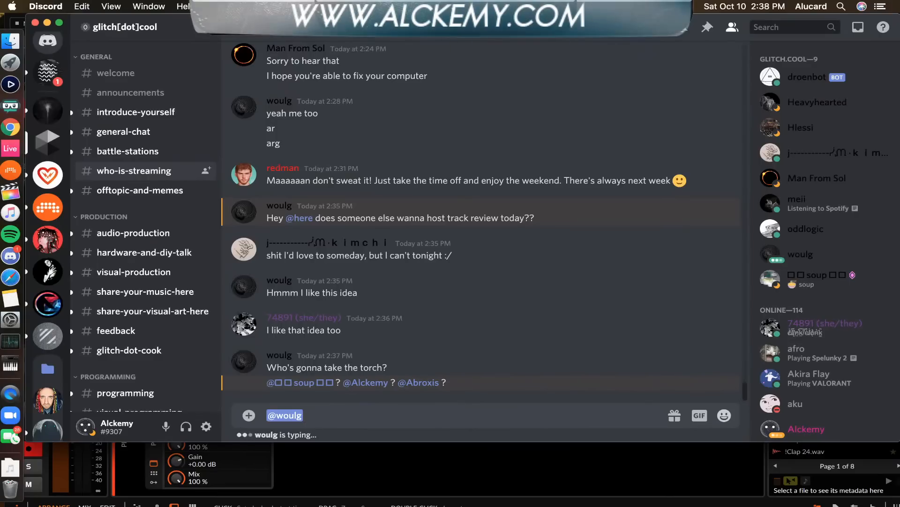
type("hey! I'm")
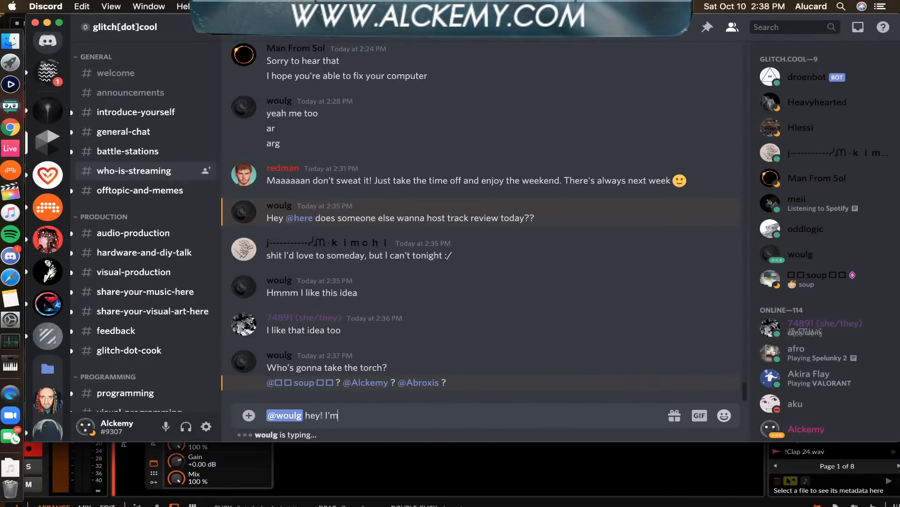
type(" doing preset ")
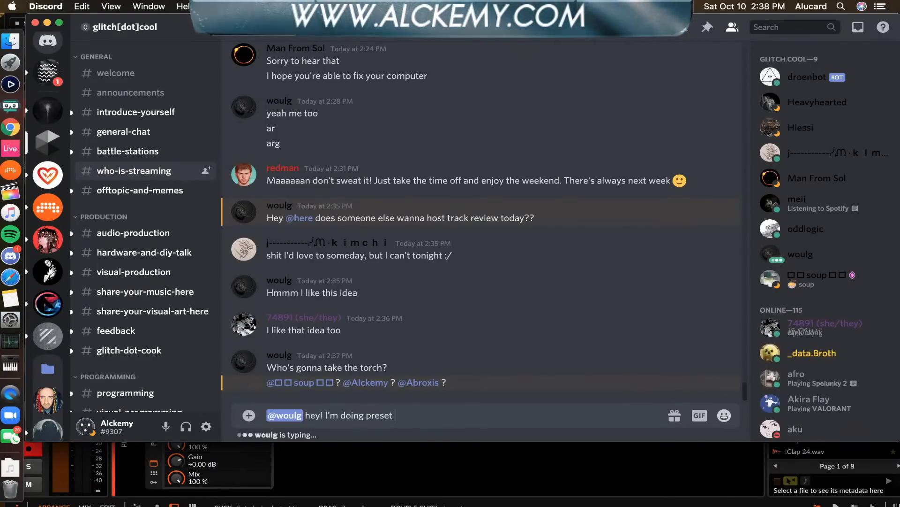
type("feedback review")
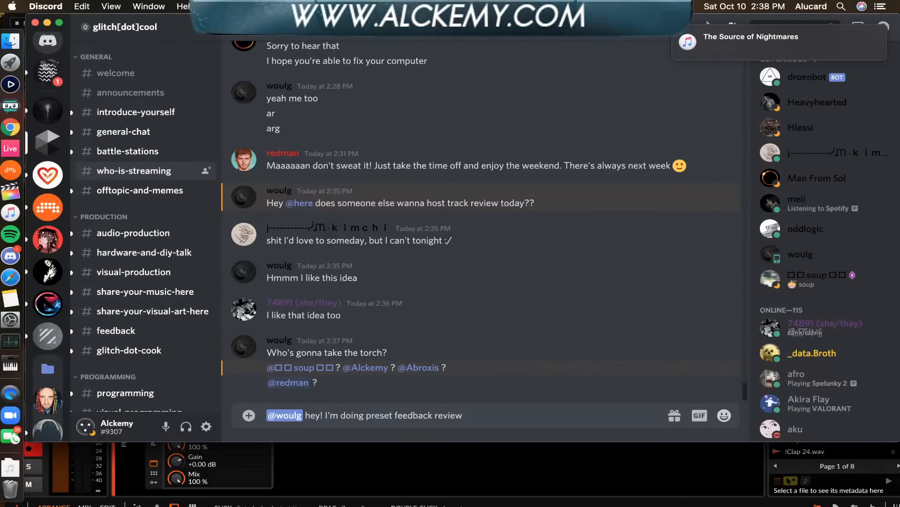
type(" right now")
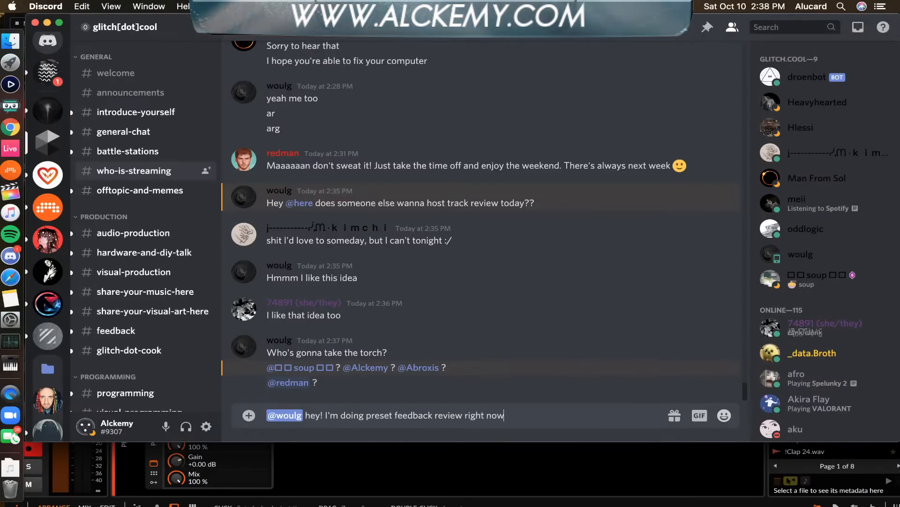
key("Return")
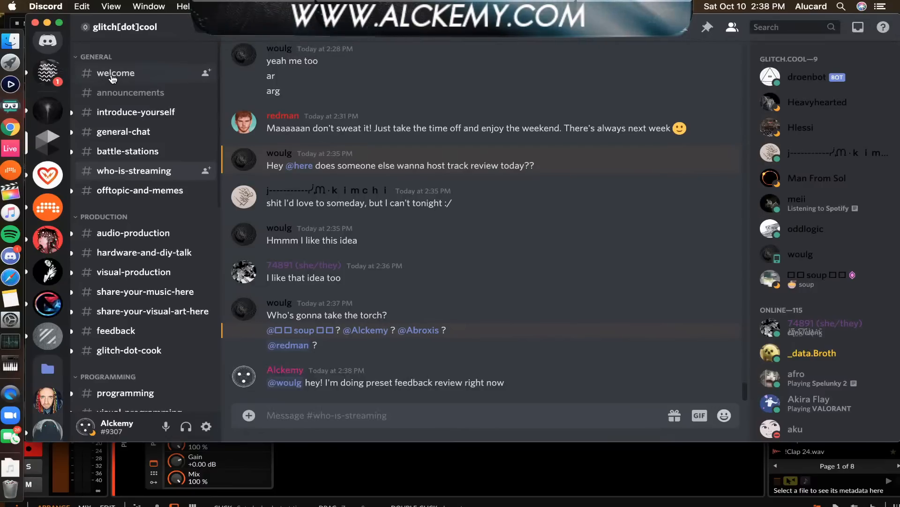
left_click(47, 23)
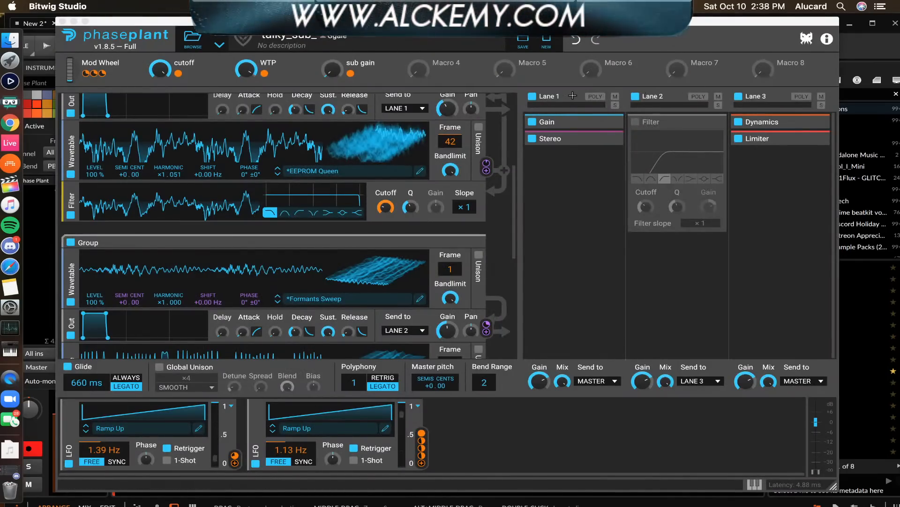
- Bypass the generator filter directly below the *EEPROM Queen wavetable
scroll(315, 247, "down", 10)
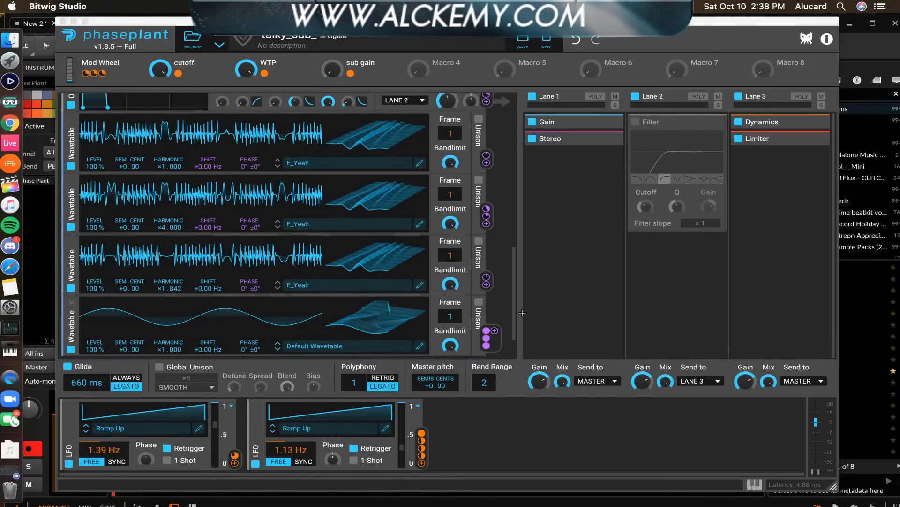
left_click_drag(513, 311, 513, 330)
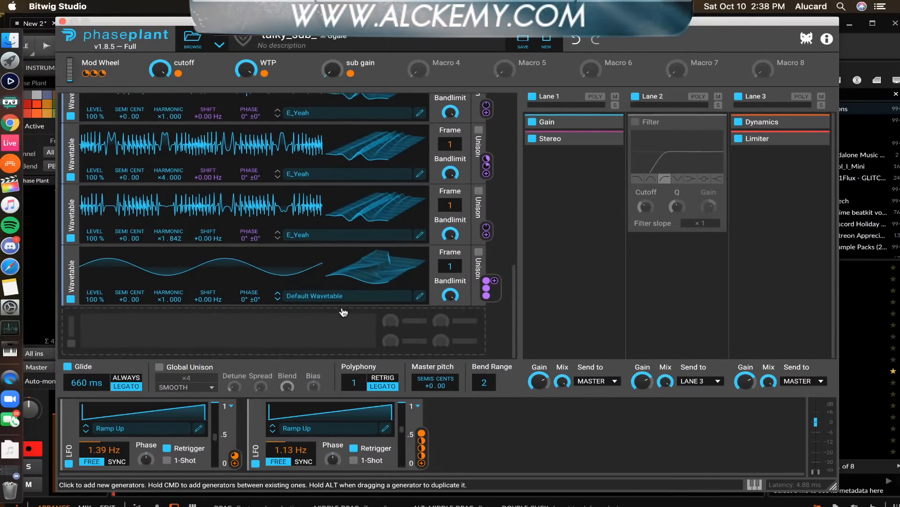
scroll(182, 294, "up", 3)
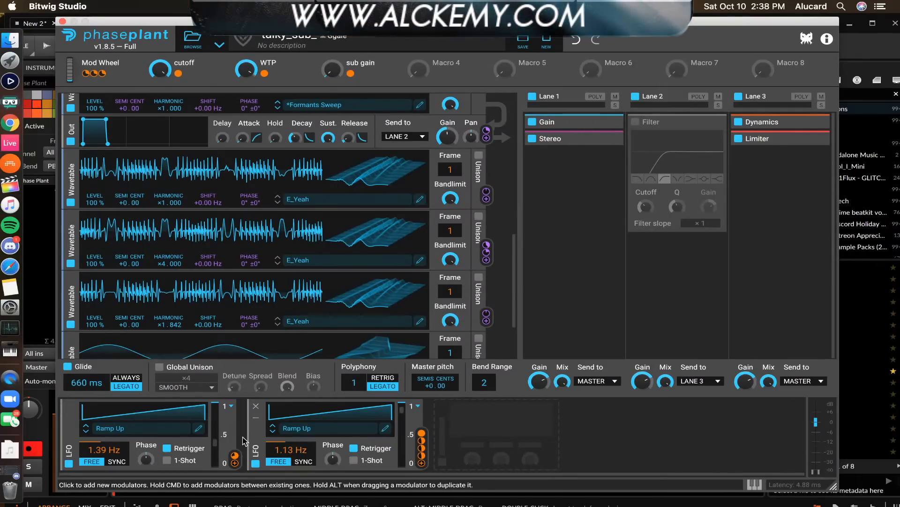
scroll(338, 220, "up", 5)
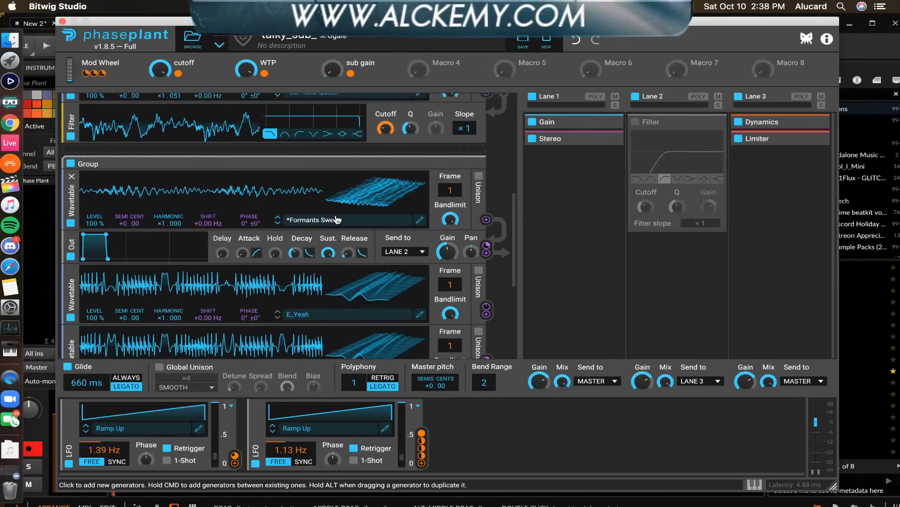
scroll(337, 219, "up", 3)
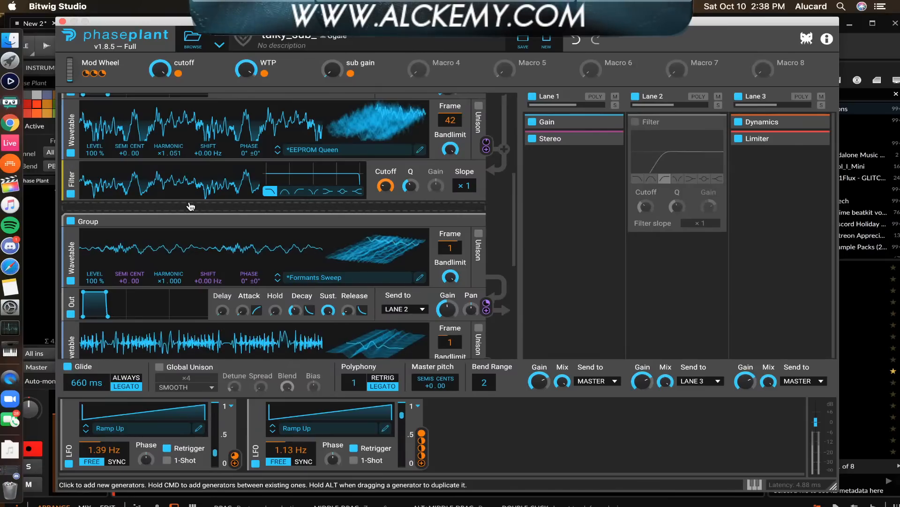
scroll(113, 193, "up", 3)
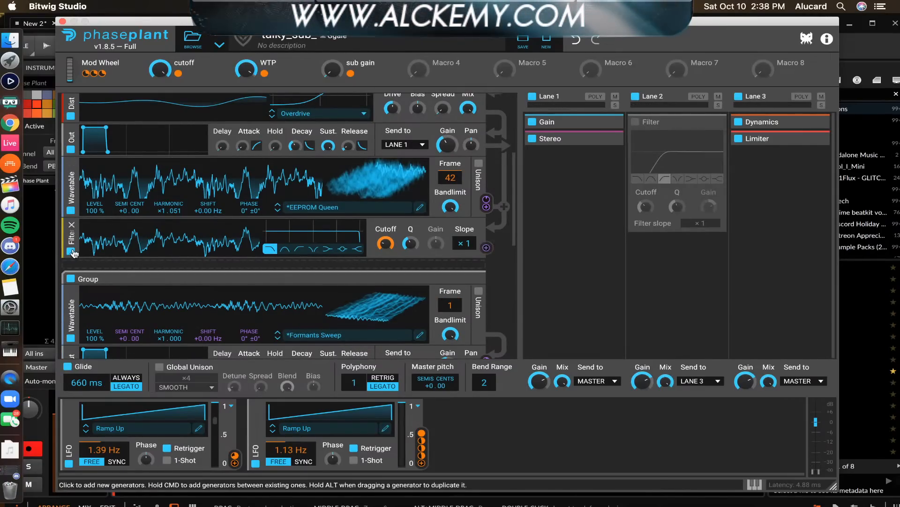
left_click(70, 254)
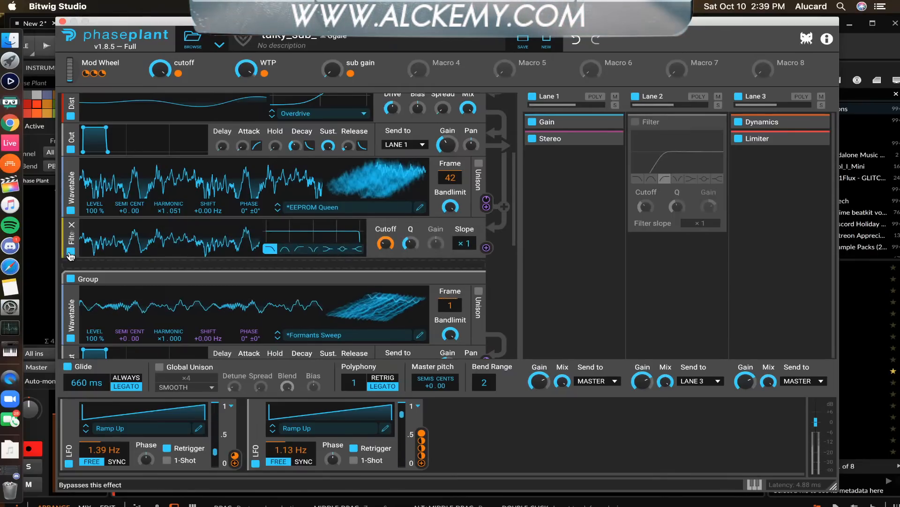
scroll(202, 207, "down", 5)
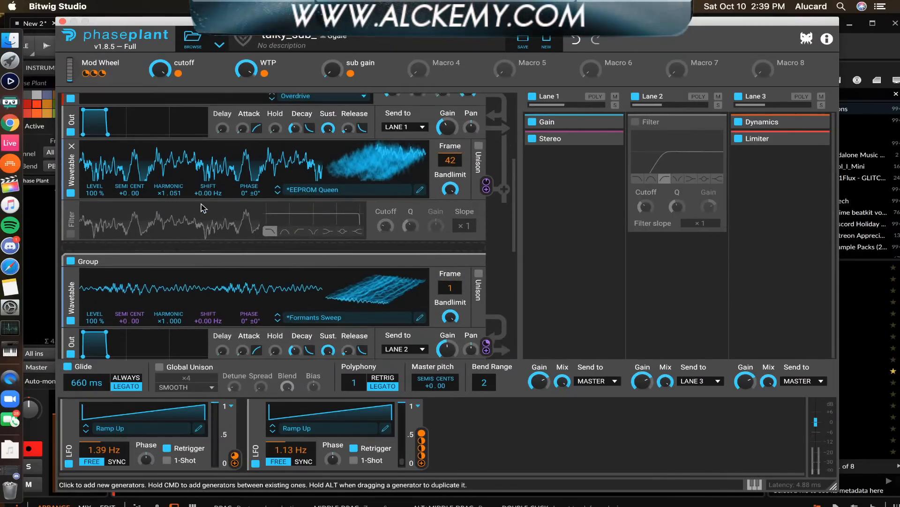
scroll(203, 207, "down", 1)
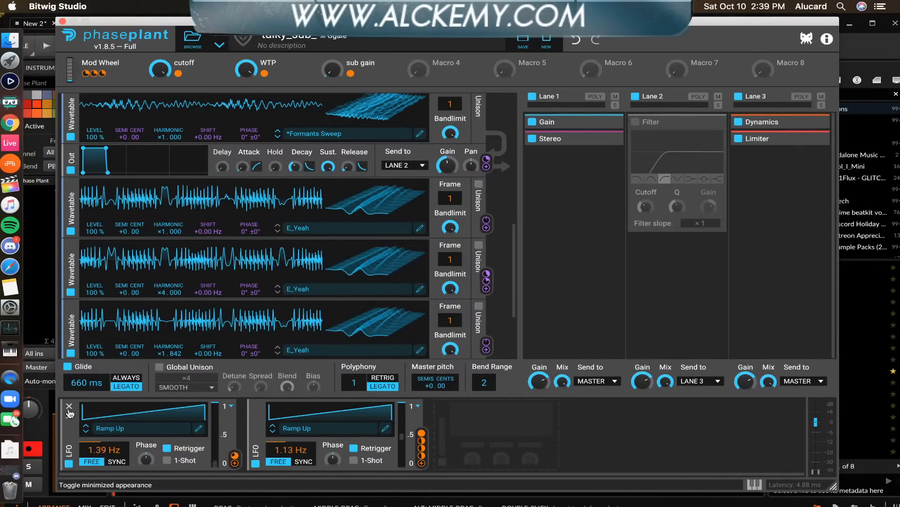
- Disable both Ramp Up LFOs and add a third LFO modulator
scroll(206, 270, "down", 2)
scroll(231, 257, "up", 2)
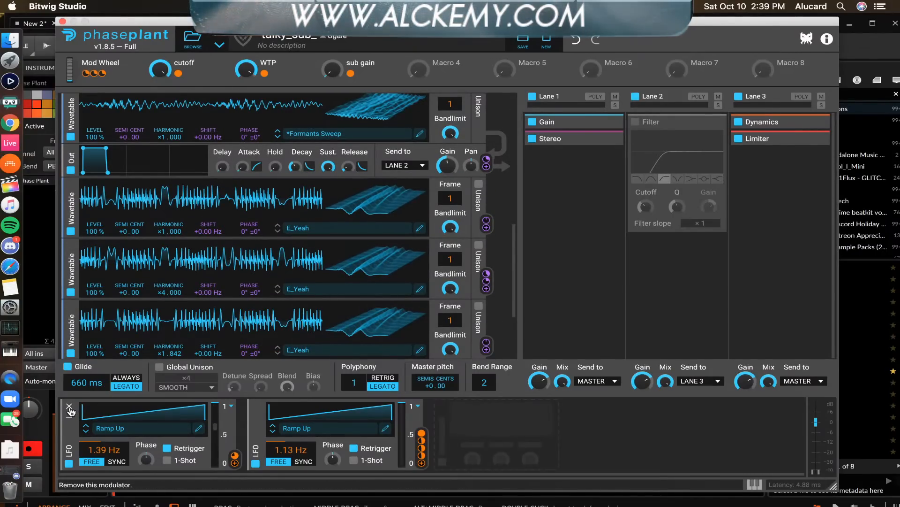
left_click(69, 463)
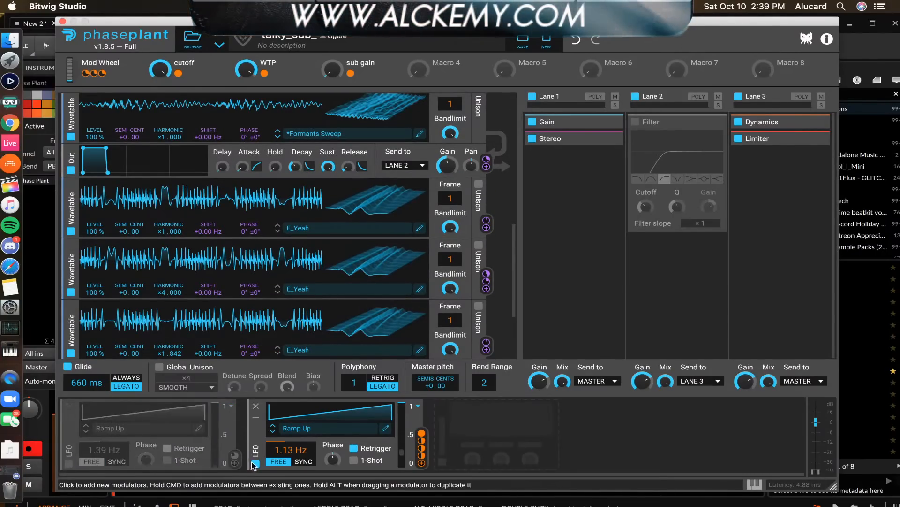
left_click(256, 463)
left_click(483, 416)
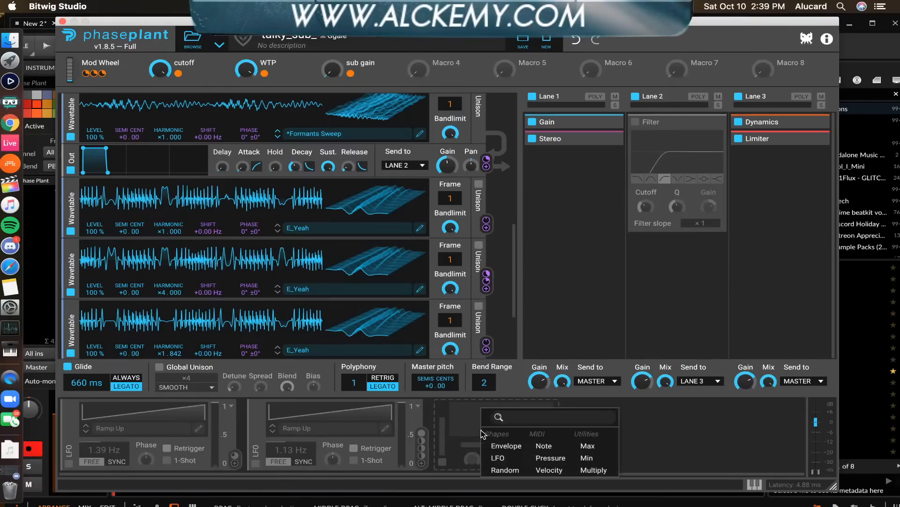
left_click(511, 449)
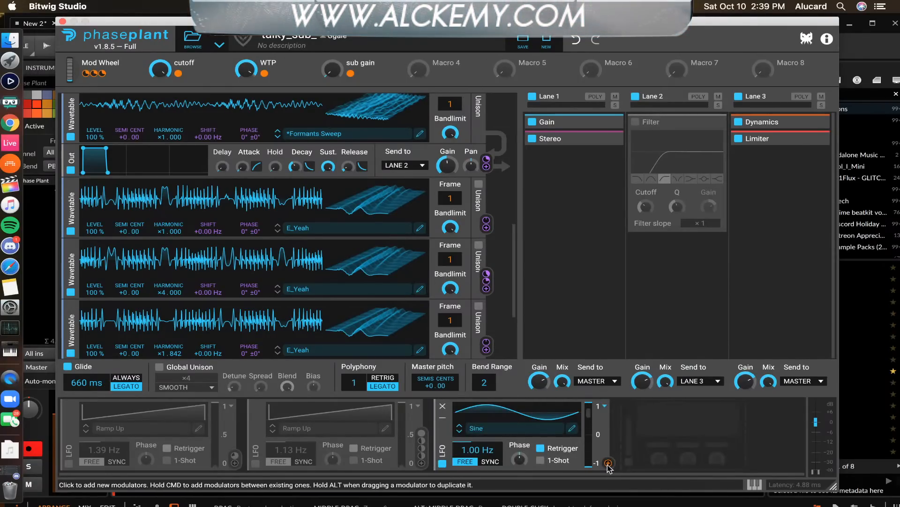
- Modulate the frames of the E_Yeah and *Formants Sweep wavetables with the third LFO, reducing the modulation amount on *Formants Sweep
left_click_drag(609, 463, 451, 175)
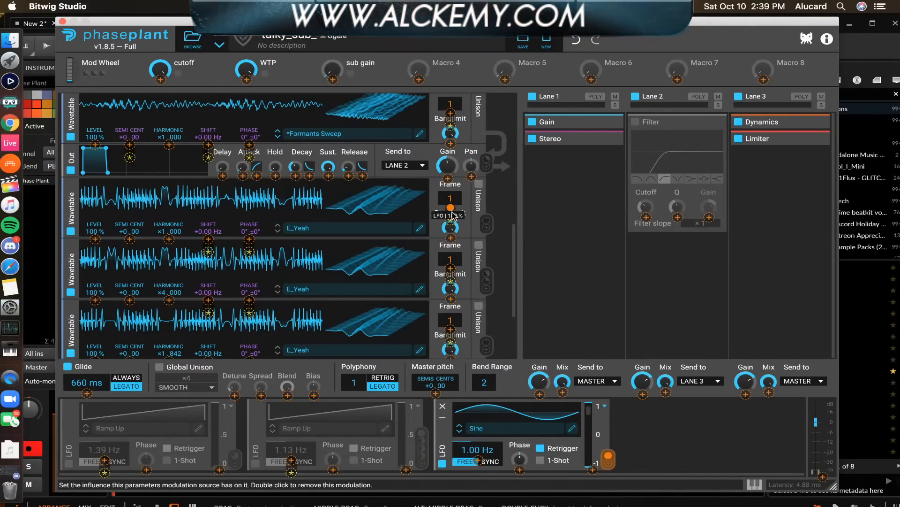
left_click_drag(452, 268, 451, 236)
left_click_drag(451, 329, 451, 243)
scroll(449, 295, "down", 3)
scroll(432, 244, "up", 10)
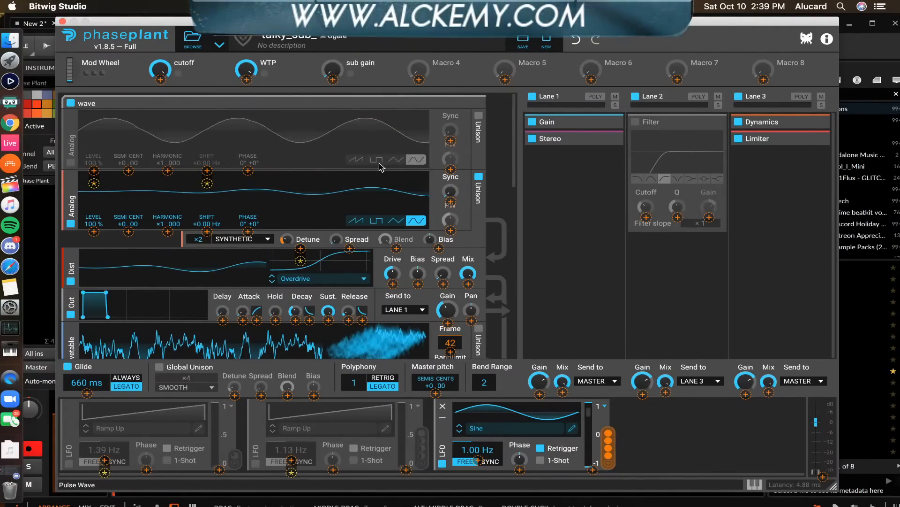
scroll(379, 163, "down", 10)
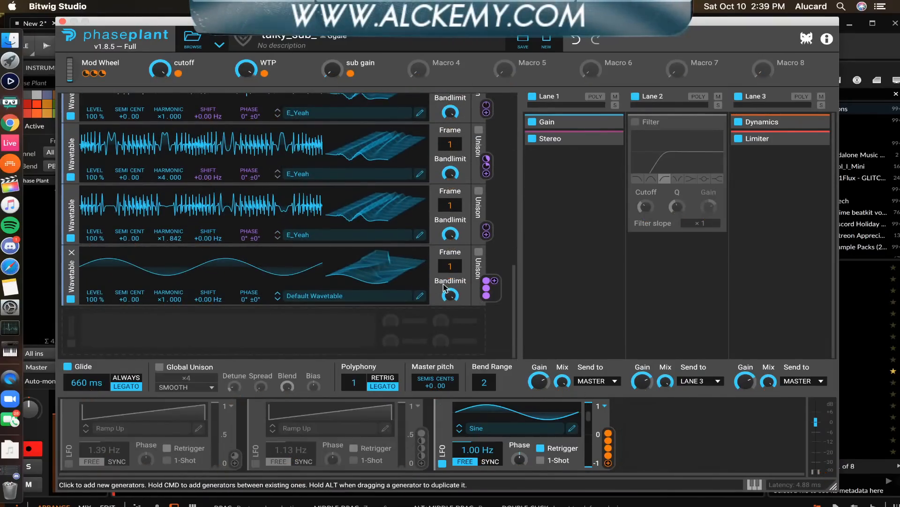
scroll(375, 242, "up", 3)
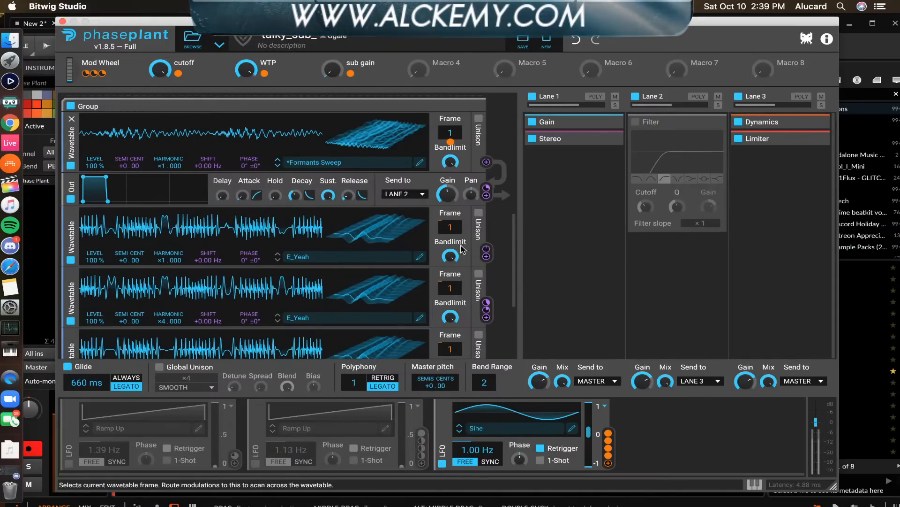
left_click(608, 464)
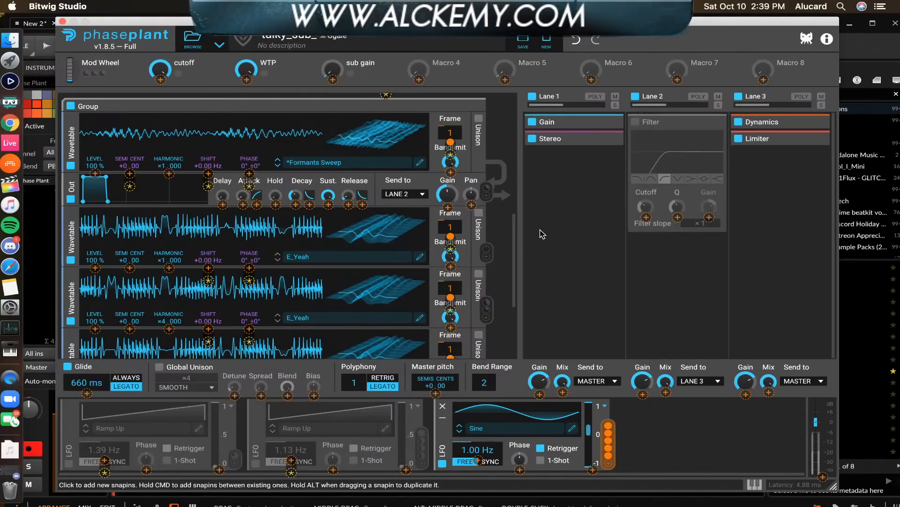
left_click_drag(450, 143, 450, 185)
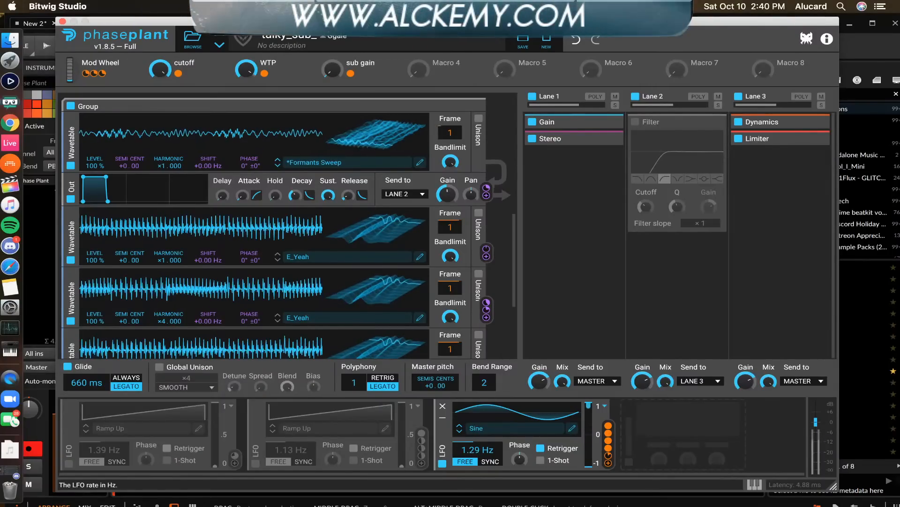
- Fine-tune the third LFO's rate to 1.25 Hz
left_click_drag(478, 450, 477, 447)
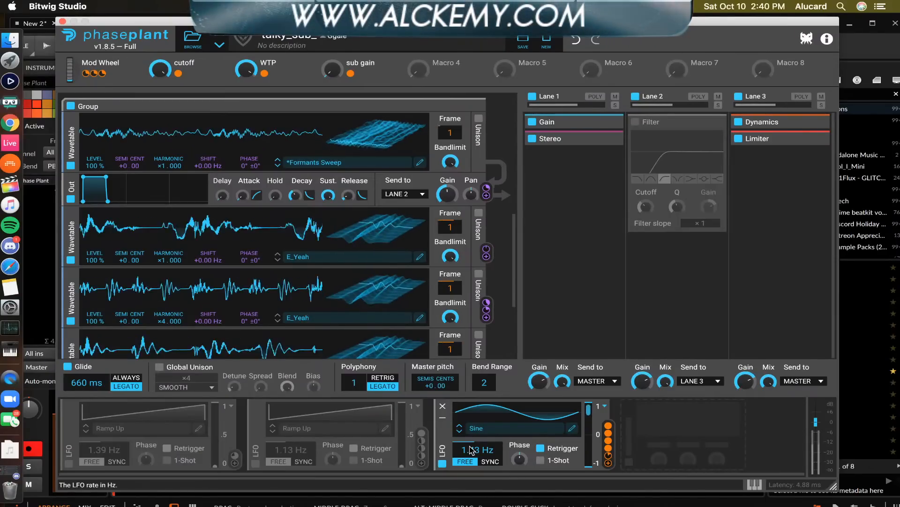
left_click_drag(470, 447, 470, 448)
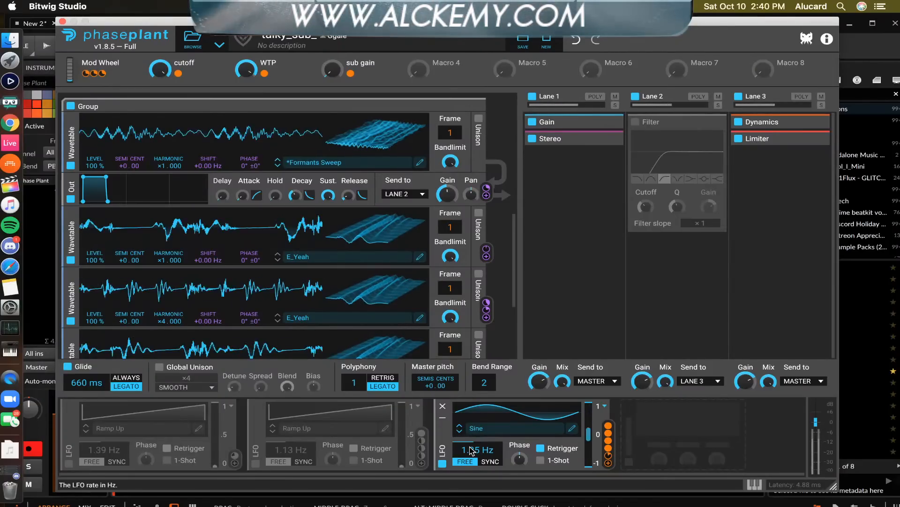
left_click_drag(471, 451, 471, 453)
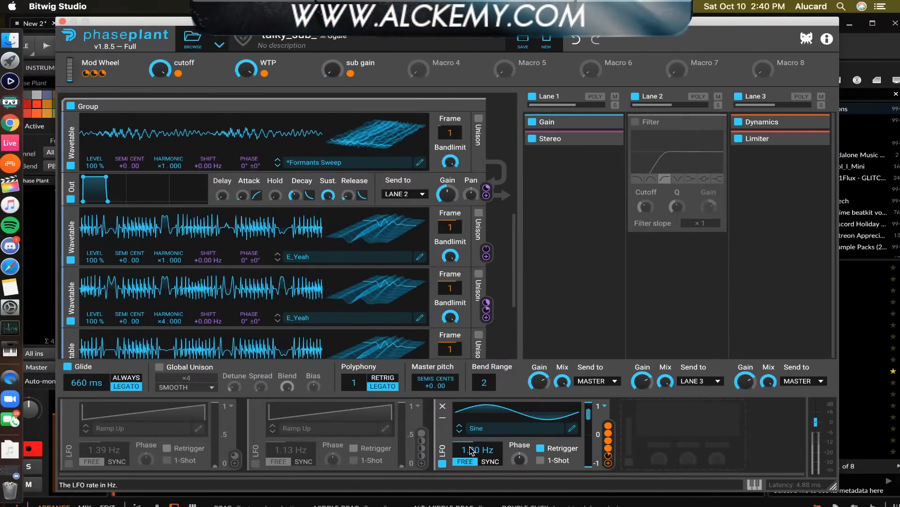
left_click_drag(471, 450, 471, 451)
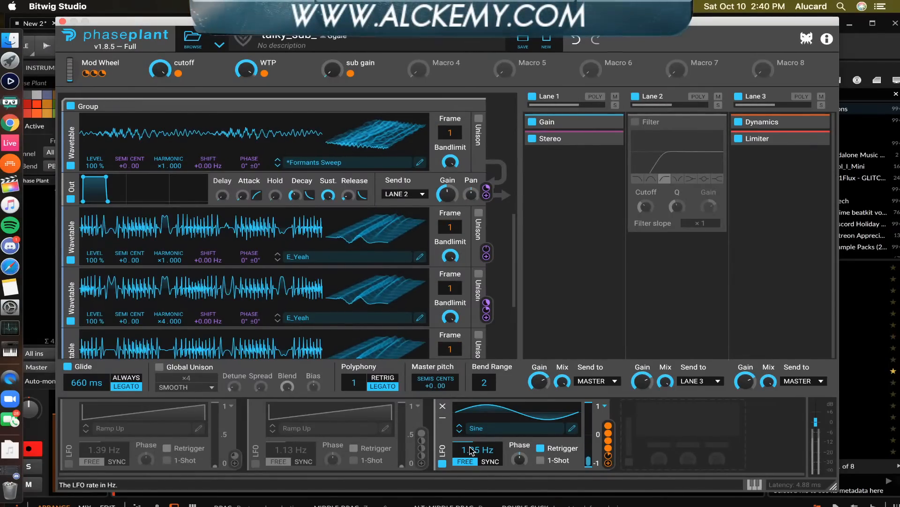
- Assign the Mod Wheel to the third LFO's rate with 17% influence
left_click(608, 464)
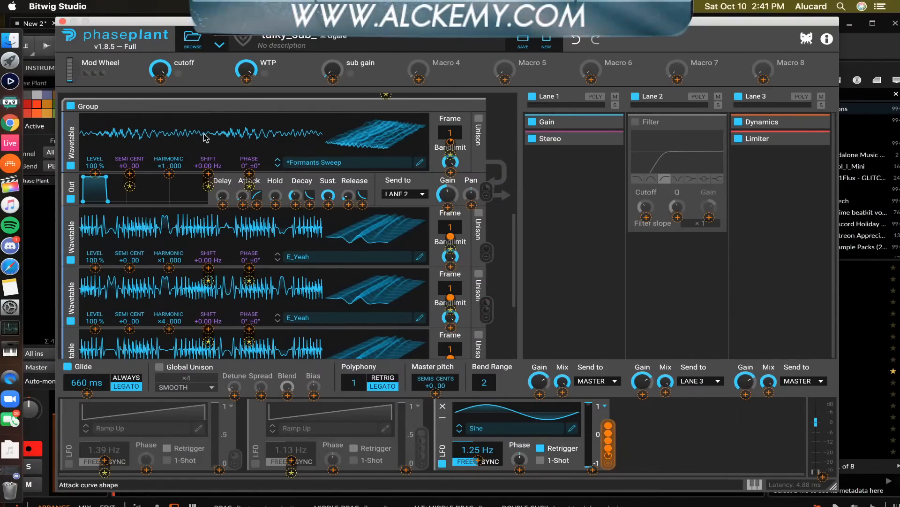
left_click(93, 74)
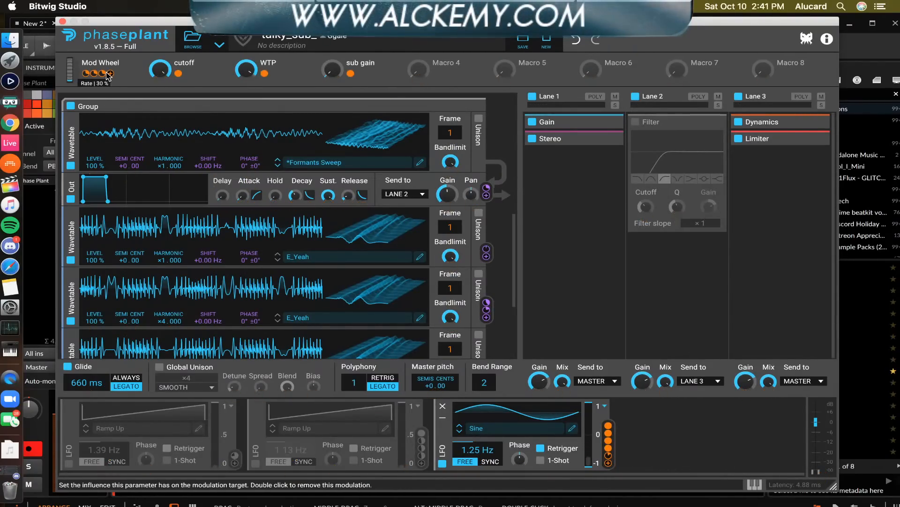
left_click(110, 74)
left_click(477, 461)
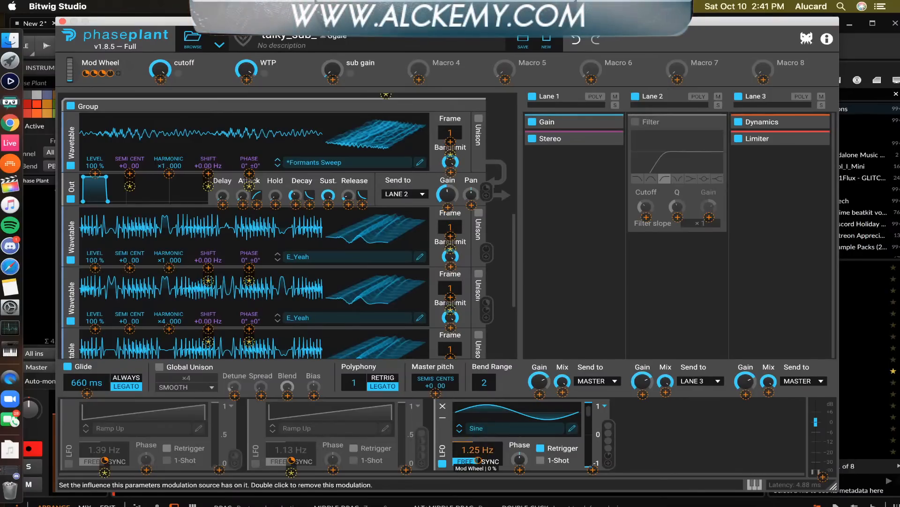
left_click_drag(477, 461, 477, 457)
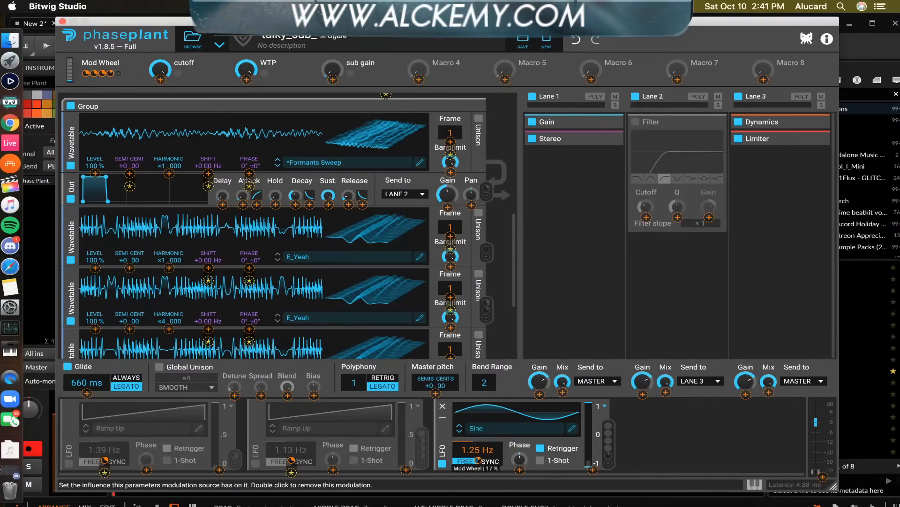
left_click(684, 442)
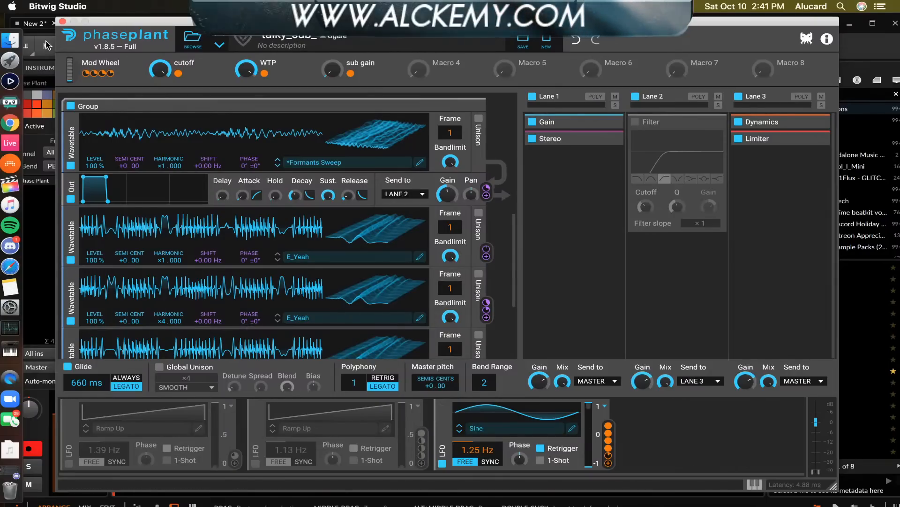
- Sweep the Mod Wheel to audition it and reduce its influence on the third LFO's rate to about 14%
mouse_move(68, 70)
left_mouse_down()
mouse_move(60, 21)
mouse_move(67, 70)
left_mouse_up()
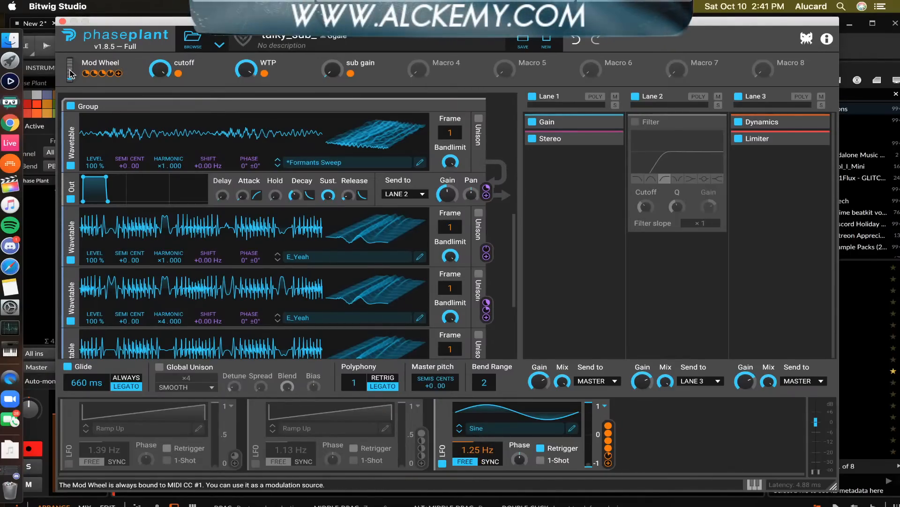
left_click_drag(69, 73, 66, 31)
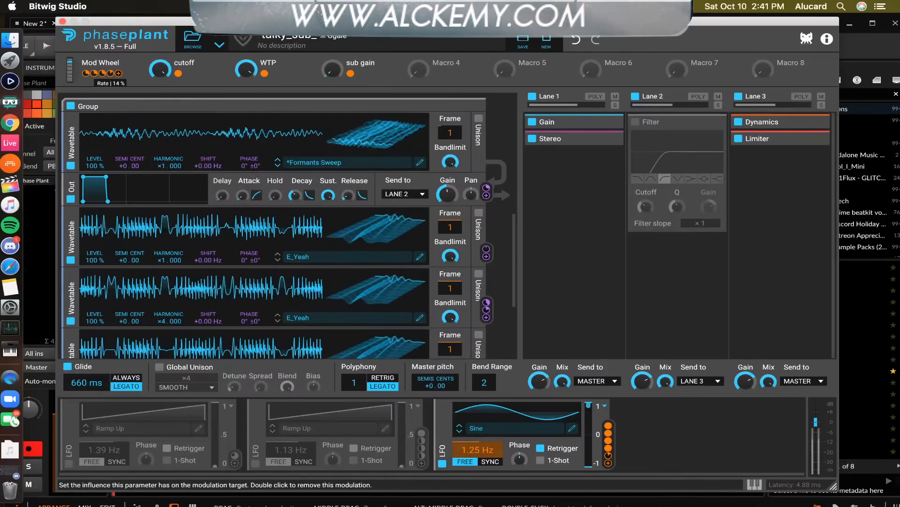
left_click_drag(110, 75, 110, 74)
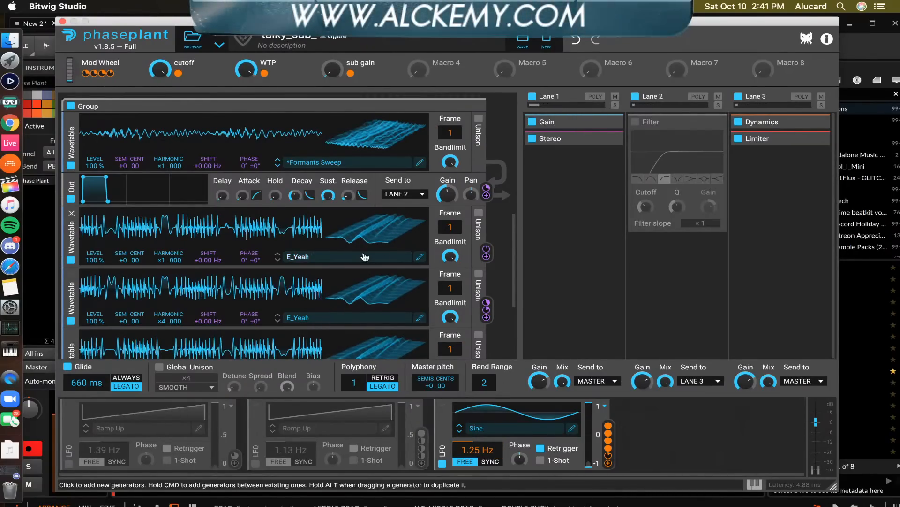
- Enable the Filter in Lane 2 and sweep the Mod Wheel to audition the patch through it
left_click(635, 122)
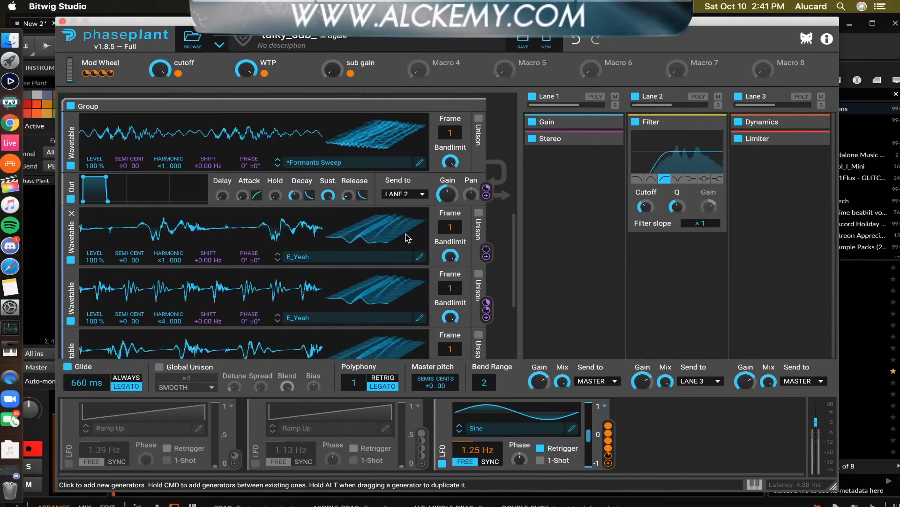
left_click_drag(70, 75, 69, 50)
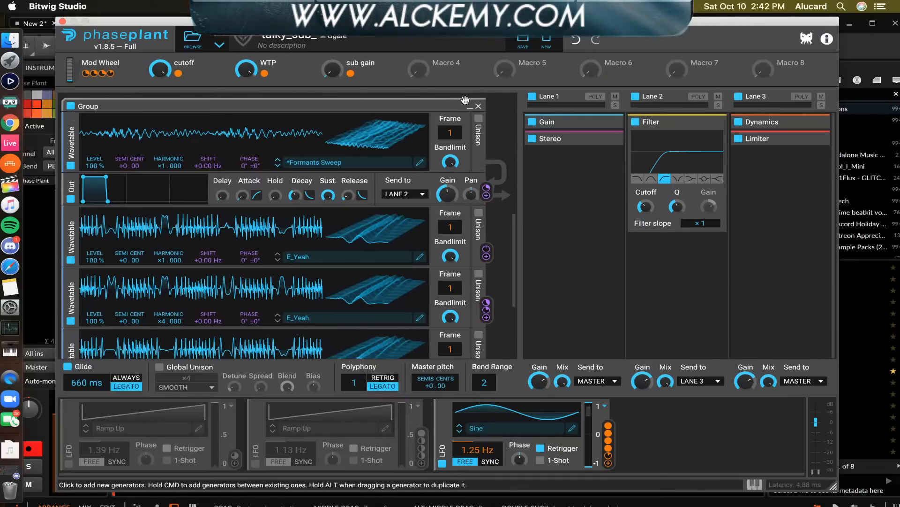
- Collapse the generator groups wave and Group
scroll(471, 108, "up", 4)
scroll(353, 123, "up", 3)
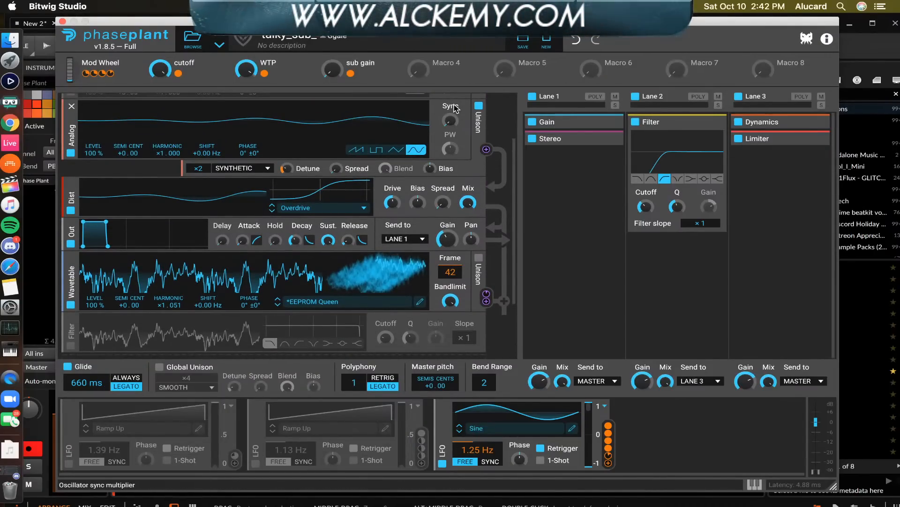
scroll(456, 108, "up", 3)
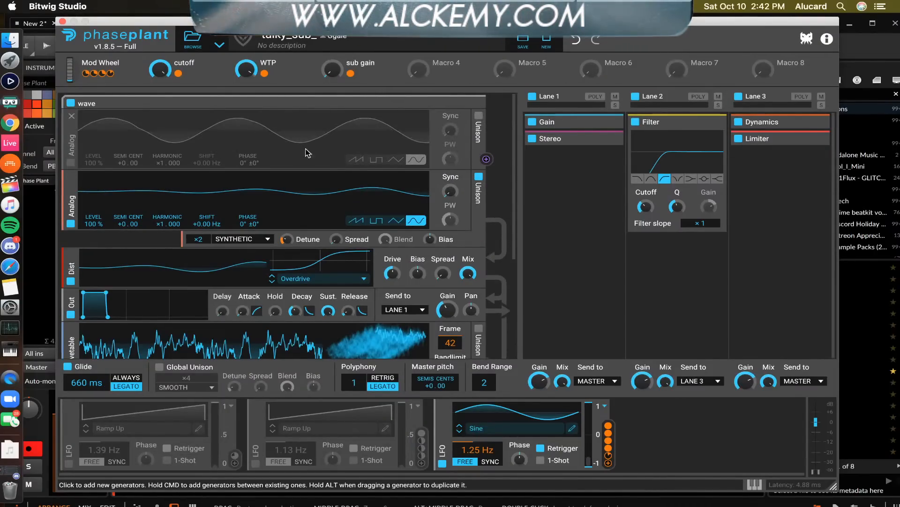
left_click(470, 103)
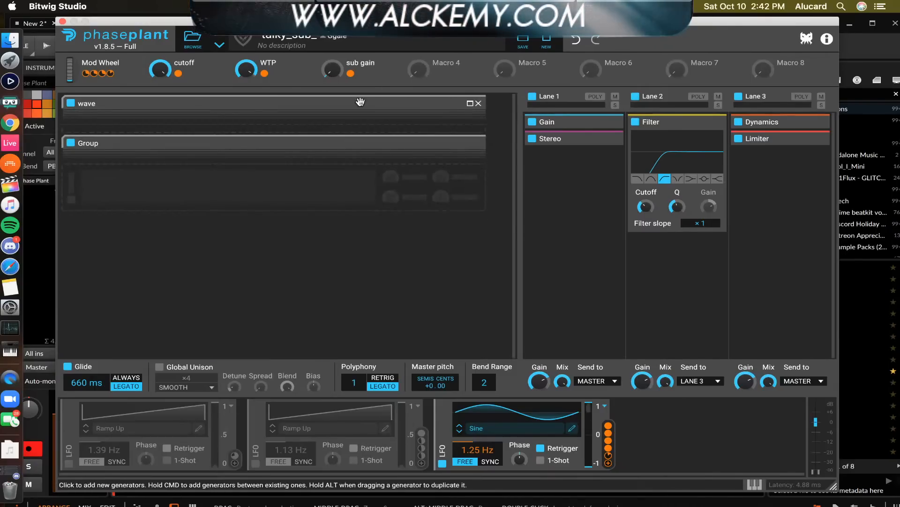
- Sweep the WTP macro, leaving it fully down, and collapse the Filter in Lane 2
left_click_drag(248, 71, 248, 27)
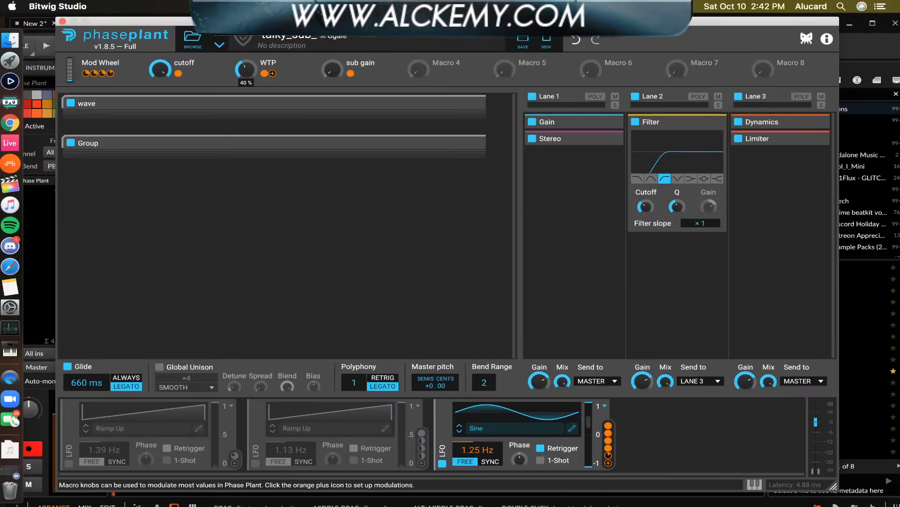
left_click_drag(246, 70, 246, 19)
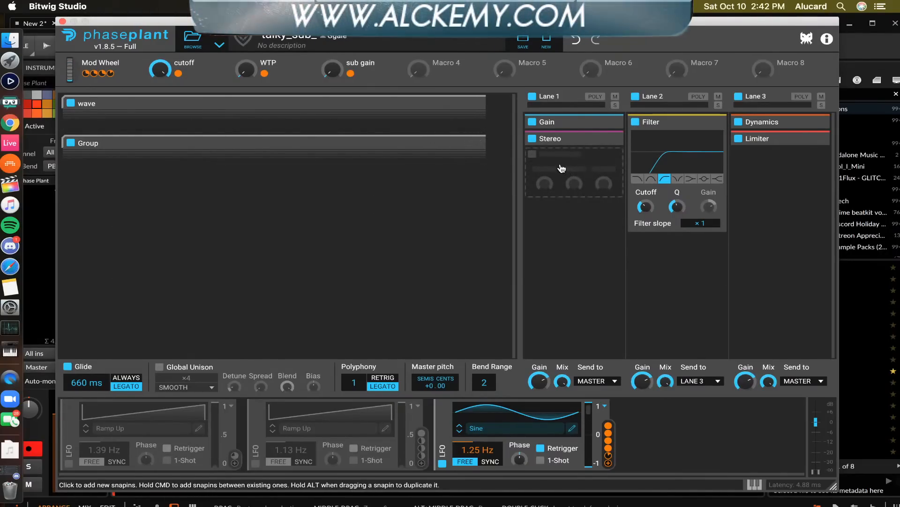
left_click(712, 122)
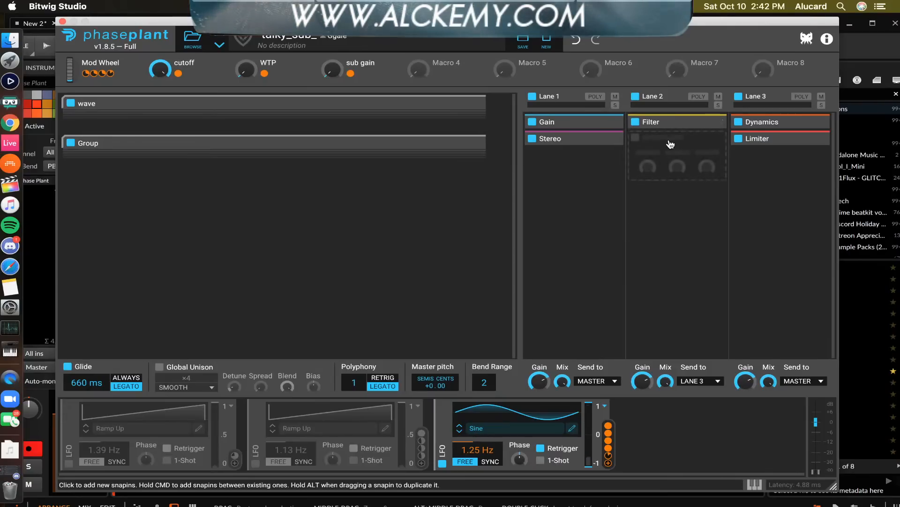
left_click(663, 142)
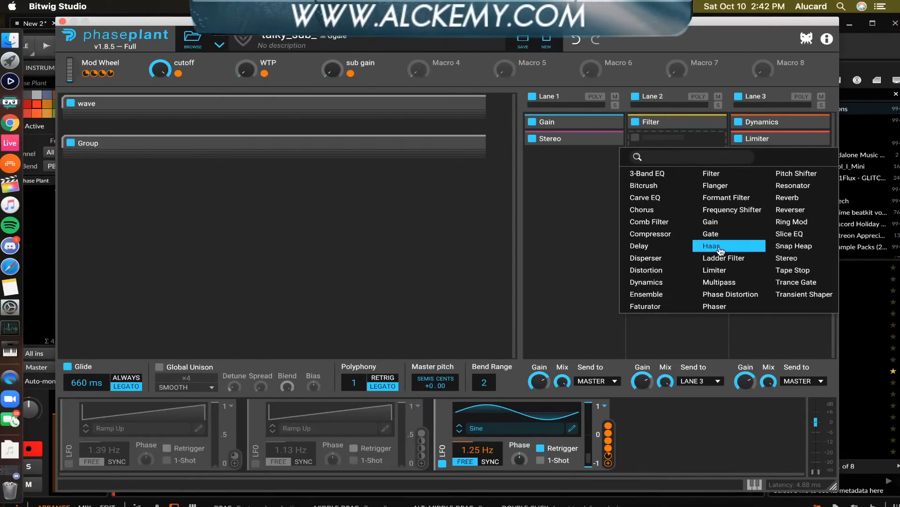
left_click(706, 174)
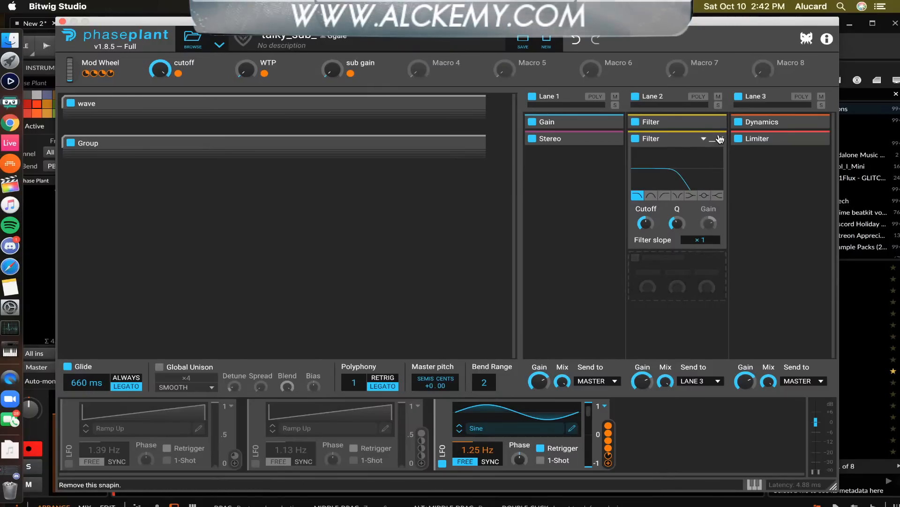
left_click(721, 139)
- Add a Slice EQ below the Lane 2 Filter and shape it with a boost at about 79 Hz, a midrange cut and a boost above 2 kHz
left_click(696, 143)
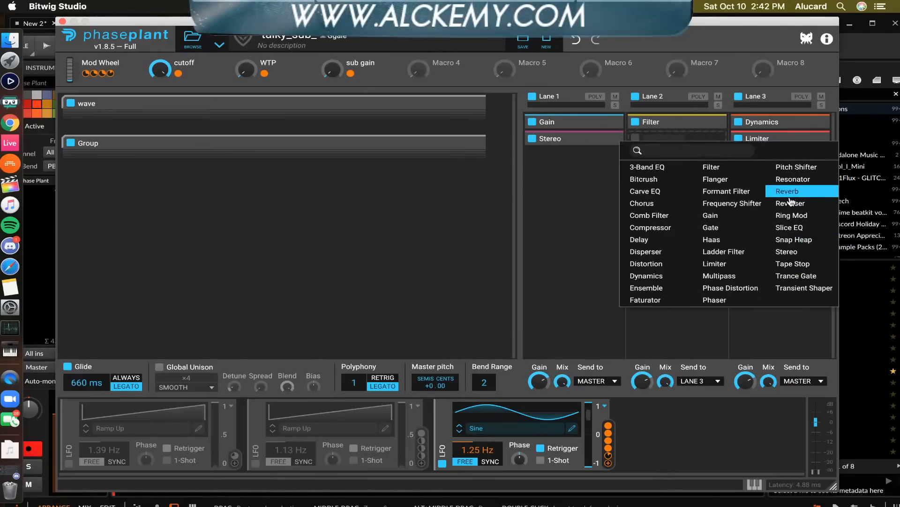
left_click(792, 227)
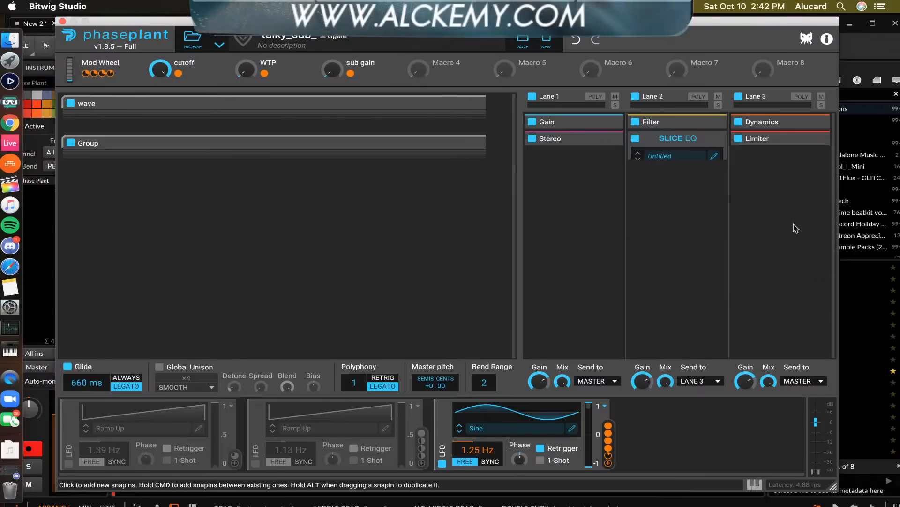
left_click(715, 158)
left_click_drag(283, 277, 277, 164)
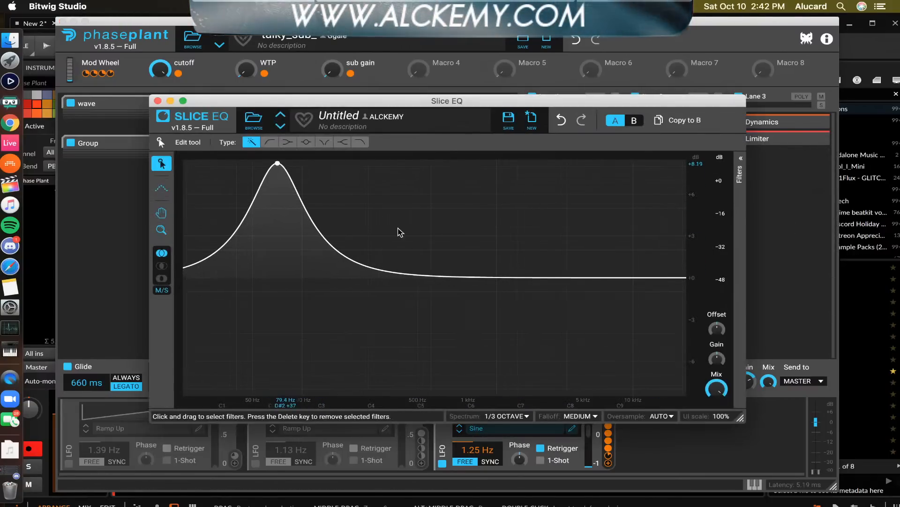
left_click_drag(432, 277, 434, 374)
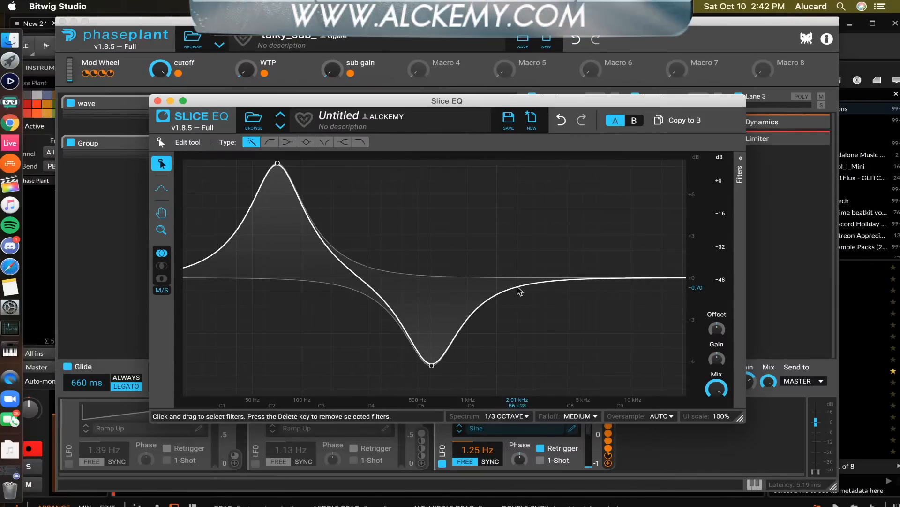
left_click_drag(531, 277, 537, 170)
left_click(157, 100)
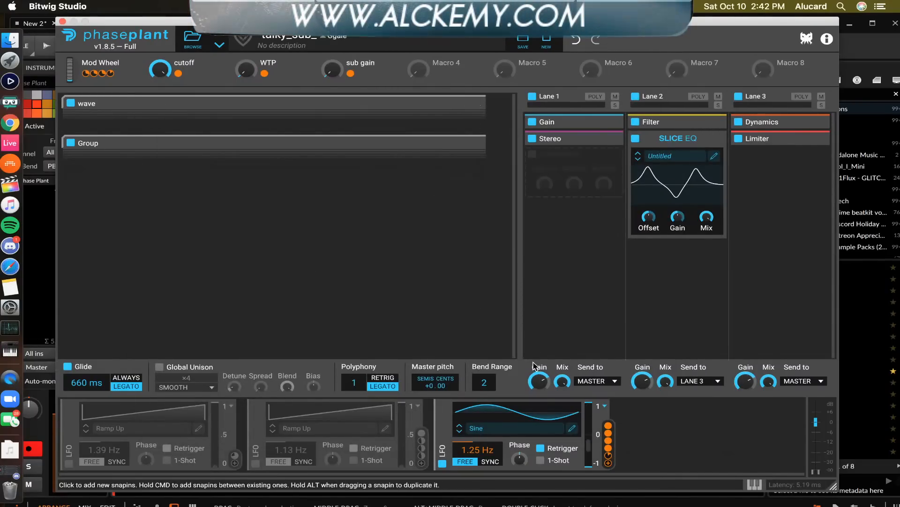
- Modulate the Slice EQ's Offset with the third LFO from a base of about -34.8 semitones, and toggle the Lane 2 Filter above it
left_click_drag(608, 462, 650, 227)
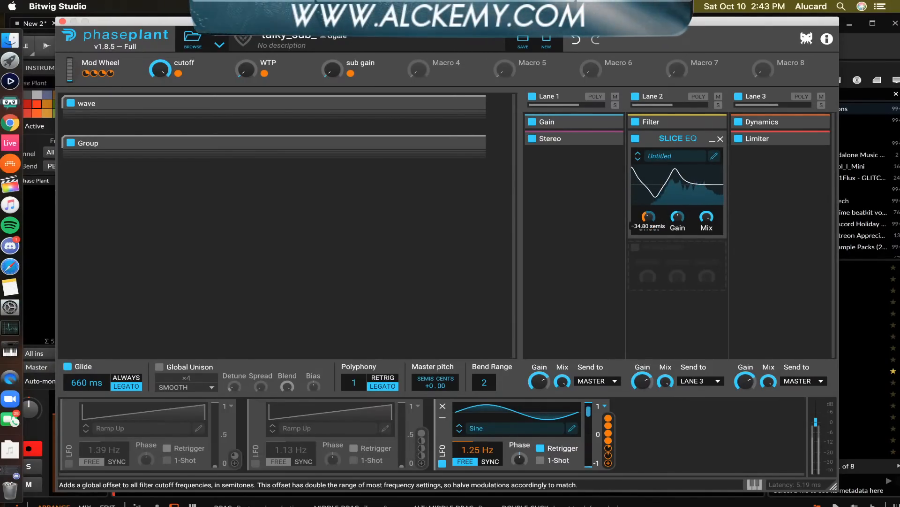
left_click(636, 122)
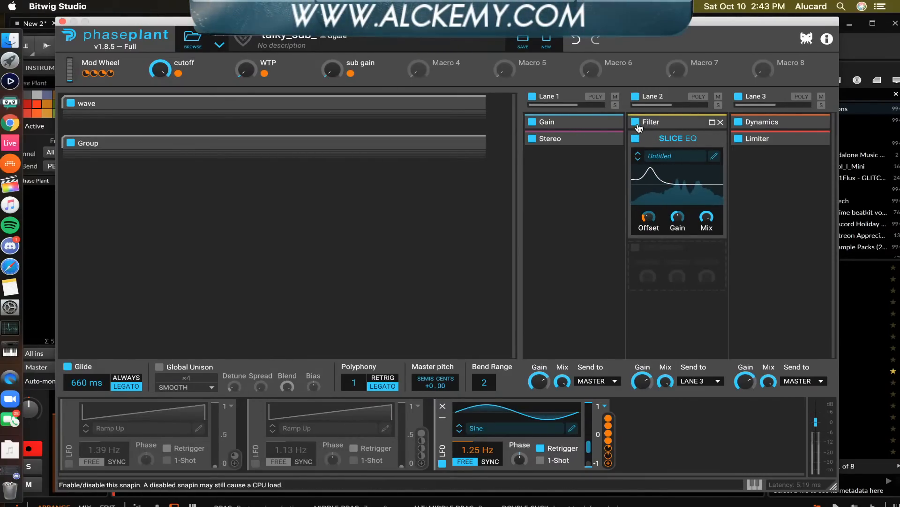
- Move the Slice EQ above the Filter in Lane 2 and collapse it
left_click_drag(661, 137, 664, 123)
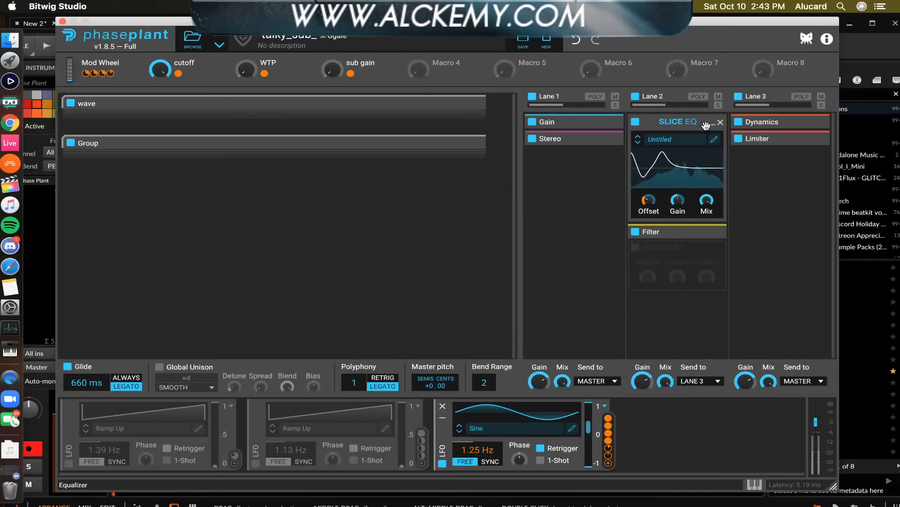
left_click(664, 123)
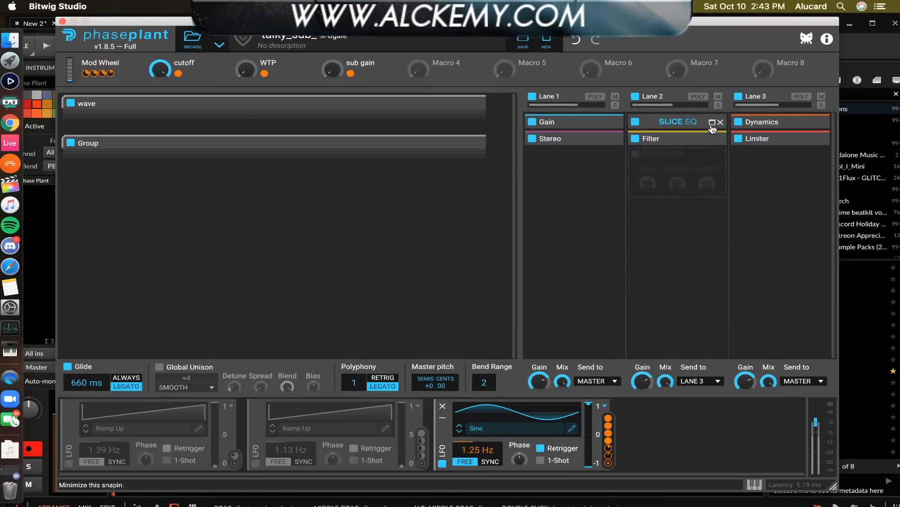
- Add an Overdrive Distortion below the Lane 2 Filter with Drive at about 2.41 dB, and collapse it
left_click(663, 161)
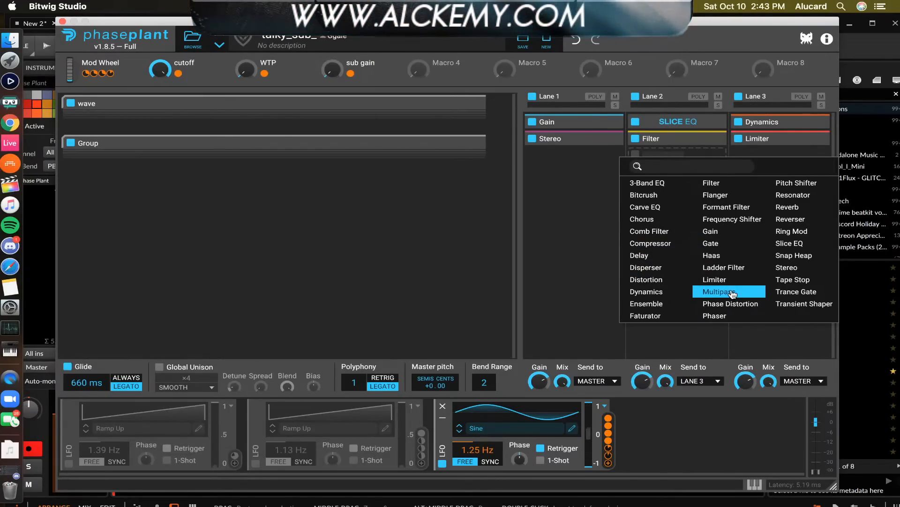
left_click(647, 279)
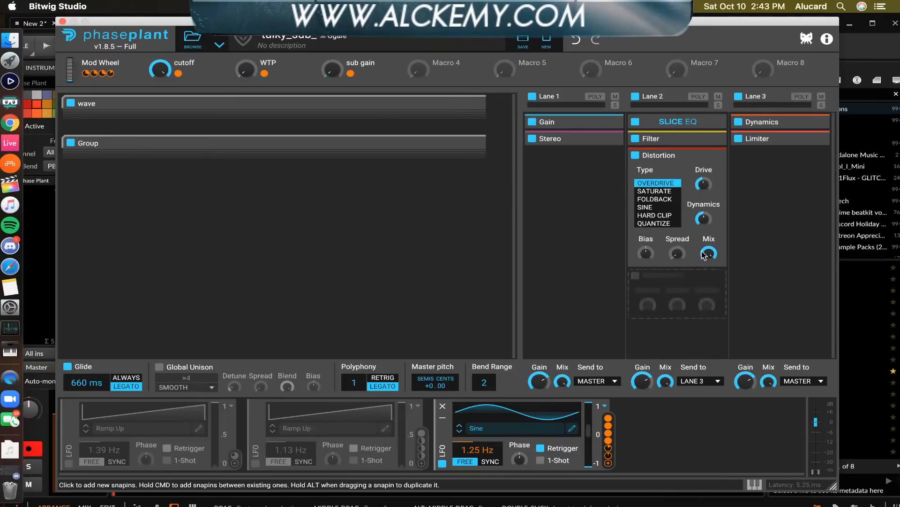
left_click_drag(704, 185, 704, 185)
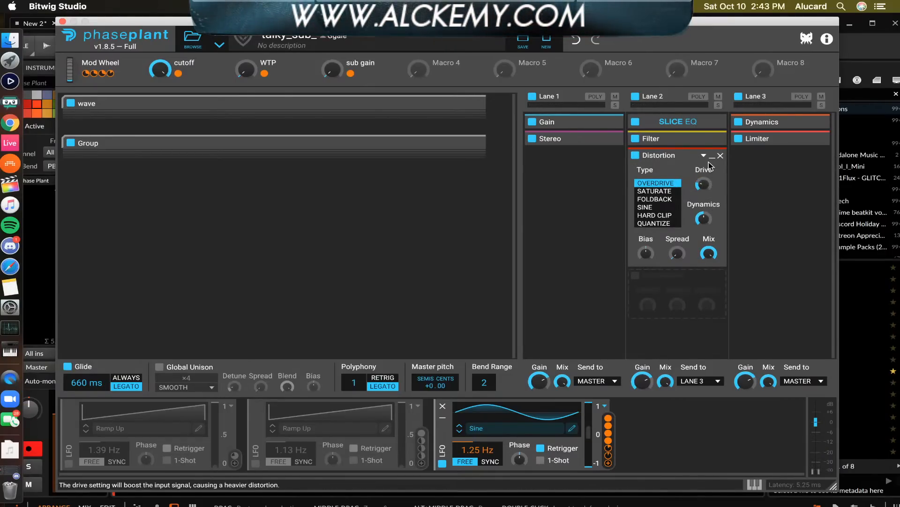
left_click_drag(704, 185, 703, 201)
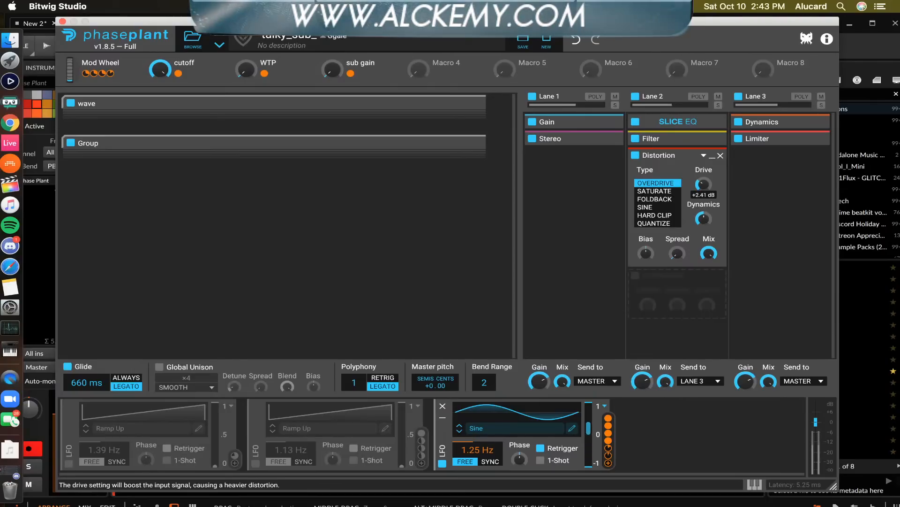
left_click(712, 156)
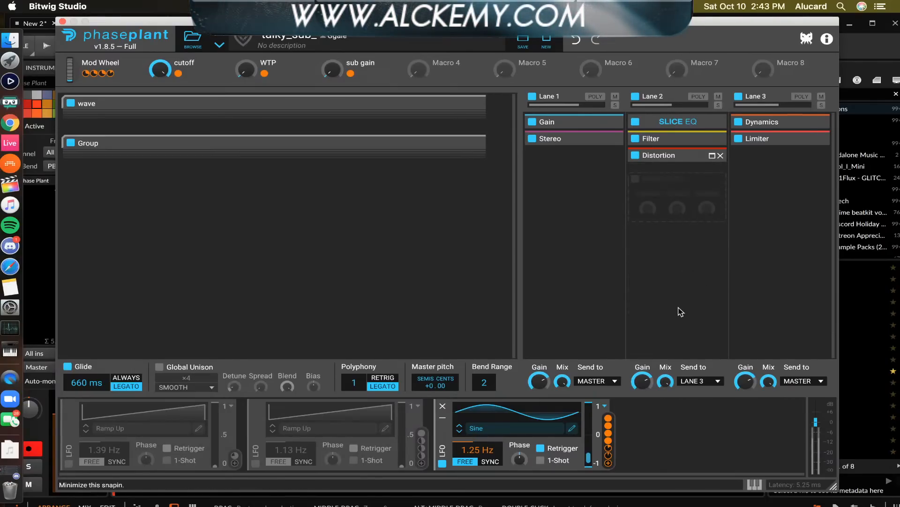
left_click(642, 379)
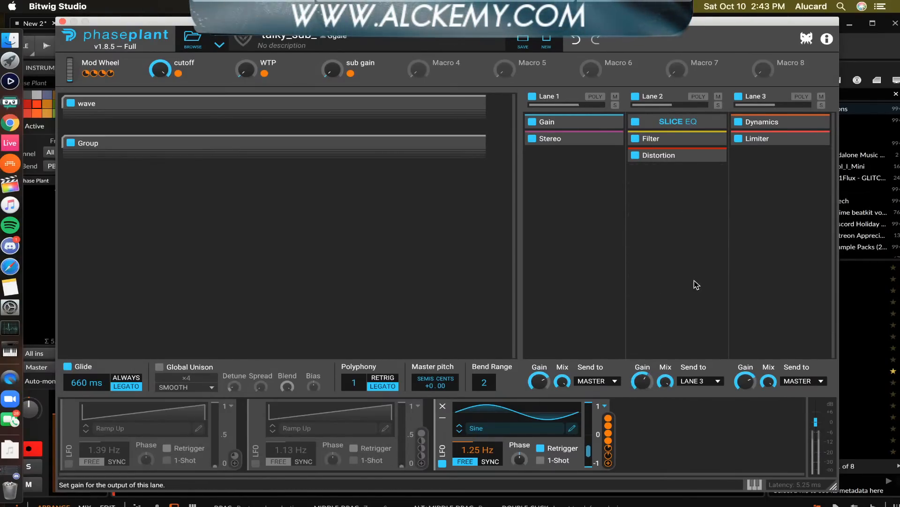
- Add a Multipass below the Lane 2 Distortion and set its lower crossover to about 124 Hz
left_click(665, 173)
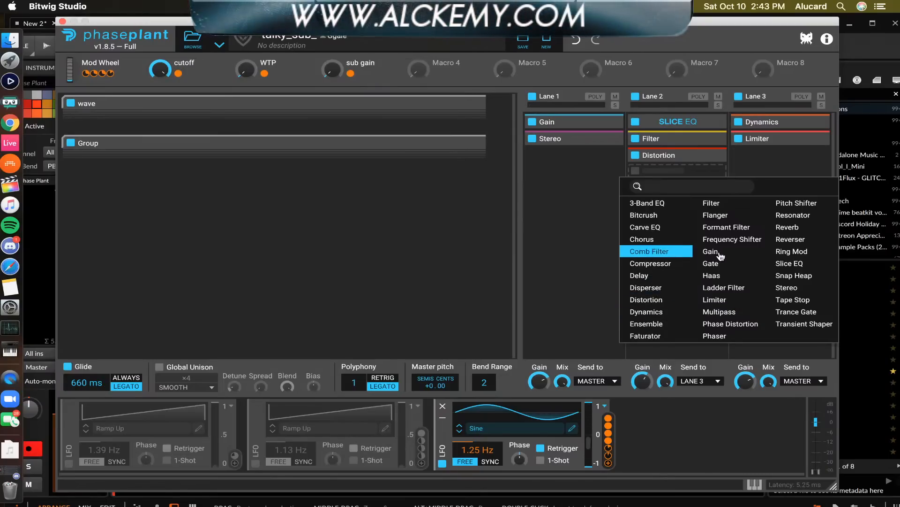
left_click(716, 312)
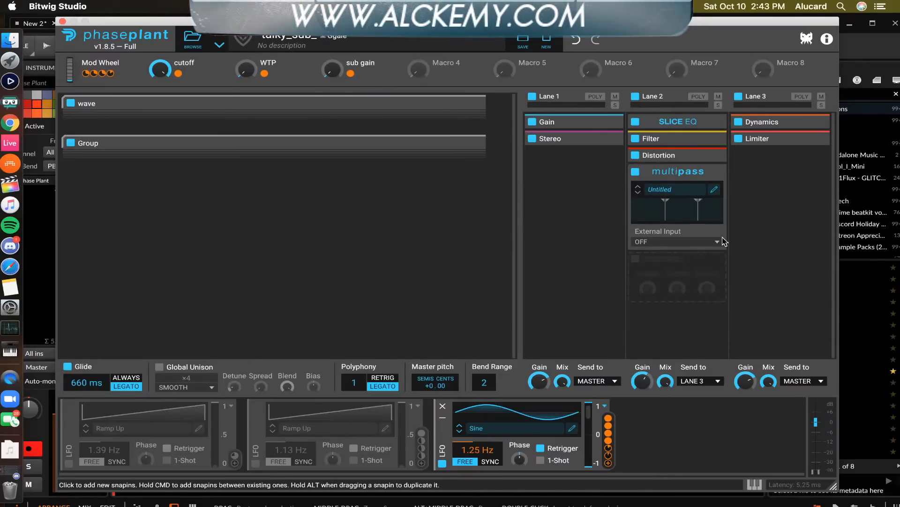
left_click(714, 190)
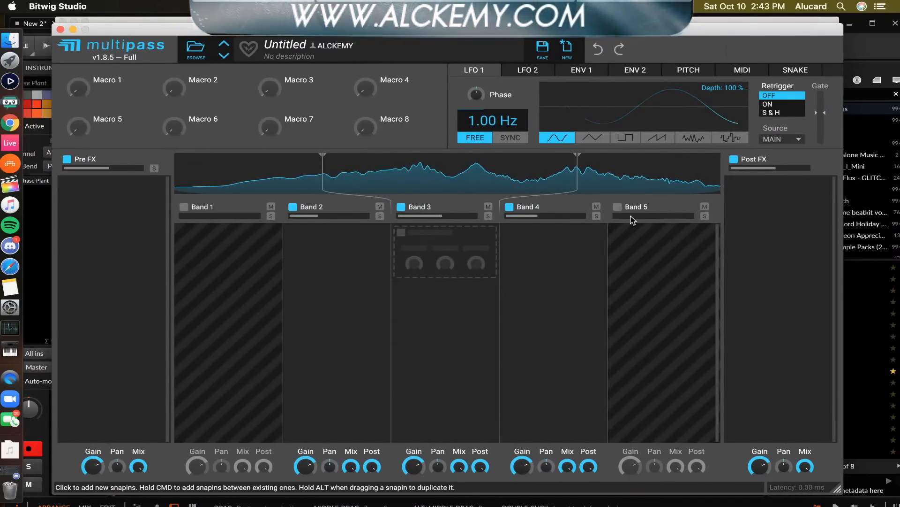
left_click(462, 235)
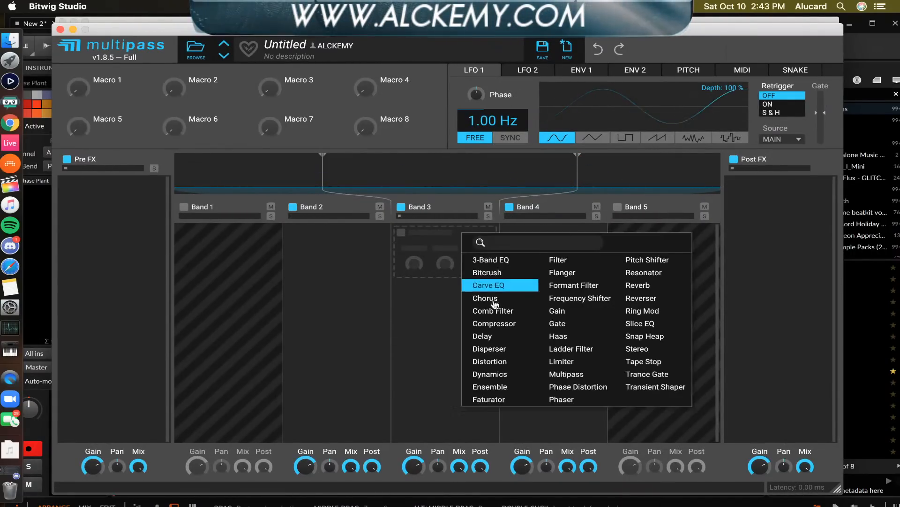
left_click(424, 263)
left_click_drag(274, 168, 252, 167)
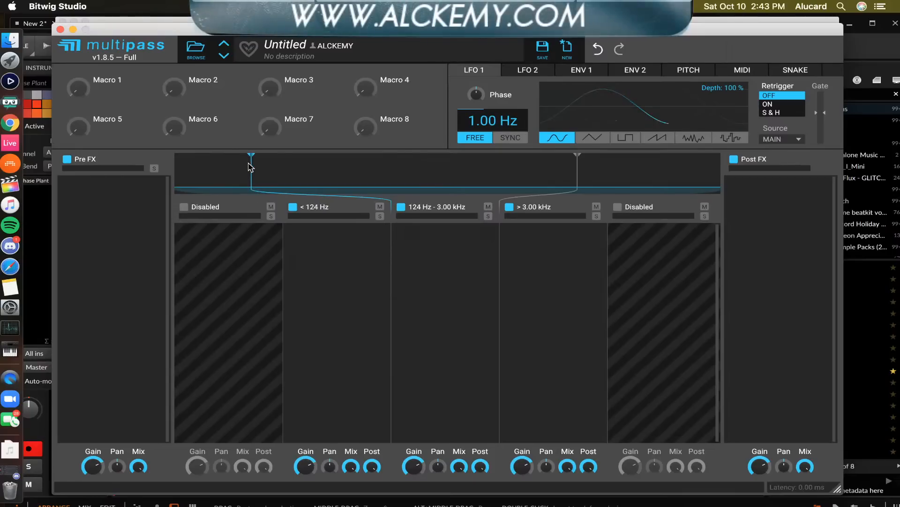
- Add a Phaser to the middle band of the Multipass, between 124 Hz and 3.00 kHz
left_click(420, 235)
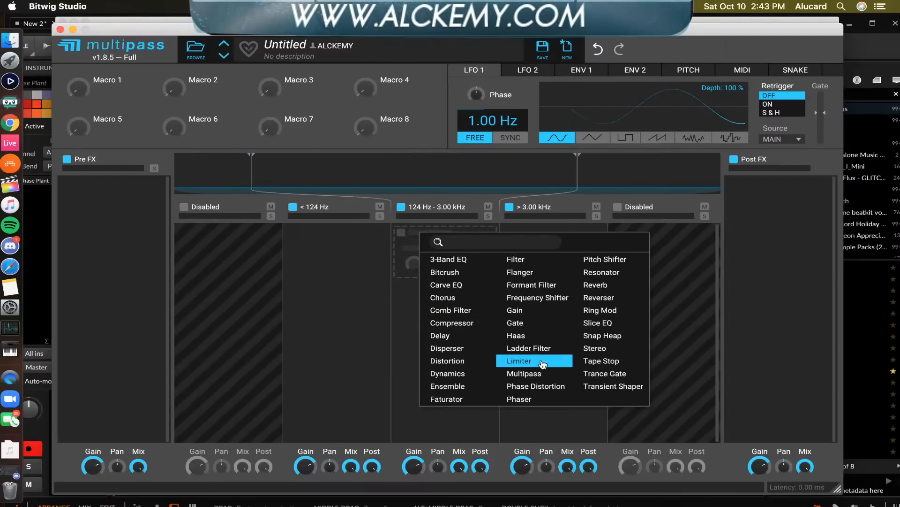
left_click(516, 399)
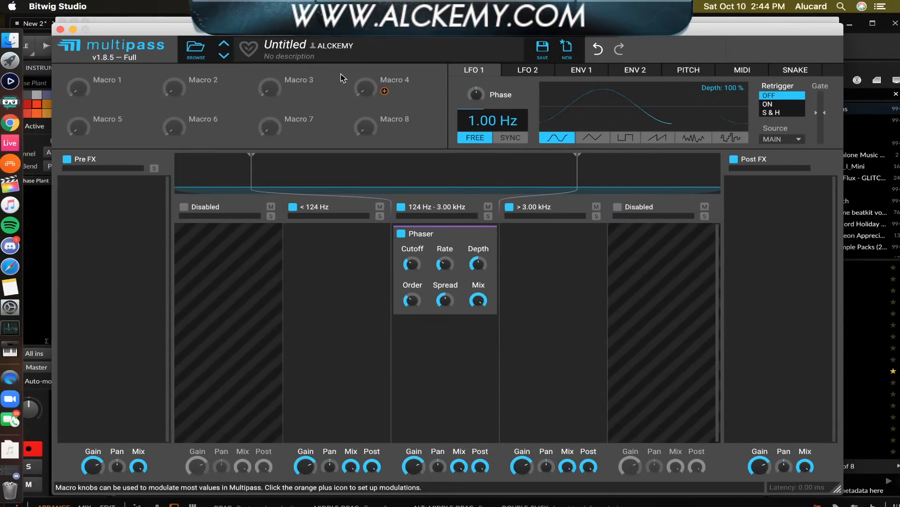
left_click_drag(259, 31, 280, 32)
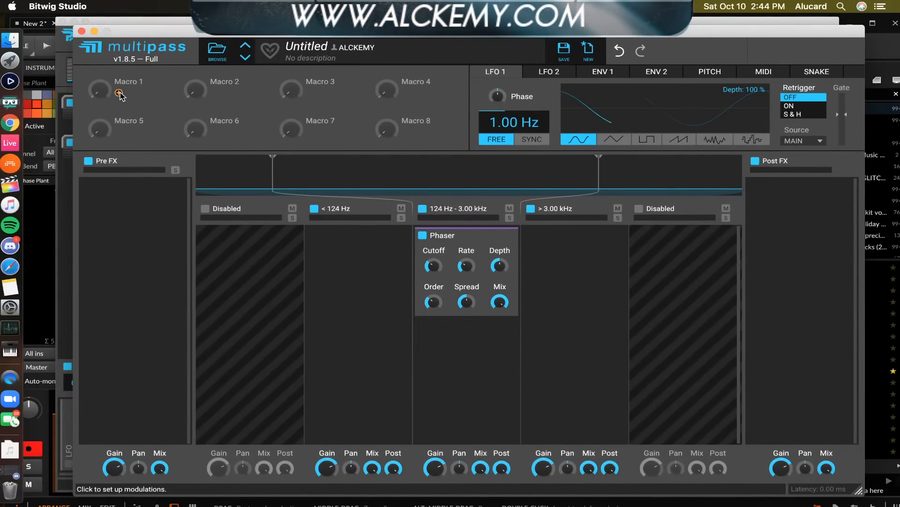
- Modulate the Phaser's Cutoff with Multipass Macro 1, and modulate that macro with the third LFO in Phase Plant
left_click(120, 93)
left_click(434, 277)
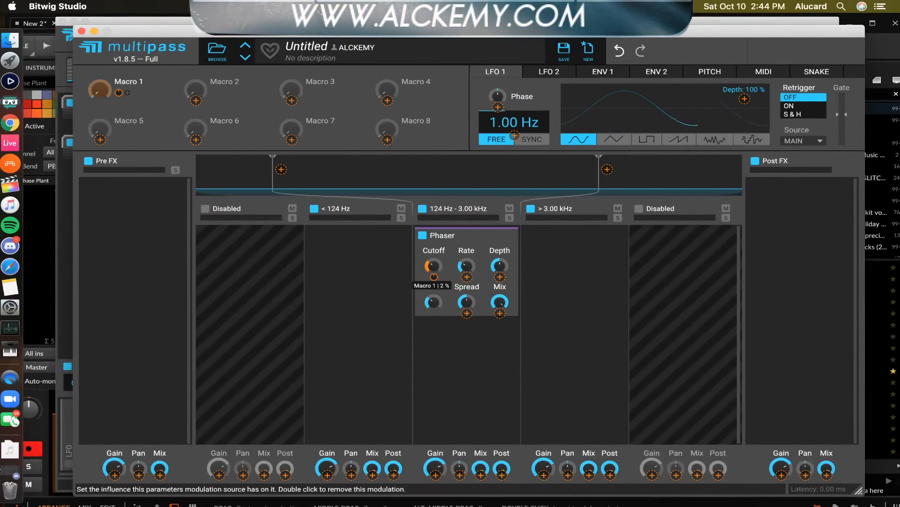
left_click(441, 240)
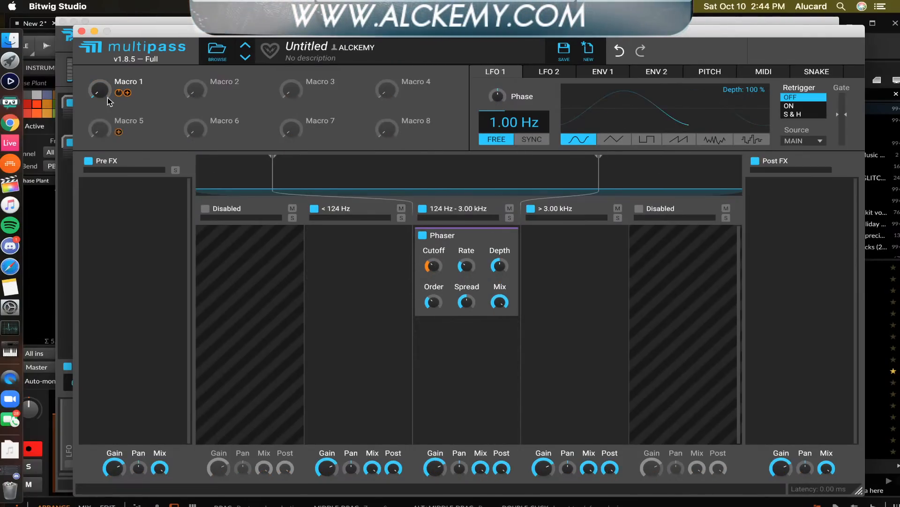
left_click(82, 32)
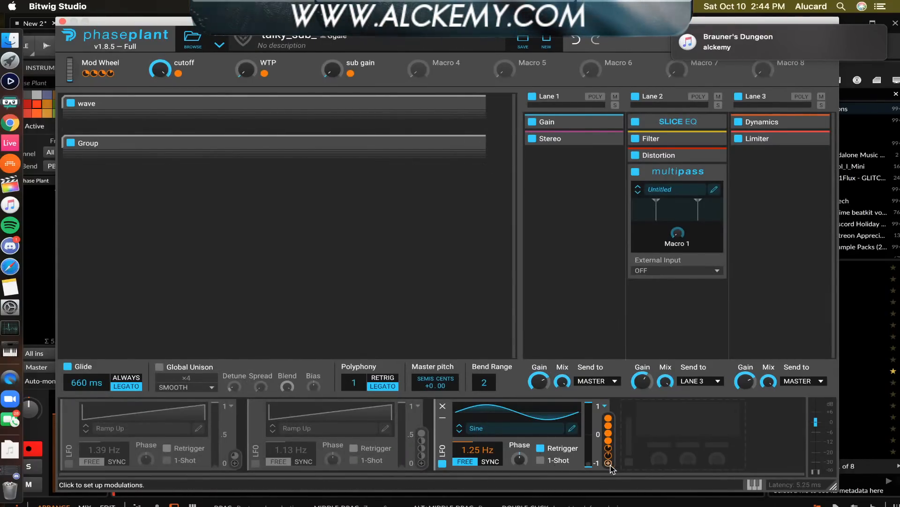
left_click_drag(608, 464, 676, 237)
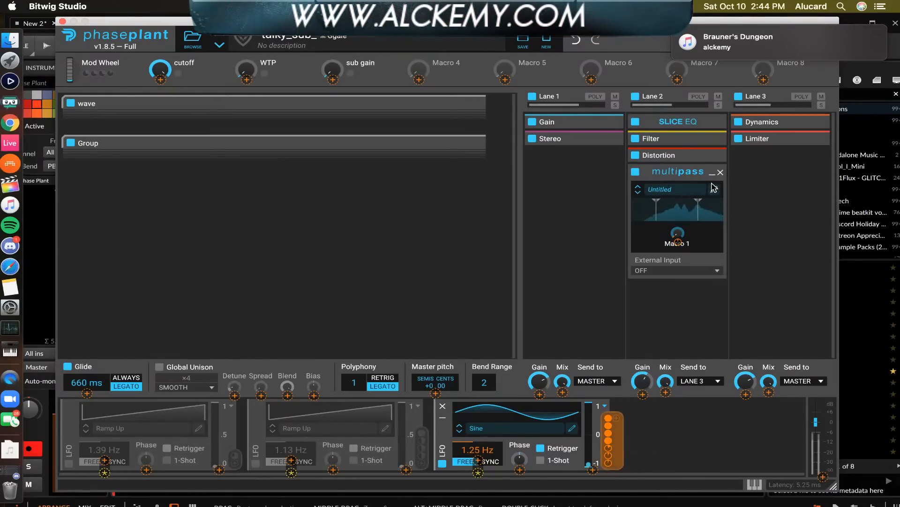
left_click(712, 176)
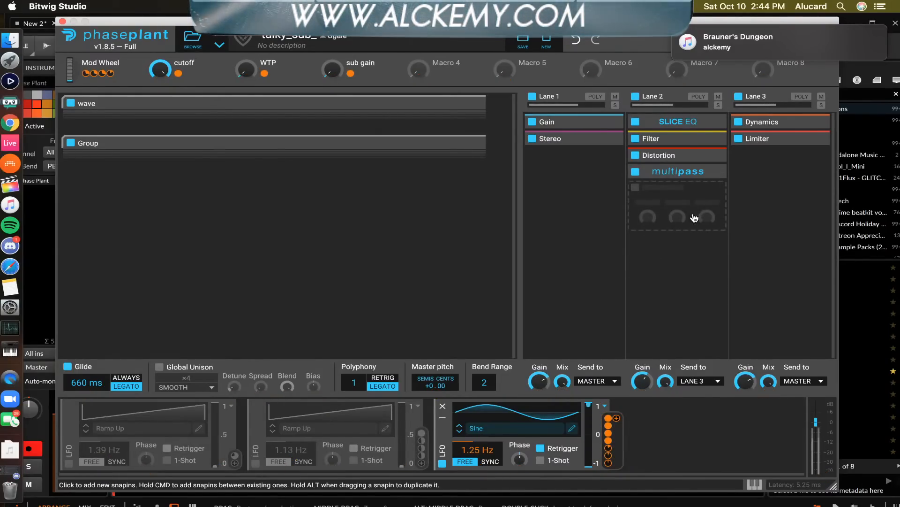
- Reopen the Lane 2 Multipass, set the Phaser's Mix to about 39 %, and collapse both the Phaser and the Multipass
left_click(710, 168)
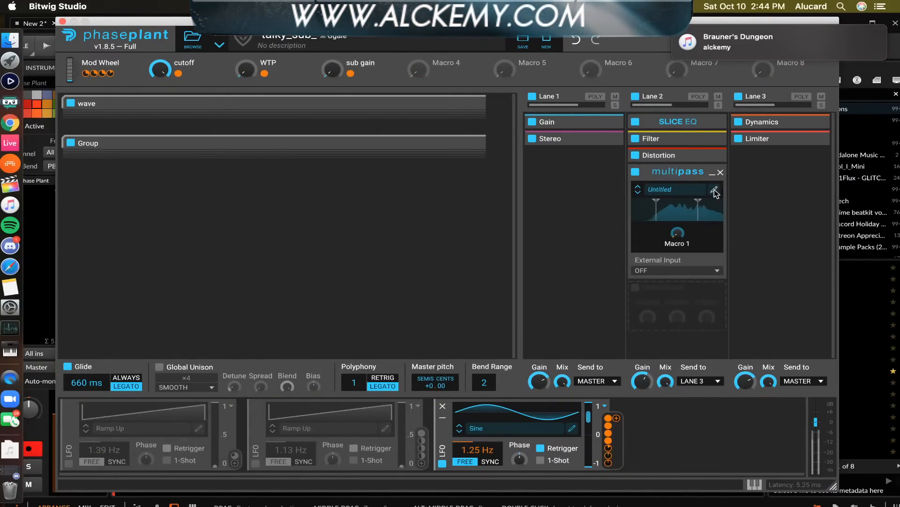
left_click(714, 190)
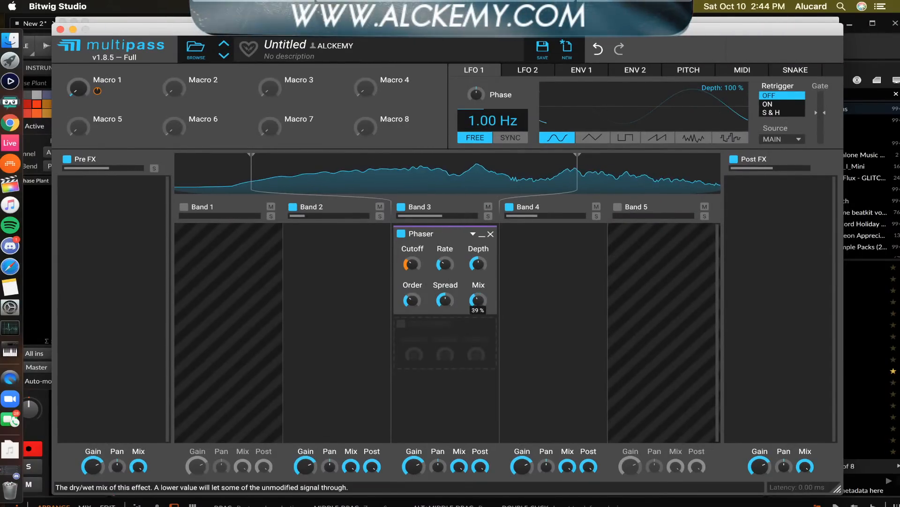
left_click(482, 235)
left_click(60, 30)
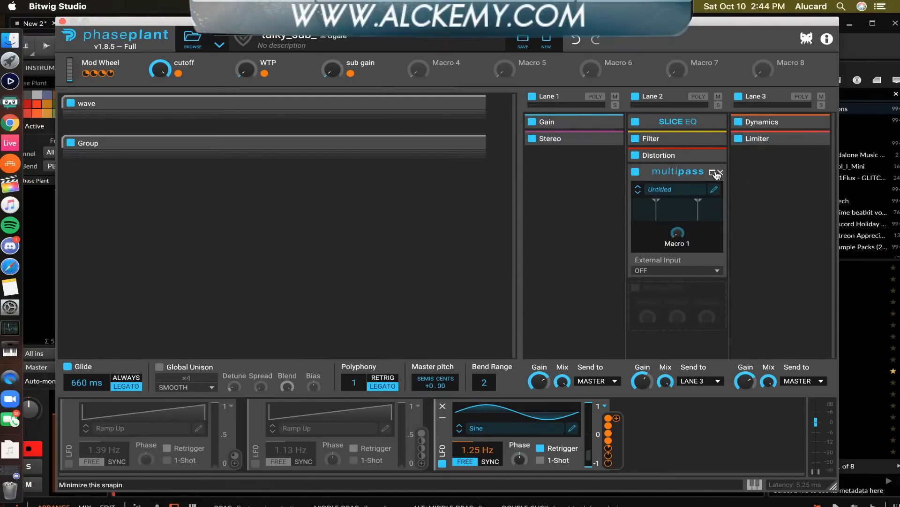
left_click(714, 173)
- Add a Multipass to Lane 3, move it above Dynamics, and open its editor
left_click(756, 155)
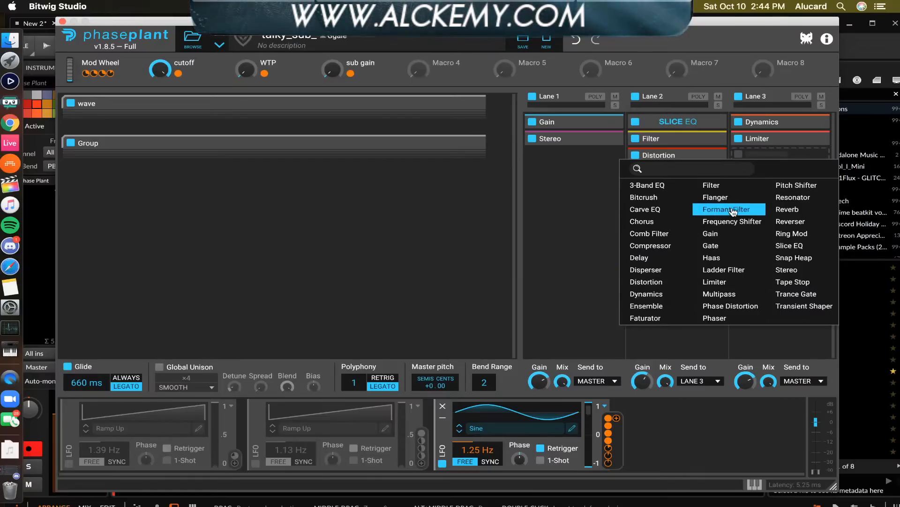
left_click(725, 294)
left_click_drag(788, 157, 800, 125)
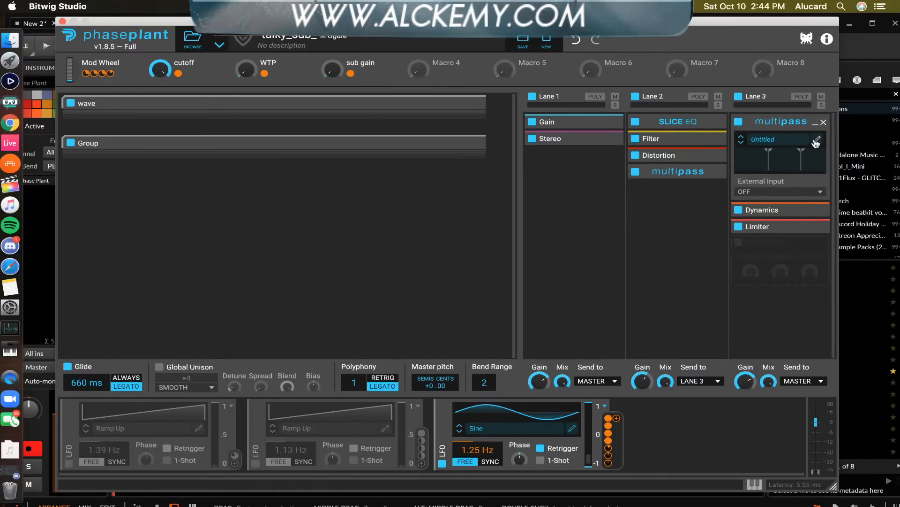
left_click(816, 141)
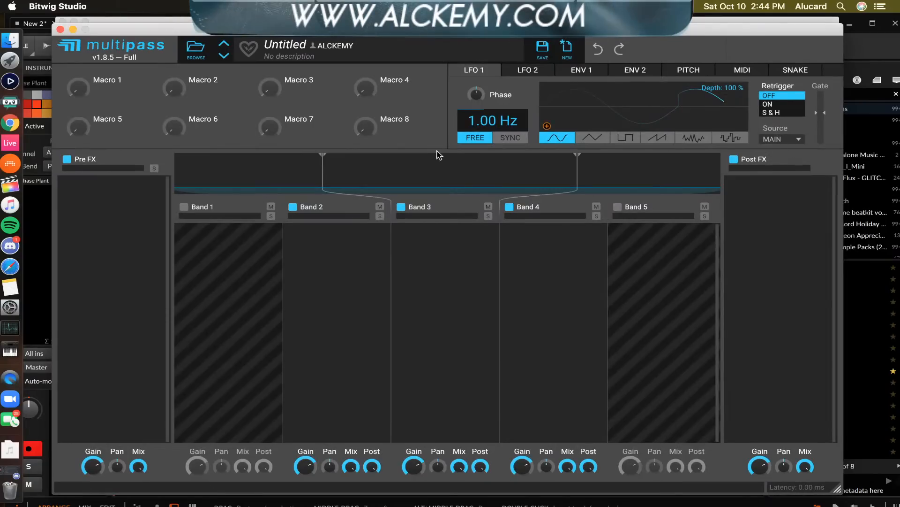
- Load the favorite preset KINDA OCARINA OF TIME into the Lane 3 Multipass and collapse it
left_click(196, 51)
left_click(231, 126)
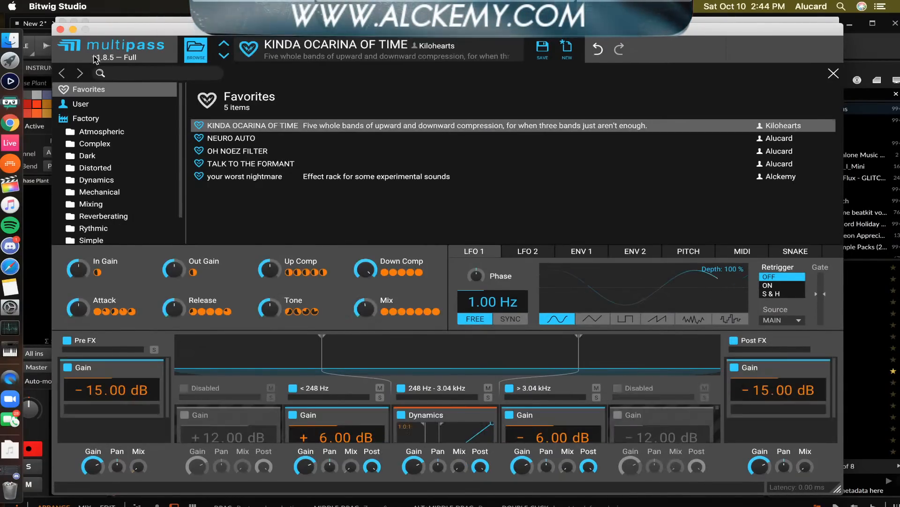
left_click(60, 29)
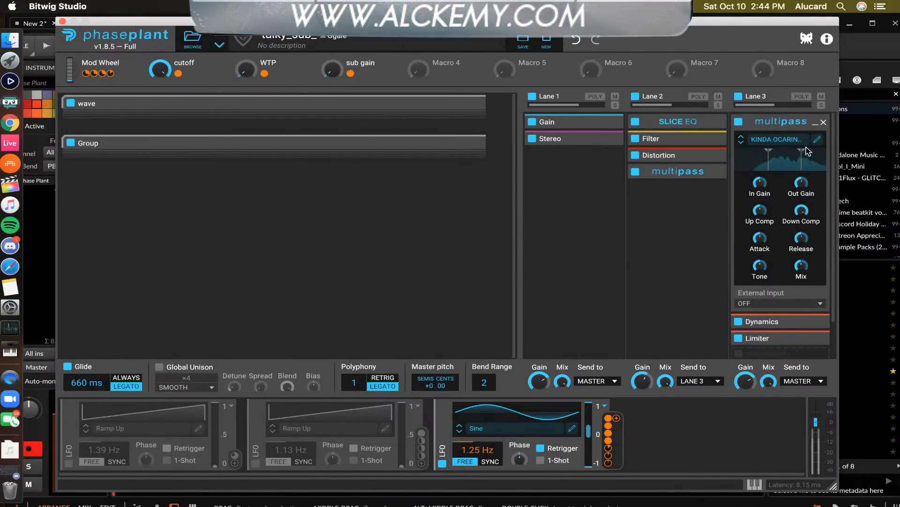
left_click(815, 126)
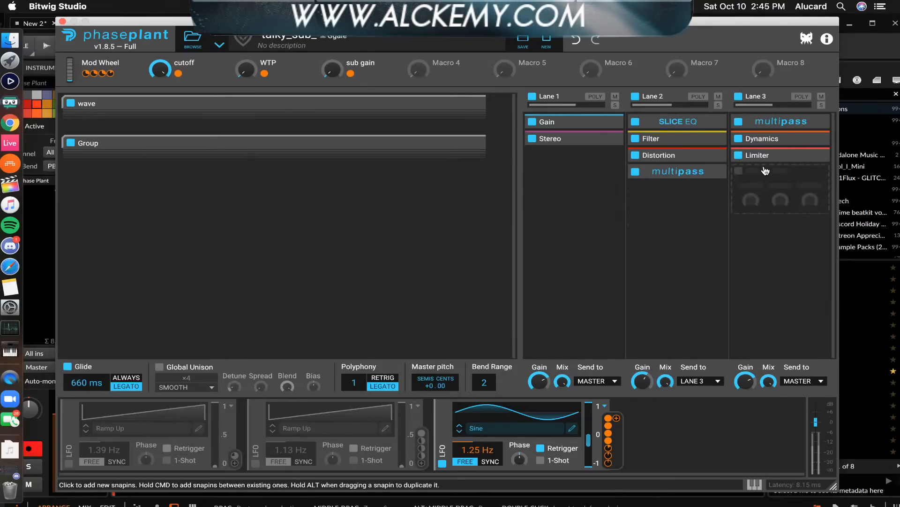
left_click(804, 165)
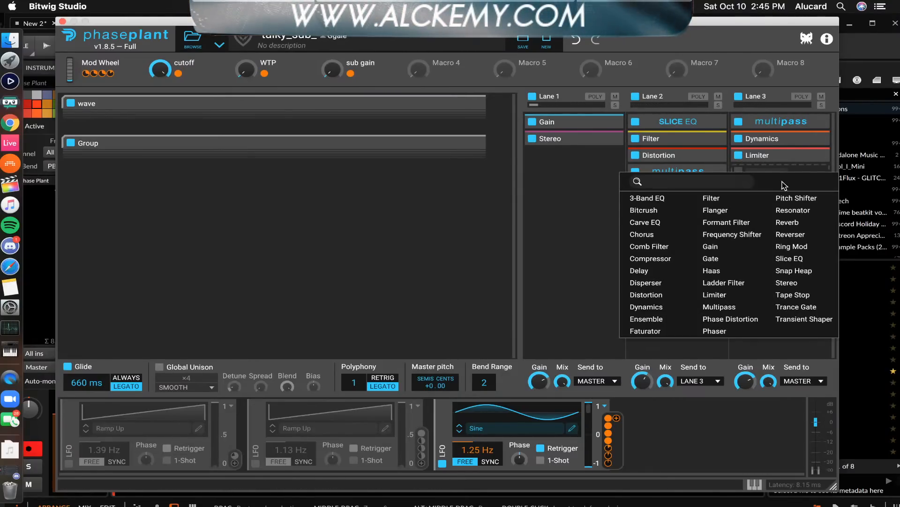
left_click(790, 284)
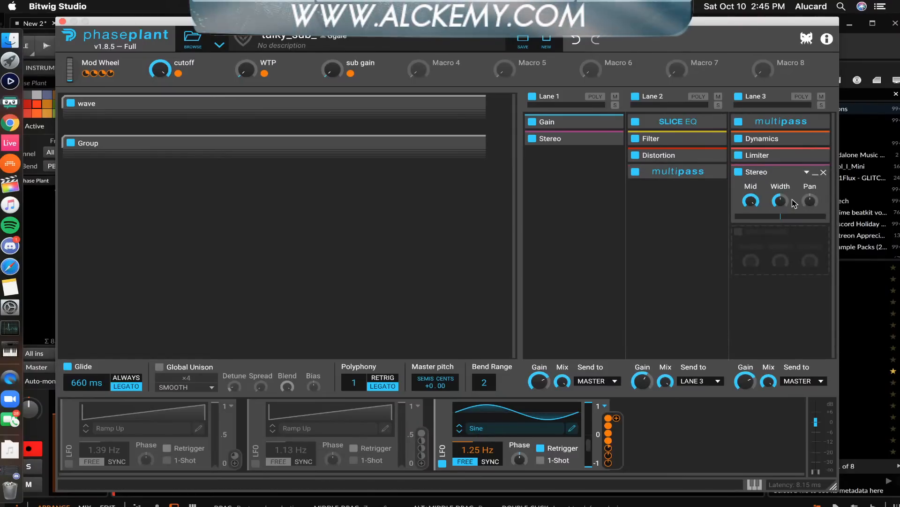
left_click_drag(779, 172, 778, 146)
left_click(824, 138)
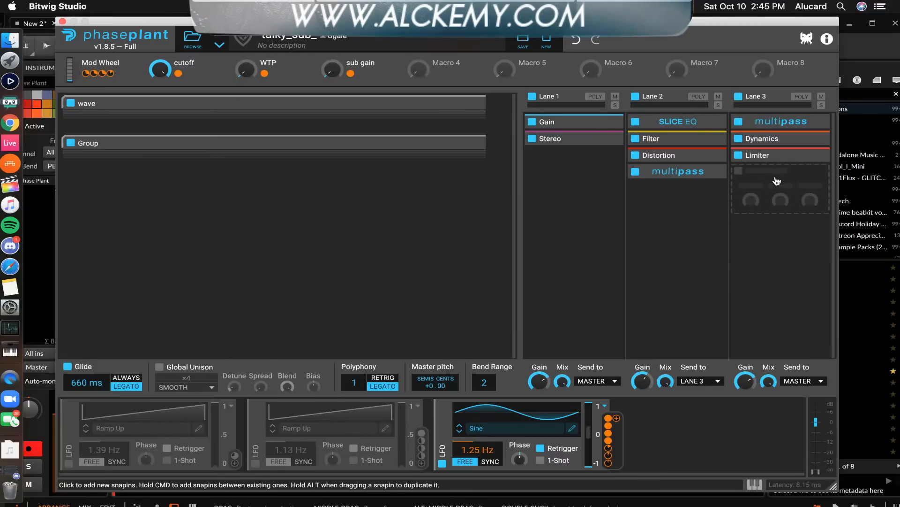
- Add a second Multipass to Lane 3 and place it directly below the first one, above Dynamics
left_click(777, 180)
left_click(720, 312)
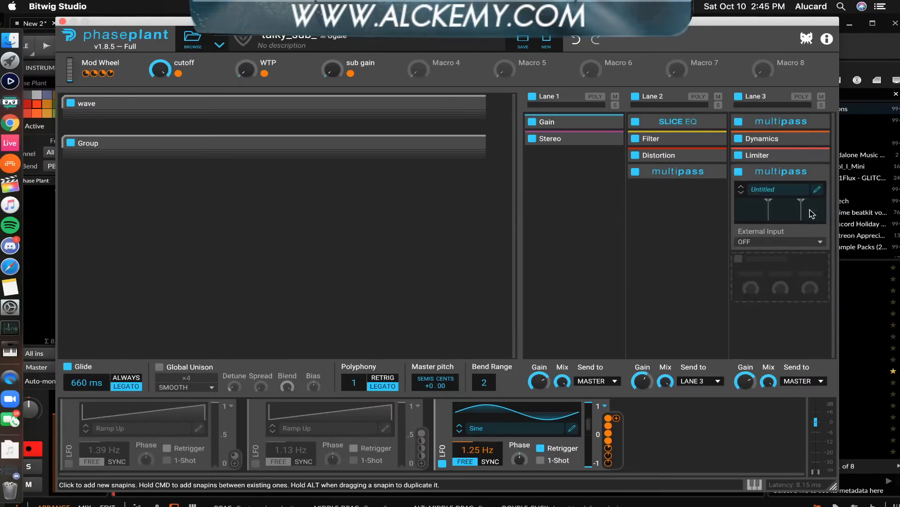
left_click_drag(785, 174, 780, 140)
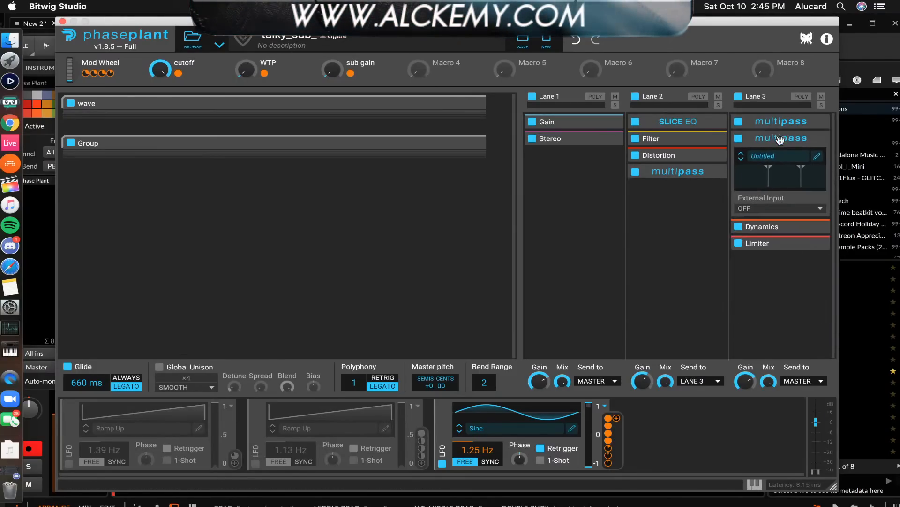
- In the second Lane 3 Multipass, add Stereo to Band 2, turn its Width fully down, and set the lower crossover to 200 Hz
left_click(816, 157)
left_click(354, 253)
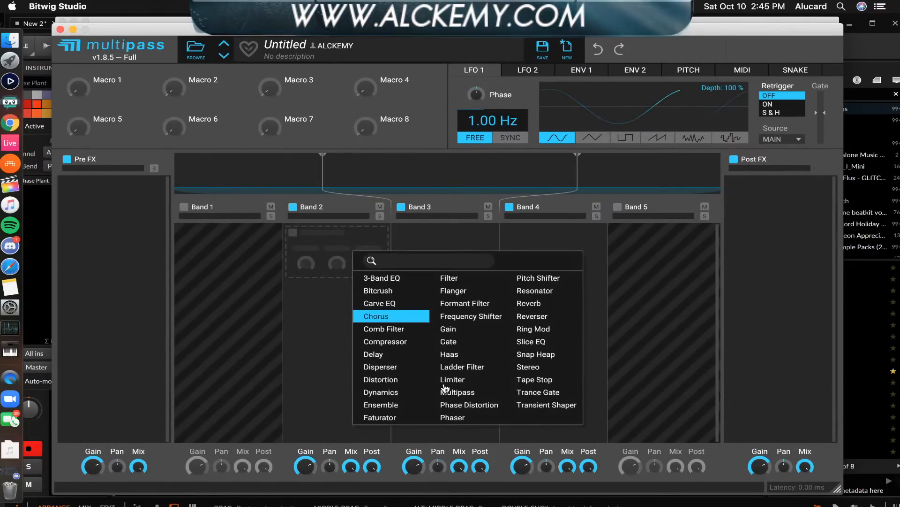
left_click(529, 366)
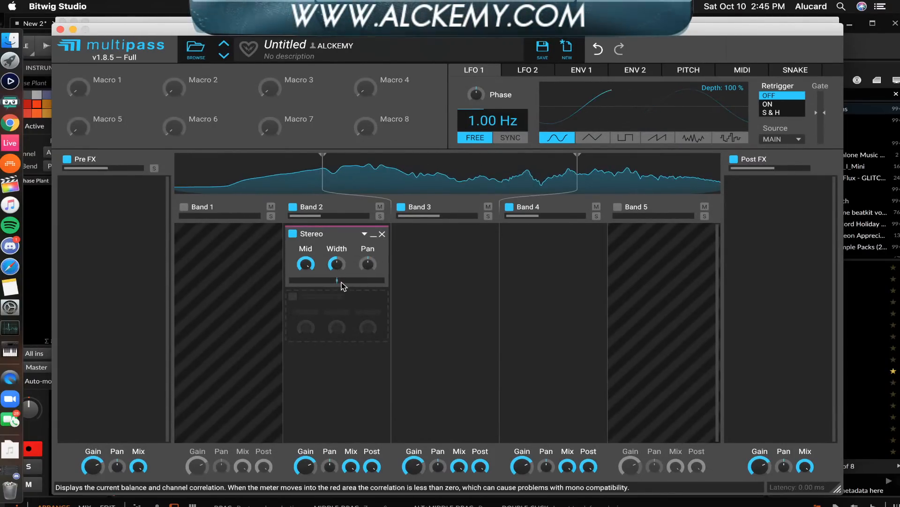
left_click_drag(324, 176, 301, 177)
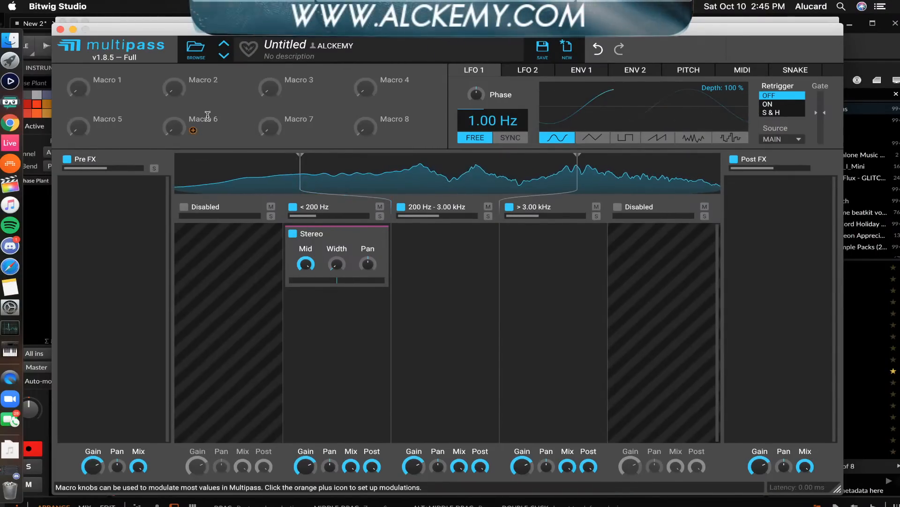
left_click(60, 29)
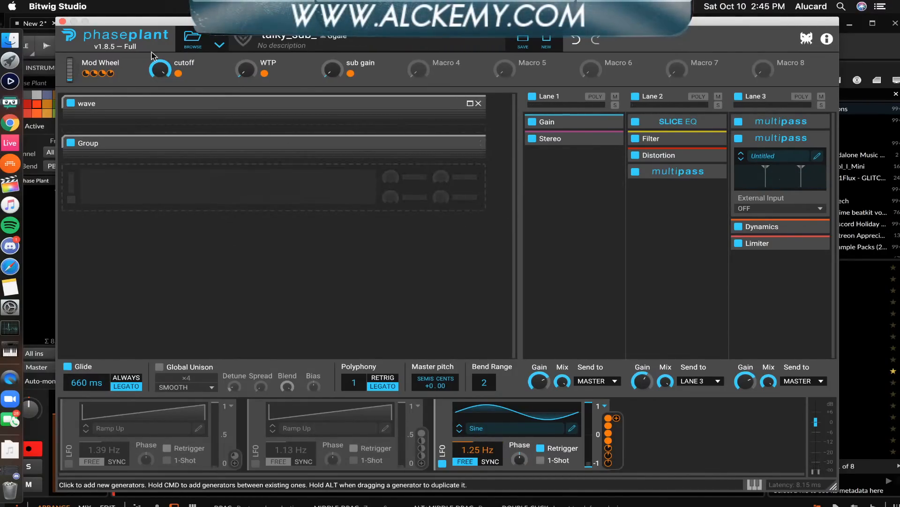
- Return to the Bitwig Studio arrangement, duplicate the Phase Plant track, and open the Phase Plant editor on the copy
left_click(63, 21)
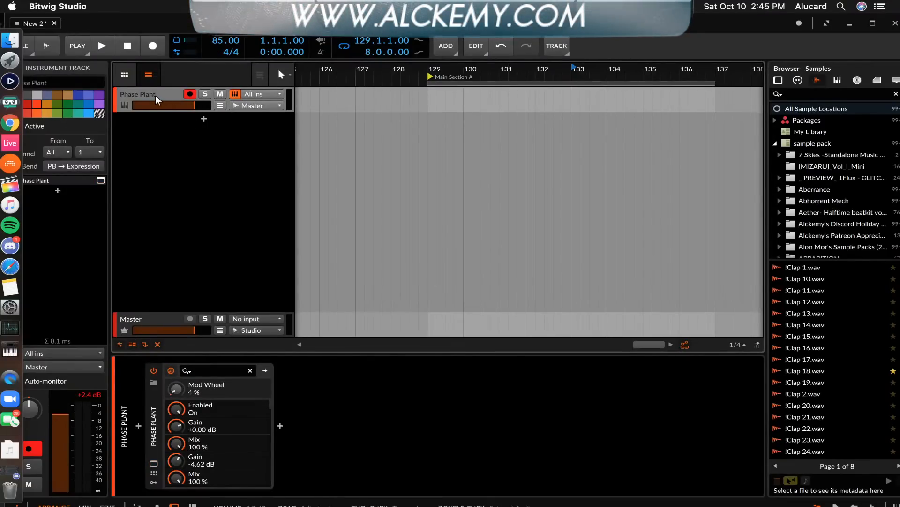
key("super+d")
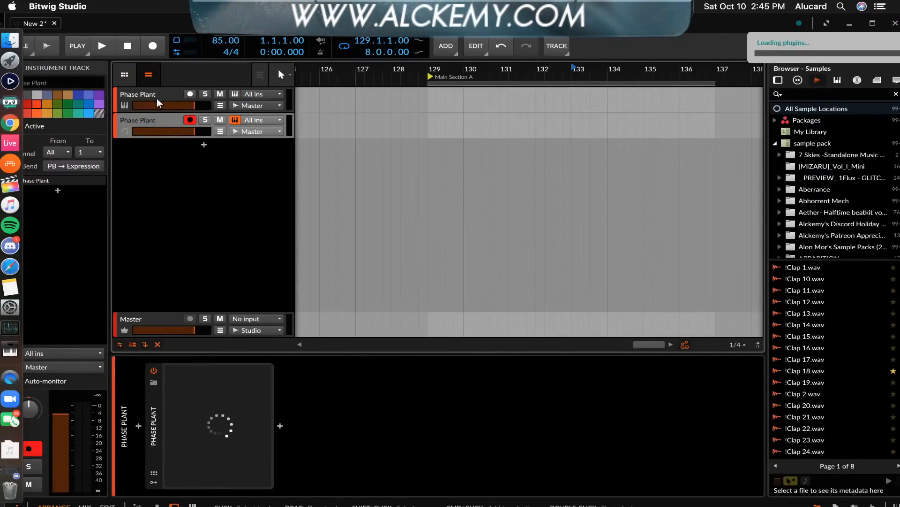
left_click(154, 464)
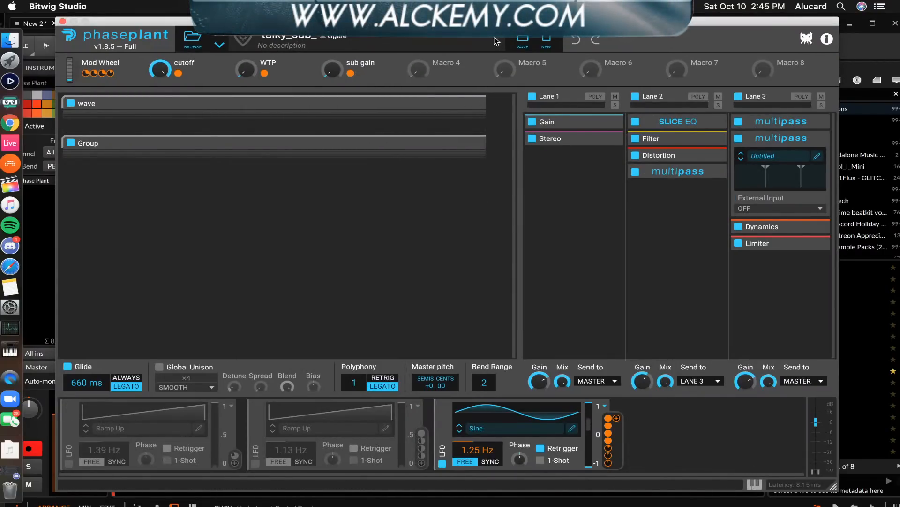
- Load the saved user preset talky_sub_ into the duplicate Phase Plant and leave the preset browser
left_click(194, 39)
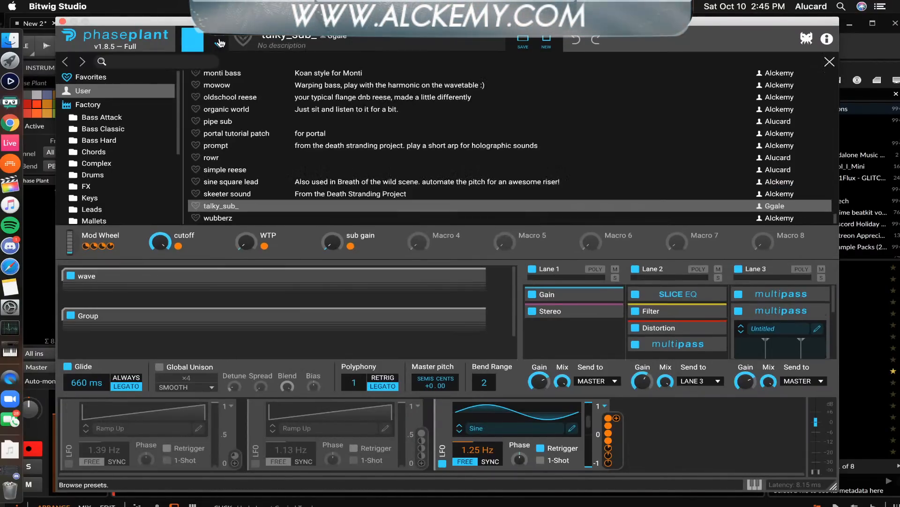
left_click(232, 195)
left_click(226, 206)
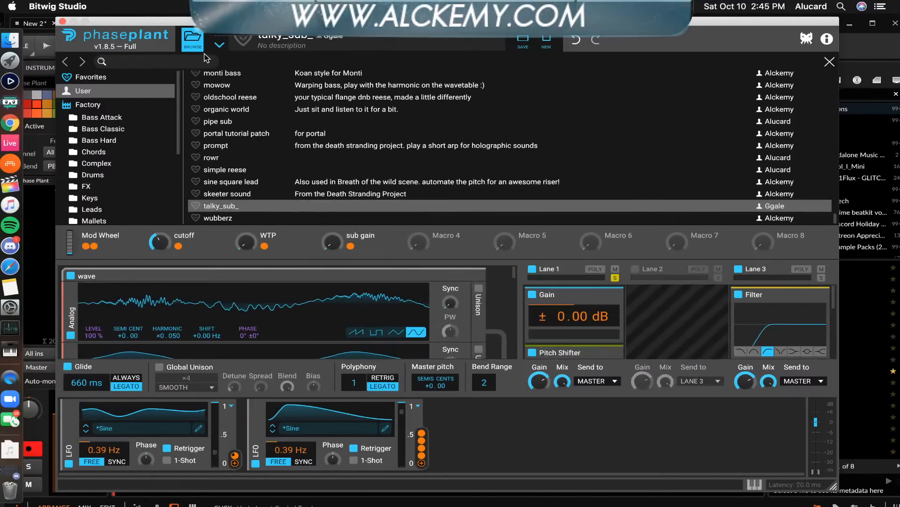
double_click(290, 205)
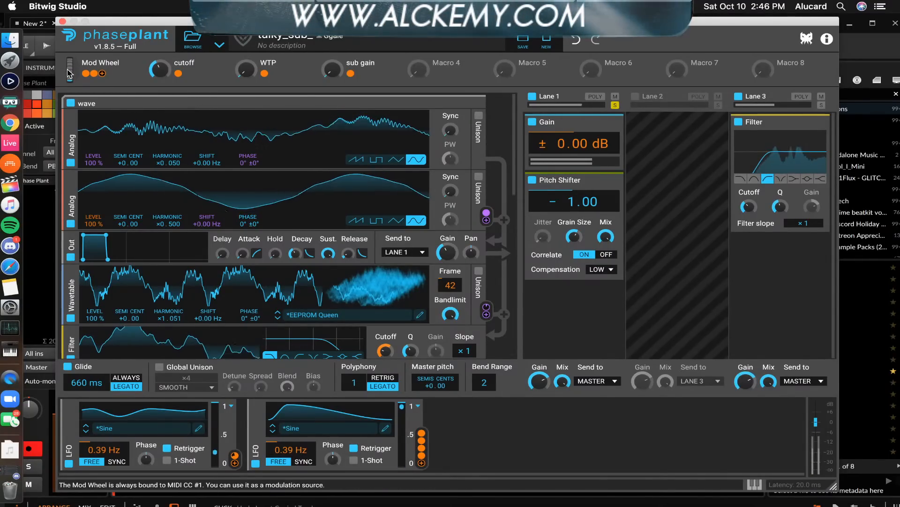
- Raise the mod wheel to 100 % and examine the original patch's generators in the wave and Group sections
left_click_drag(68, 73, 69, 12)
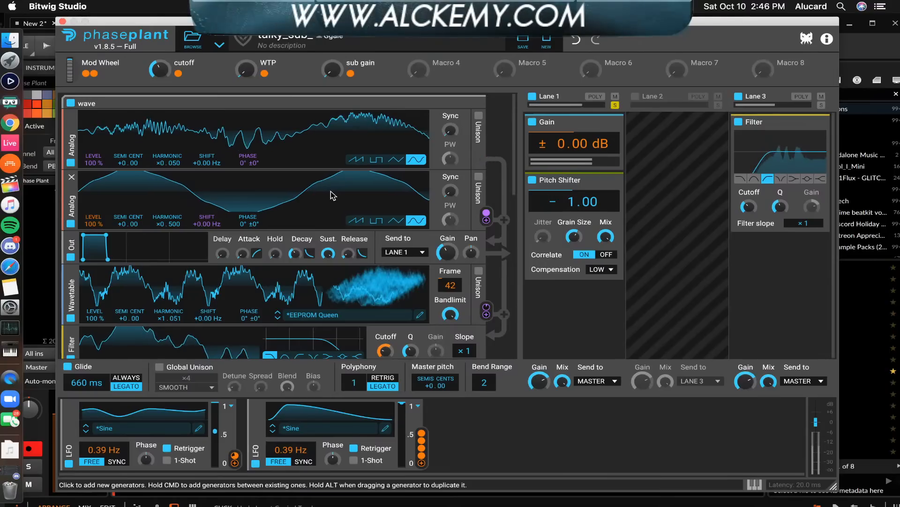
scroll(333, 195, "down", 3)
scroll(330, 196, "down", 3)
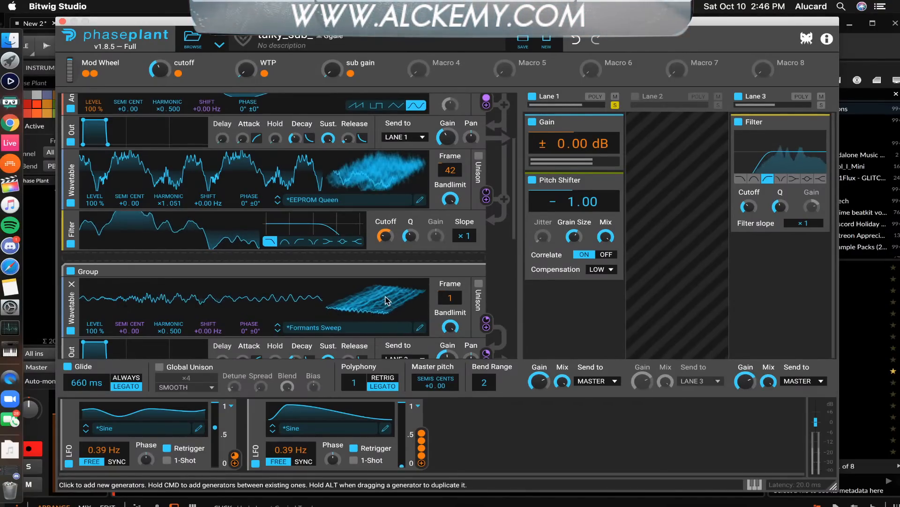
scroll(387, 300, "down", 2)
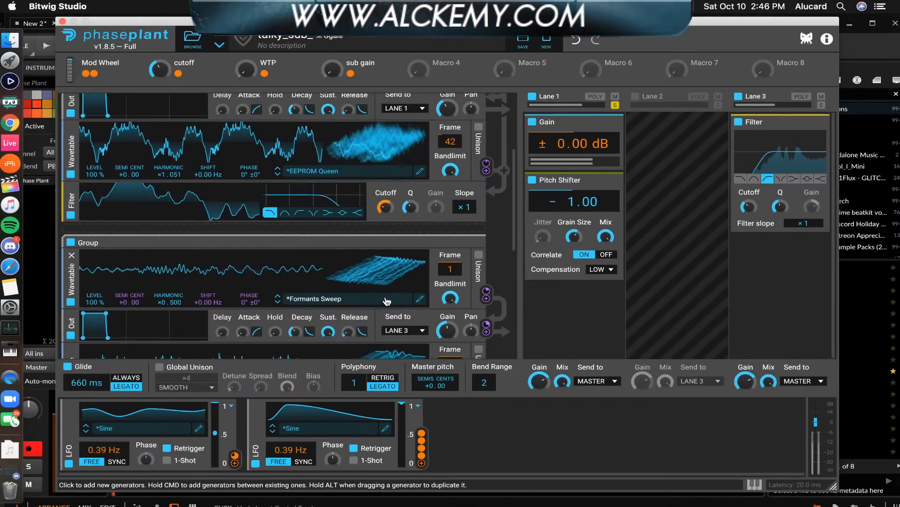
scroll(387, 300, "up", 1)
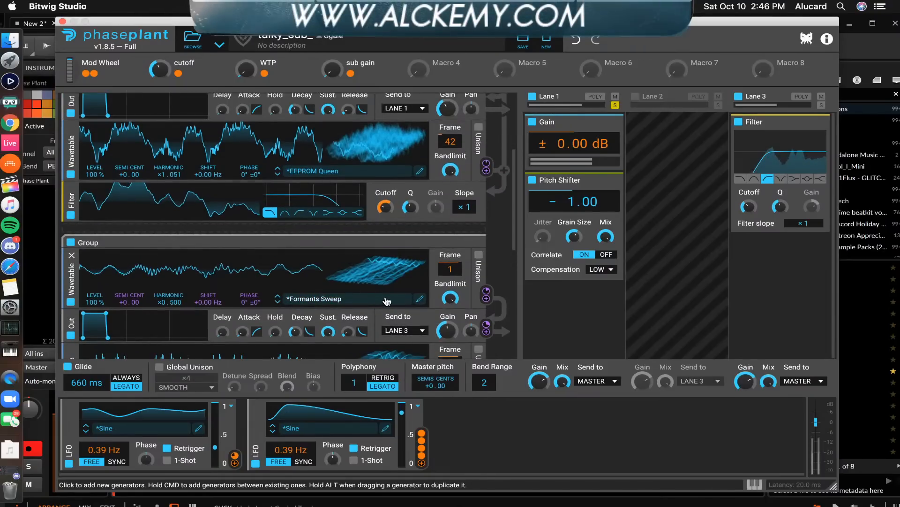
scroll(233, 209, "up", 2)
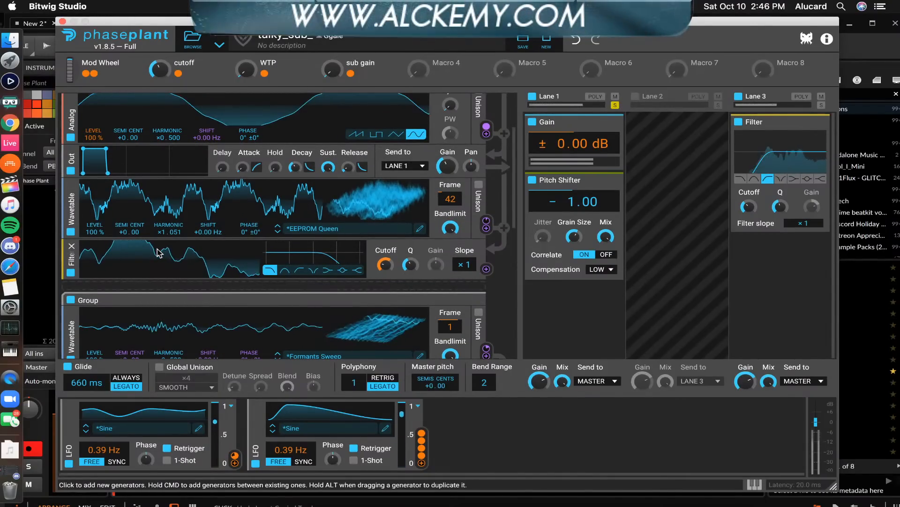
scroll(157, 252, "up", 2)
scroll(159, 254, "up", 1)
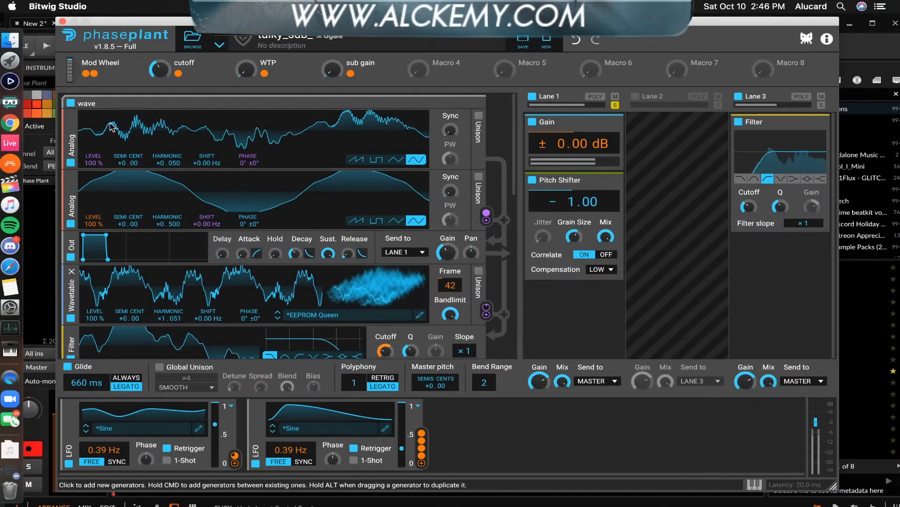
- Close the duplicate's editor and reopen the edited Phase Plant patch on the first track with its wave group expanded
left_click(62, 22)
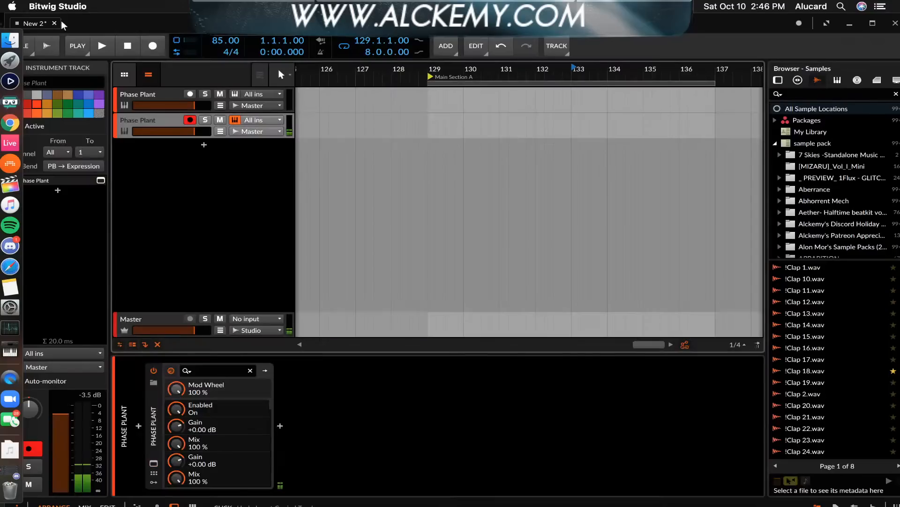
left_click(145, 95)
left_click(153, 463)
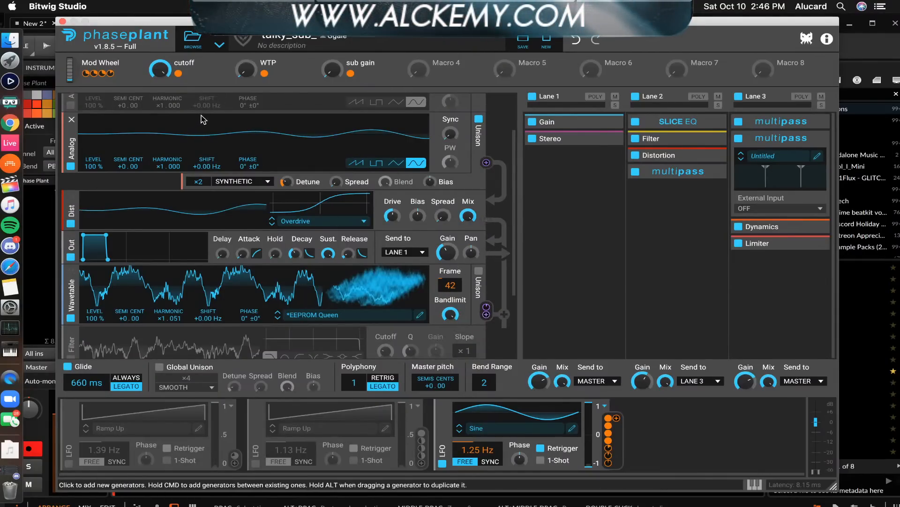
- Set the EEPROM Queen wavetable's modulation of the active Analog oscillator's phase to 10 %
left_click(486, 307)
mouse_move(248, 174)
left_mouse_down()
mouse_move(248, 162)
mouse_move(249, 174)
left_mouse_up()
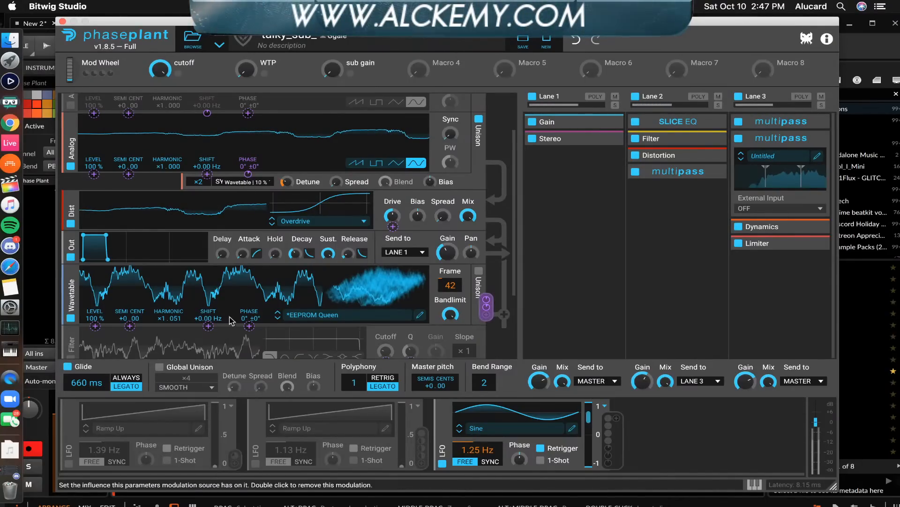
double_click(175, 322)
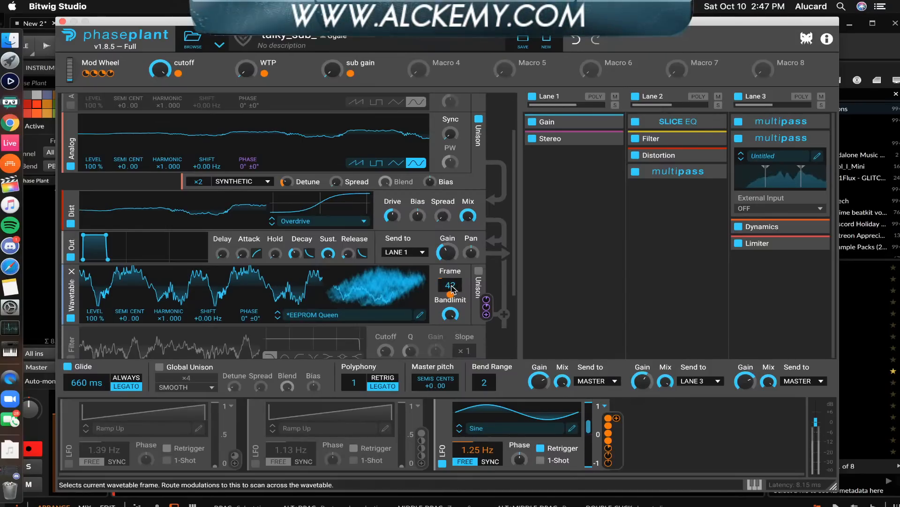
- Enable the two Ramp Up LFOs, collapse both of them, and adjust the mod wheel
left_click(70, 465)
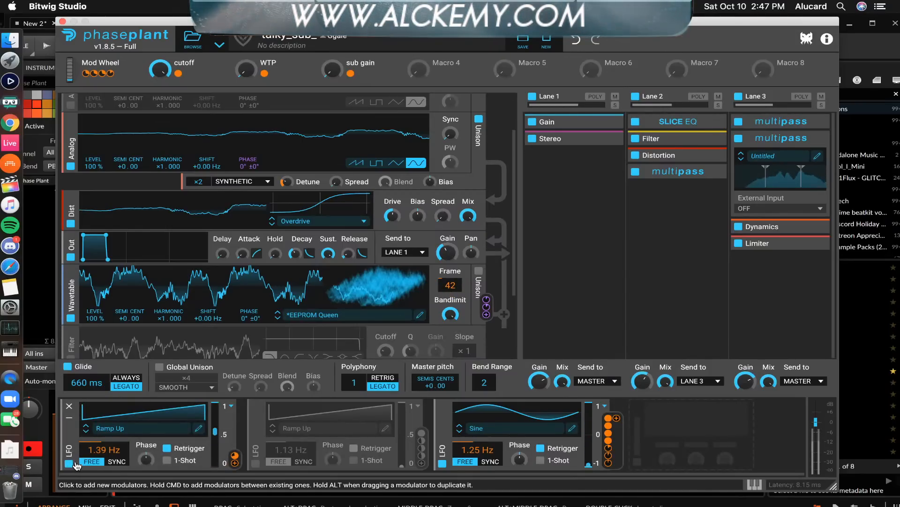
left_click(256, 464)
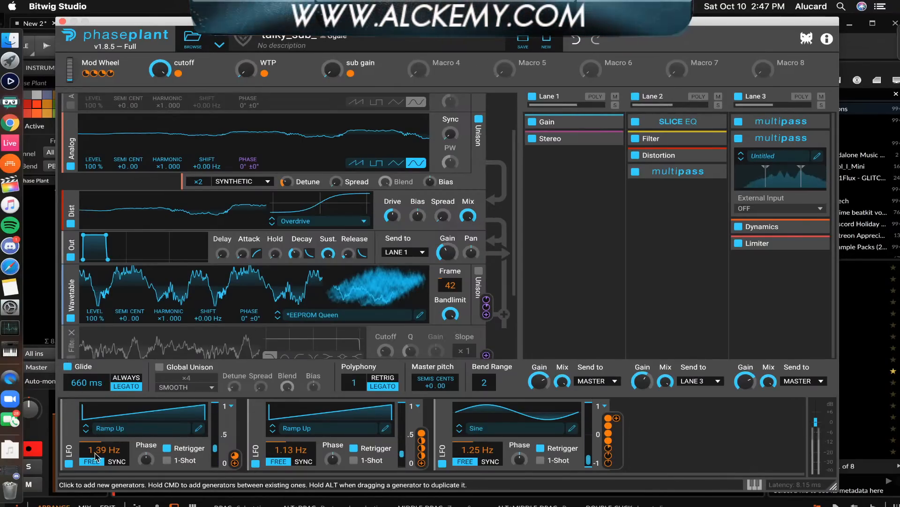
left_click(69, 419)
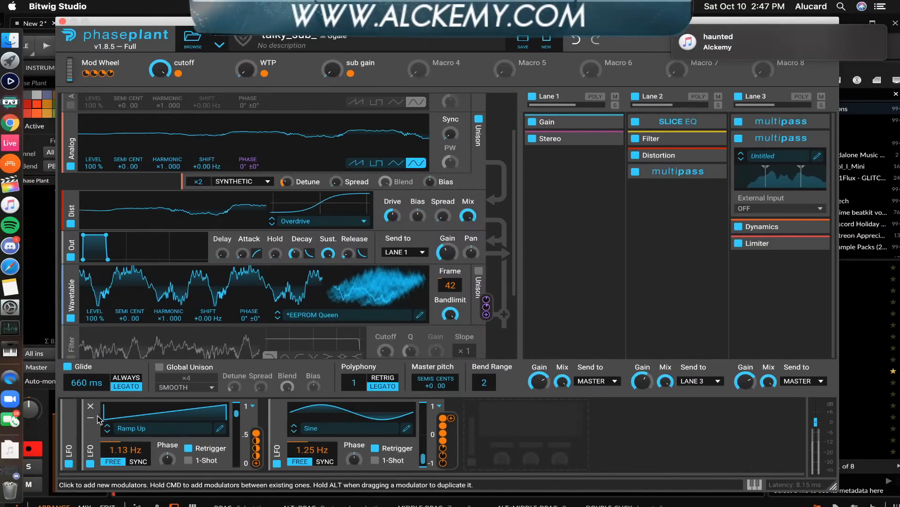
left_click(94, 413)
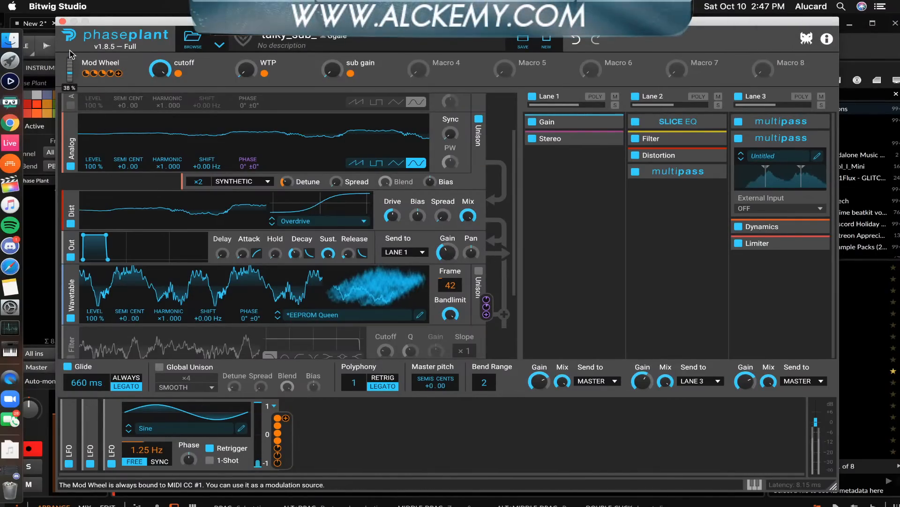
left_click_drag(70, 50, 69, 46)
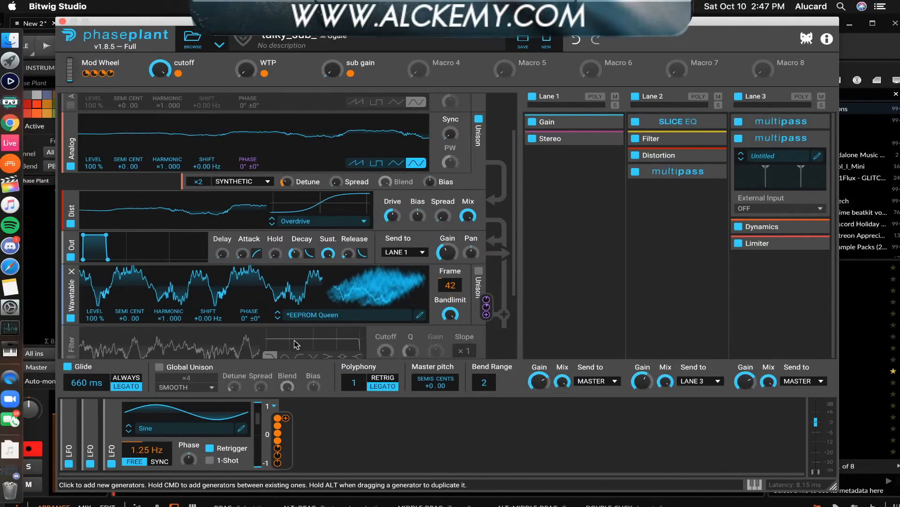
- Expand both Ramp Up LFOs and set their rates to 1.25 Hz
left_click(89, 417)
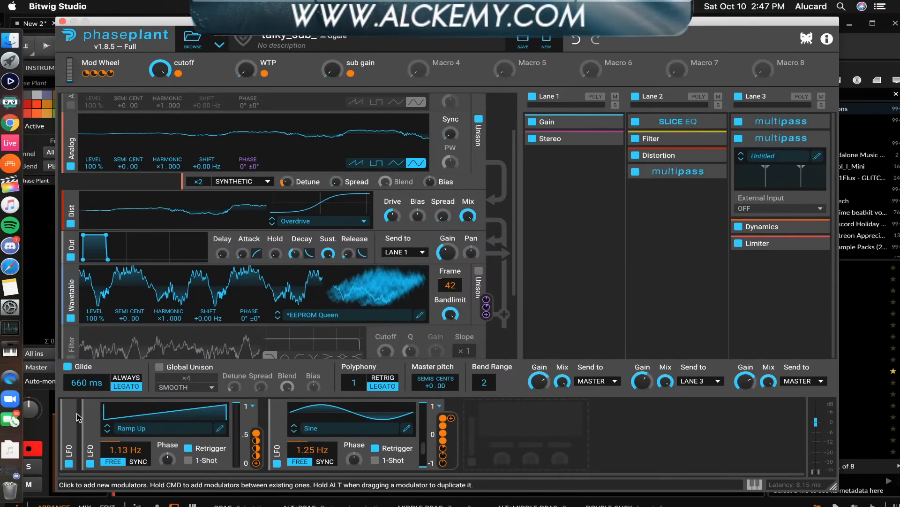
left_click(72, 416)
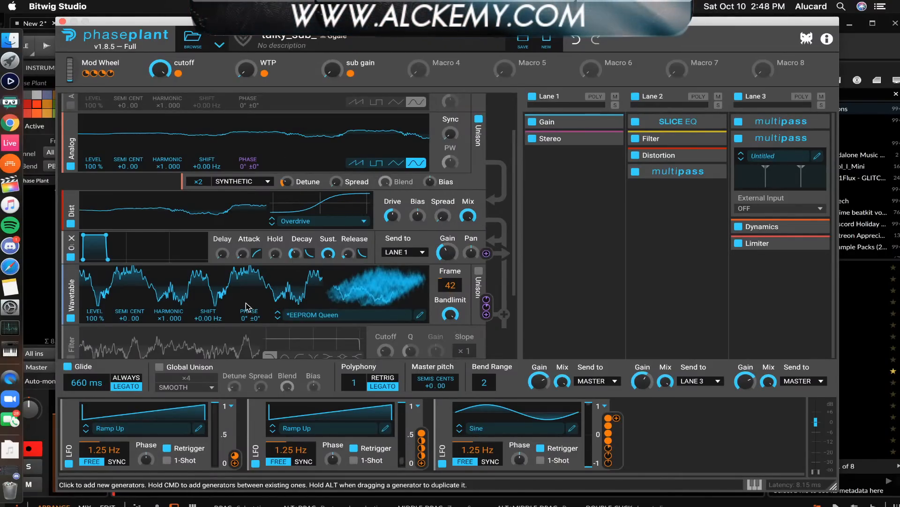
- Examine the wave group's signal chain from the Analog oscillators through distortion and output to the EEPROM Queen wavetable's frame setting
scroll(244, 308, "down", 2)
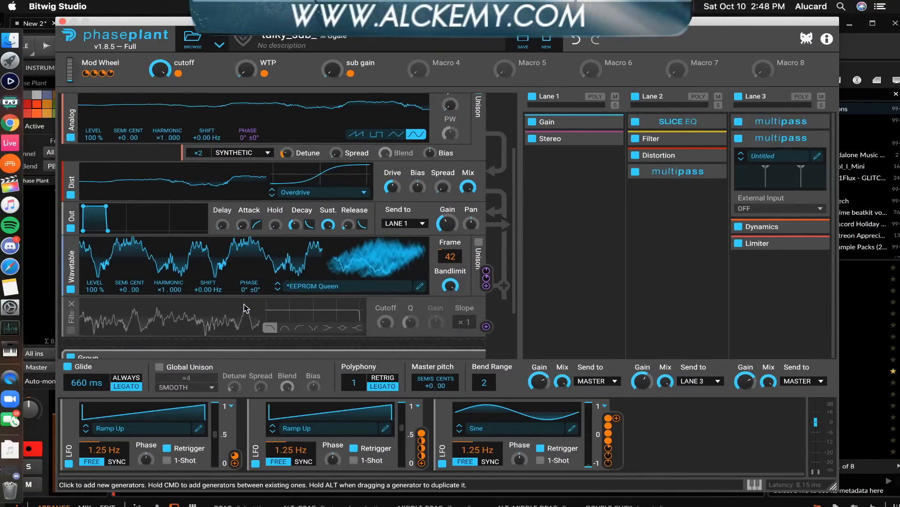
scroll(224, 294, "up", 4)
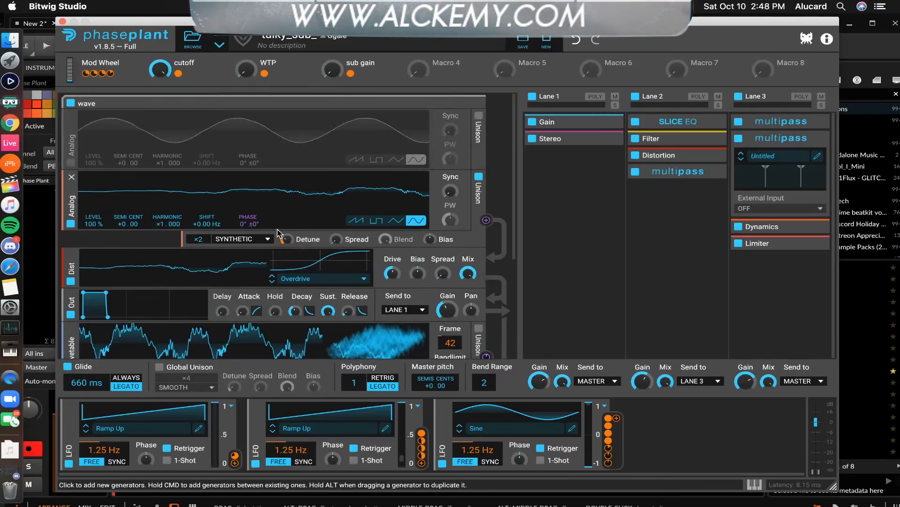
scroll(320, 291, "down", 3)
scroll(277, 238, "up", 2)
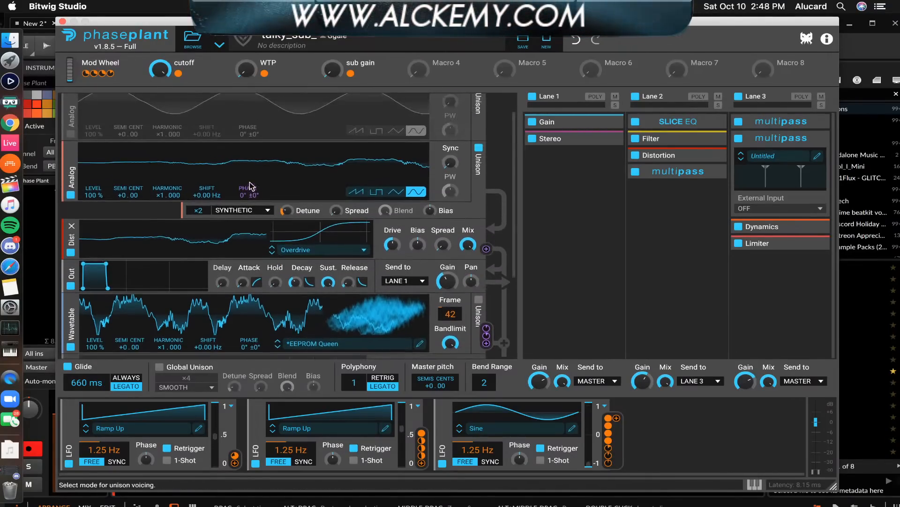
scroll(276, 202, "down", 2)
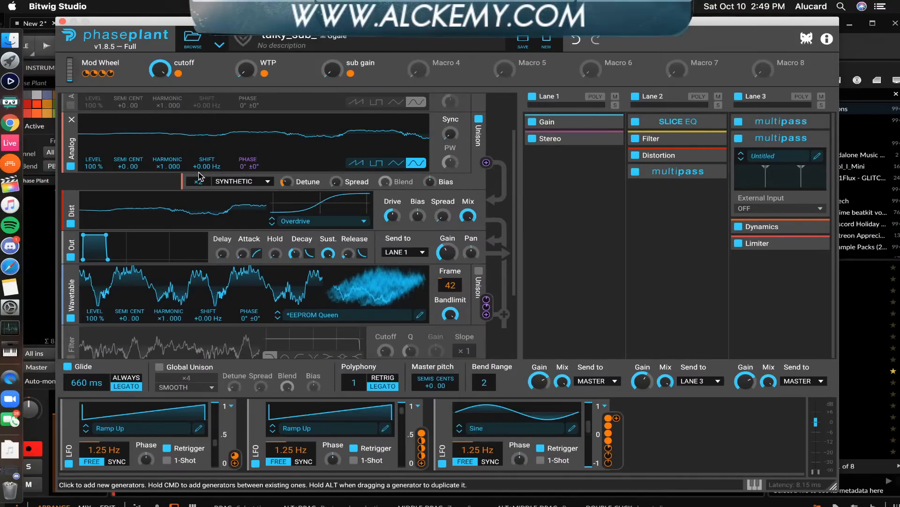
scroll(200, 175, "up", 2)
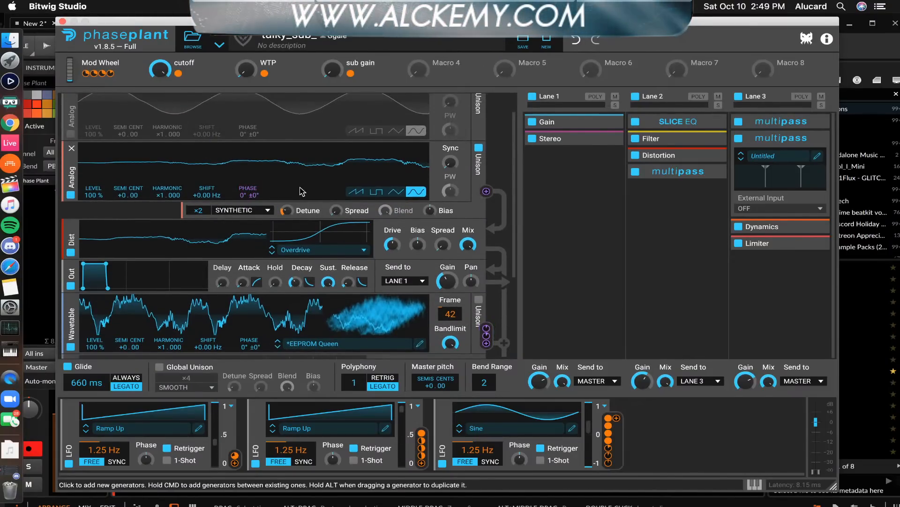
scroll(356, 188, "up", 2)
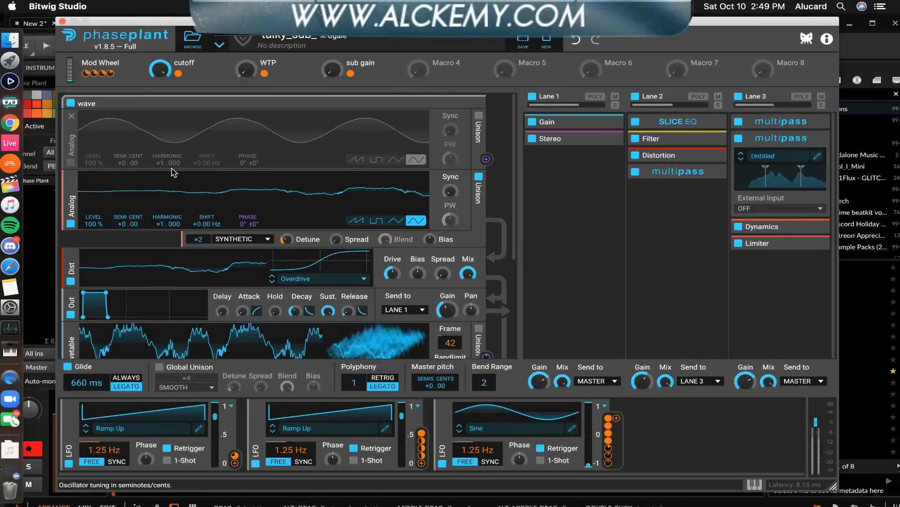
scroll(277, 273, "down", 4)
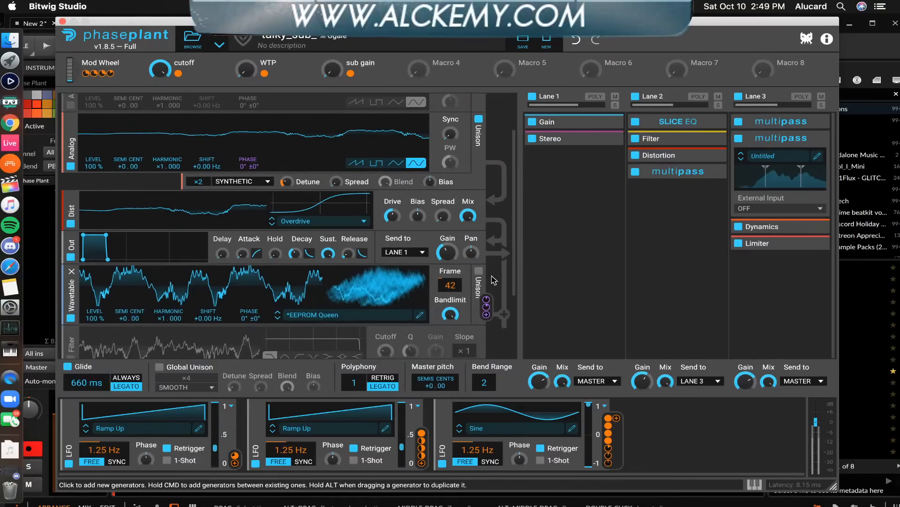
mouse_move(451, 295)
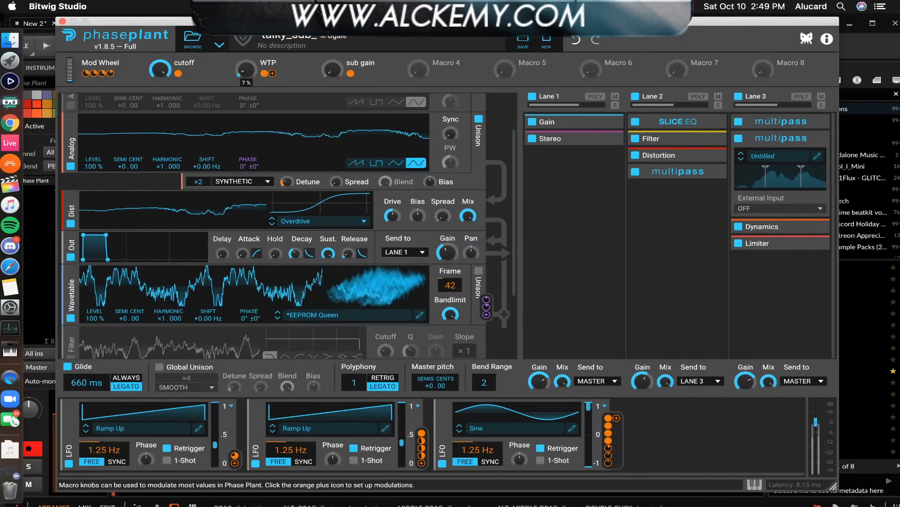
- Sweep the WTP macro up to 62 % and back to 0 %, and save the preset as talky_sub_ ALCKEM_EDIT with a co-author credit
left_click_drag(246, 69, 247, 32)
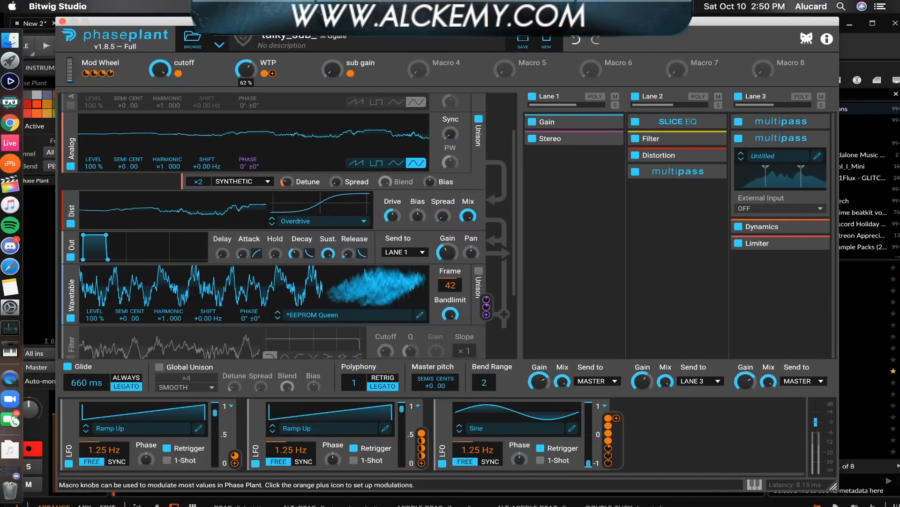
mouse_move(248, 73)
left_mouse_down()
mouse_move(248, 59)
mouse_move(243, 75)
left_mouse_up()
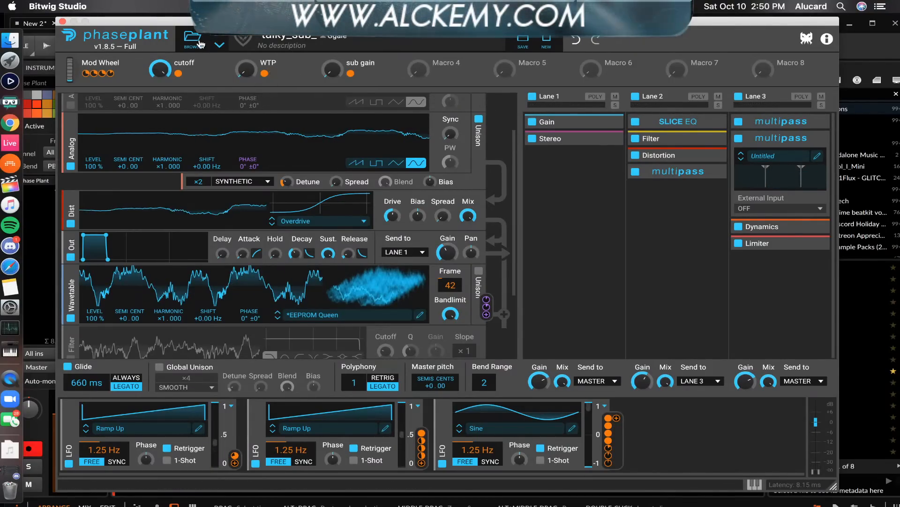
left_click(524, 40)
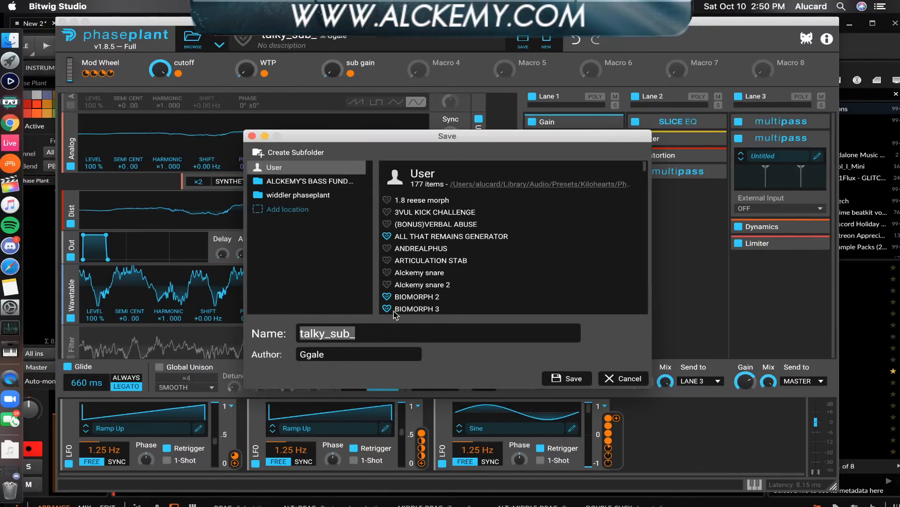
left_click(364, 331)
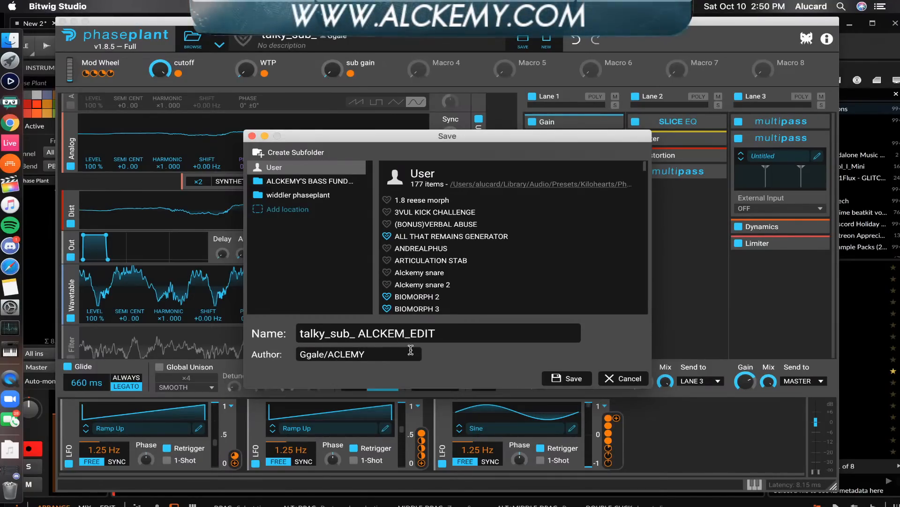
left_click(572, 379)
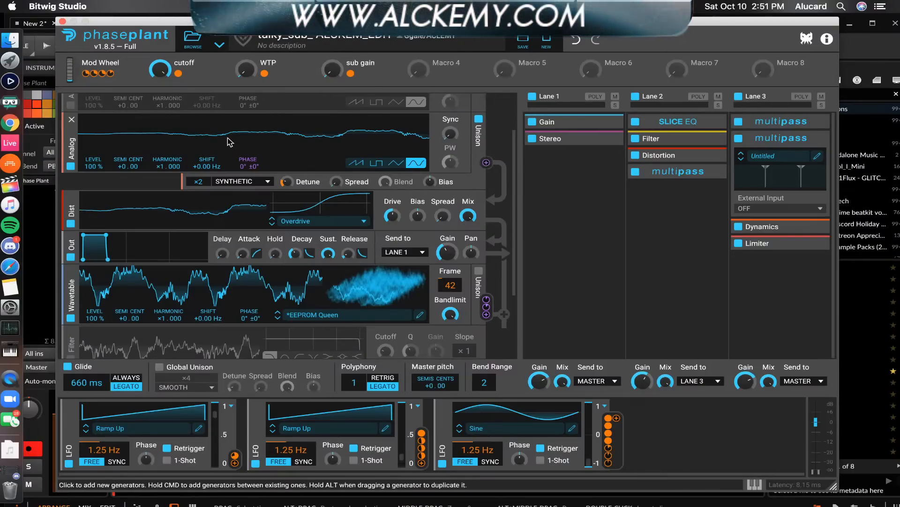
left_click(62, 22)
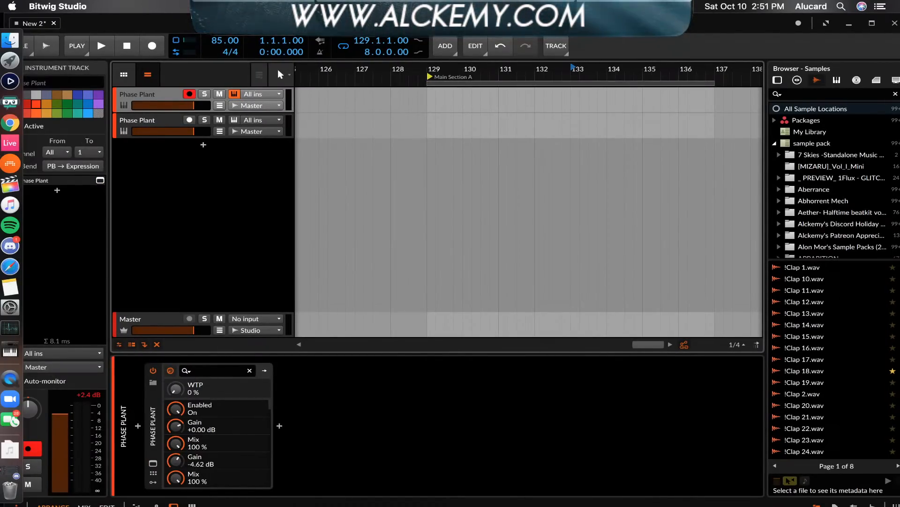
left_click_drag(153, 22, 162, 23)
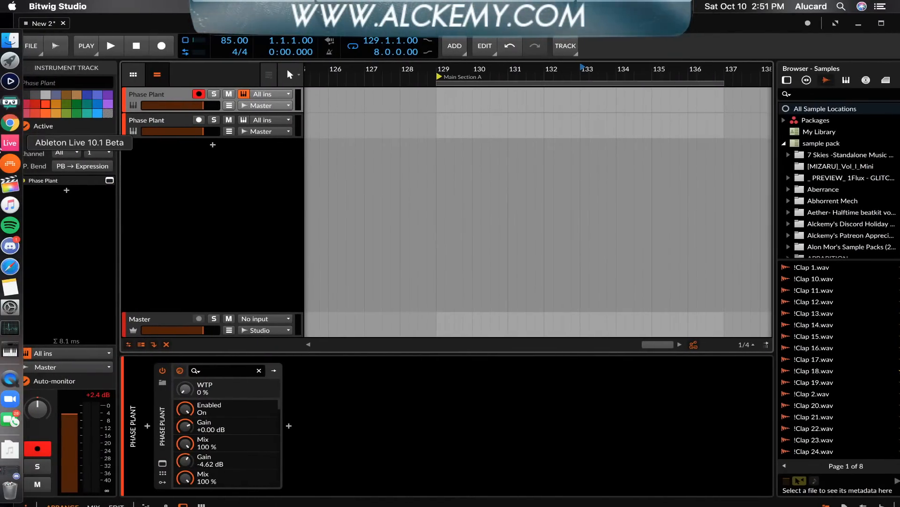
- Switch to Discord and read the recent messages in the who-is-streaming channel
left_click(14, 245)
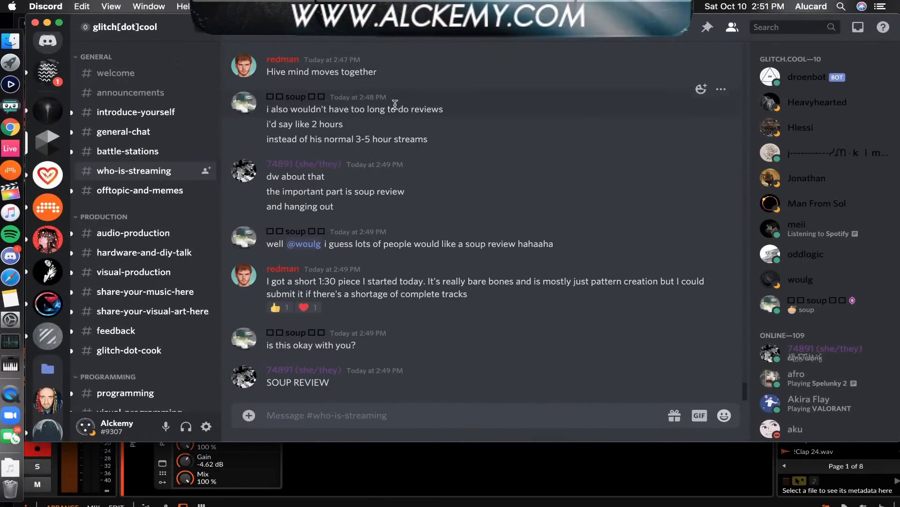
scroll(386, 155, "up", 2)
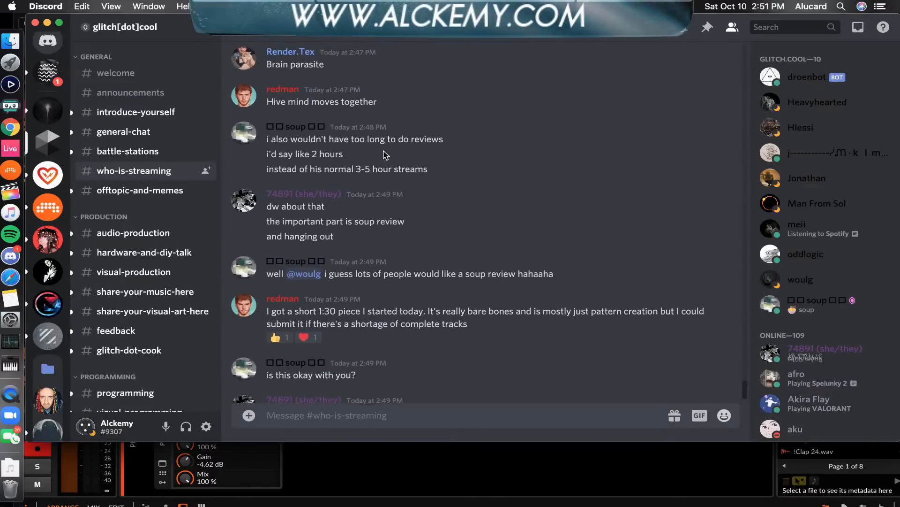
scroll(386, 155, "up", 10)
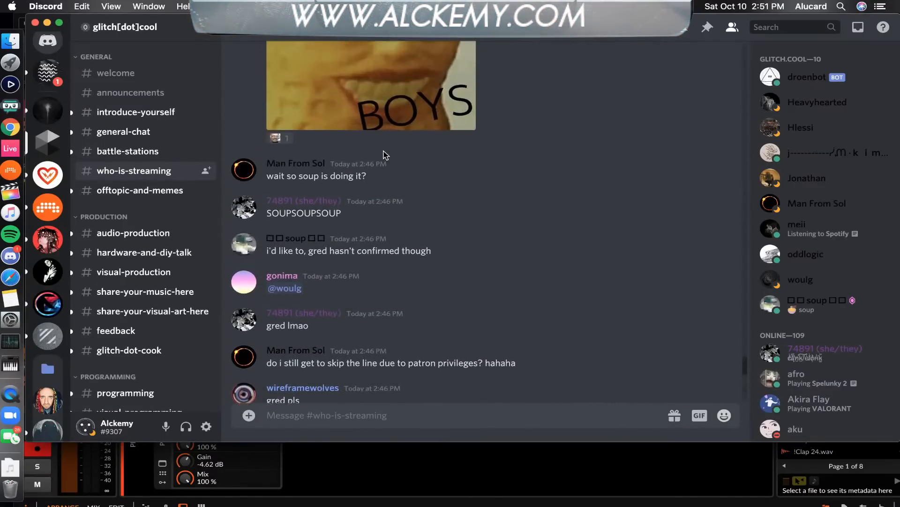
scroll(386, 155, "up", 15)
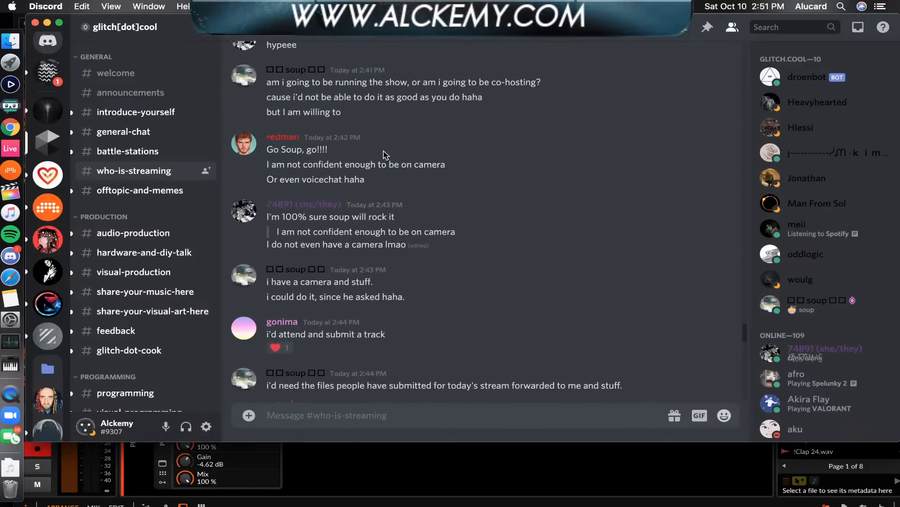
scroll(385, 154, "up", 6)
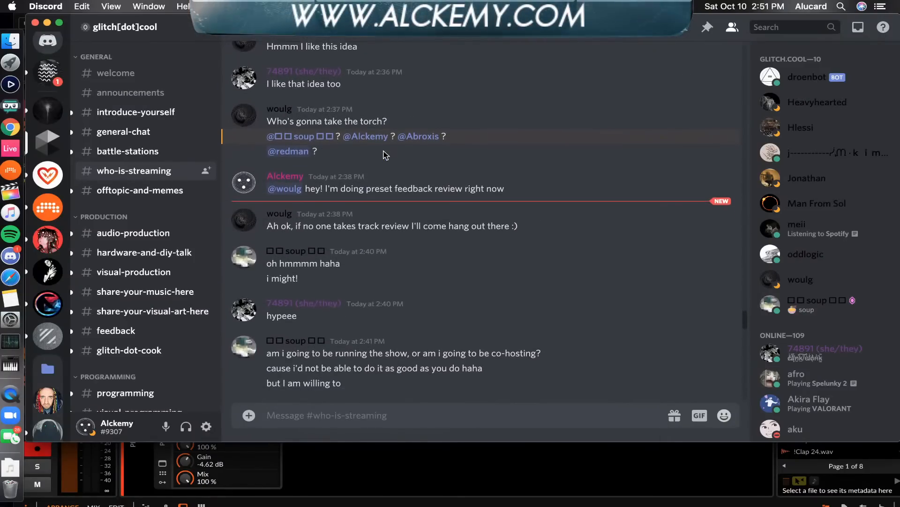
scroll(386, 155, "down", 2)
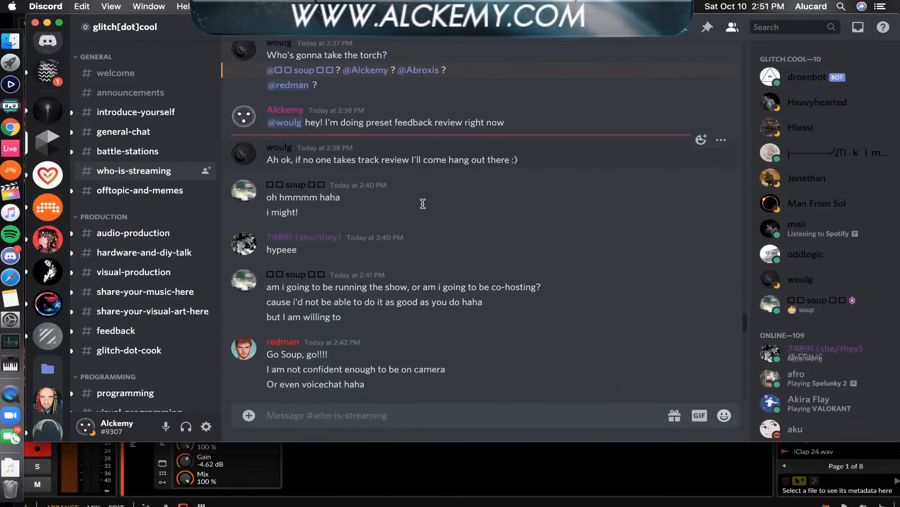
scroll(423, 203, "down", 15)
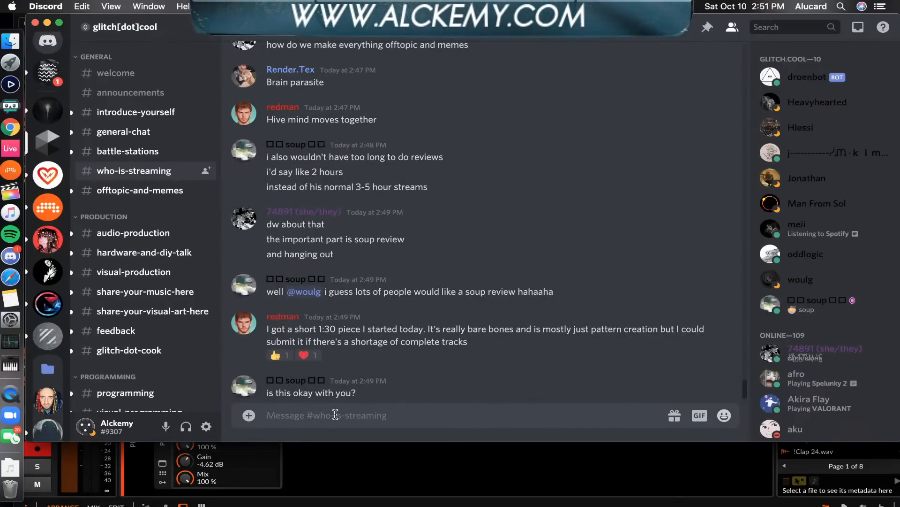
- Post the message "Get it soup! <3" in the who-is-streaming channel and close the Discord window
left_click(335, 415)
type("Get ")
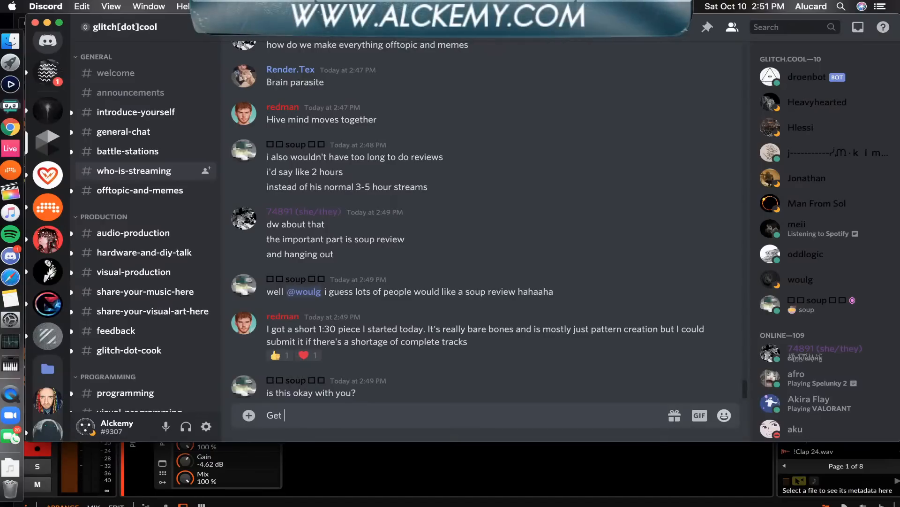
type("it soup! <3")
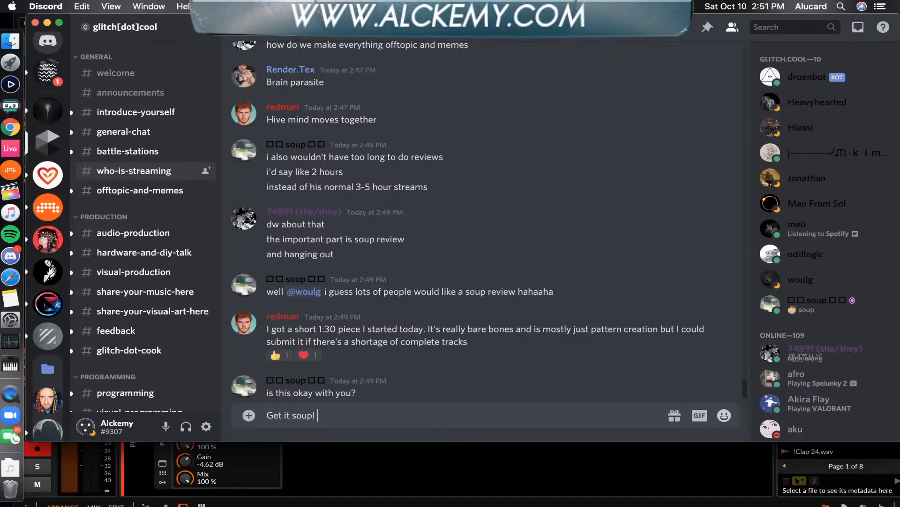
key("Return")
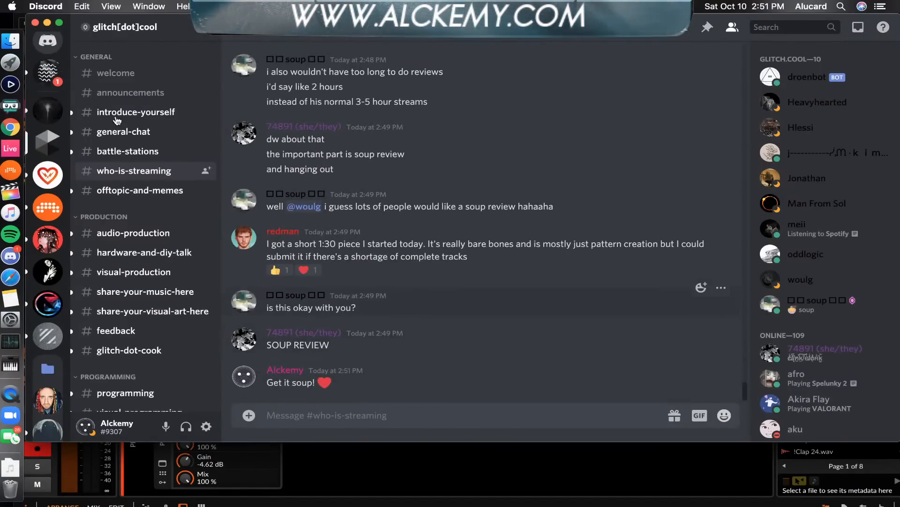
left_click(35, 23)
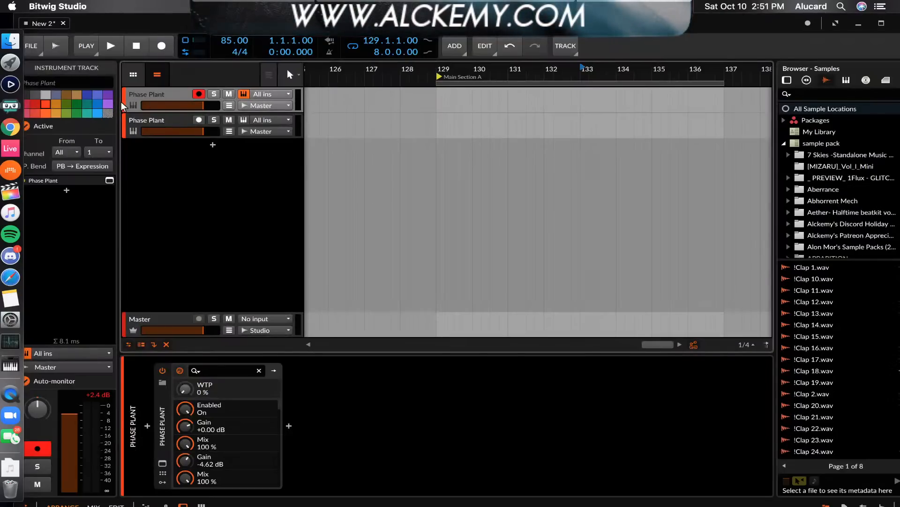
- Switch back and forth between the two Phase Plant tracks in Bitwig, finishing on the first one
left_click(150, 121)
left_click(152, 95)
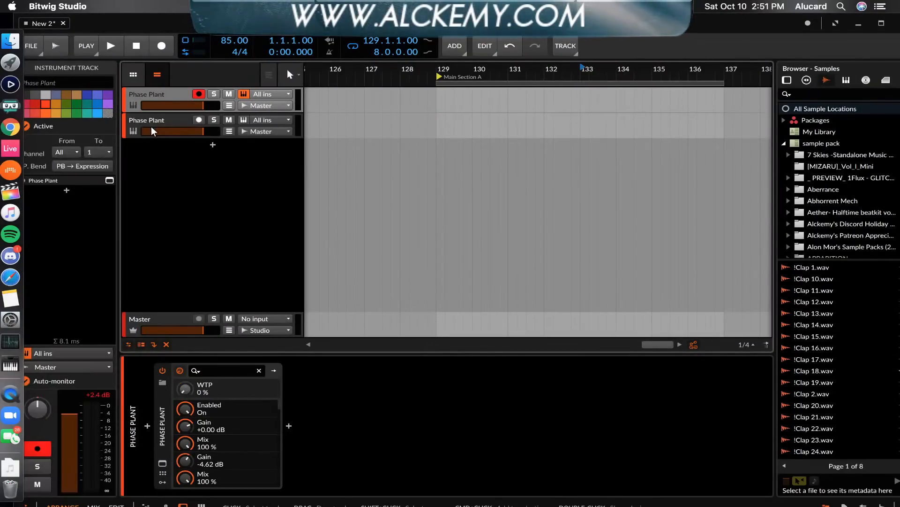
left_click(149, 124, "shift")
left_click(154, 99)
left_click(149, 120)
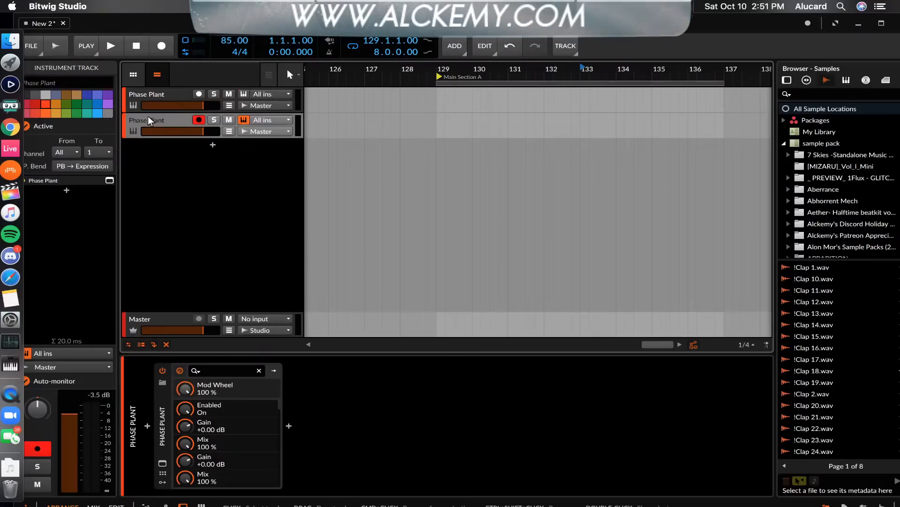
left_click(147, 97)
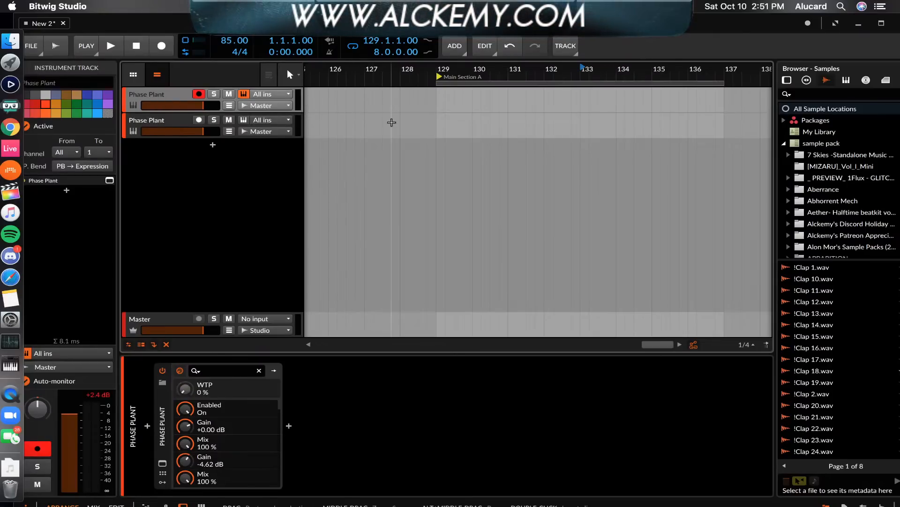
- Open the free-stuff channel of Alckemy's Laboratory in Discord, and bring up the kiloHearts folder in Finder
left_click(11, 256)
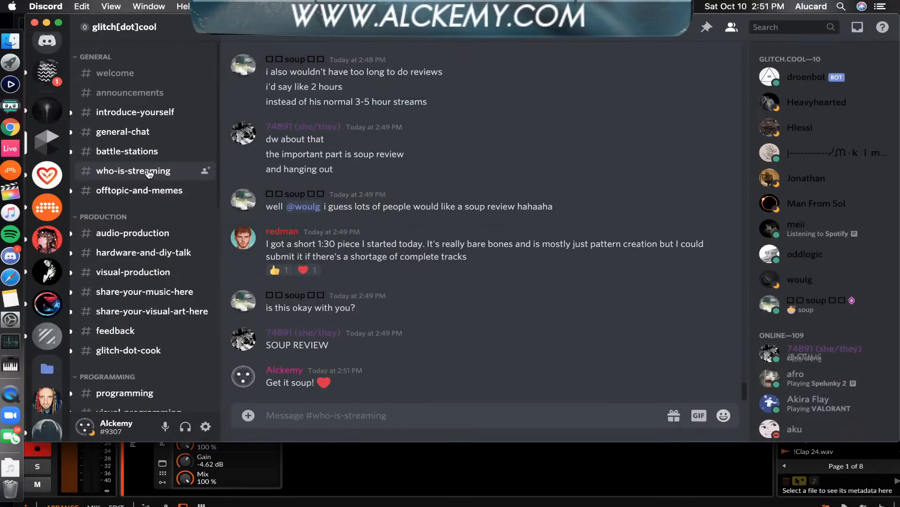
left_click(46, 110)
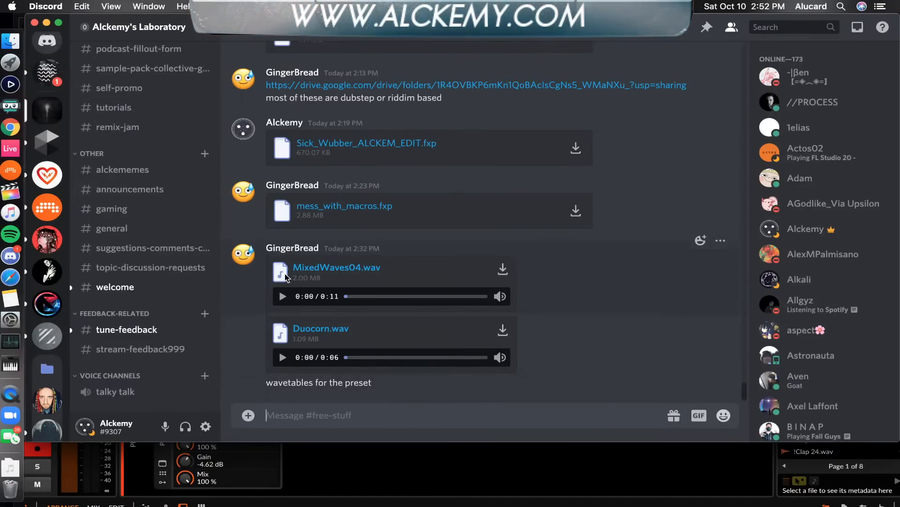
left_click(10, 41)
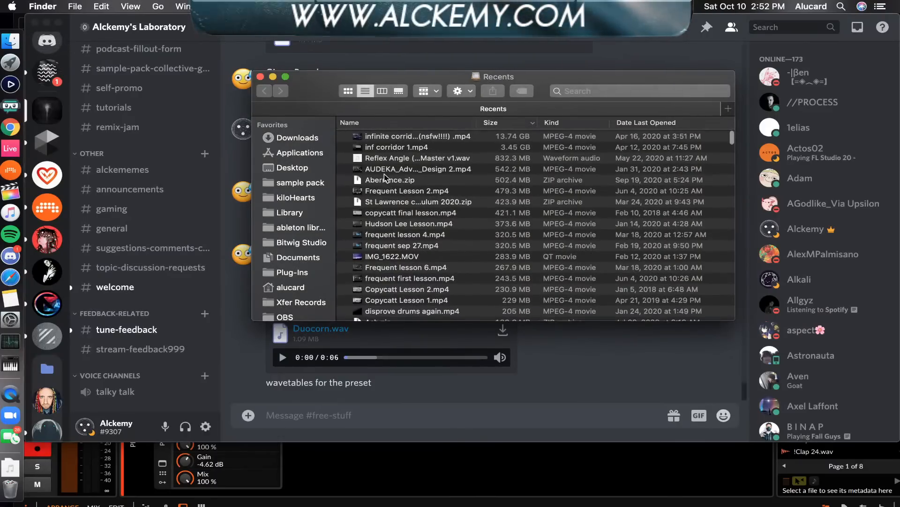
scroll(291, 173, "down", 2)
scroll(291, 173, "down", 3)
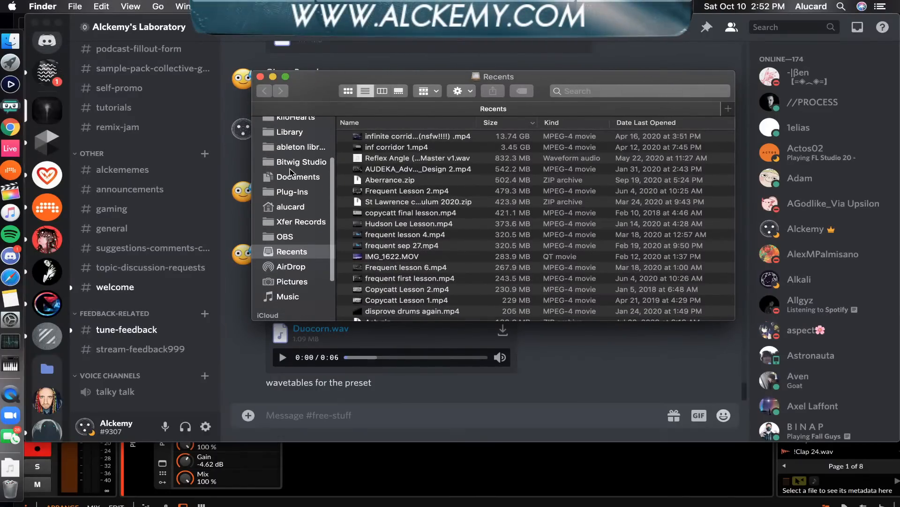
left_click(296, 225)
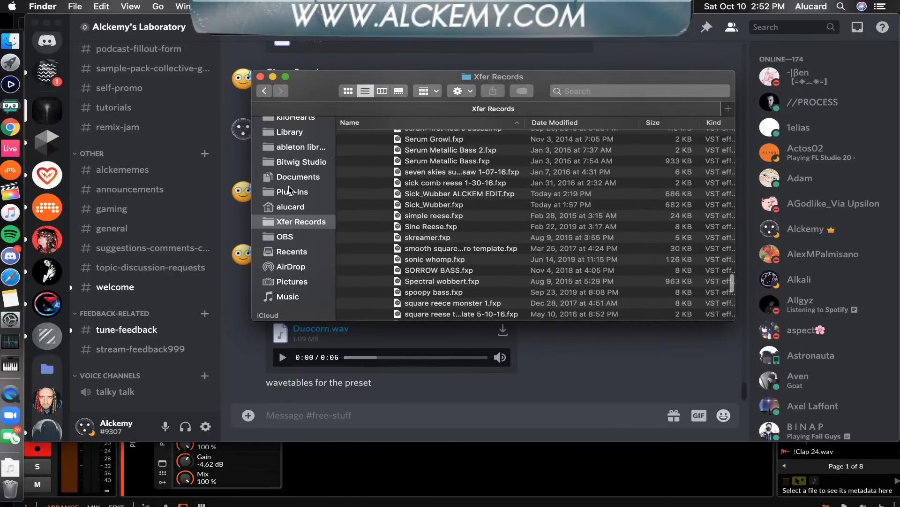
scroll(286, 157, "up", 2)
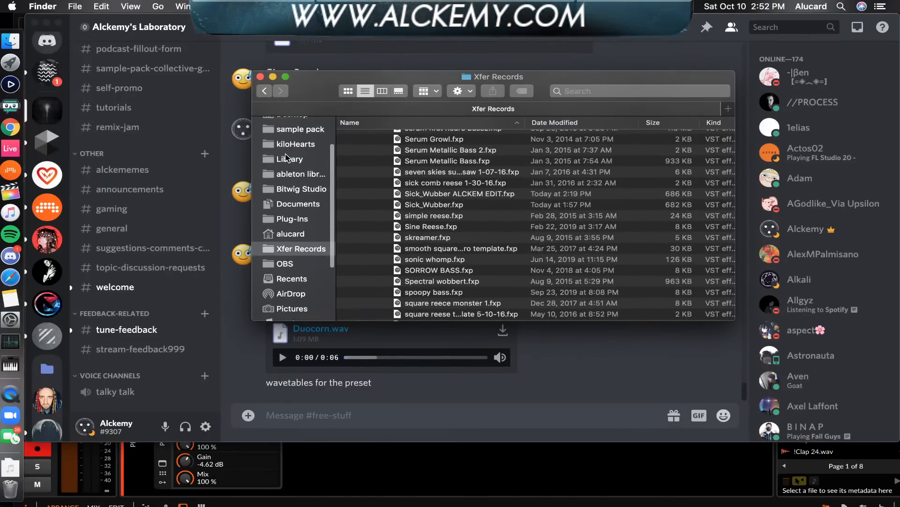
left_click(295, 140)
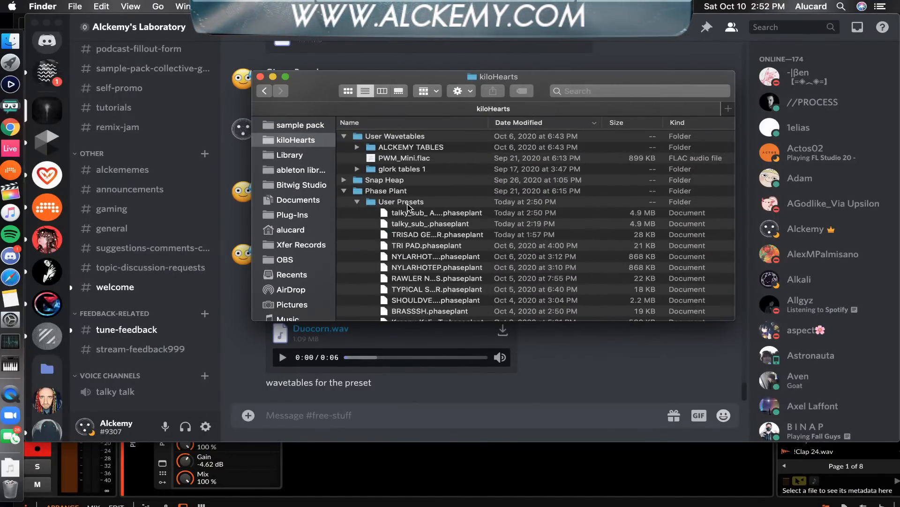
- Try to upload talky_sub_ ALCKEM_EDIT.phaseplant from the Phase Plant User Presets folder to the free-stuff channel
scroll(408, 207, "down", 15)
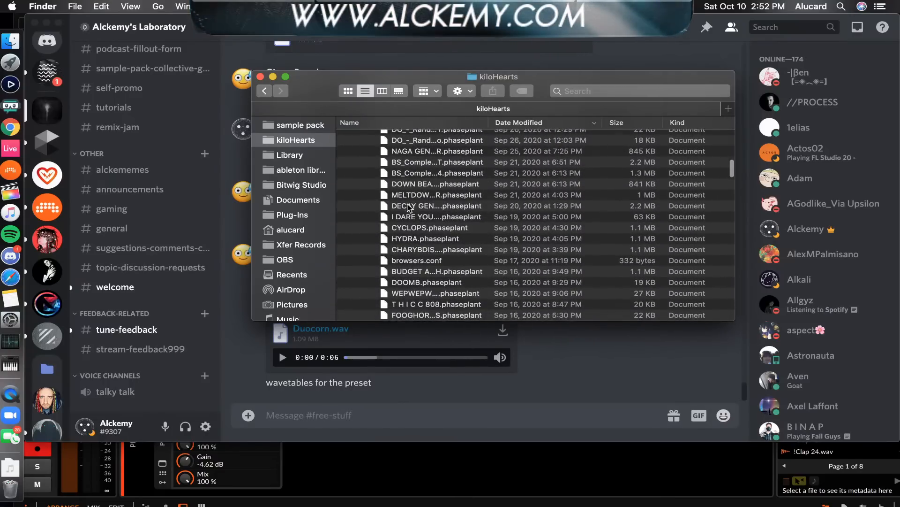
scroll(409, 207, "down", 10)
scroll(408, 206, "up", 15)
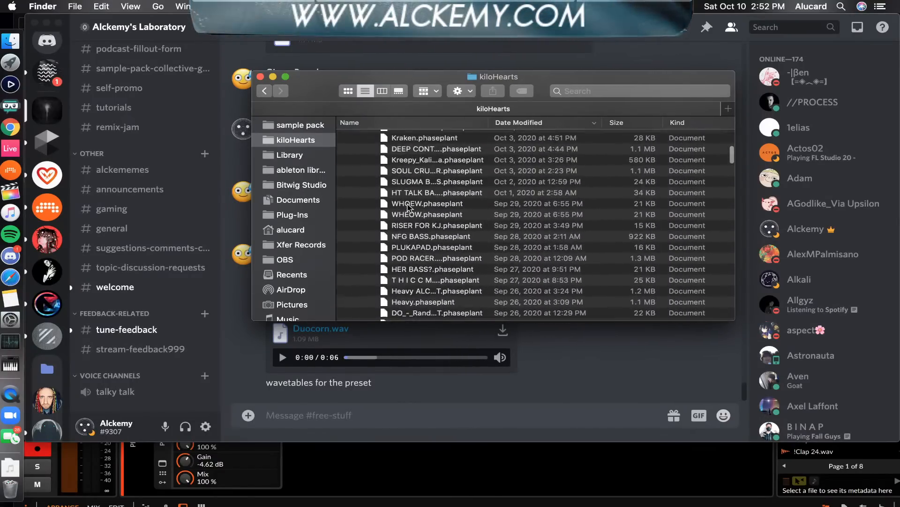
left_click(436, 213)
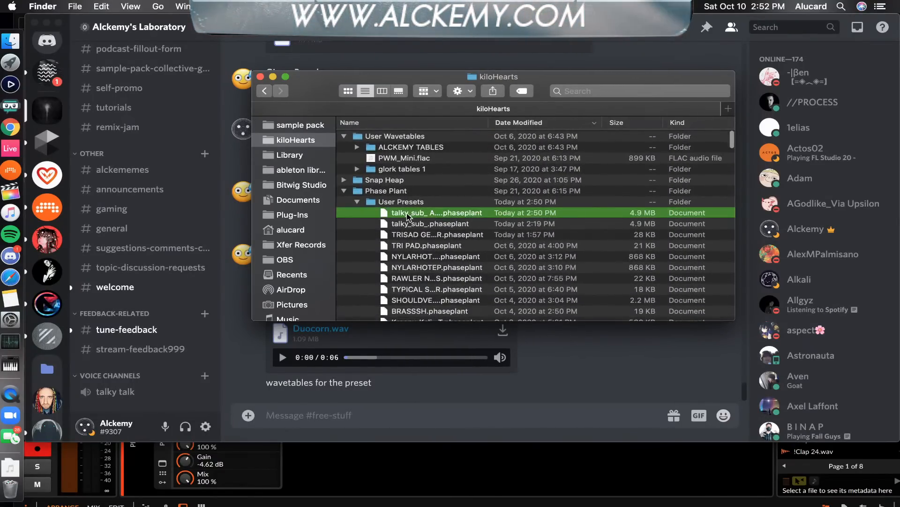
left_click_drag(399, 216, 427, 371)
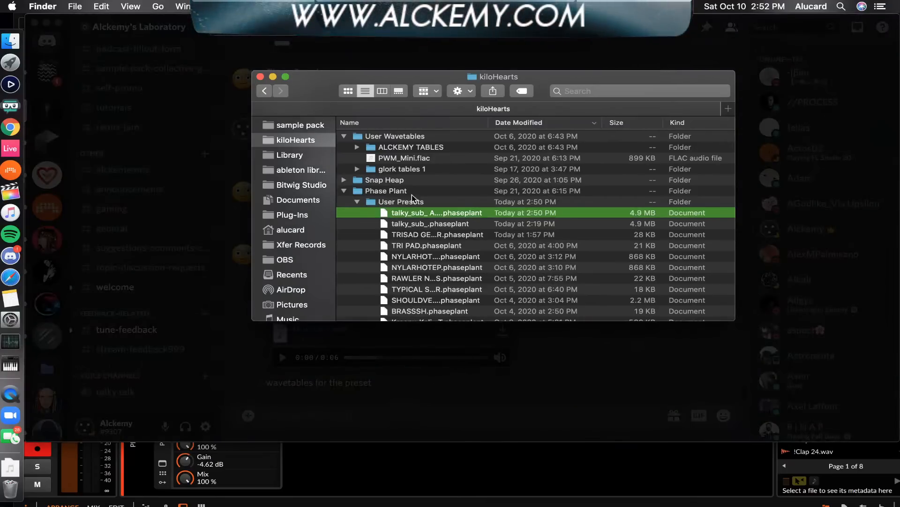
left_click(272, 77)
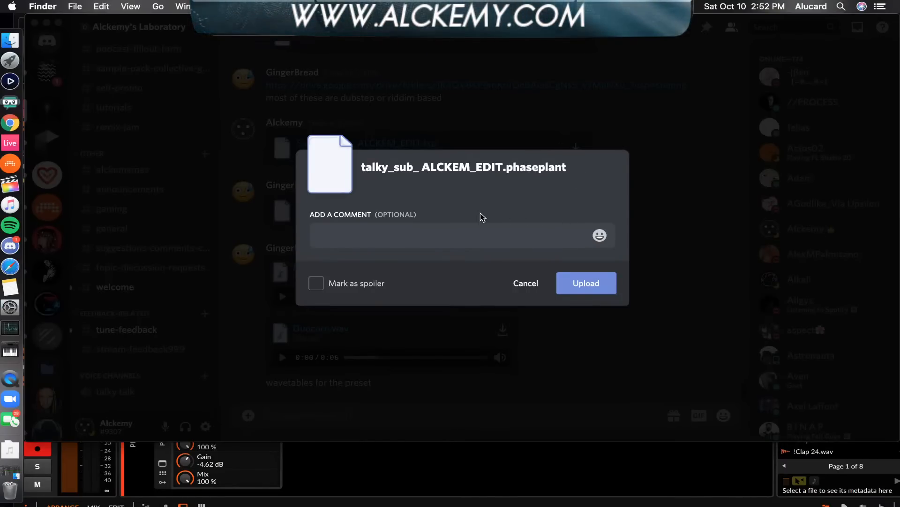
left_click(590, 286)
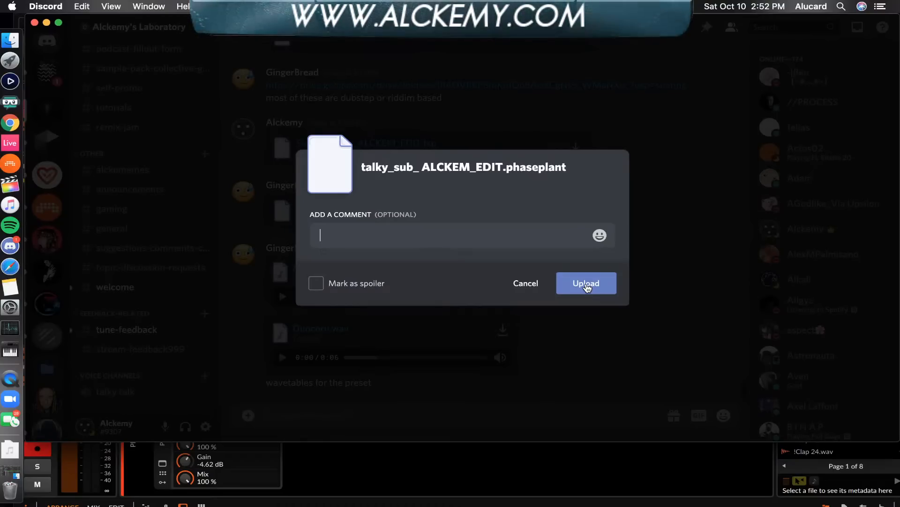
left_click(532, 284)
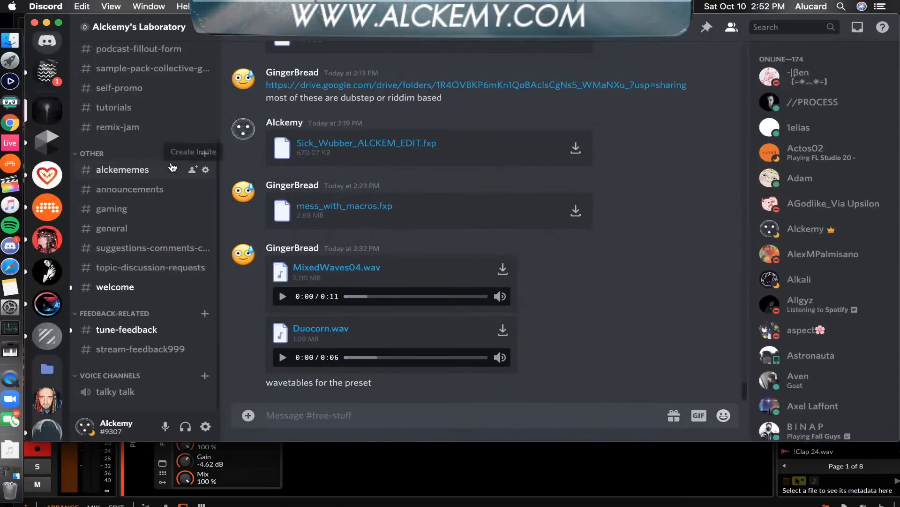
- Return to Bitwig, reopen the first track's Phase Plant, start saving the preset, and change the second name in its author credit to "alckemy"
left_click(8, 144)
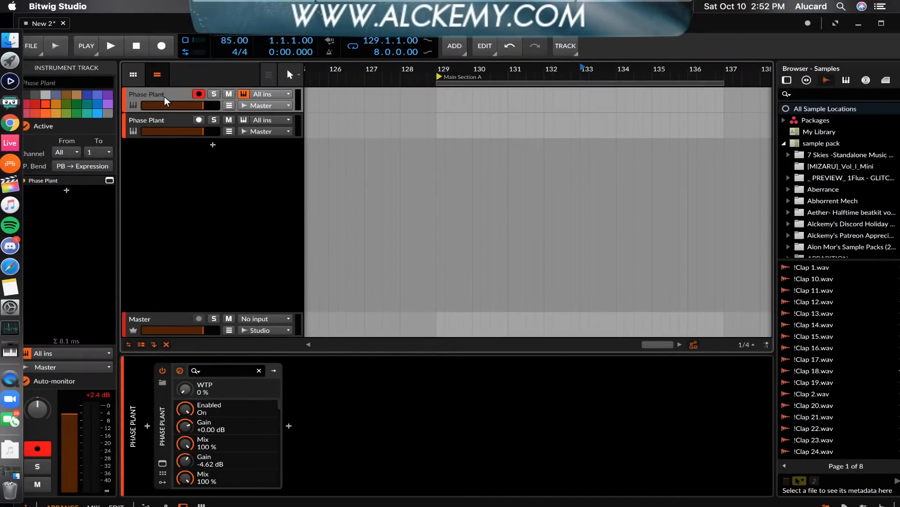
left_click(162, 463)
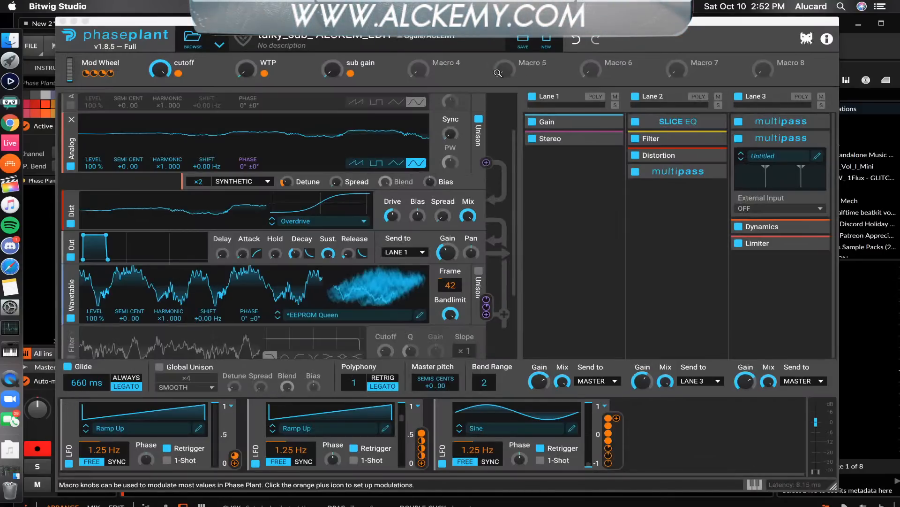
left_click(522, 42)
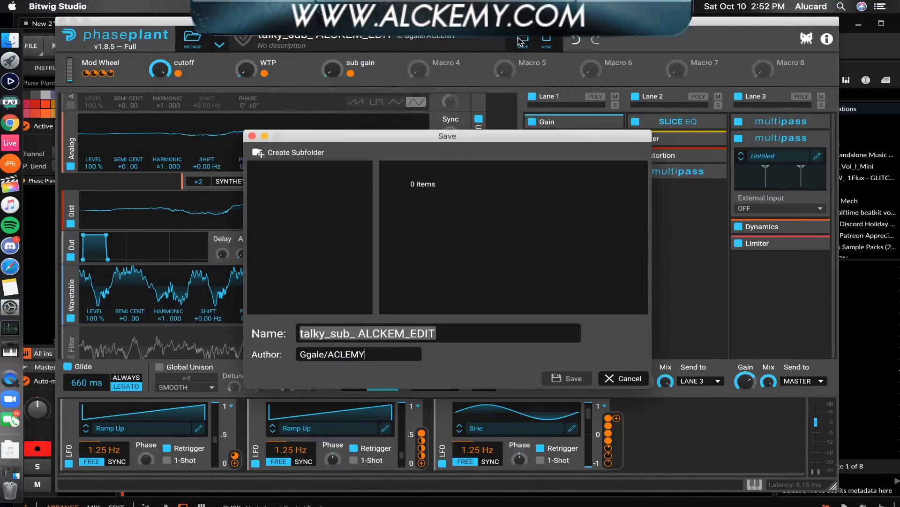
left_click(366, 354)
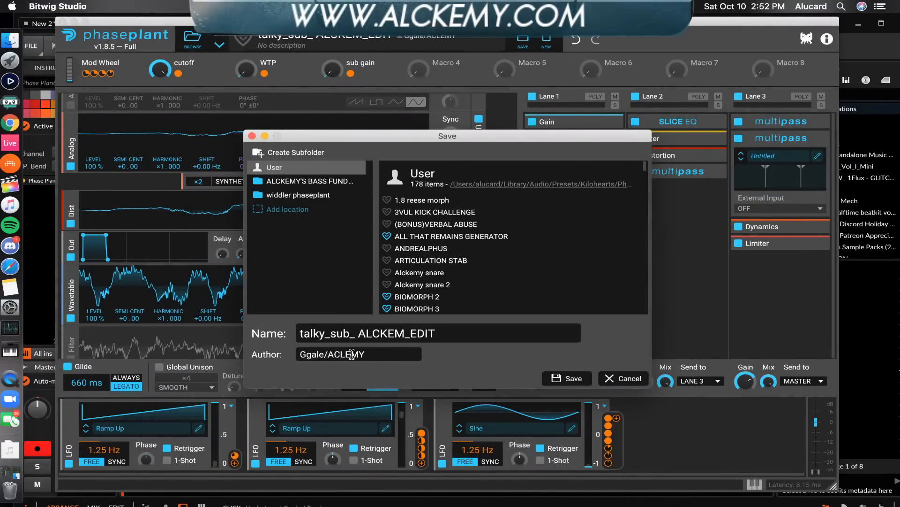
key("BackSpace")
key("BackSpace")
key("BackSpace")
key("BackSpace")
key("BackSpace")
key("BackSpace")
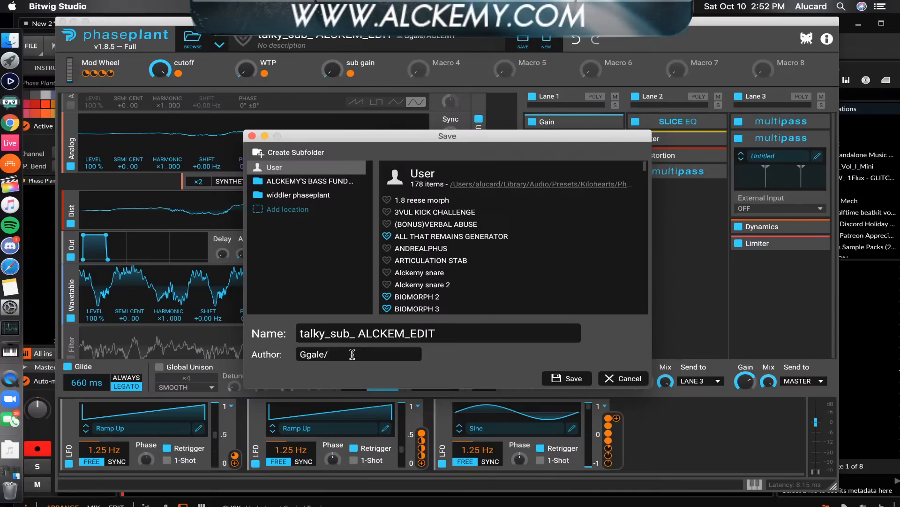
type("alckemy")
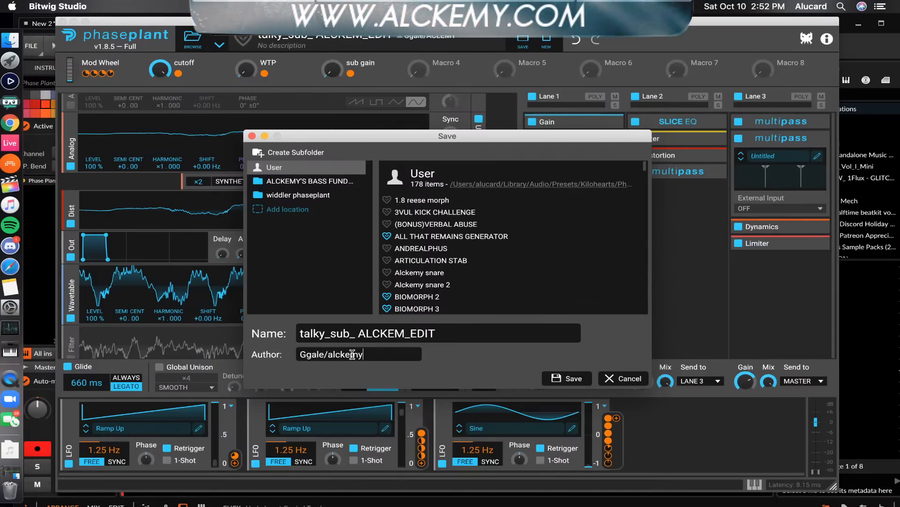
- Save the preset over the existing talky_sub_ ALCKEM_EDIT and close the Phase Plant window
left_click(569, 377)
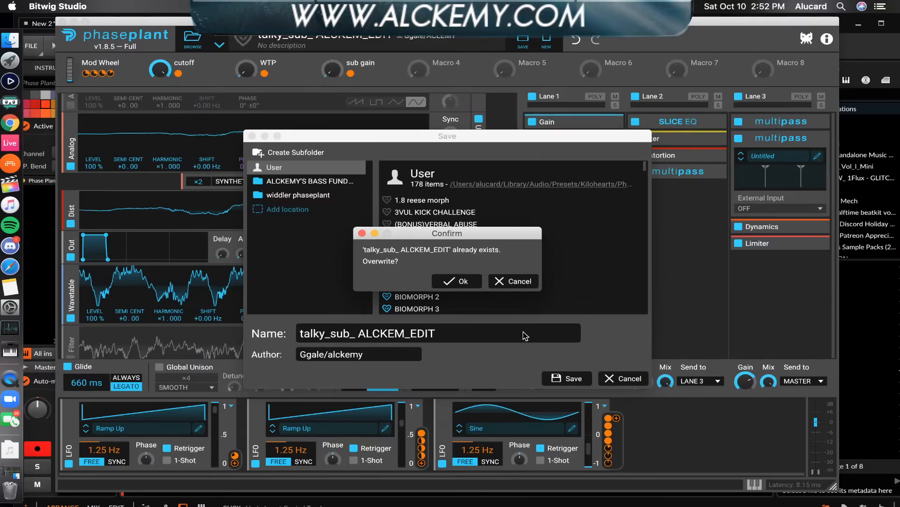
left_click(460, 281)
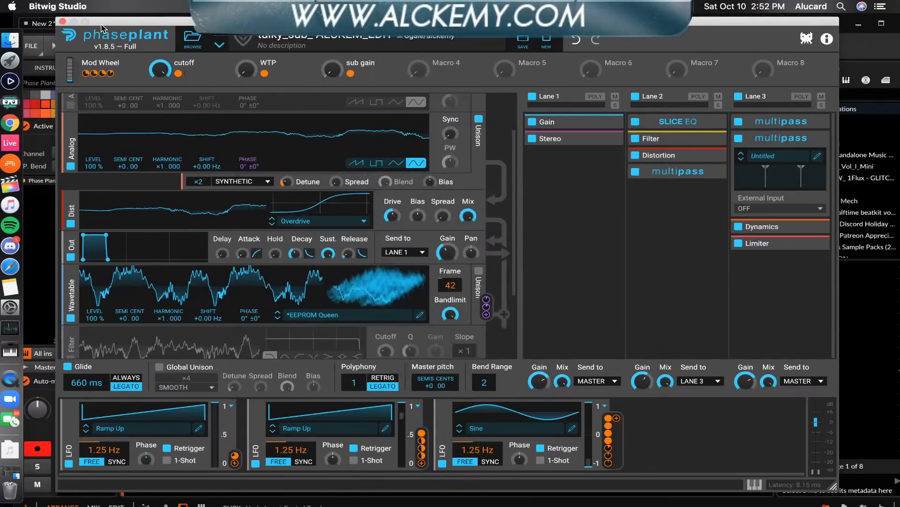
left_click(67, 21)
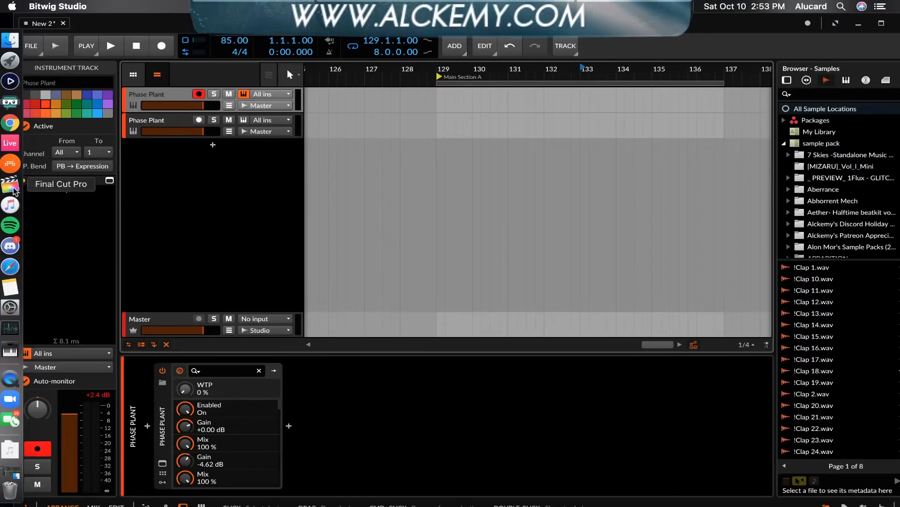
- Upload talky_sub_ ALCKEM_EDIT.phaseplant from the User Presets folder to Discord's free-stuff channel without a comment
left_click(10, 245)
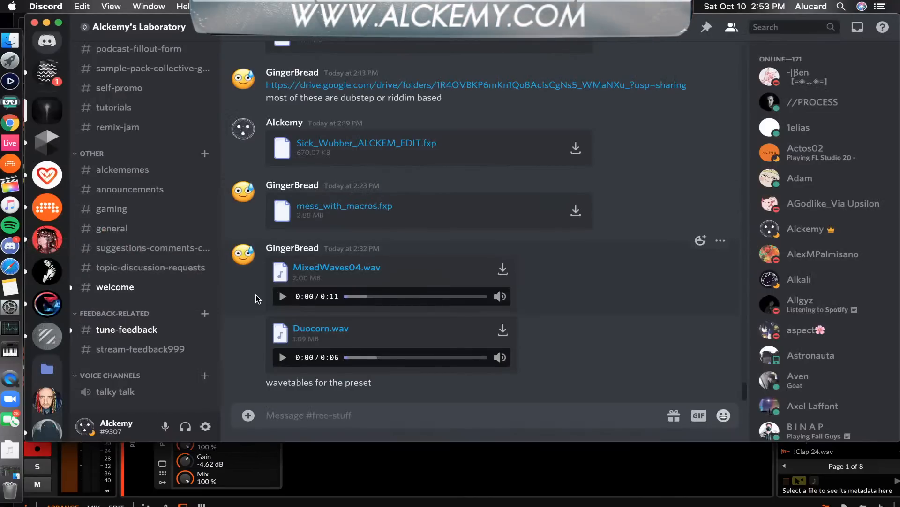
left_click(10, 41)
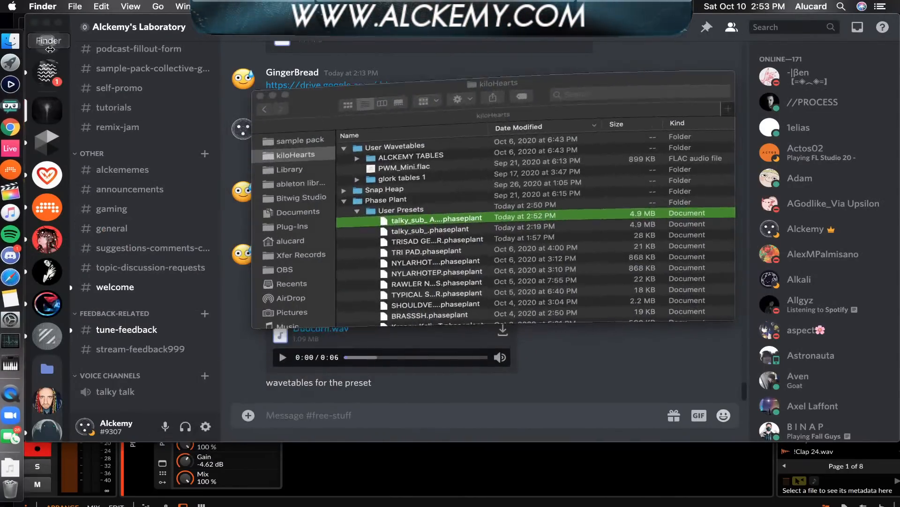
left_click_drag(436, 215, 428, 361)
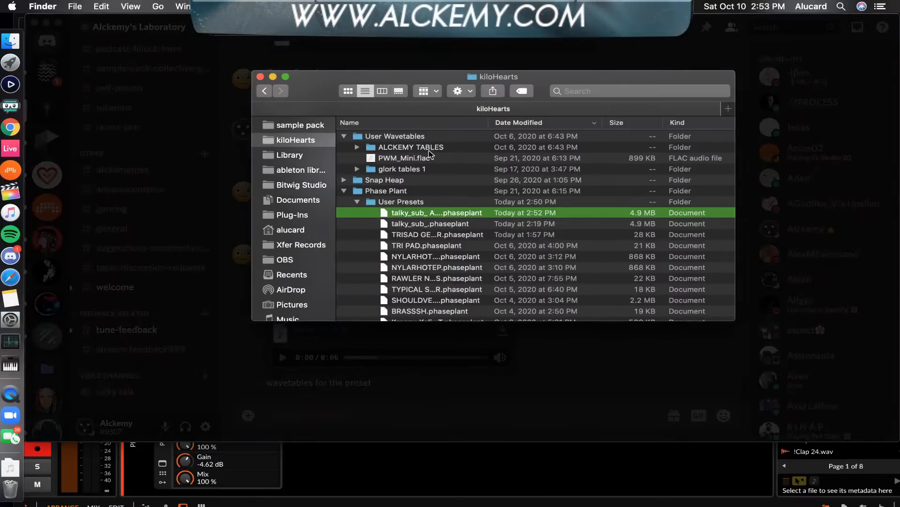
left_click(260, 77)
left_click(585, 285)
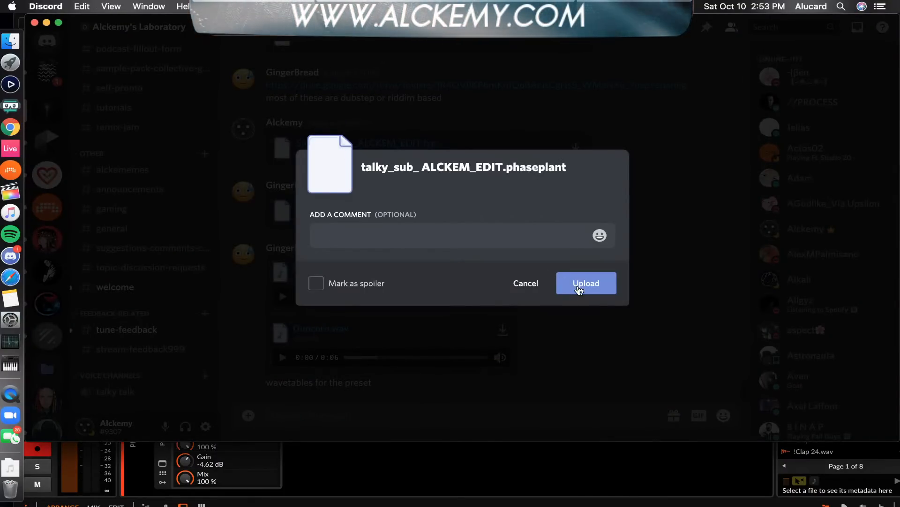
left_click(586, 285)
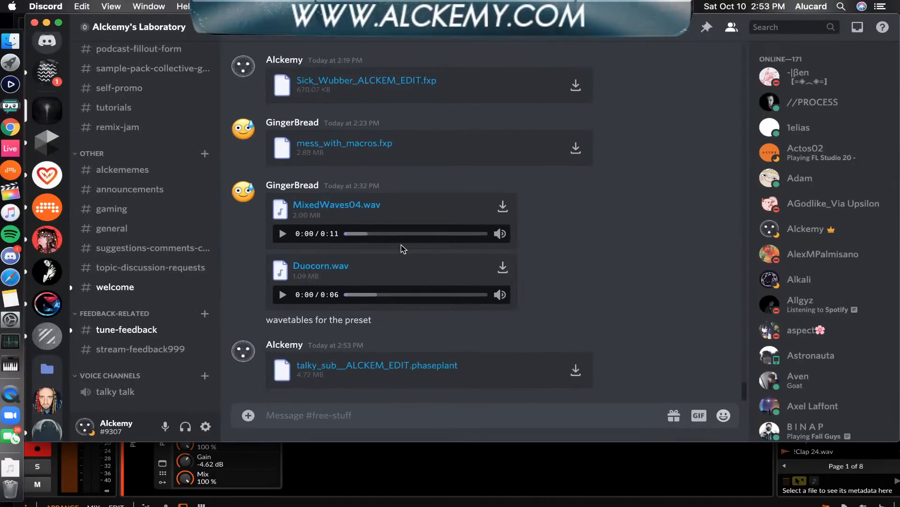
- Switch back to Bitwig and delete both Phase Plant tracks from the project
left_click(346, 490)
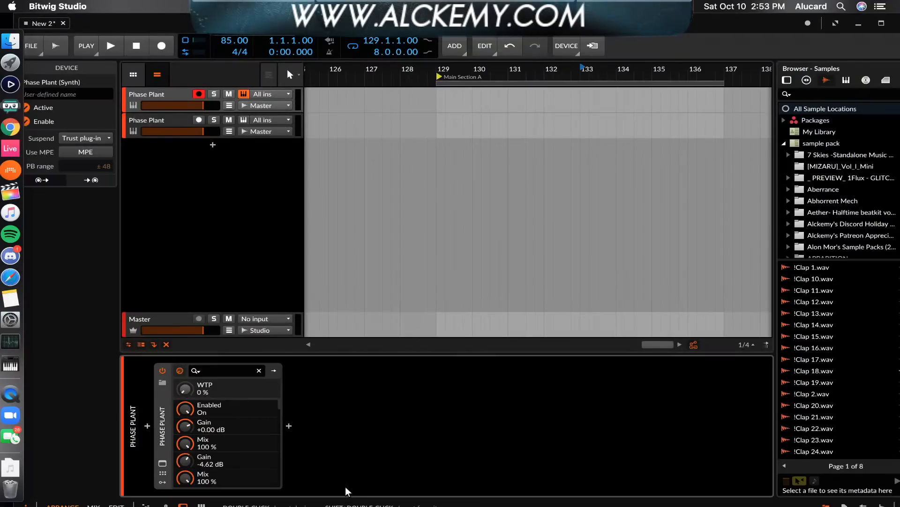
left_click(159, 122, "shift")
key("Delete")
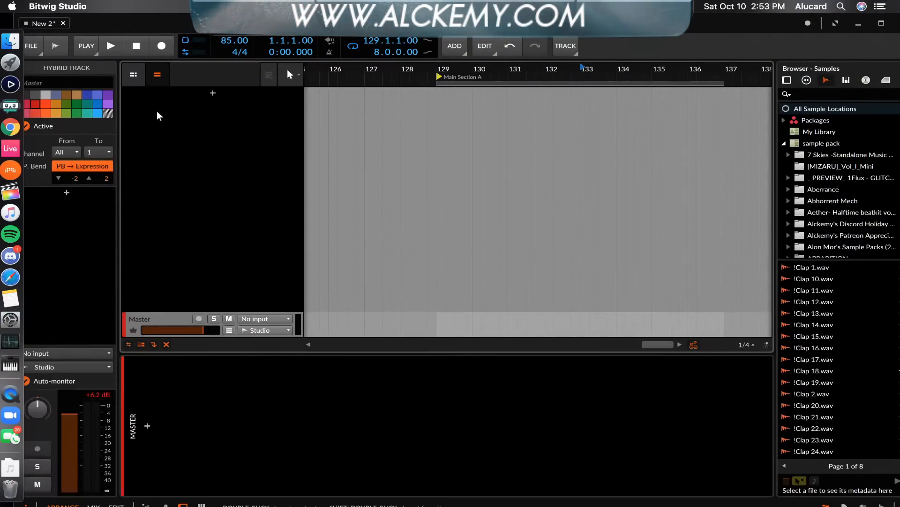
left_click(215, 93)
key("Escape")
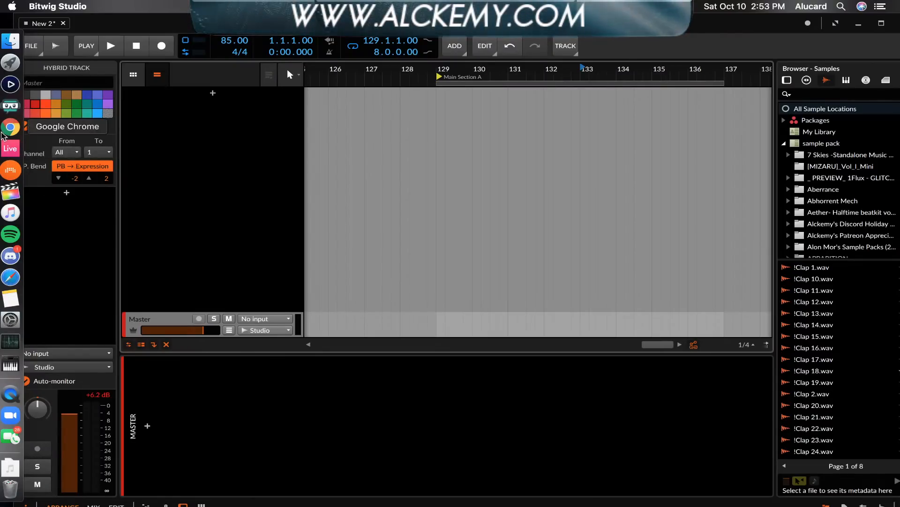
- Download Duocorn.wav and mess_with_macros.fxp from the free-stuff channel in Discord
left_click(7, 47)
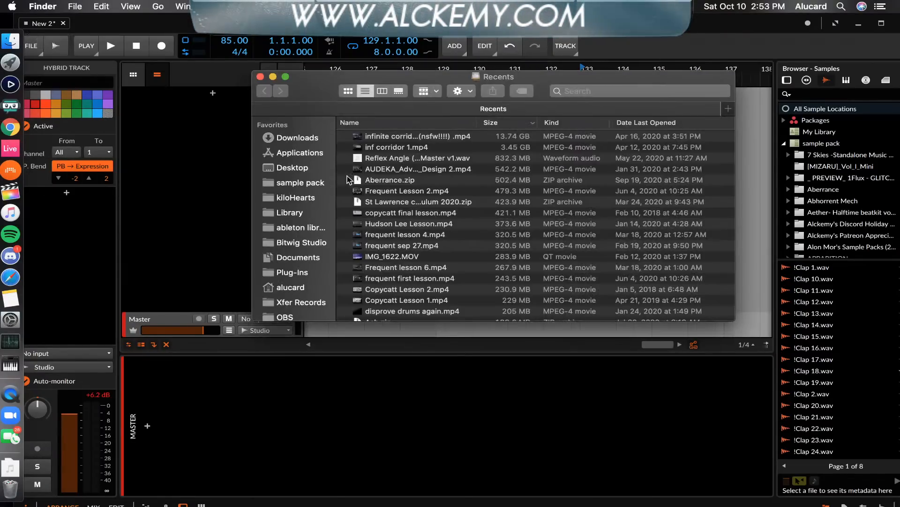
left_click(10, 255)
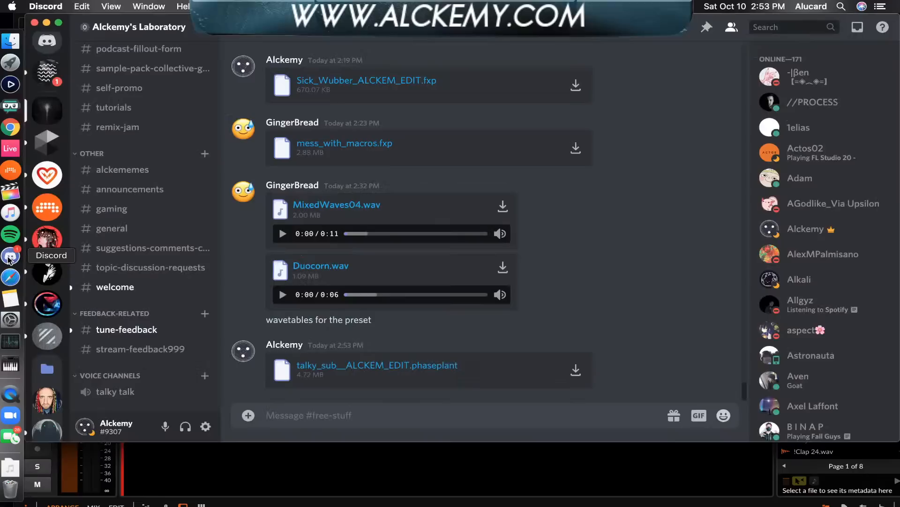
mouse_move(504, 229)
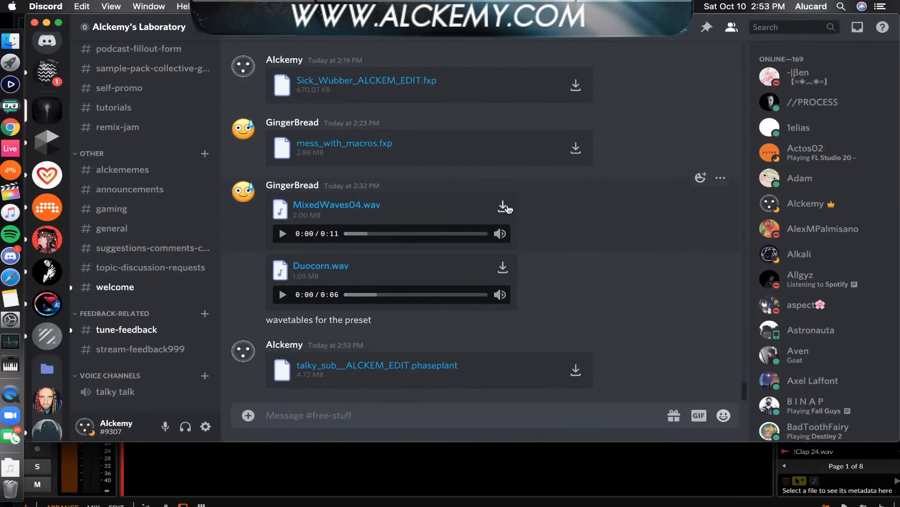
left_click(503, 269)
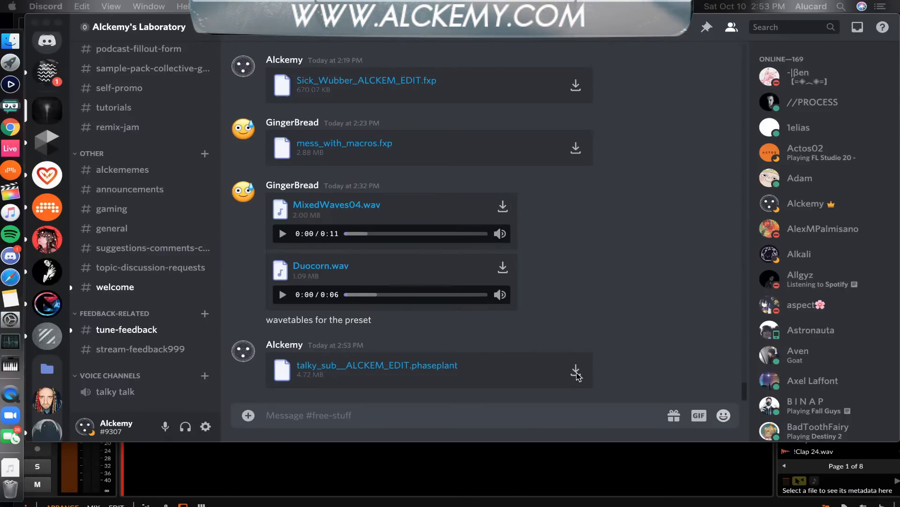
scroll(569, 162, "up", 1)
left_click(575, 160)
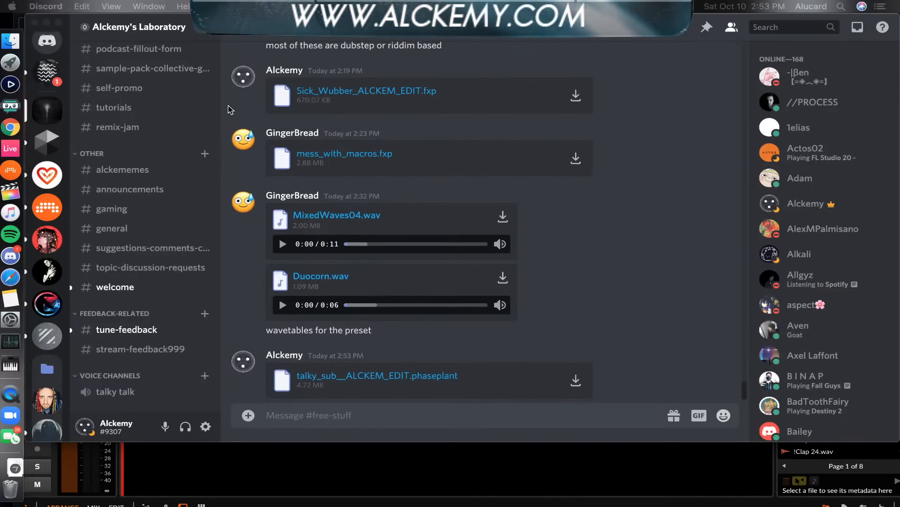
- Bring up the Finder window over Discord
left_click(10, 42)
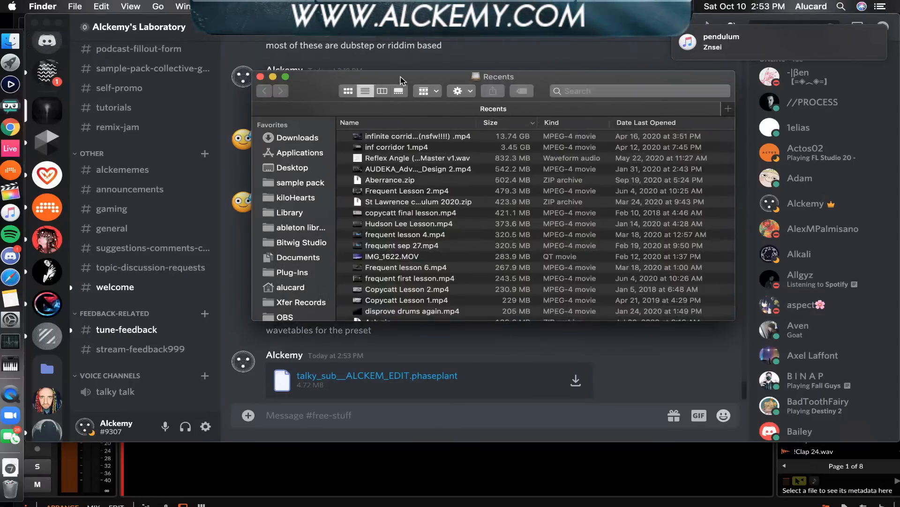
- Open the Xfer Records folder in a new Finder tab and return to the start of its listing
key("super+t")
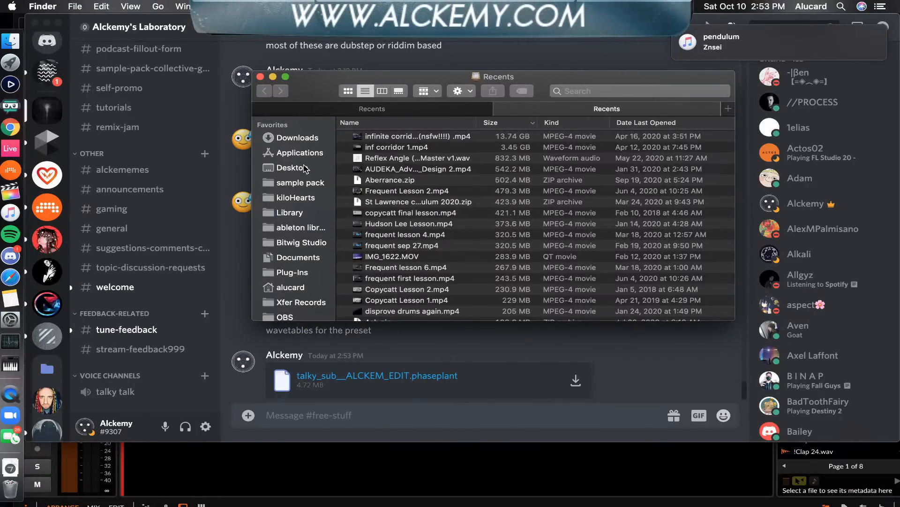
scroll(305, 199, "down", 5)
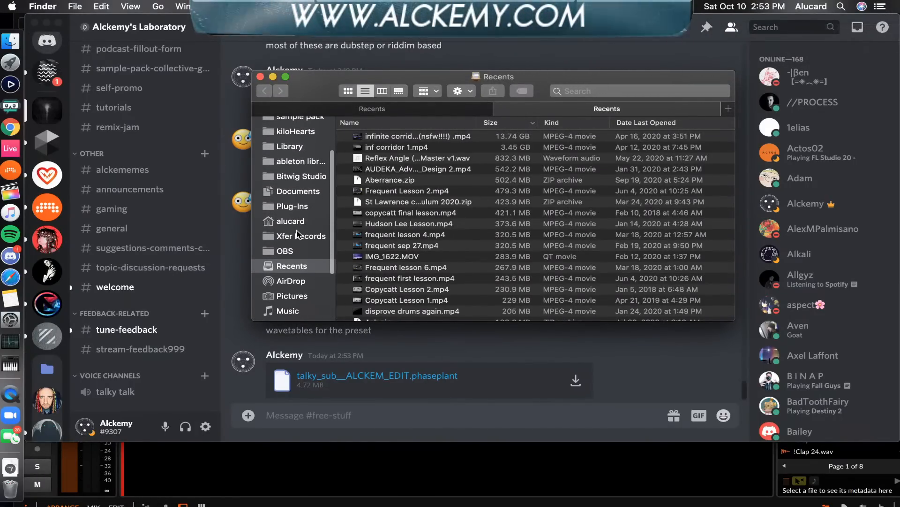
left_click(300, 235)
scroll(344, 201, "down", 10)
scroll(343, 201, "up", 15)
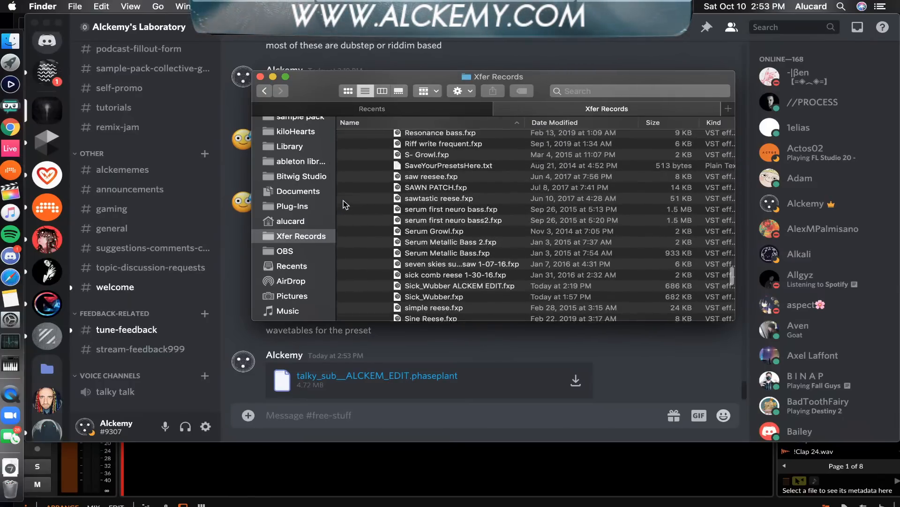
scroll(344, 201, "up", 10)
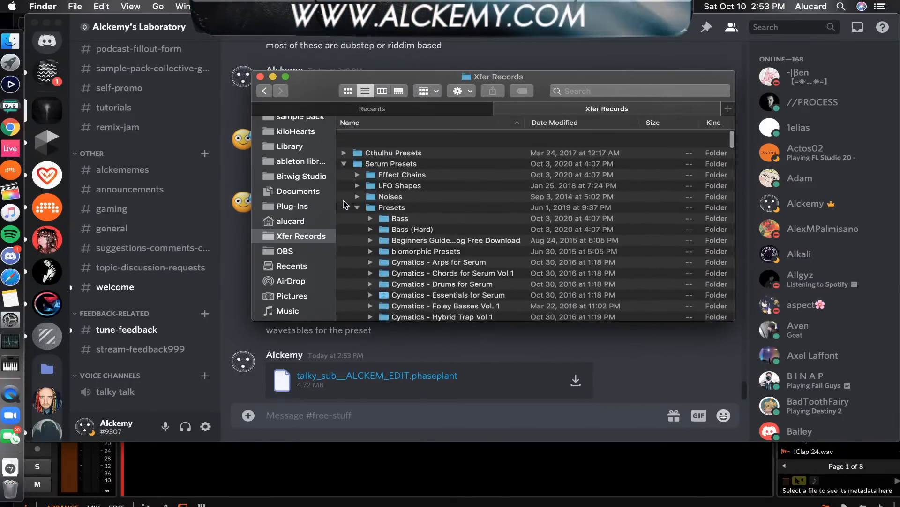
- Collapse the Presets folder inside Serum Presets and expand the Tables folder to browse its wavetable folders
left_click(357, 193)
left_click(357, 191)
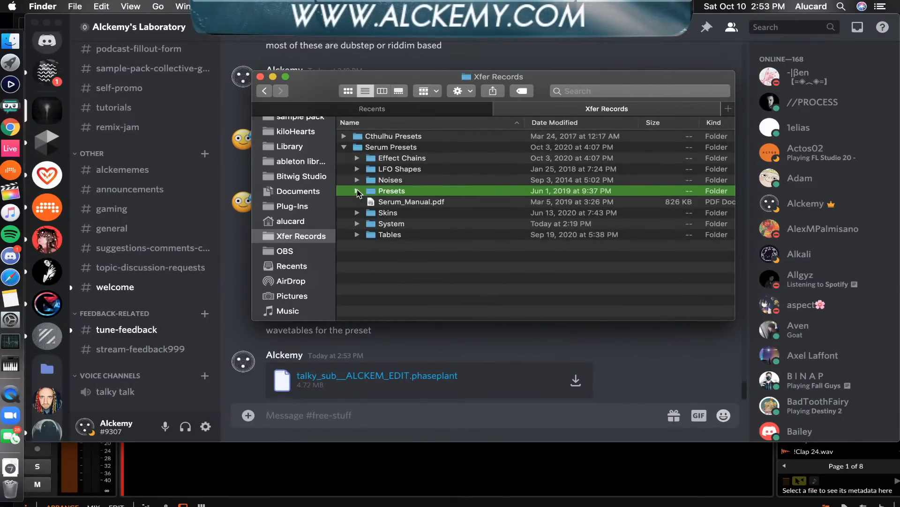
left_click(357, 234)
scroll(359, 238, "down", 5)
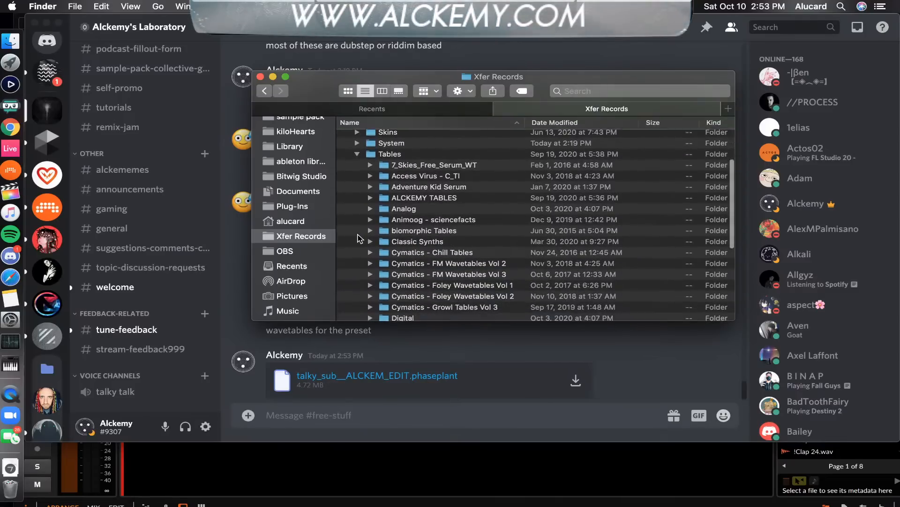
scroll(360, 238, "down", 5)
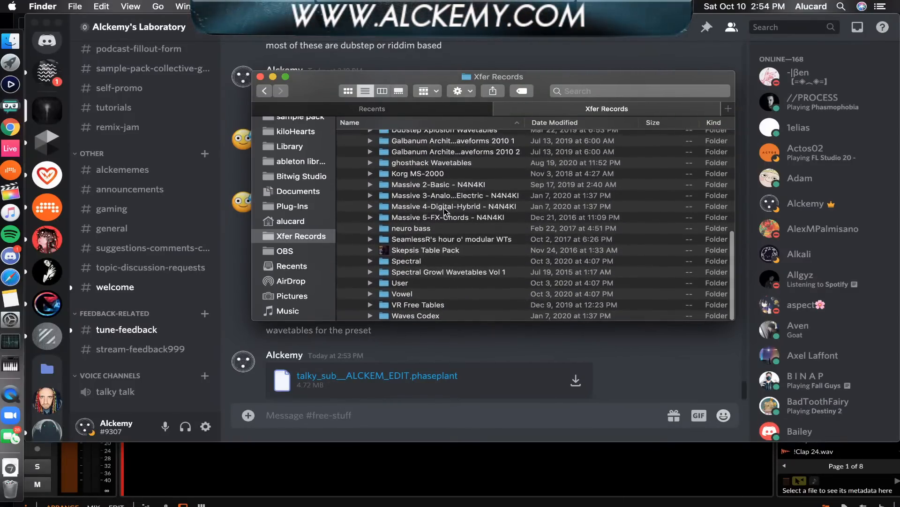
scroll(437, 199, "up", 3)
scroll(437, 199, "up", 1)
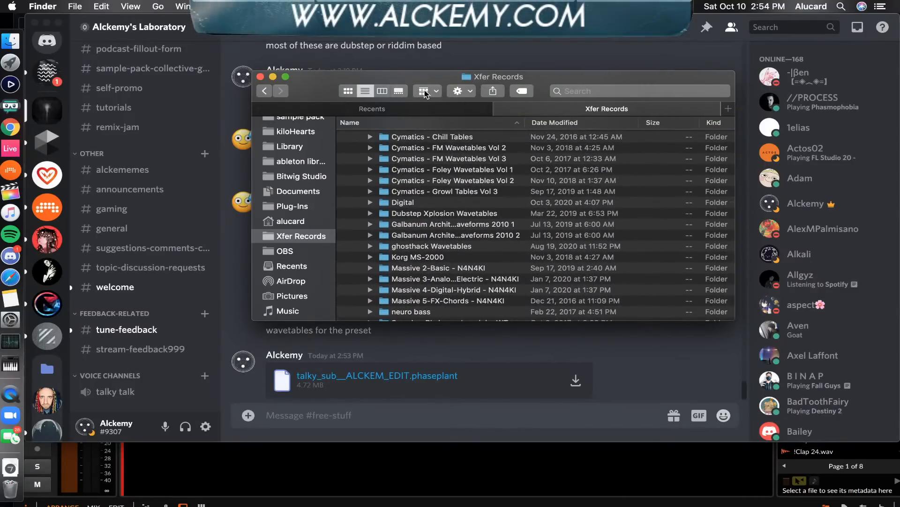
- Create a new folder in Xfer Records, authorize it with the account password, and name it "Viewer tables"
left_click(466, 92)
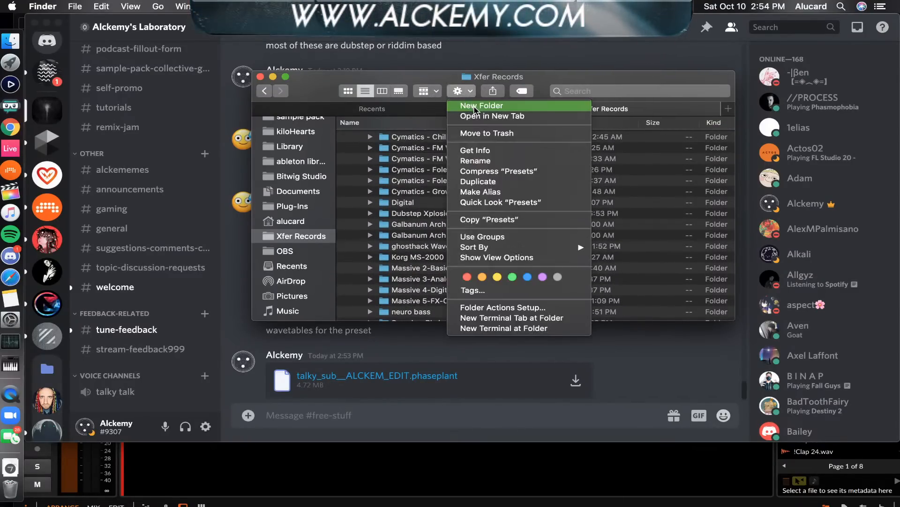
left_click(464, 105)
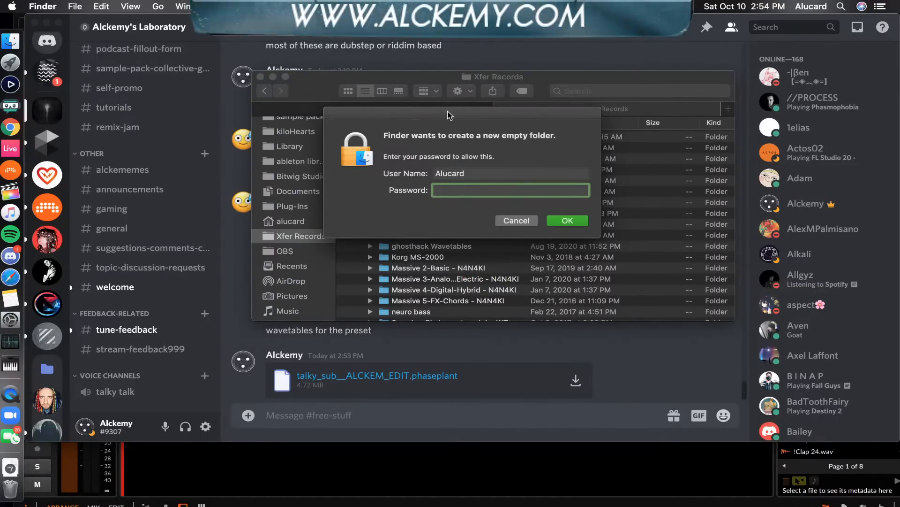
key("Escape")
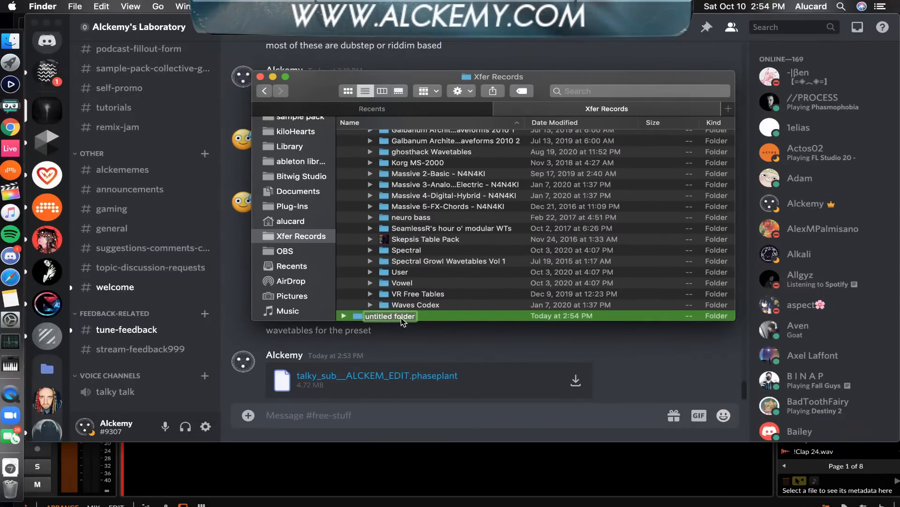
type("D")
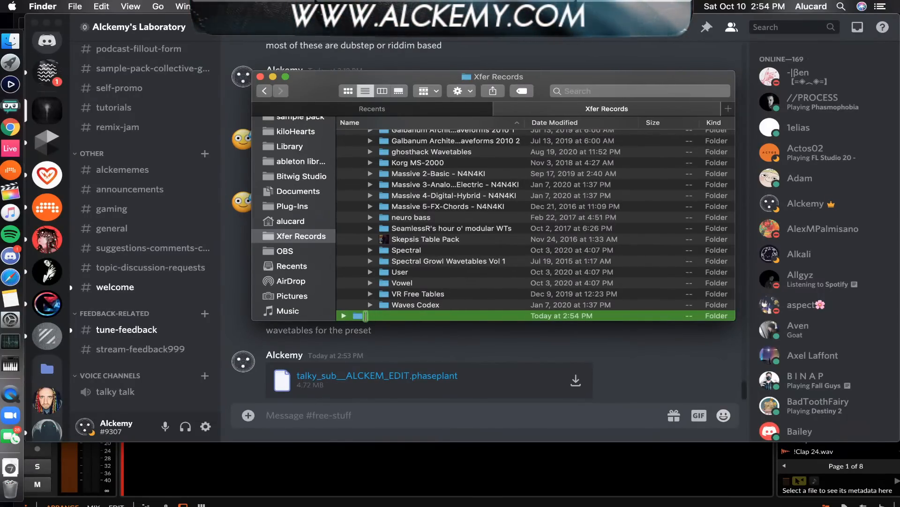
type("Viewer tables")
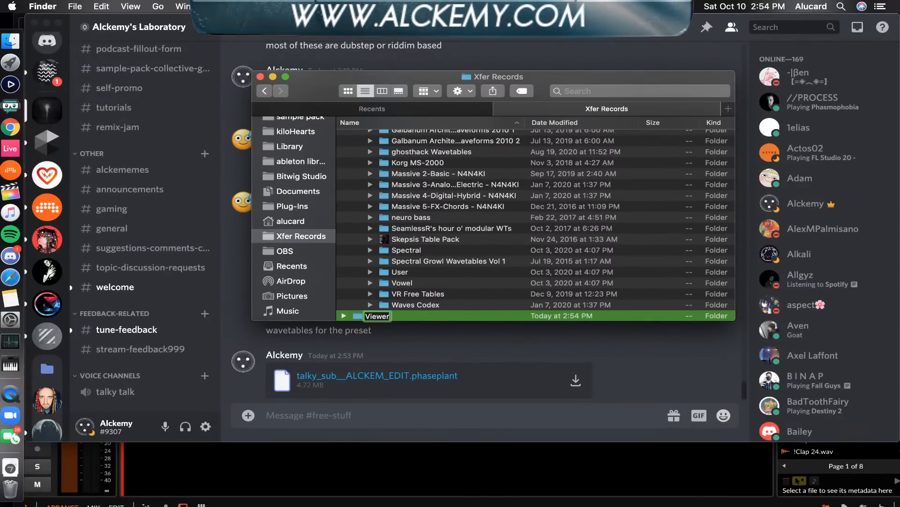
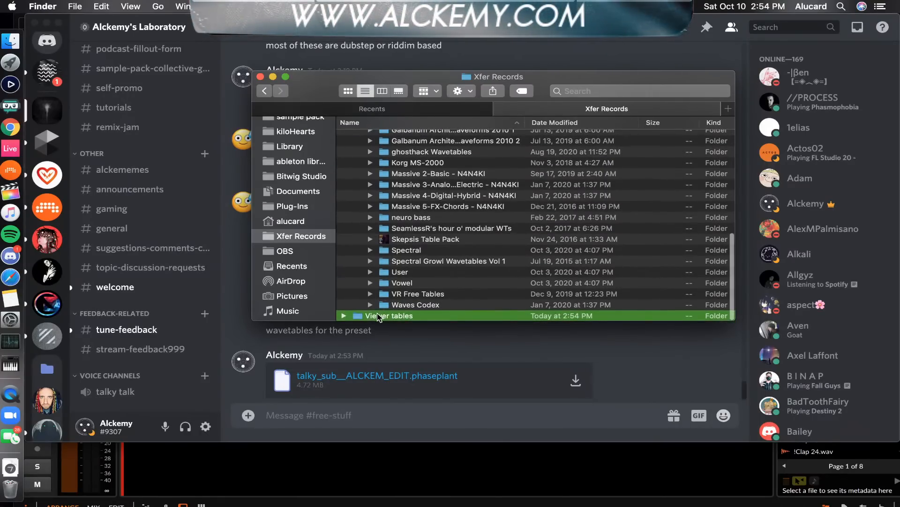
scroll(378, 314, "down", 1)
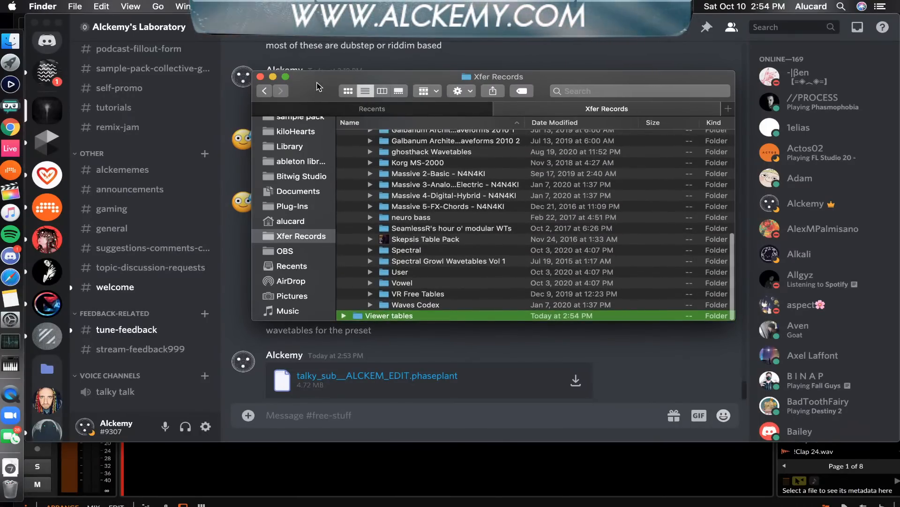
- Transfer Duocorn.wav and MixedWaves04.wav from Downloads into the Viewer tables folder
left_click(325, 111)
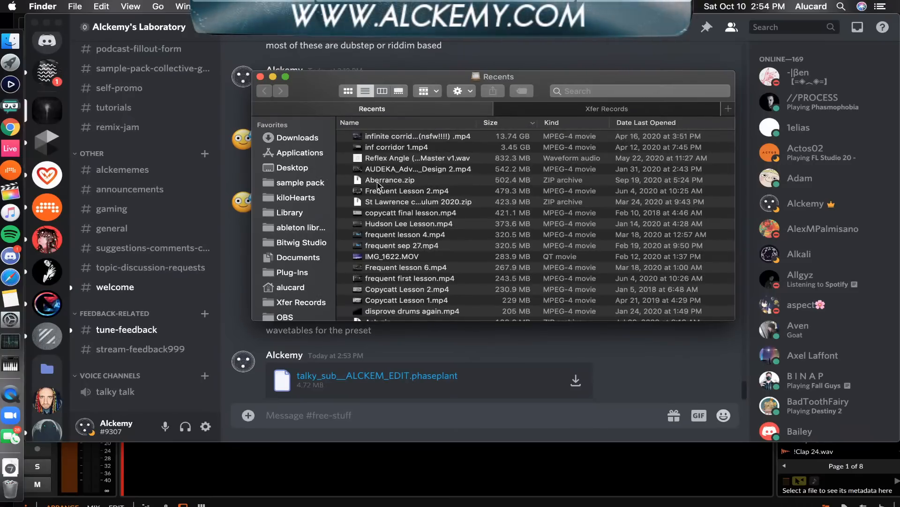
left_click(288, 139)
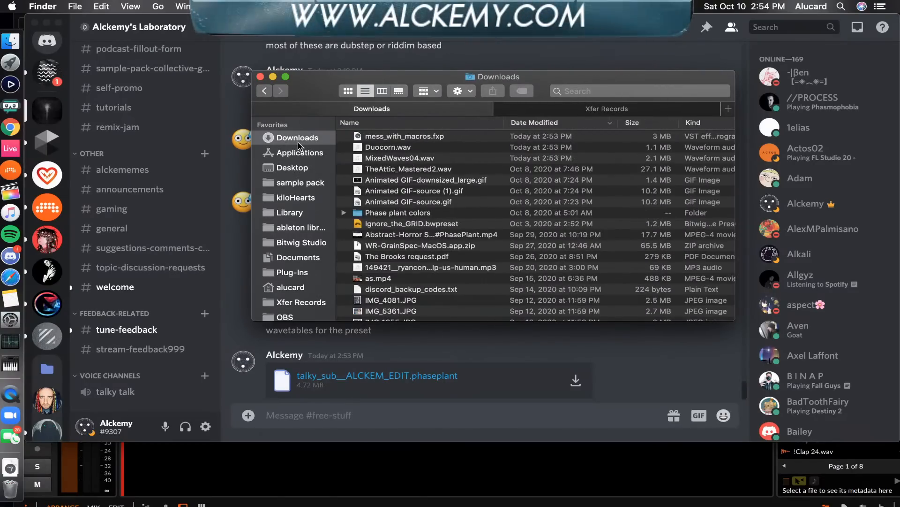
left_click(373, 148)
key("shift+Down")
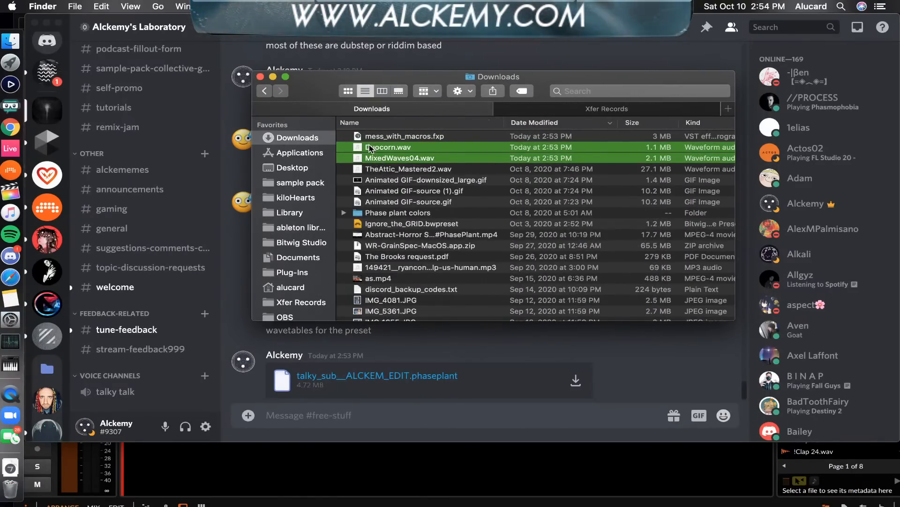
left_click_drag(370, 145, 384, 317)
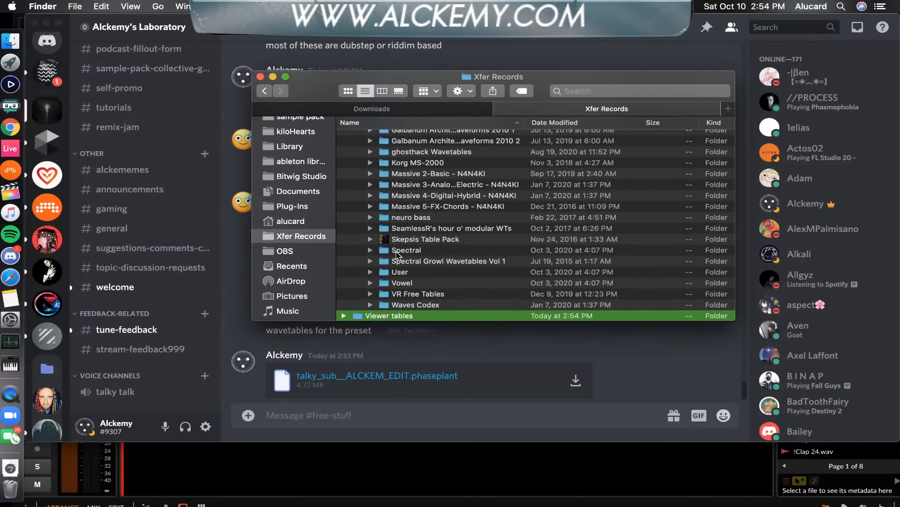
- Place the Viewer tables folder inside the Tables folder of Serum Presets
scroll(385, 248, "up", 15)
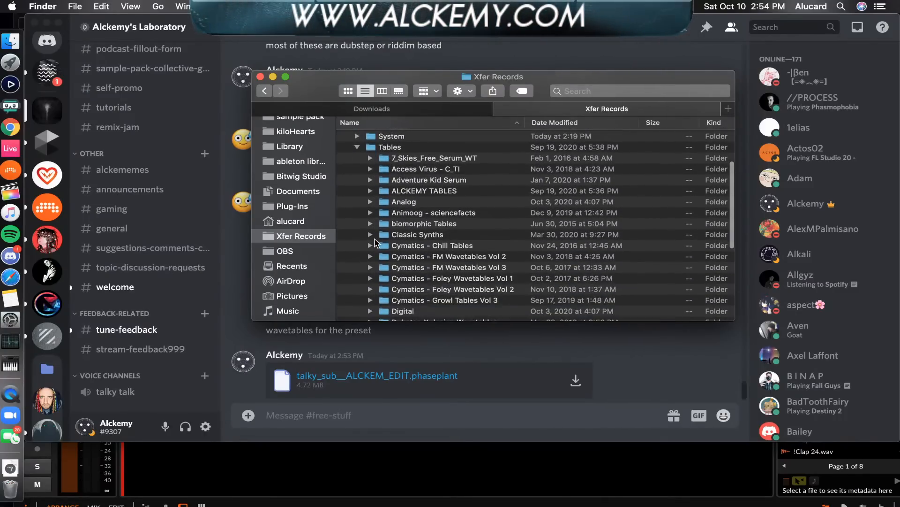
scroll(375, 242, "down", 15)
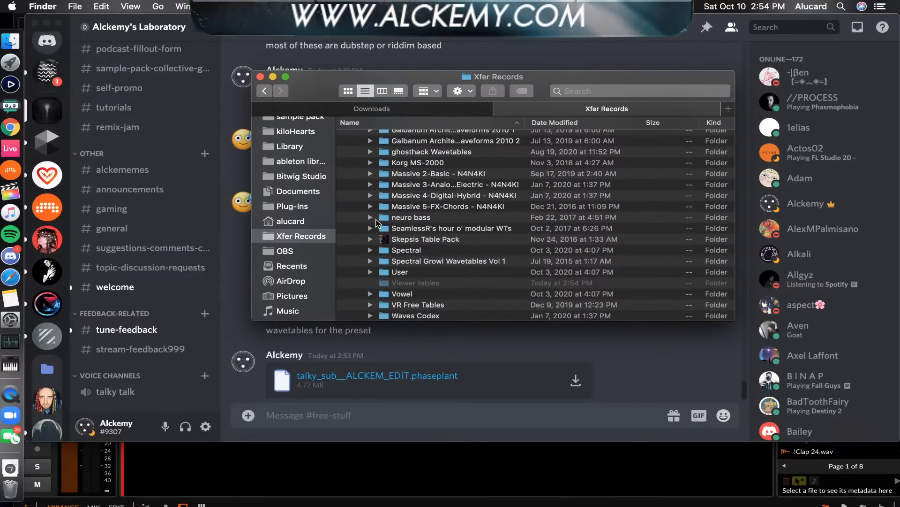
scroll(375, 220, "up", 15)
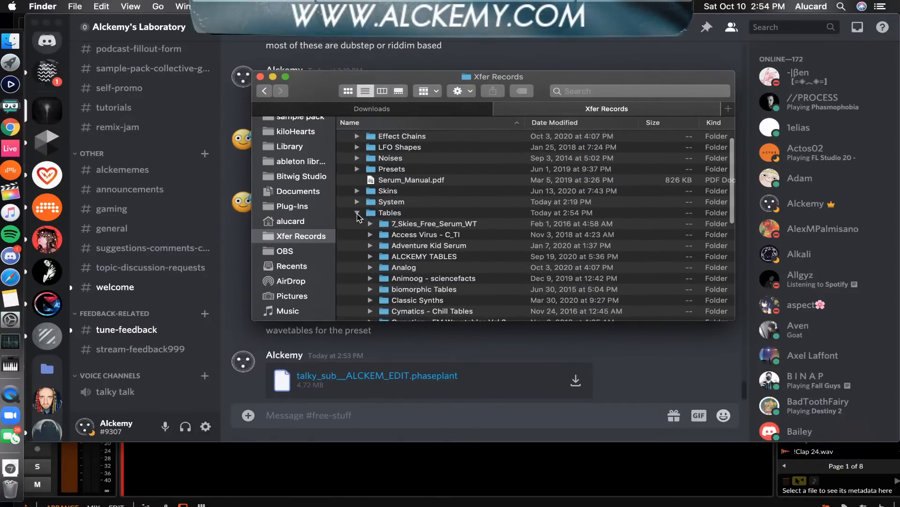
- Collapse the Tables folder, then expand and select the Presets folder in Serum Presets
left_click(356, 212)
left_click(357, 190)
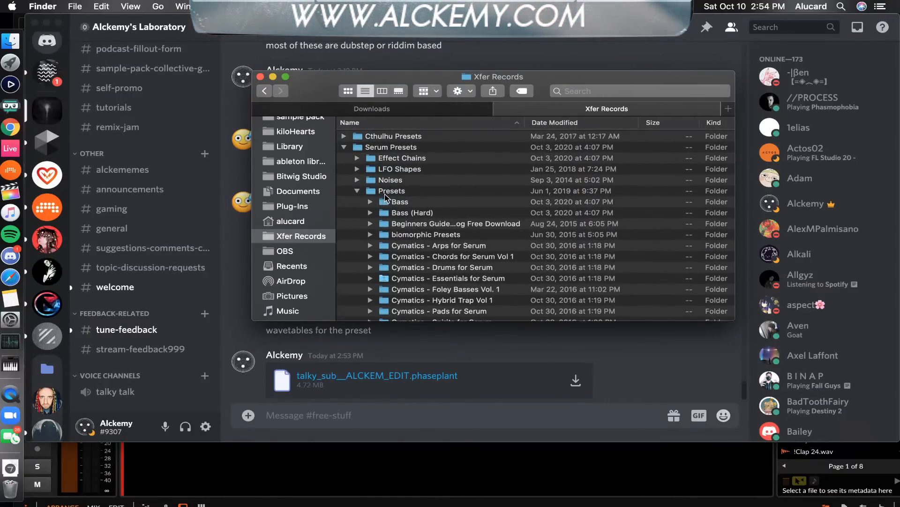
left_click(385, 194)
- Create a new folder in Xfer Records named "Viewer Presets", authorizing the creation and renaming with the account password
left_click(459, 92)
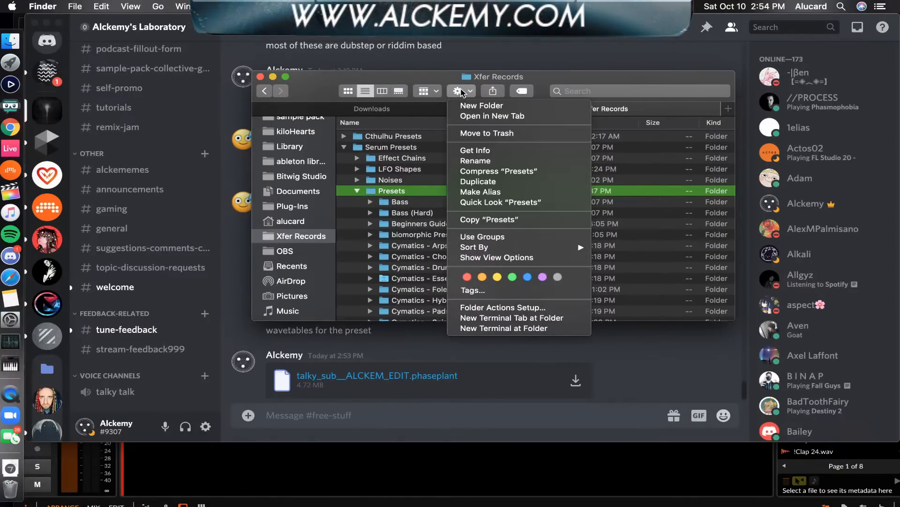
left_click(472, 107)
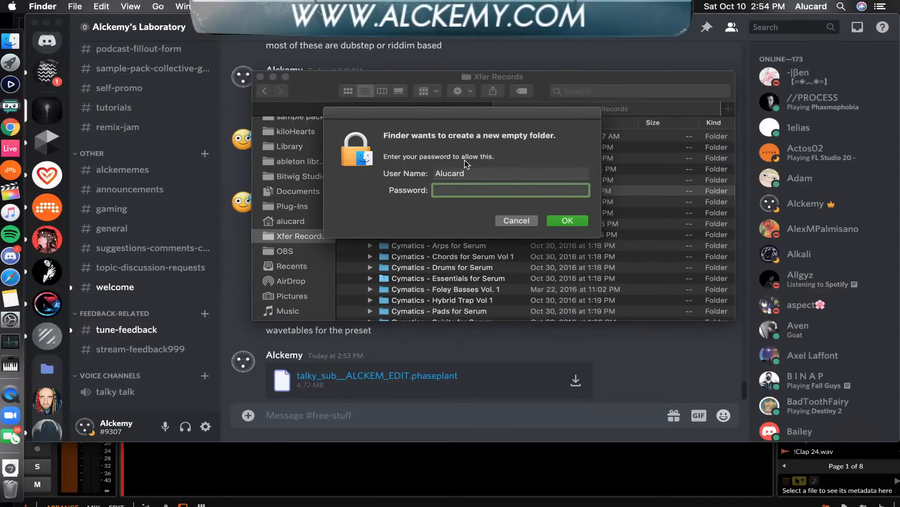
key("Escape")
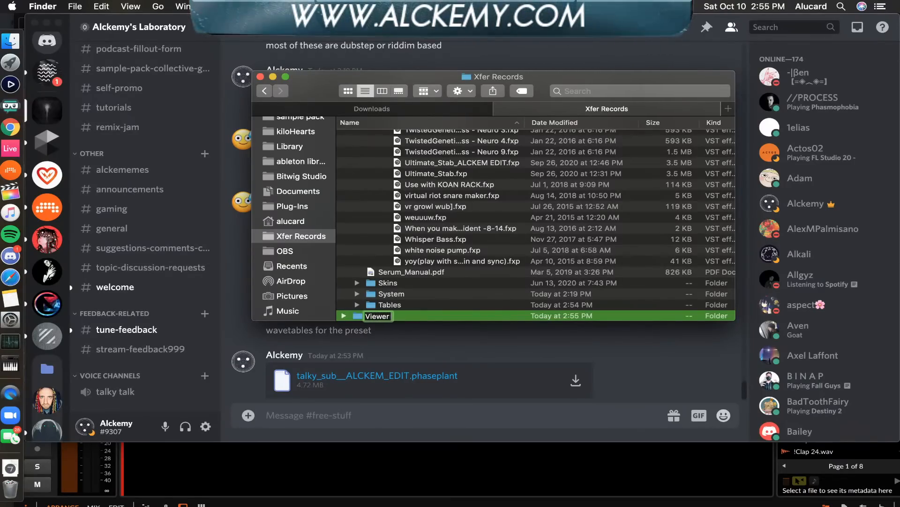
key("Return")
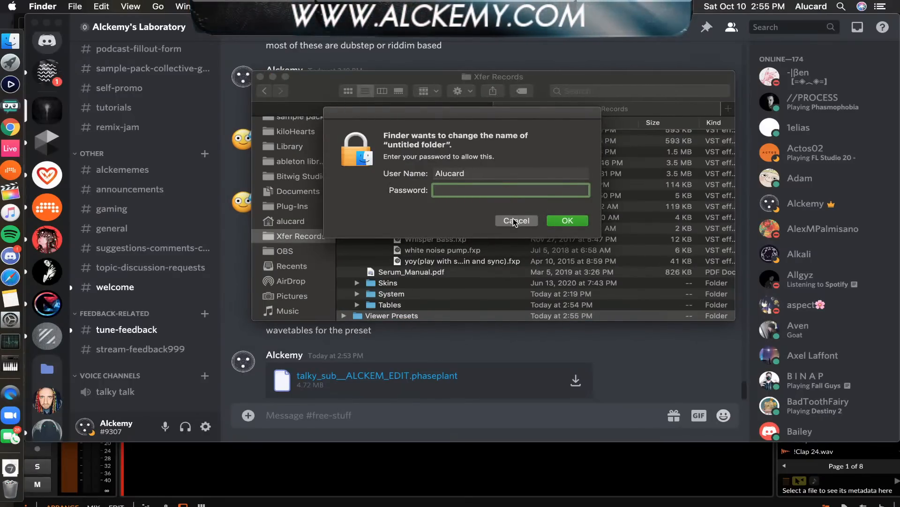
key("Return")
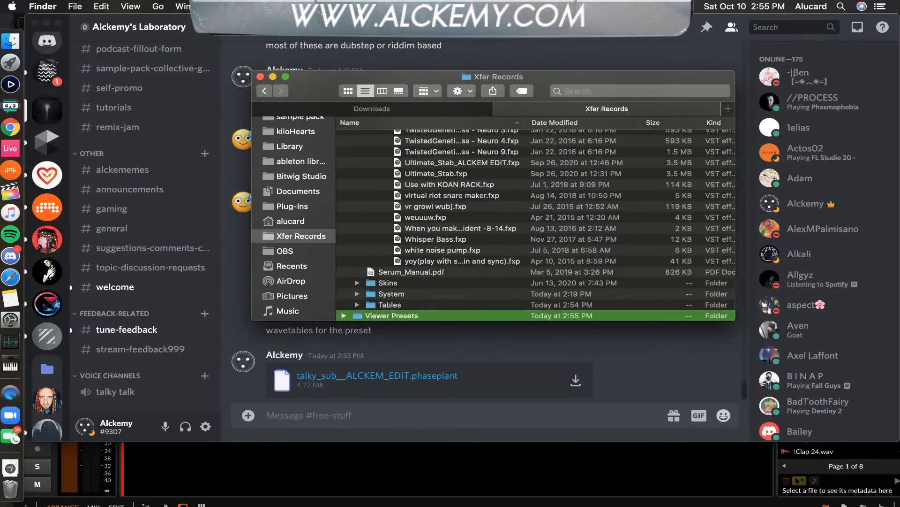
- Try to place the Viewer Presets folder among the preset files in the expanded User folder
left_click_drag(392, 317, 398, 242)
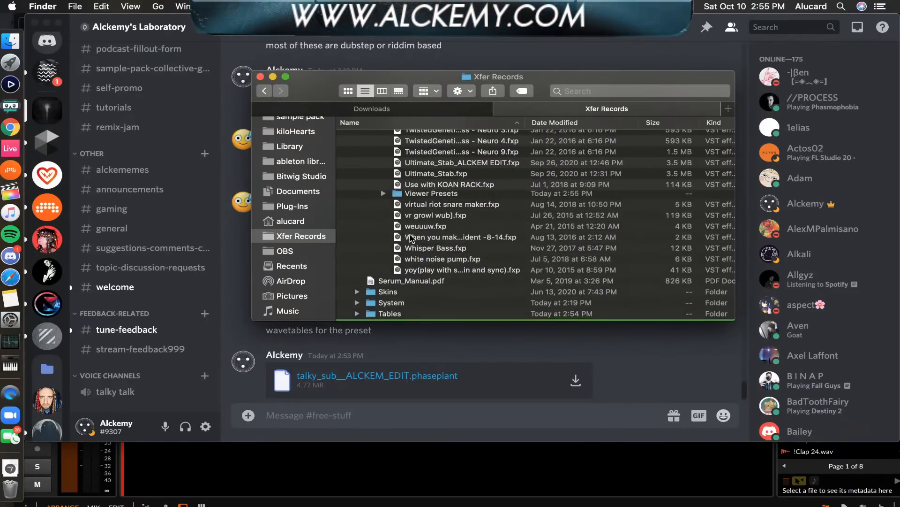
scroll(397, 237, "up", 3)
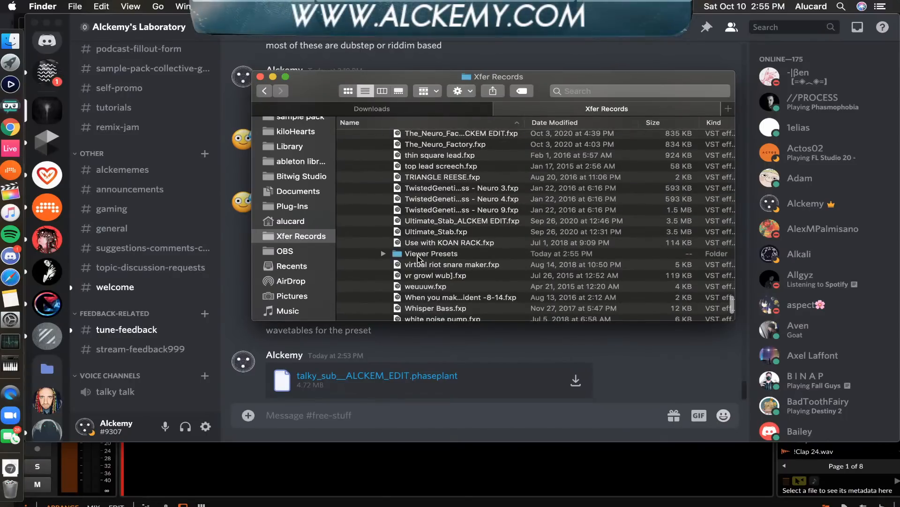
left_click(419, 255)
- Collapse the User folder and place Viewer Presets directly inside the Presets folder
scroll(418, 258, "up", 10)
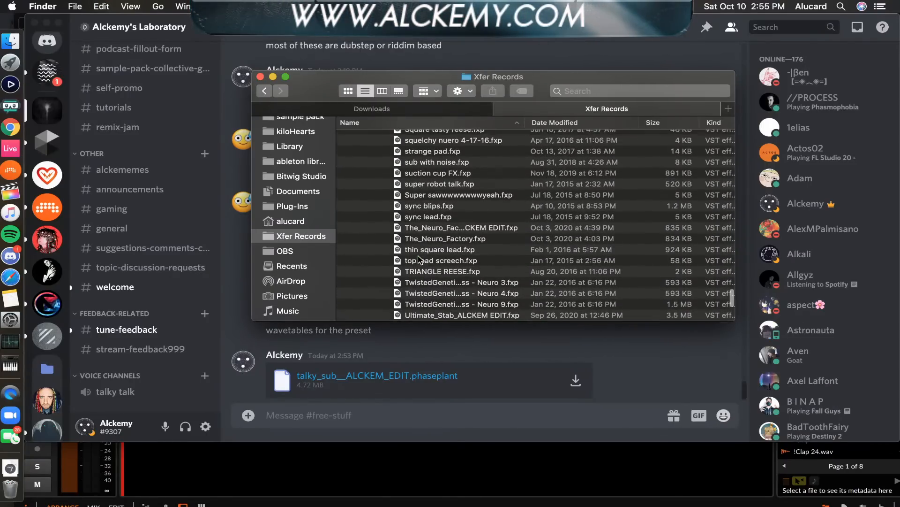
scroll(419, 259, "up", 15)
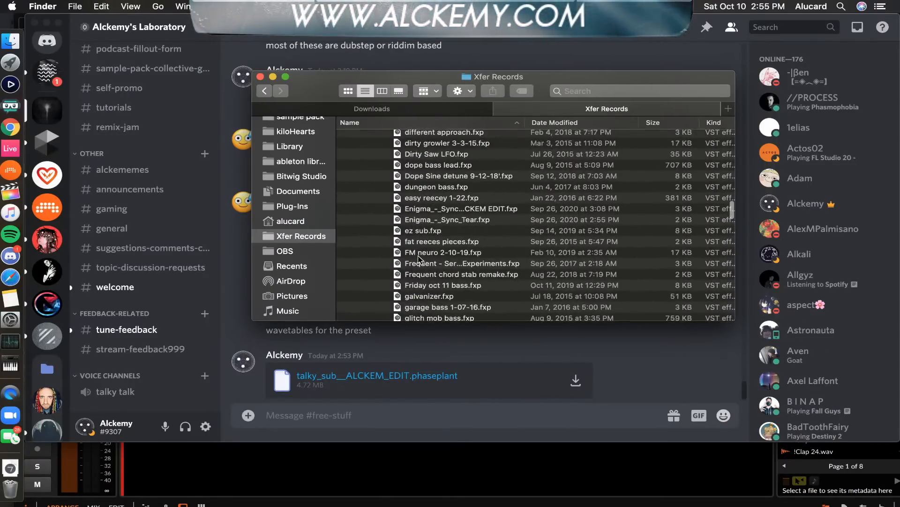
scroll(403, 251, "down", 5)
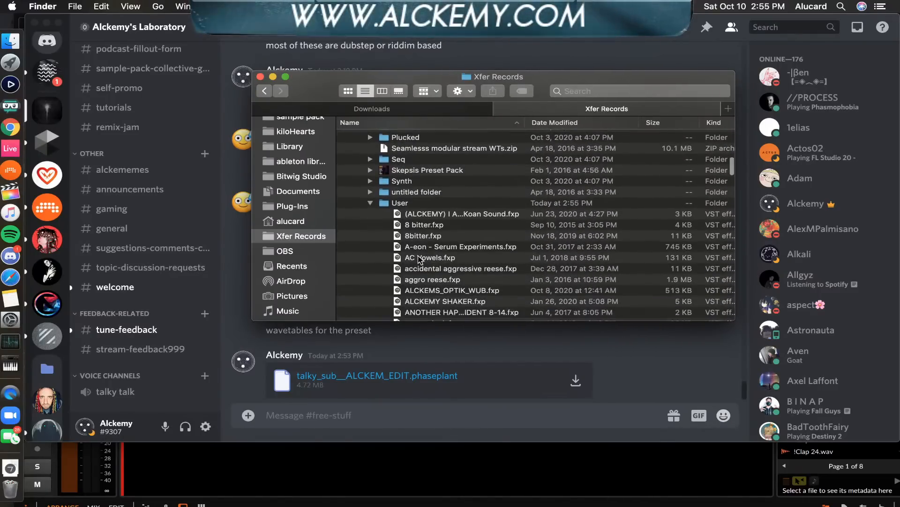
left_click(370, 252)
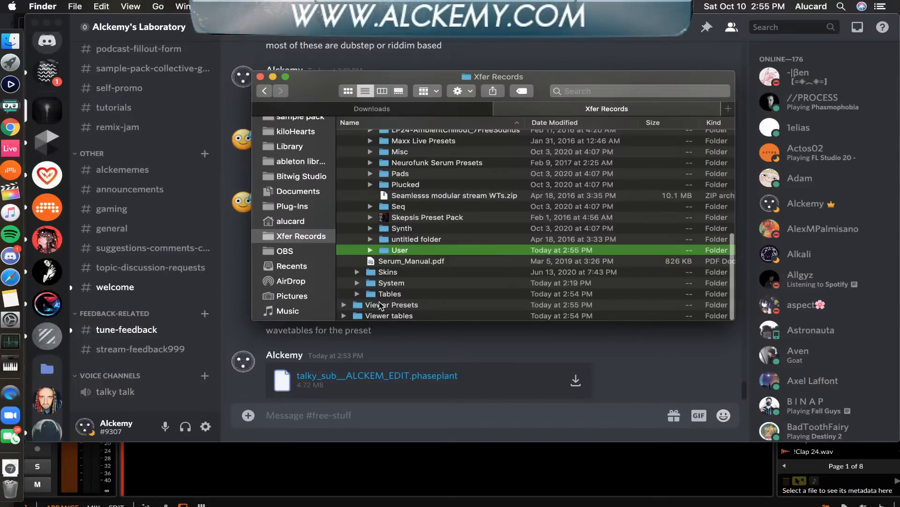
left_click_drag(379, 305, 395, 232)
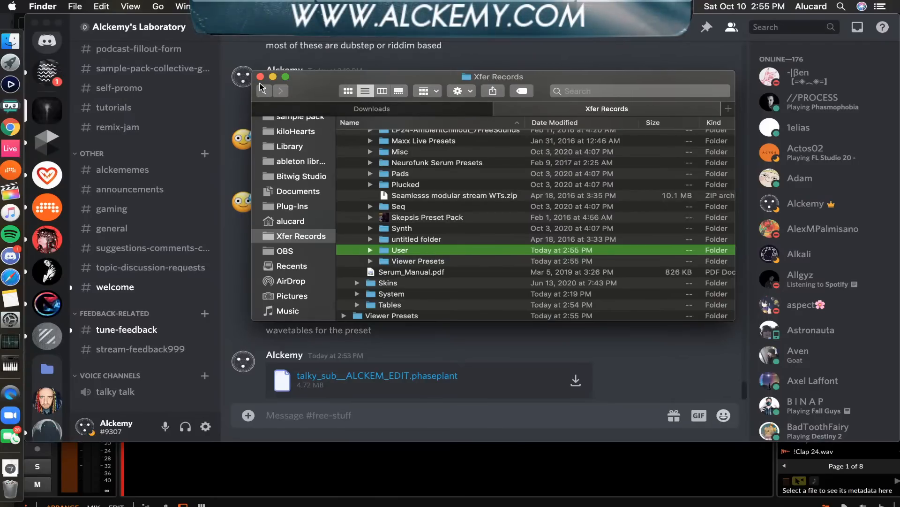
- Move mess_with_macros.fxp from Downloads into the Viewer Presets folder inside Presets, check the folder's contents and close the Finder window
left_click(331, 109)
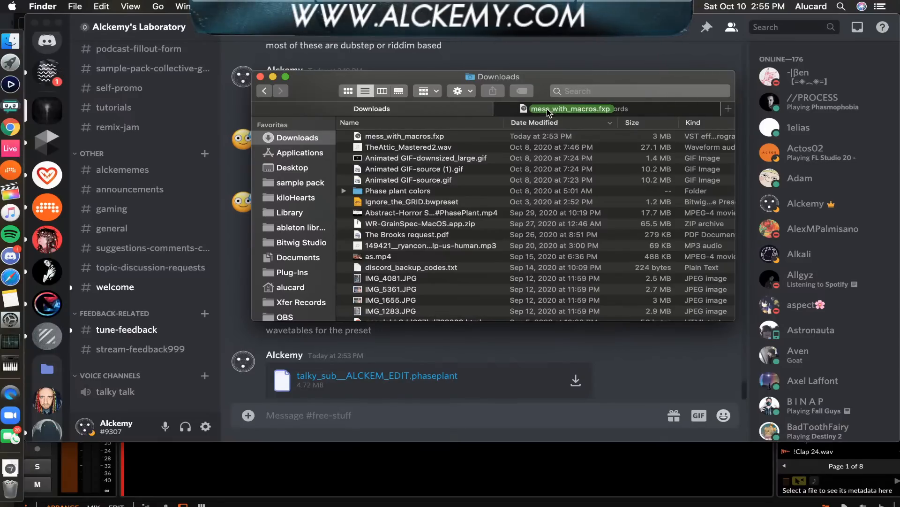
left_click_drag(548, 112, 396, 264)
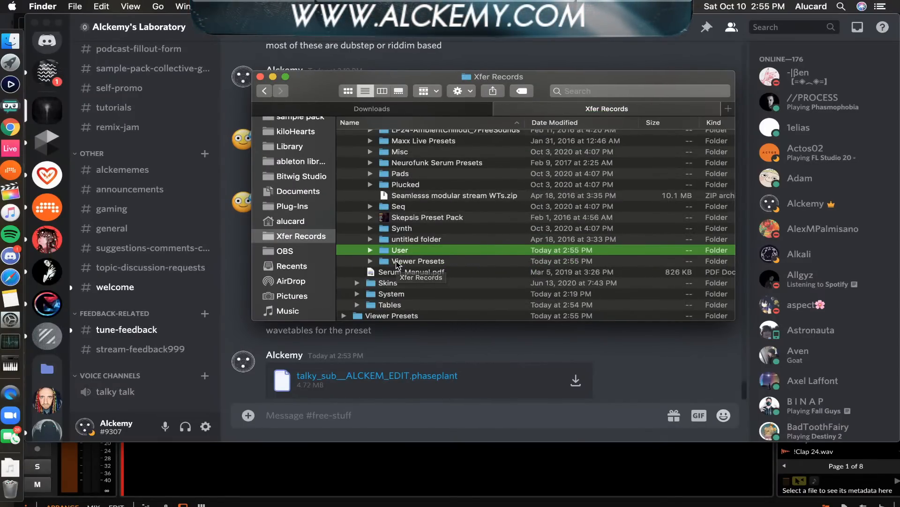
left_click(371, 261)
left_click(370, 262)
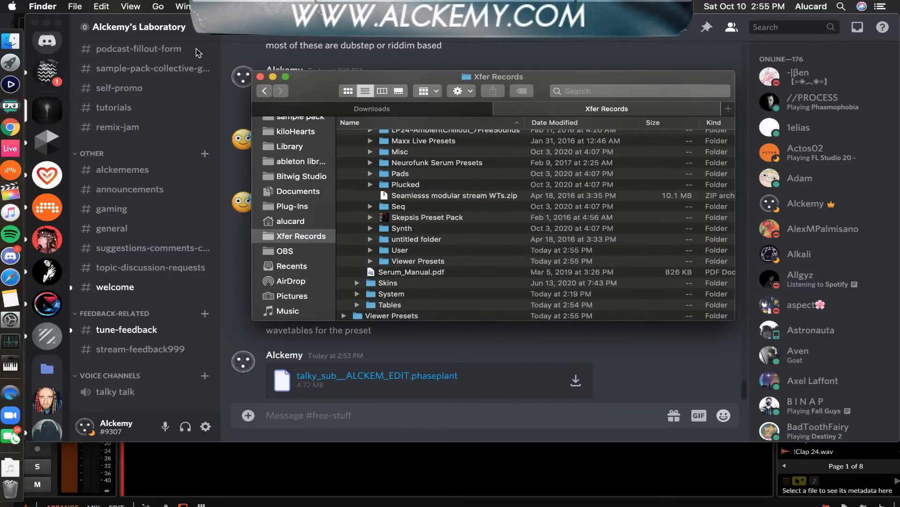
left_click(260, 76)
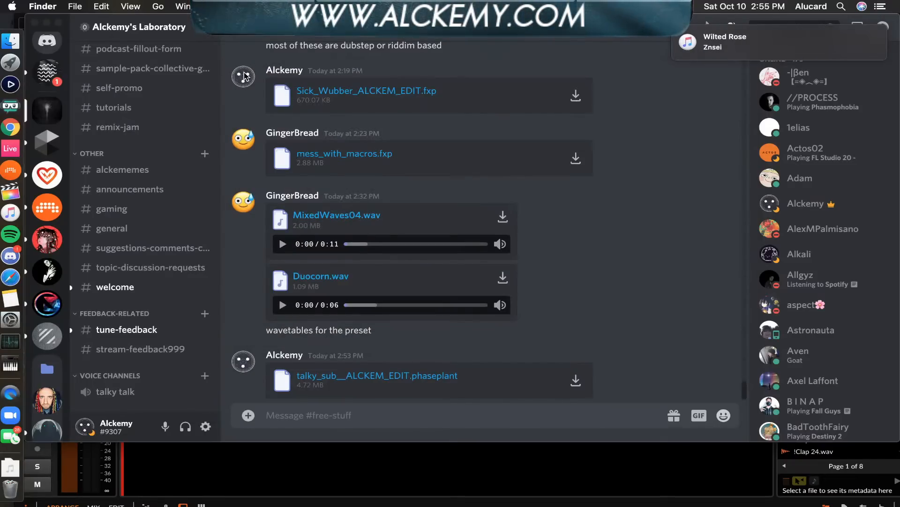
- Switch from Discord to Bitwig Studio and insert the Serum synth on the Inst 1 track
left_click(46, 29)
left_click(34, 22)
left_click(214, 96)
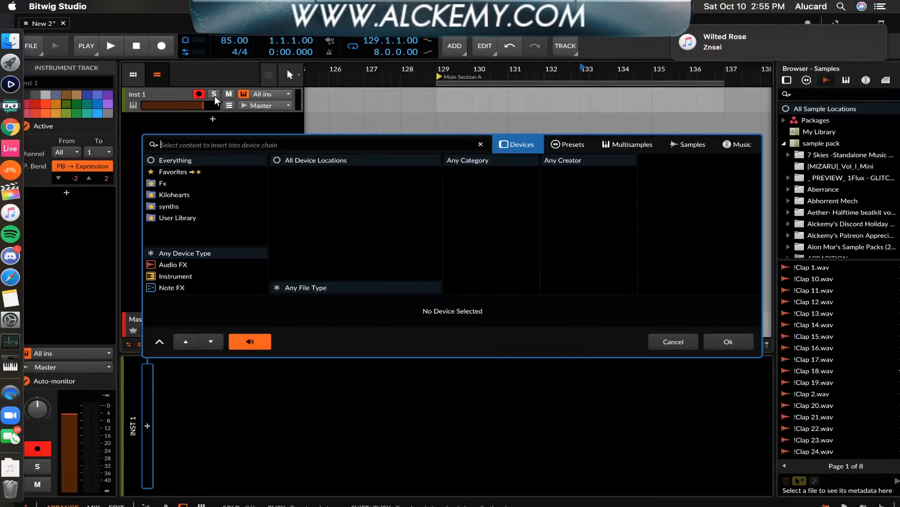
type("serum")
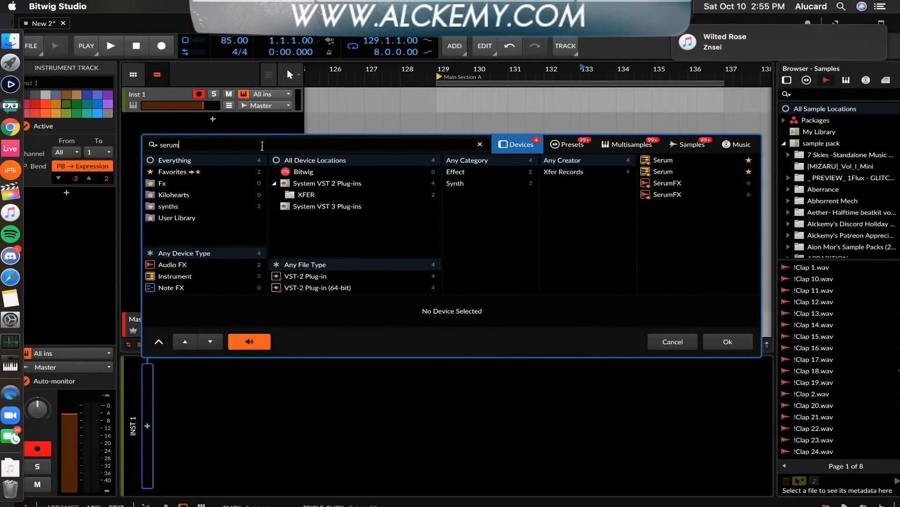
left_click(663, 160)
left_click(712, 346)
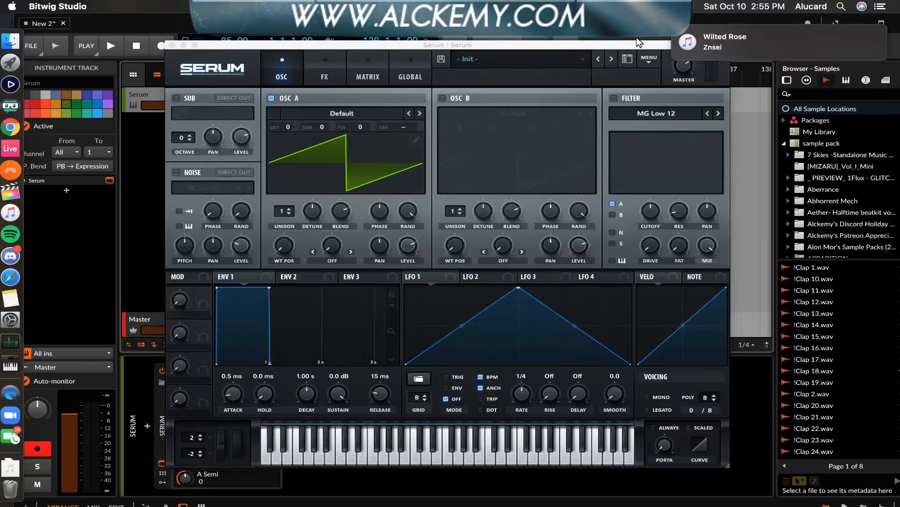
- Check the oscillator A wavetable list for Viewer tables and load the mess_with_macros preset from Viewer Presets
left_click(318, 116)
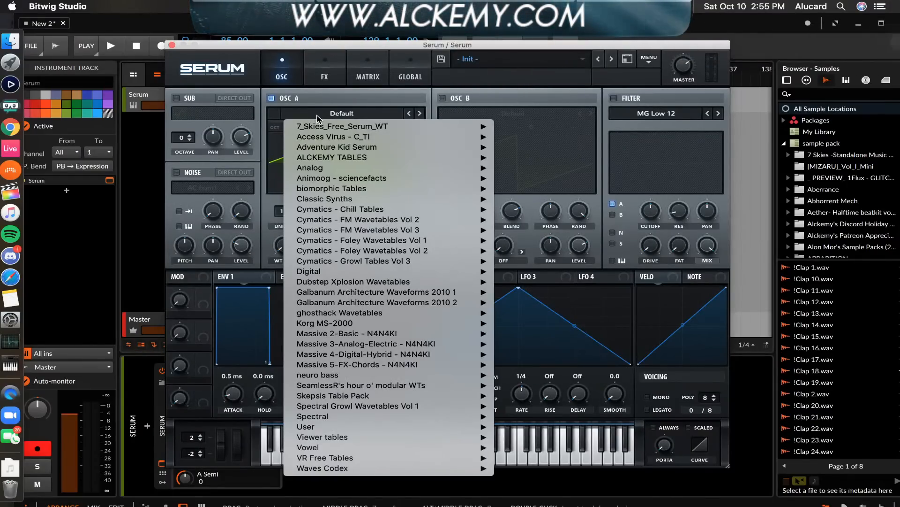
left_click(302, 97)
left_click(480, 59)
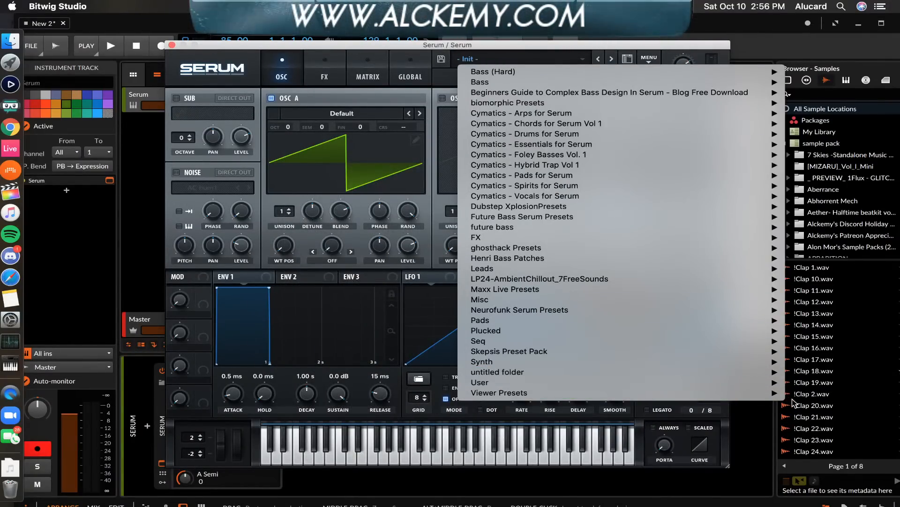
mouse_move(770, 393)
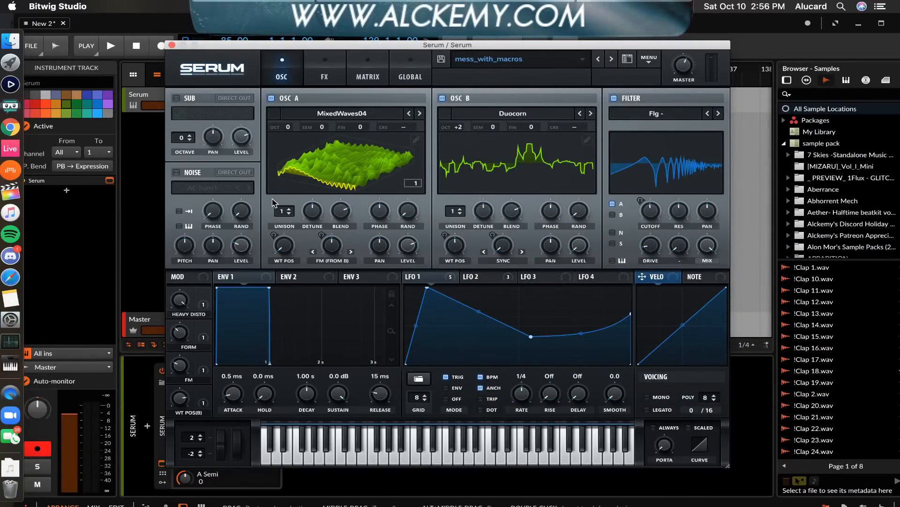
- Toggle oscillator A's wavetable display, raise its wavetable position to 70, and show oscillator B's wavetable in 3D
left_click(348, 175)
left_click(349, 174)
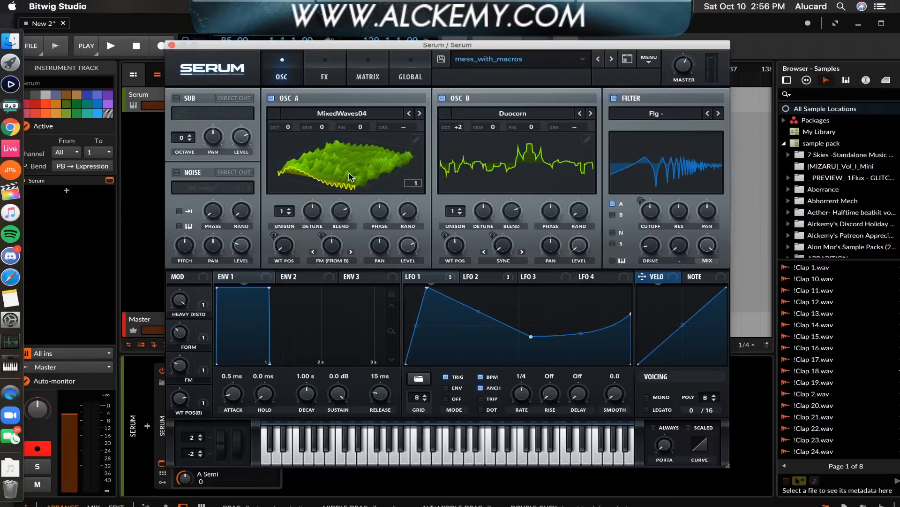
left_click_drag(283, 245, 287, 226)
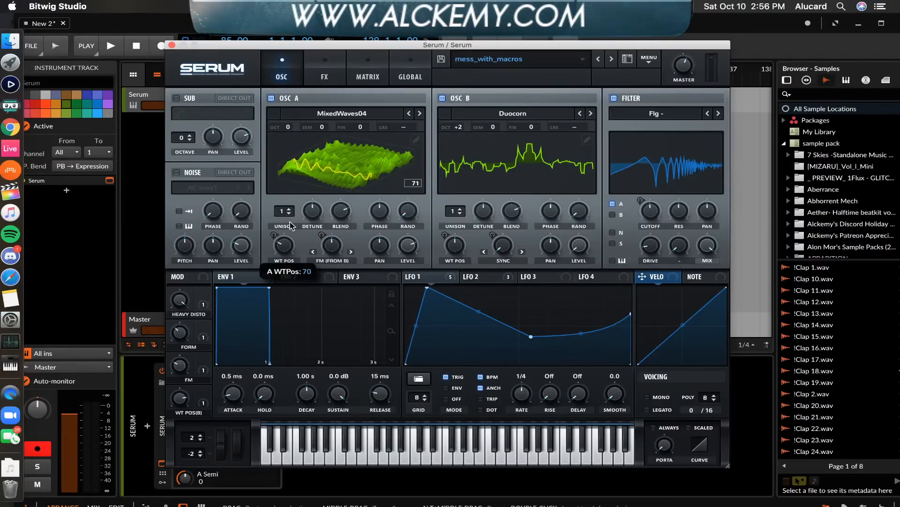
left_click(481, 169)
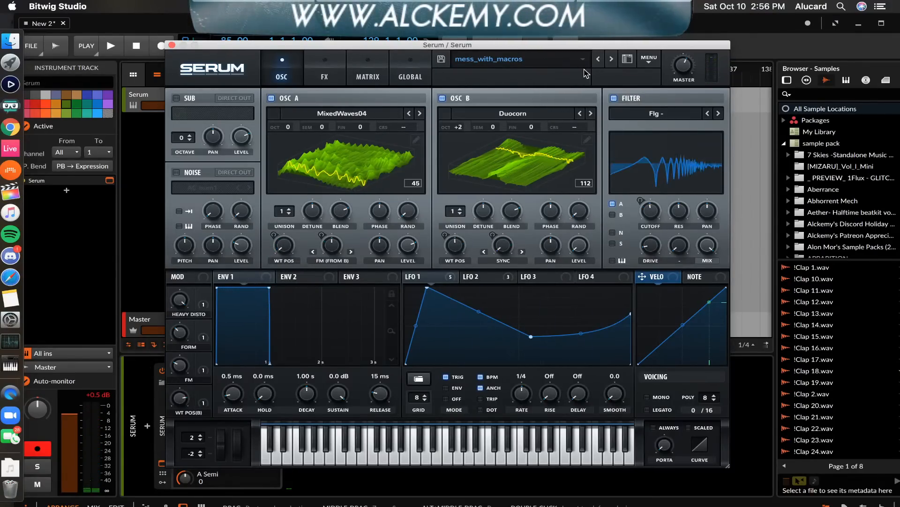
- Advance through the neighbouring presets and reload mess_with_macros from the Viewer Presets folder
left_click(611, 59)
left_click(611, 60)
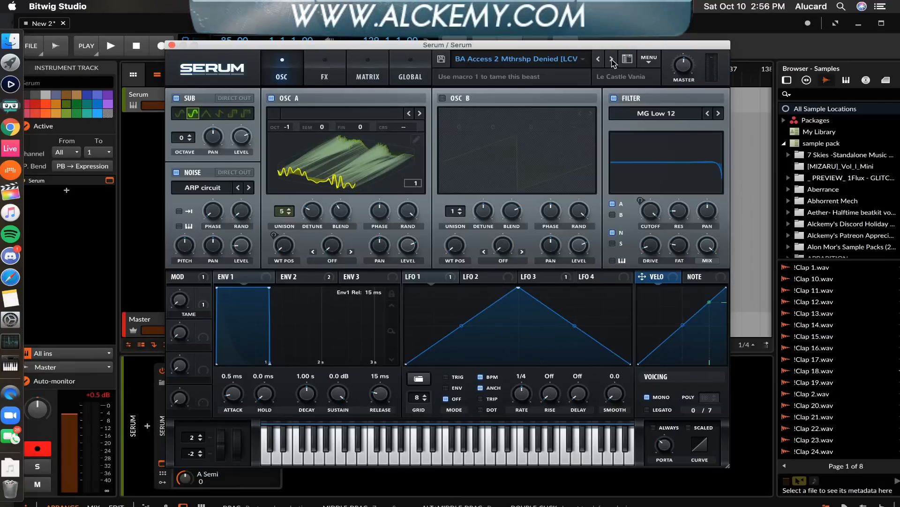
left_click(516, 59)
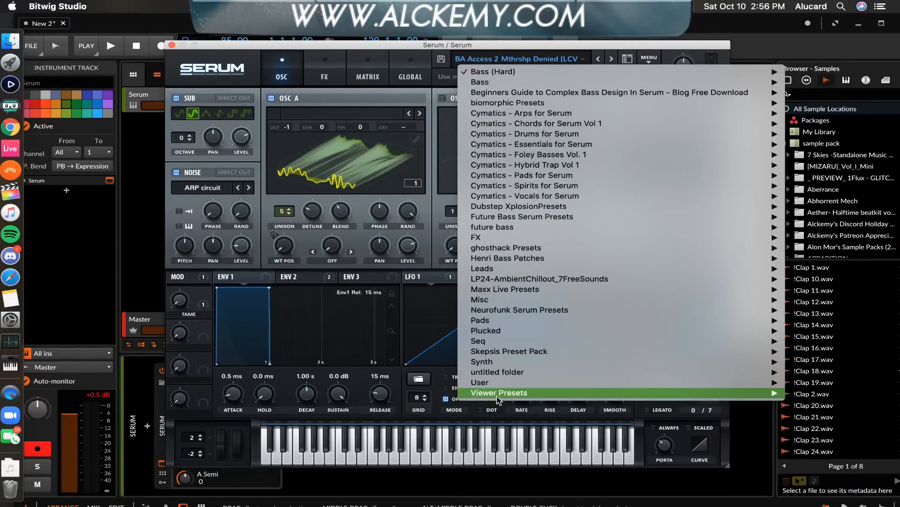
left_click(428, 338)
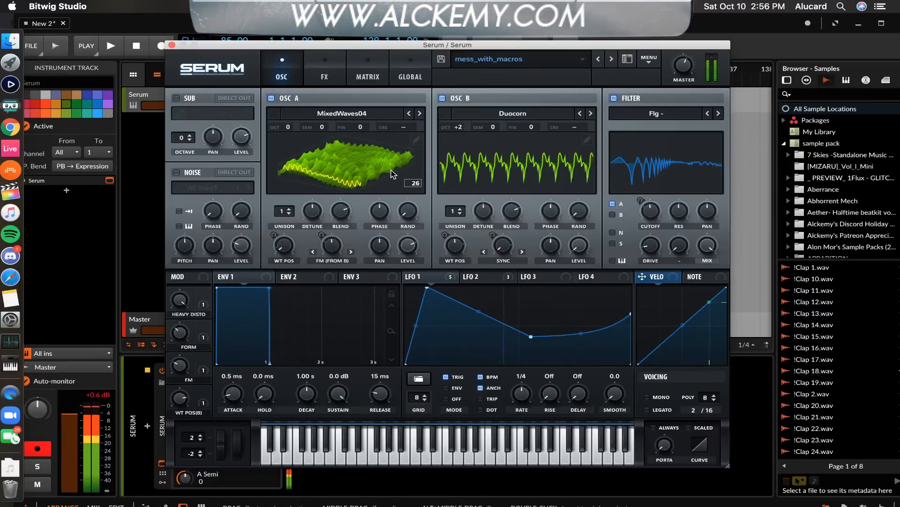
- Review the preset's effects rack and the modulator assigned to oscillator B's warp
left_click(330, 76)
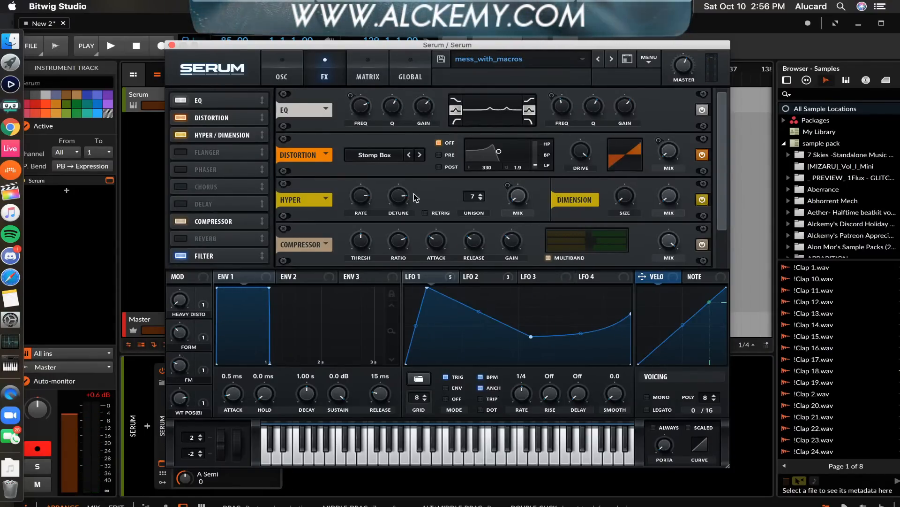
left_click(282, 75)
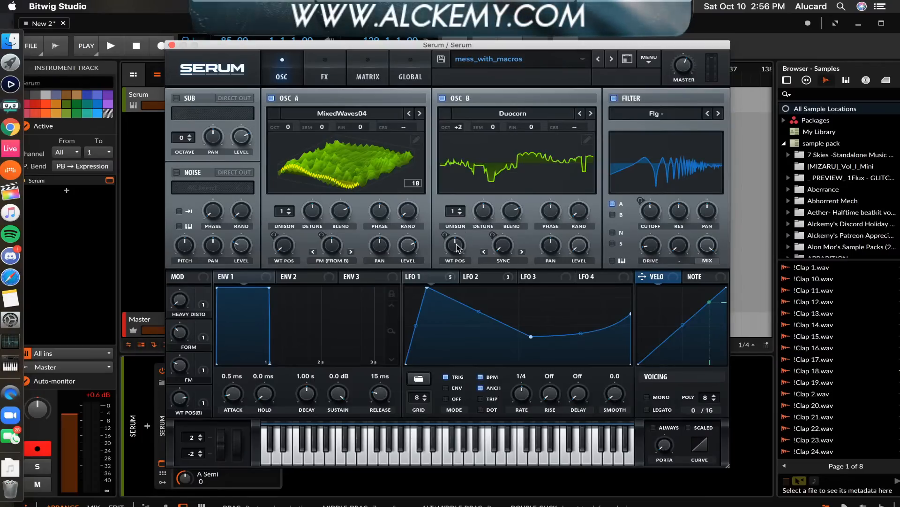
mouse_move(515, 246)
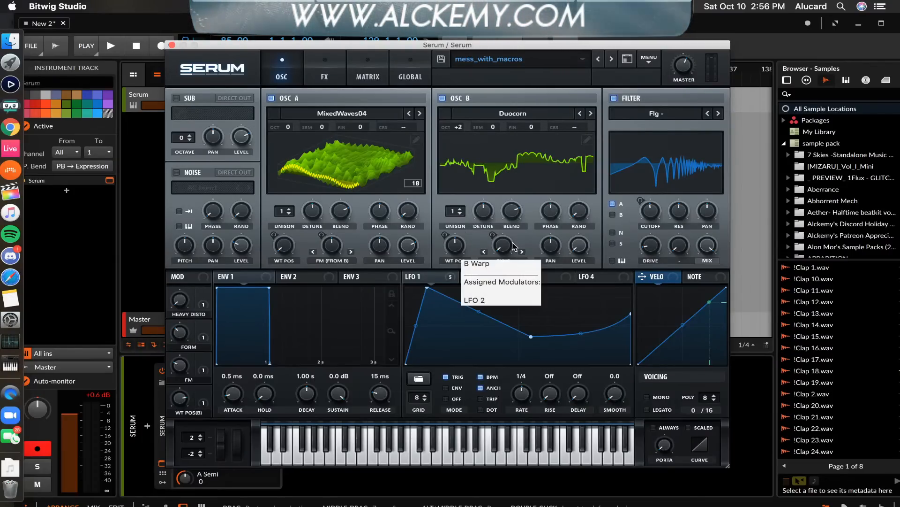
- Switch to the Music app, raise the playback volume and lower it back, and minimize its window
left_click(8, 214)
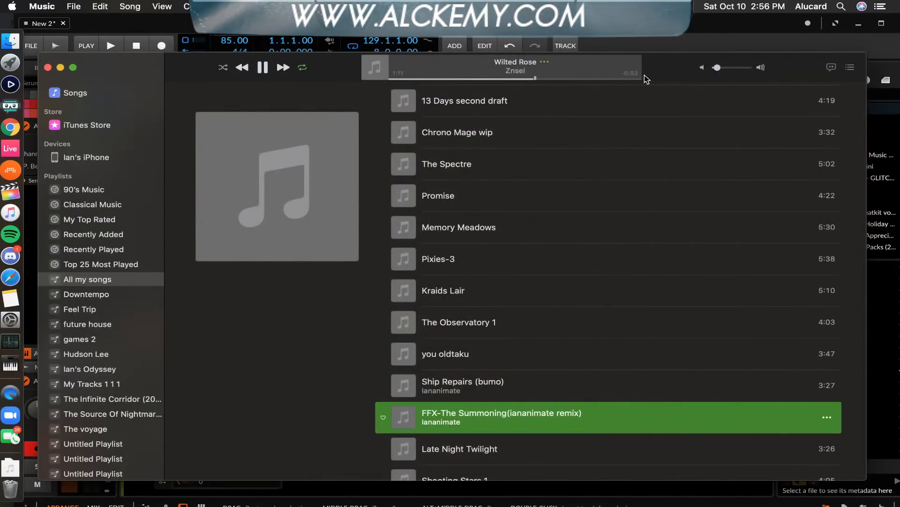
left_click_drag(717, 68, 746, 68)
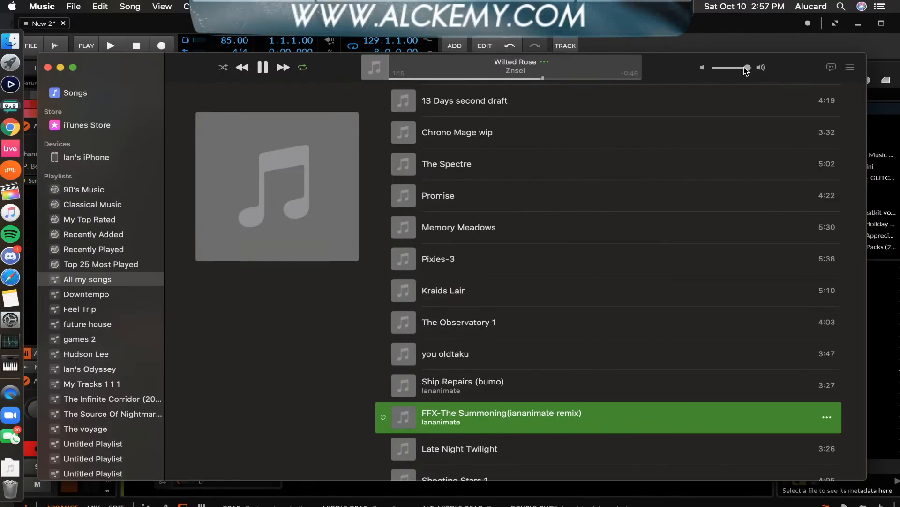
left_click_drag(747, 69, 716, 68)
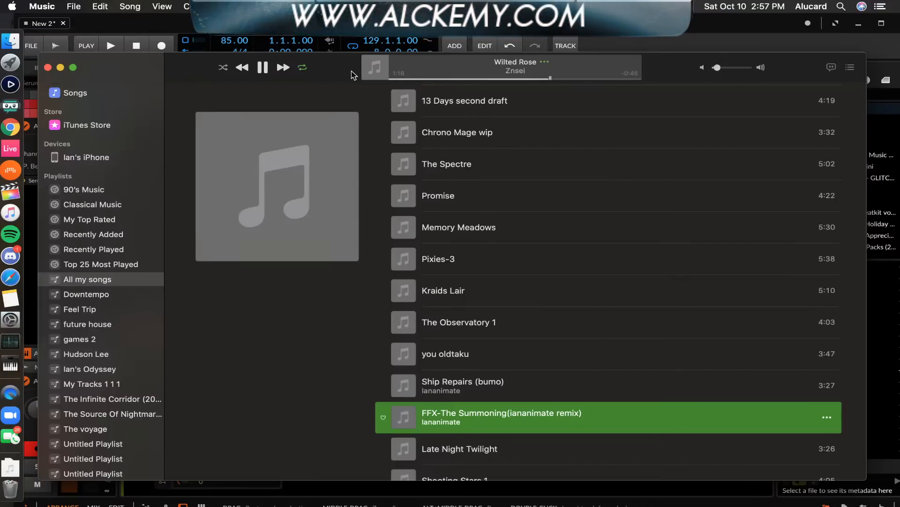
key("super+m")
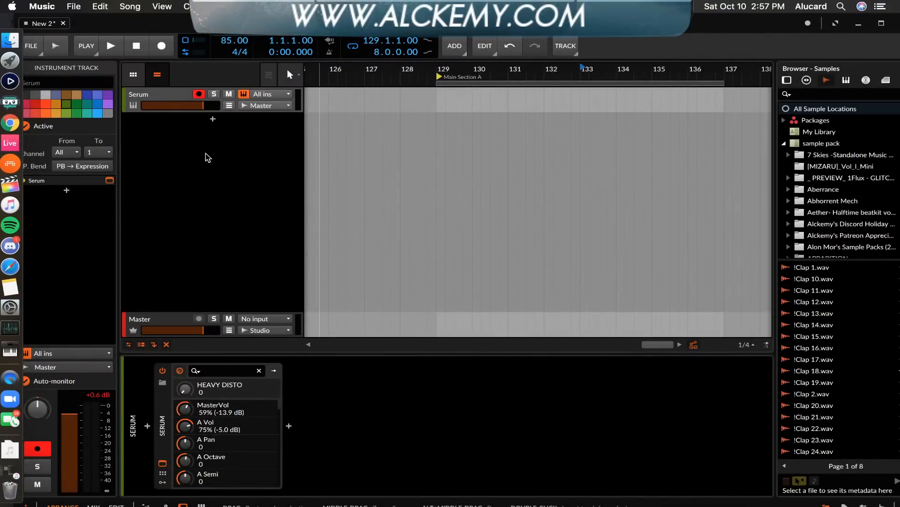
- Return to the Serum window in Bitwig Studio and lower the synth's master volume
left_click(207, 157)
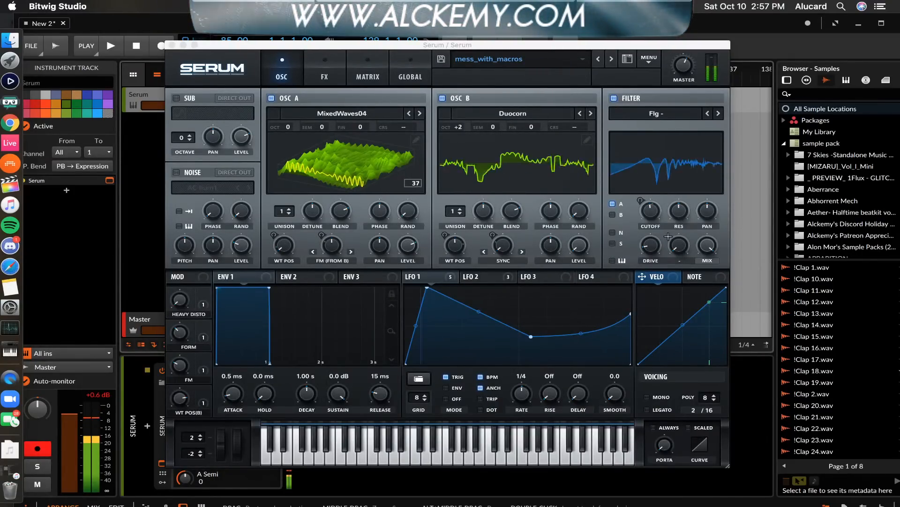
left_click_drag(683, 65, 677, 96)
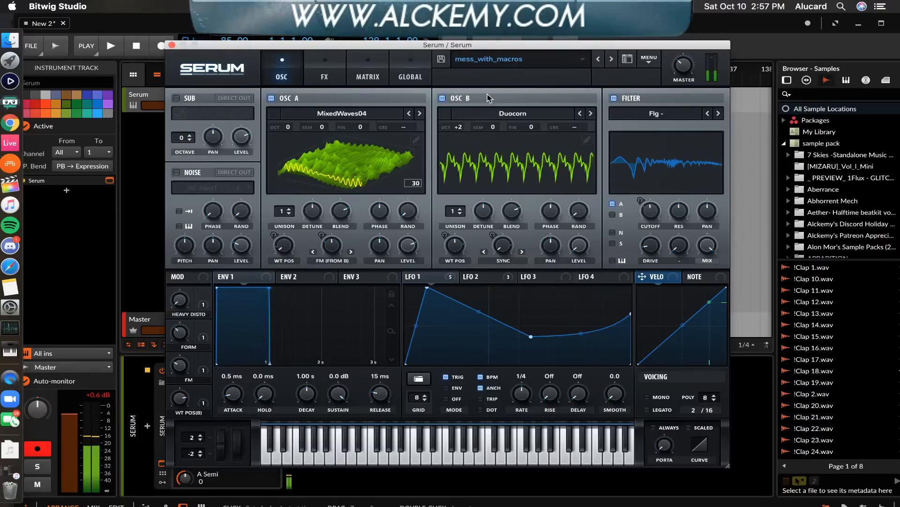
- Examine the effects rack's Combs filter and how LFO 1 and LFO 2 modulate its resonance and cutoff
left_click(325, 70)
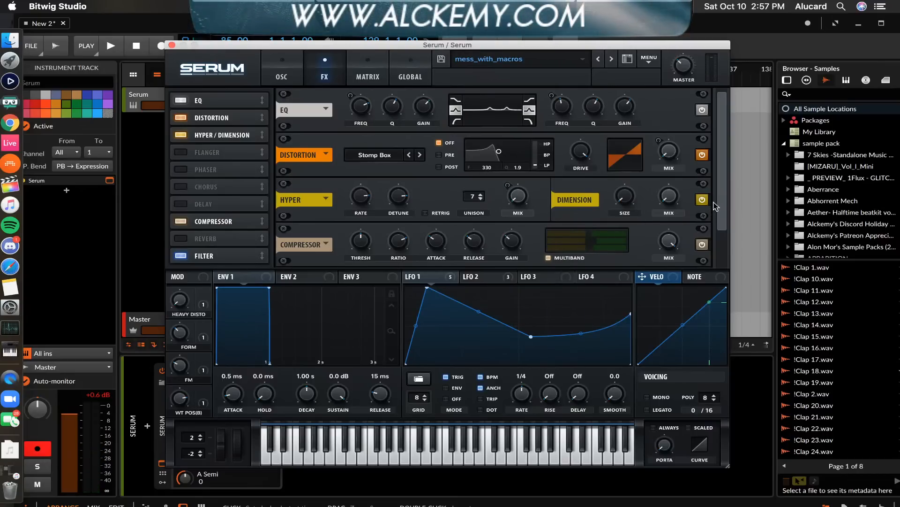
scroll(559, 221, "down", 2)
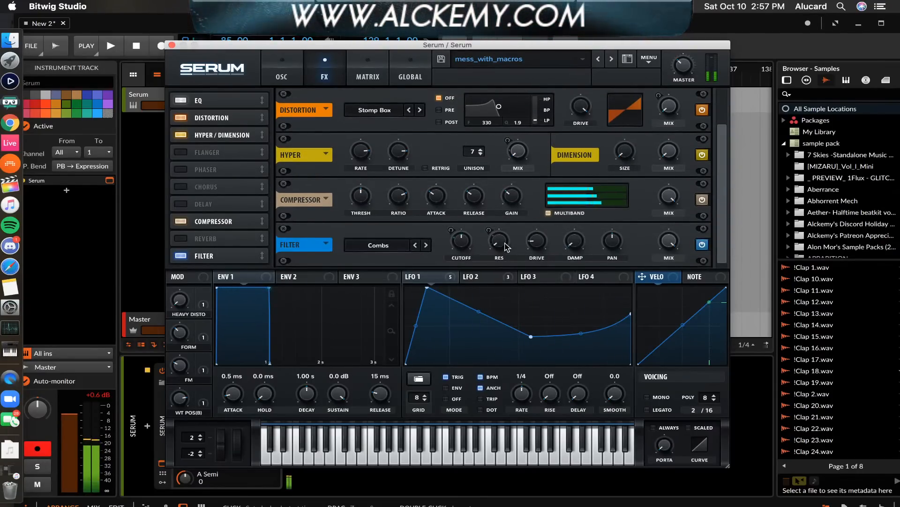
mouse_move(501, 242)
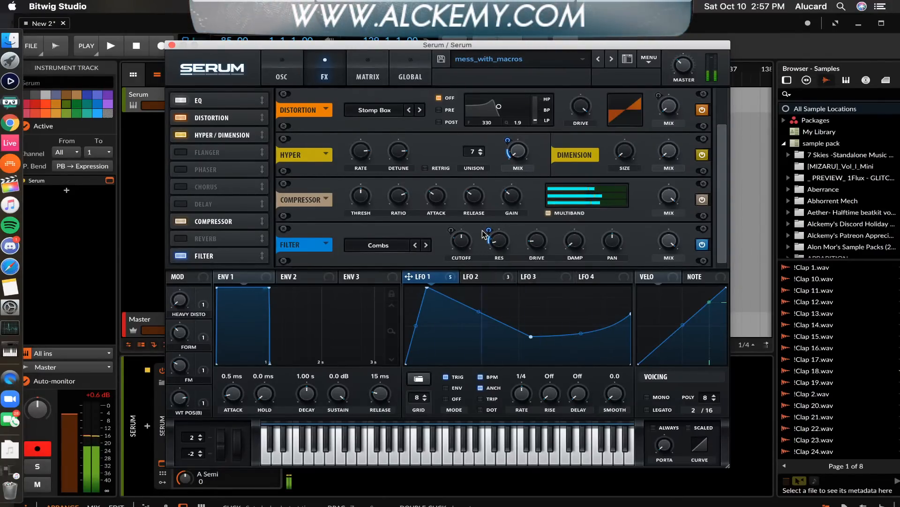
right_click(462, 243)
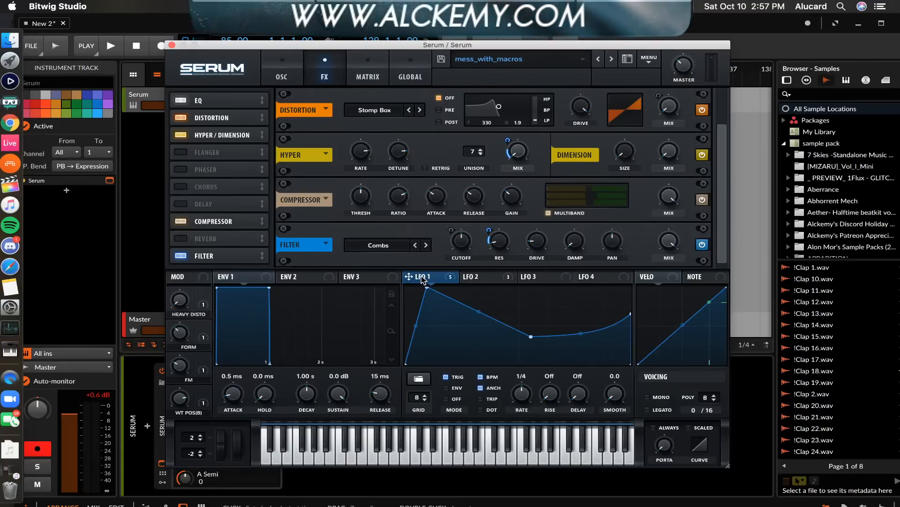
left_click(476, 277)
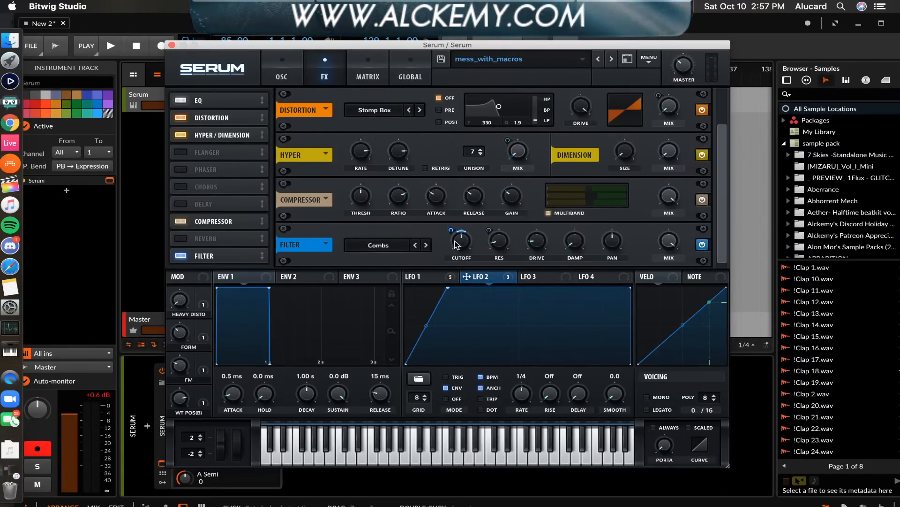
mouse_move(457, 244)
left_mouse_down()
mouse_move(460, 264)
mouse_move(463, 247)
left_mouse_up()
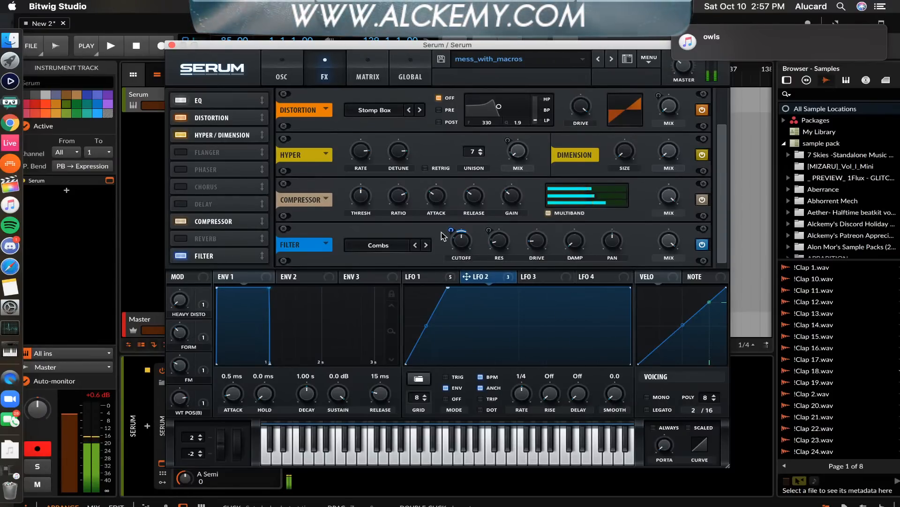
left_click(416, 245)
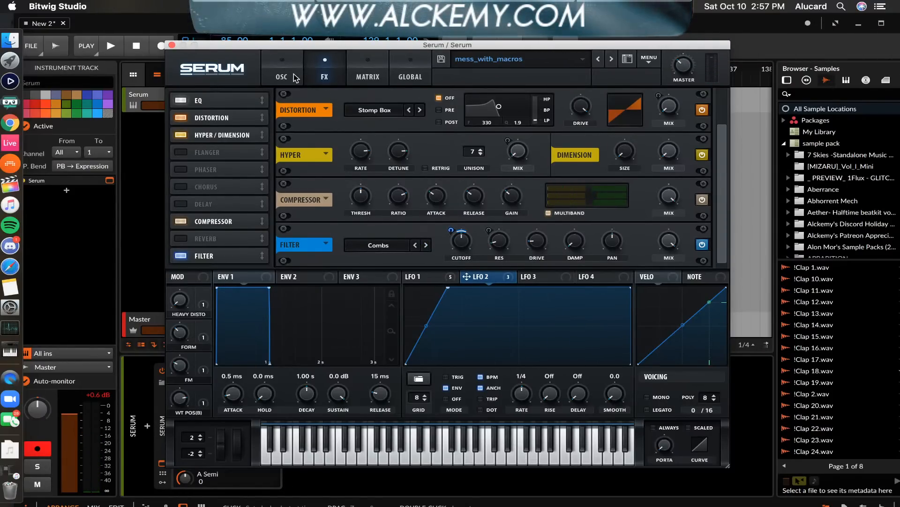
- Return to the oscillator view and adjust the FORM, FM and WT POS(B) macros
left_click(282, 74)
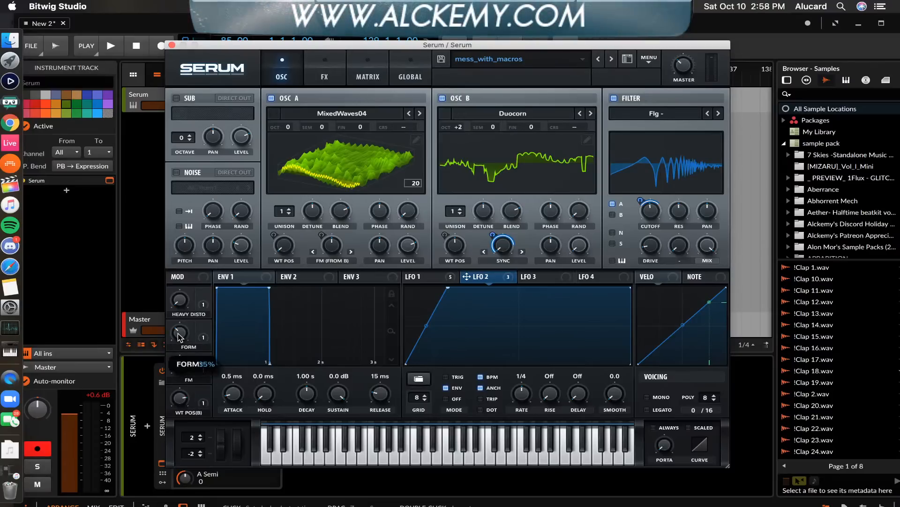
left_click_drag(182, 338, 187, 400)
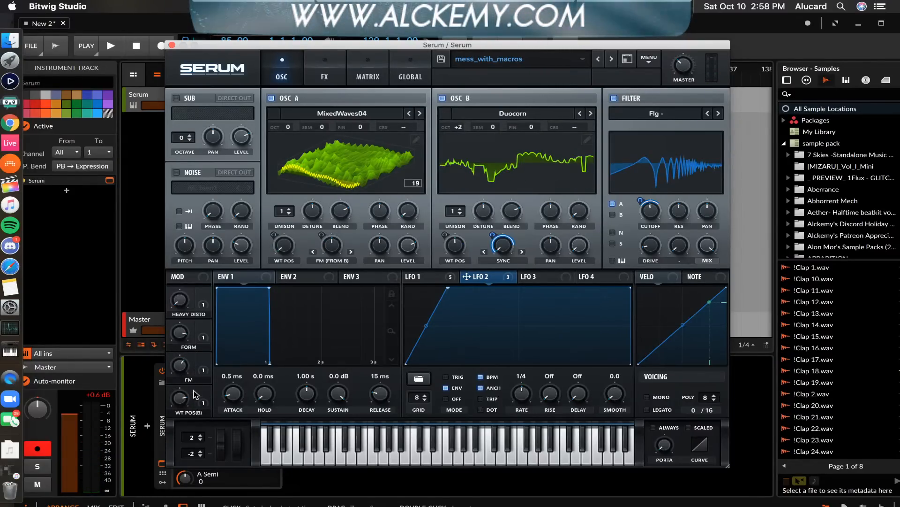
left_click_drag(180, 399, 185, 422)
left_click_drag(194, 466, 164, 385)
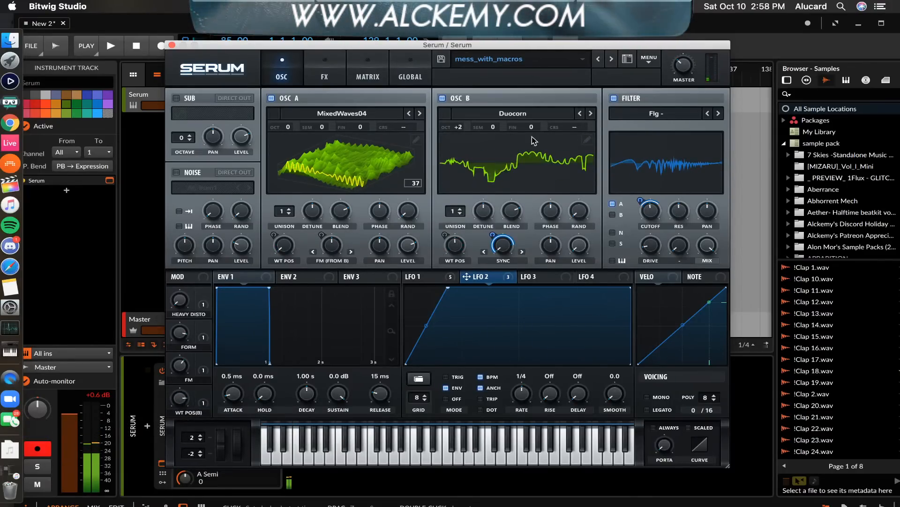
- Compare the sound by toggling the oscillator view's filter off and on, leaving it disabled
mouse_move(492, 234)
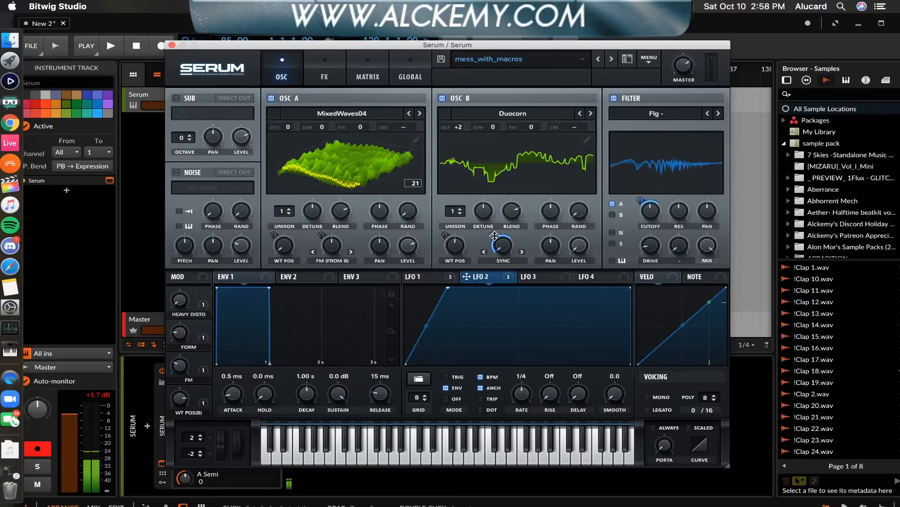
mouse_move(492, 234)
left_mouse_down()
mouse_move(494, 266)
mouse_move(484, 226)
left_mouse_up()
left_click(614, 98)
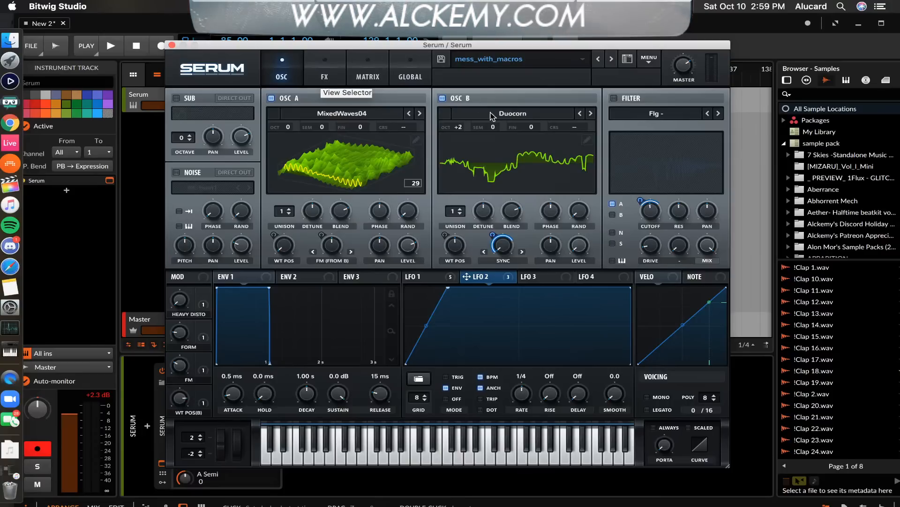
left_click(614, 99)
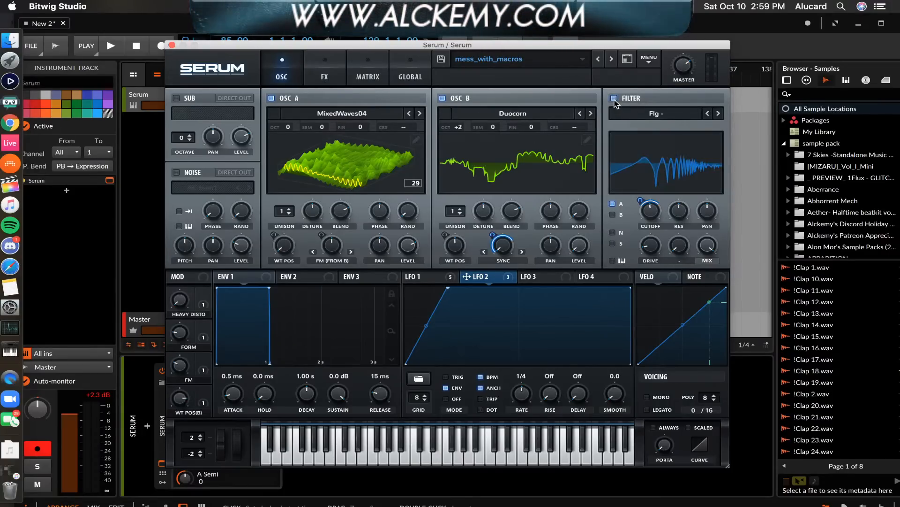
left_click(613, 98)
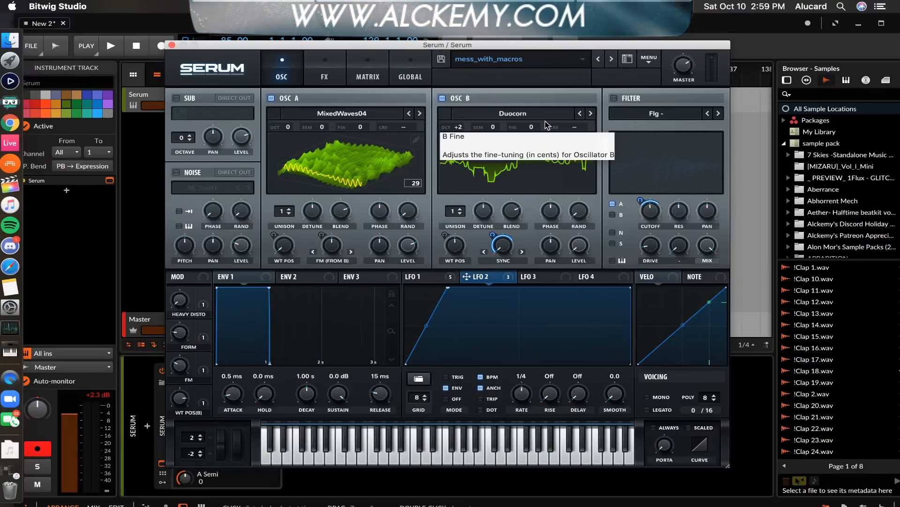
- Open the effects rack, set the FORM macro to about 50% and lower the FM macro
left_click(325, 75)
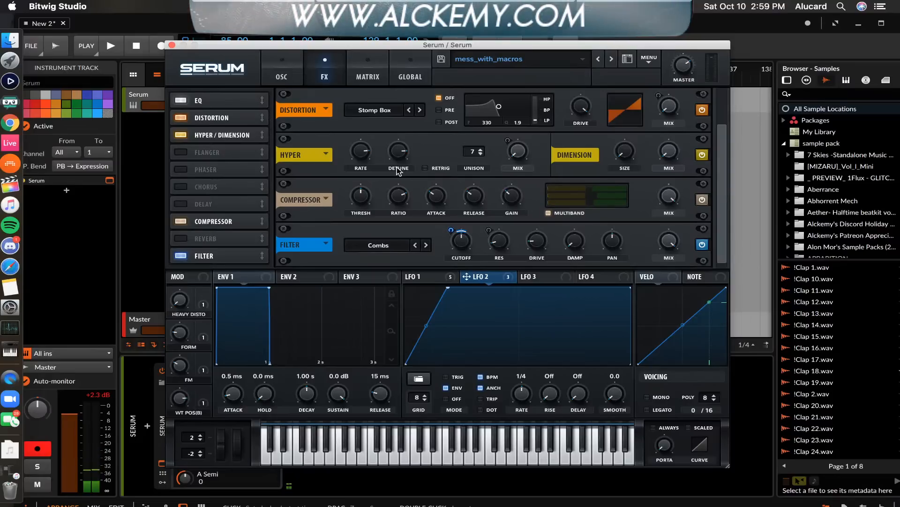
mouse_move(514, 195)
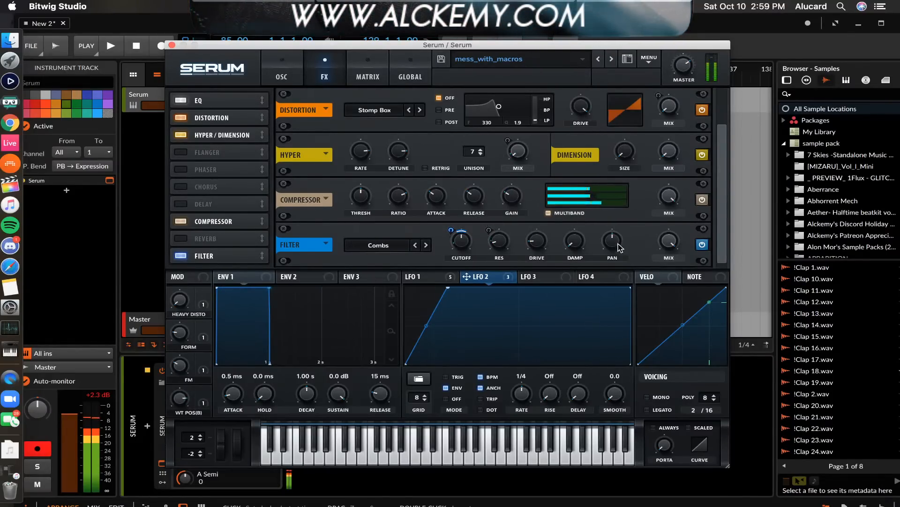
mouse_move(181, 310)
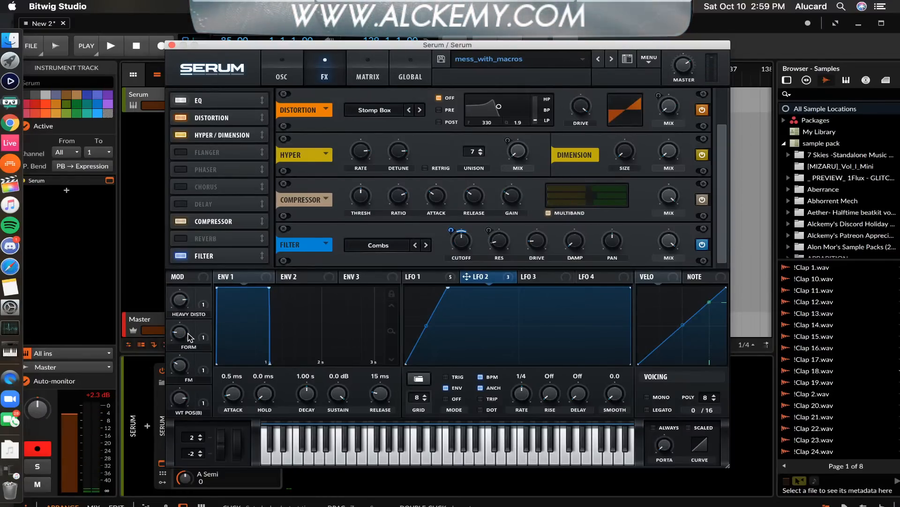
left_click_drag(180, 334, 180, 289)
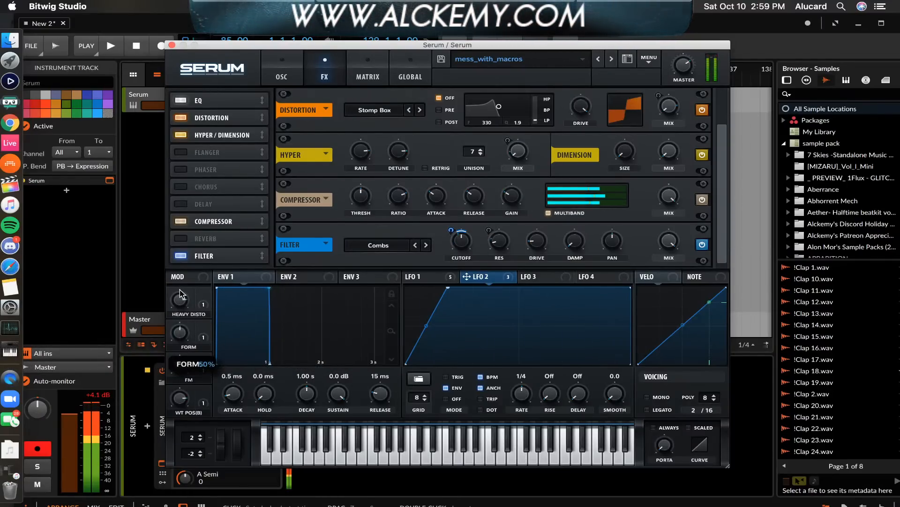
left_click_drag(182, 366, 181, 403)
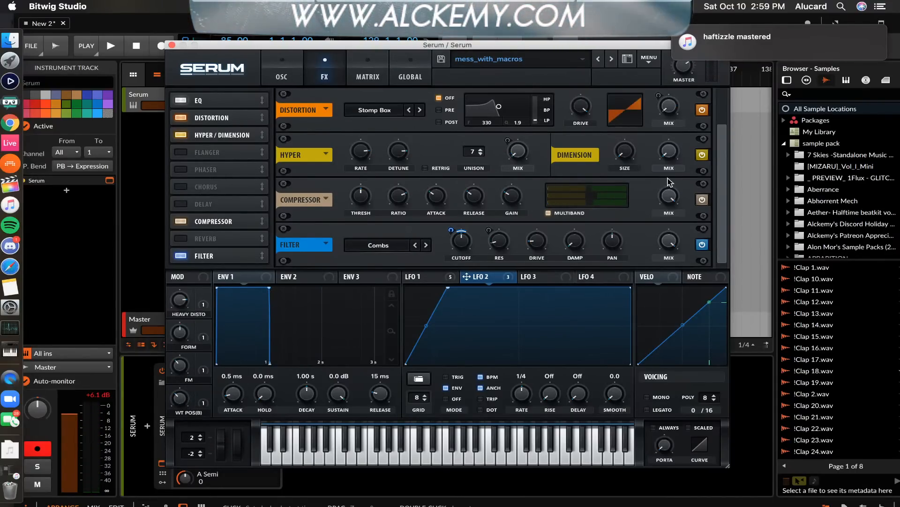
- Lower both EQ band gains, set the low band's frequency to about 115 Hz and raise the high band's frequency
scroll(680, 164, "up", 2)
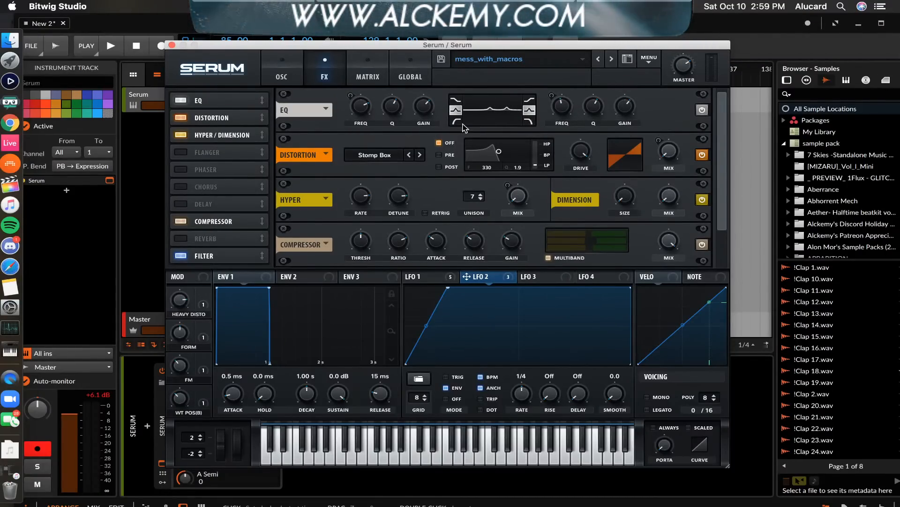
left_click_drag(628, 108, 628, 179)
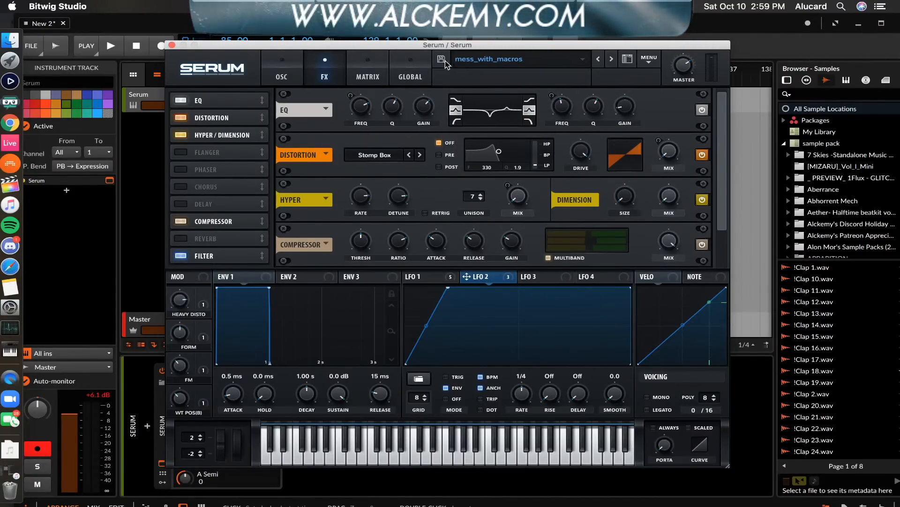
left_click_drag(423, 106, 425, 170)
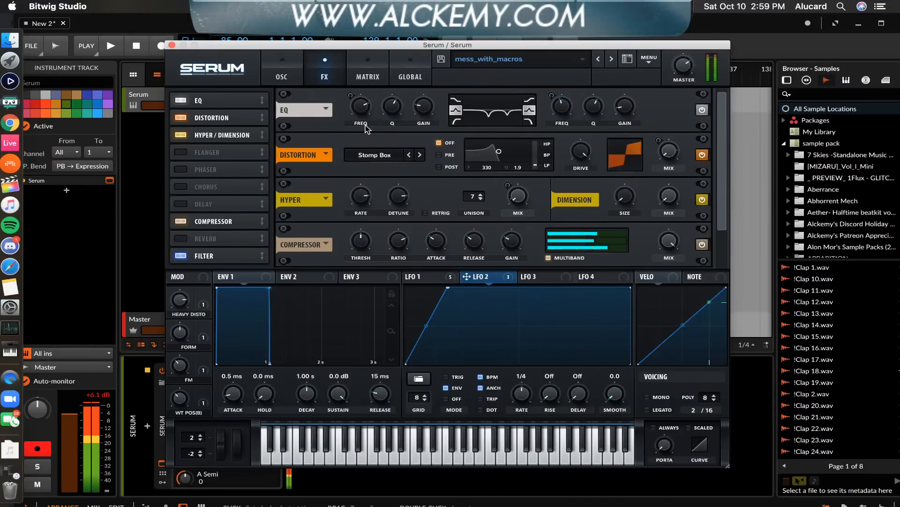
mouse_move(358, 110)
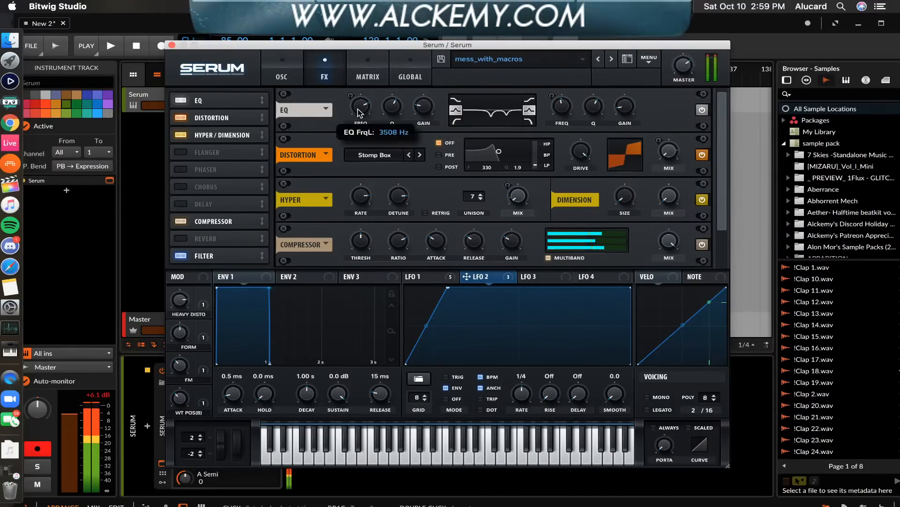
left_click_drag(358, 109, 360, 170)
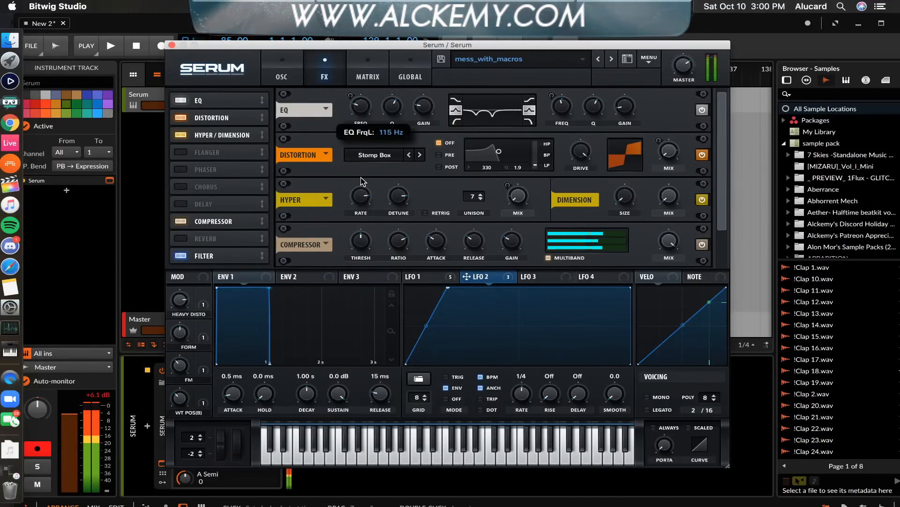
left_click_drag(570, 111, 564, 68)
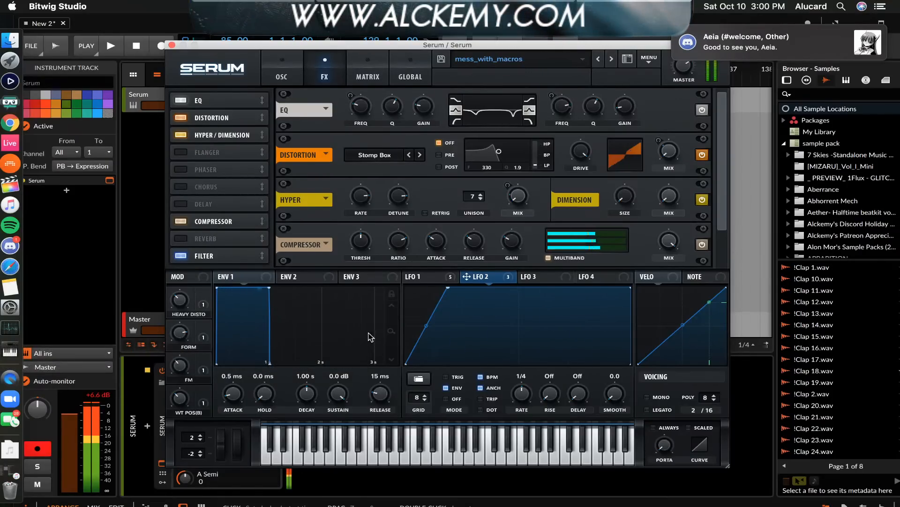
- Try lowering the rack's Combs filter cutoff to about 196 Hz and reset it to its default
left_click(220, 220)
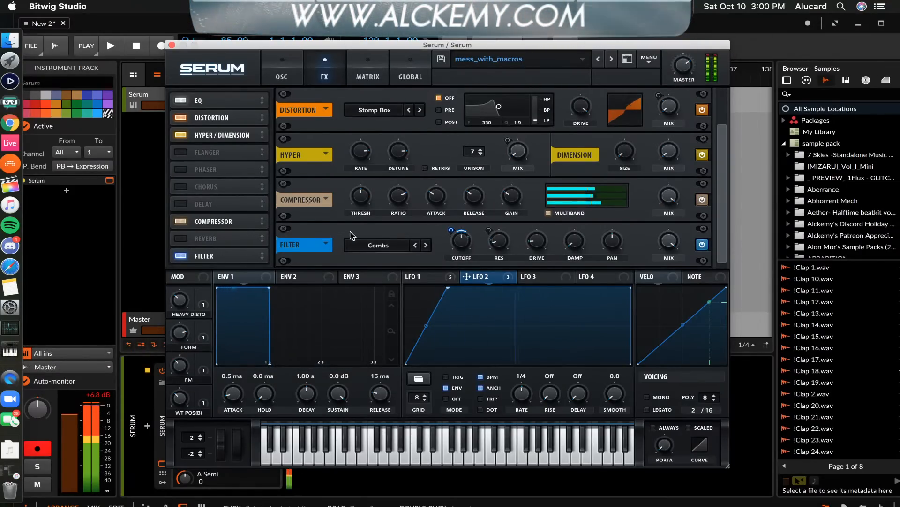
mouse_move(461, 246)
left_mouse_down()
mouse_move(461, 303)
mouse_move(462, 263)
left_mouse_up()
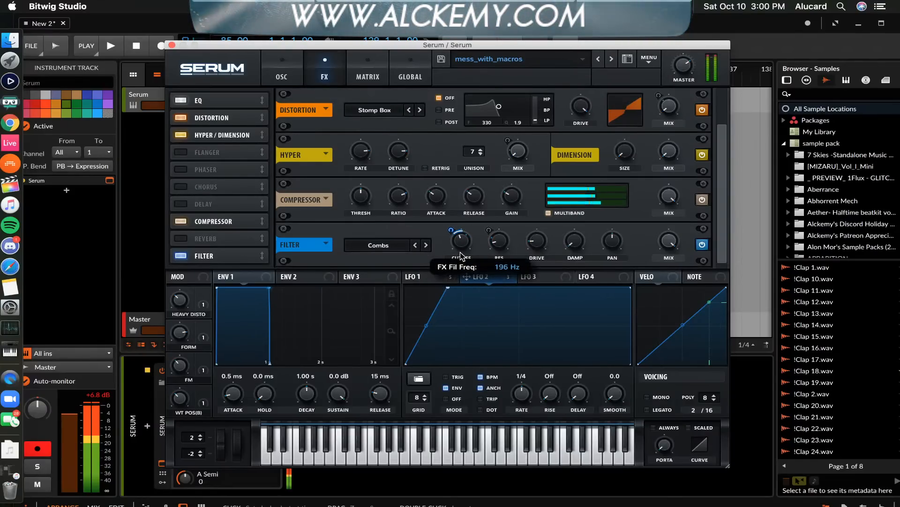
double_click(459, 241)
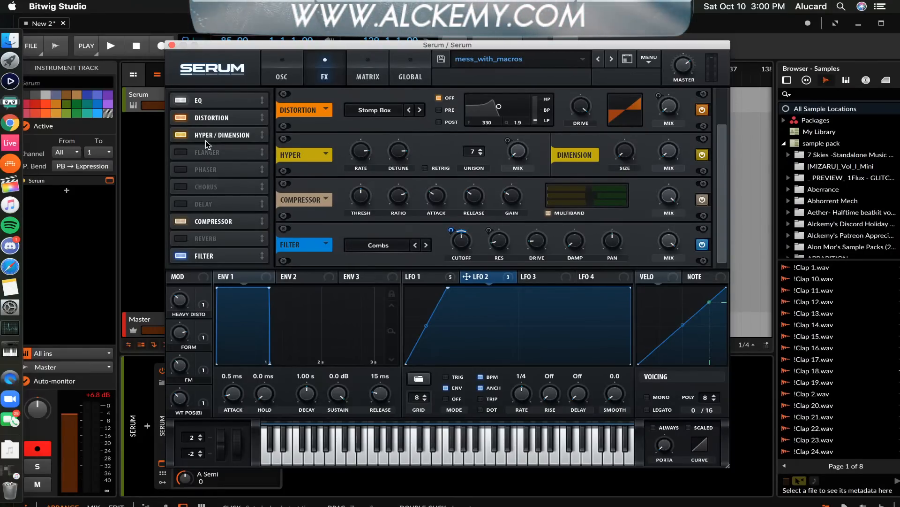
- Re-enable the filter in the oscillator view and lower the synth's master volume slightly
left_click(277, 79)
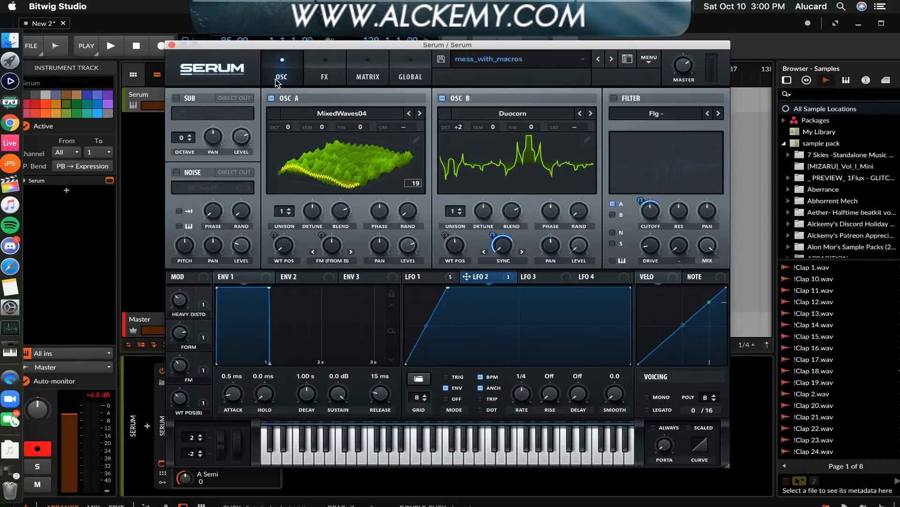
left_click(614, 99)
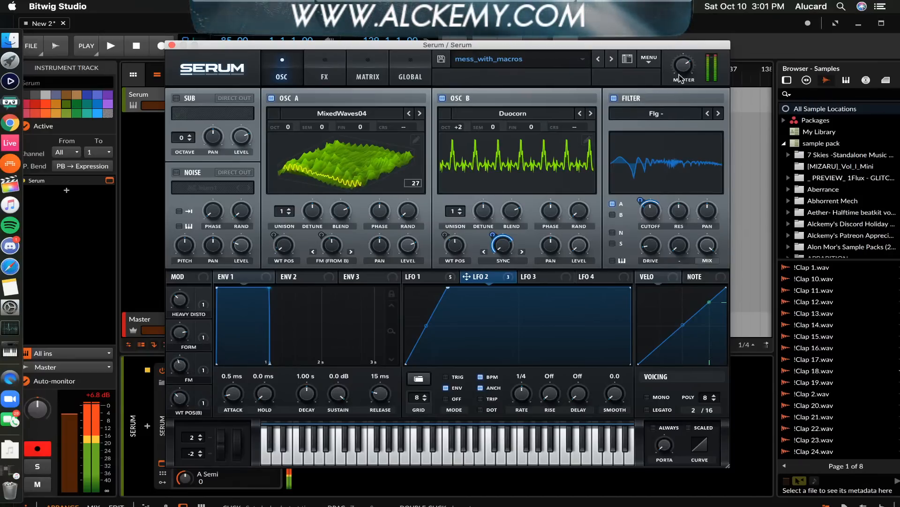
mouse_move(682, 66)
left_mouse_down()
mouse_move(680, 101)
mouse_move(677, 79)
left_mouse_up()
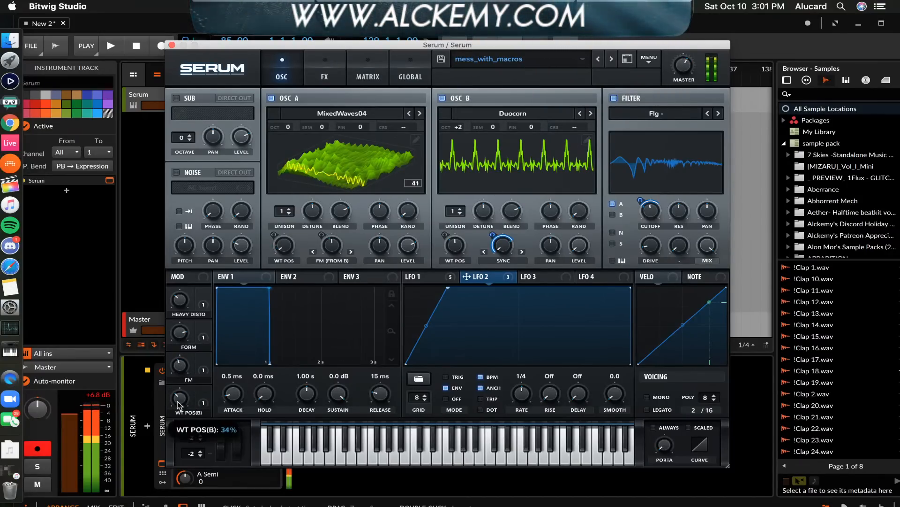
- Raise the FM macro and sweep the FORM macro up and back down to about 47%
left_click_drag(178, 371, 198, 314)
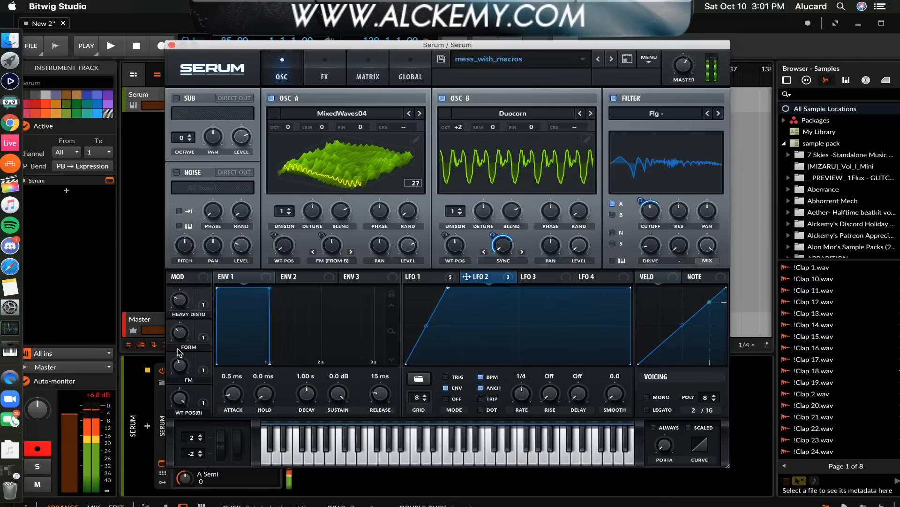
left_click_drag(179, 336, 163, 267)
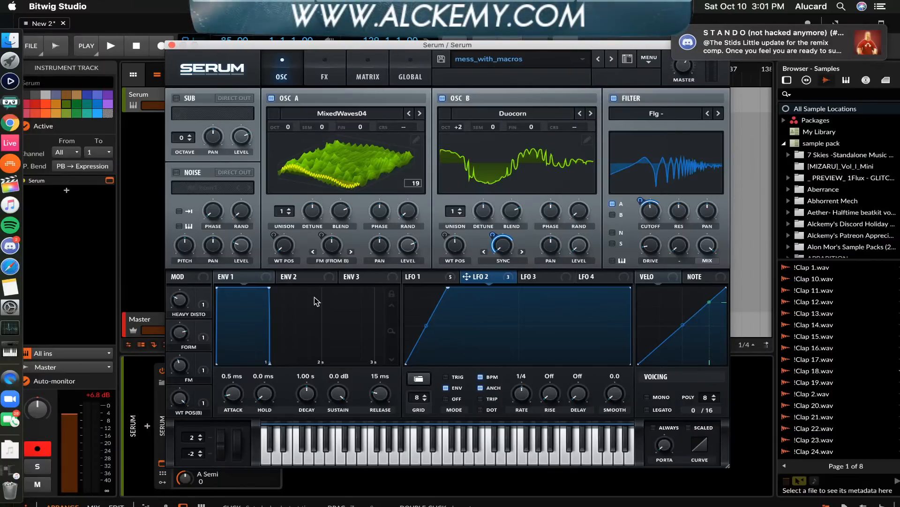
left_click_drag(188, 342, 183, 393)
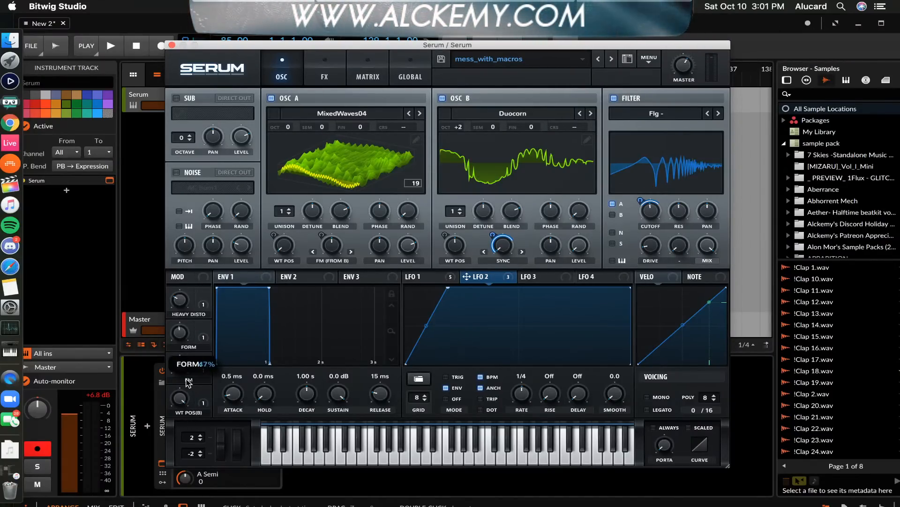
- Examine the modulation matrix for the destinations assigned to LFO 1, LFO 2 and Macros 1 to 4
left_click(368, 71)
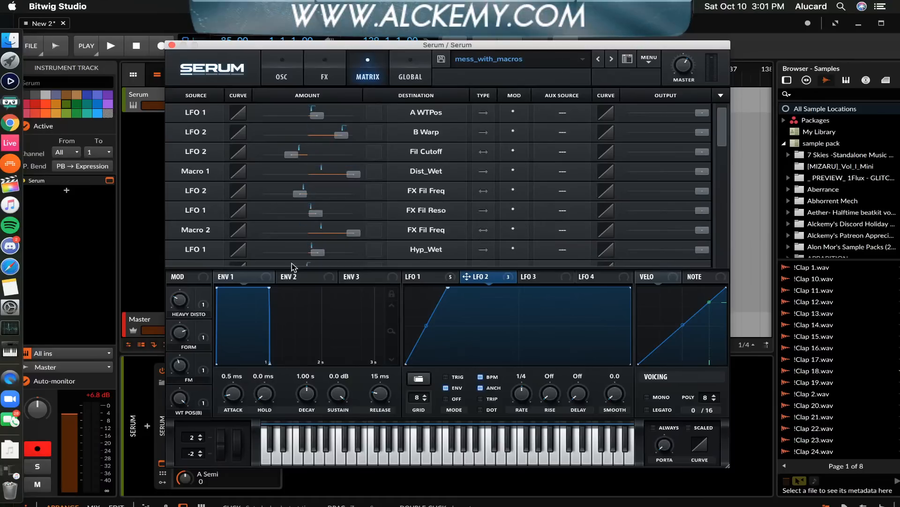
scroll(205, 208, "down", 4)
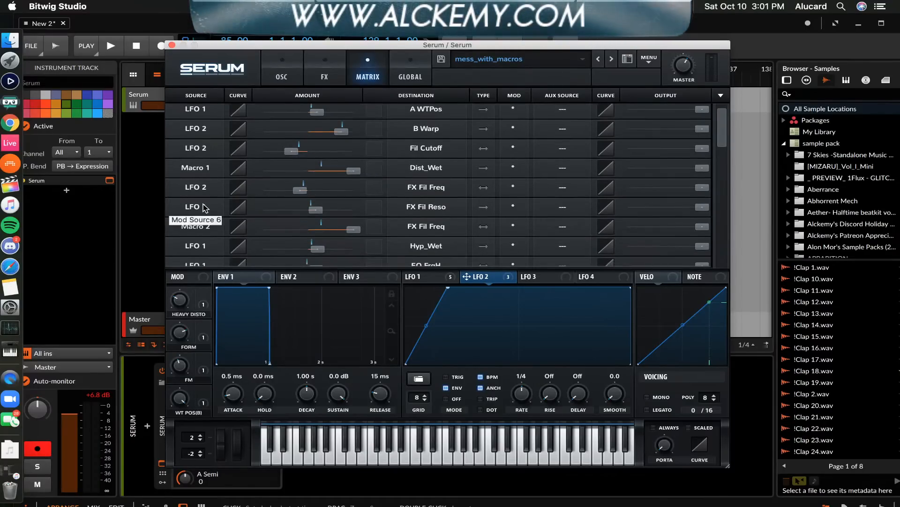
scroll(205, 208, "down", 2)
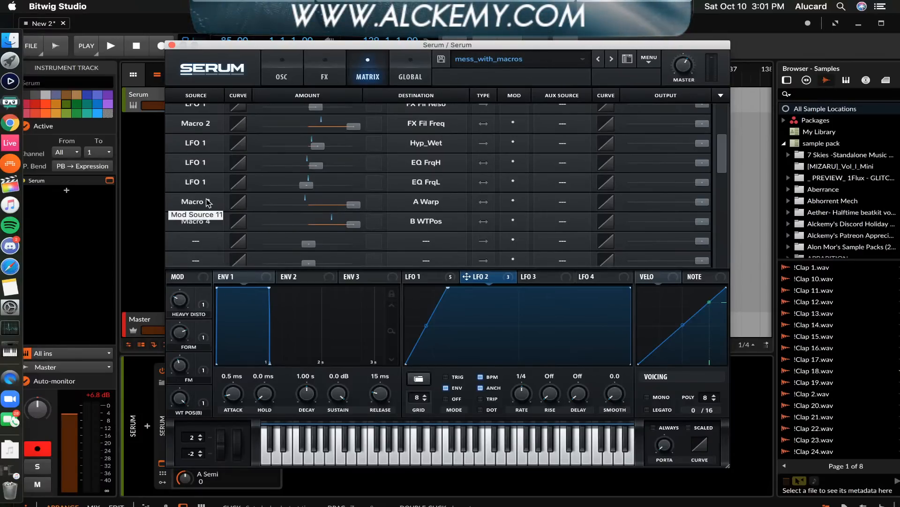
scroll(198, 204, "up", 1)
scroll(198, 204, "up", 1)
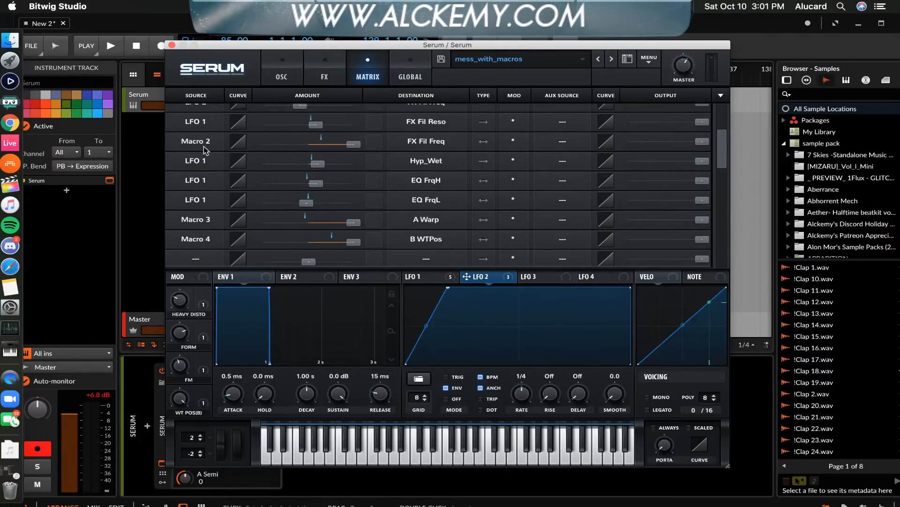
scroll(220, 149, "up", 3)
scroll(204, 150, "up", 3)
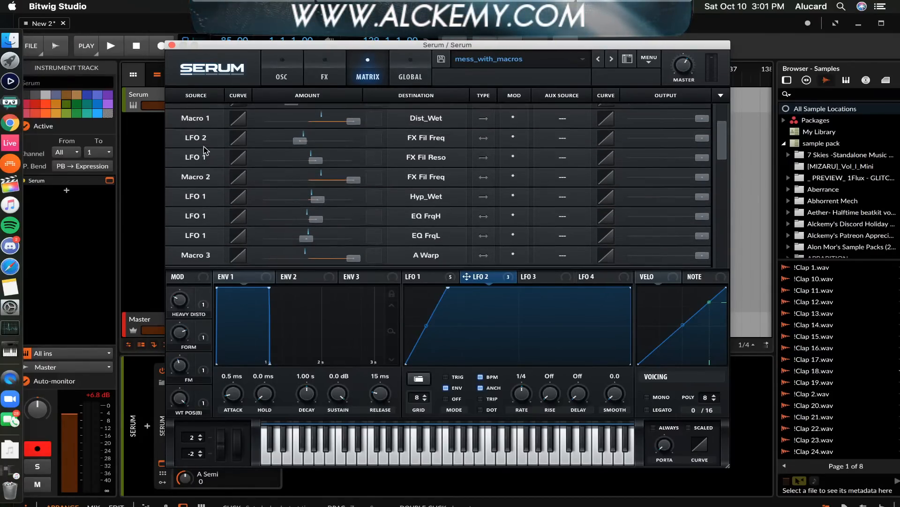
scroll(205, 150, "up", 2)
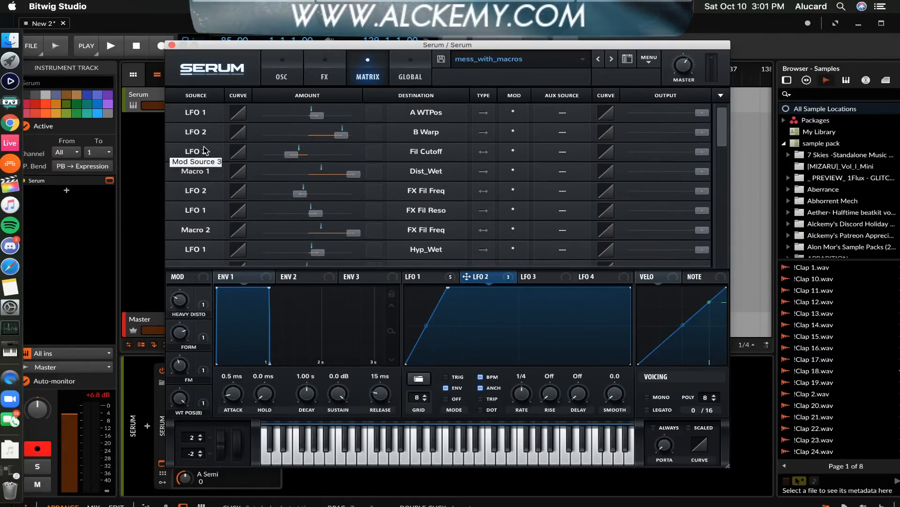
scroll(205, 150, "down", 5)
scroll(205, 150, "down", 5)
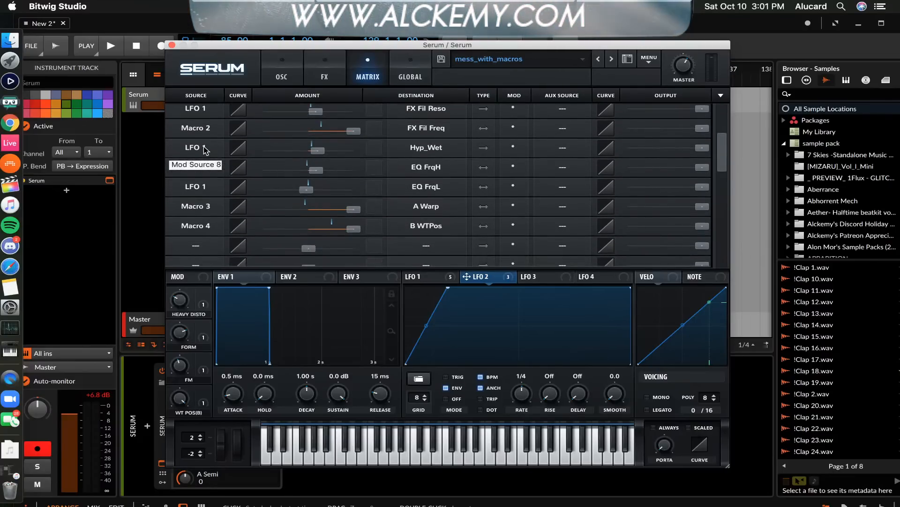
scroll(205, 150, "up", 8)
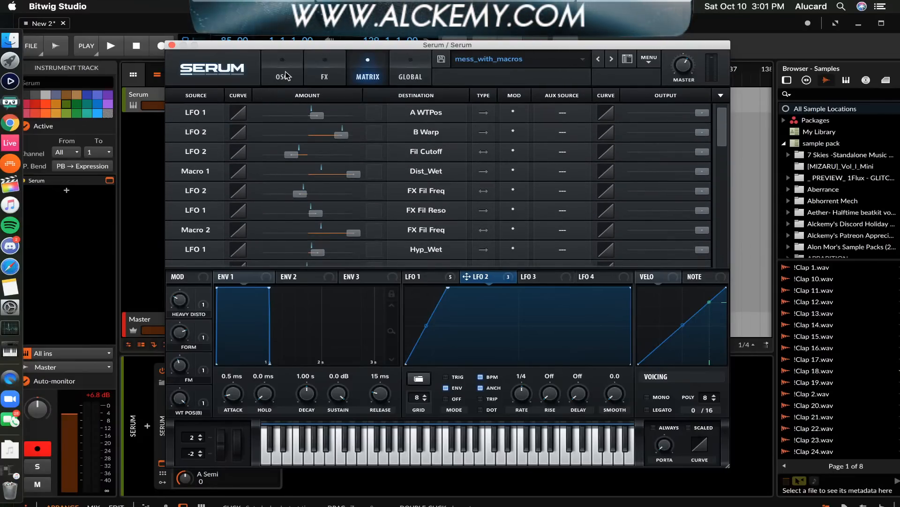
- Return to the effects rack and raise the synth's master volume slightly
left_click(325, 74)
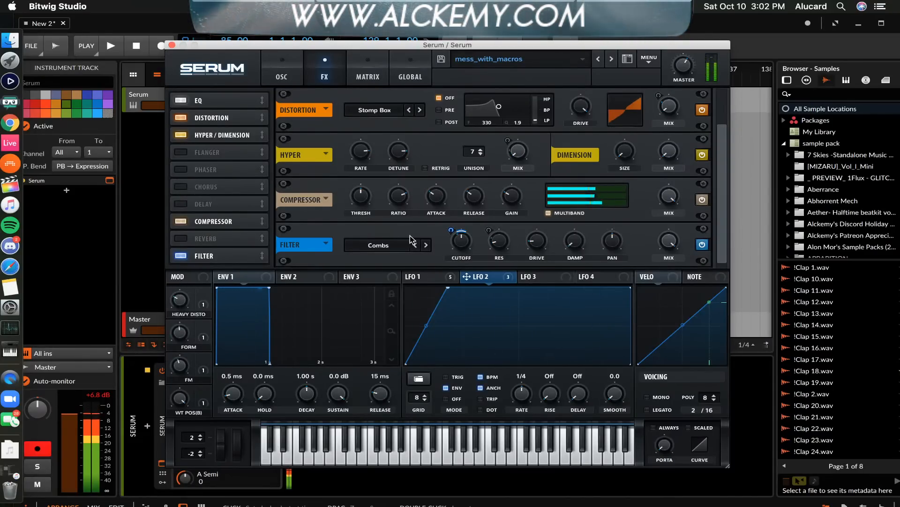
mouse_move(181, 334)
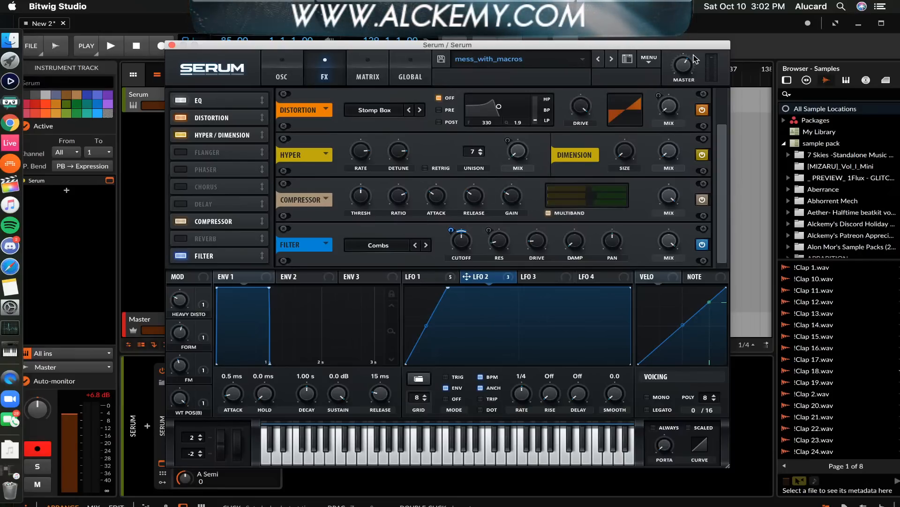
left_click_drag(686, 66, 686, 60)
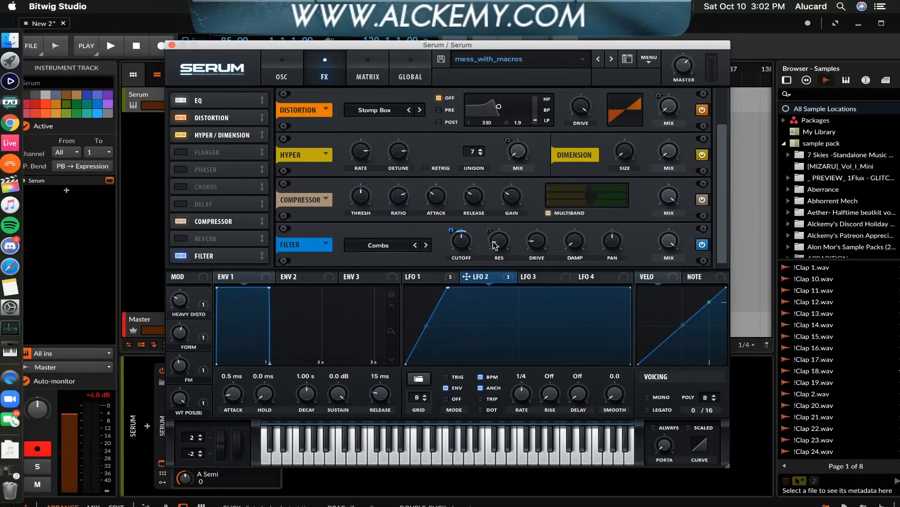
- Test the FORM macro, and move the Filter ahead of the Compressor in the effects chain
left_click_drag(180, 337, 189, 361)
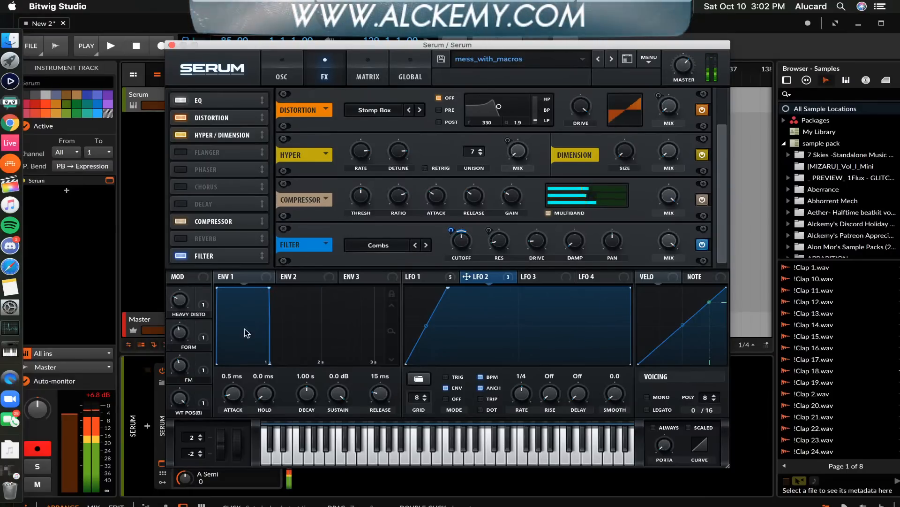
left_click_drag(204, 254, 205, 222)
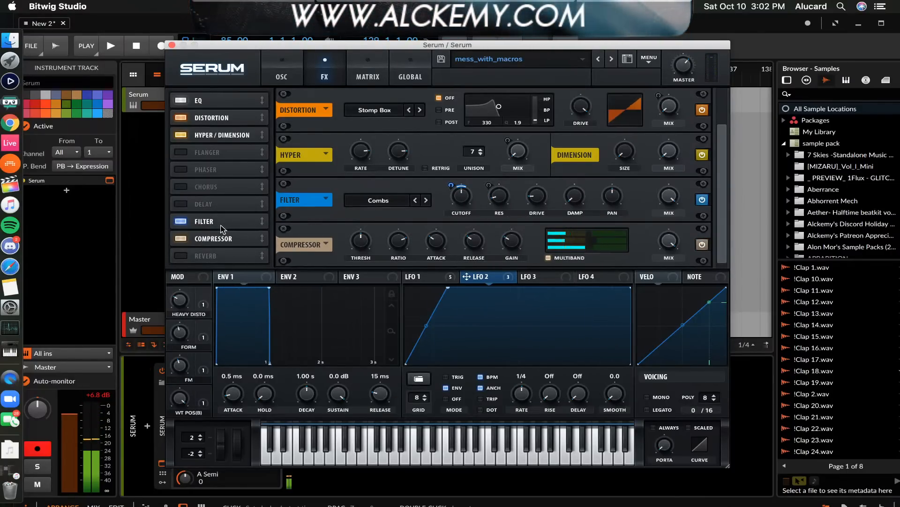
- Sweep the macros against the reordered effects, raising FORM slightly and leaving FM at 30%
left_click(180, 338)
left_click_drag(181, 340, 221, 348)
left_click_drag(668, 200, 633, 165)
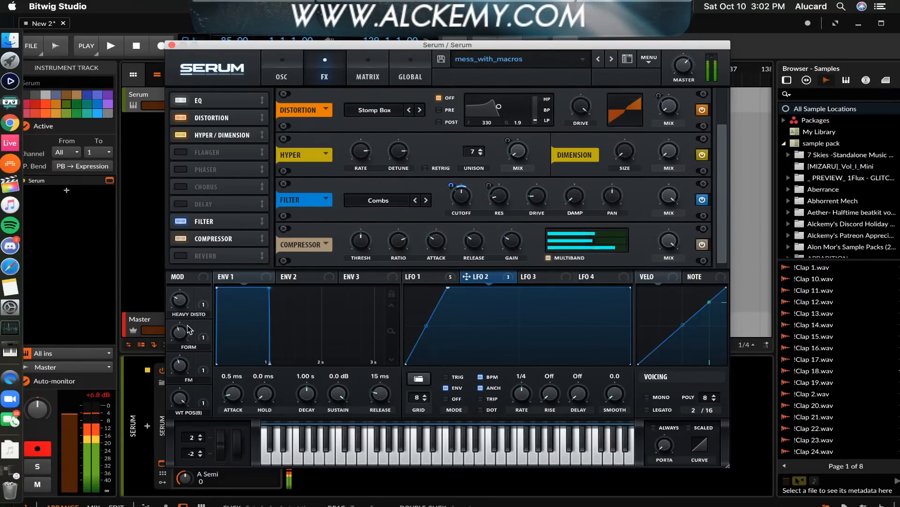
left_click_drag(183, 368, 182, 458)
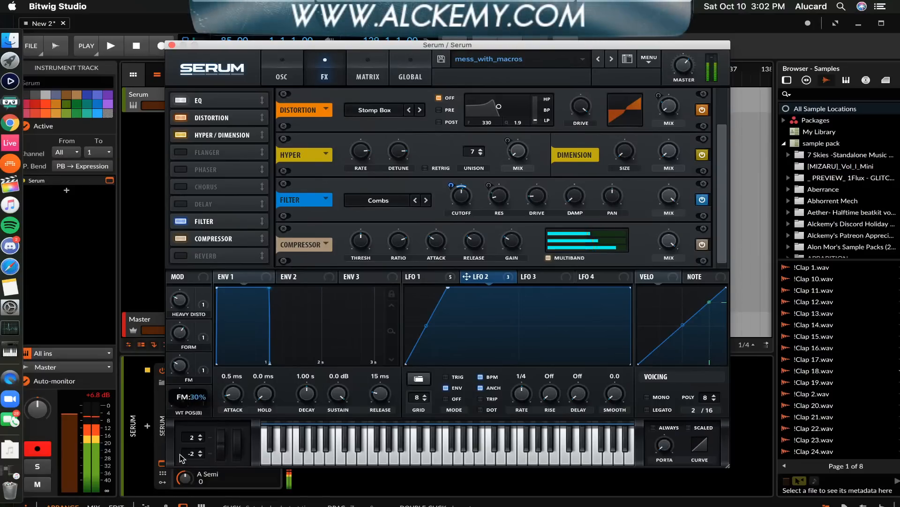
left_click_drag(181, 396, 186, 492)
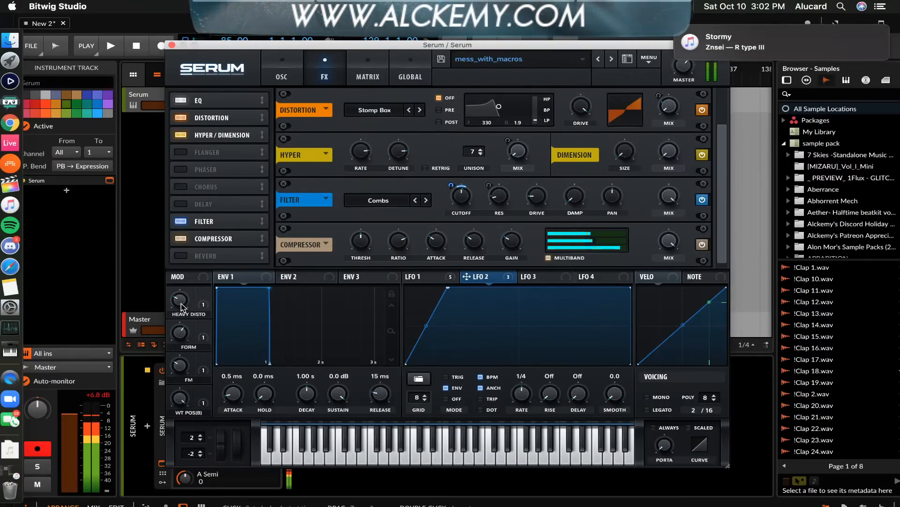
mouse_move(183, 305)
left_mouse_down()
mouse_move(181, 253)
mouse_move(185, 310)
left_mouse_up()
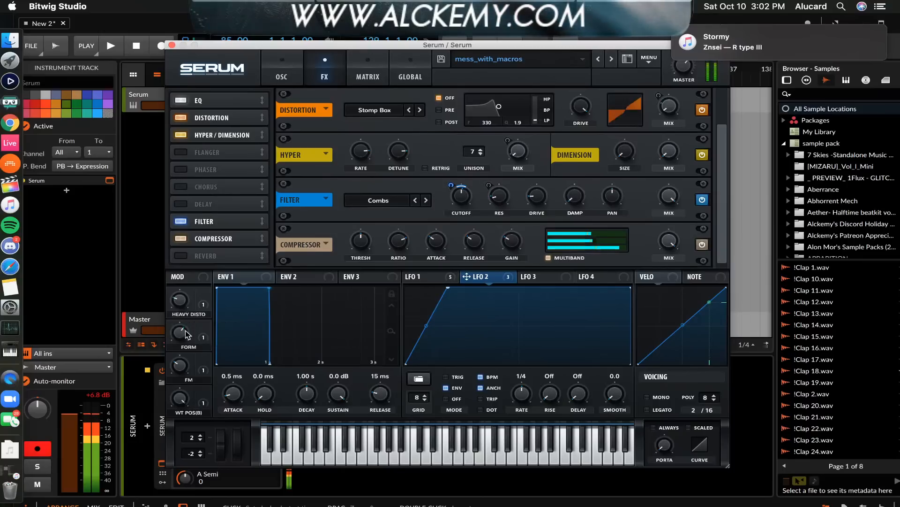
- Try to map LFO 3 directly onto LFO 1 as a modulation target
left_click(418, 277)
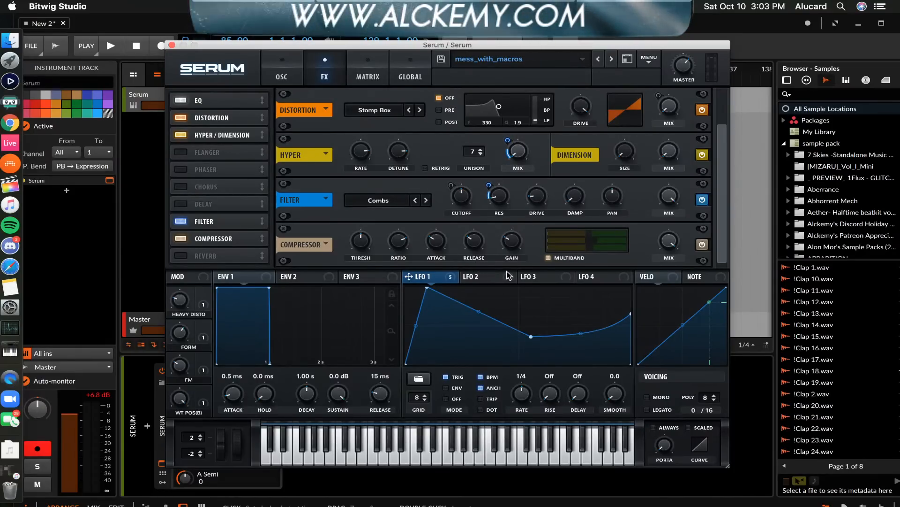
left_click(535, 278)
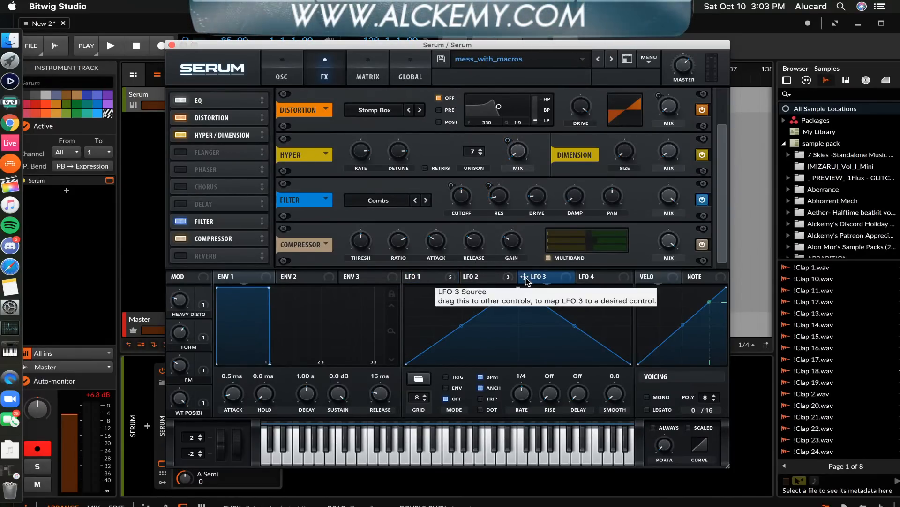
left_click_drag(525, 278, 434, 277)
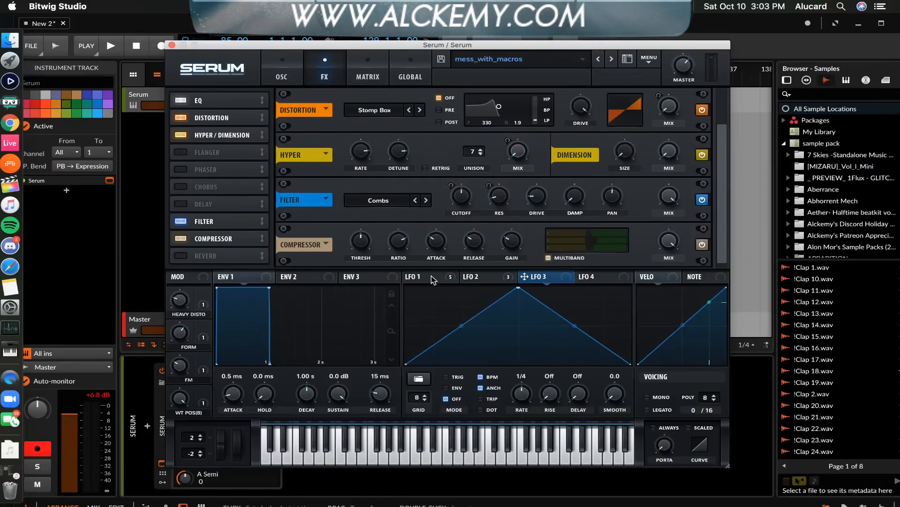
- Enable triplet timing for LFO 1, try a 1/8 rate, and return the rate to 1/4
left_click(432, 277)
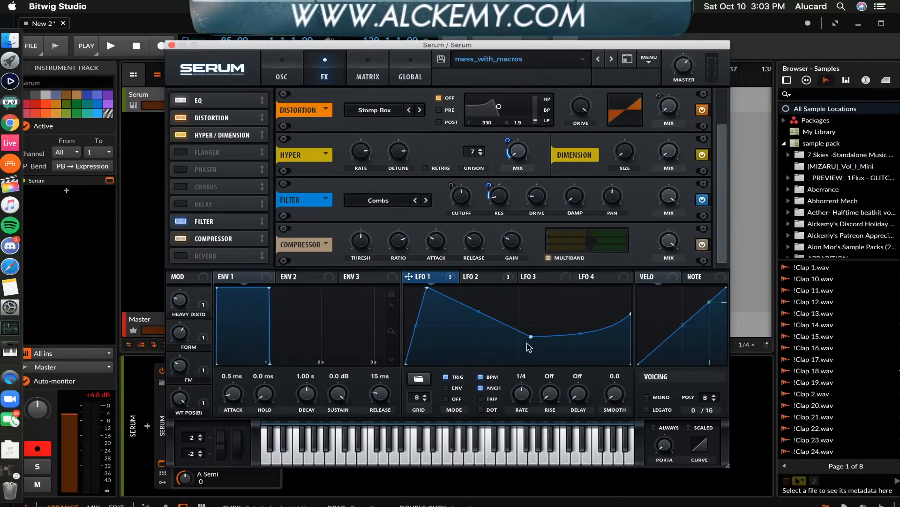
left_click(480, 399)
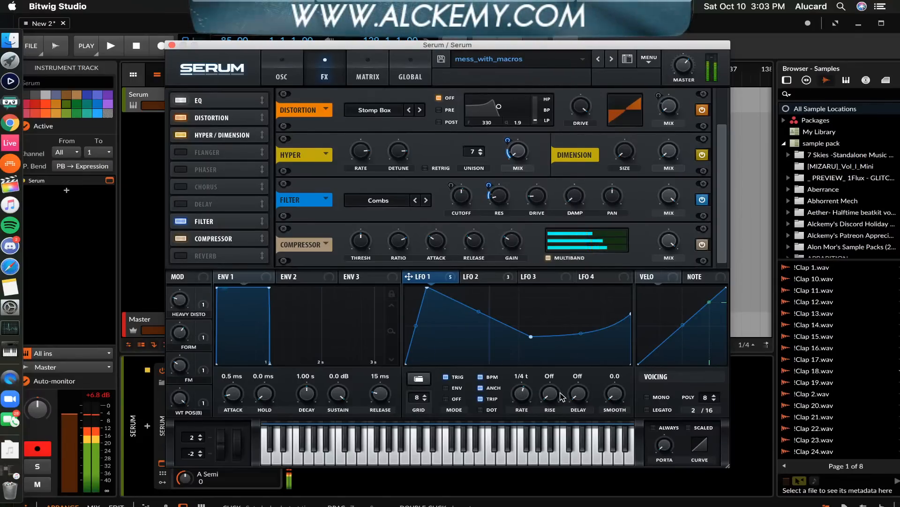
left_click_drag(521, 396, 521, 389)
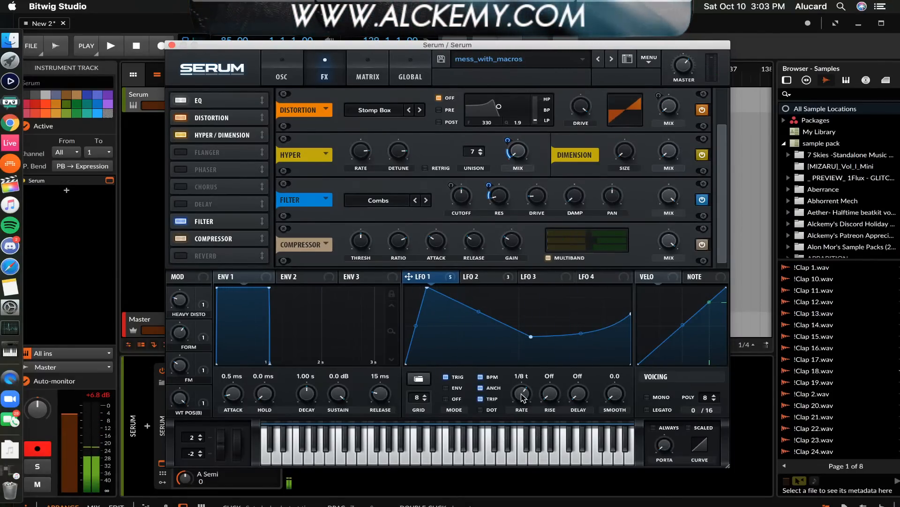
left_click_drag(522, 396, 516, 379)
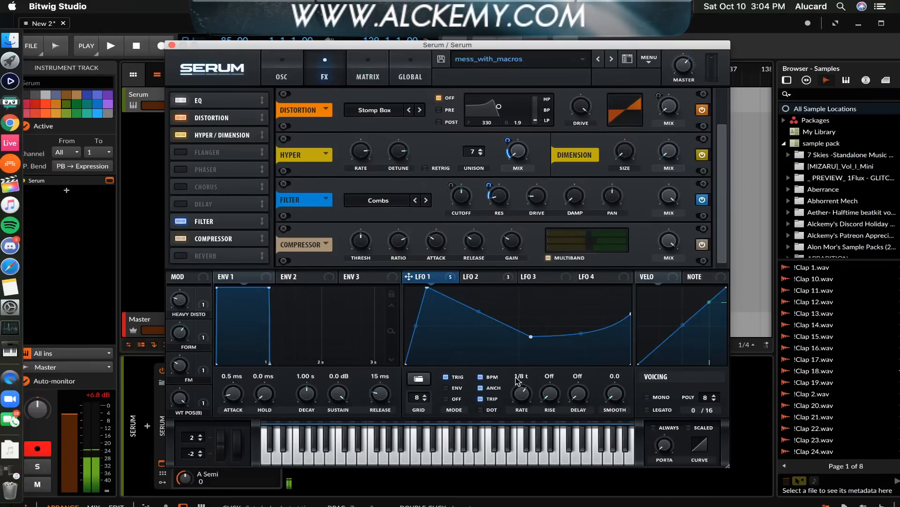
left_click_drag(519, 389, 521, 398)
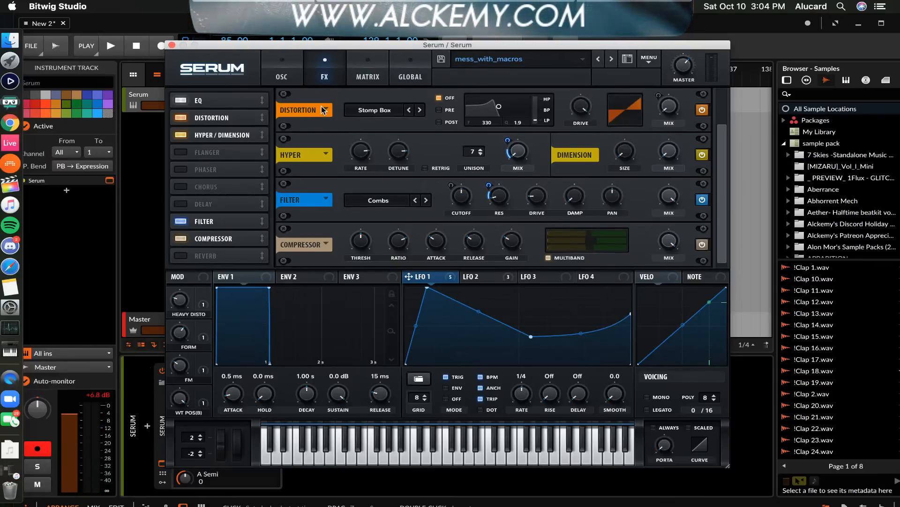
- Try to route LFO 3 to an LFO destination through an empty modulation matrix row
left_click(352, 73)
scroll(216, 140, "down", 1)
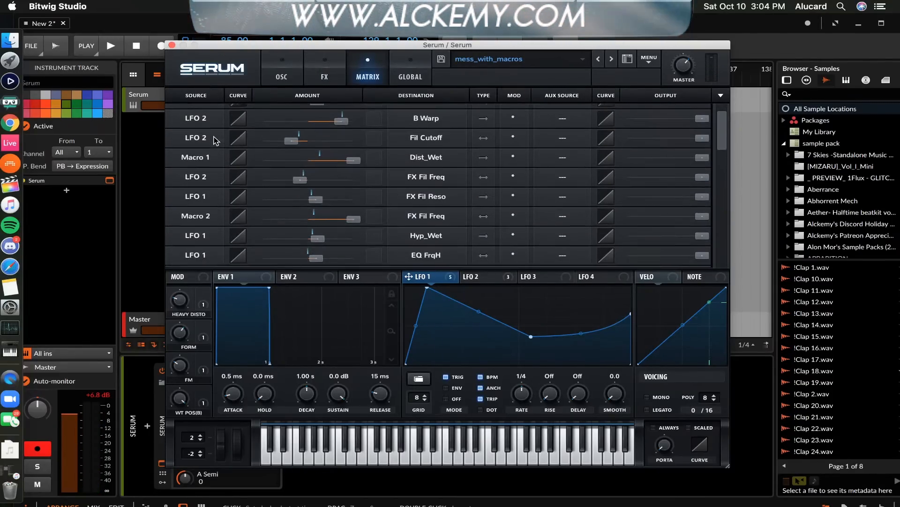
scroll(216, 141, "down", 7)
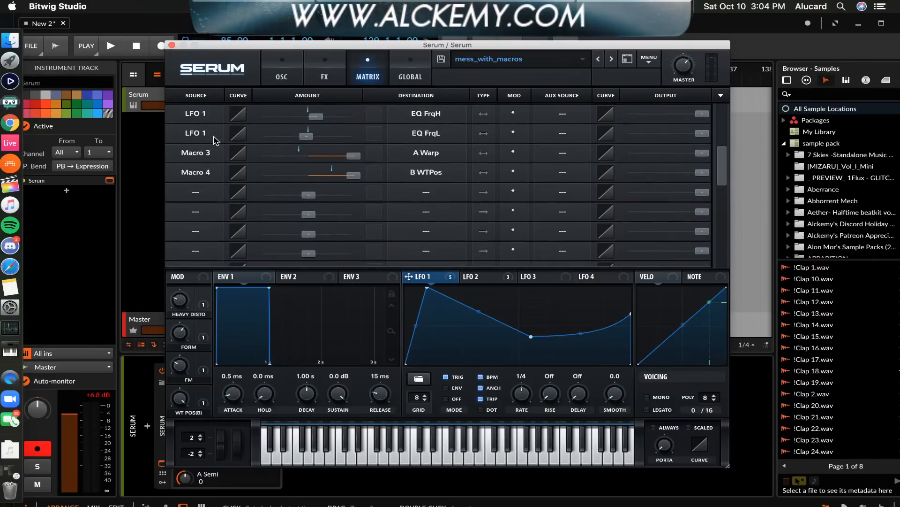
scroll(216, 140, "down", 1)
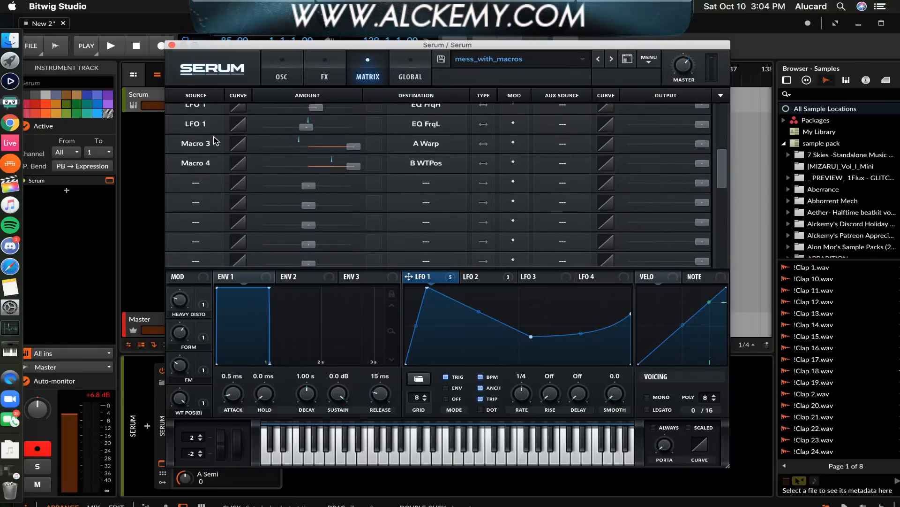
left_click(197, 180)
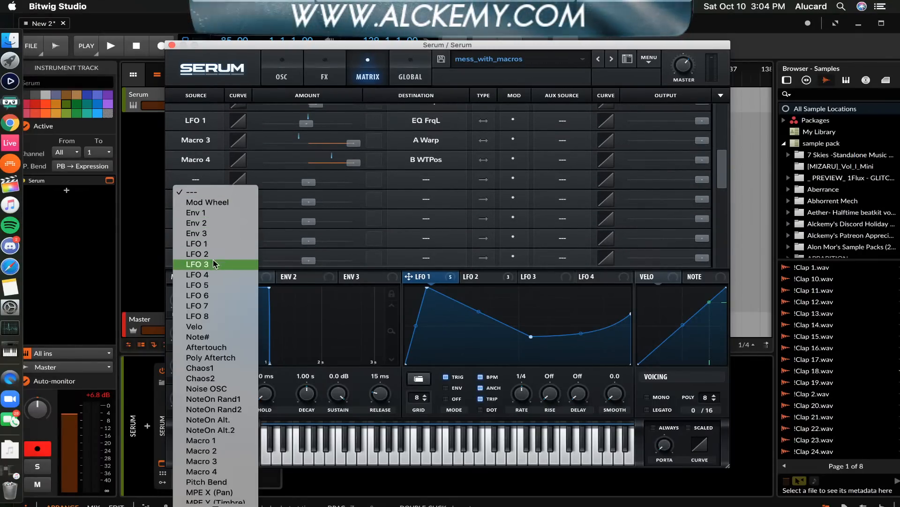
left_click(214, 266)
left_click(431, 181)
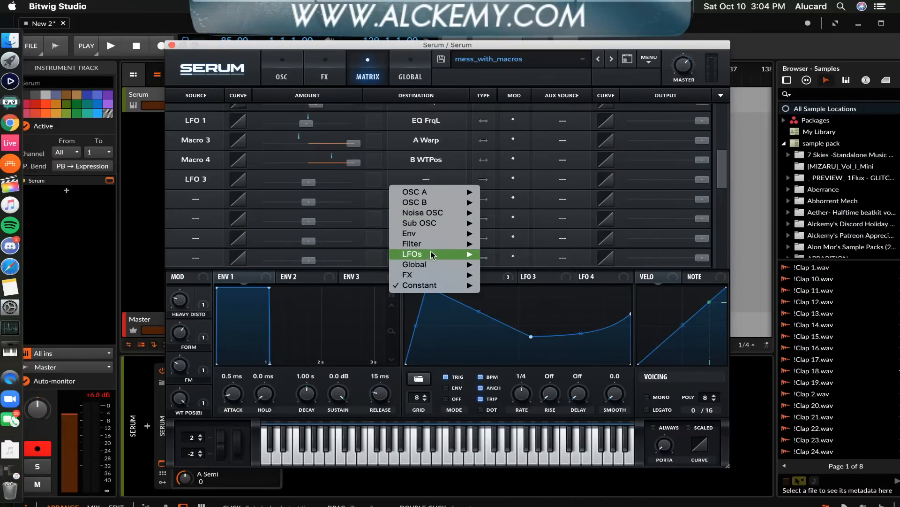
mouse_move(436, 256)
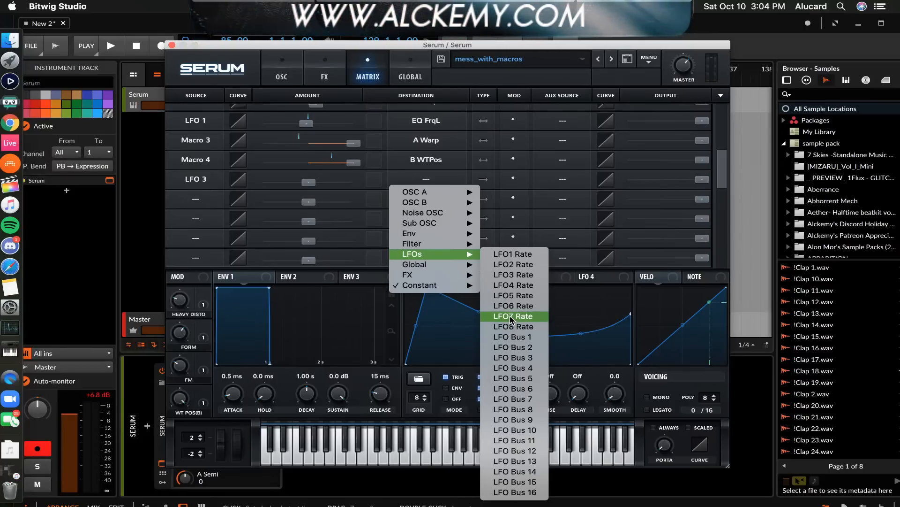
left_click(328, 239)
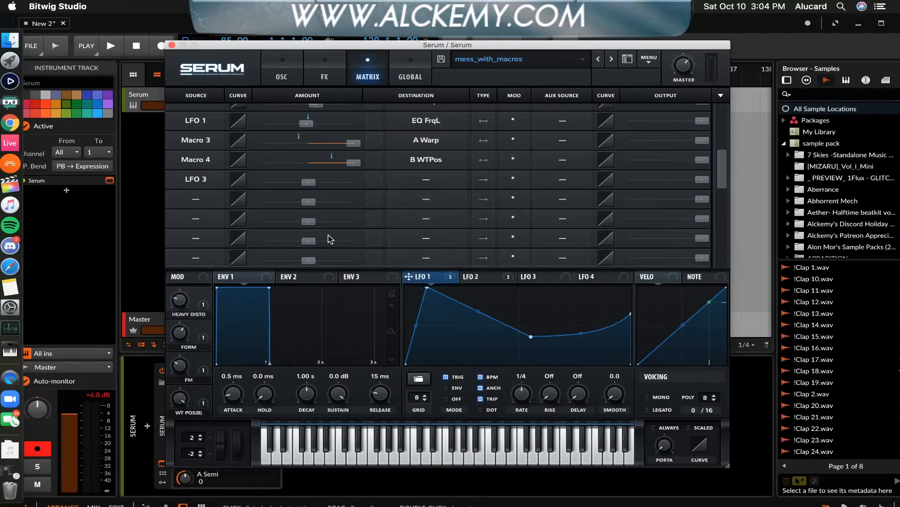
- Assign LFO 3 through LFO Bus 1 to modulate the X position of LFO 1's peak point
right_click(426, 288)
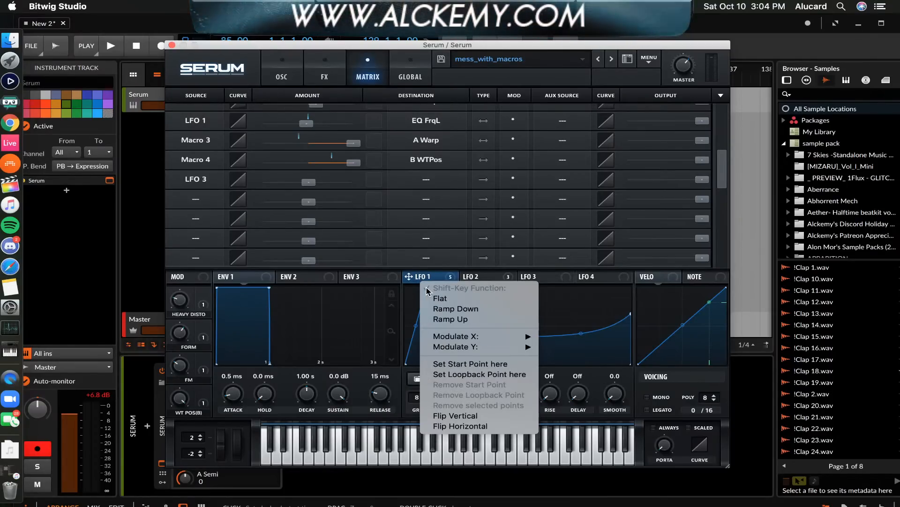
mouse_move(471, 338)
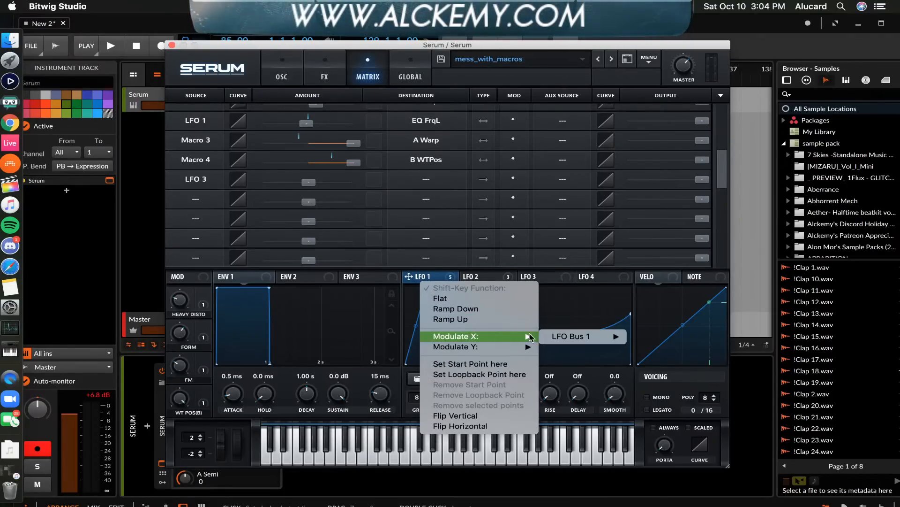
mouse_move(561, 341)
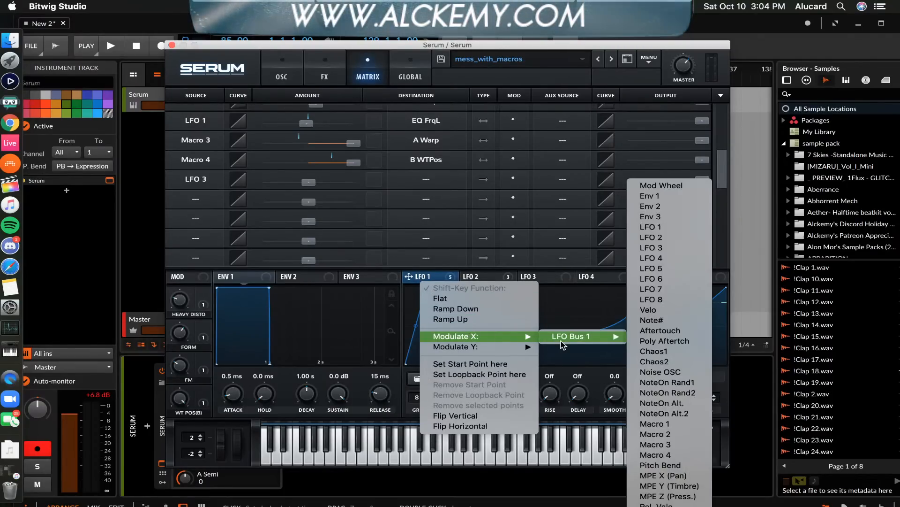
left_click(650, 249)
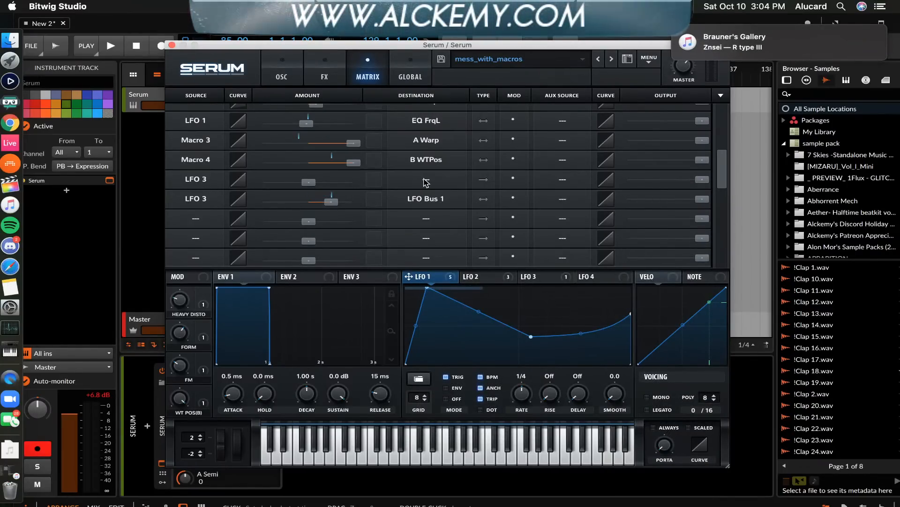
- Clear the LFO 3 source from the modulation matrix row that has no destination
left_click(202, 183)
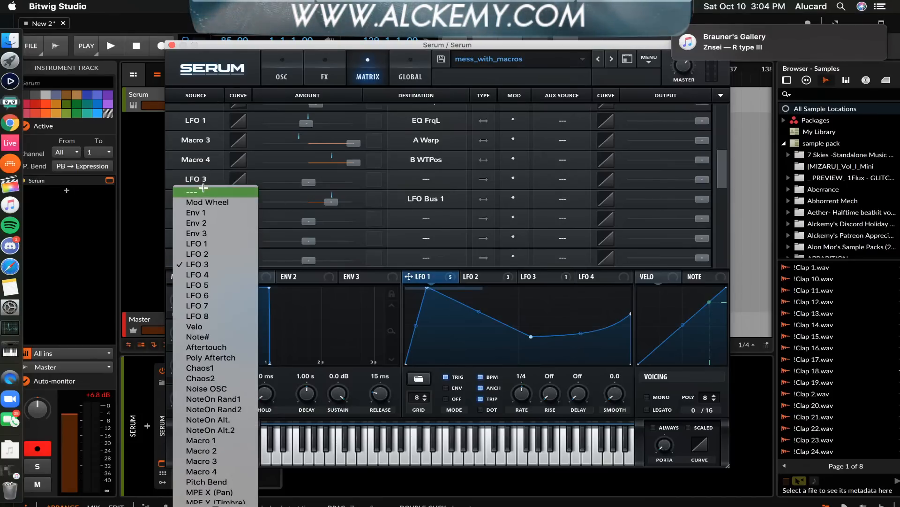
left_click(202, 192)
left_click(192, 213)
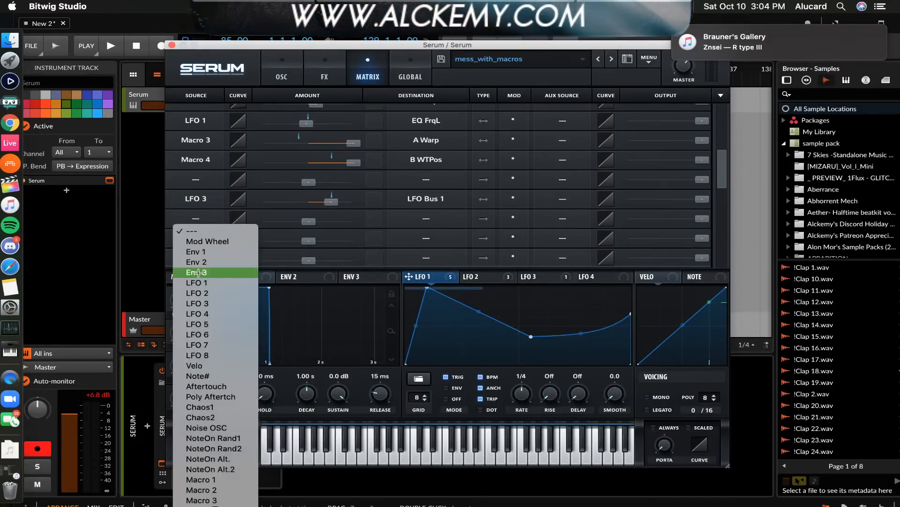
left_click(188, 195)
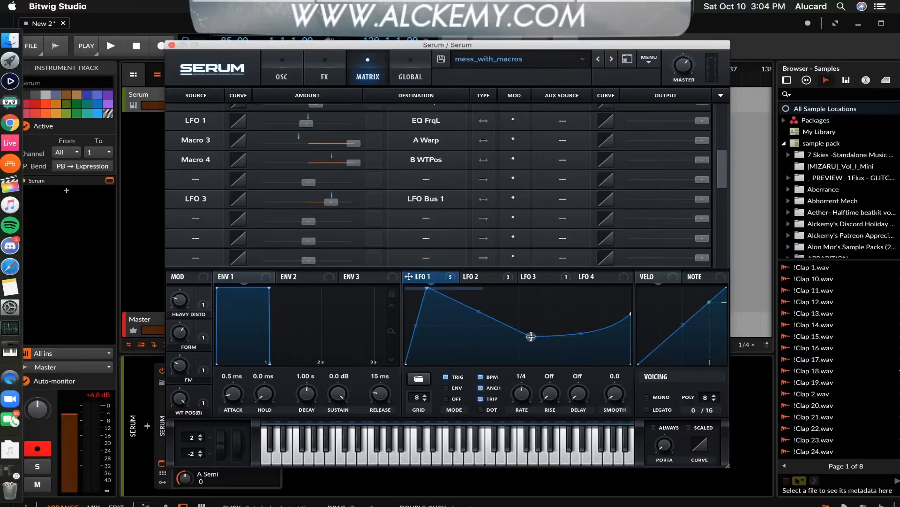
- Modulate the X position of LFO 1's raised end point with LFO Bus 1
right_click(630, 317)
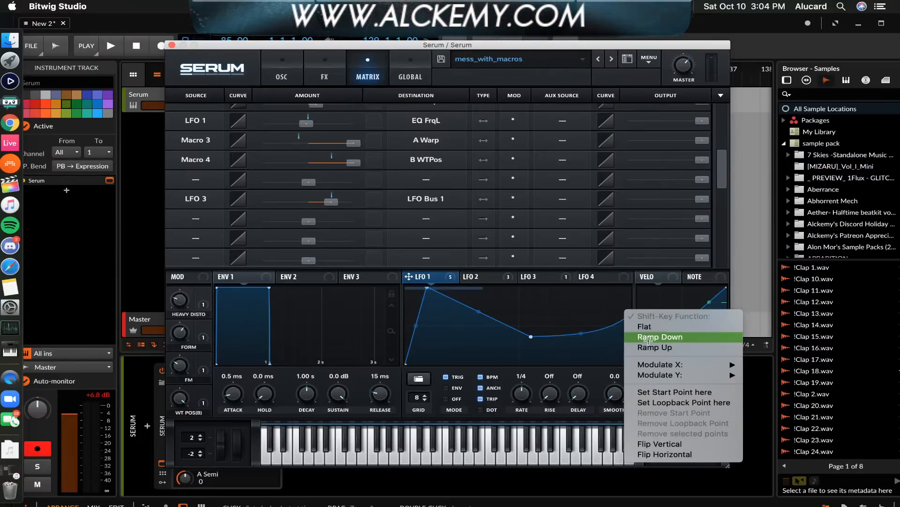
mouse_move(657, 364)
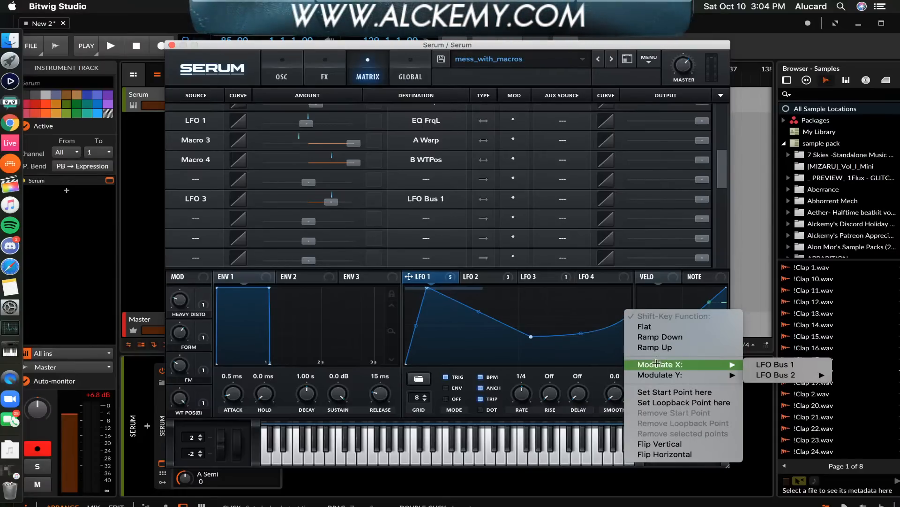
left_click(769, 364)
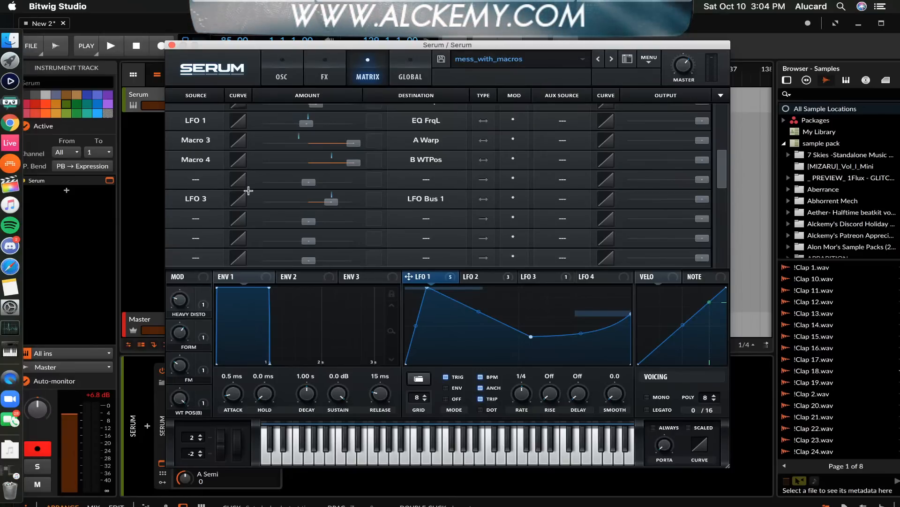
- Set LFO 3 to a 1/8 triplet rate and return to LFO 1 to check its moving points
left_click(530, 280)
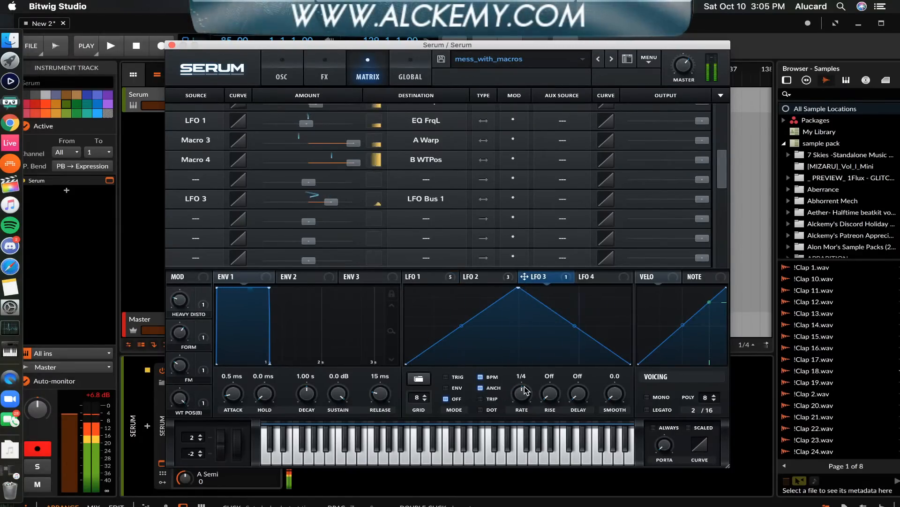
scroll(522, 397, "up", 2)
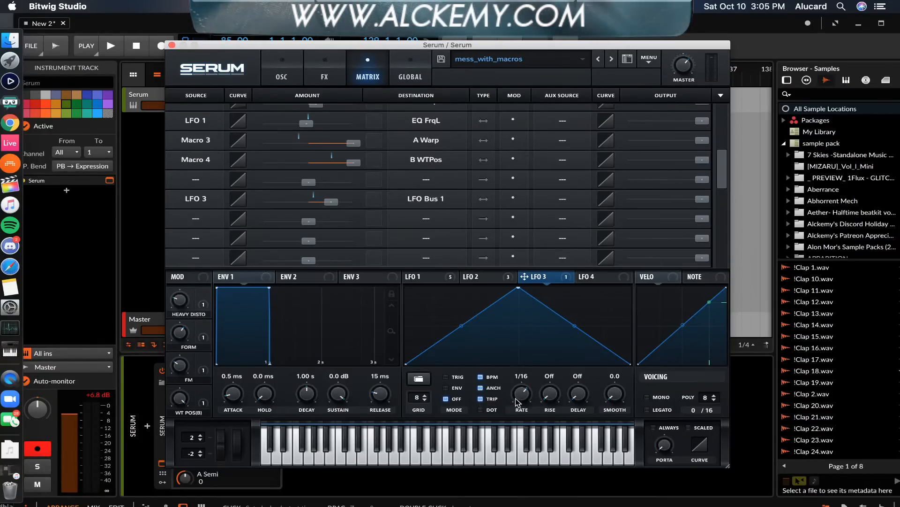
scroll(518, 402, "down", 1)
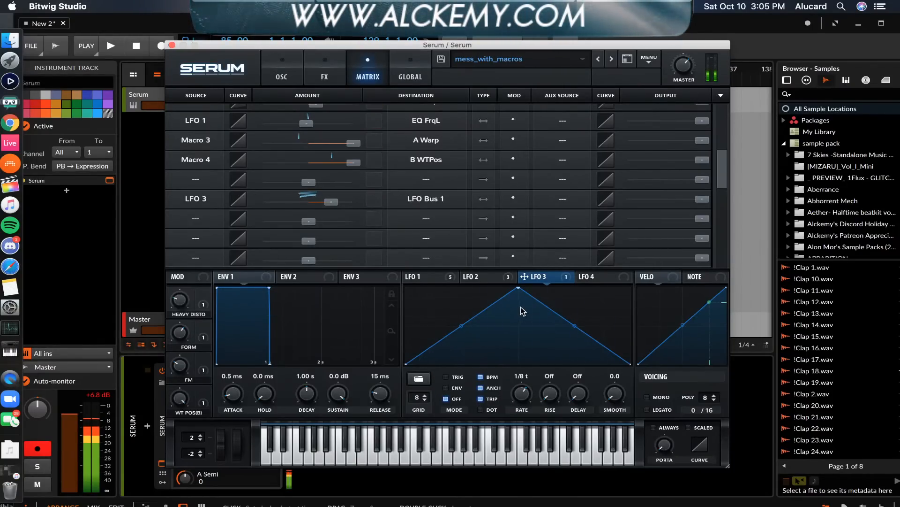
left_click(418, 276)
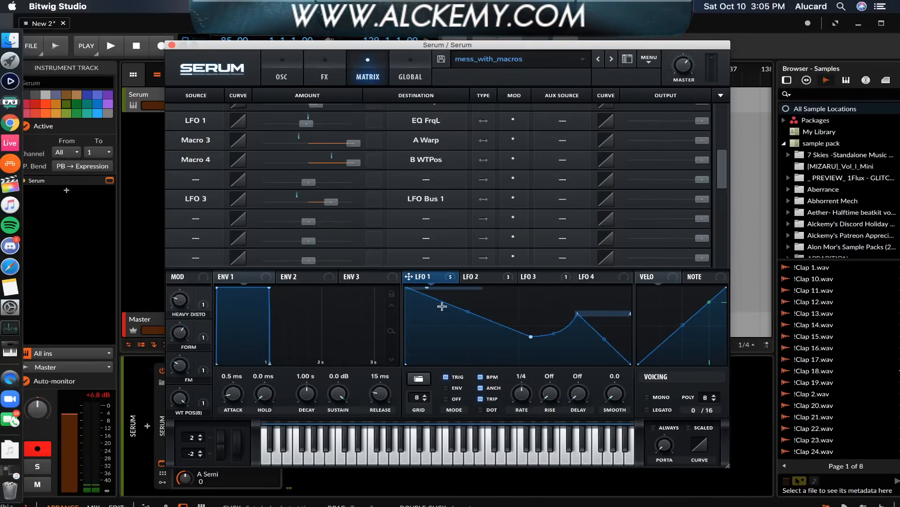
- Clear the LFO 3 source from the matrix row assigned to LFO Bus 1
left_click(184, 191)
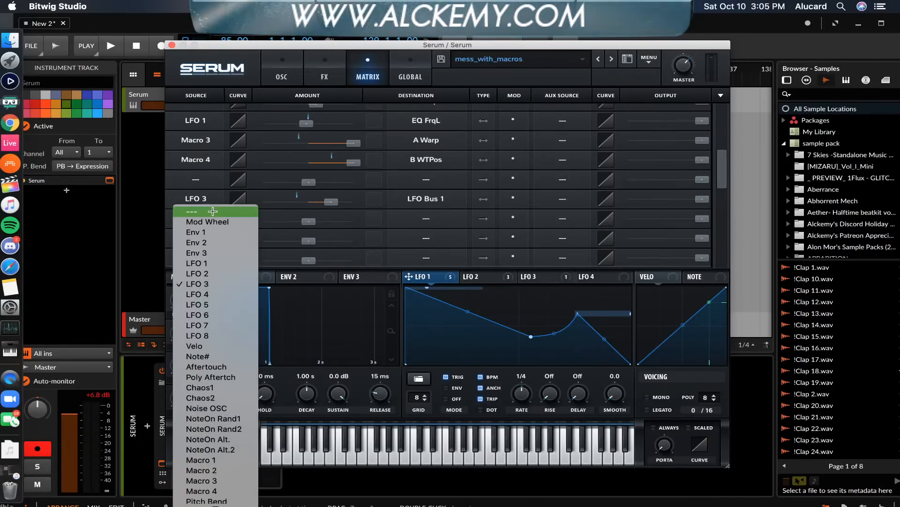
left_click(196, 195)
left_click(206, 197)
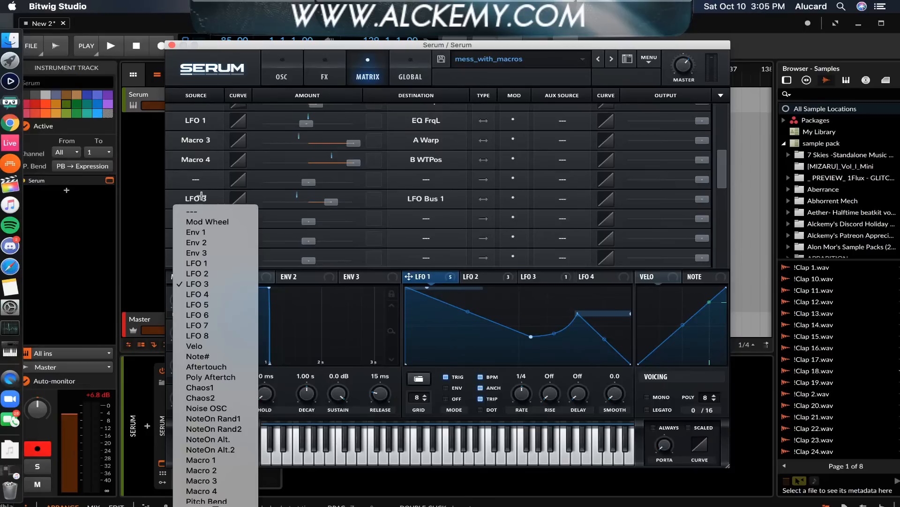
left_click(186, 192)
left_click(205, 202)
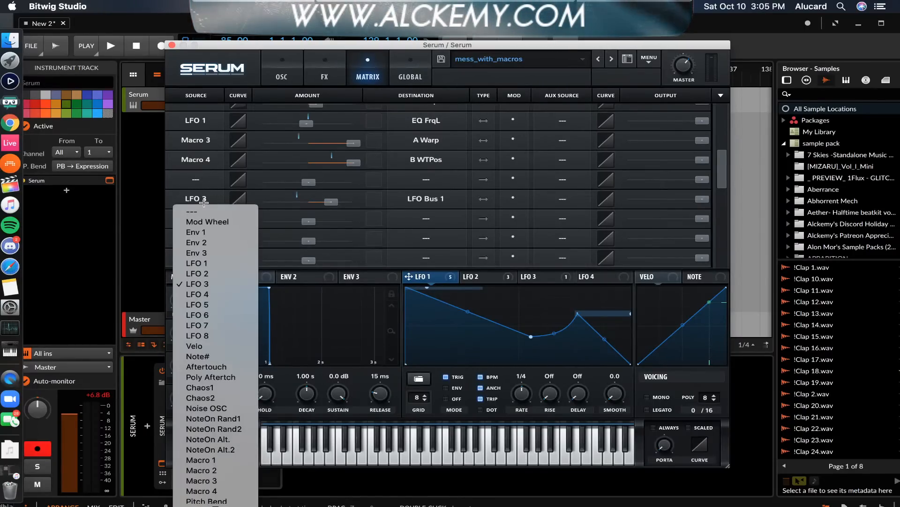
left_click(203, 209)
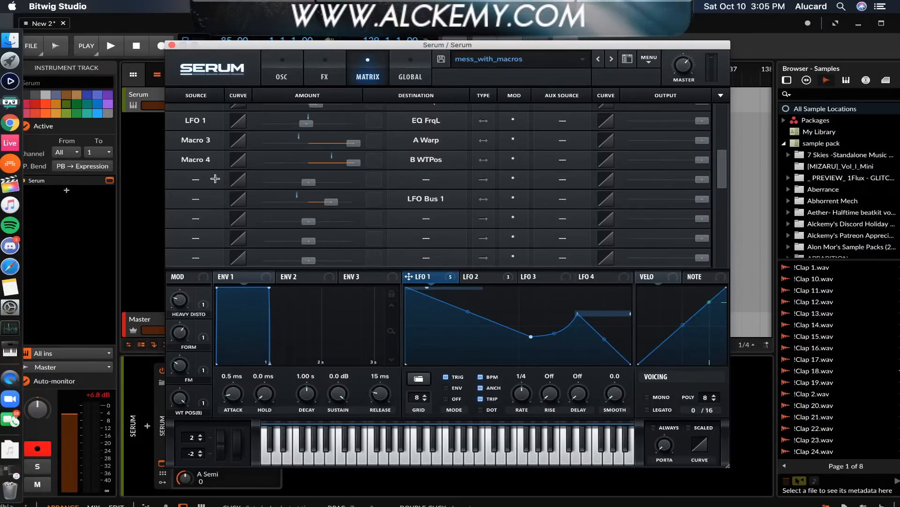
- Remove the LFO Bus 1 modulations from LFO 1's peak point and its raised end point
scroll(215, 178, "down", 1)
right_click(427, 295)
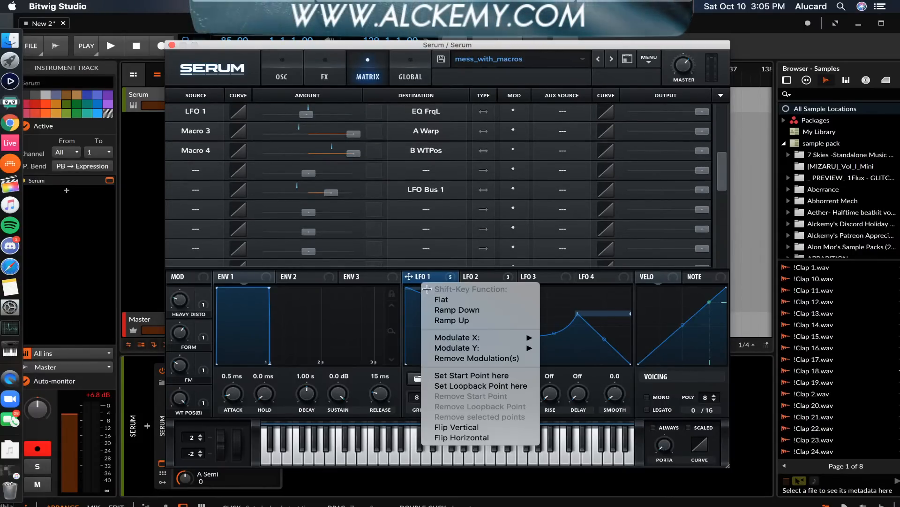
mouse_move(490, 337)
mouse_move(571, 348)
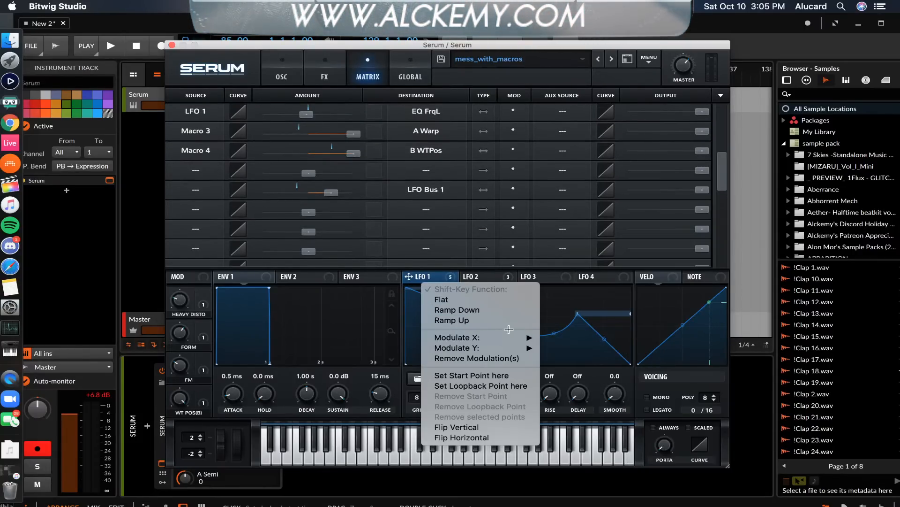
left_click(476, 358)
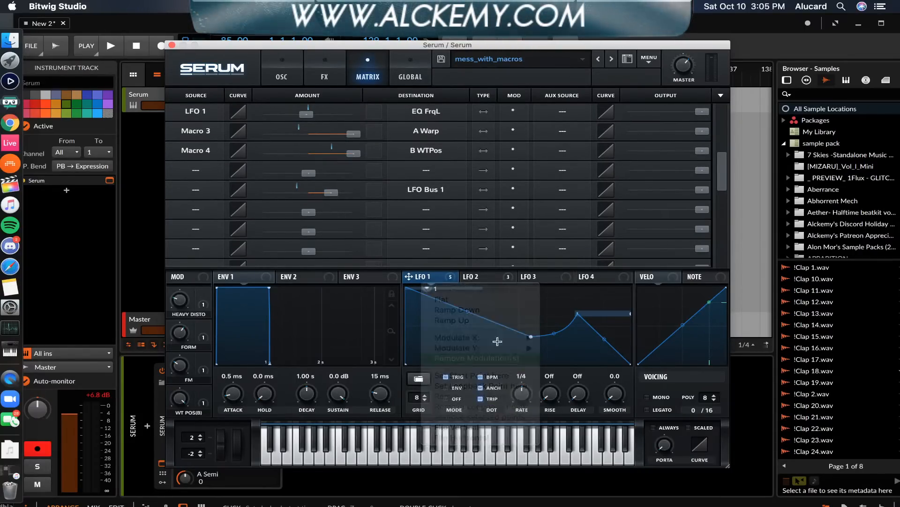
right_click(579, 318)
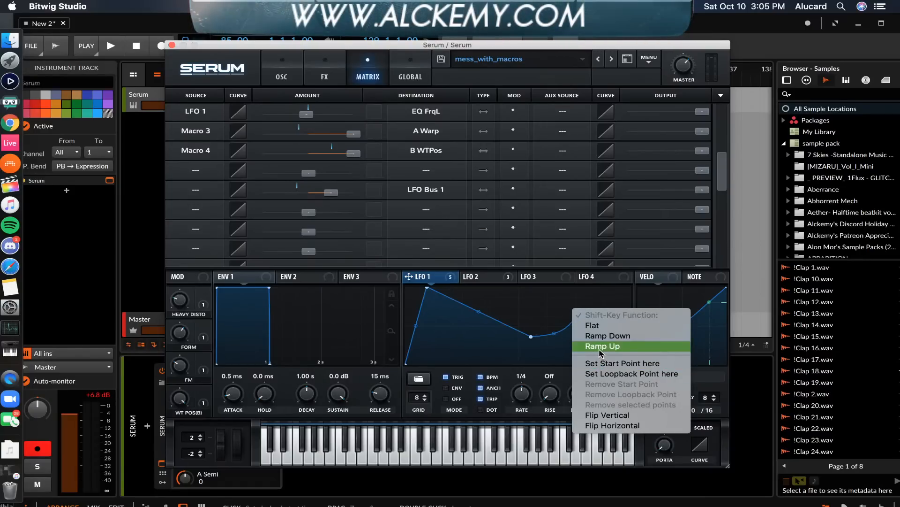
left_click(559, 346)
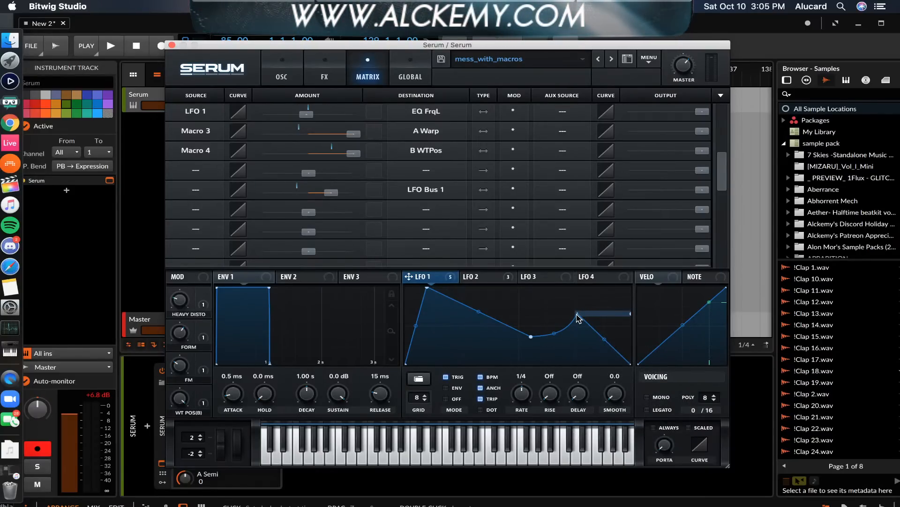
right_click(626, 310)
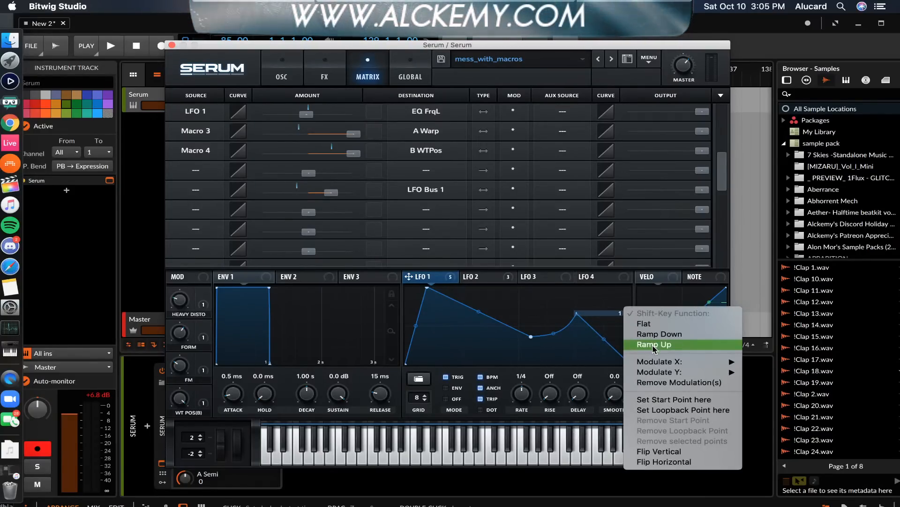
left_click(663, 381)
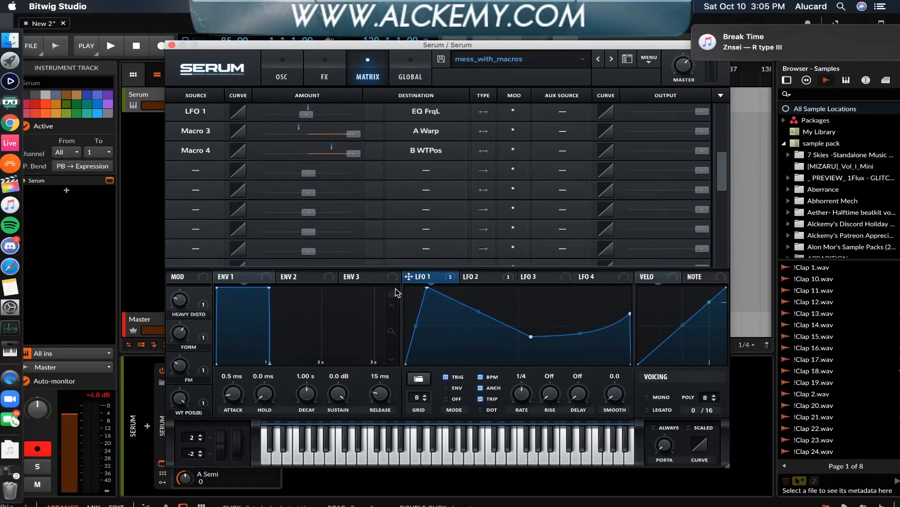
- Reshape LFO 3 to climb from zero at its start point to full height at the midpoint and hold there until the end
left_click(294, 277)
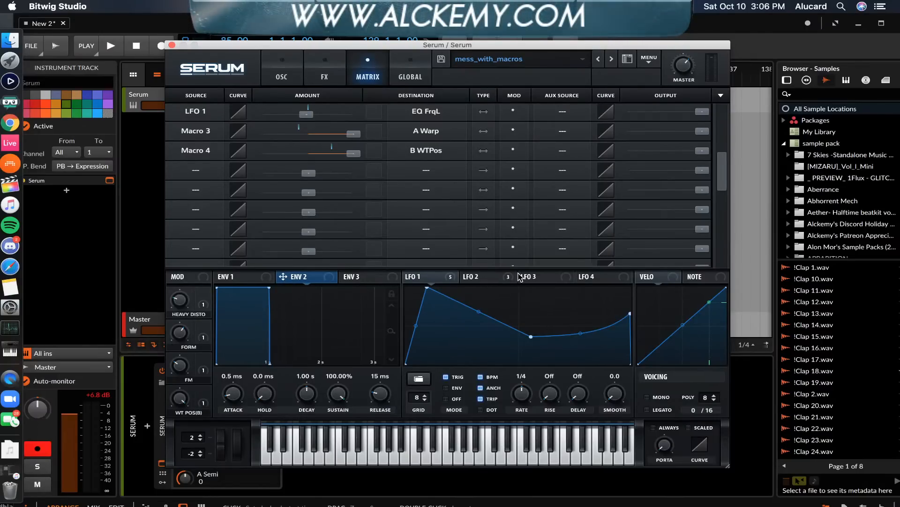
left_click(535, 278)
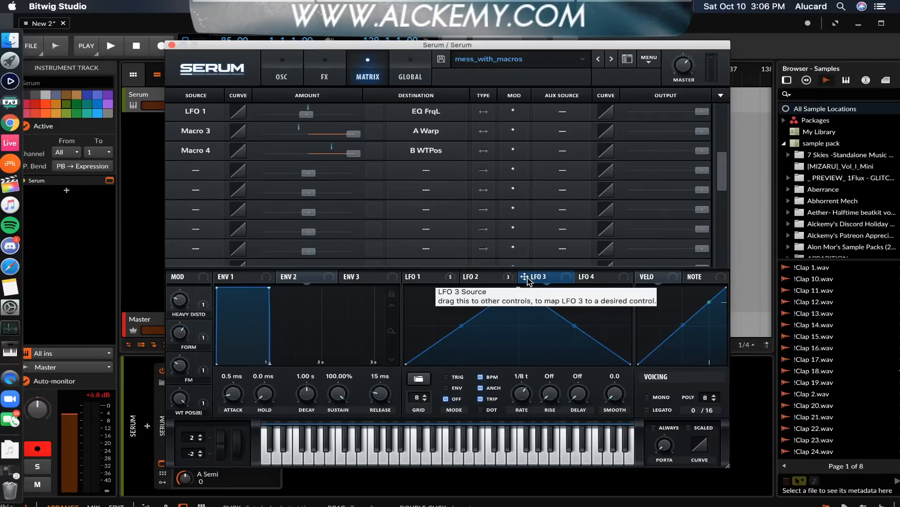
left_click_drag(630, 364, 631, 287)
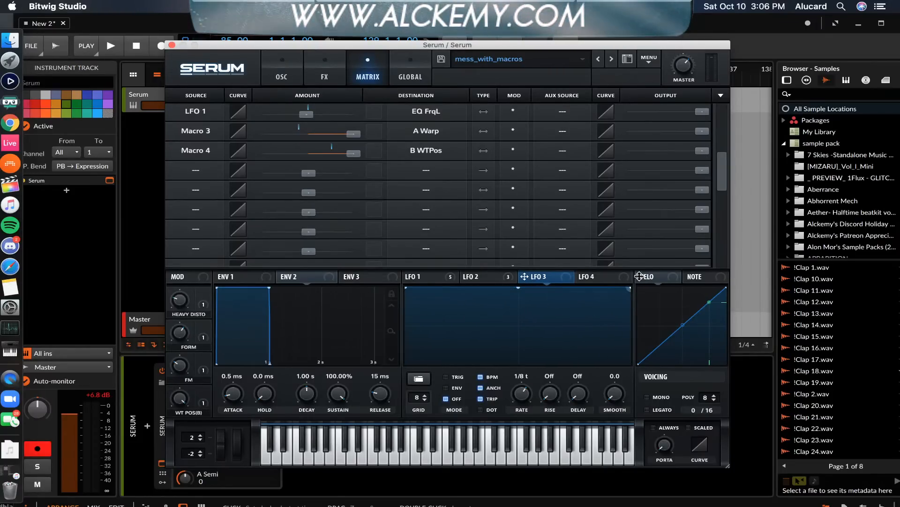
left_click_drag(428, 288, 407, 284)
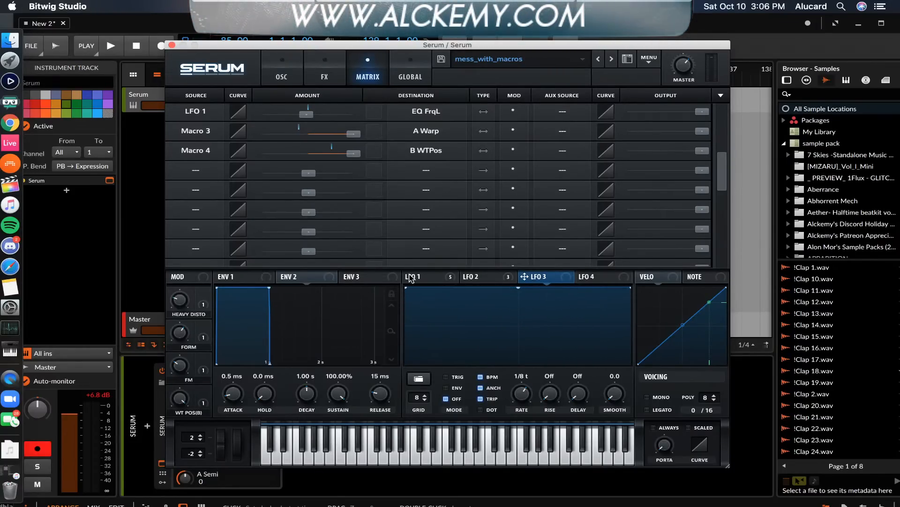
double_click(444, 320)
left_click_drag(444, 321, 404, 404)
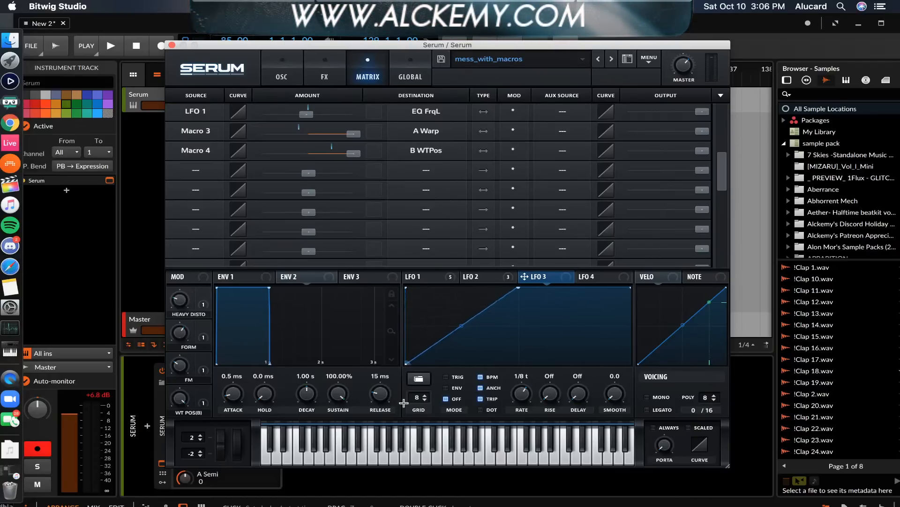
- Add a baseline point a little over a quarter of the way into LFO 3 to delay its ramp, and set its mode to ENV
double_click(487, 310)
left_click_drag(486, 311, 507, 381)
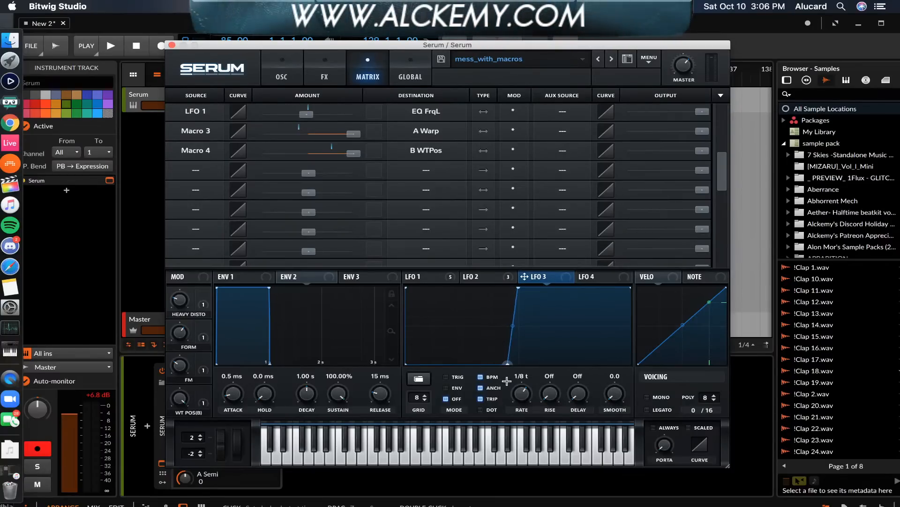
left_click(446, 387)
left_click_drag(508, 364, 467, 364)
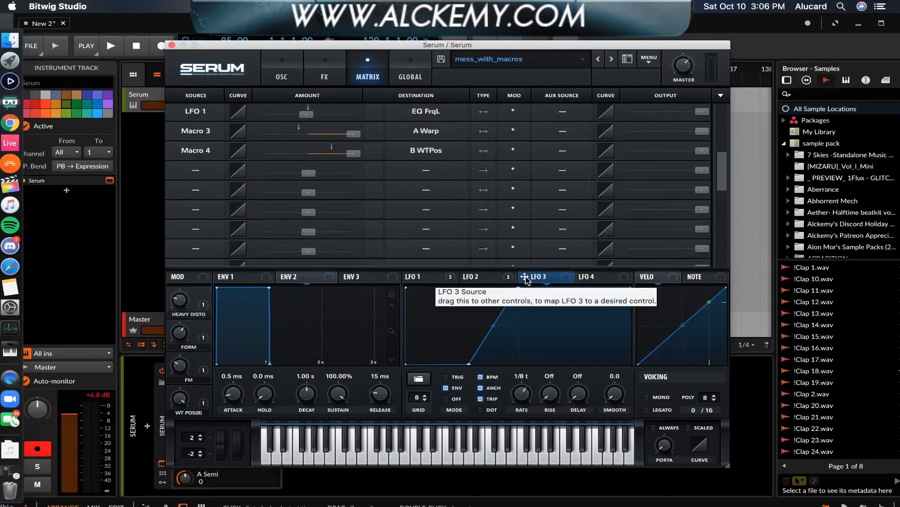
- Route LFO 3 to LFO1 Rate in the first empty matrix row with a small positive amount
left_click(415, 276)
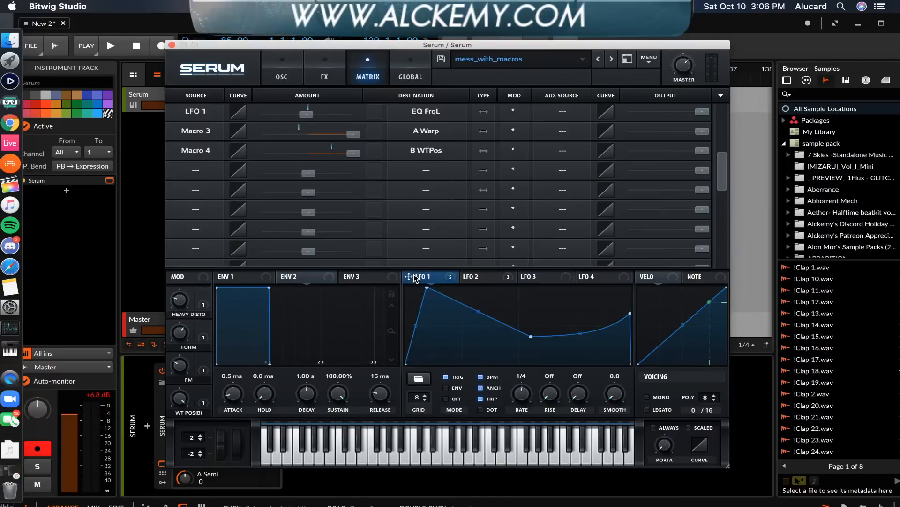
left_click(191, 170)
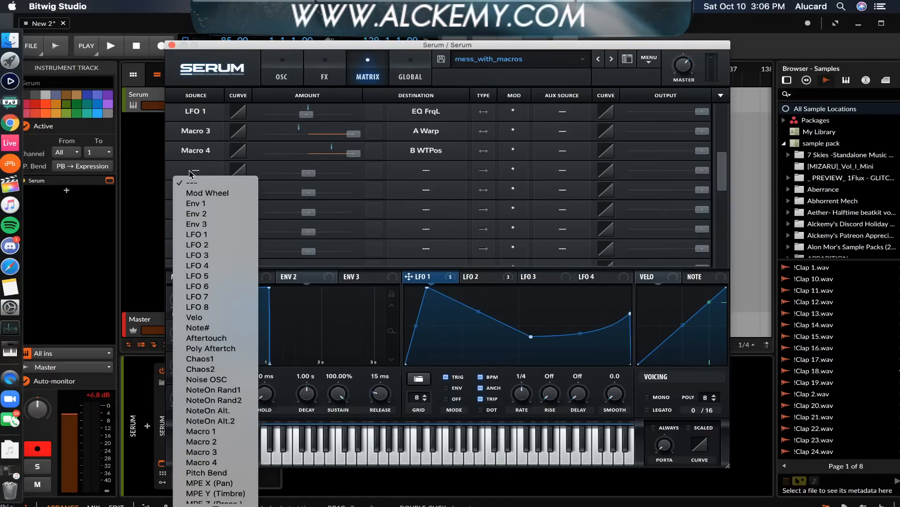
left_click(201, 255)
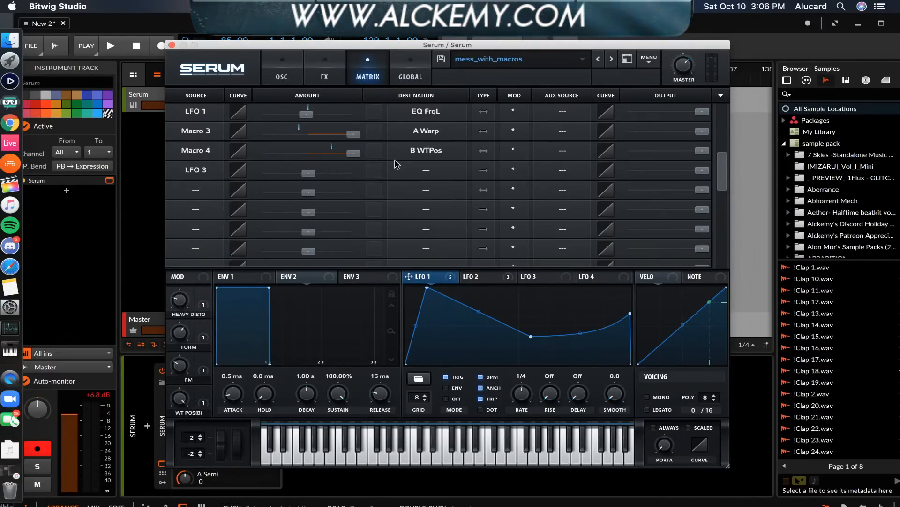
left_click(426, 171)
mouse_move(427, 248)
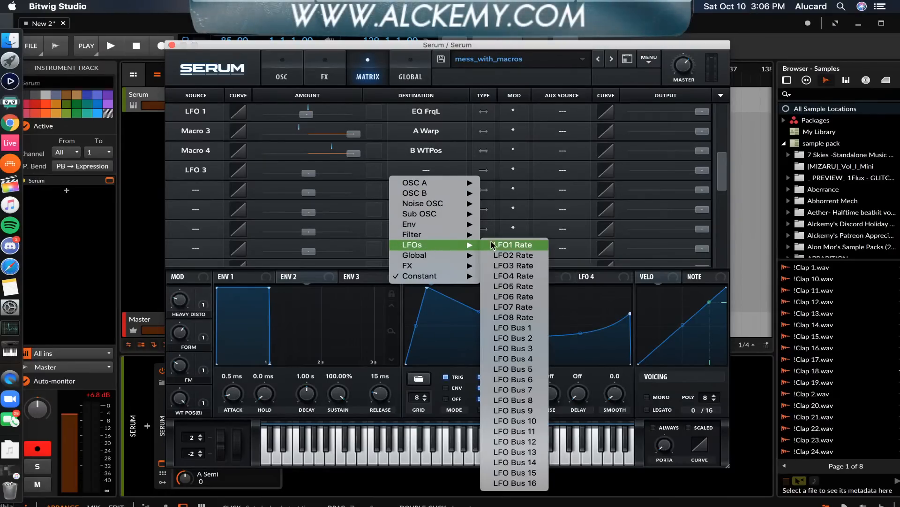
left_click(498, 245)
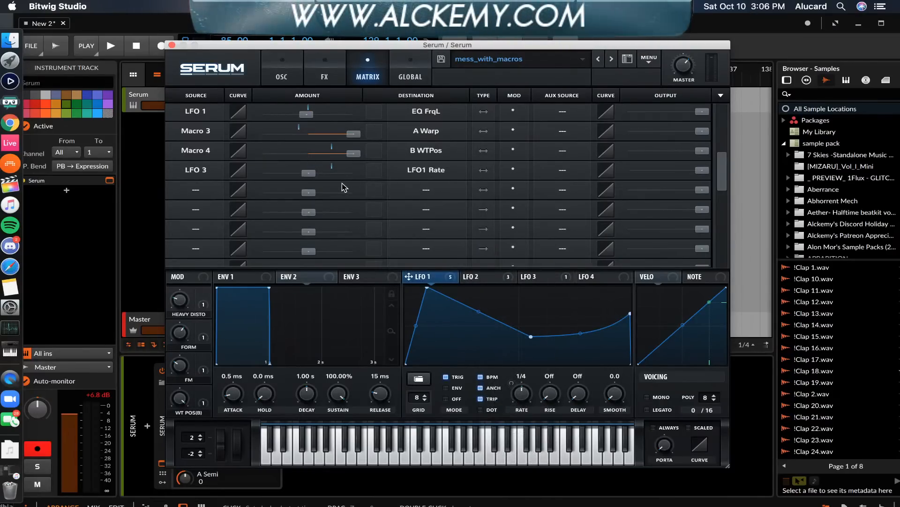
left_click_drag(307, 171, 315, 175)
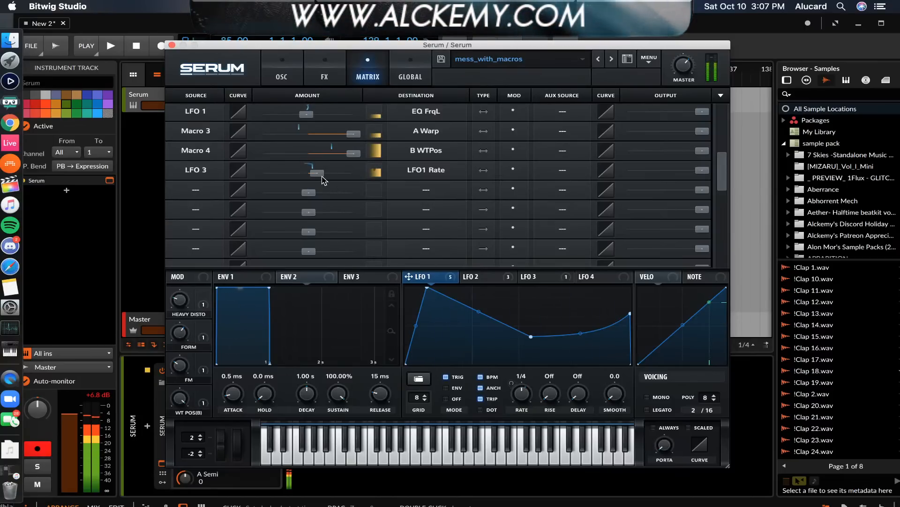
left_click_drag(318, 175, 321, 175)
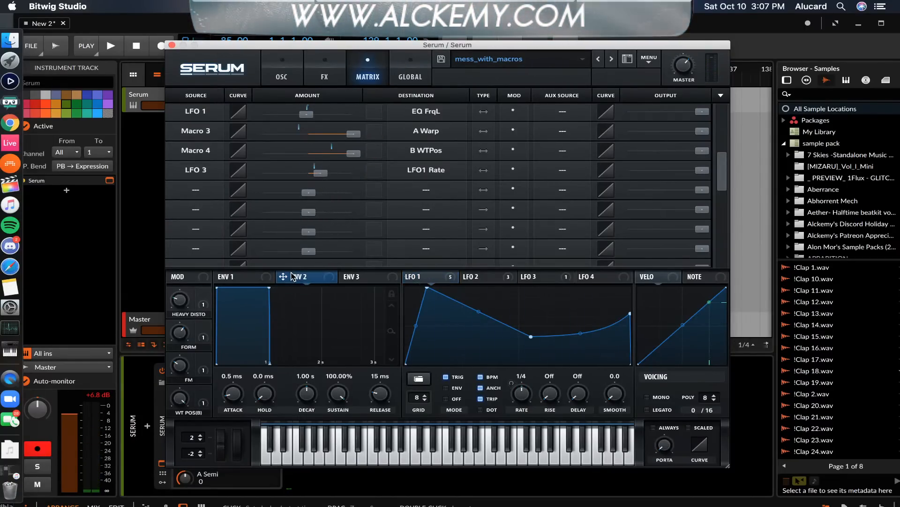
- Try a 1/8 triplet rate on LFO 1 and set it back to 1/4
left_click(526, 277)
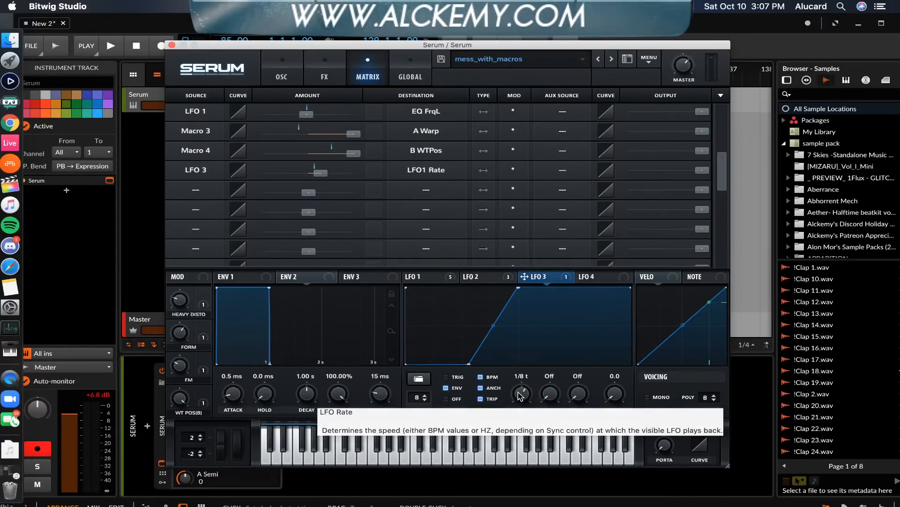
left_click(438, 278)
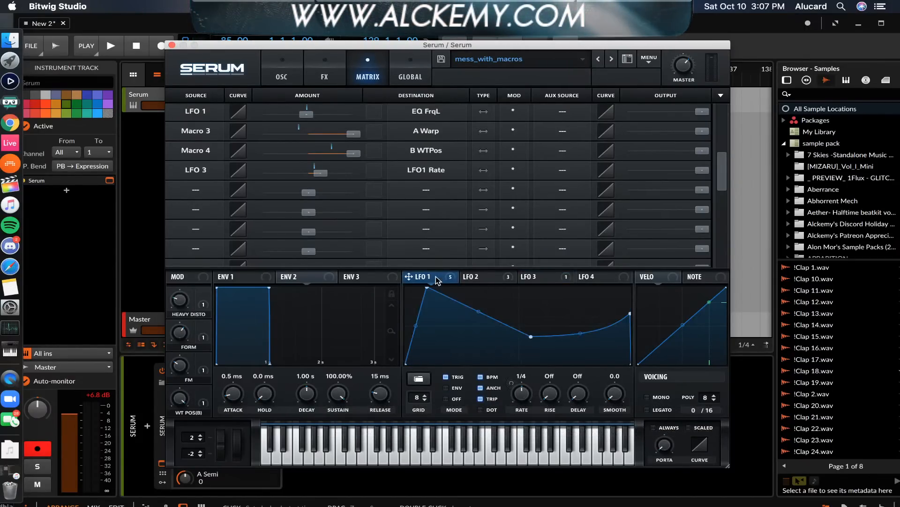
left_click_drag(523, 396, 523, 377)
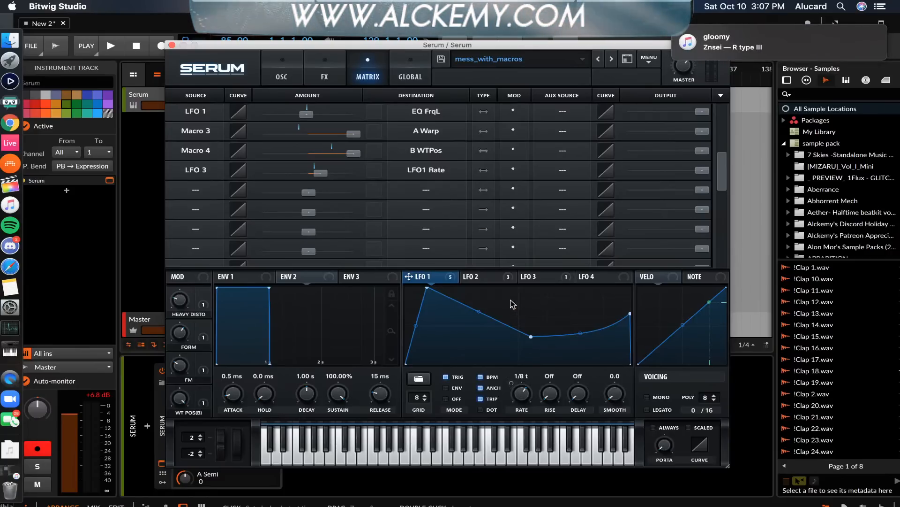
left_click_drag(525, 399, 526, 405)
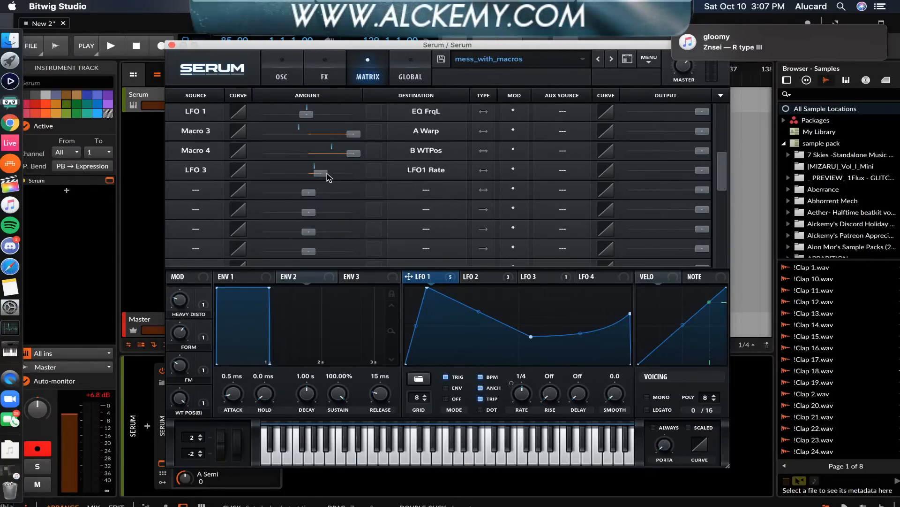
- Set LFO 3's rate to 1/4 and fine-tune the amount of its LFO1 Rate modulation
left_click_drag(327, 176, 330, 178)
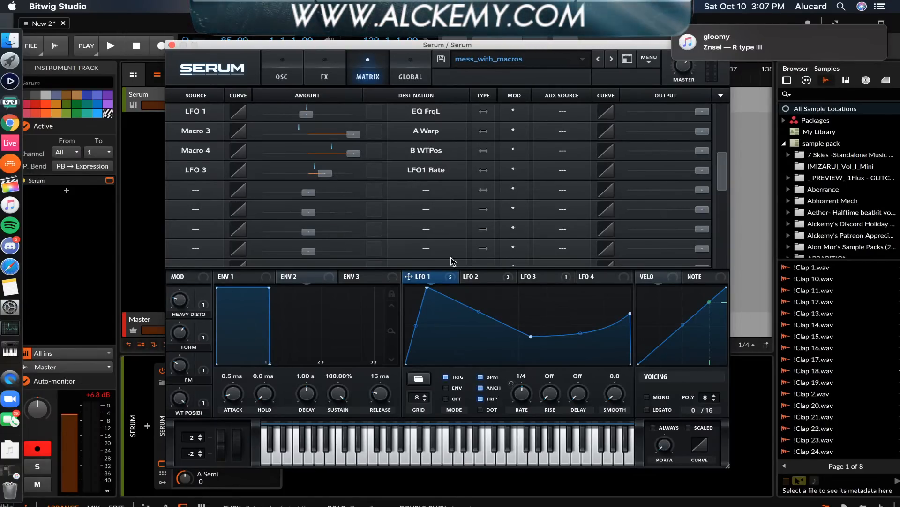
left_click(529, 279)
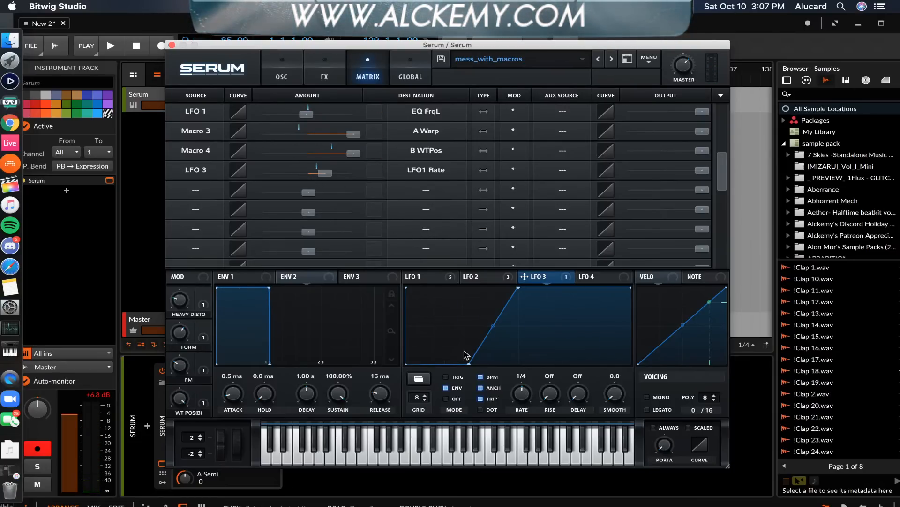
left_click_drag(326, 177, 322, 178)
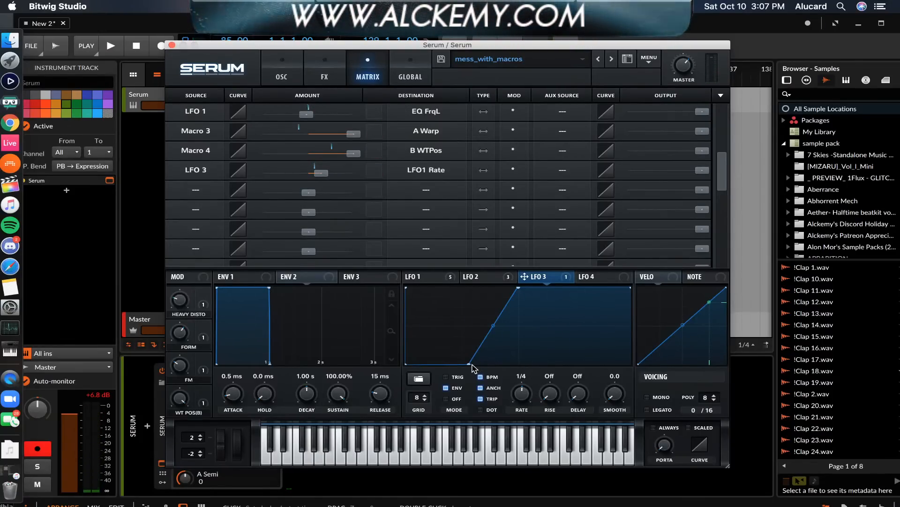
- Move the start of LFO 3's ramp to about 40% of its length and check LFO 1 and LFO 2 against it
left_click_drag(472, 365, 493, 368)
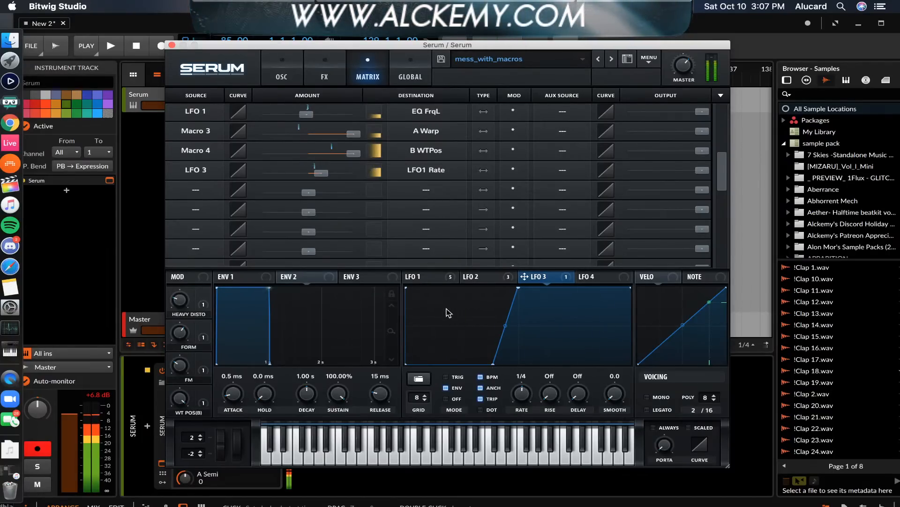
left_click(434, 279)
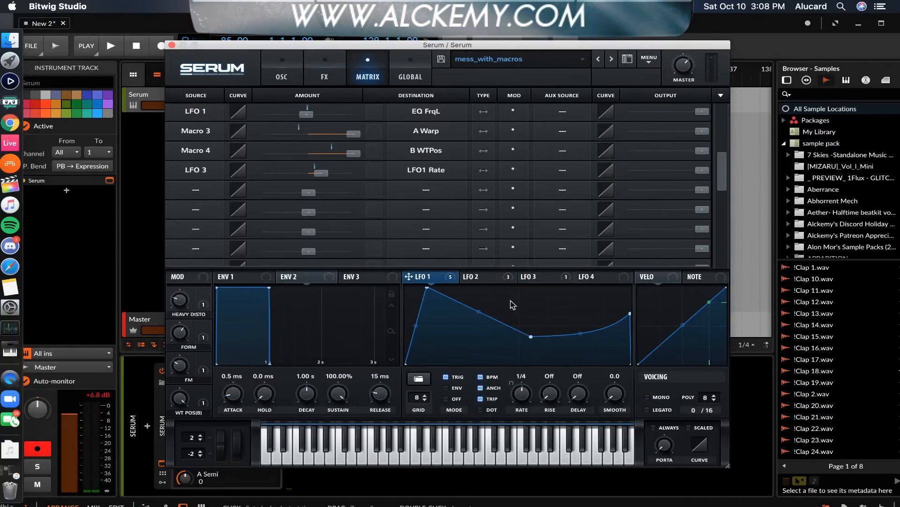
left_click(480, 280)
left_click(539, 280)
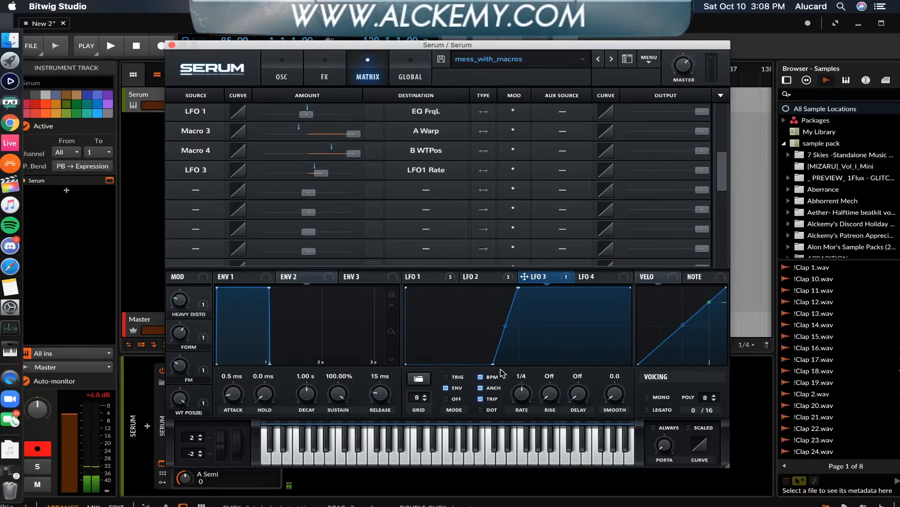
- Move the start of LFO 3's ramp to about 43% of its length and reduce its LFO1 Rate modulation amount slightly
left_click_drag(491, 362, 500, 363)
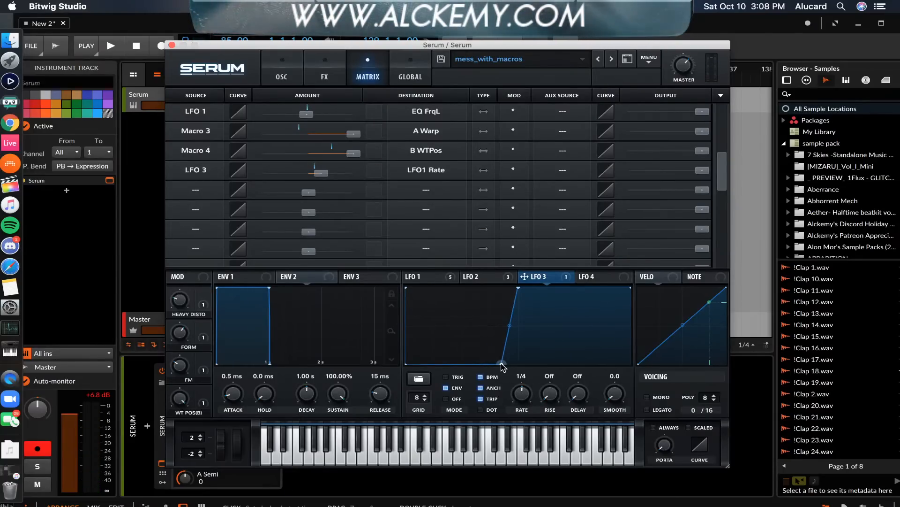
mouse_move(327, 179)
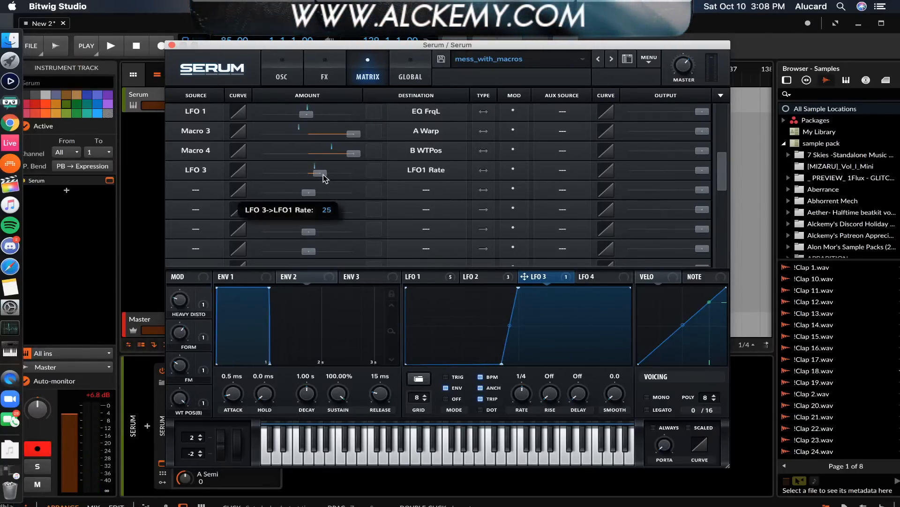
left_click_drag(326, 178, 323, 177)
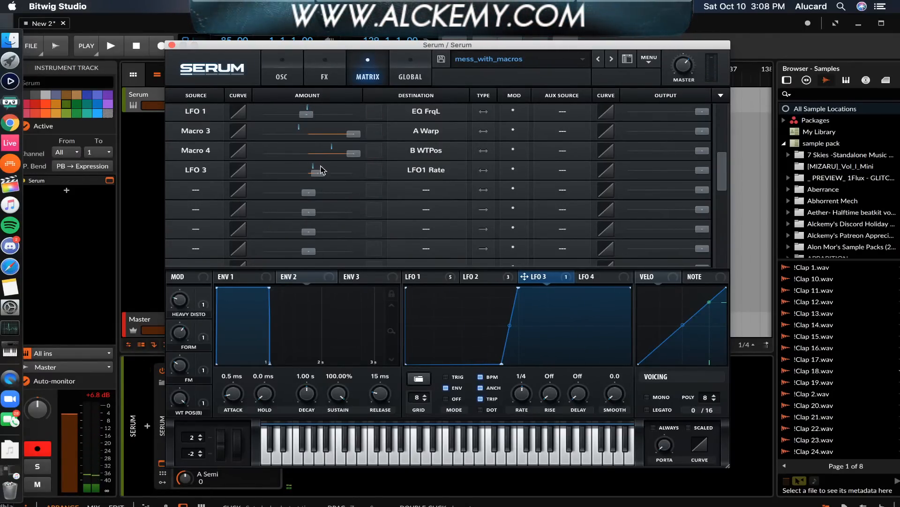
- Return to the oscillator view and try different settings of the FORM, HEAVY DISTO and WT POS(B) macros
left_click(276, 82)
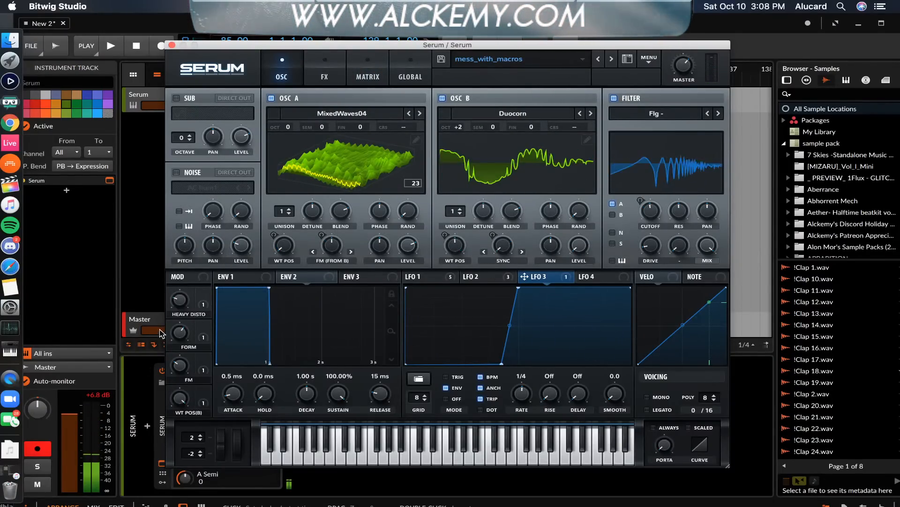
left_click_drag(682, 65, 671, 35)
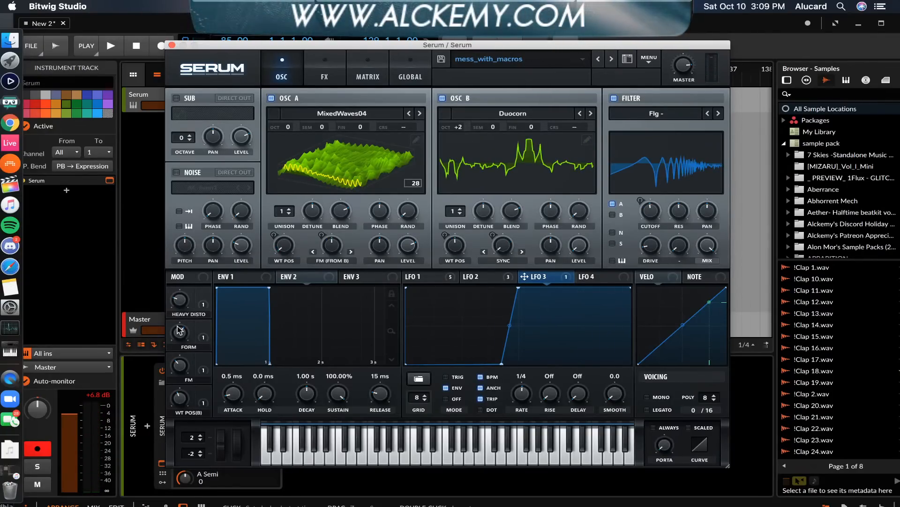
mouse_move(179, 333)
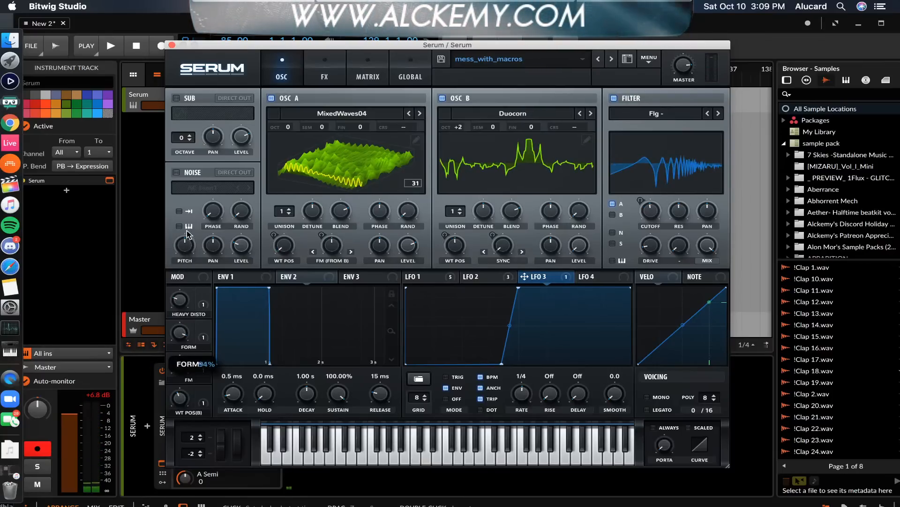
left_click_drag(184, 299, 184, 271)
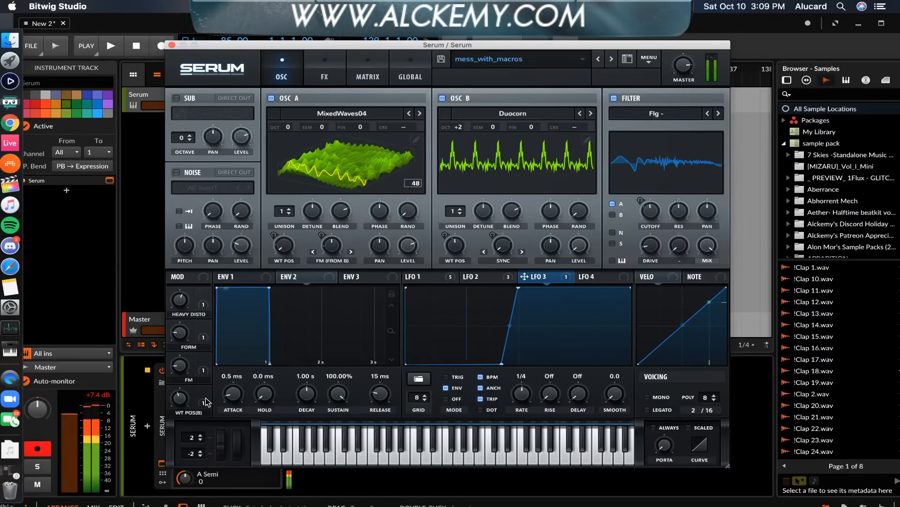
left_click_drag(179, 402, 179, 402)
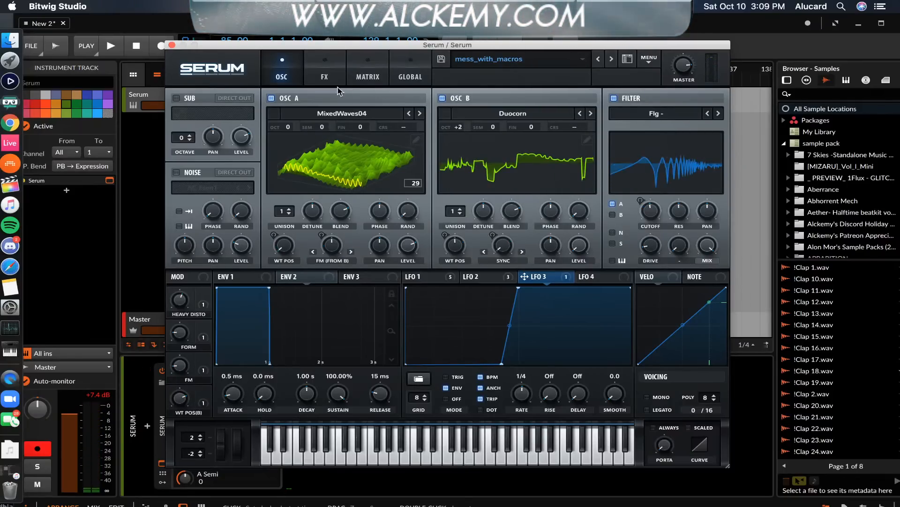
- Review the effects chain and compare the shapes and settings of LFO 1, LFO 2 and LFO 3
left_click(324, 74)
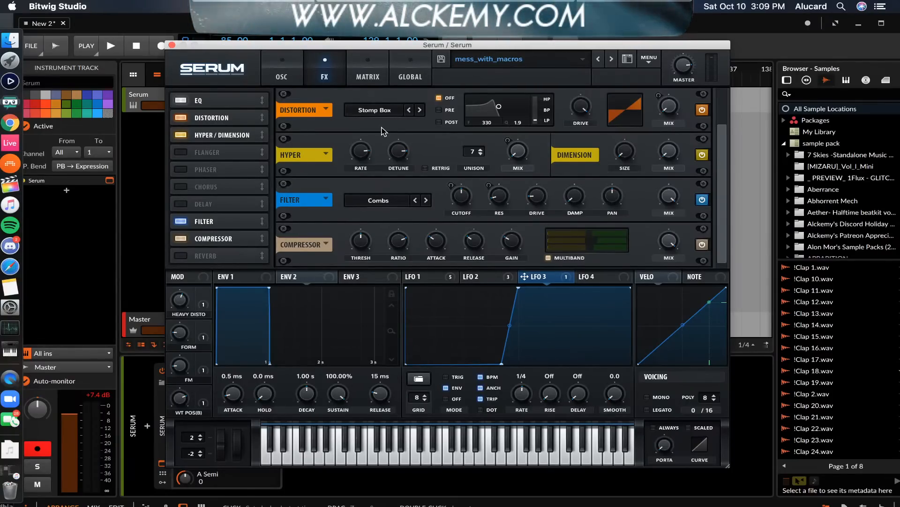
left_click(289, 77)
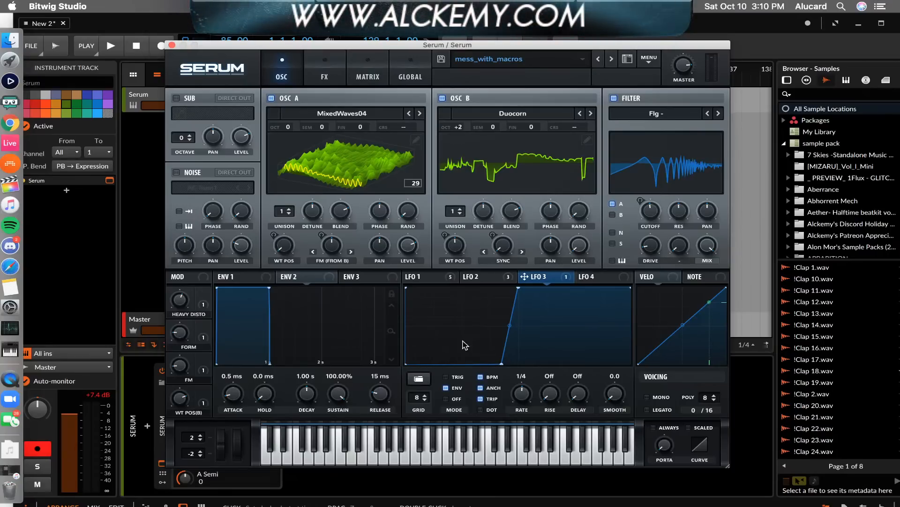
left_click(425, 275)
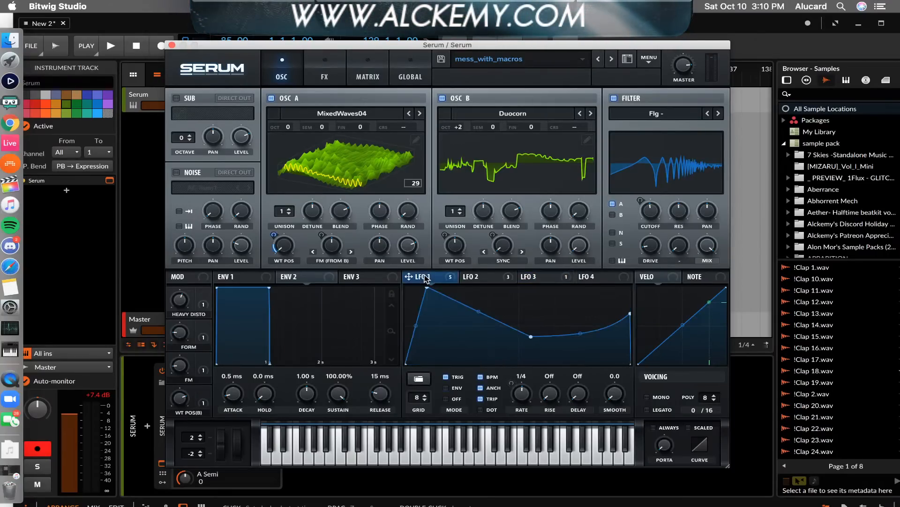
left_click(480, 279)
left_click(531, 280)
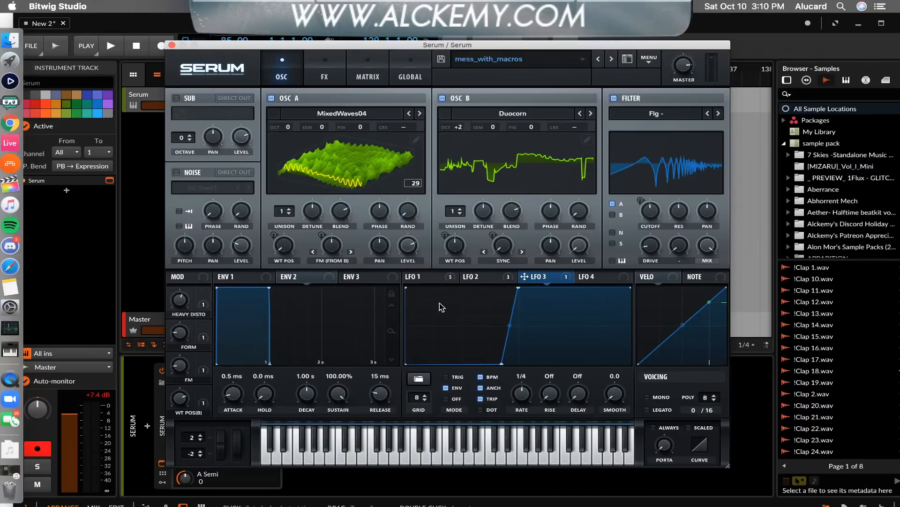
left_click(424, 276)
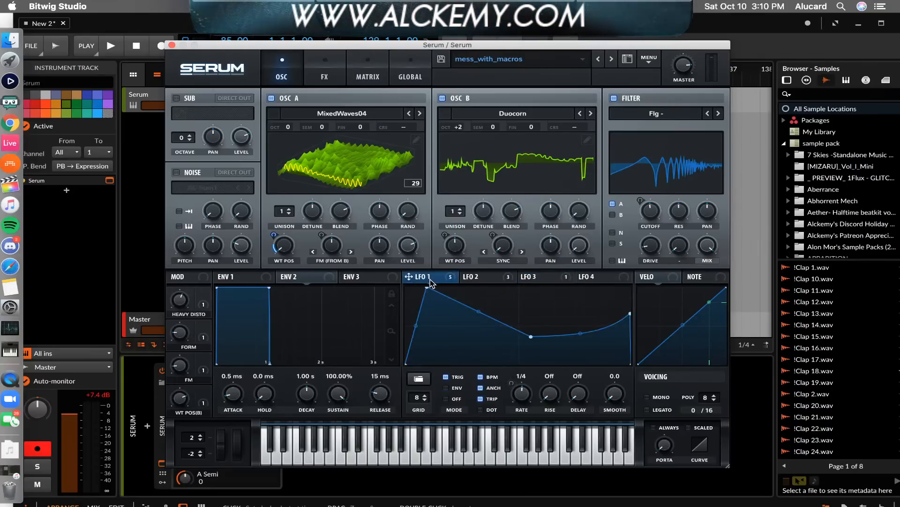
mouse_move(539, 280)
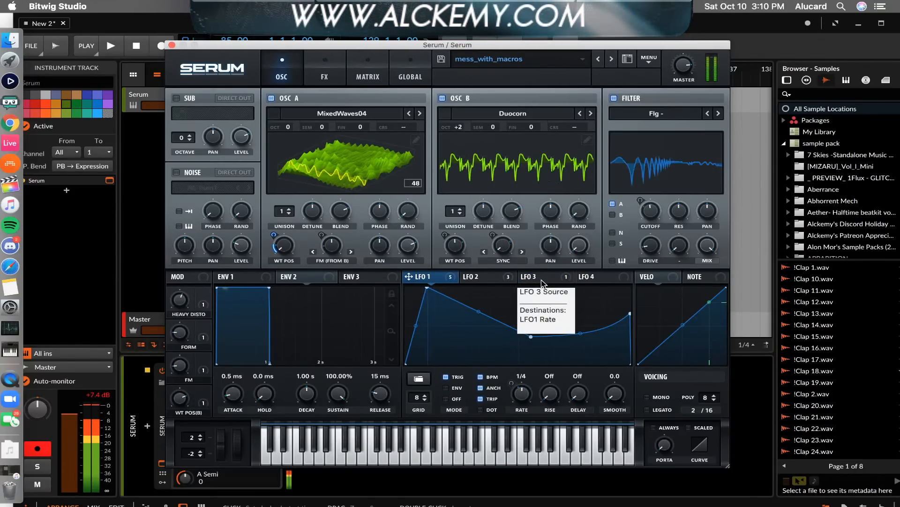
left_click(538, 278)
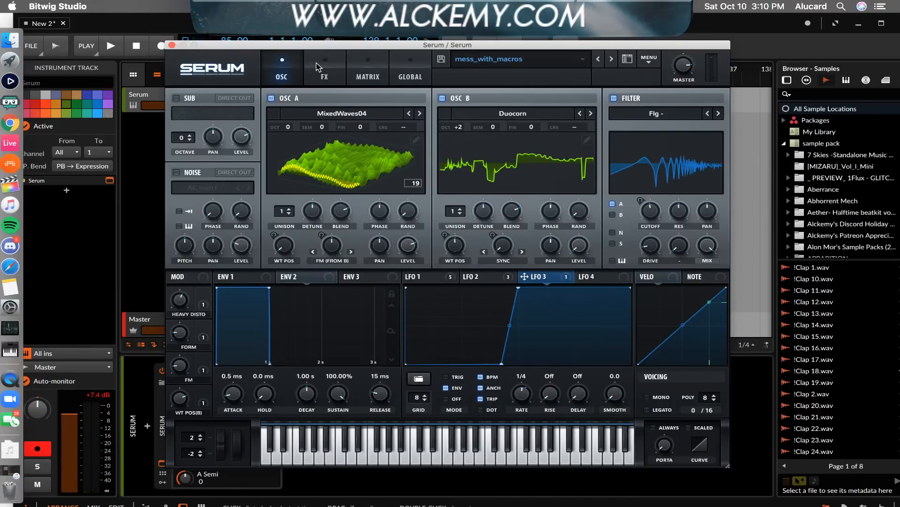
- Save the edited preset in the User folder as "mess_with_macros ALCKEM EDIT"
left_click_drag(266, 48, 257, 44)
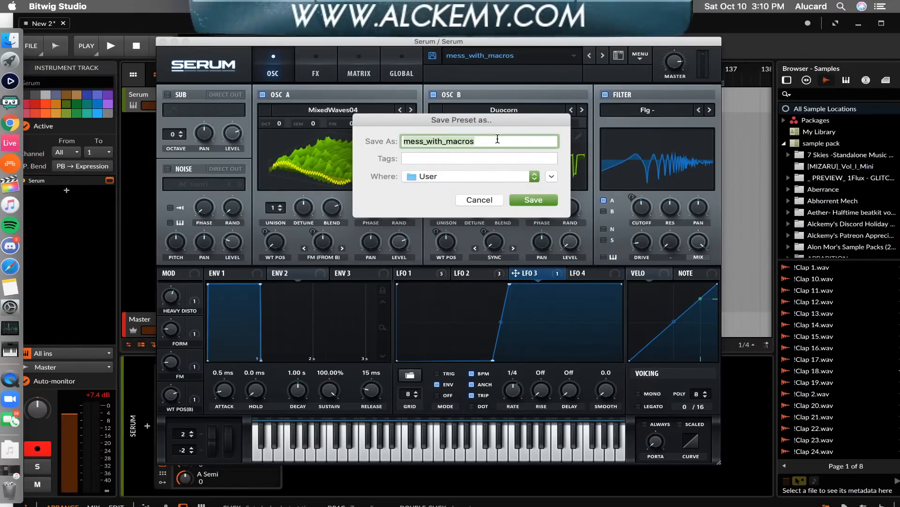
left_click(498, 139)
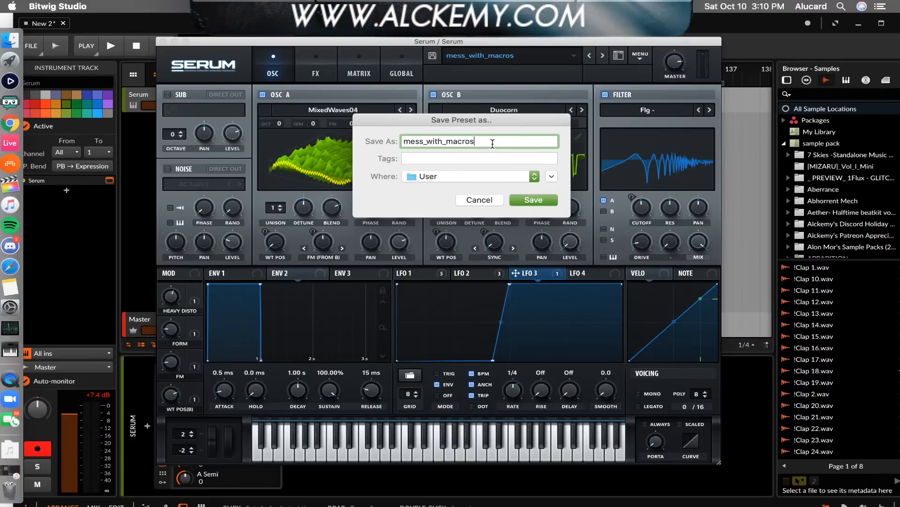
type("ALCKEM")
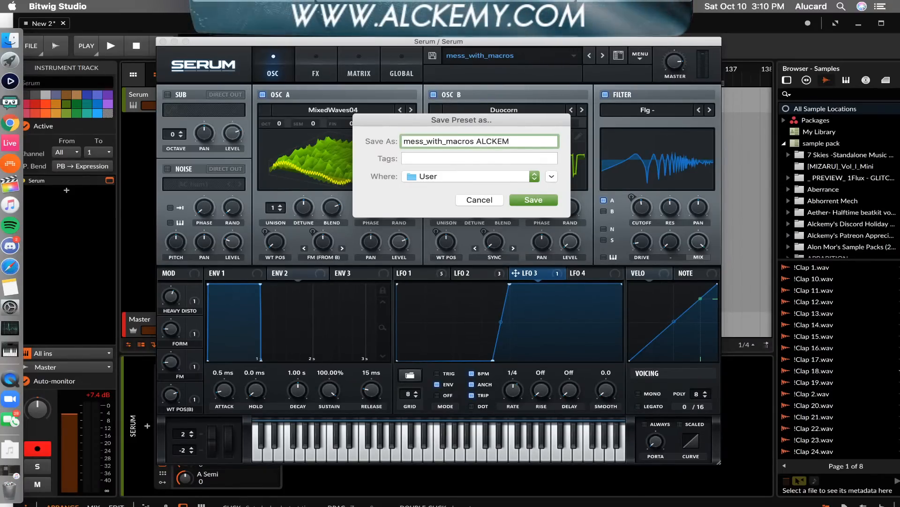
type(" EDIT")
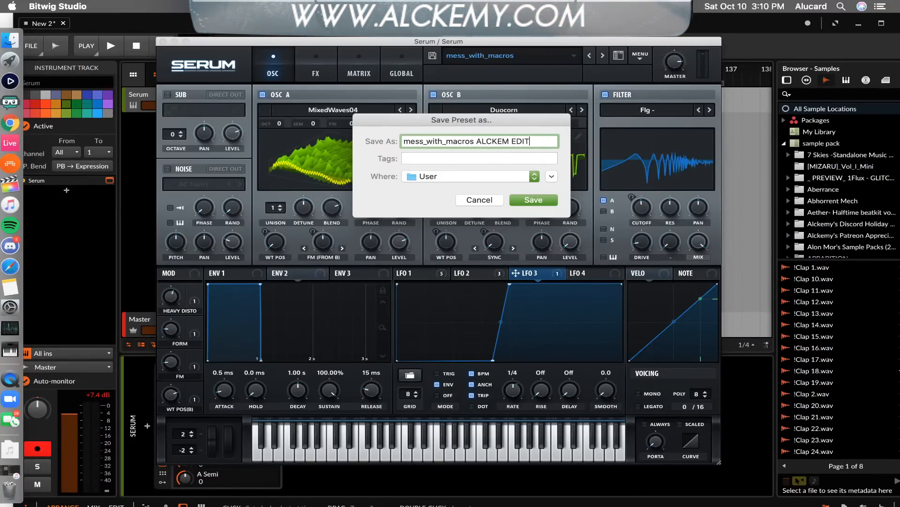
left_click(533, 200)
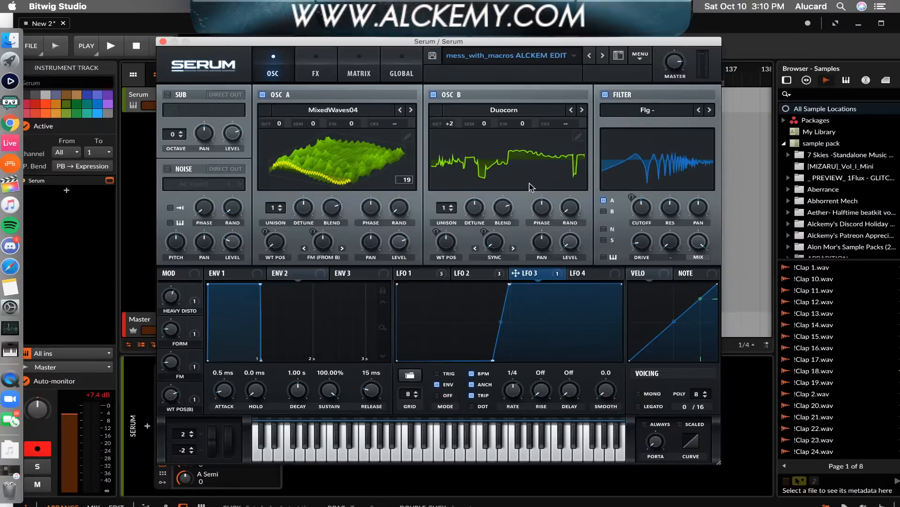
- Close the Serum window, minimize Bitwig Studio and switch to the #free-stuff channel in Discord
left_click_drag(402, 42, 412, 43)
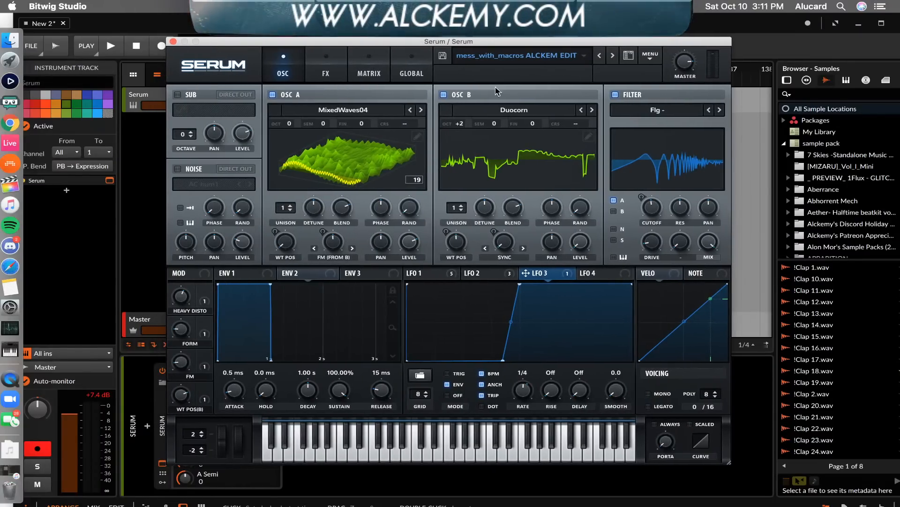
left_click(173, 42)
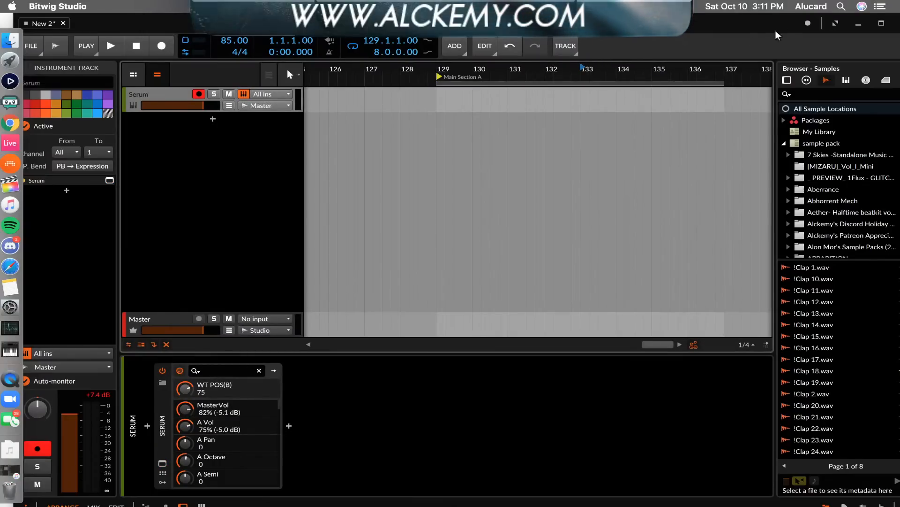
left_click(858, 26)
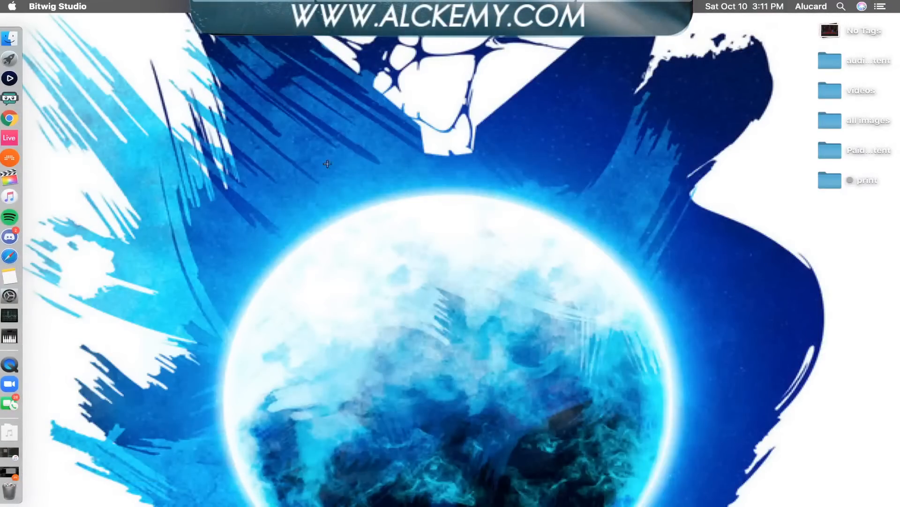
left_click(10, 236)
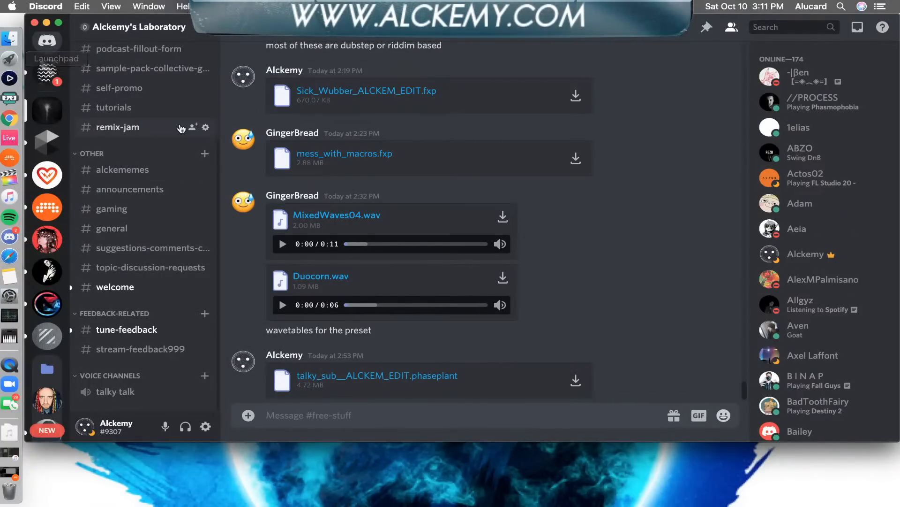
scroll(246, 149, "down", 1)
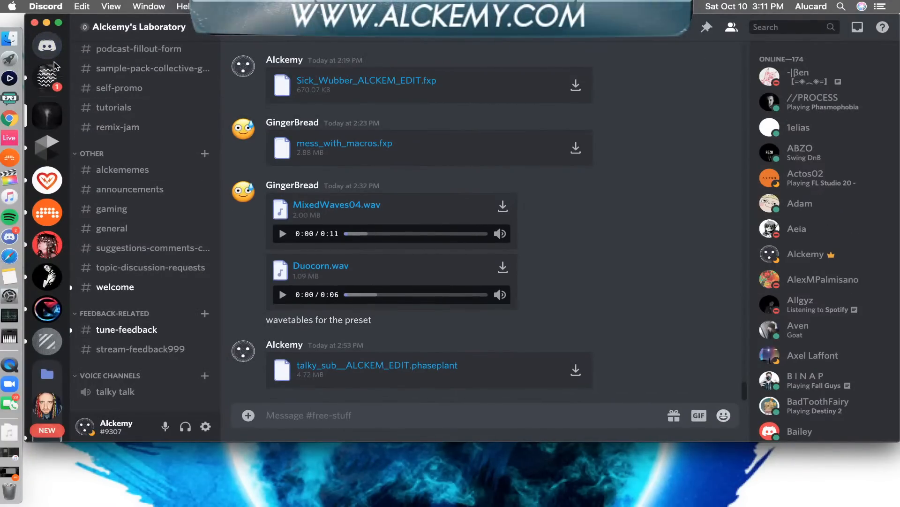
scroll(308, 268, "up", 3)
scroll(327, 392, "down", 3)
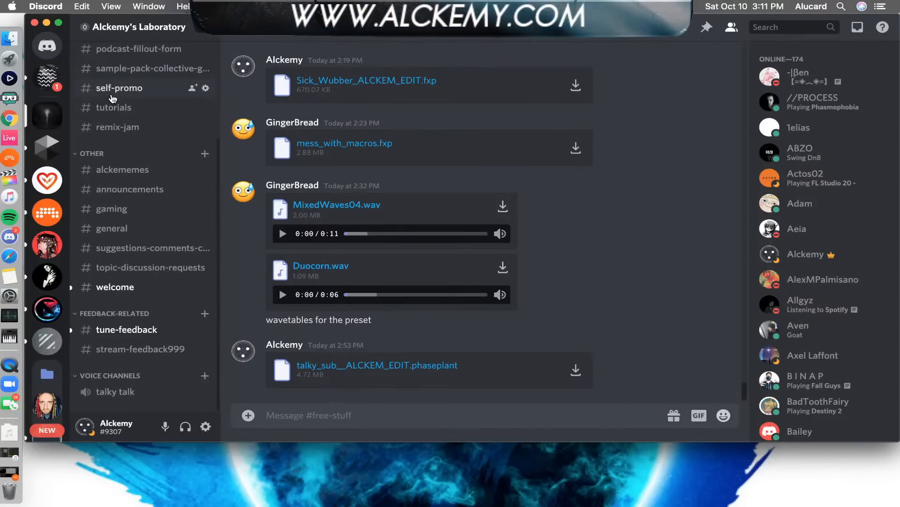
- Open the Xfer Records folder in a Finder window
left_click(10, 37)
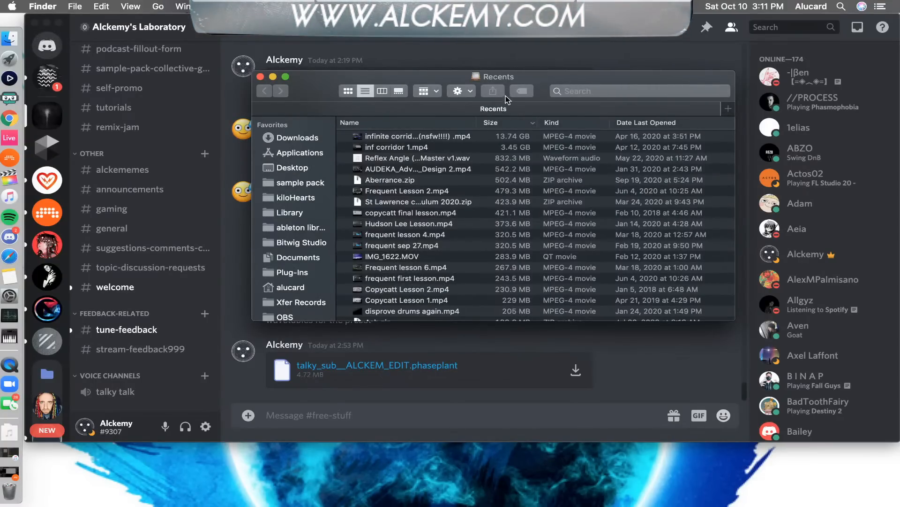
scroll(317, 179, "down", 3)
scroll(317, 179, "down", 1)
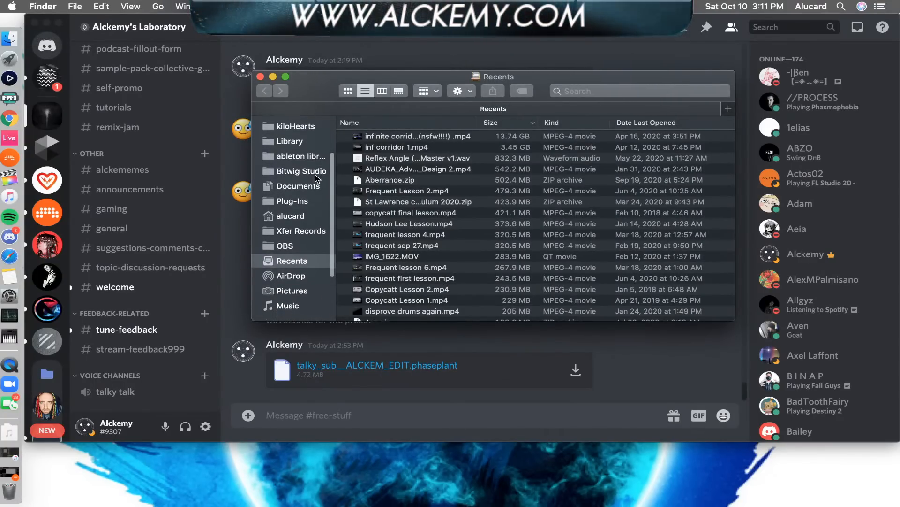
left_click(300, 230)
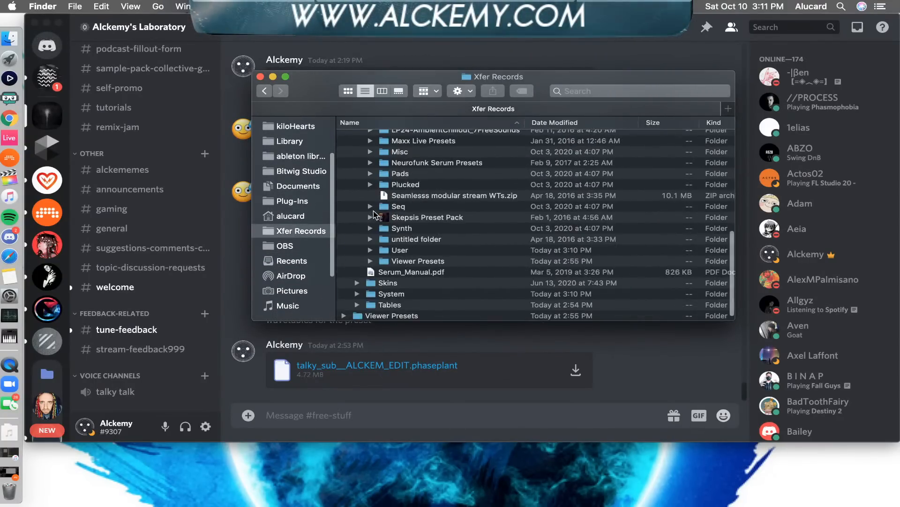
- Expand the User presets folder, sort the files by date modified and select the mess_with_macros ALCKEM EDIT preset
scroll(356, 304, "down", 5)
left_click(346, 305)
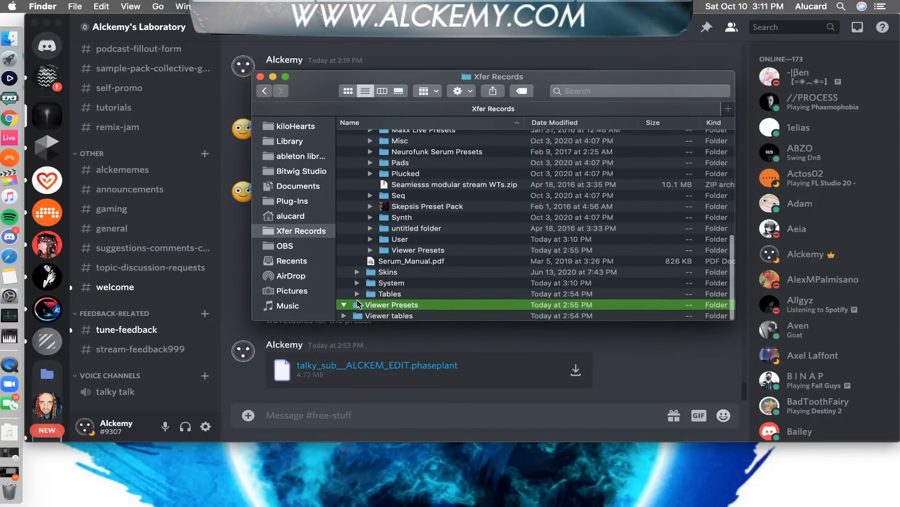
left_click(371, 240)
scroll(422, 216, "down", 3)
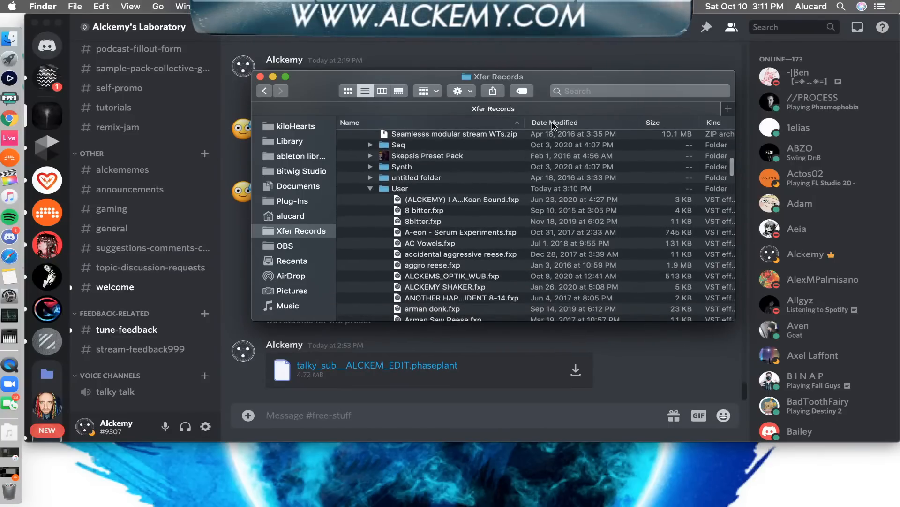
left_click(554, 123)
left_click(455, 202)
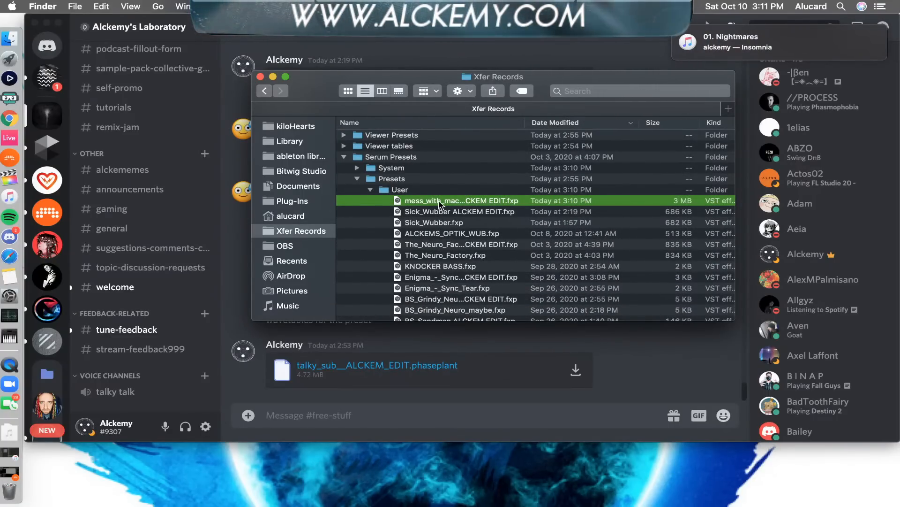
- Upload mess_with_macros ALCKEM EDIT.fxp to Discord's #free-stuff channel without a comment and close the Finder window
left_click_drag(438, 201, 440, 365)
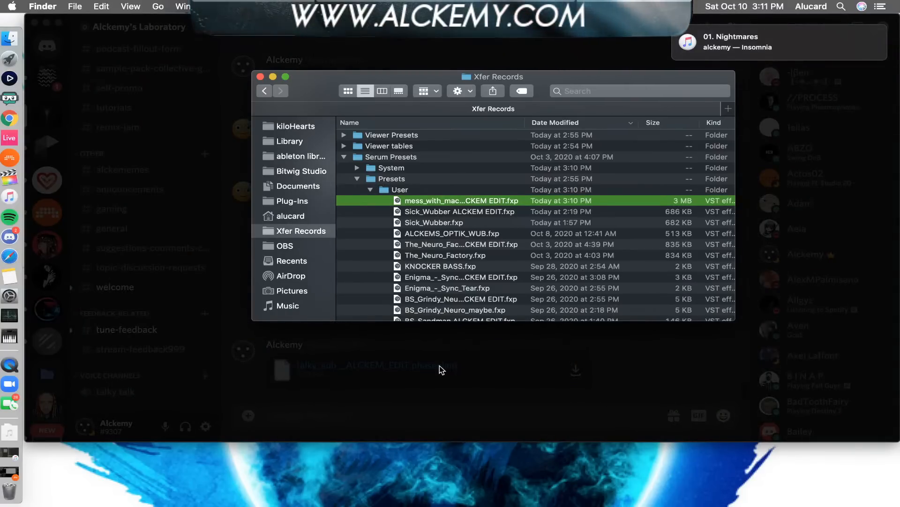
left_click(261, 78)
left_click(598, 283)
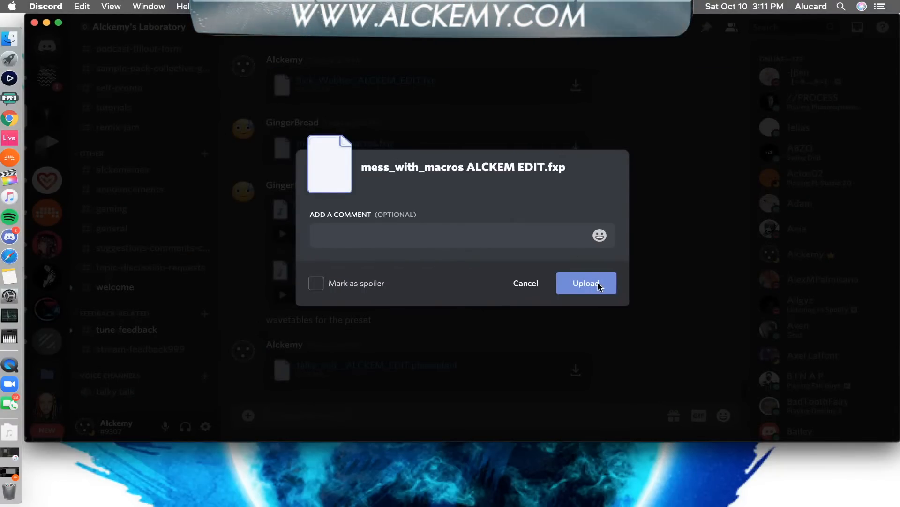
left_click(598, 282)
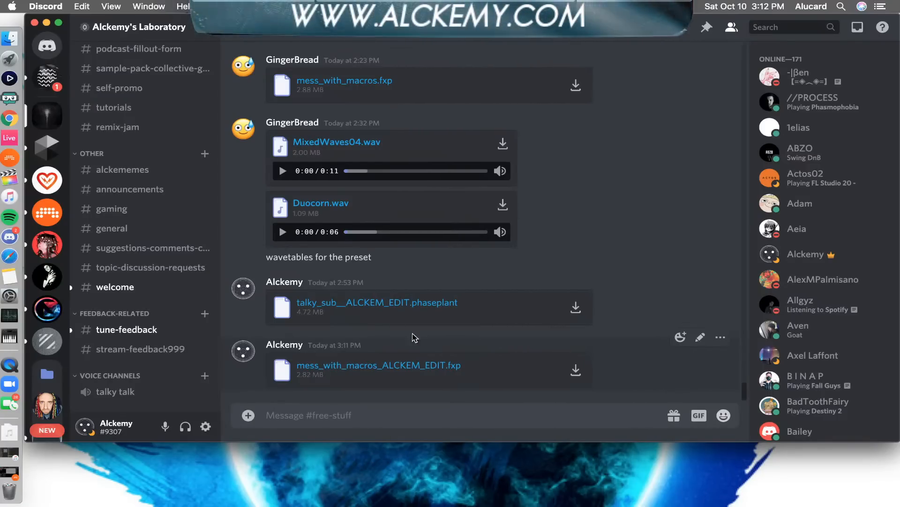
- Switch to Bitwig Studio, open the Serum plugin window, review the preset's effects rack from EQ to Compressor and close the window
left_click(10, 78)
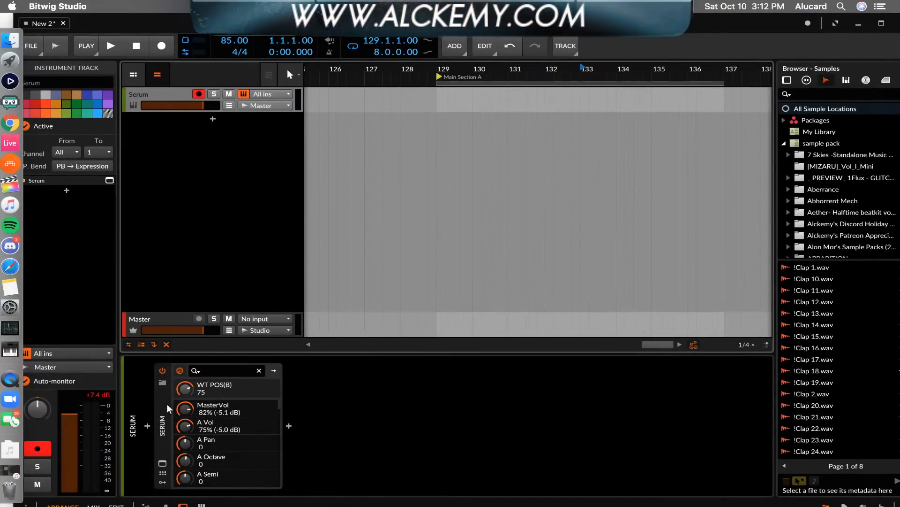
left_click(162, 463)
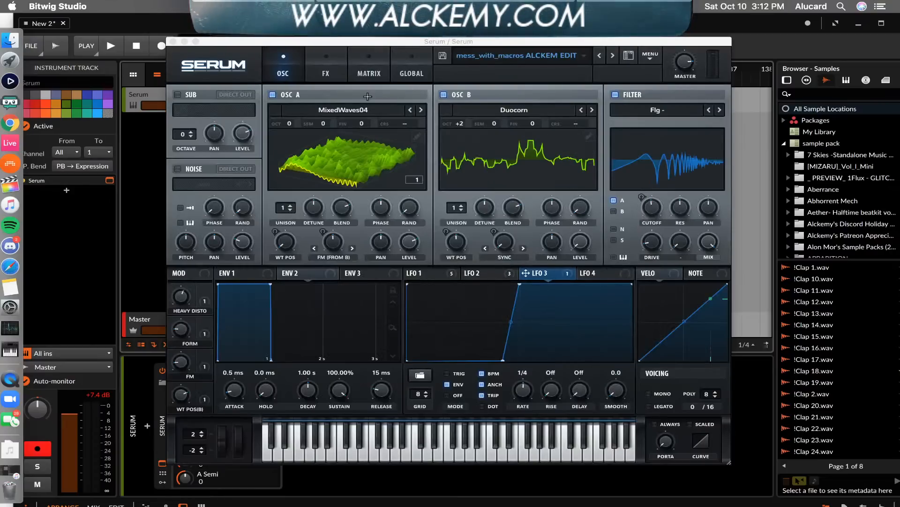
left_click(326, 74)
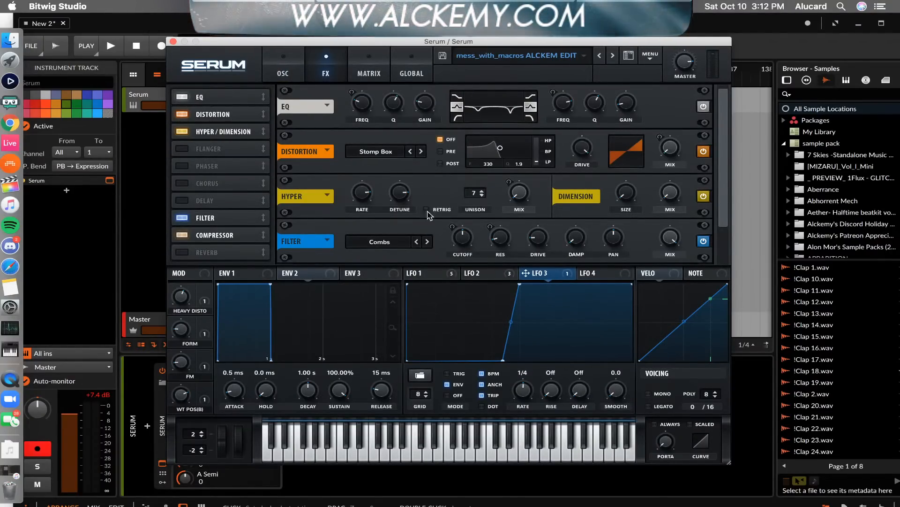
left_click(229, 236)
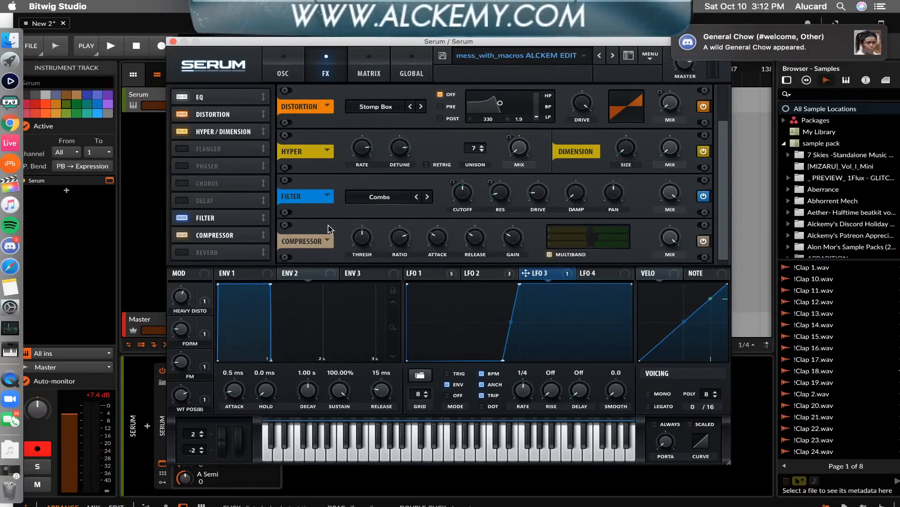
scroll(330, 229, "up", 1)
scroll(330, 229, "up", 2)
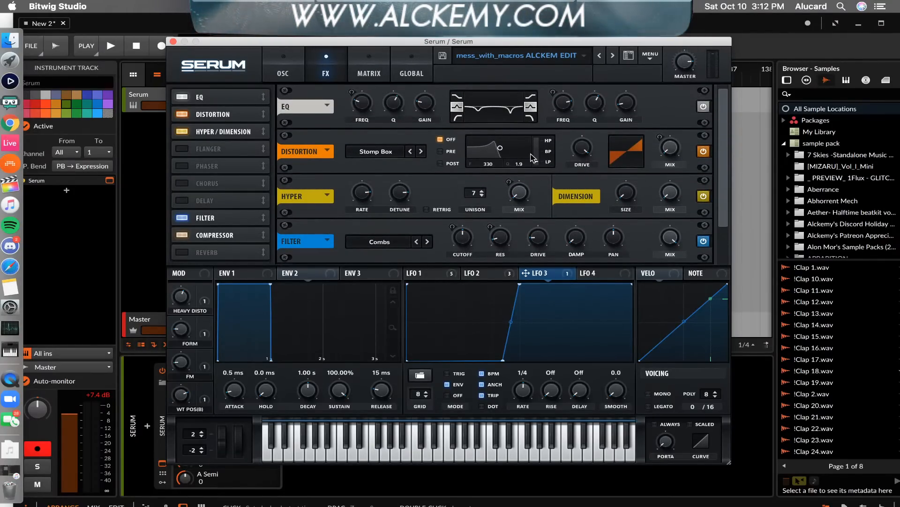
scroll(488, 230, "down", 3)
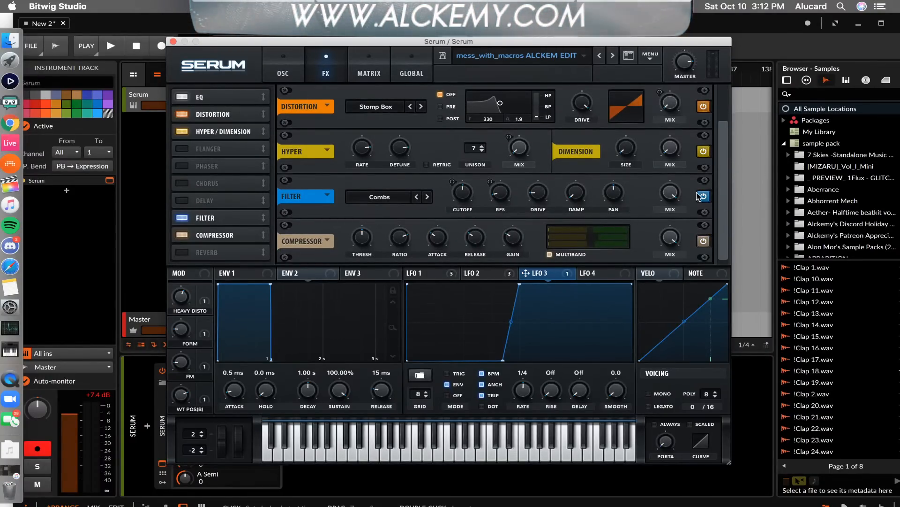
scroll(718, 187, "up", 3)
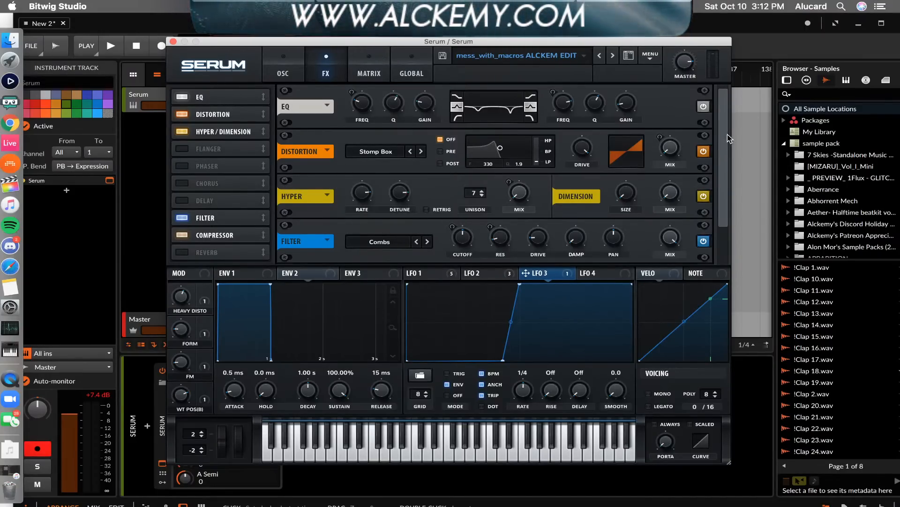
left_click_drag(726, 135, 716, 69)
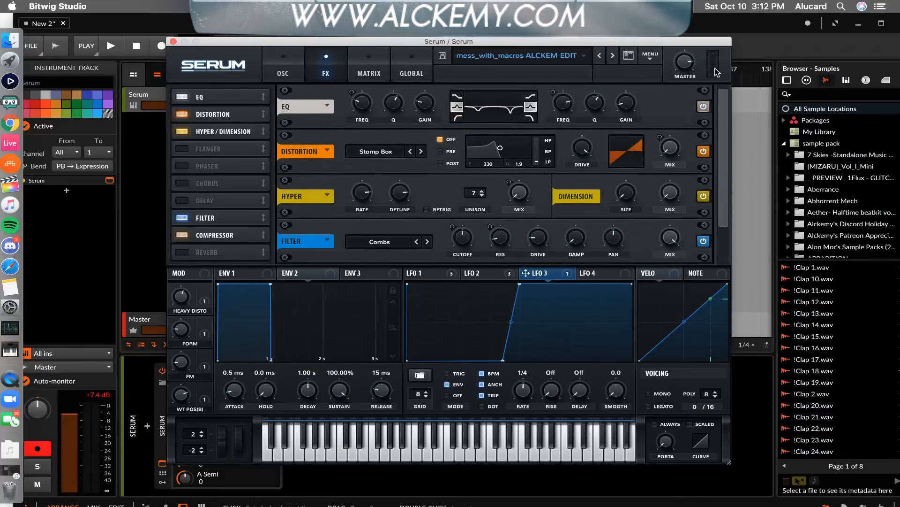
left_click(173, 41)
- Switch to Discord and look back through the presets and samples shared in the #free-stuff channel
left_click(11, 246)
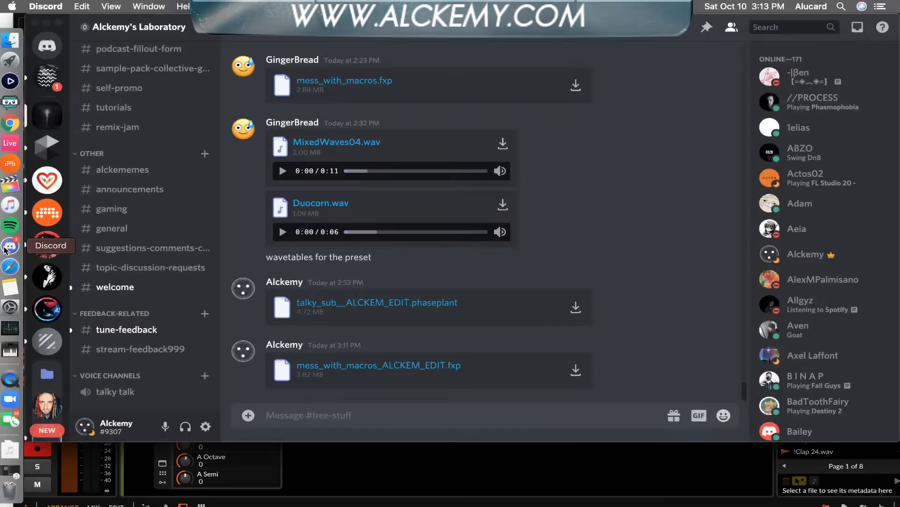
scroll(460, 244, "up", 15)
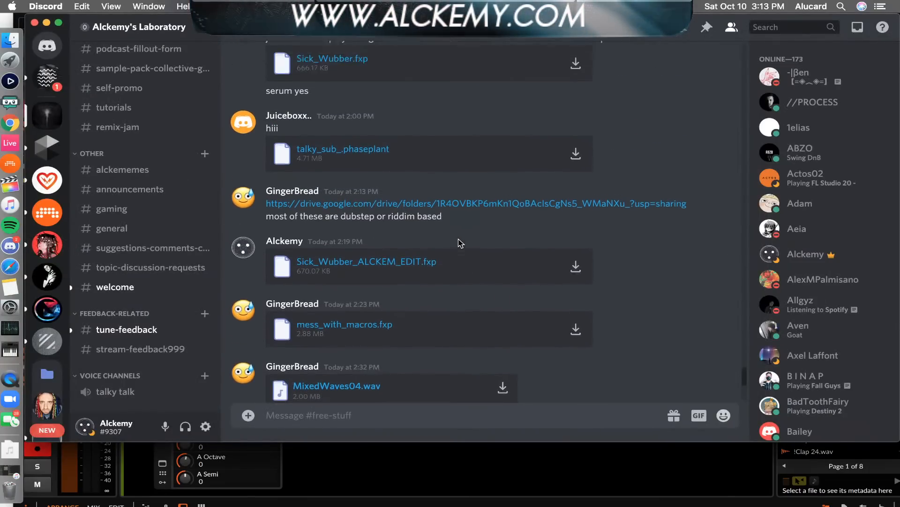
scroll(460, 244, "up", 15)
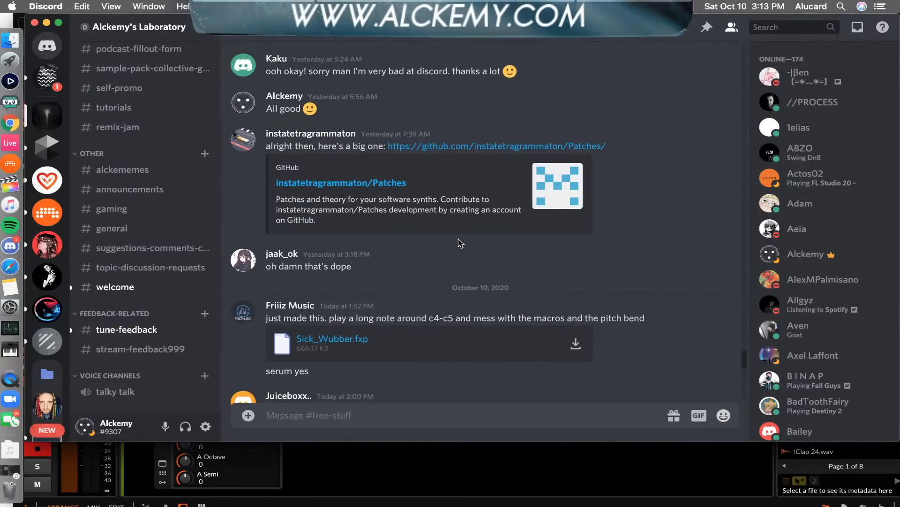
scroll(460, 244, "up", 15)
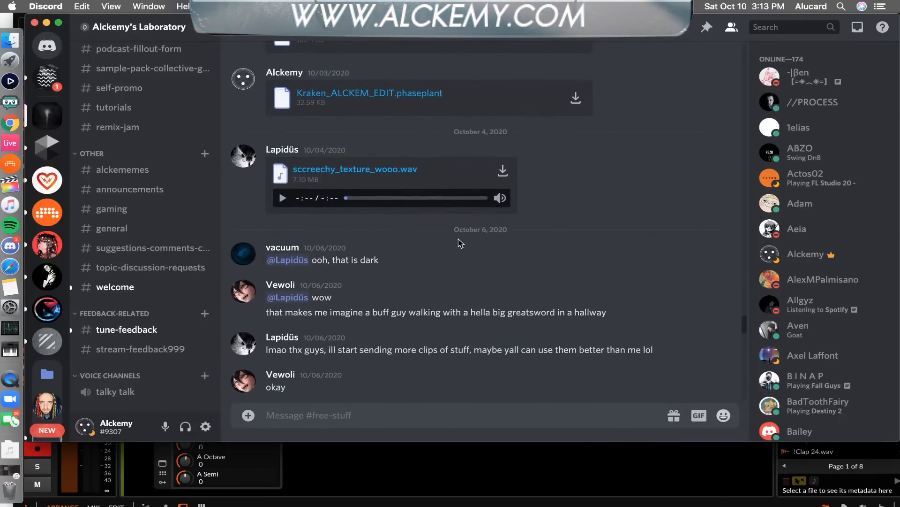
scroll(460, 244, "up", 5)
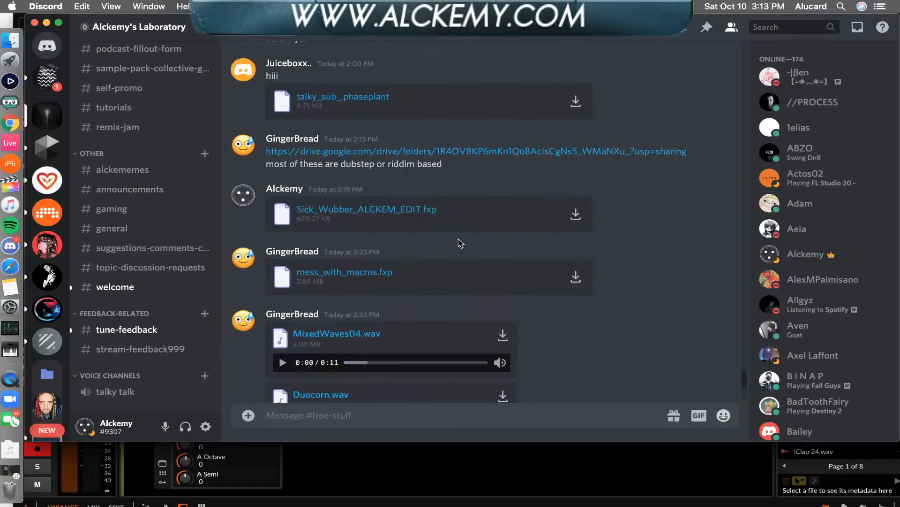
scroll(460, 243, "down", 5)
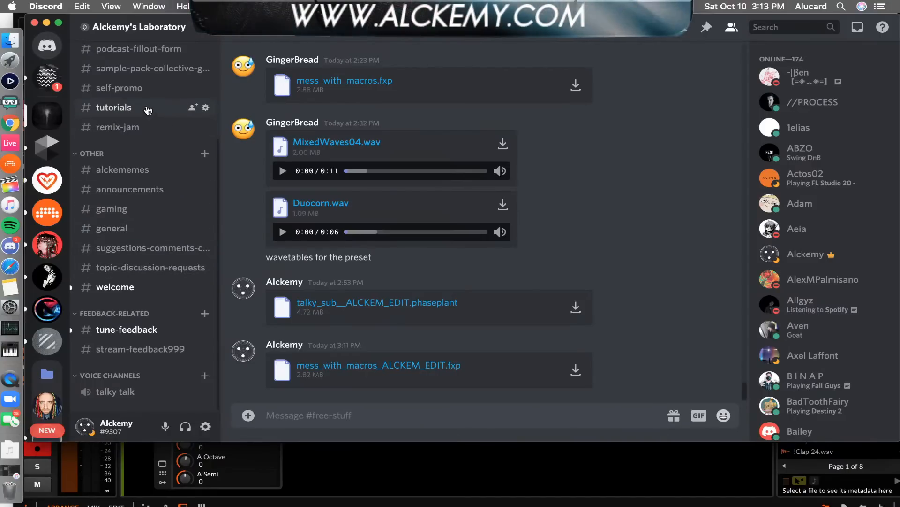
- Open the #sample-pack-collective-guide-year-2 channel, check its pinned messages and dismiss them
left_click(133, 69)
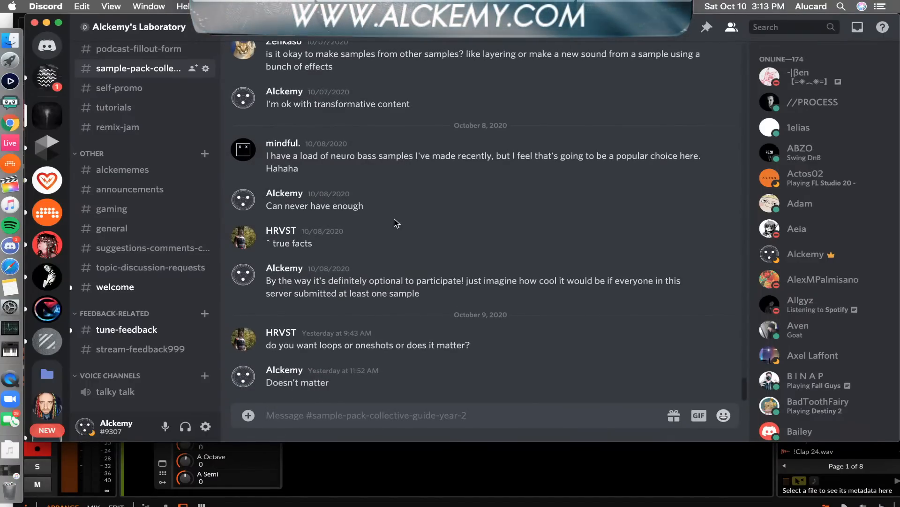
left_click(707, 29)
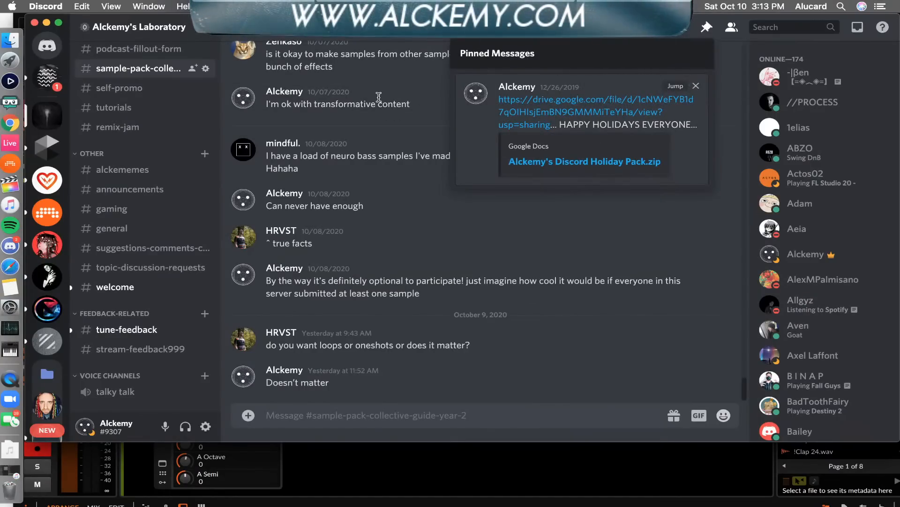
left_click(375, 83)
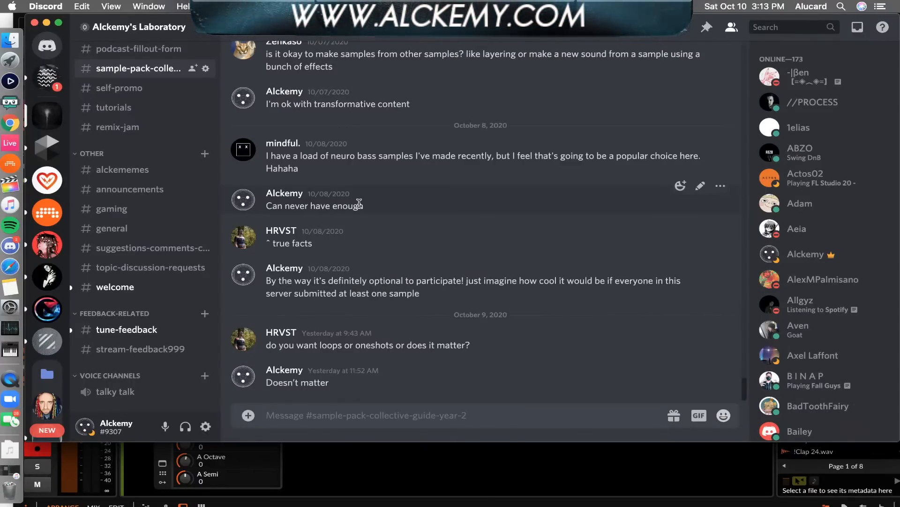
- Find the October 6 sample pack announcement and read its submission guidelines and the follow-up messages in the channel
scroll(359, 202, "up", 3)
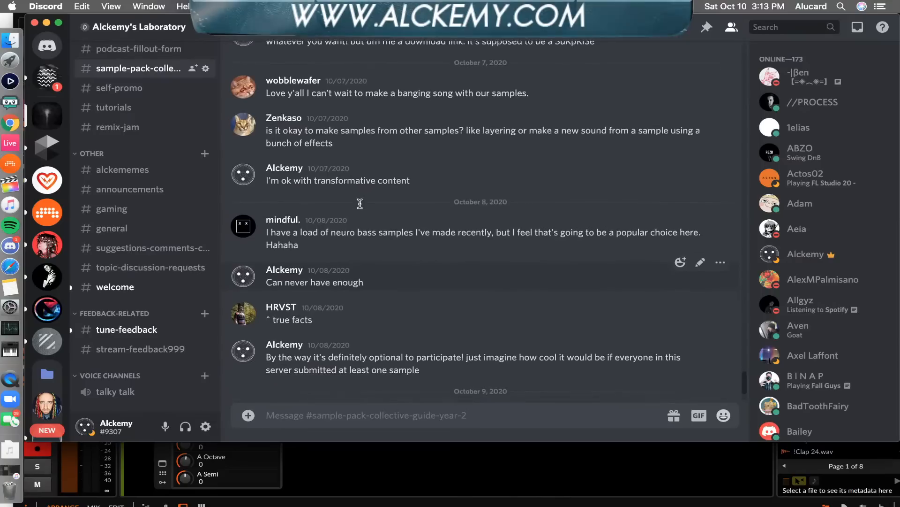
scroll(360, 204, "down", 3)
scroll(410, 266, "up", 3)
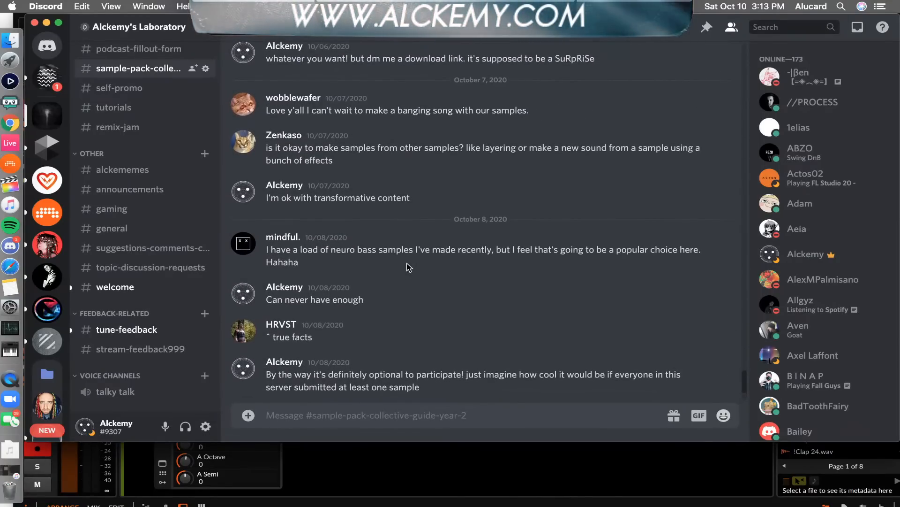
scroll(409, 266, "up", 5)
scroll(409, 266, "up", 8)
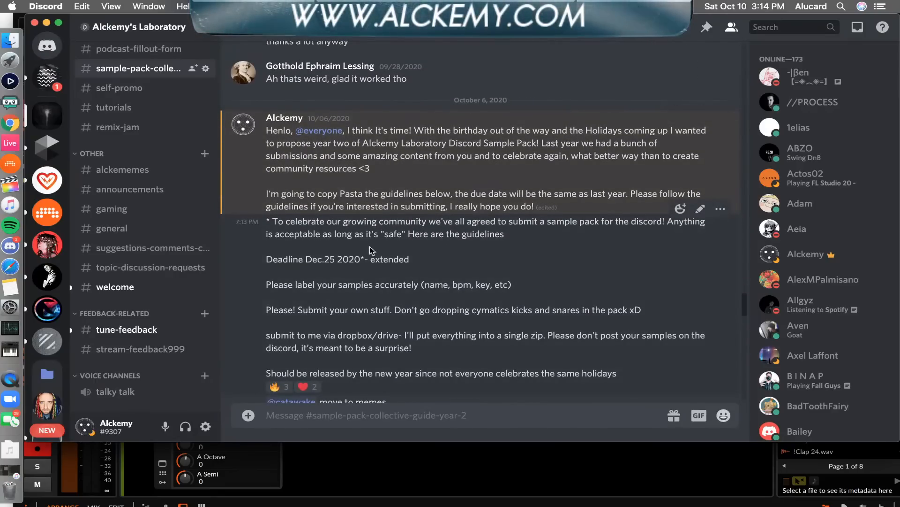
scroll(356, 256, "down", 1)
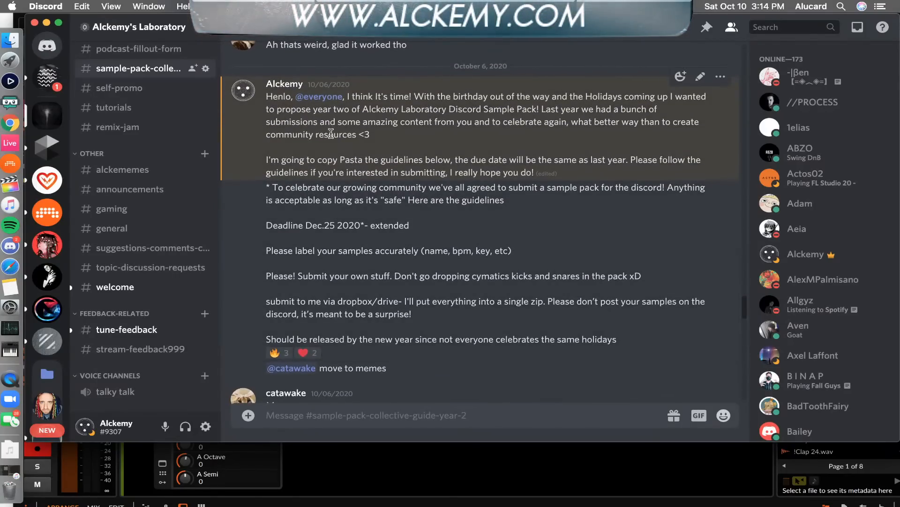
scroll(332, 136, "down", 10)
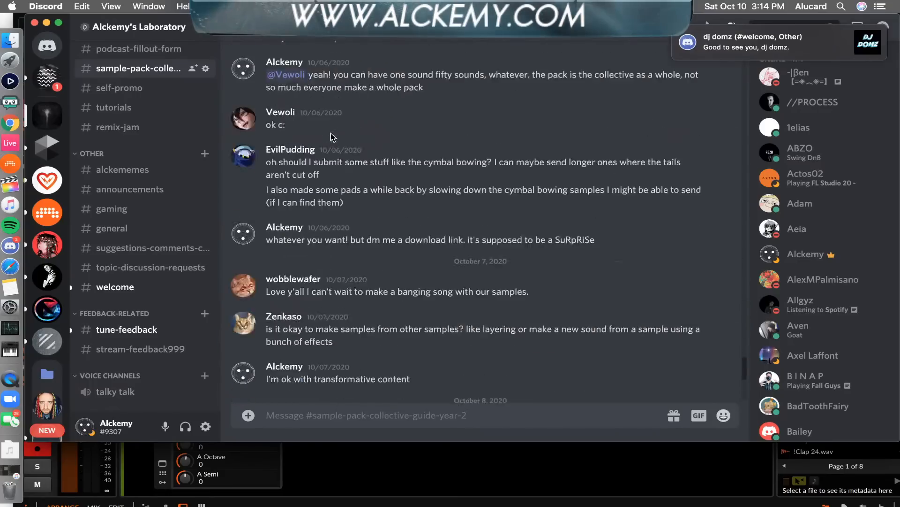
scroll(332, 137, "down", 6)
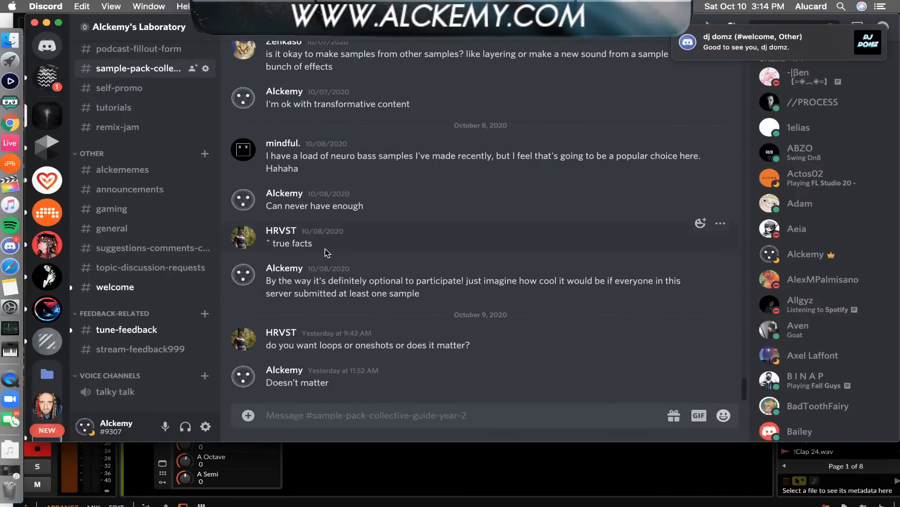
scroll(307, 65, "up", 1)
mouse_move(320, 145)
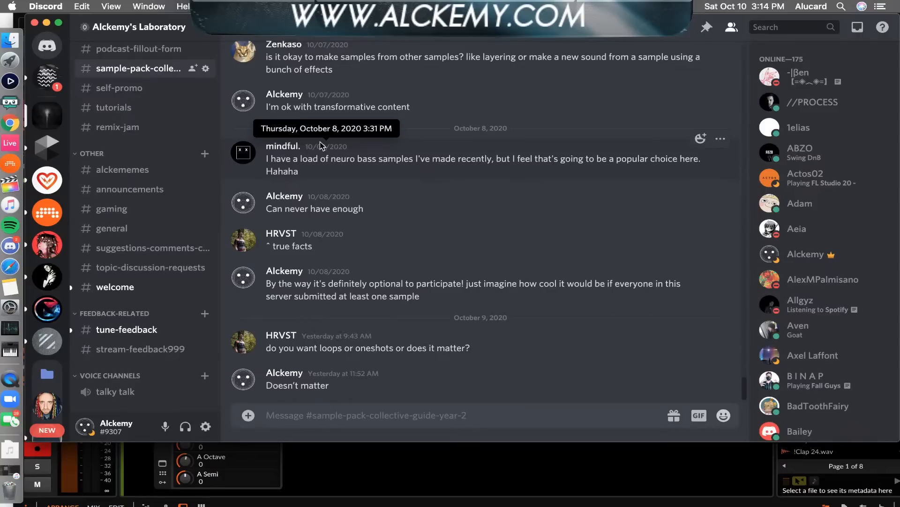
- Return to Bitwig Studio, reopen Serum and examine the order and settings of its active effects
left_click(6, 165)
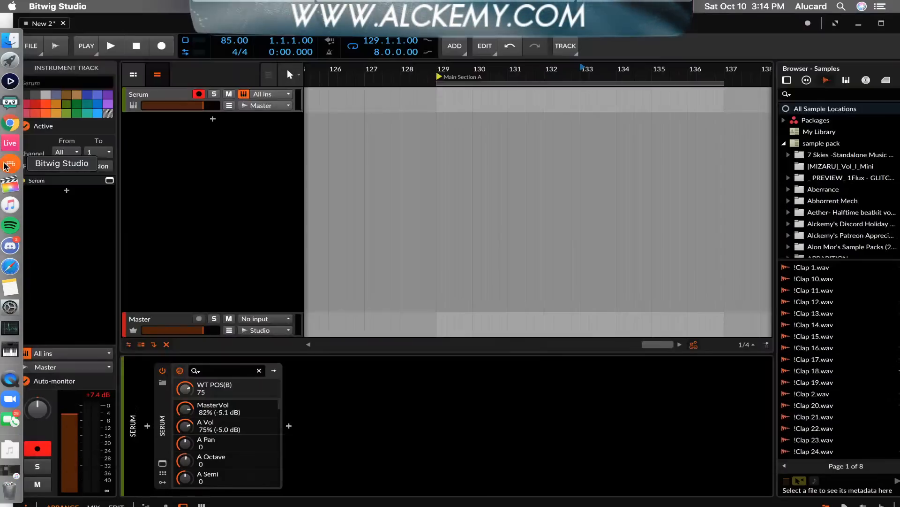
left_click(162, 463)
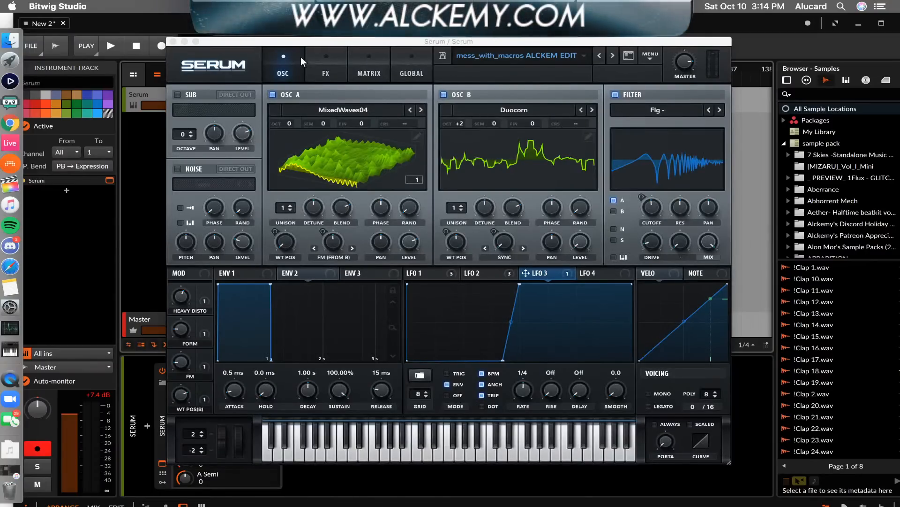
left_click(324, 63)
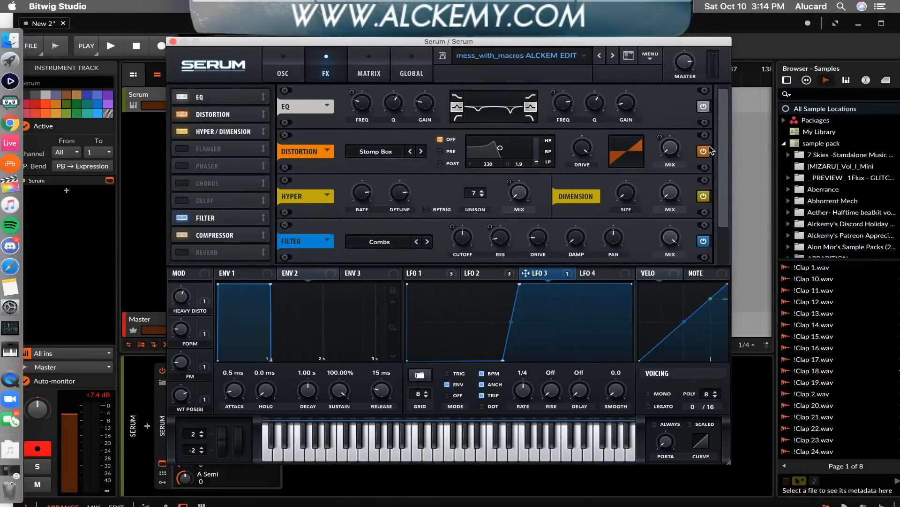
scroll(719, 134, "down", 2)
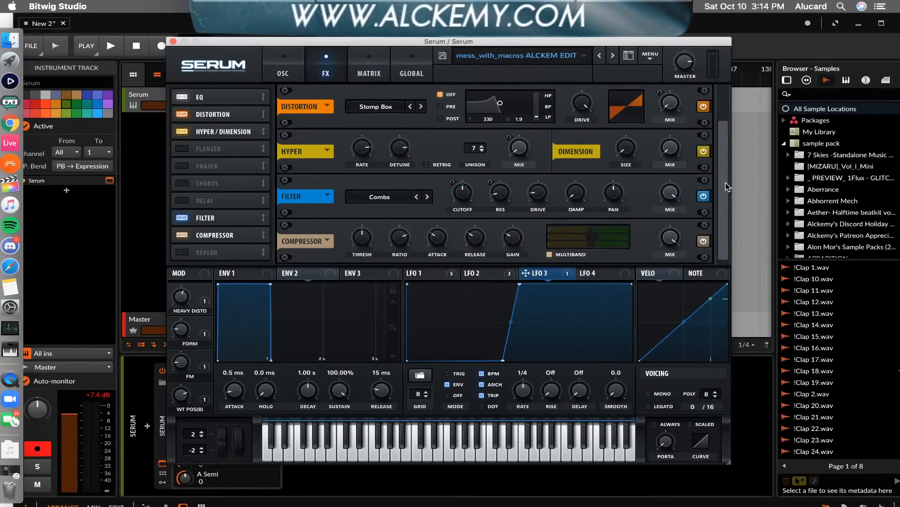
scroll(725, 182, "up", 2)
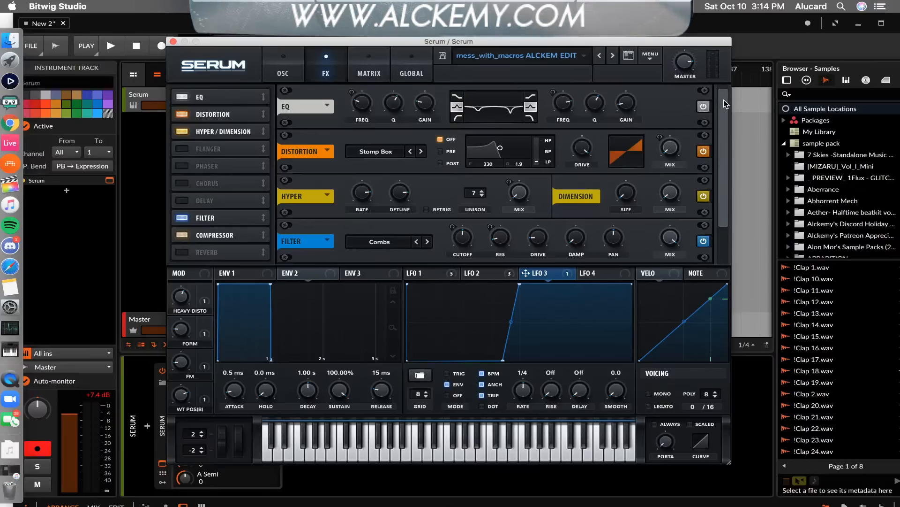
scroll(724, 99, "down", 2)
scroll(724, 94, "up", 2)
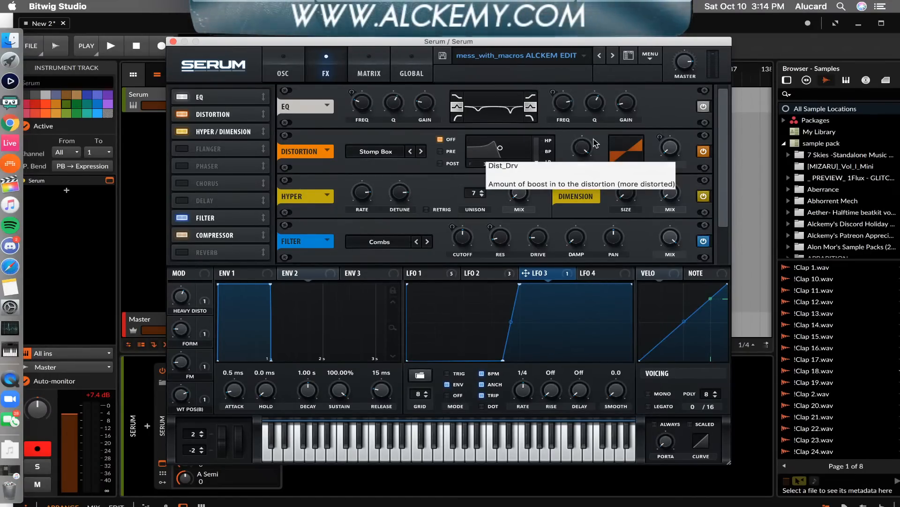
left_click_drag(723, 113, 713, 96)
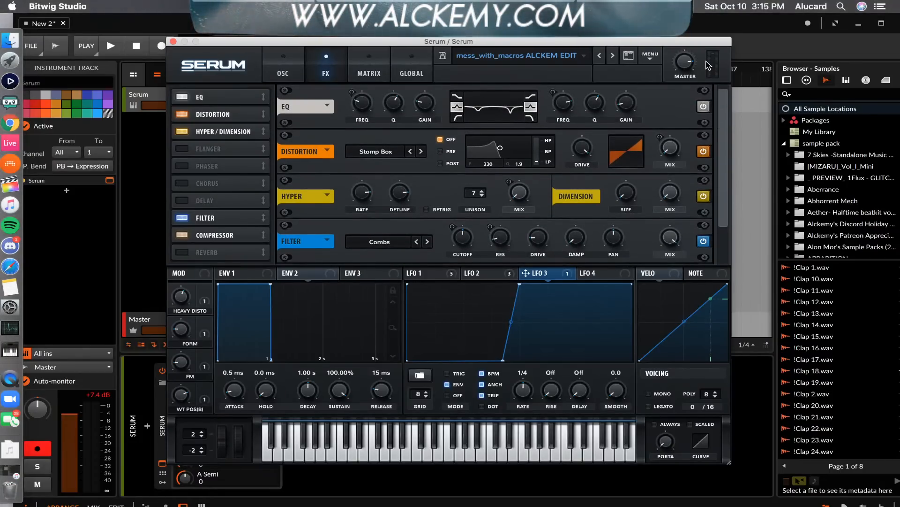
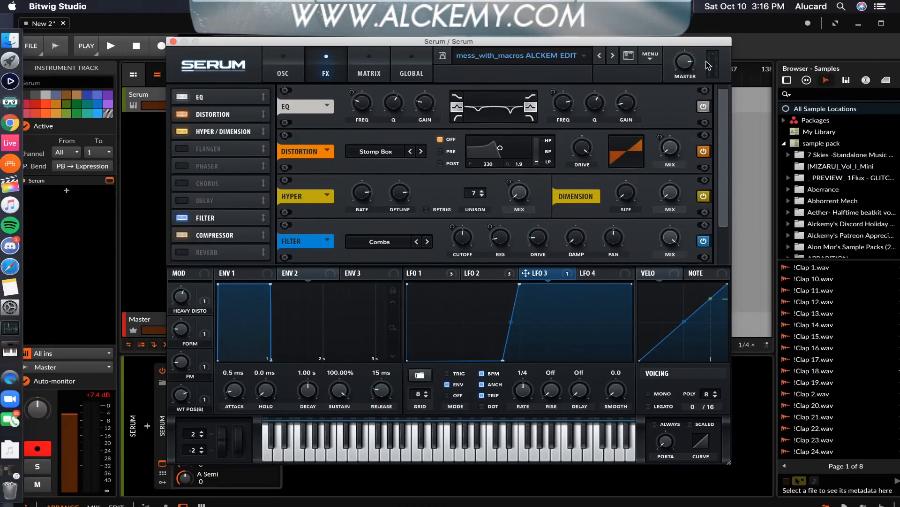
scroll(724, 146, "down", 2)
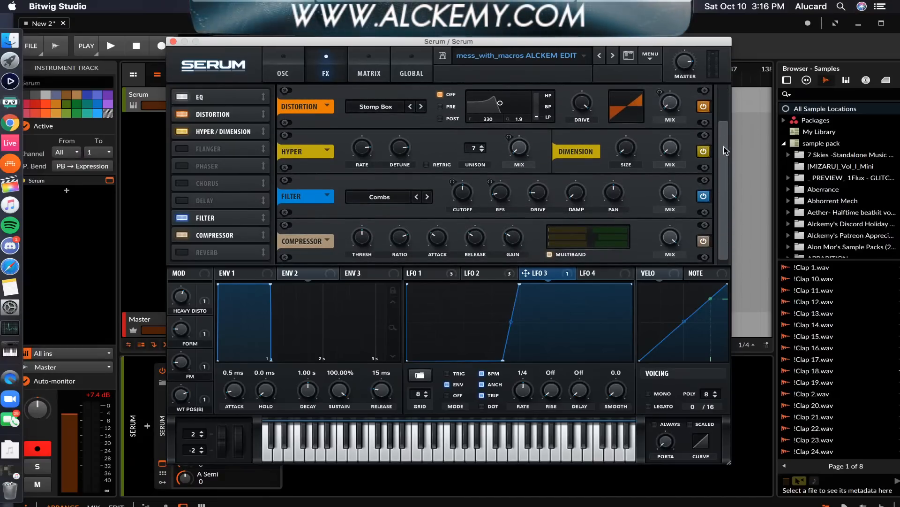
scroll(724, 146, "up", 2)
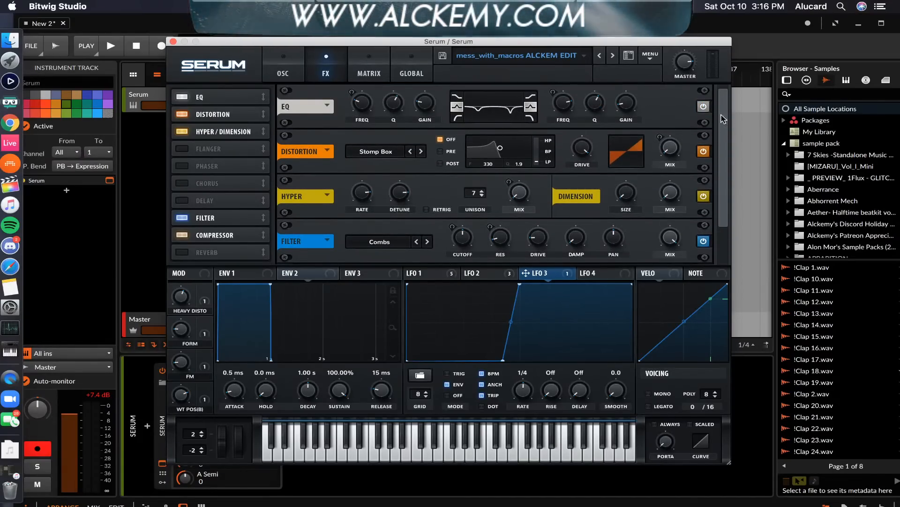
left_click_drag(726, 115, 723, 170)
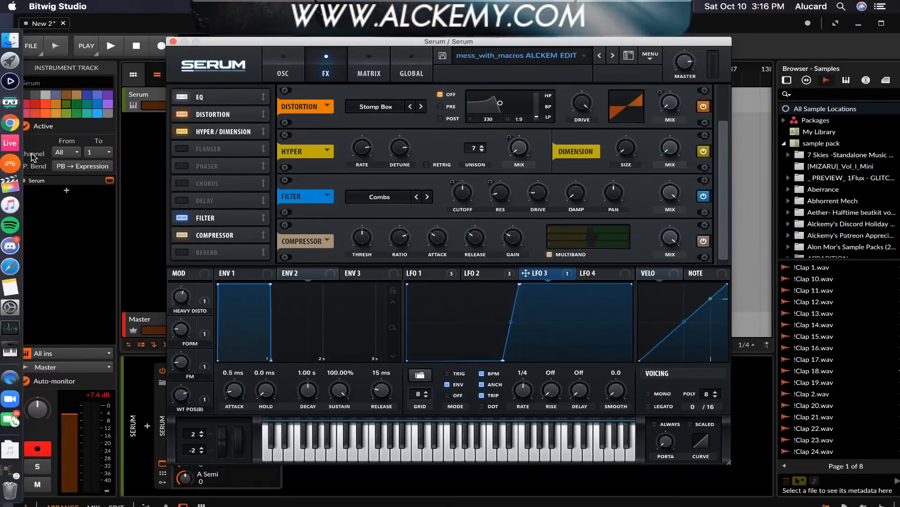
- Switch to Discord and go back to the October 6 guidelines message in #sample-pack-collective-guide-year-2
left_click(11, 244)
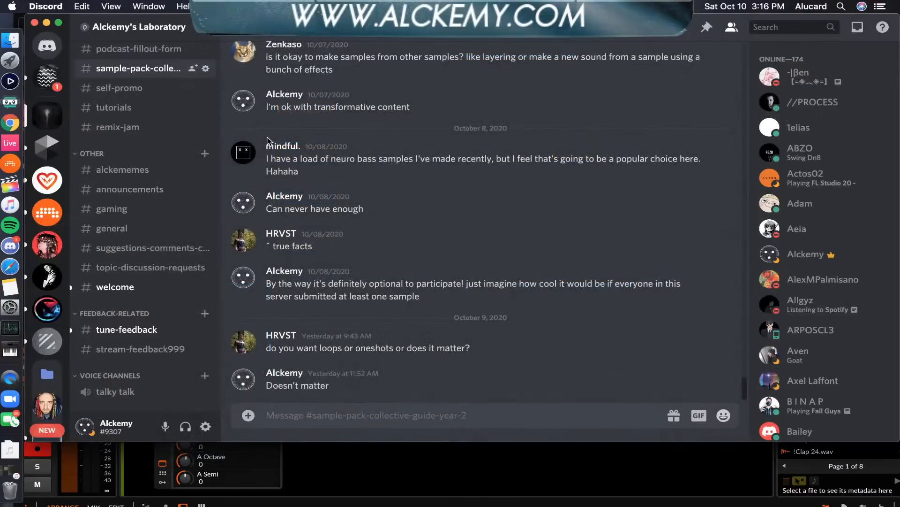
scroll(262, 225, "up", 3)
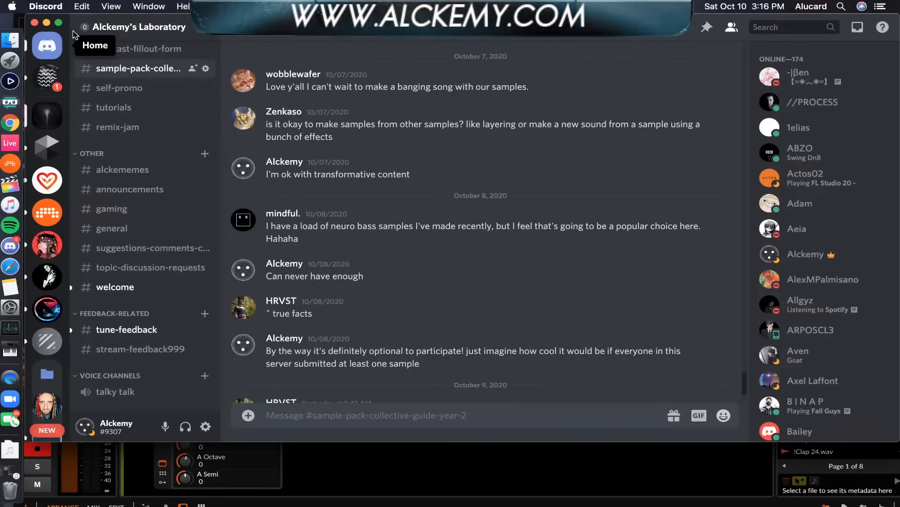
scroll(276, 135, "up", 1)
scroll(276, 135, "up", 5)
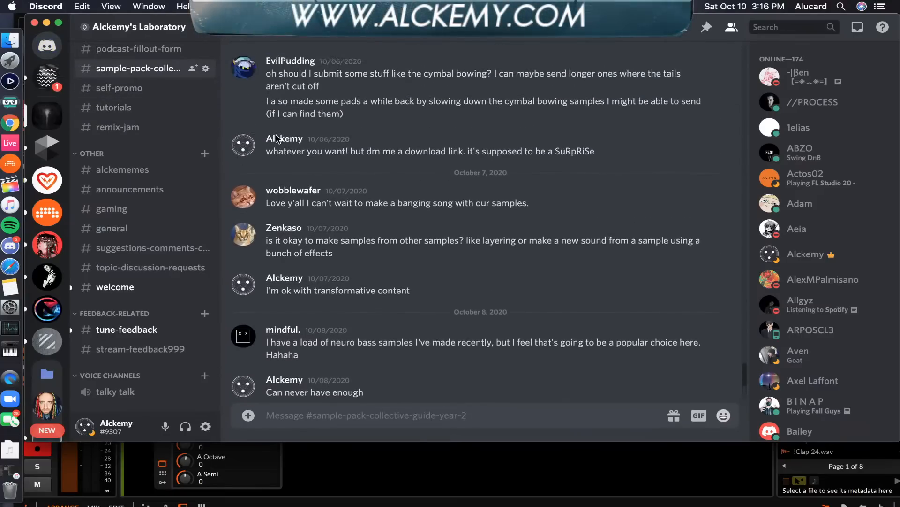
scroll(276, 138, "up", 15)
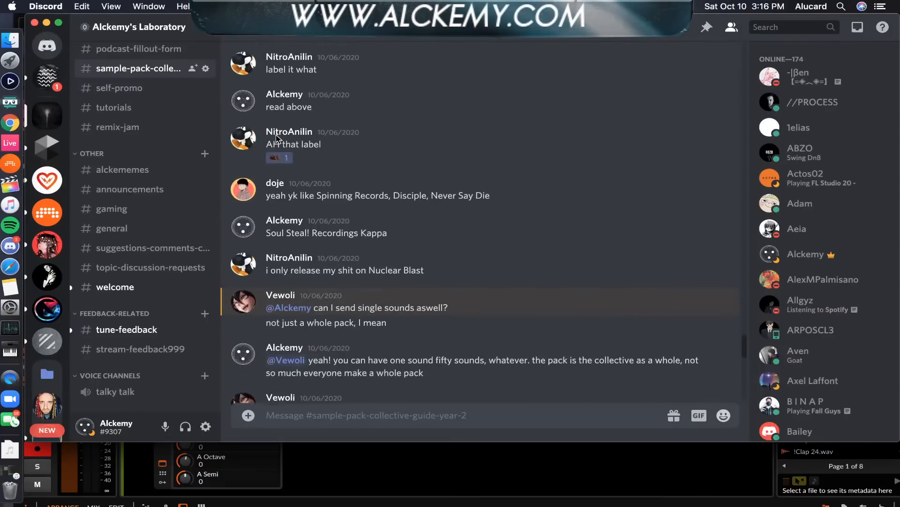
scroll(276, 137, "down", 3)
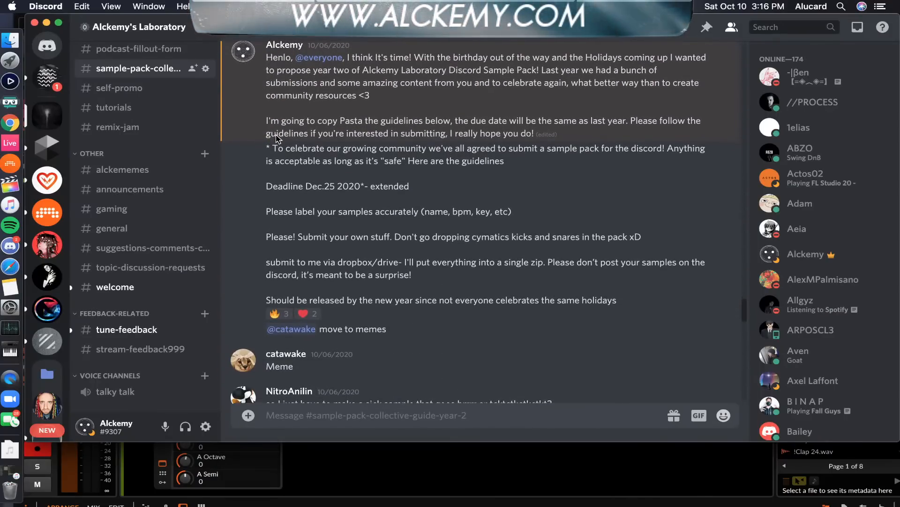
- Highlight the guideline on labelling samples accurately, including its bpm and key part, and clear the selection
left_click_drag(264, 213, 519, 215)
left_click(520, 215)
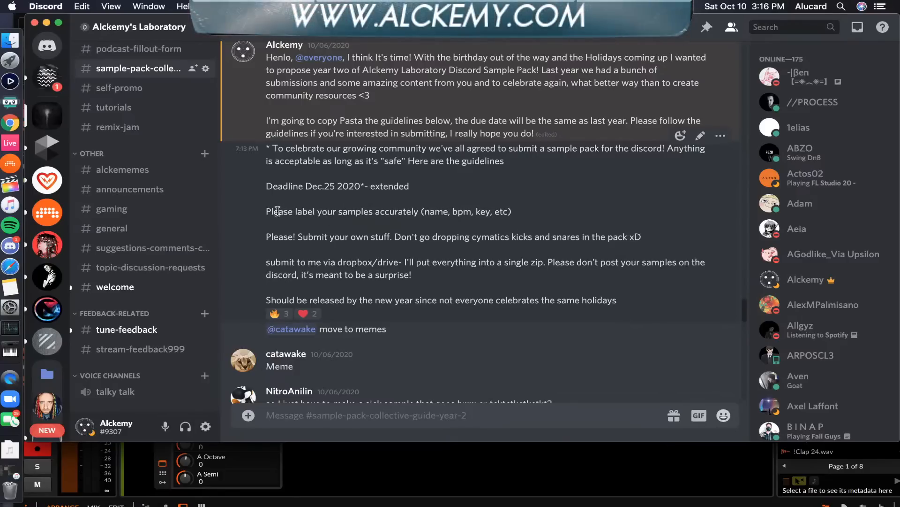
left_click_drag(266, 211, 543, 216)
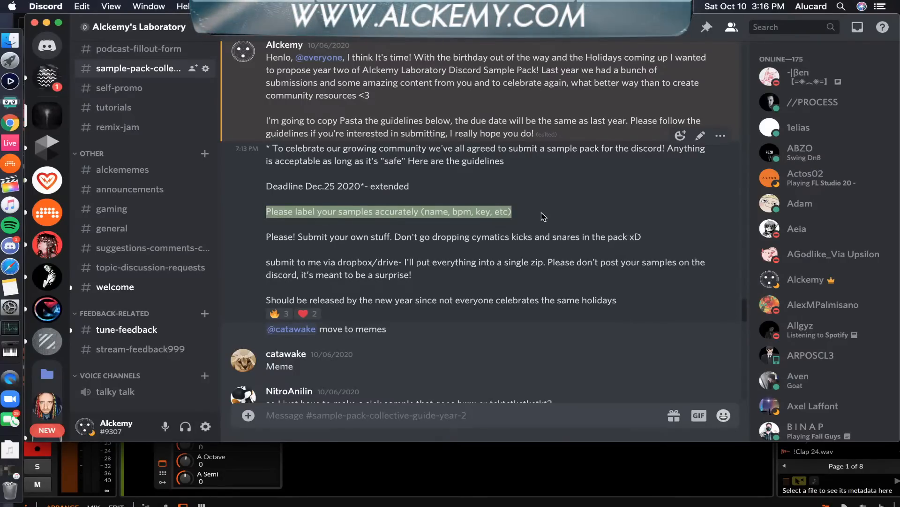
left_click(458, 214)
left_click_drag(427, 213, 503, 213)
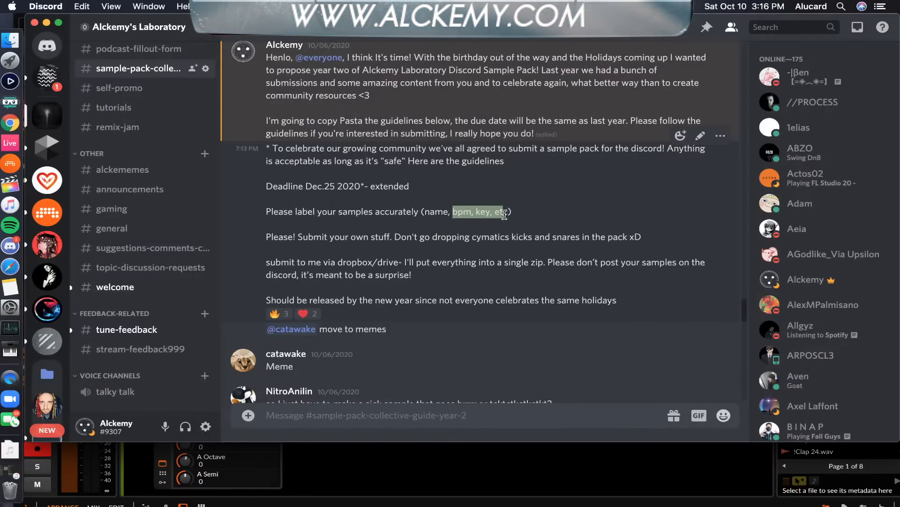
left_click(535, 215)
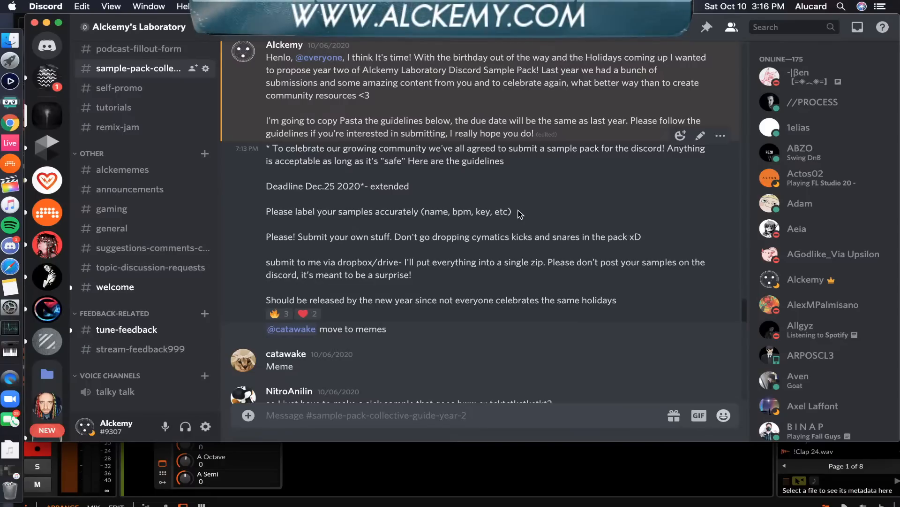
- Open the #free-stuff channel and look through the recently shared presets, wavetables and drive link
scroll(132, 112, "up", 1)
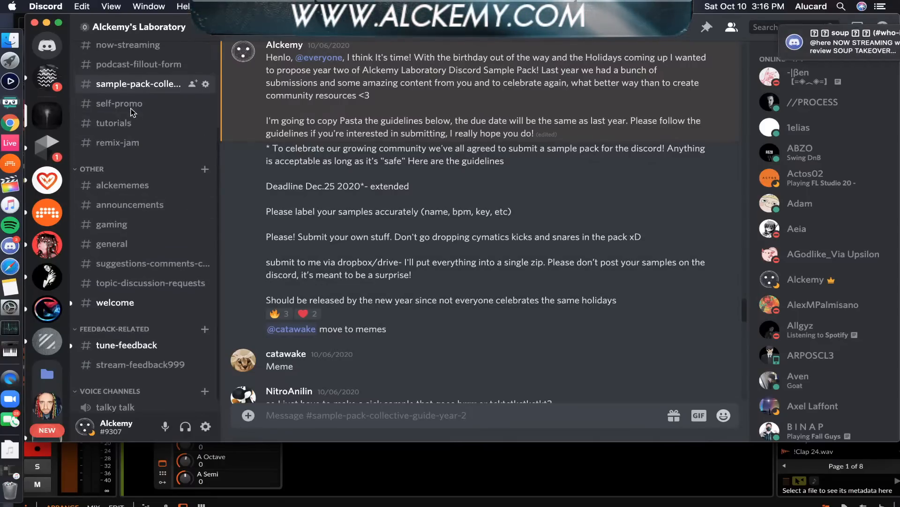
scroll(132, 112, "up", 3)
scroll(132, 112, "up", 4)
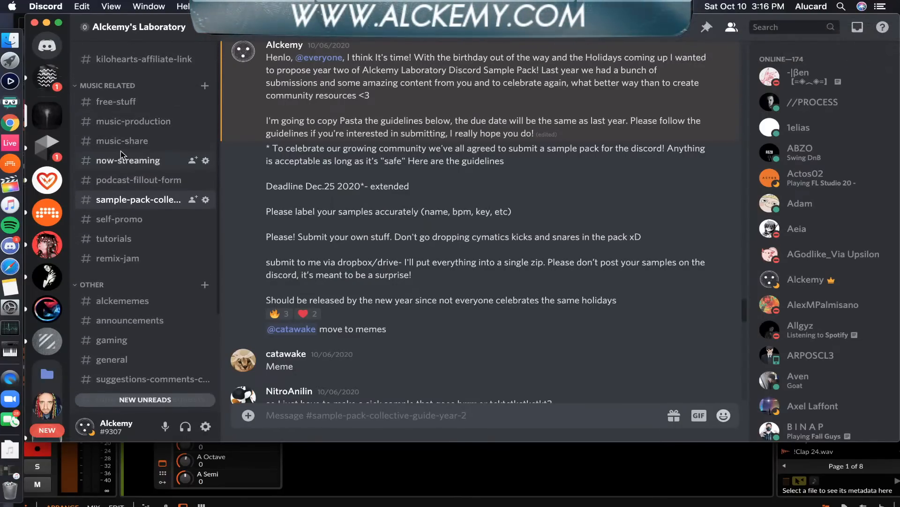
left_click(114, 105)
scroll(226, 208, "up", 3)
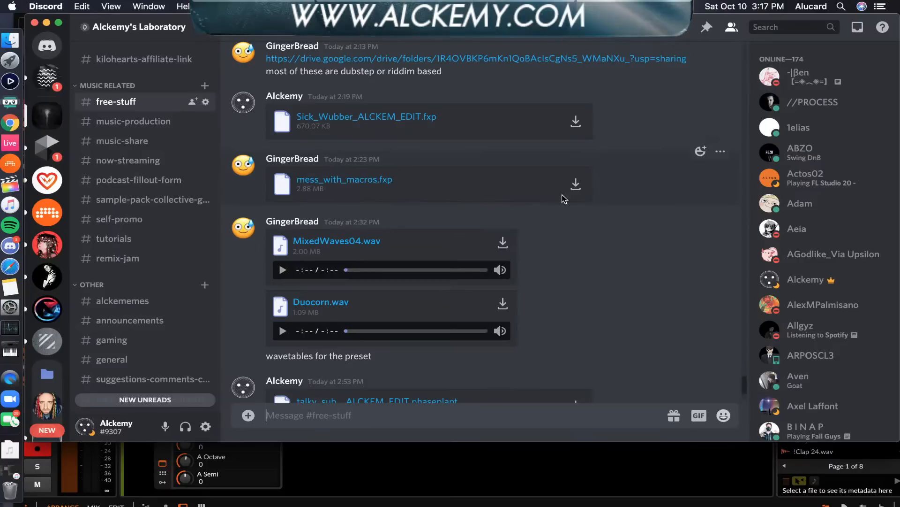
scroll(341, 243, "up", 1)
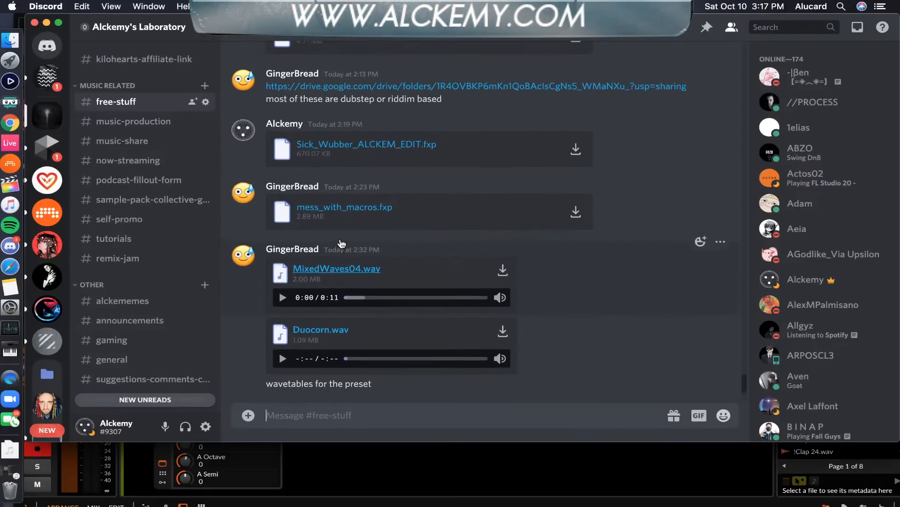
scroll(341, 243, "down", 5)
scroll(341, 243, "up", 8)
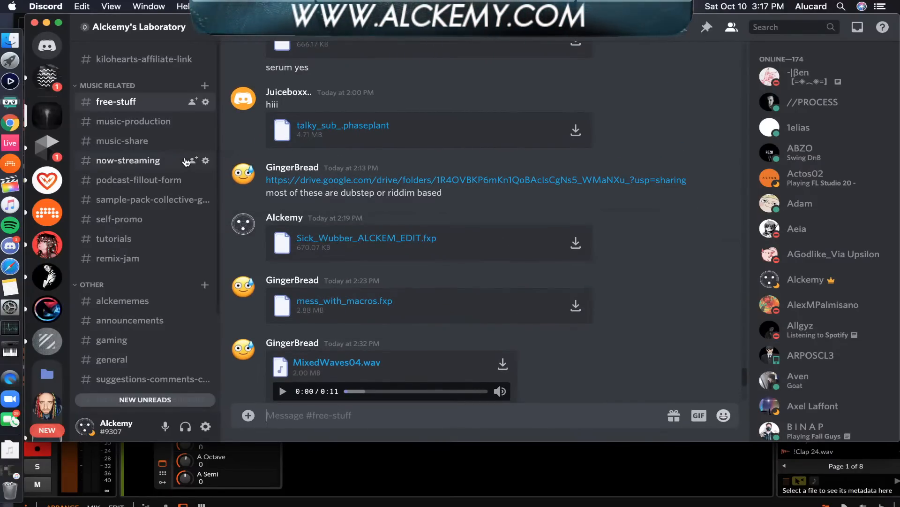
scroll(187, 162, "down", 4)
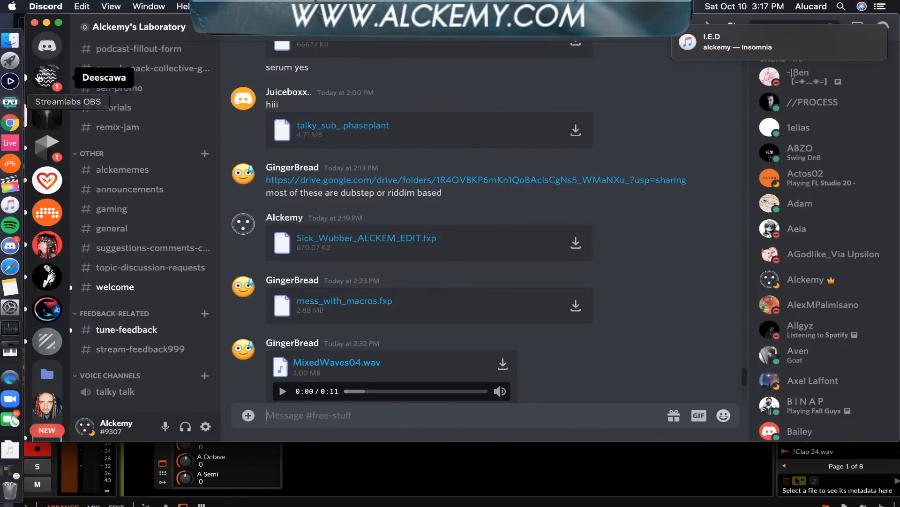
- Switch to Finder, open the sample pack folder and expand Alckemy's Discord Holiday Pack
left_click(10, 40)
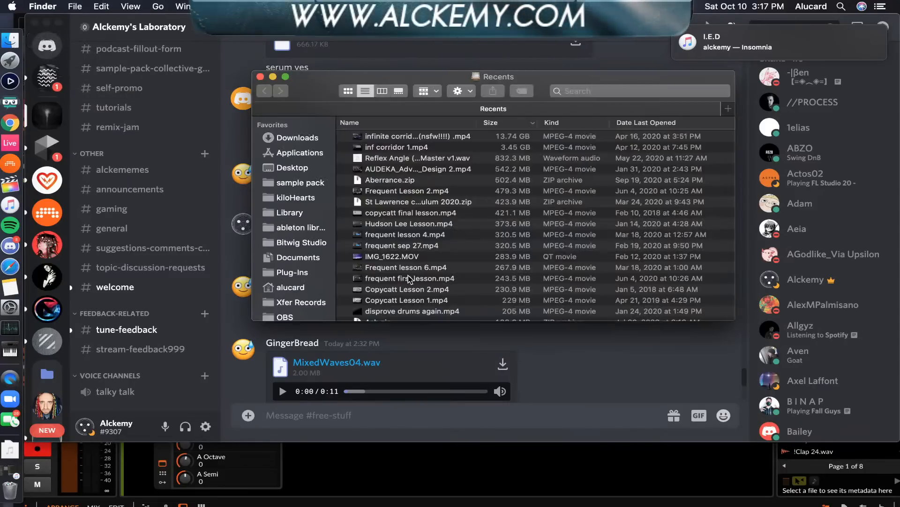
scroll(430, 270, "down", 5)
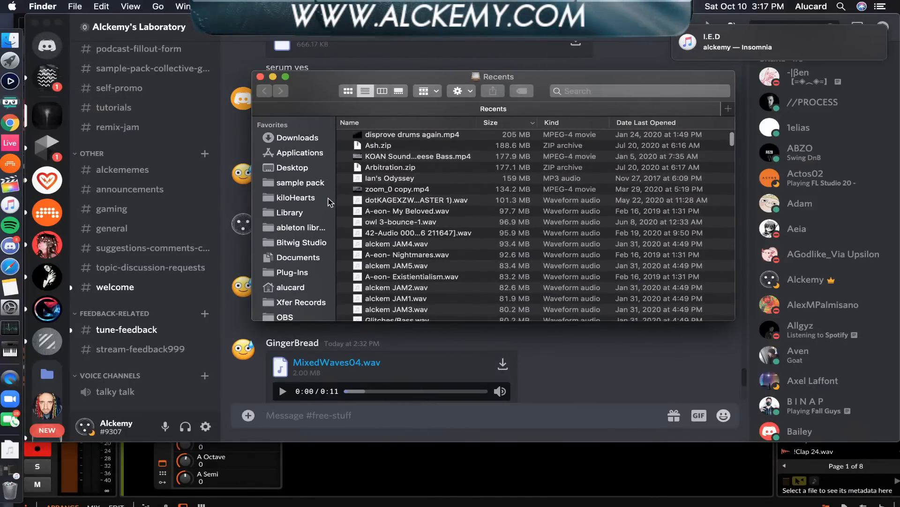
left_click(302, 184)
scroll(344, 208, "up", 10)
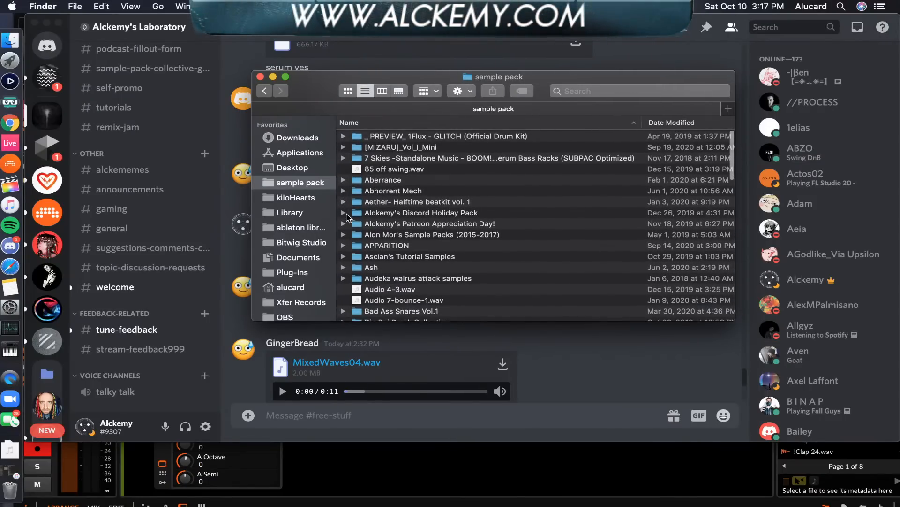
left_click(344, 213)
scroll(377, 190, "down", 3)
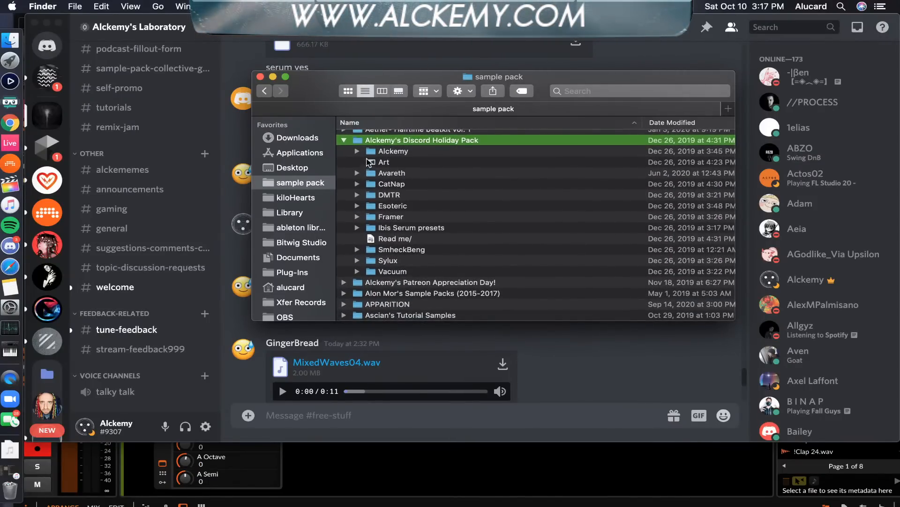
- Expand the Alckemy subfolder and check how the files in Basses 85 bpm are named, closing that folder again
left_click(358, 151)
scroll(367, 153, "down", 2)
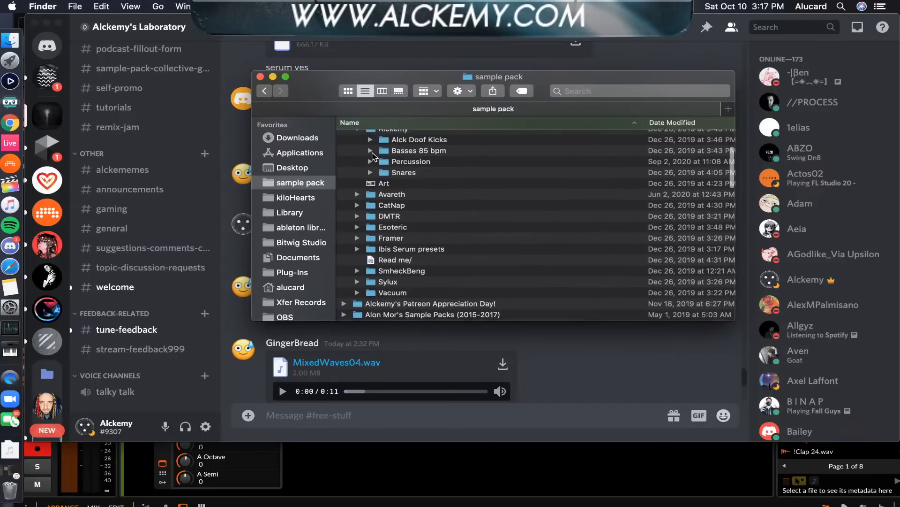
left_click(406, 138)
left_click(424, 149)
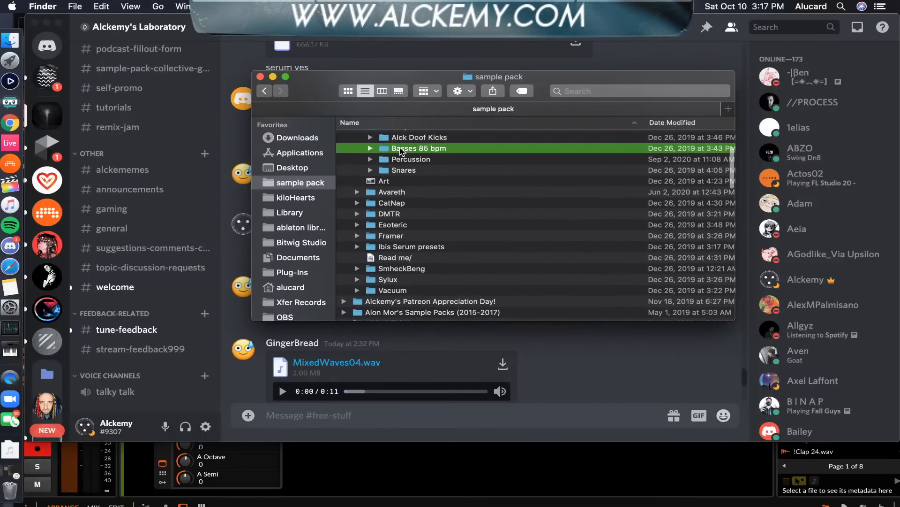
left_click(370, 148)
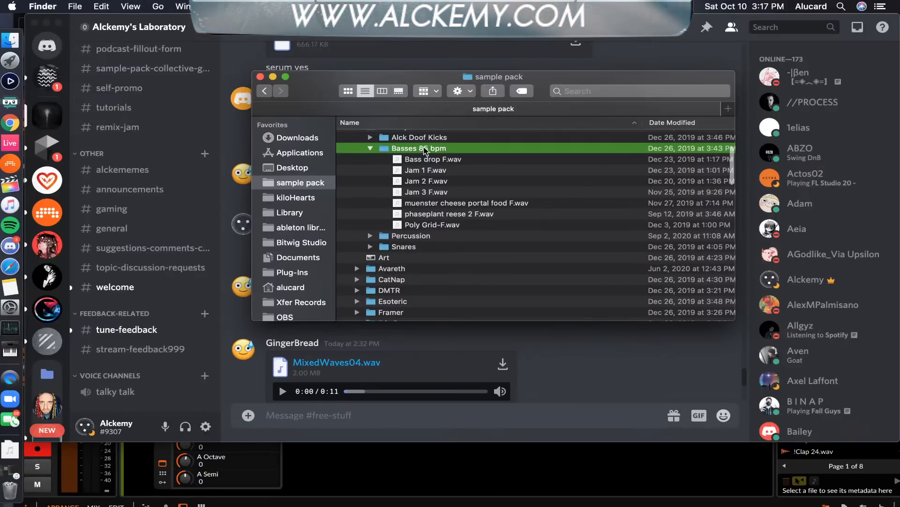
left_click(370, 149)
- Check the file names in the Percussion and Snares folders, and collapse the Alckemy subfolder
left_click(370, 160)
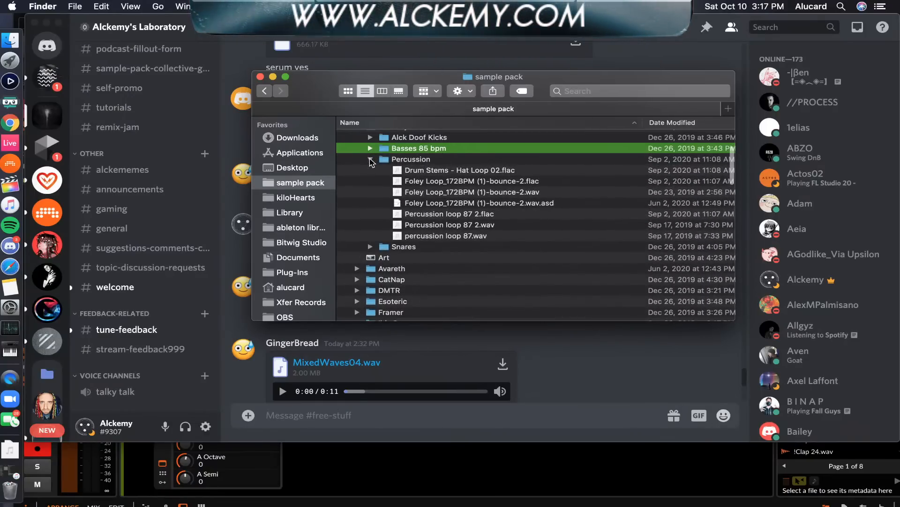
left_click(370, 160)
left_click(370, 170)
left_click(370, 171)
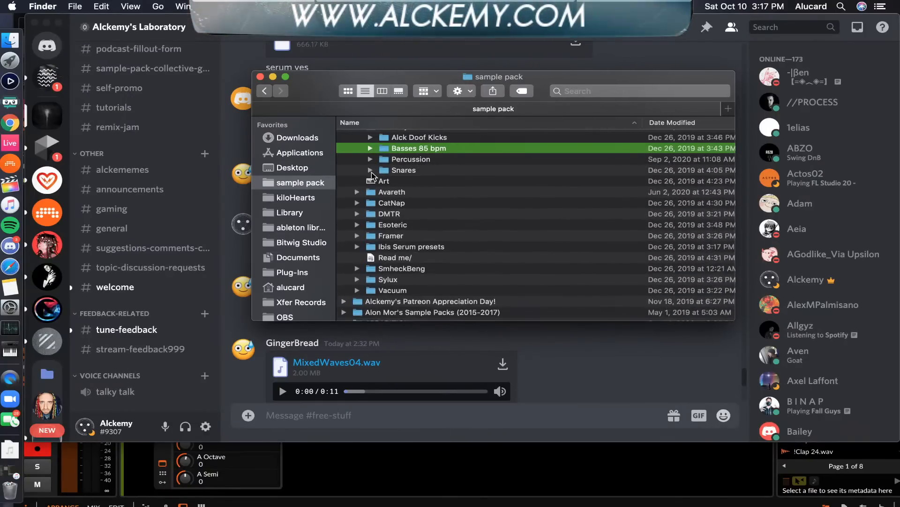
scroll(371, 172, "up", 3)
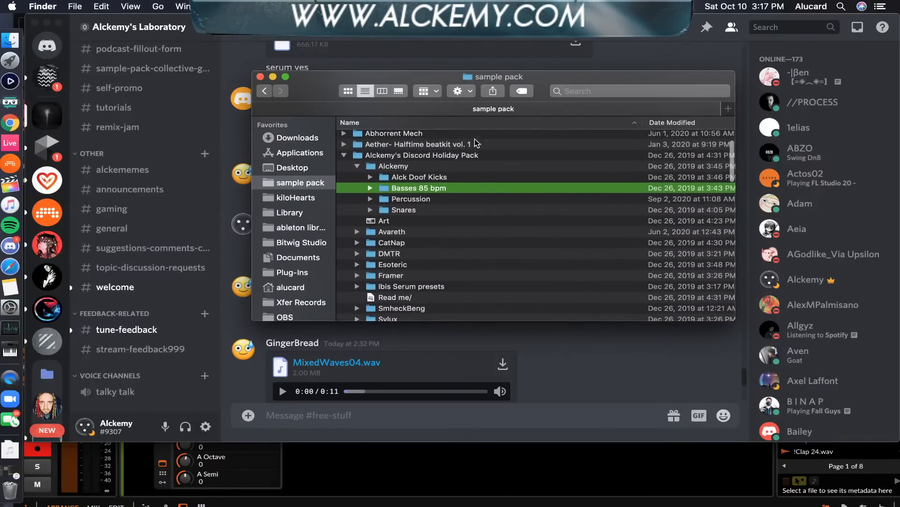
left_click(358, 167)
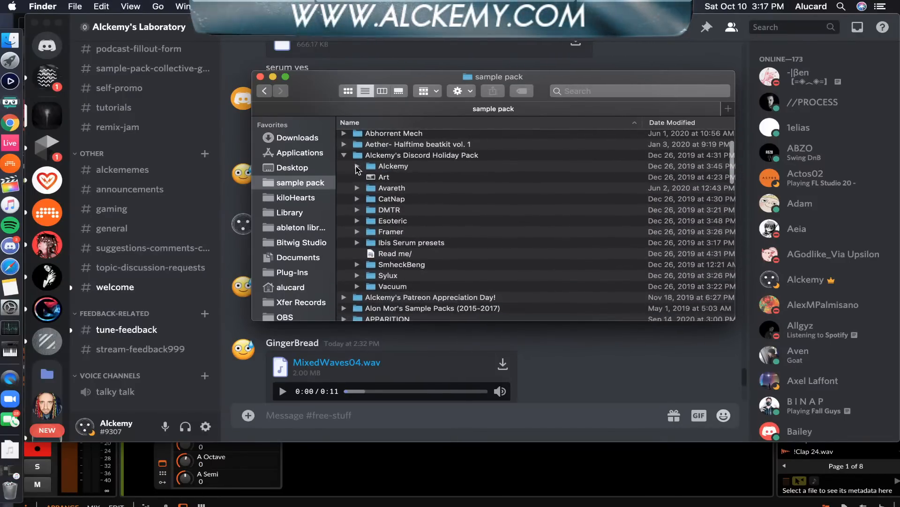
- Expand the CatNap folder, examine how its samples are labelled, and collapse it
left_click(359, 198)
scroll(359, 198, "down", 3)
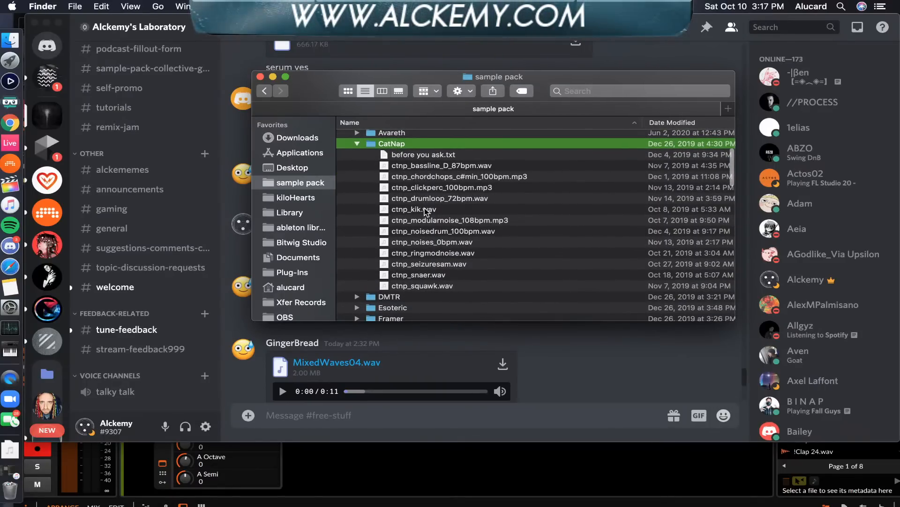
left_click(358, 143)
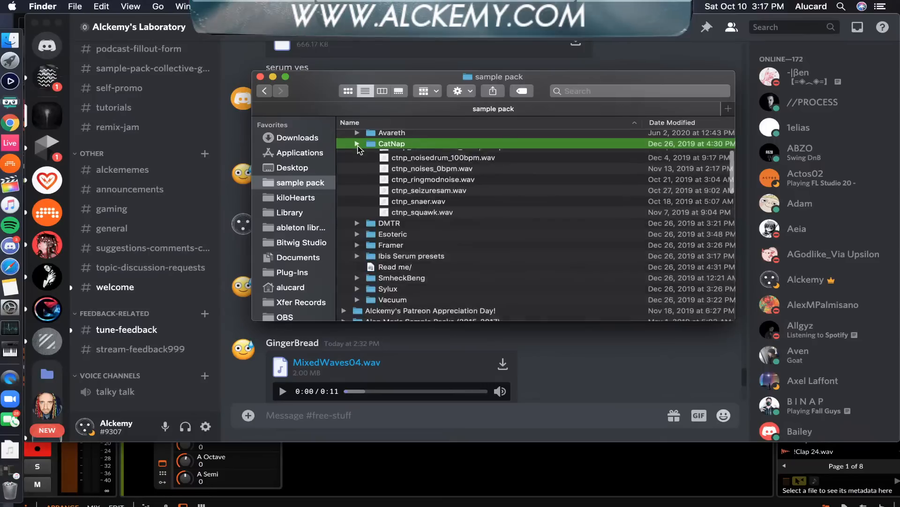
- Expand the DMTR folder, read through its sample names and key labels, and collapse it
left_click(358, 155)
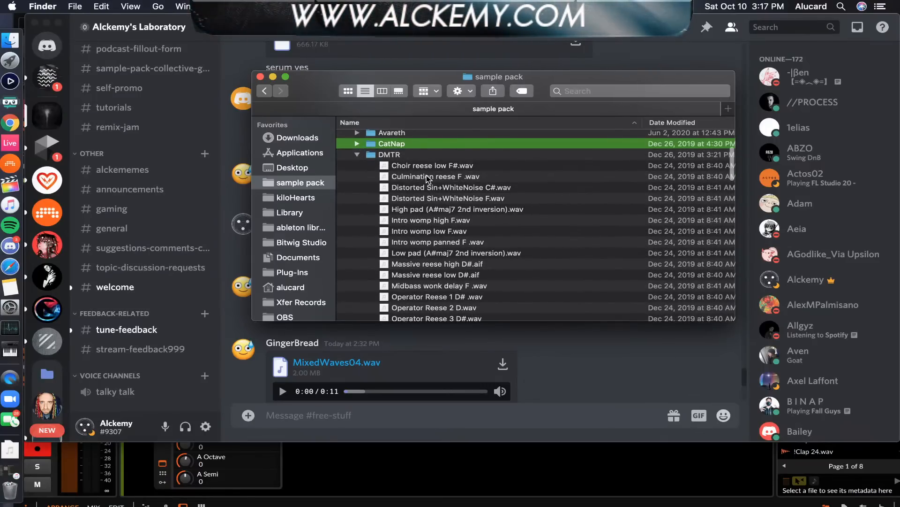
scroll(427, 178, "down", 5)
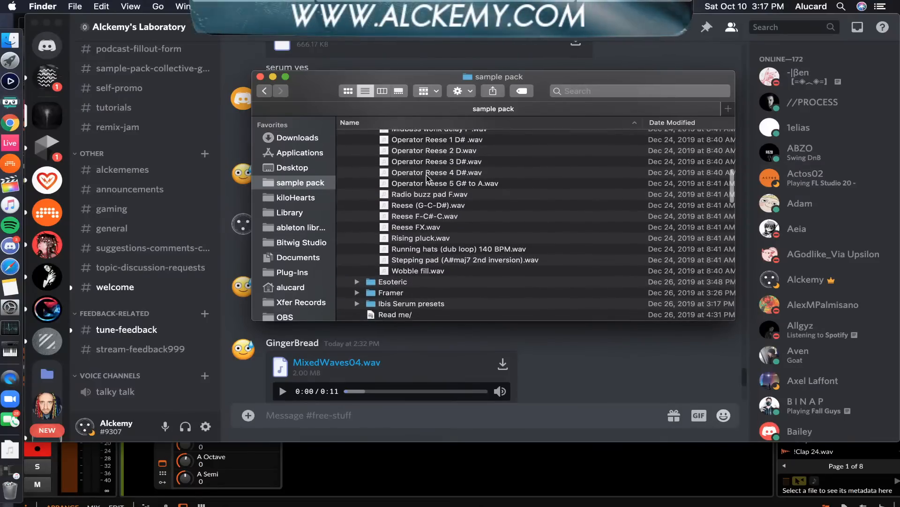
scroll(427, 178, "up", 8)
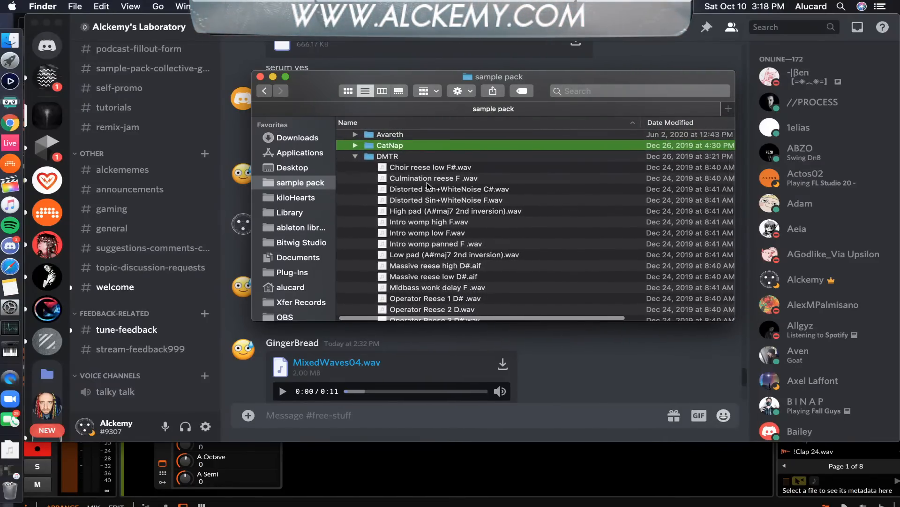
scroll(455, 270, "down", 5)
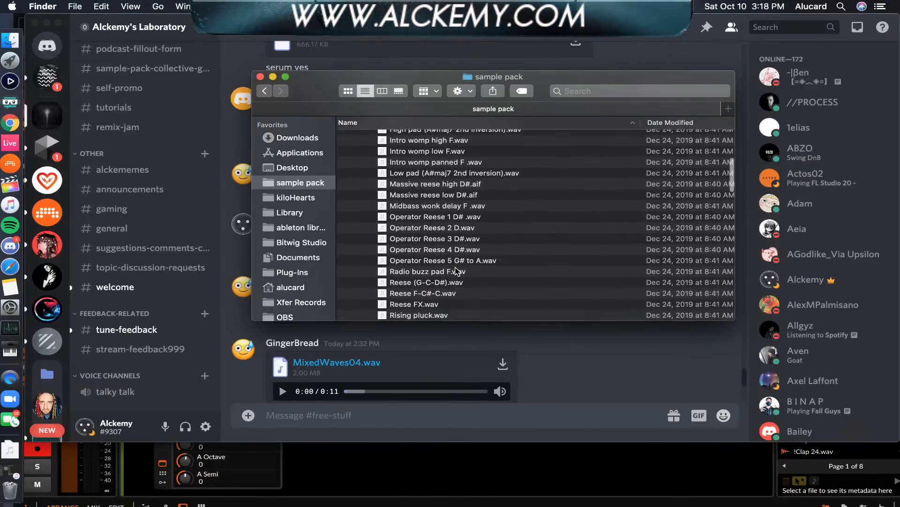
scroll(375, 211, "up", 8)
left_click(366, 177)
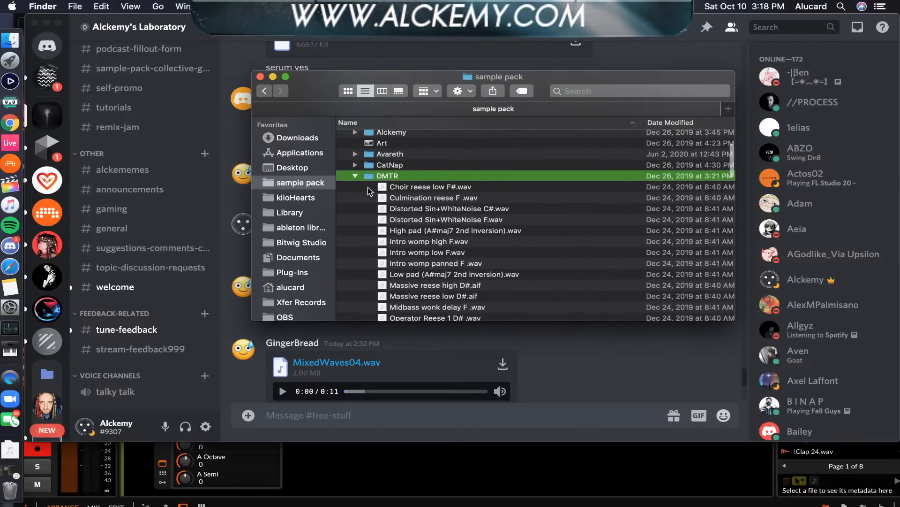
left_click(355, 176)
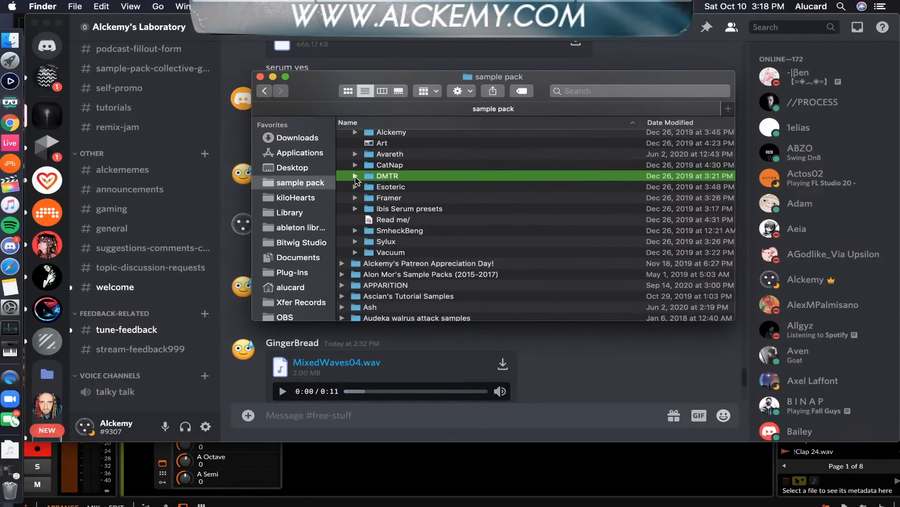
scroll(355, 179, "up", 4)
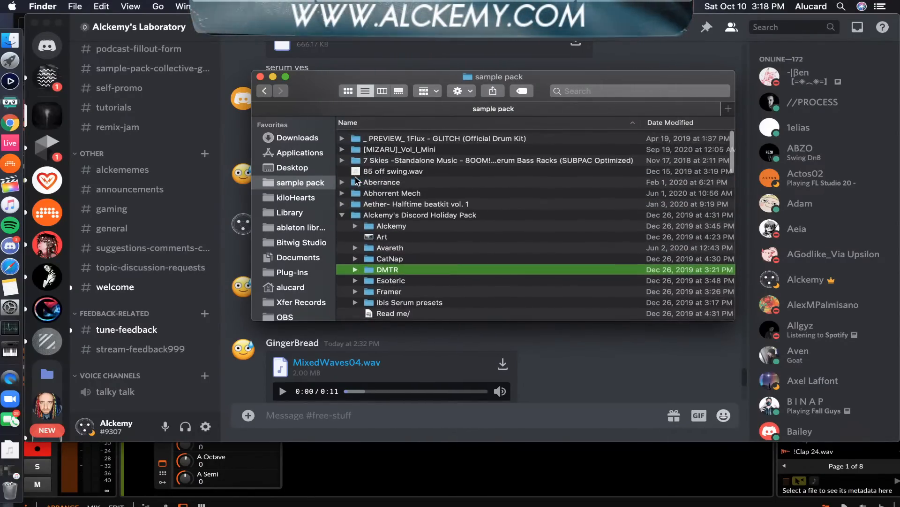
- Collapse the Alckemy's Discord Holiday Pack folder and close the sample pack window
left_click(343, 213)
scroll(360, 210, "up", 1)
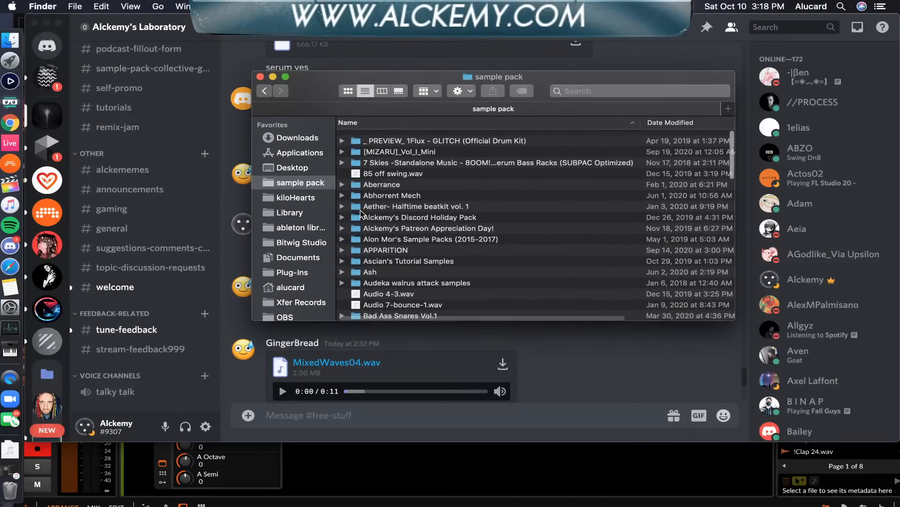
left_click(260, 77)
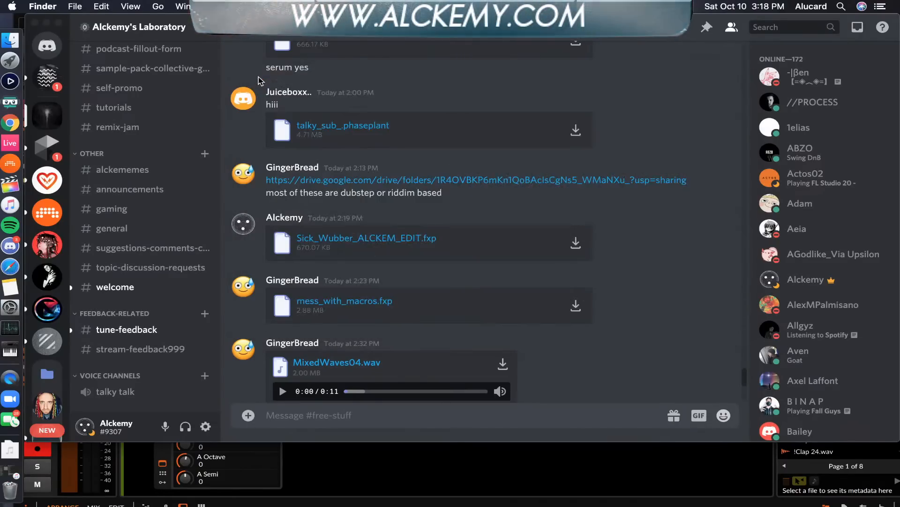
- Open the sample-pack-collective-guide-year-2 channel in Discord and read the year two announcement with its submission guidelines
scroll(458, 235, "down", 1)
scroll(458, 236, "up", 1)
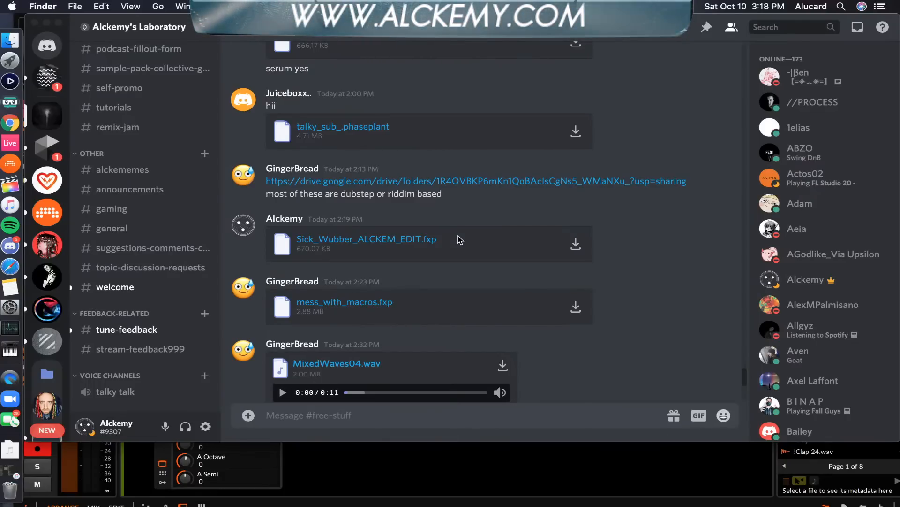
scroll(154, 147, "up", 4)
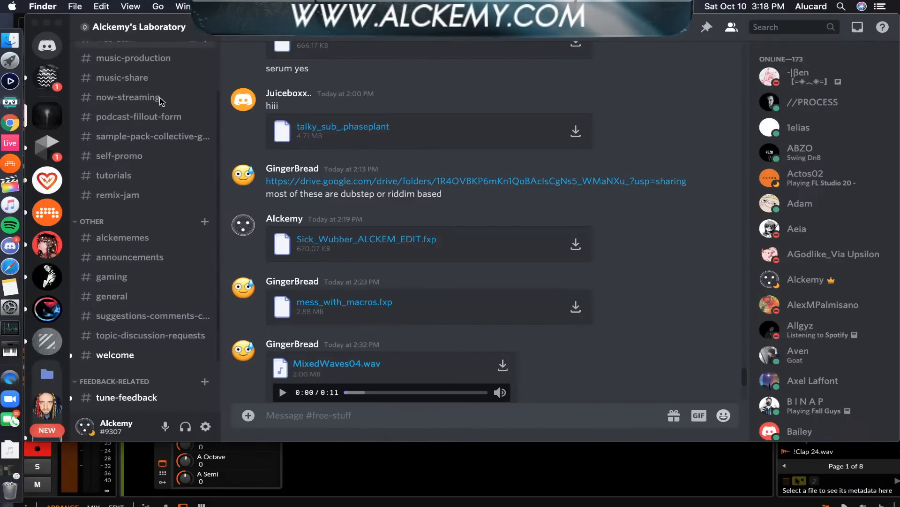
left_click(153, 149)
left_click(151, 160)
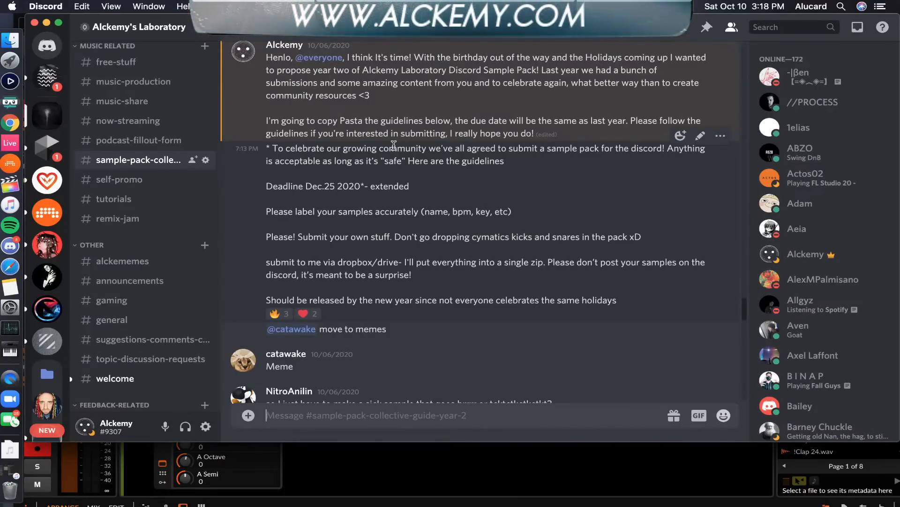
scroll(394, 144, "up", 1)
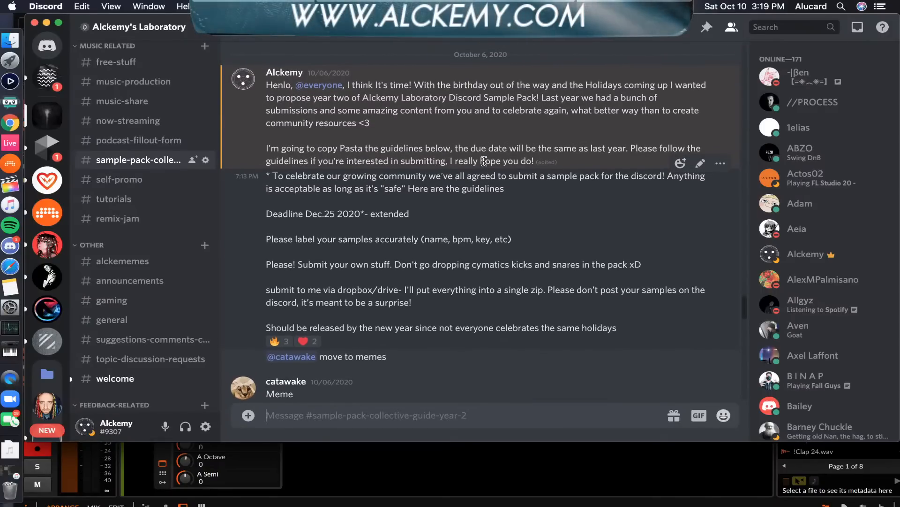
- Switch to Finder, open the sample pack folder and expand Alckemy's Discord Holiday Pack
left_click(16, 49)
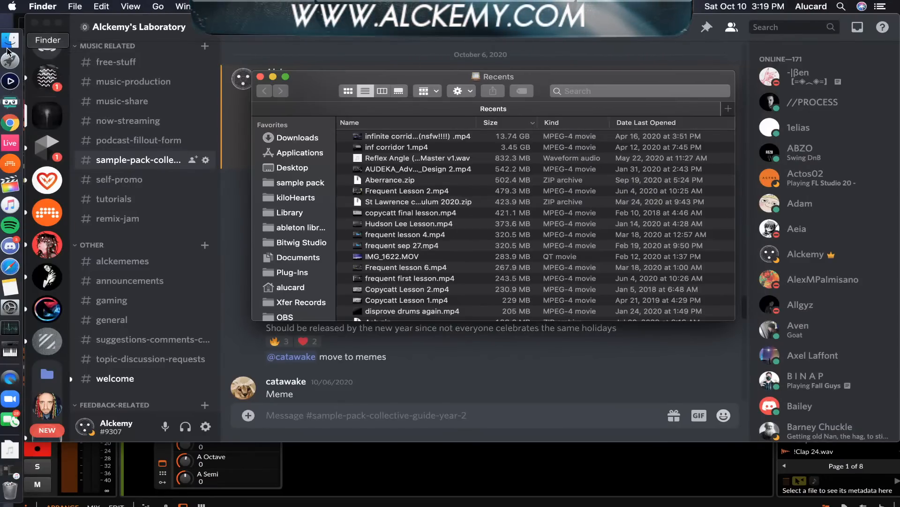
left_click(356, 57)
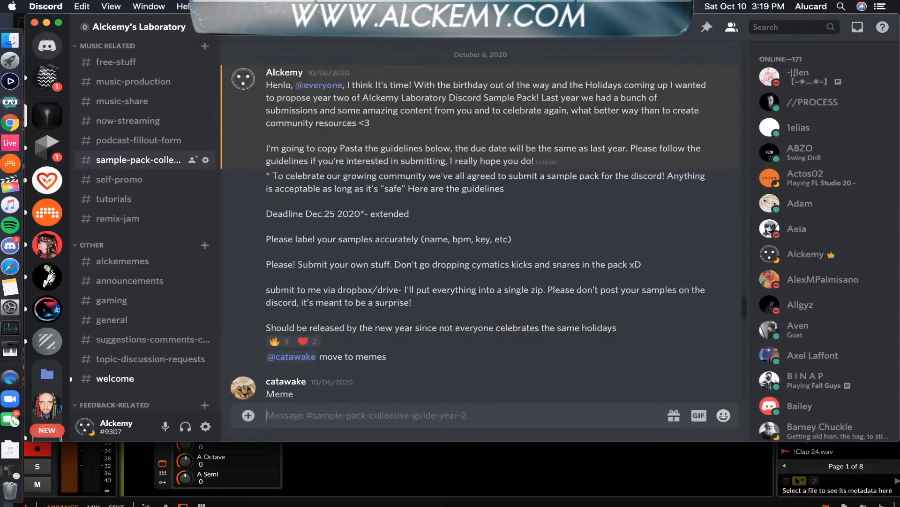
left_click(8, 42)
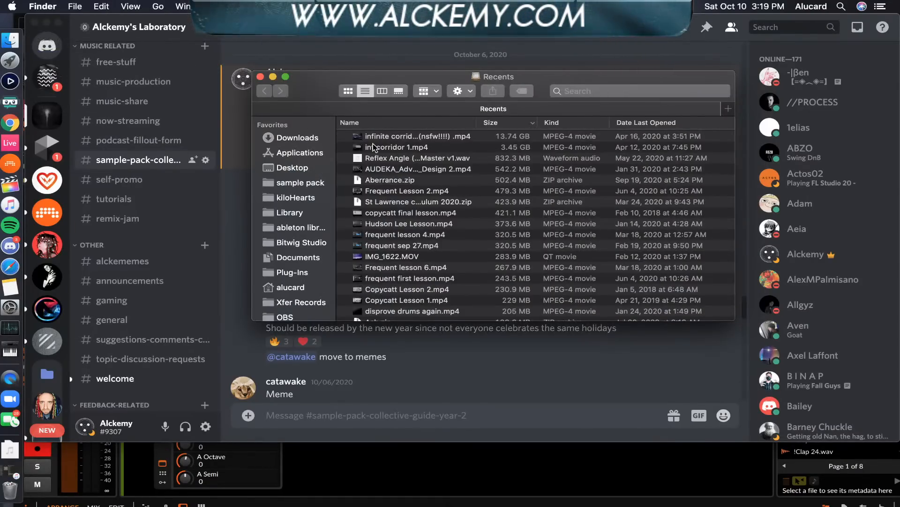
left_click(286, 186)
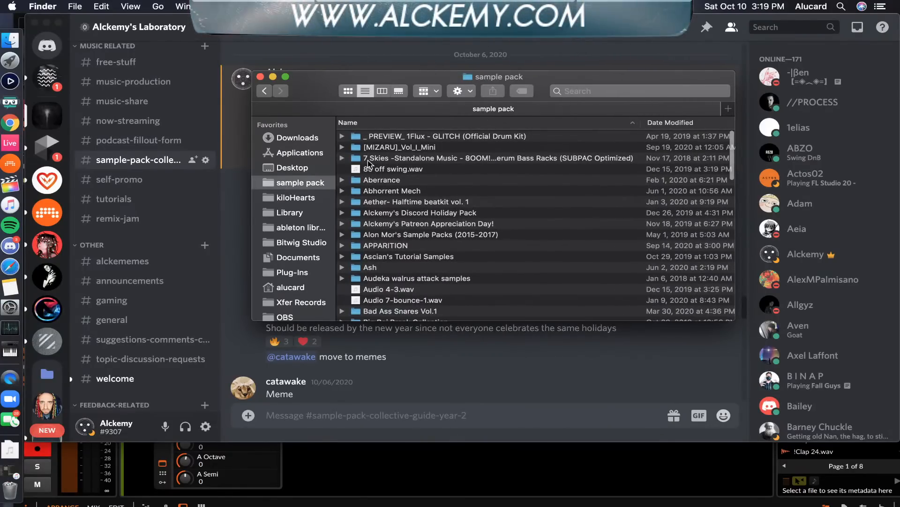
scroll(368, 164, "down", 2)
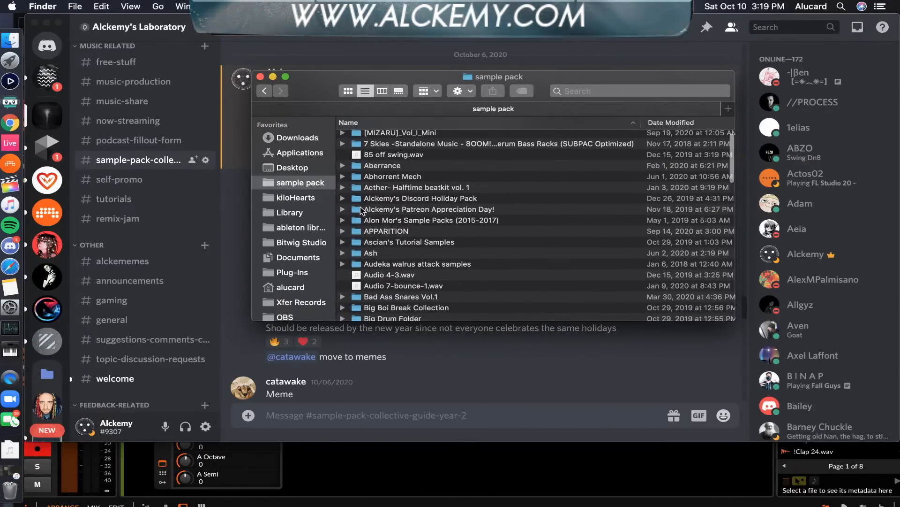
left_click(343, 209)
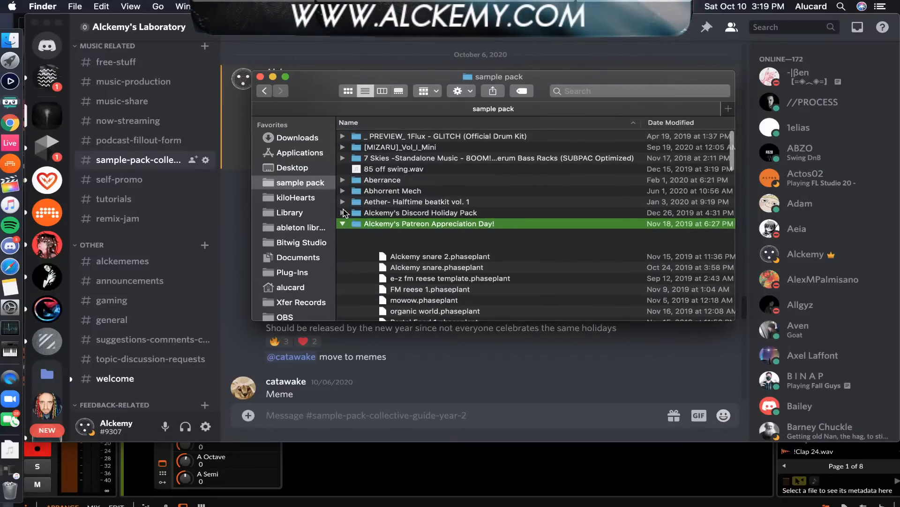
left_click(356, 246)
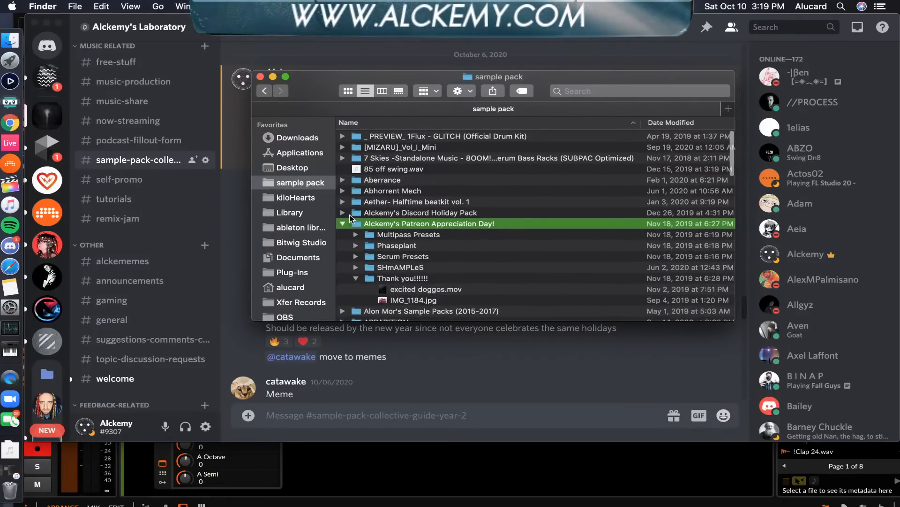
left_click(343, 212)
scroll(362, 217, "down", 5)
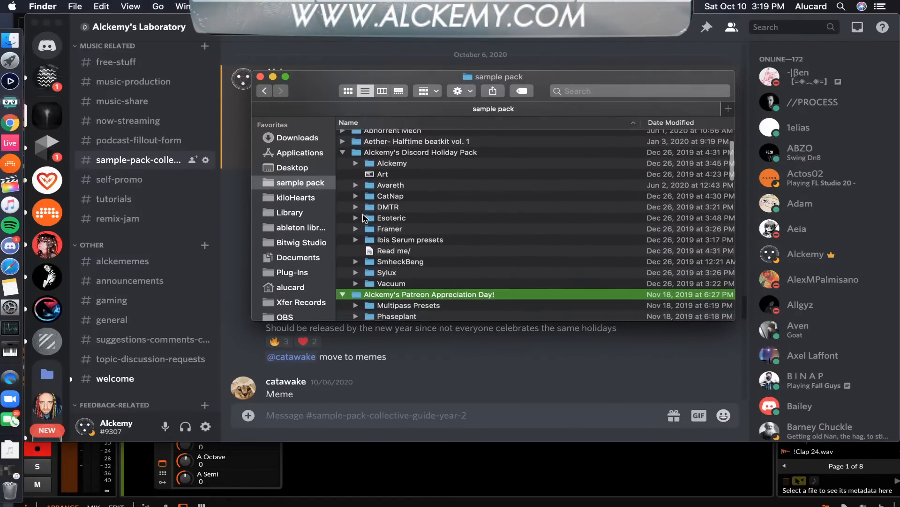
- Preview the Holiday Pack's Read me file, read its usage terms and credits, and close the preview
left_click(395, 247)
key("space")
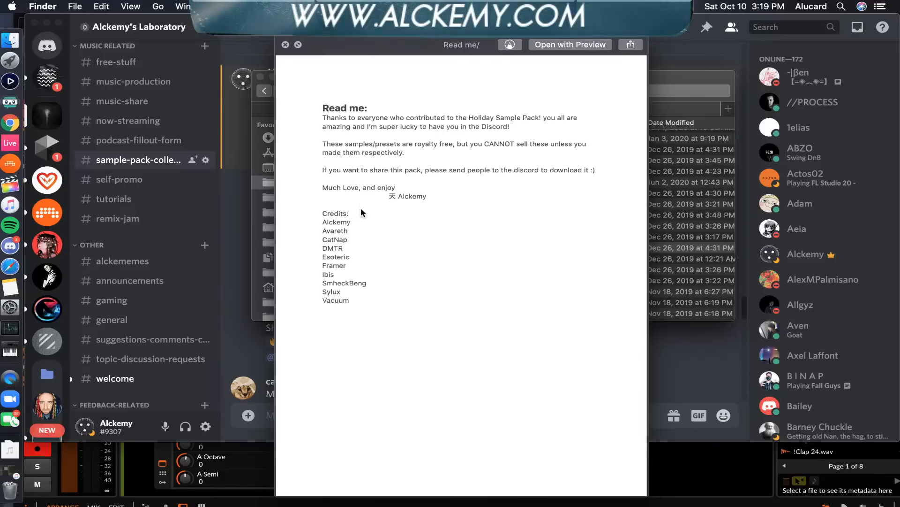
left_click_drag(361, 208, 359, 239)
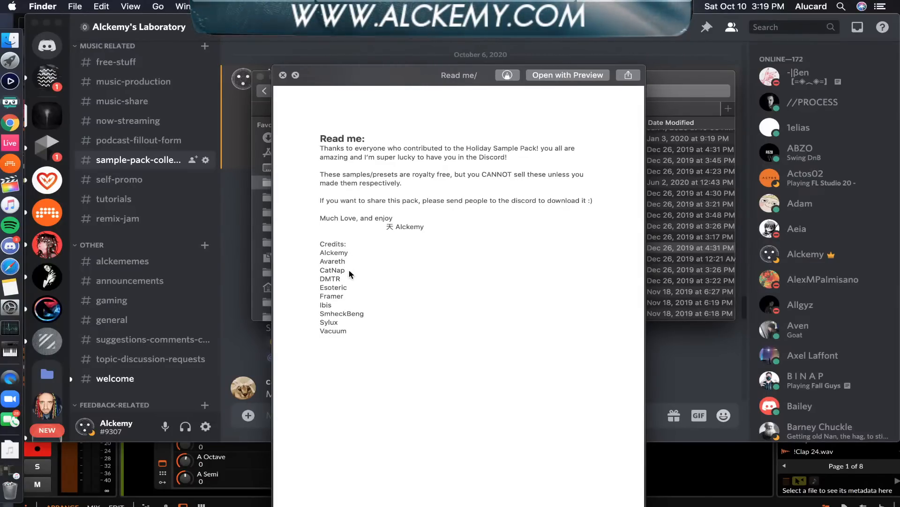
left_click_drag(341, 277, 343, 251)
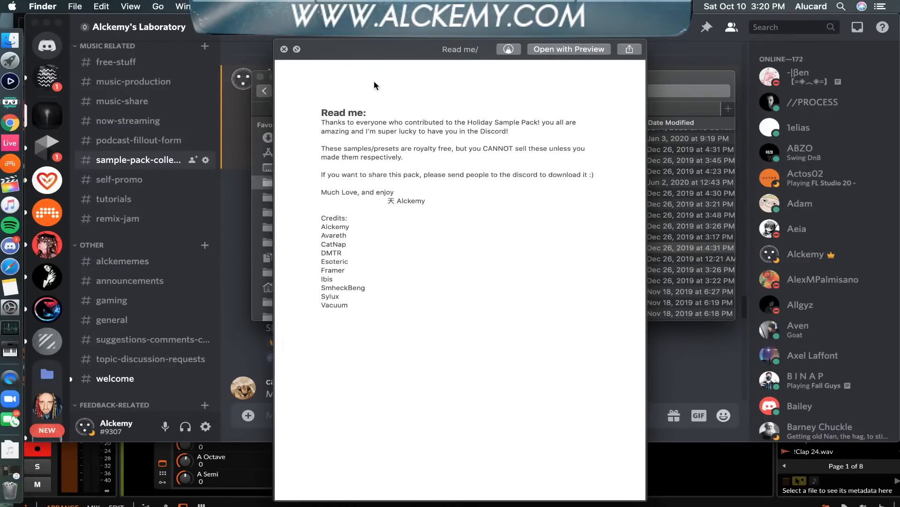
left_click(285, 49)
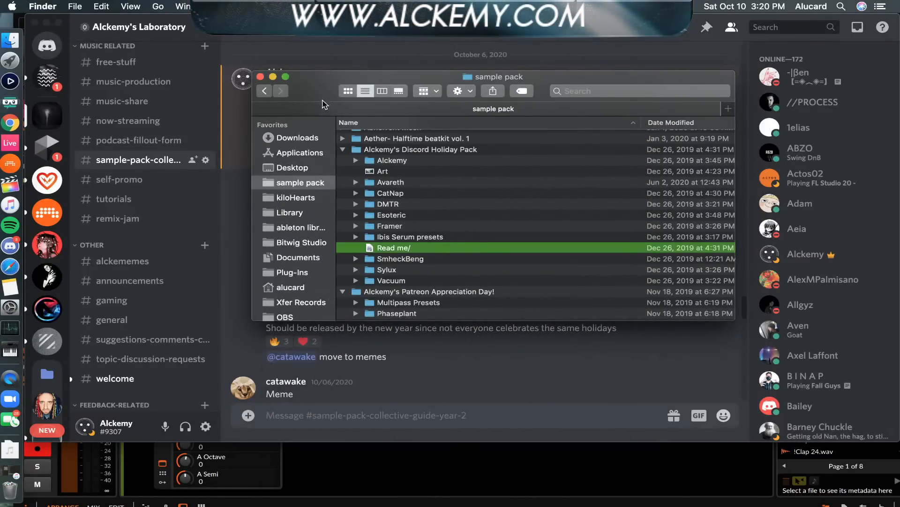
- Move the Finder window up slightly, expand the Avareth folder to check its sample names, and collapse it
left_click_drag(323, 100, 320, 78)
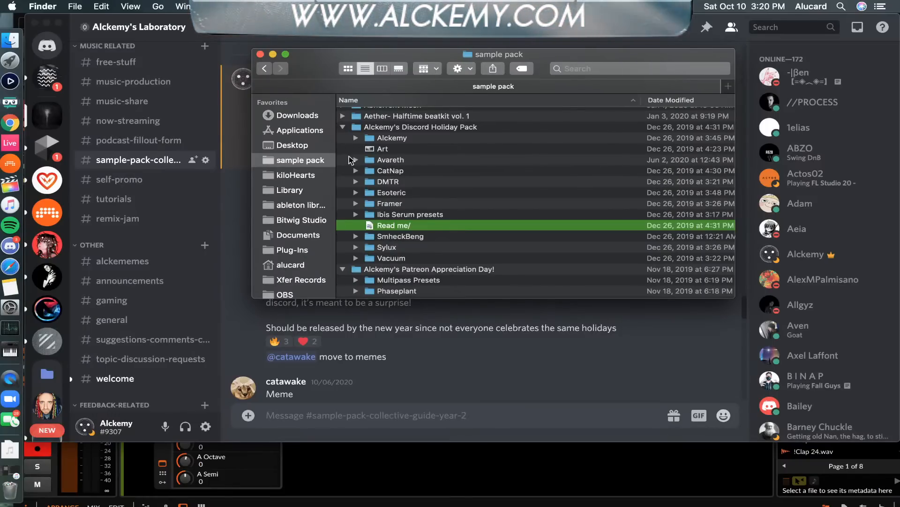
left_click(355, 159)
scroll(355, 160, "down", 3)
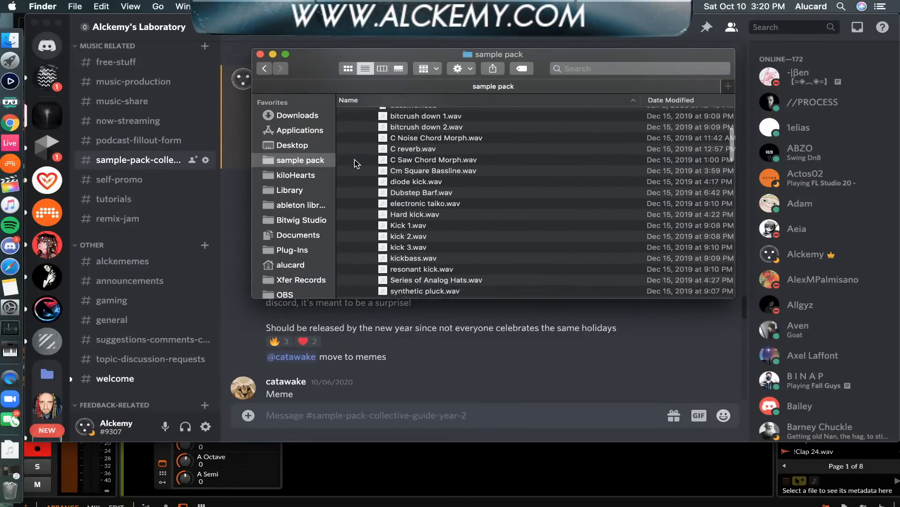
scroll(354, 159, "up", 5)
left_click(357, 181)
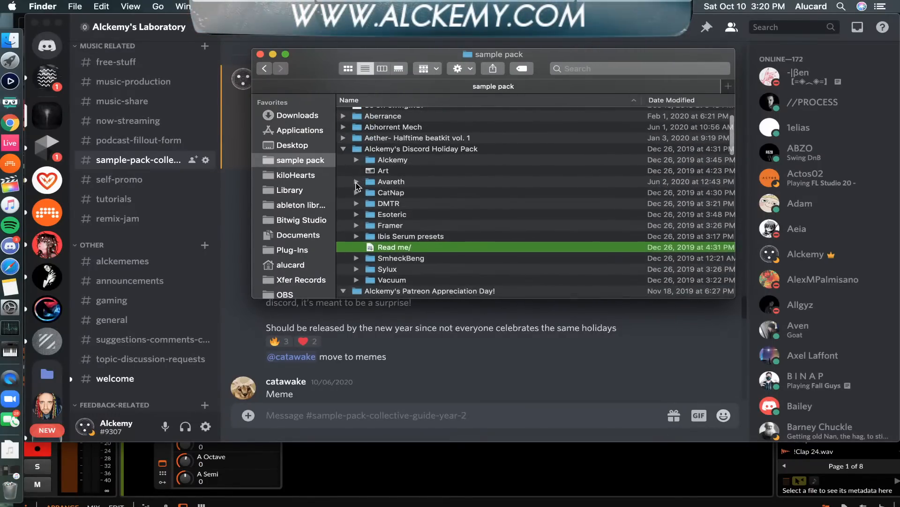
- Collapse the Alckemy's Discord Holiday Pack and Alckemy's Patreon Appreciation Day! folders
scroll(354, 182, "up", 5)
left_click(344, 182)
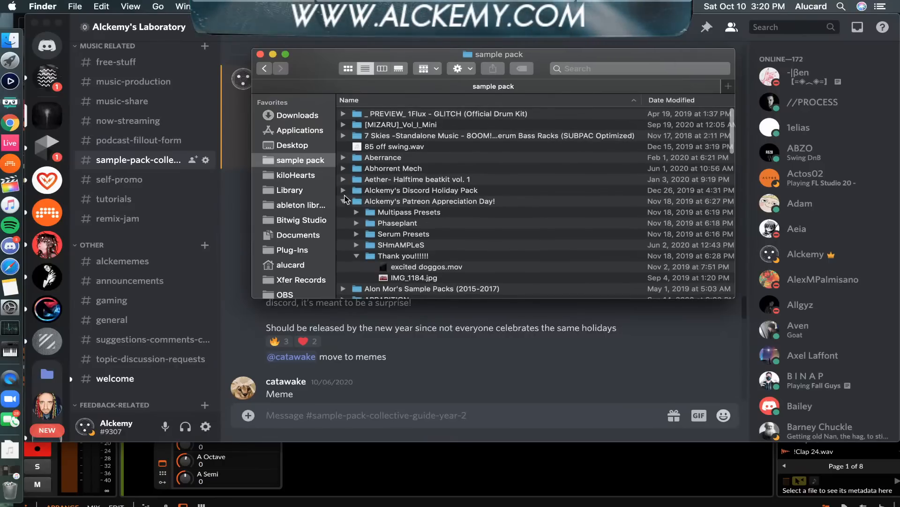
left_click(344, 196)
left_click(343, 200)
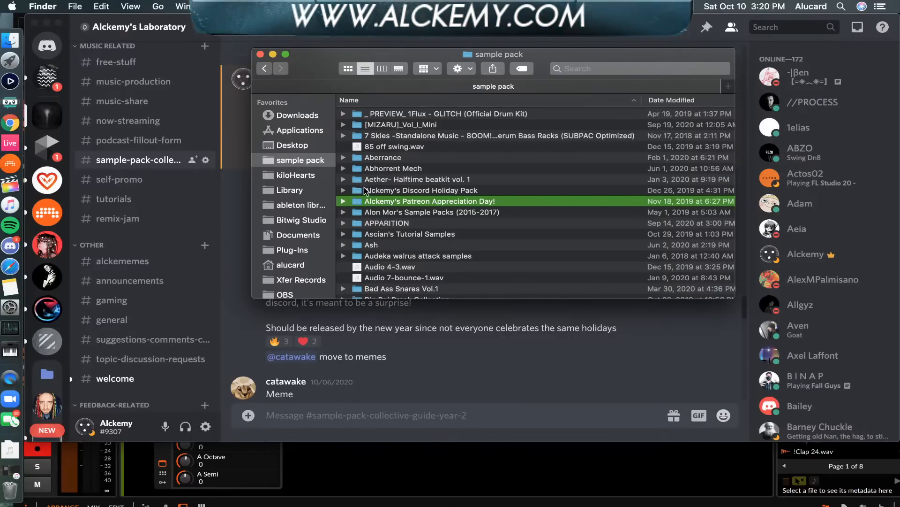
- Switch to Discord and review the members' questions and answers about sample submissions, working back from the newest messages
left_click(248, 63)
scroll(239, 185, "down", 15)
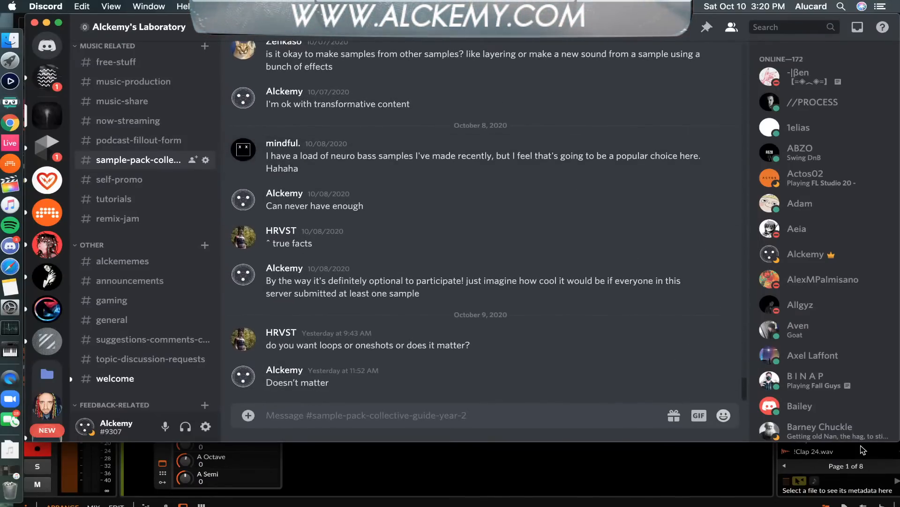
left_click_drag(745, 391, 762, 460)
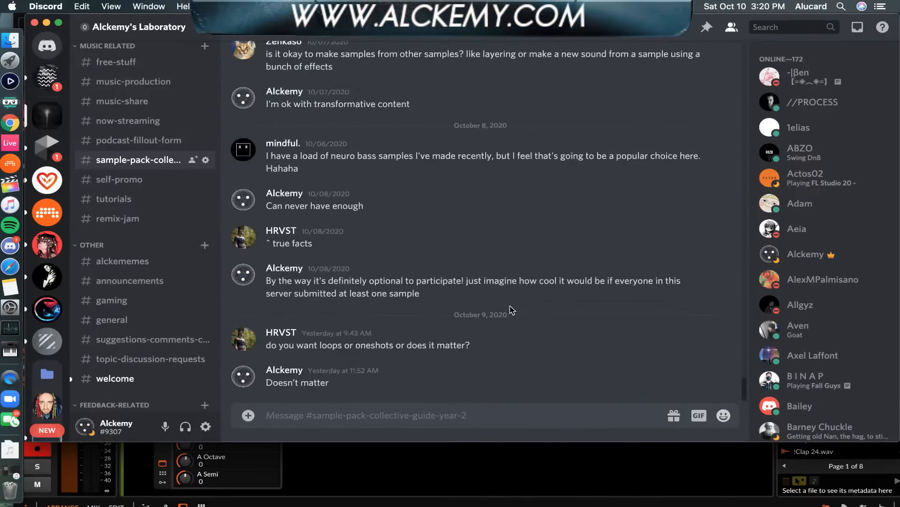
scroll(511, 305, "up", 5)
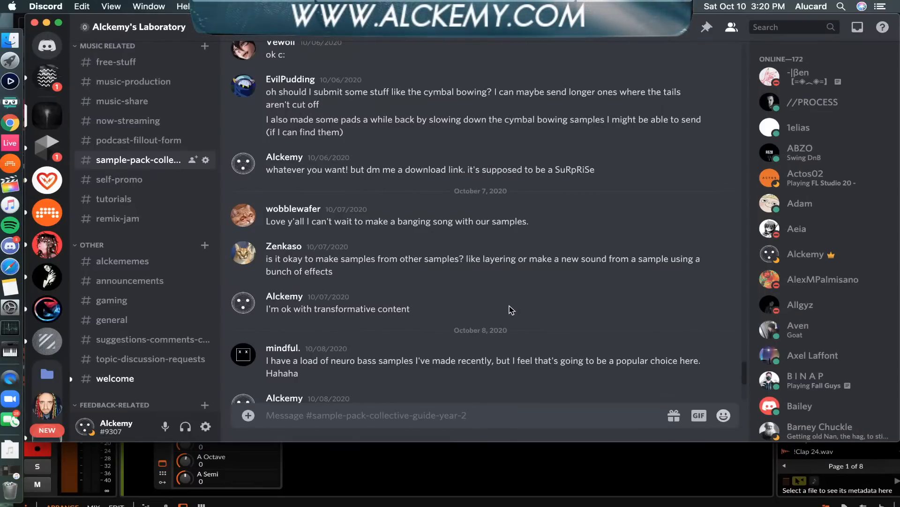
scroll(493, 302, "up", 4)
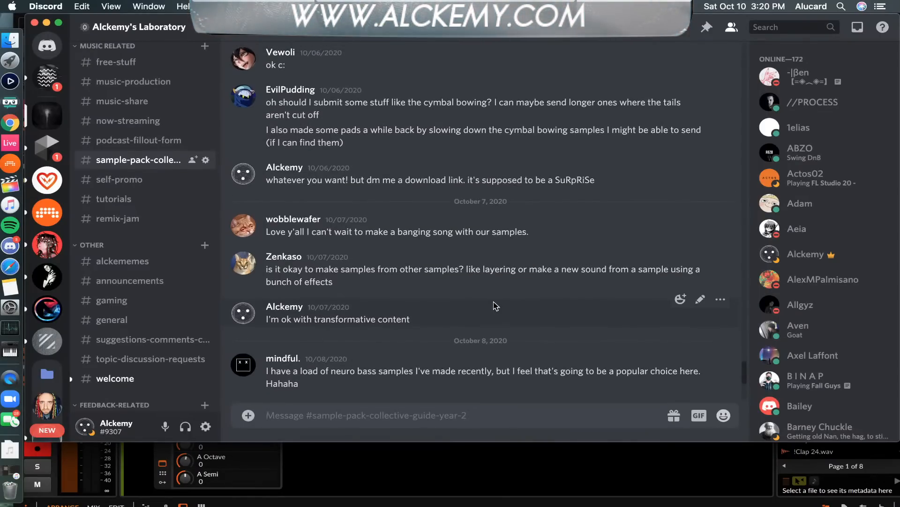
scroll(493, 302, "up", 10)
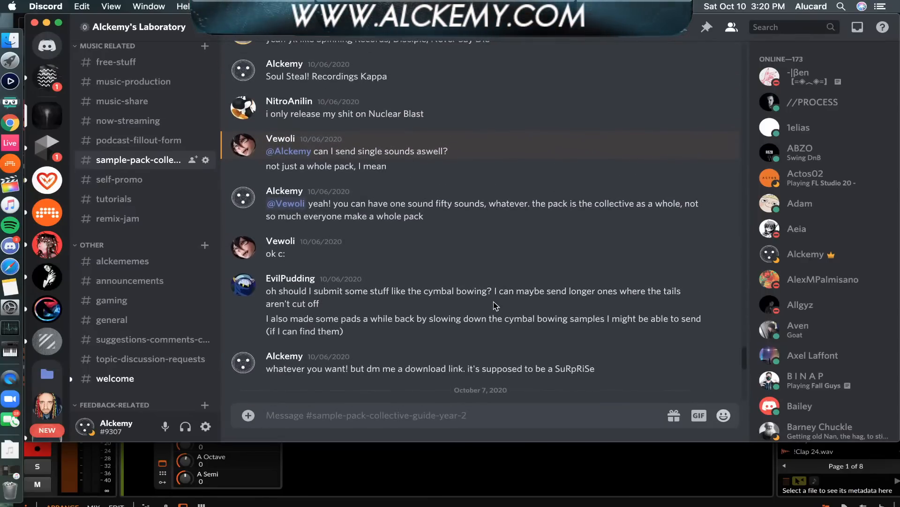
scroll(493, 302, "down", 1)
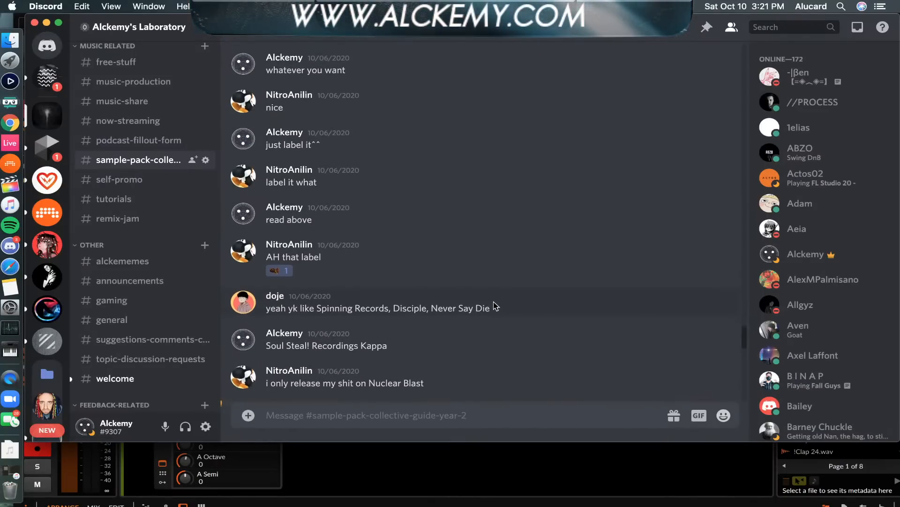
scroll(494, 305, "down", 4)
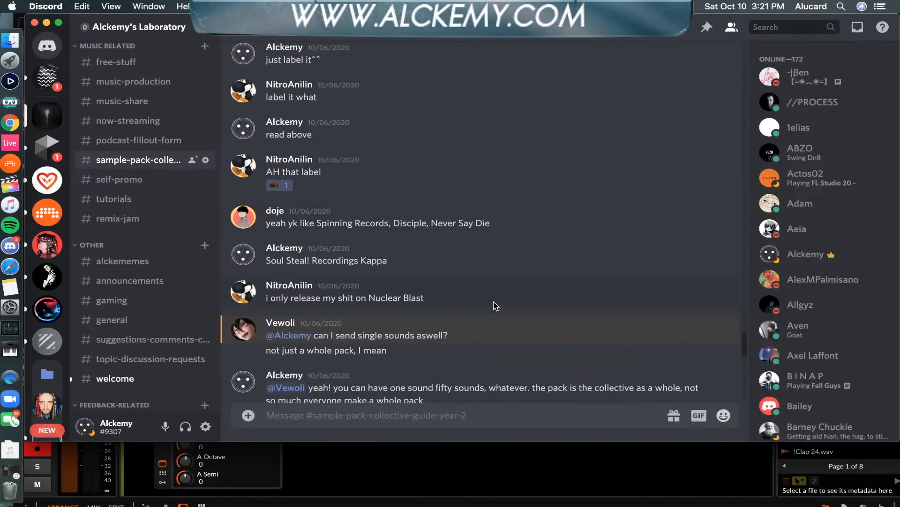
- Return to the October 6 announcement and go over the deadline, labelling, original-content and submission guidelines
scroll(493, 302, "up", 10)
scroll(494, 302, "down", 4)
scroll(493, 302, "down", 1)
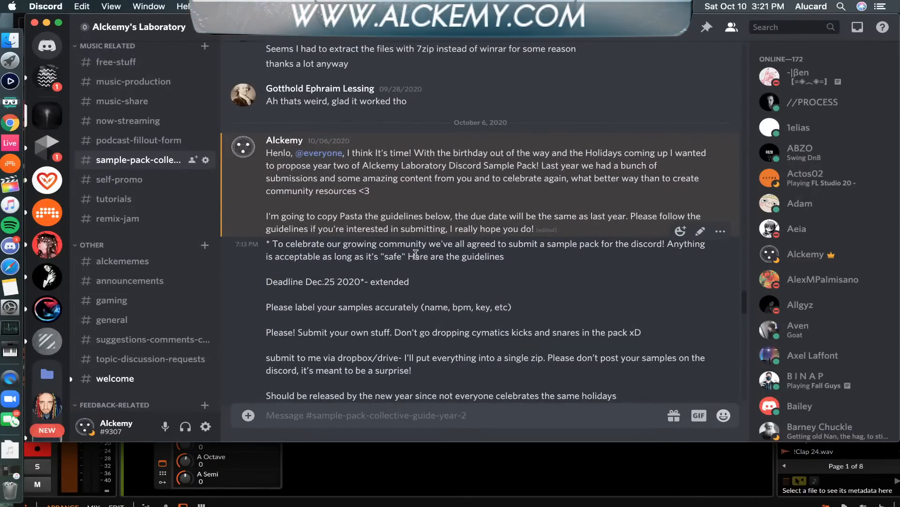
scroll(380, 234, "down", 4)
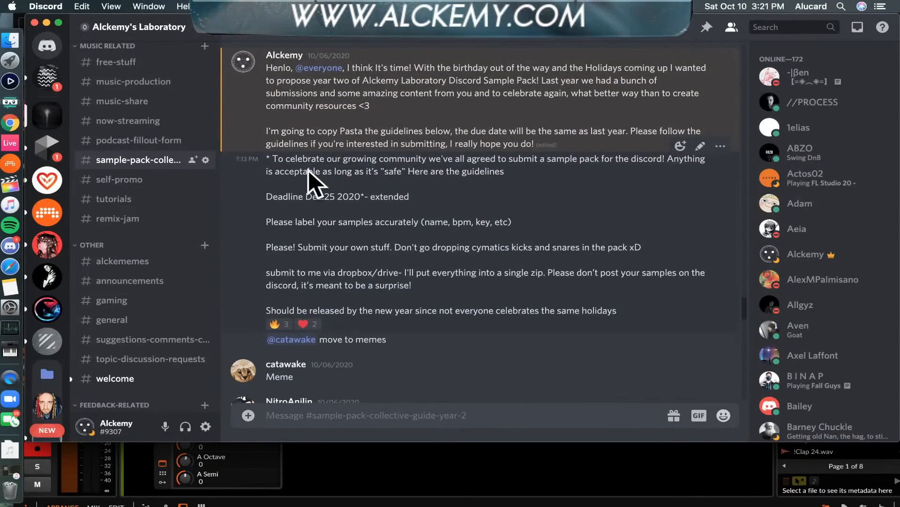
scroll(297, 163, "down", 1)
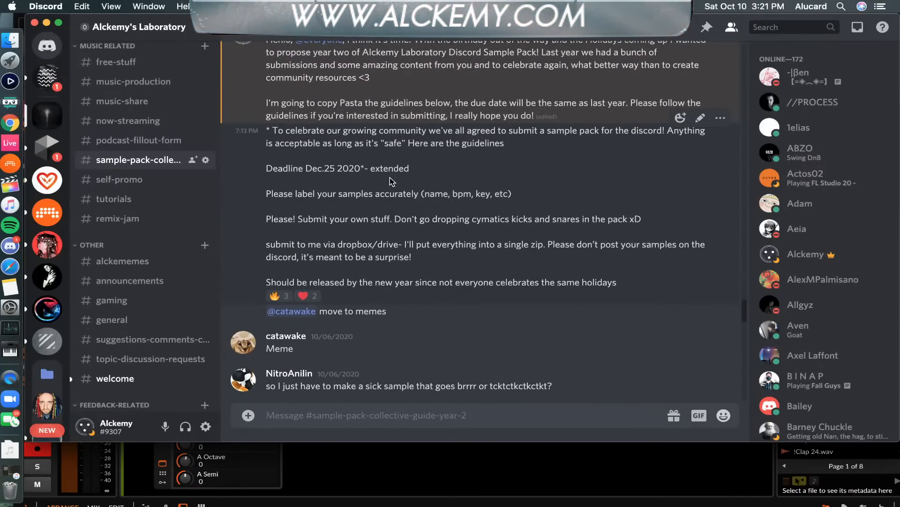
scroll(335, 179, "up", 2)
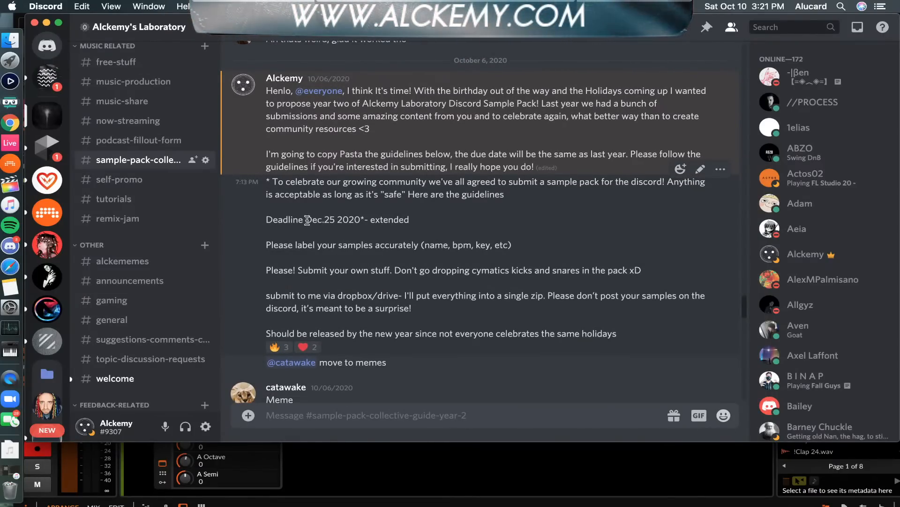
scroll(311, 220, "up", 1)
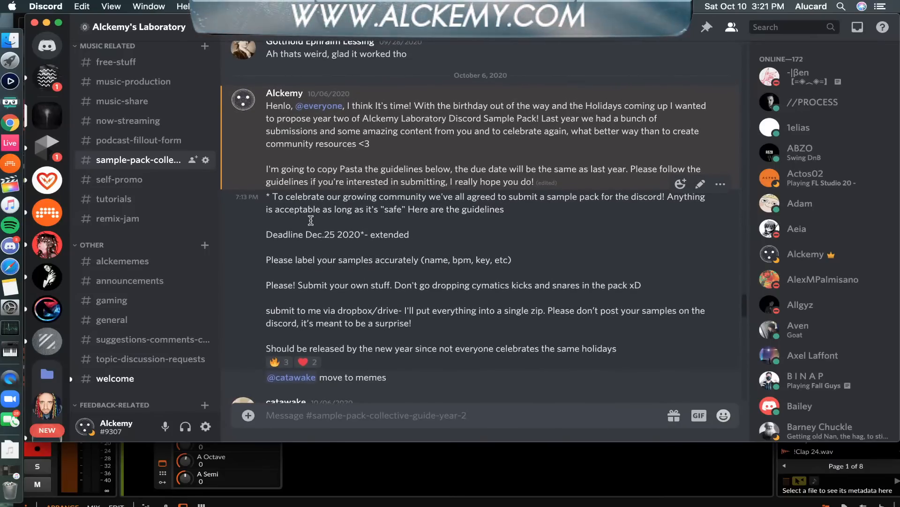
- Check the sample pack channel's pinned messages and return to the October 6 guidelines
left_click(704, 32)
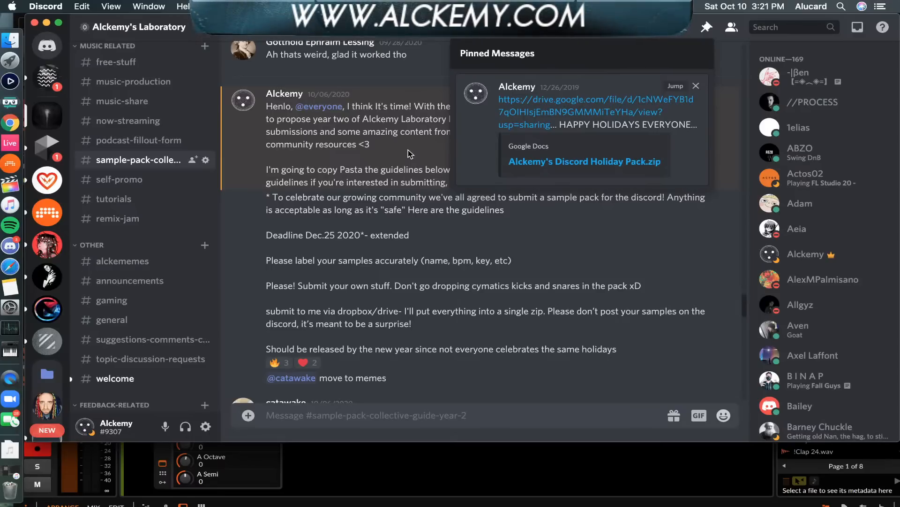
left_click(581, 220)
scroll(417, 181, "down", 1)
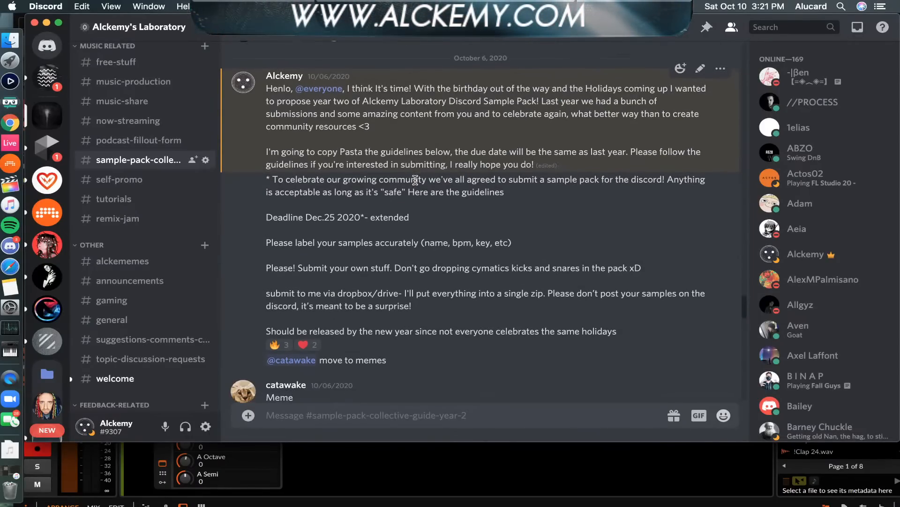
scroll(415, 180, "up", 1)
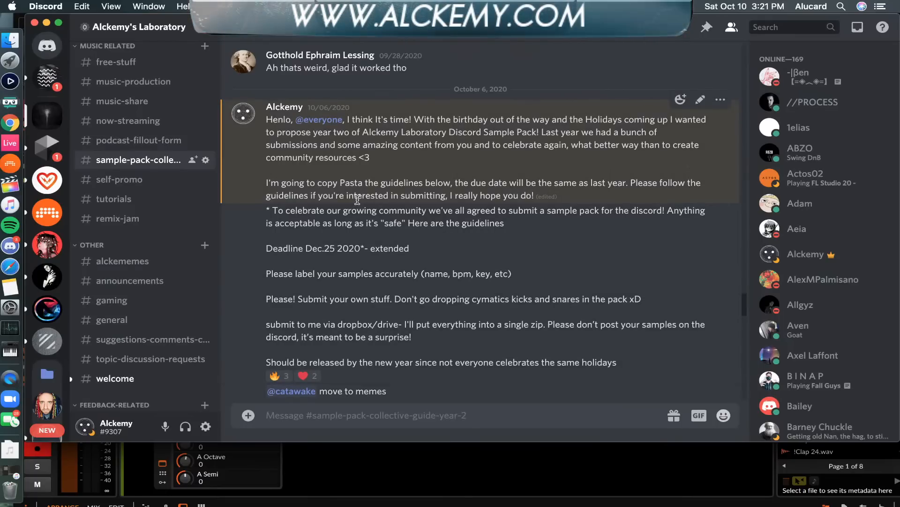
- Pin the October 6 guidelines message to the sample-pack-collective-guide-year-2 channel
left_click_drag(268, 210, 630, 375)
left_click(636, 299)
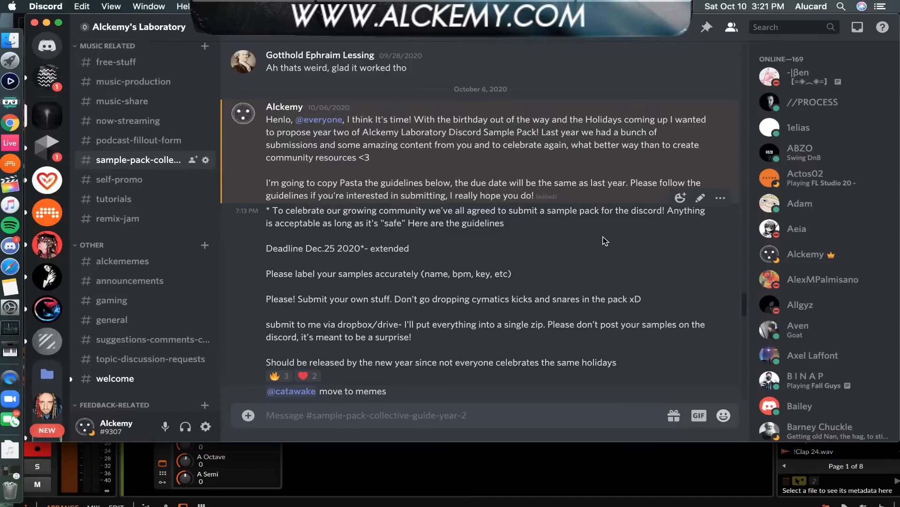
left_click(720, 198)
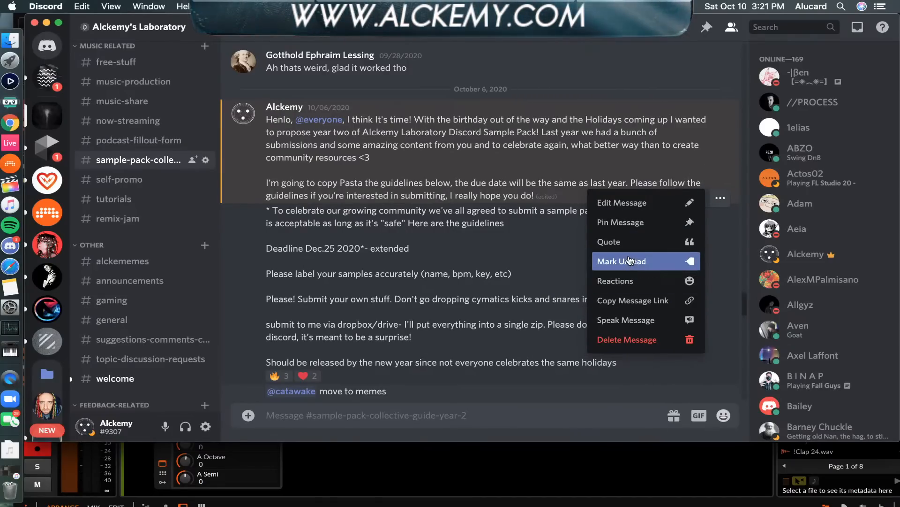
left_click(623, 224)
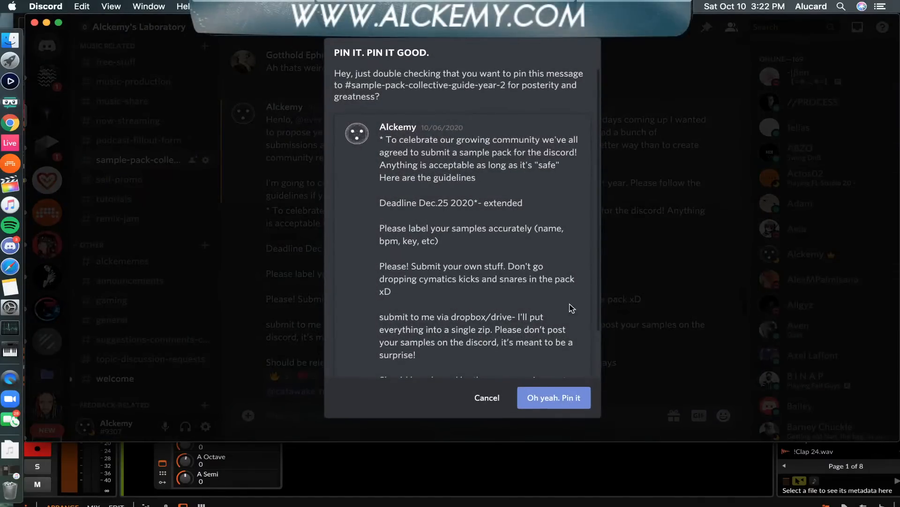
left_click(547, 399)
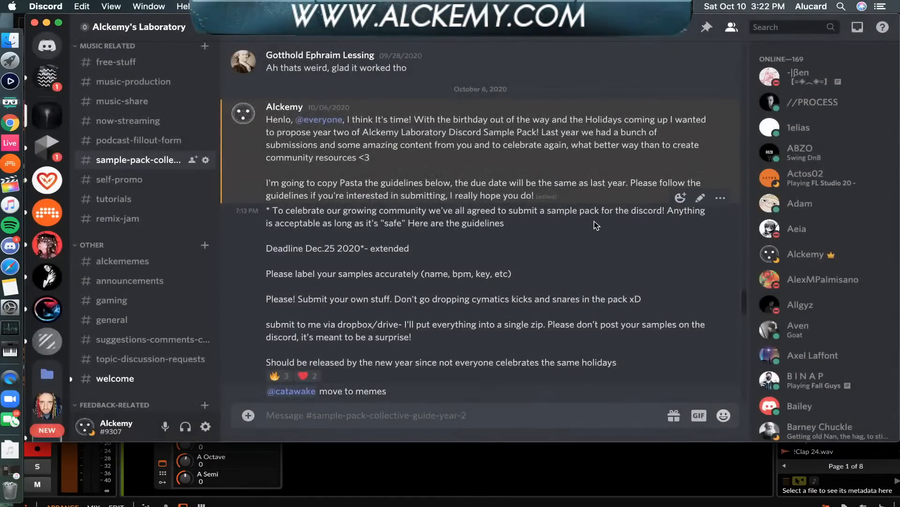
- Review the channel's pinned messages to check that the guidelines are listed, and close the list
left_click(707, 28)
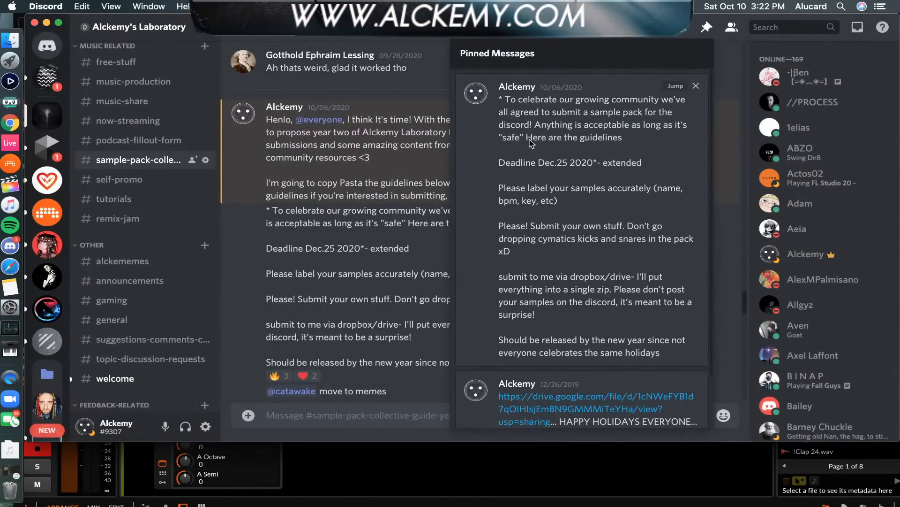
scroll(536, 127, "down", 1)
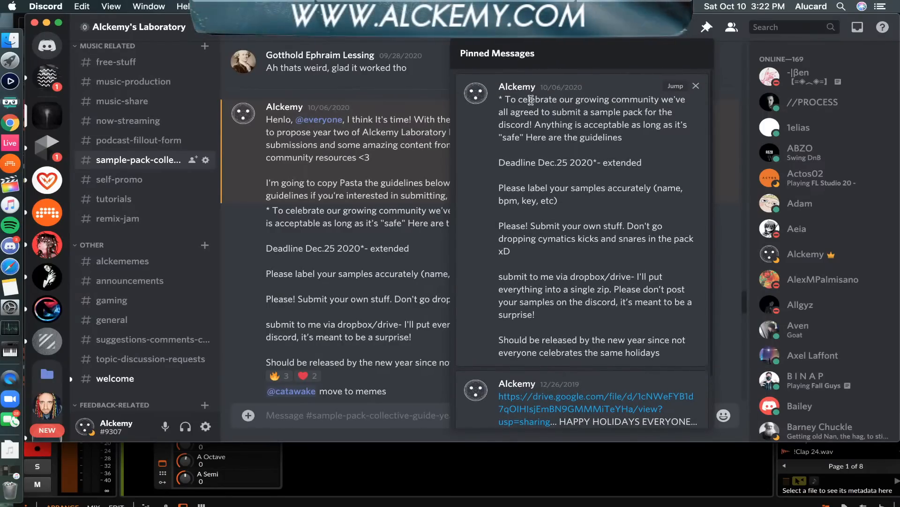
scroll(697, 91, "up", 1)
left_click(696, 87)
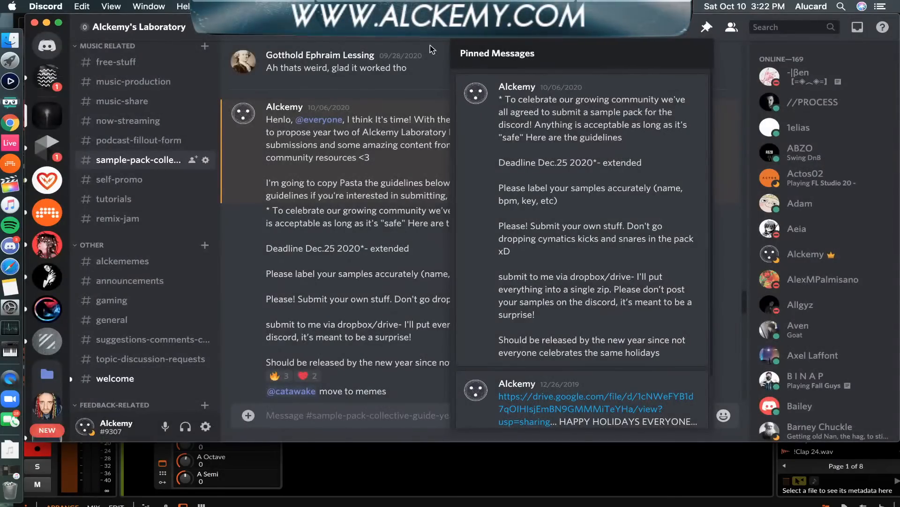
left_click(431, 48)
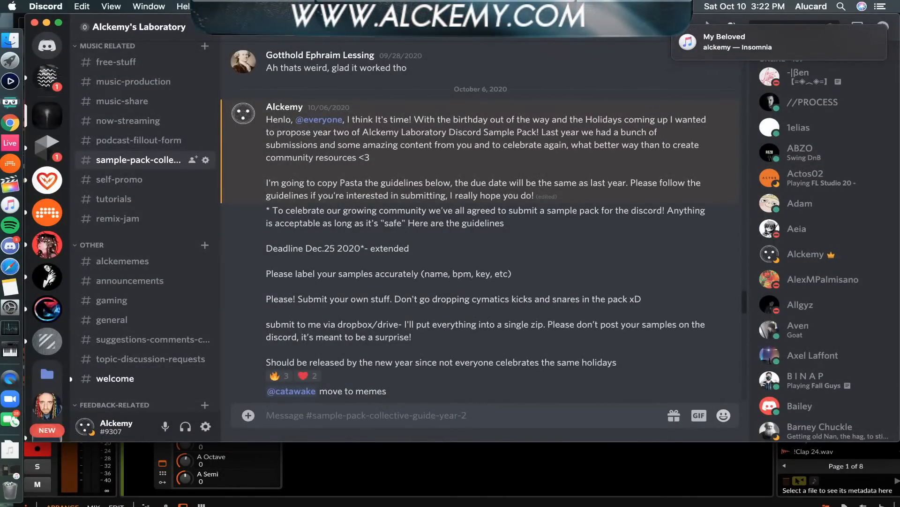
- Go from the newest sample pack messages to the music-production channel, and shift the Discord window aside before minimizing it
scroll(313, 137, "down", 5)
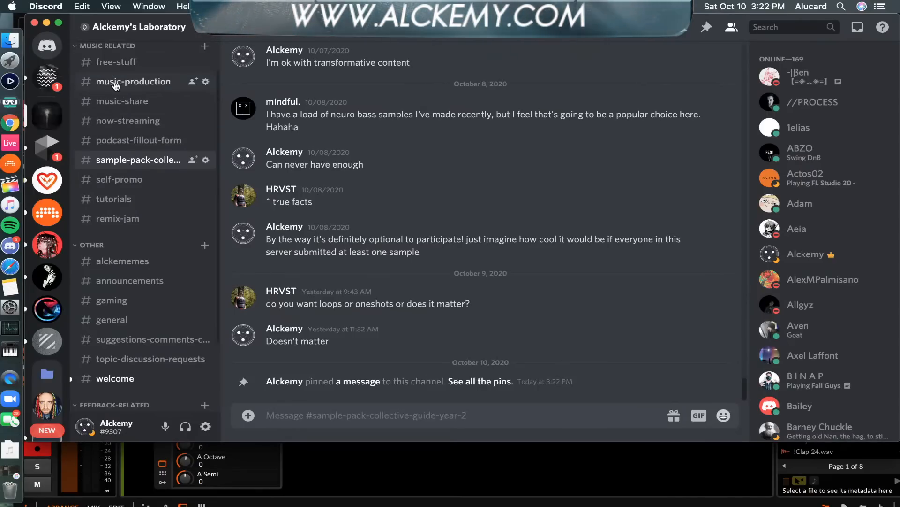
scroll(117, 82, "down", 2)
scroll(116, 82, "up", 2)
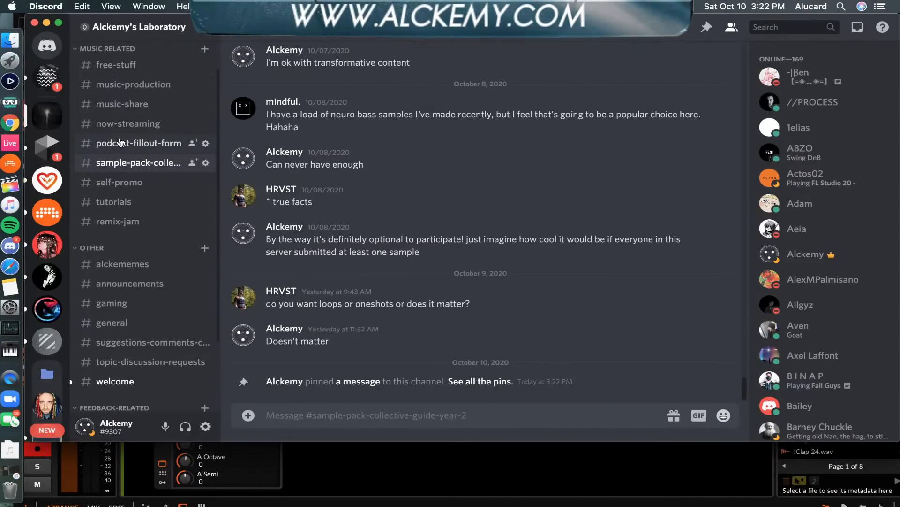
left_click(108, 86)
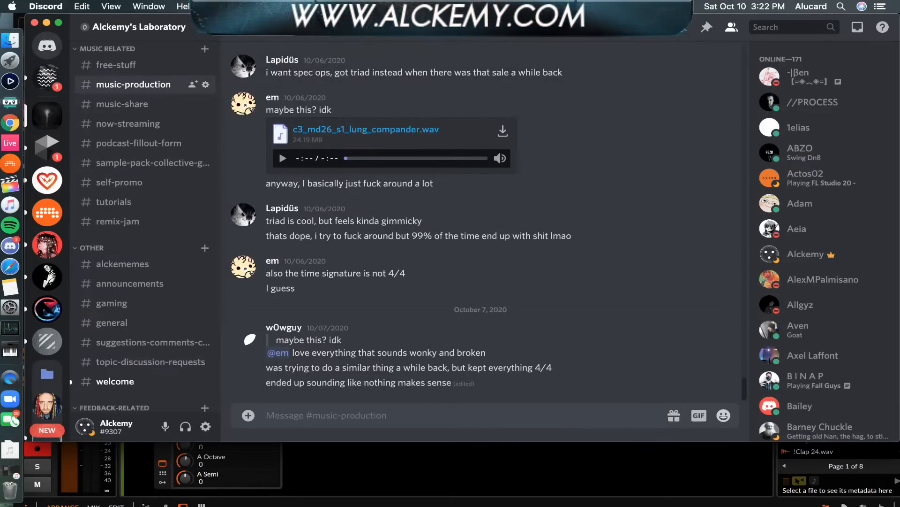
left_click_drag(46, 25, 137, 29)
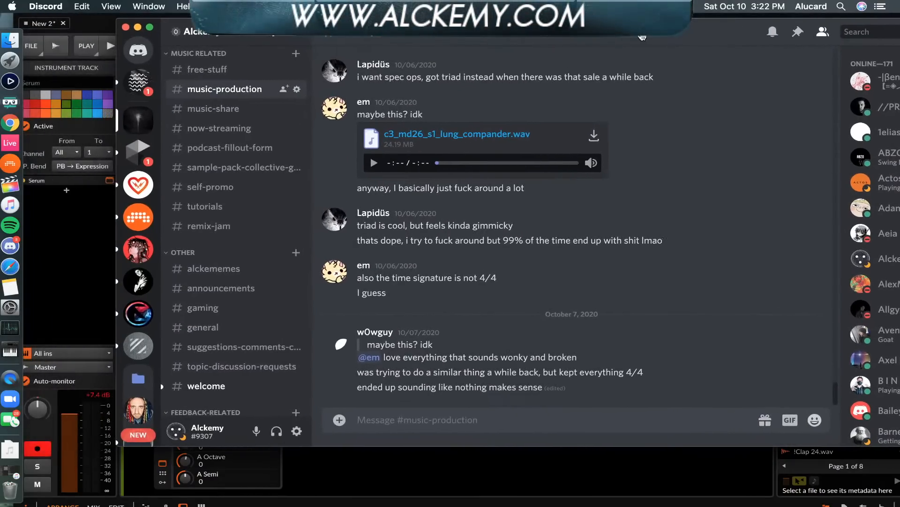
left_click(137, 27)
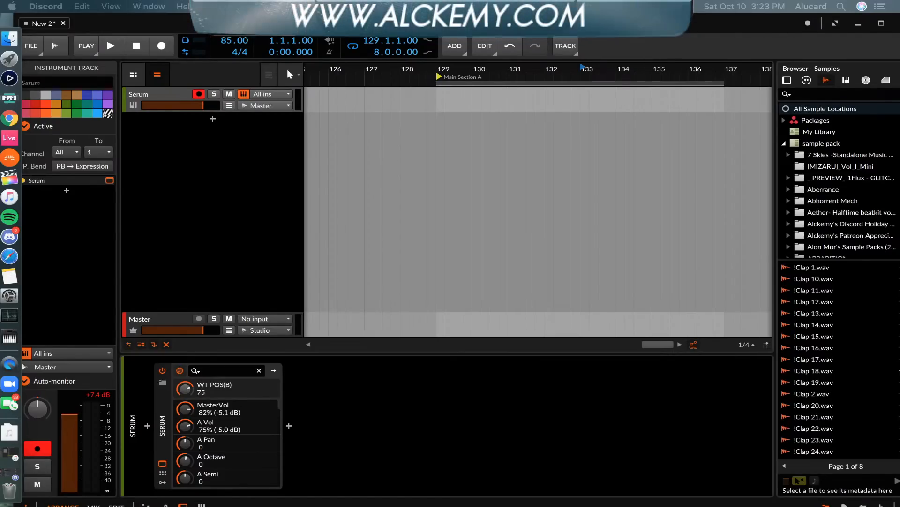
- Restore Discord, copy the Twitch link posted in the glitch[dot]cool server's who-is-streaming channel, and minimize the window
left_click(10, 236)
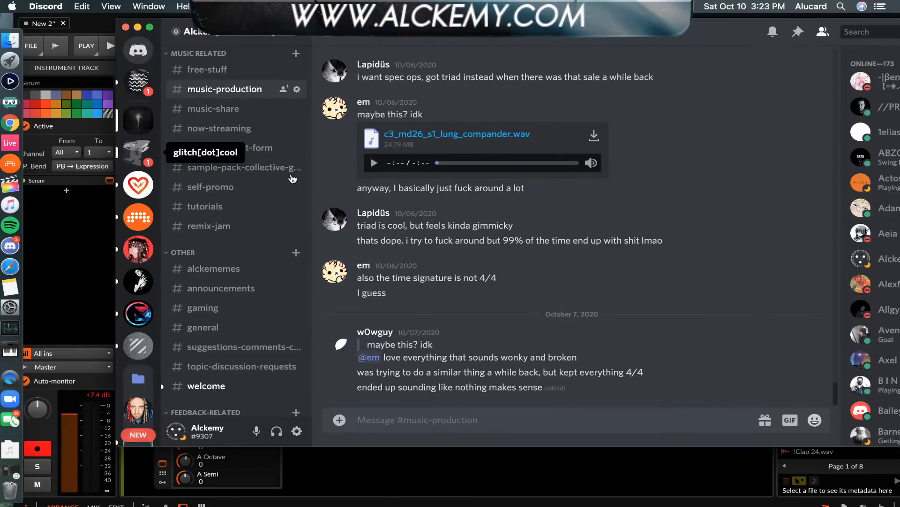
left_click(137, 151)
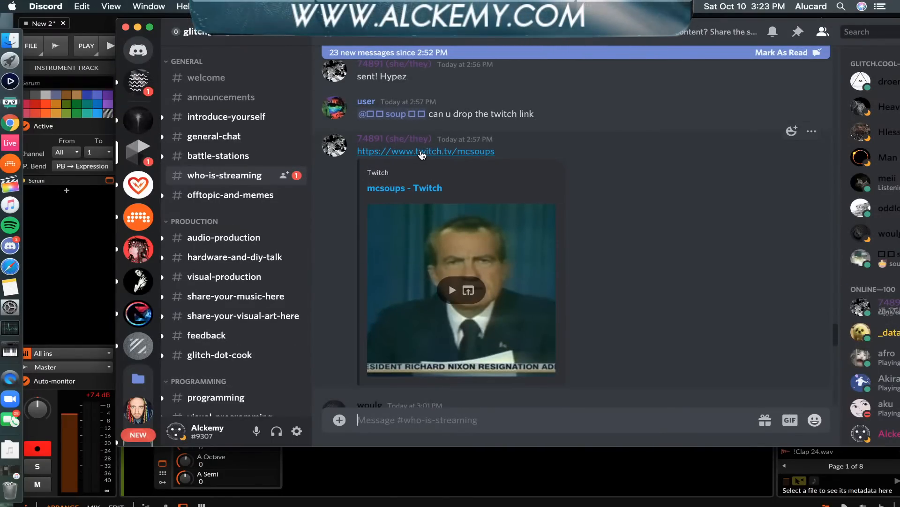
right_click(422, 154)
left_click(436, 165)
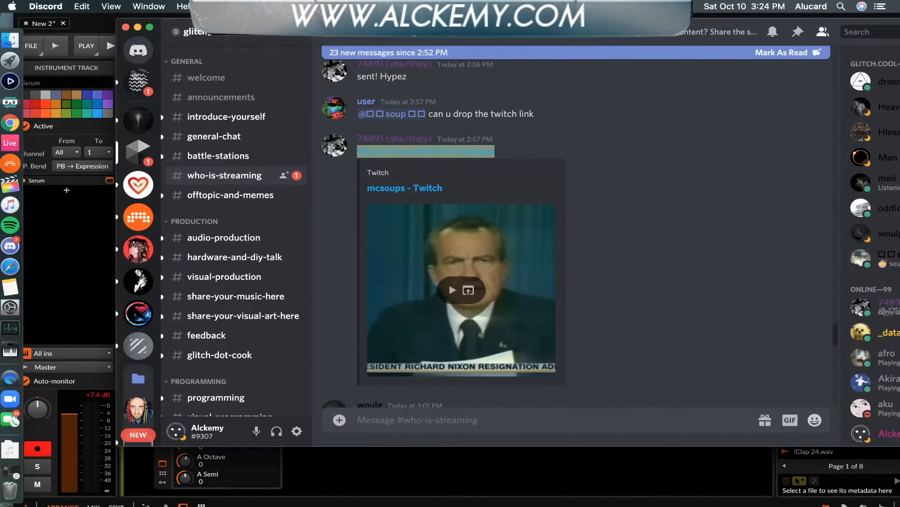
left_click(137, 27)
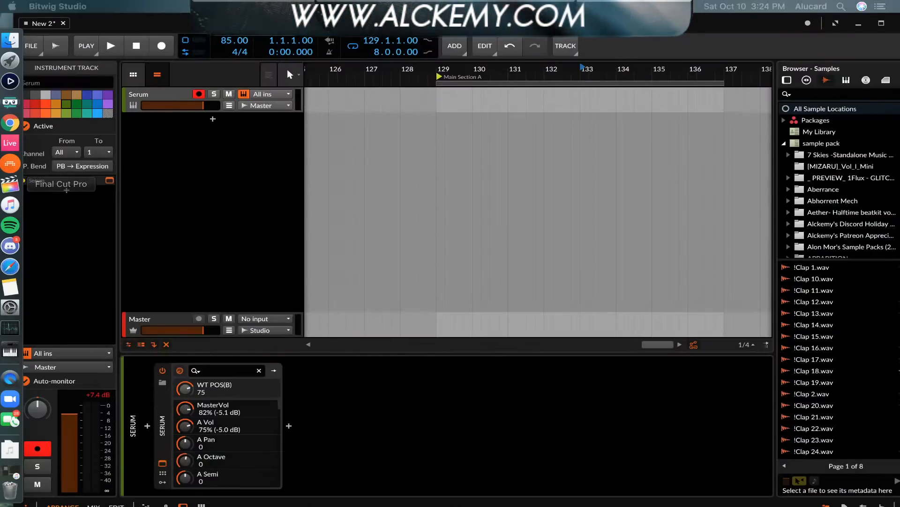